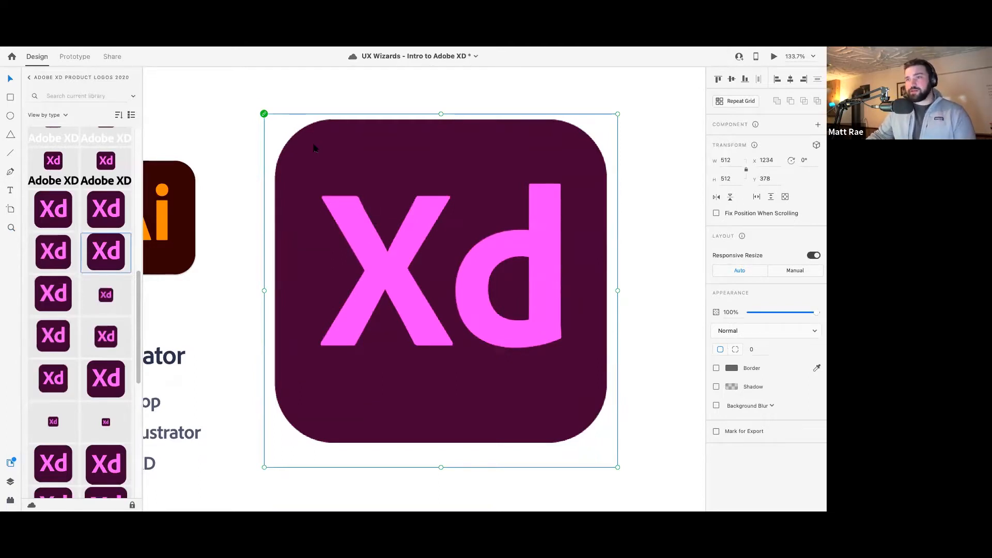
Delete the large Xd logo covering the CC Libraries column and return to the list of all libraries
{"action": "key", "text": "Delete"}
{"action": "left_click", "coordinate": [29, 77]}
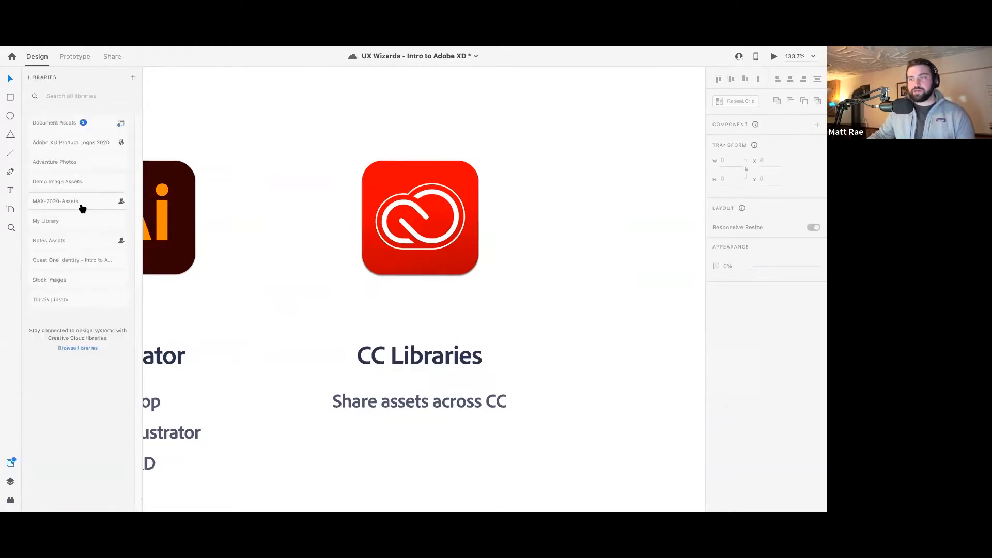
{"action": "scroll", "coordinate": [553, 243], "scroll_direction": "down", "scroll_amount": 5}
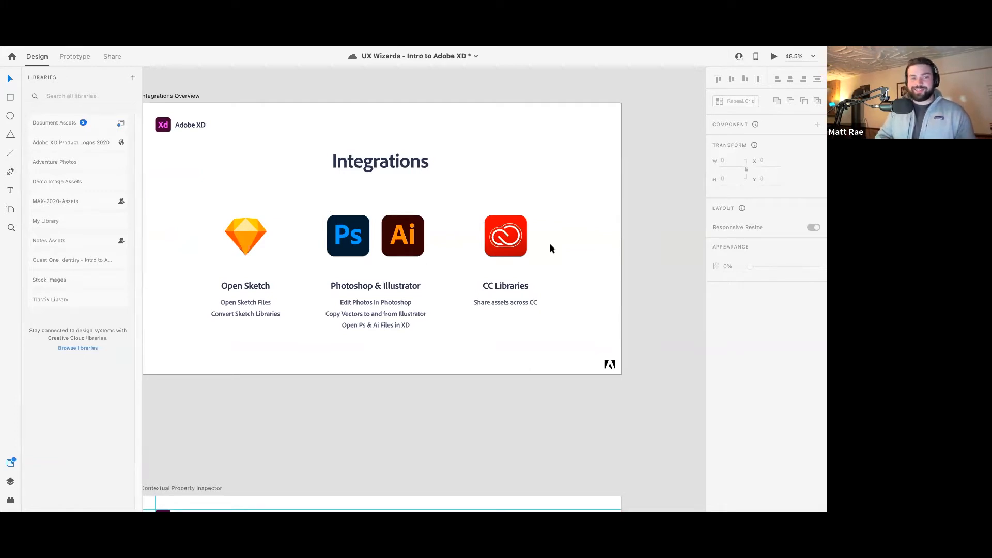
Save the document and hide the libraries beside the Contextual Property Inspector artboard
{"action": "key", "text": "super+s"}
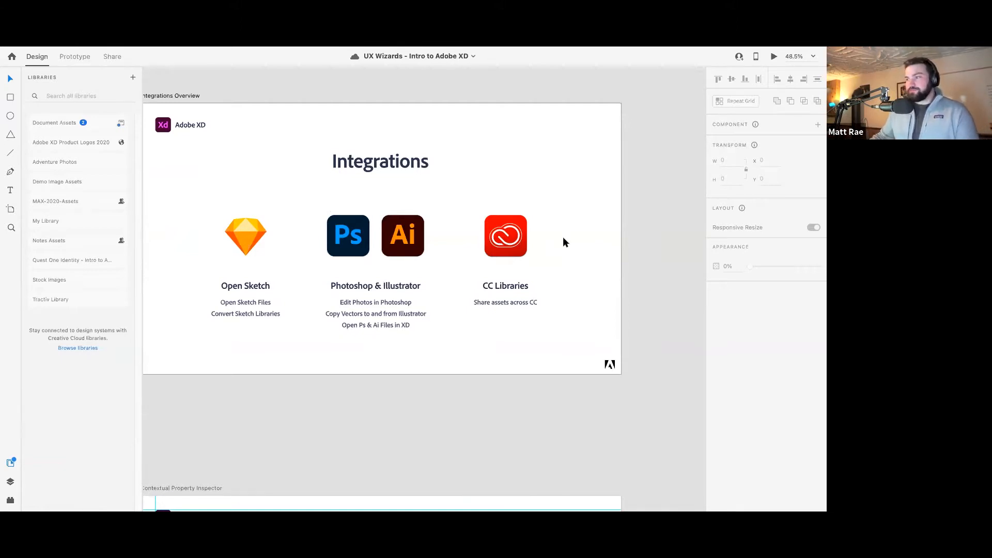
{"action": "scroll", "coordinate": [563, 236], "scroll_direction": "down", "scroll_amount": 5}
{"action": "left_click_drag", "start_coordinate": [604, 273], "coordinate": [447, 264]}
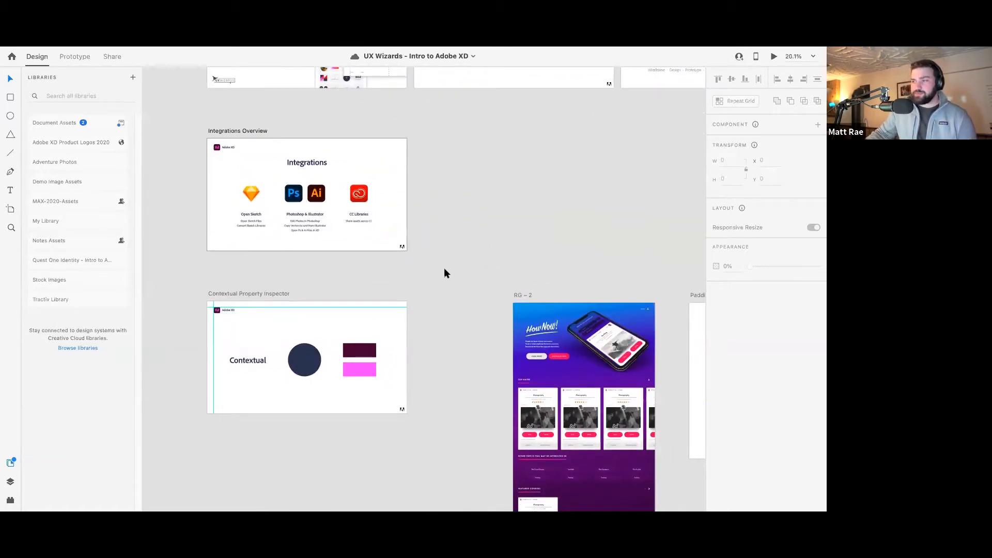
{"action": "left_click_drag", "start_coordinate": [441, 333], "coordinate": [444, 206]}
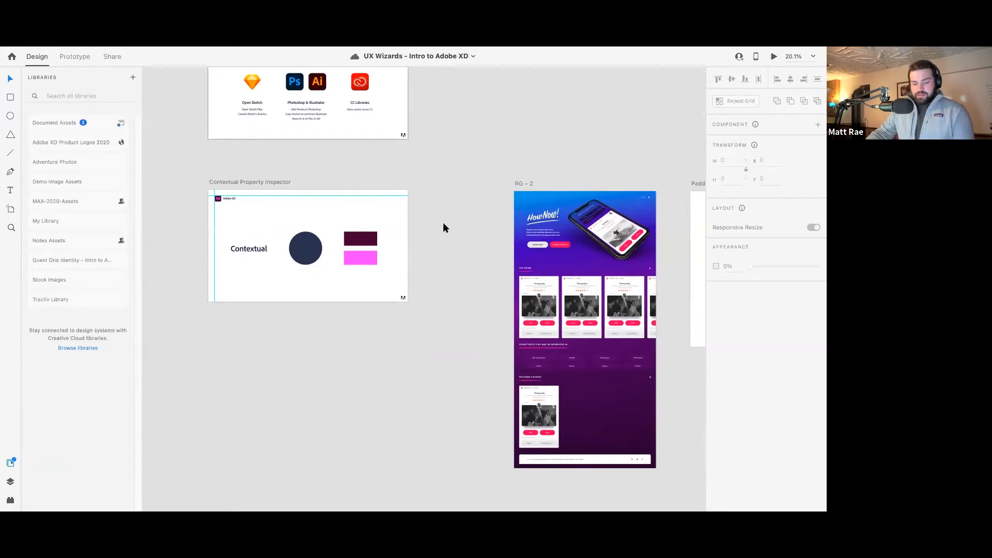
{"action": "scroll", "coordinate": [230, 211], "scroll_direction": "up", "scroll_amount": 5}
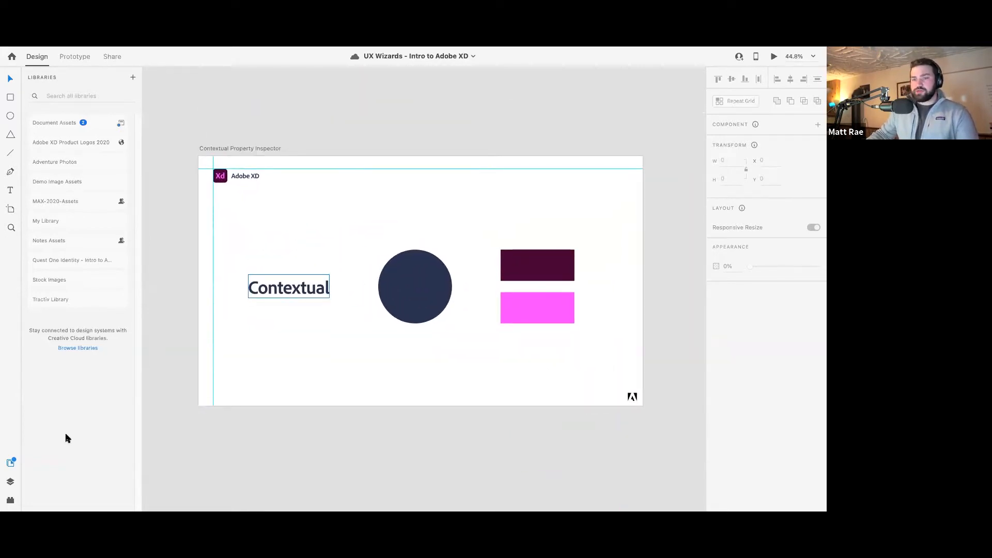
{"action": "left_click", "coordinate": [9, 463]}
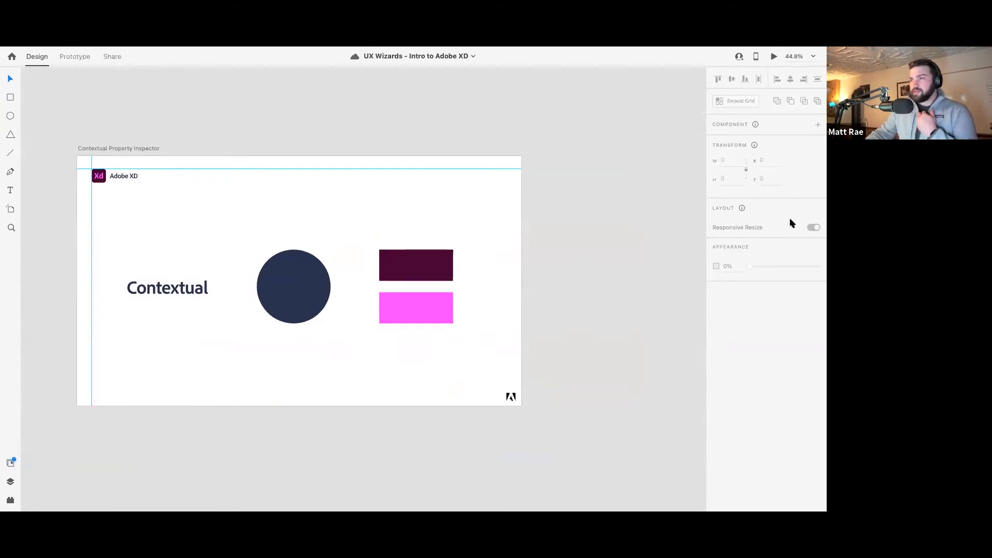
Compare the properties offered for the Contextual text, the navy circle and the two-rectangle group by selecting each, ending with nothing selected
{"action": "left_click", "coordinate": [200, 291]}
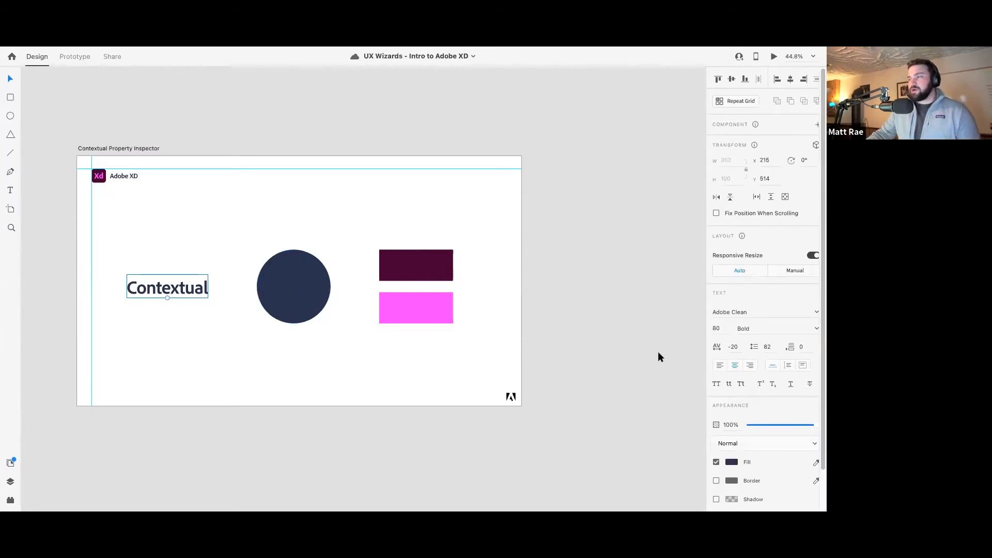
{"action": "left_click", "coordinate": [299, 292]}
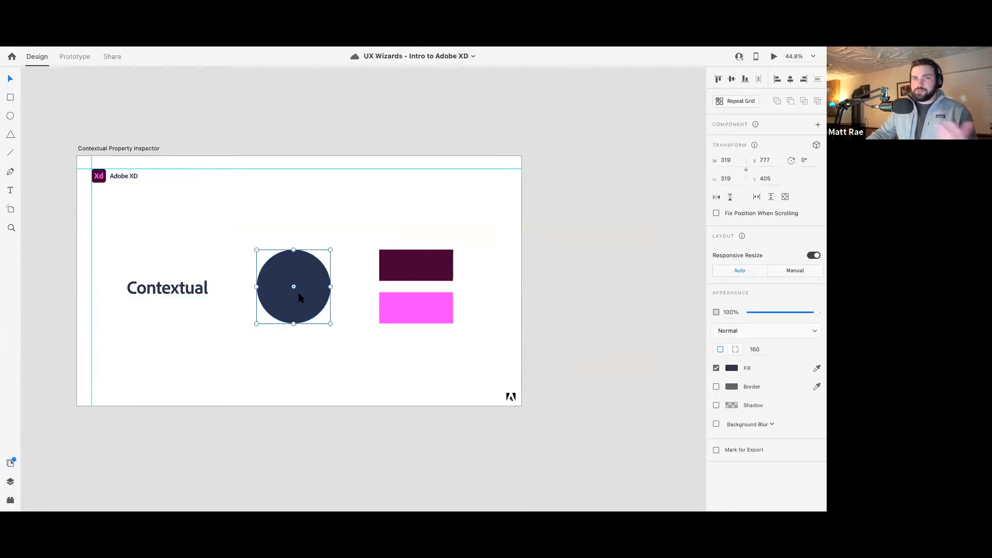
{"action": "left_click", "coordinate": [406, 279]}
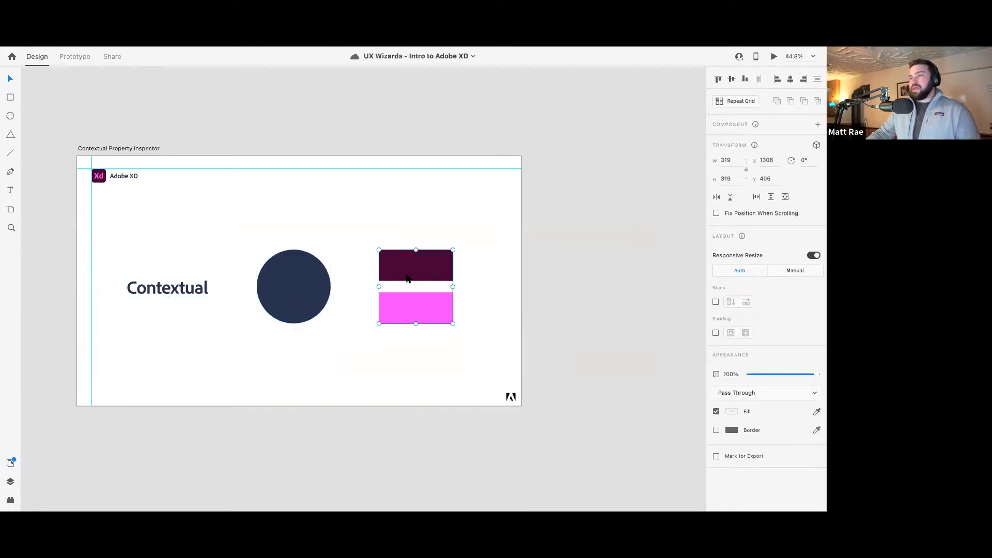
{"action": "left_click", "coordinate": [305, 282]}
{"action": "left_click", "coordinate": [412, 279]}
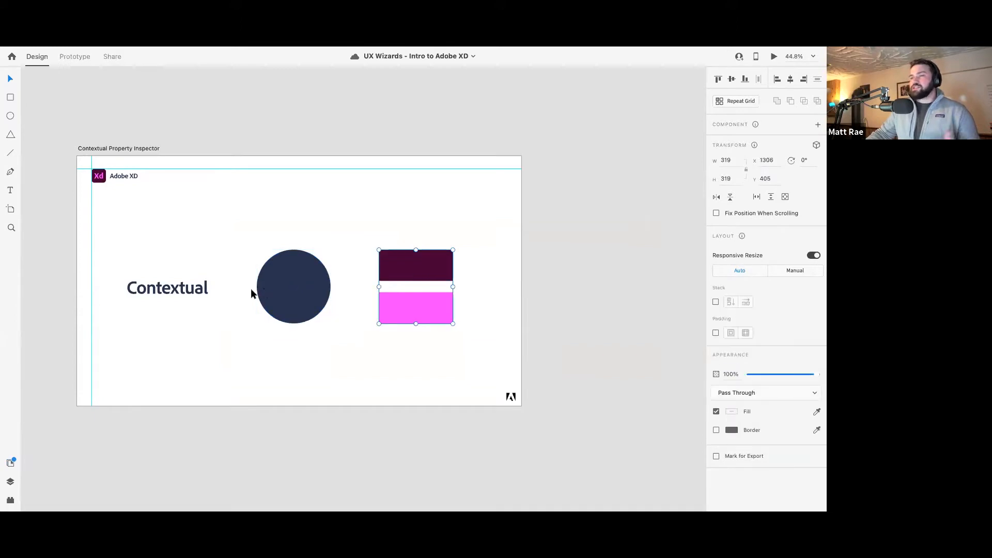
{"action": "left_click", "coordinate": [198, 292]}
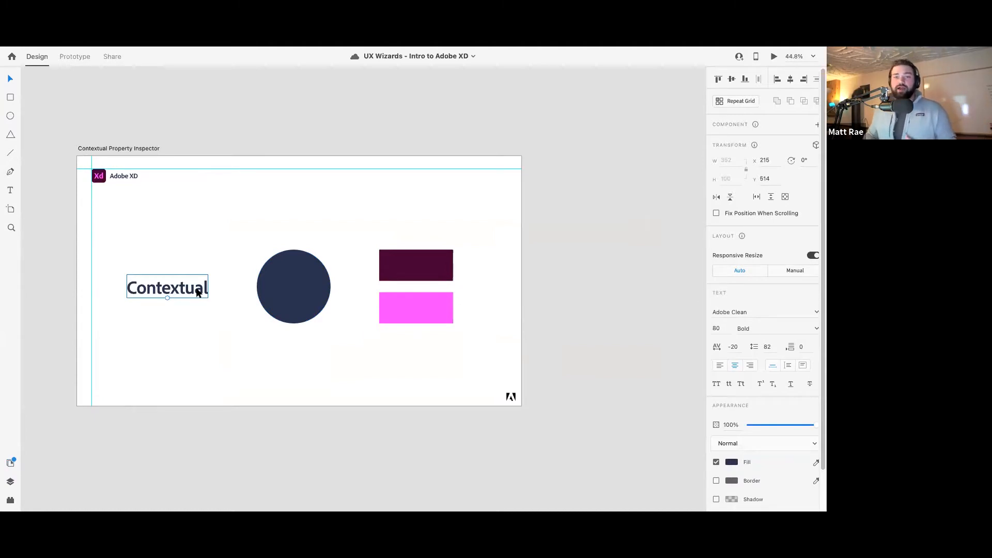
{"action": "left_click", "coordinate": [88, 96]}
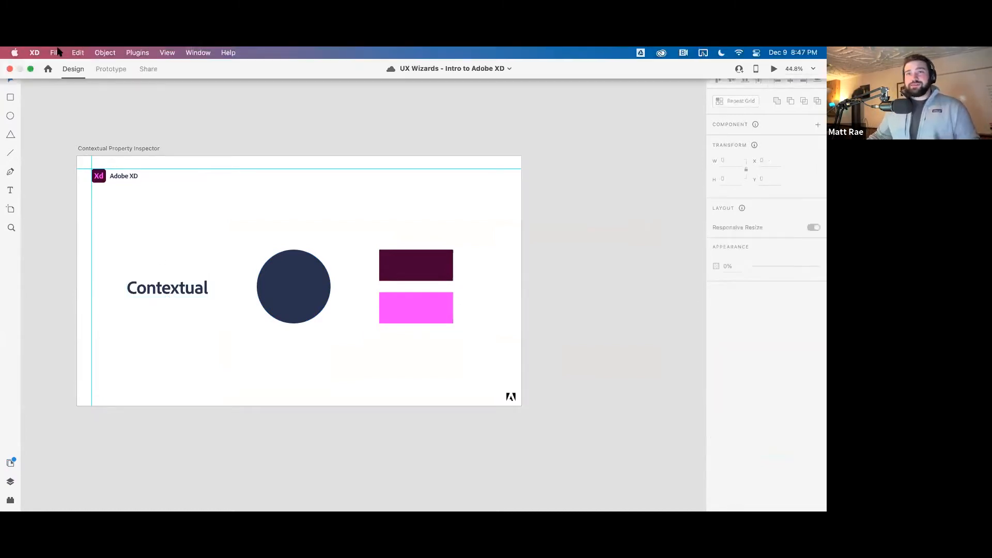
{"action": "left_click", "coordinate": [55, 52]}
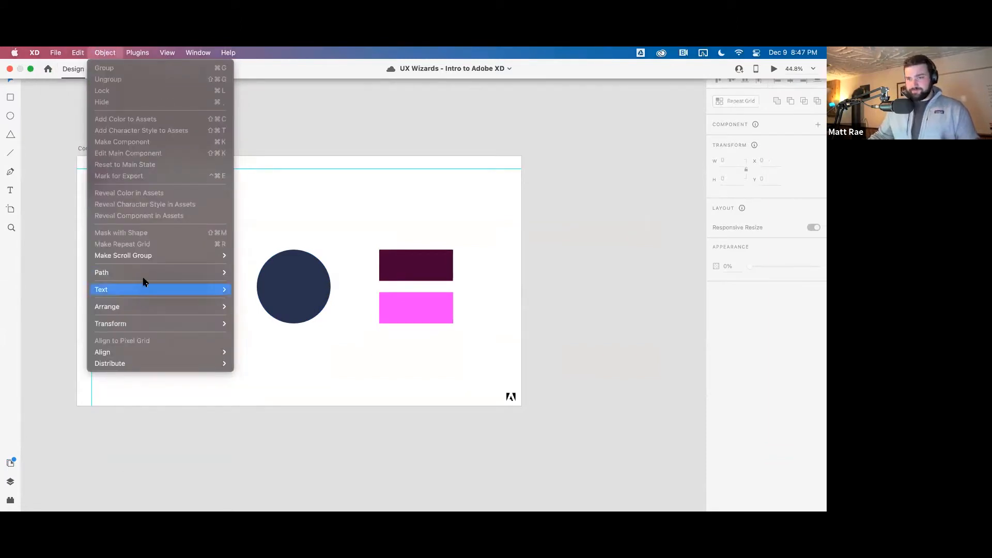
{"action": "mouse_move", "coordinate": [162, 272]}
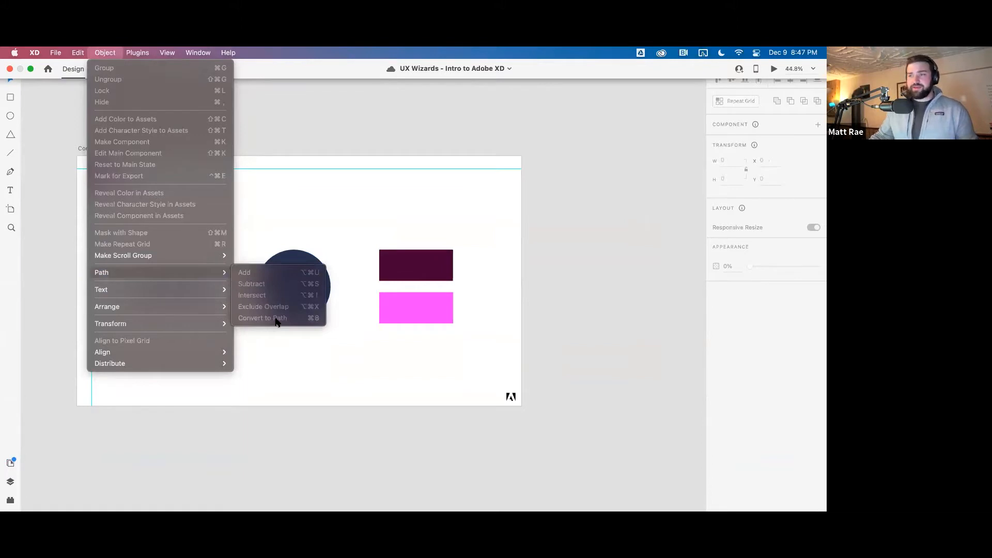
{"action": "left_click", "coordinate": [570, 141]}
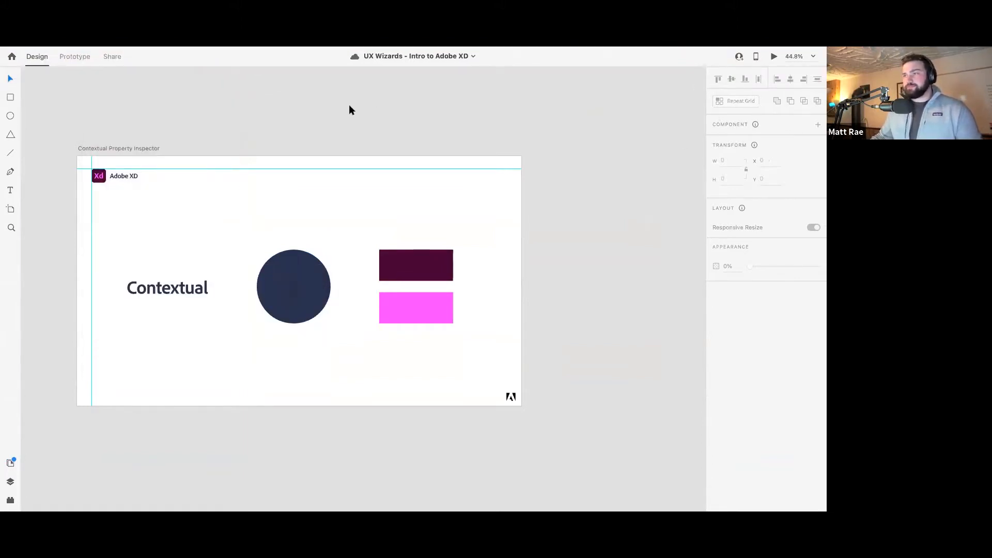
Inspect the properties of the Top Rated card row and of its third card on the RG – 2 artboard
{"action": "scroll", "coordinate": [330, 240], "scroll_direction": "down", "scroll_amount": 5}
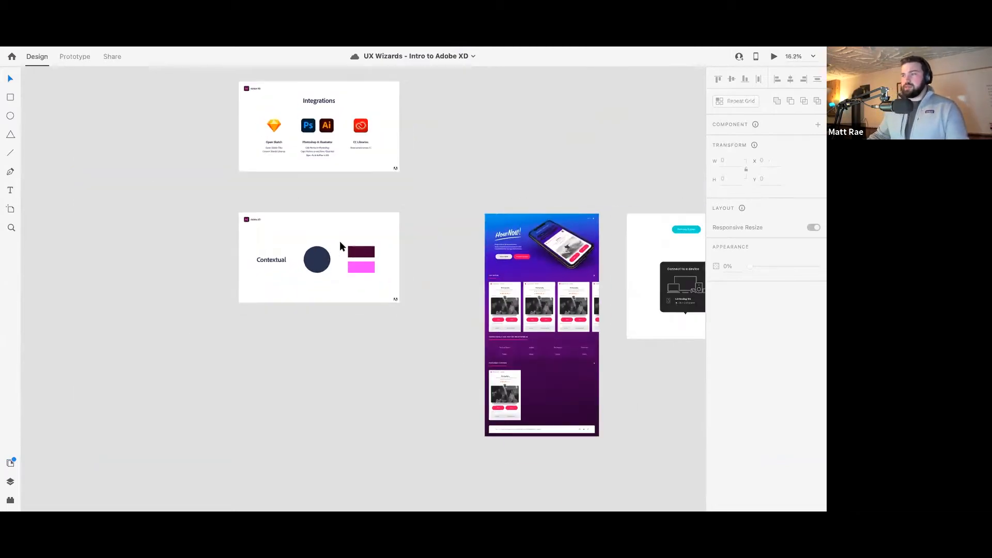
{"action": "scroll", "coordinate": [191, 215], "scroll_direction": "right", "scroll_amount": 5}
{"action": "scroll", "coordinate": [190, 211], "scroll_direction": "up", "scroll_amount": 3}
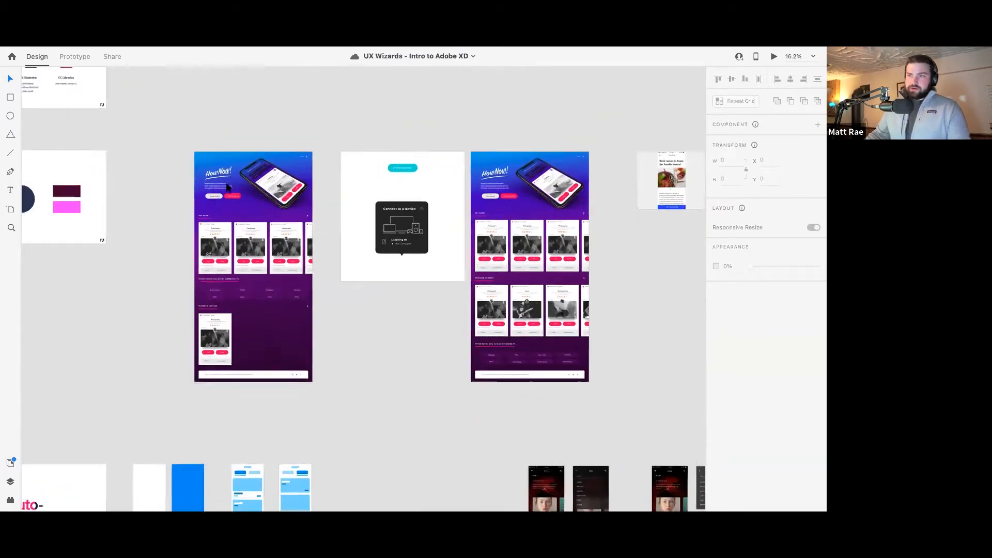
{"action": "scroll", "coordinate": [399, 267], "scroll_direction": "down", "scroll_amount": 1}
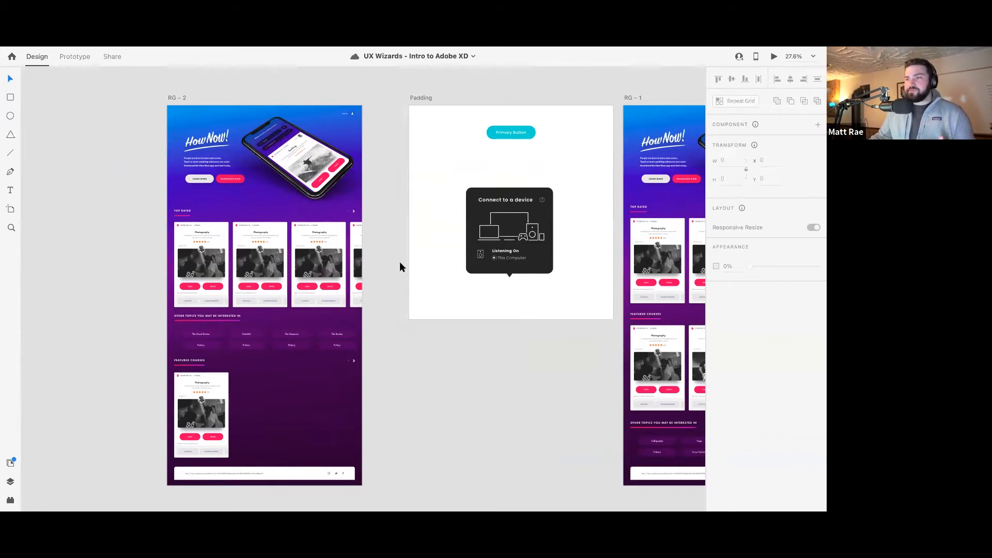
{"action": "scroll", "coordinate": [387, 308], "scroll_direction": "right", "scroll_amount": 5}
{"action": "scroll", "coordinate": [388, 307], "scroll_direction": "down", "scroll_amount": 1}
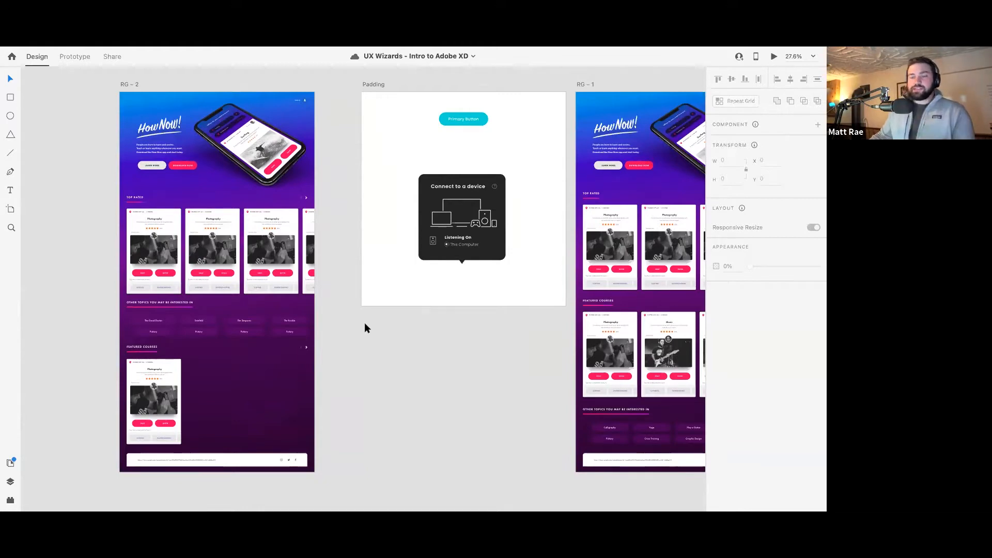
{"action": "left_click", "coordinate": [247, 261]}
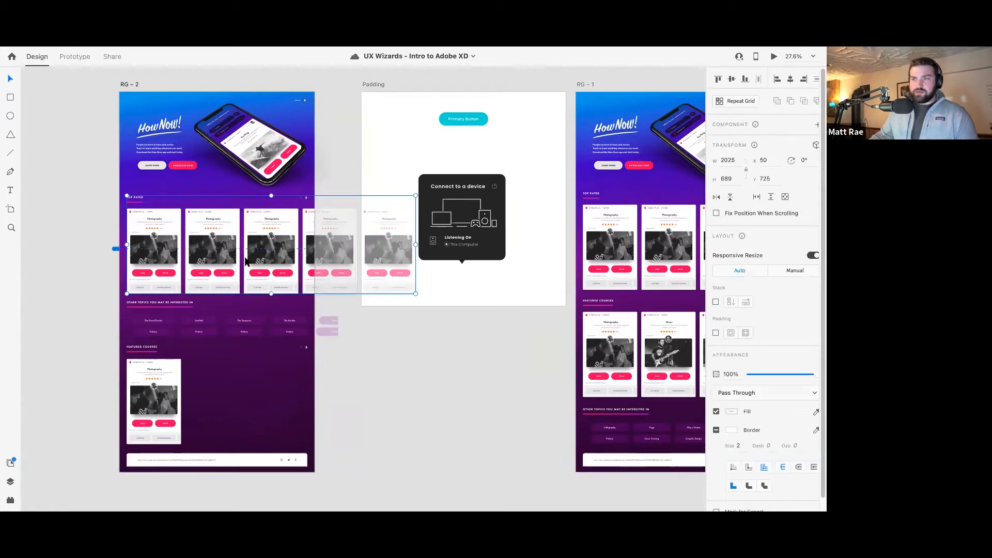
{"action": "double_click", "coordinate": [246, 259]}
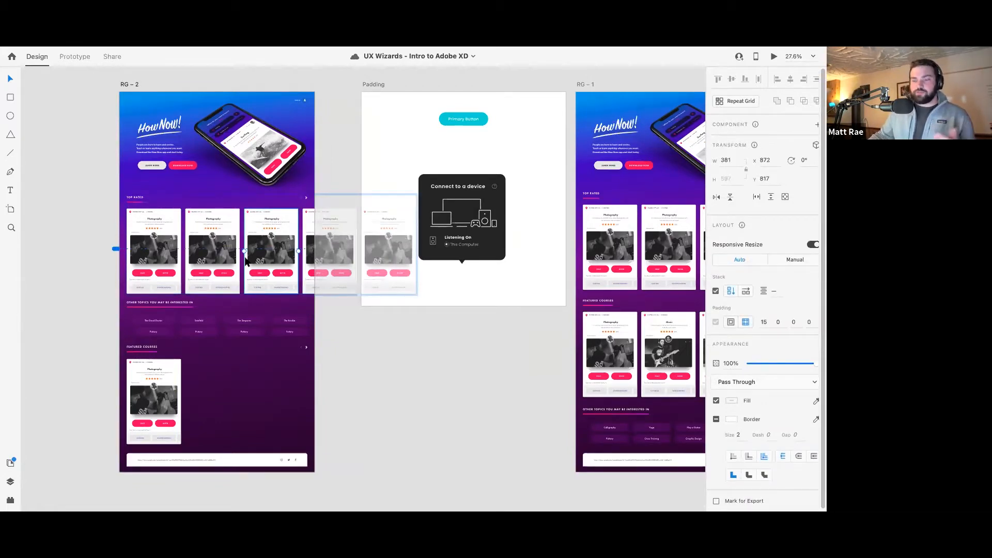
{"action": "left_click", "coordinate": [95, 217]}
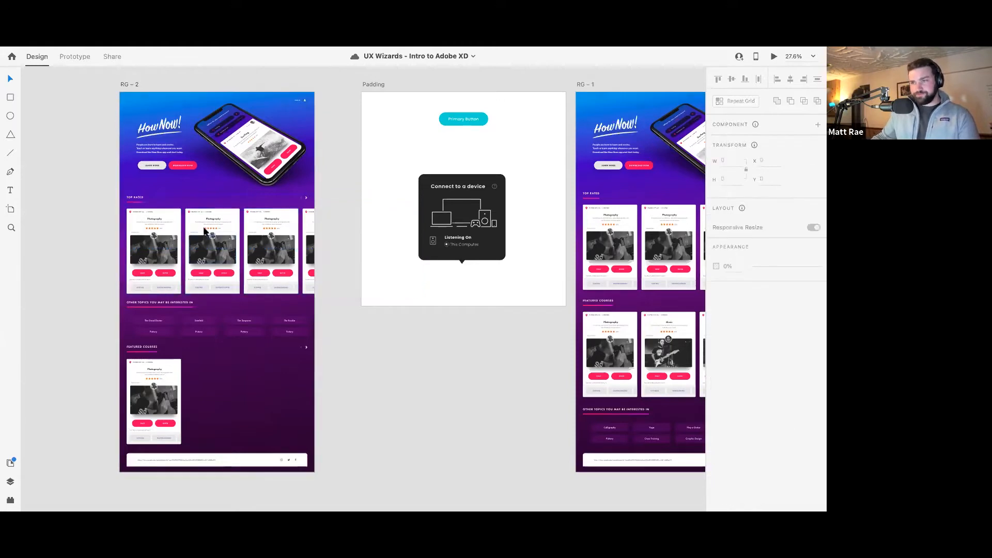
Select the second Top Rated card on the RG – 2 artboard to examine its properties
{"action": "scroll", "coordinate": [201, 231], "scroll_direction": "up", "scroll_amount": 3}
{"action": "scroll", "coordinate": [278, 321], "scroll_direction": "up", "scroll_amount": 3}
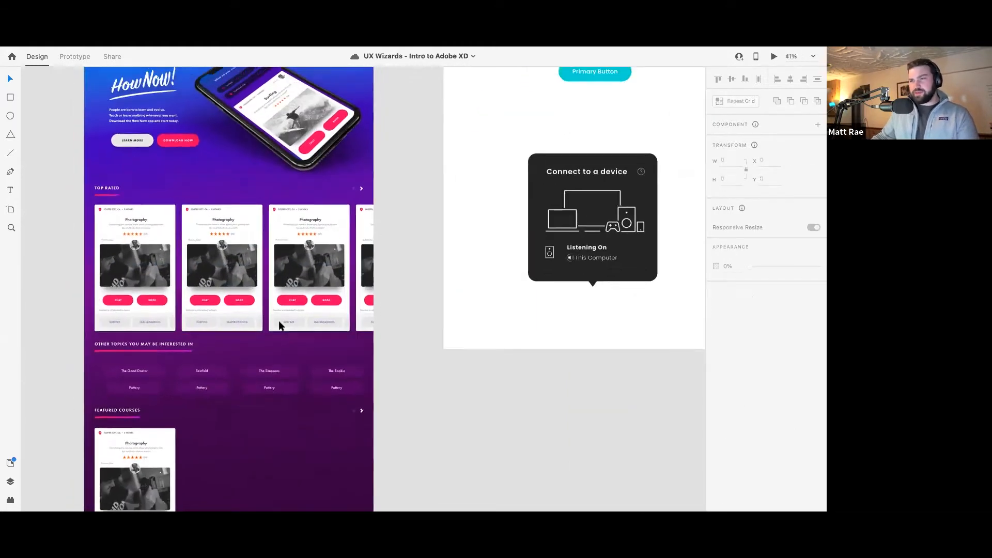
{"action": "scroll", "coordinate": [458, 390], "scroll_direction": "down", "scroll_amount": 4}
{"action": "scroll", "coordinate": [479, 332], "scroll_direction": "left", "scroll_amount": 3}
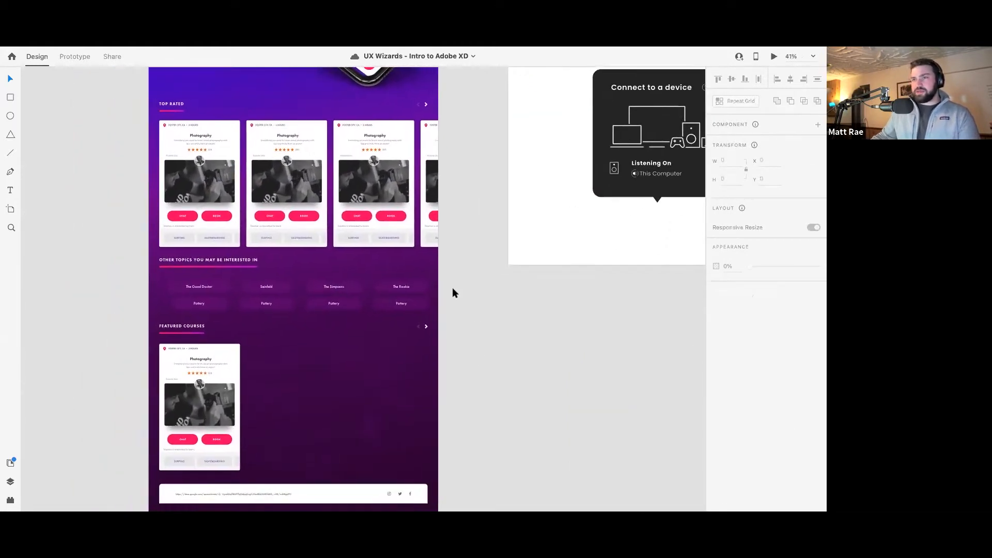
{"action": "left_click", "coordinate": [278, 144]}
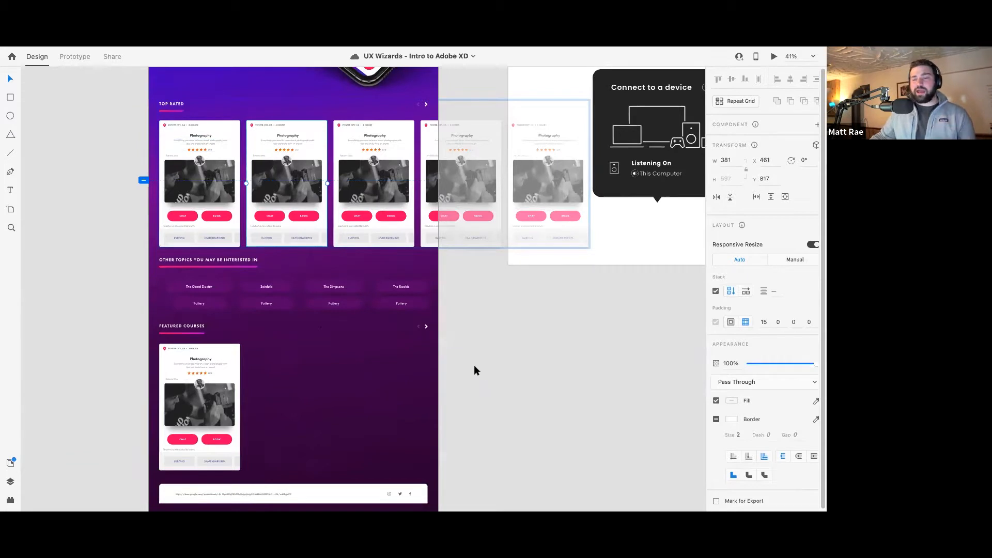
Copy and paste the Featured Courses photography card, placing the copy directly beside the original at X 450
{"action": "scroll", "coordinate": [476, 345], "scroll_direction": "down", "scroll_amount": 3}
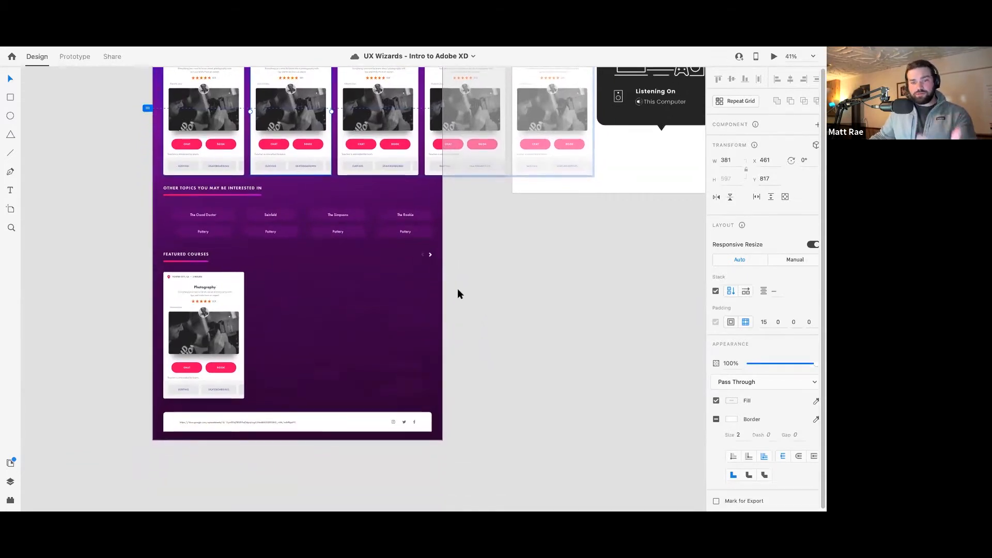
{"action": "left_click", "coordinate": [231, 281]}
{"action": "scroll", "coordinate": [230, 297], "scroll_direction": "up", "scroll_amount": 3}
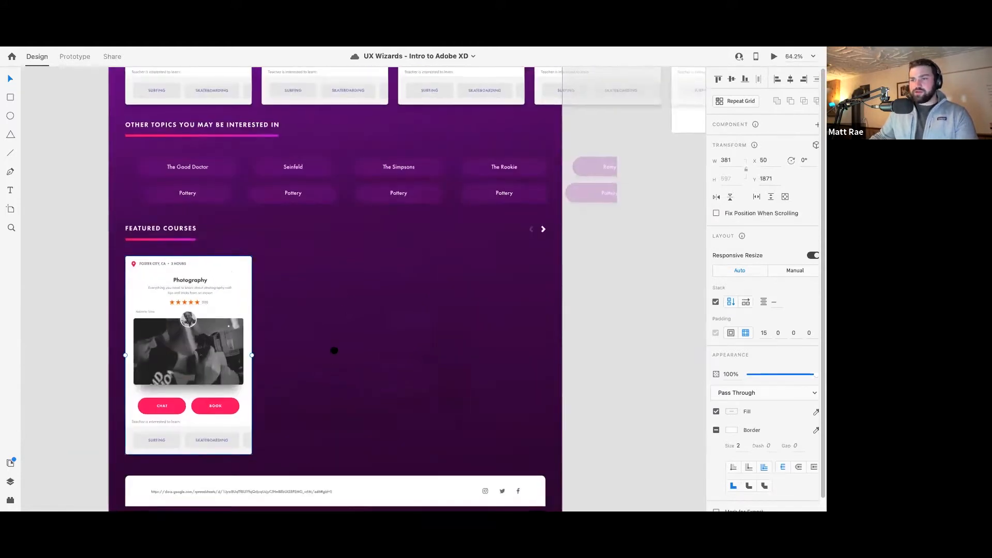
{"action": "scroll", "coordinate": [335, 350], "scroll_direction": "down", "scroll_amount": 3}
{"action": "right_click", "coordinate": [218, 229]}
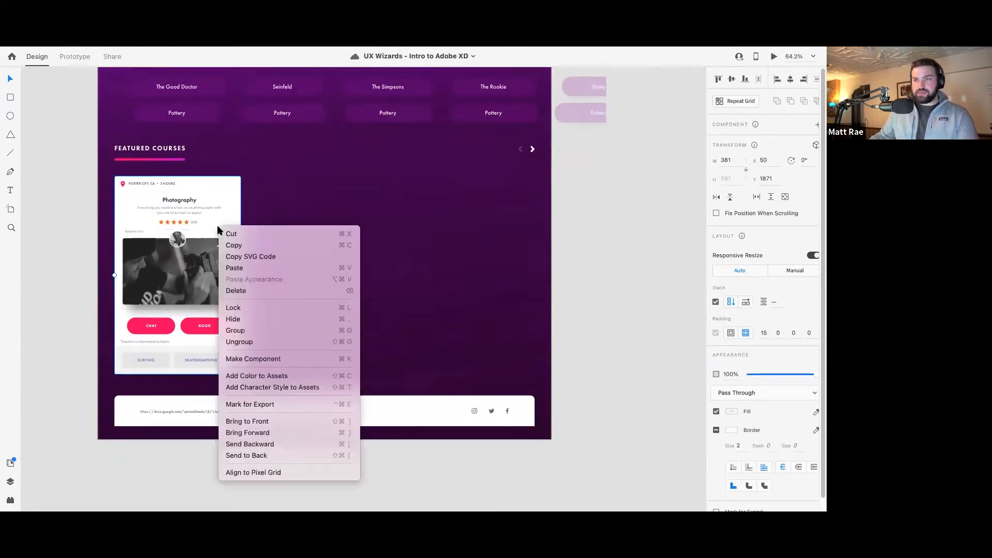
{"action": "left_click", "coordinate": [246, 246]}
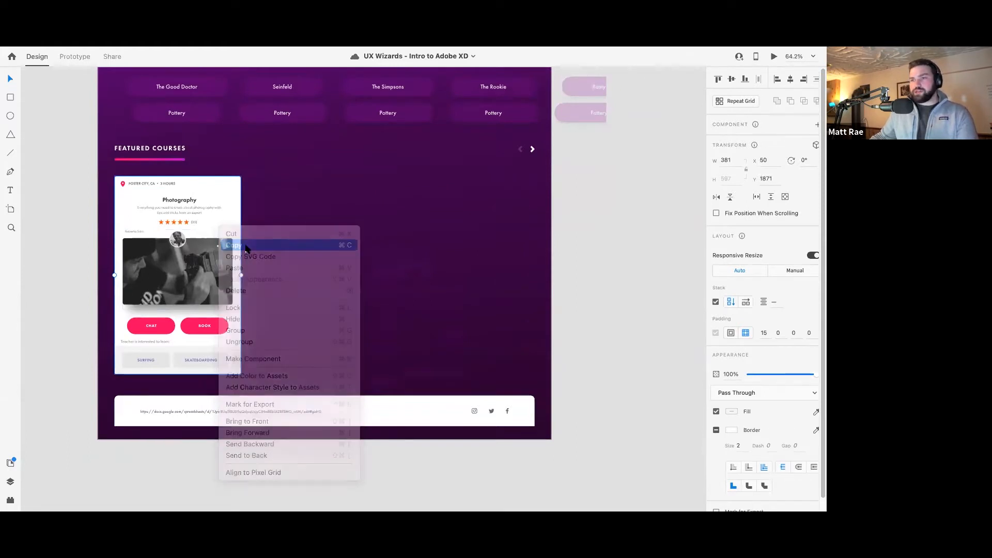
{"action": "right_click", "coordinate": [270, 227]}
{"action": "left_click", "coordinate": [285, 234]}
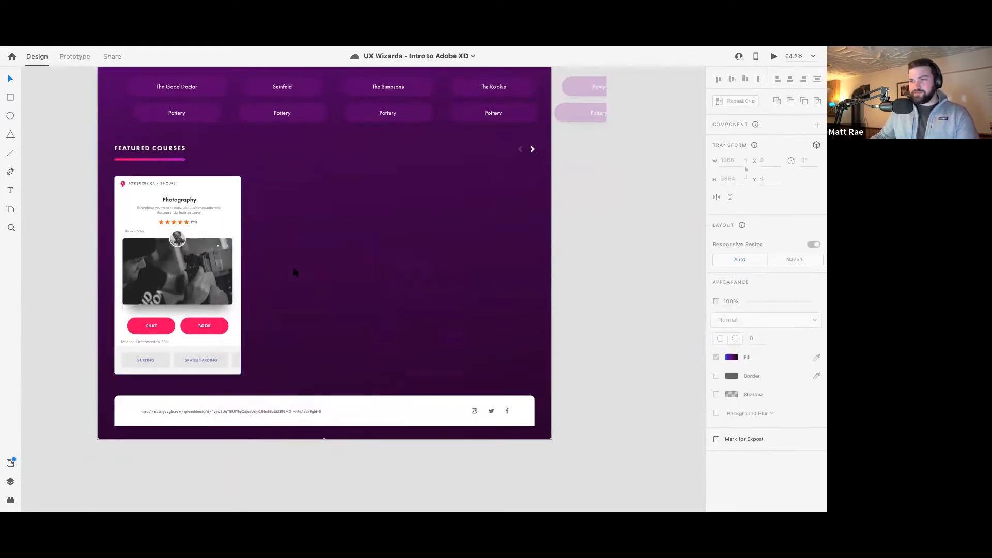
{"action": "left_click_drag", "start_coordinate": [213, 257], "coordinate": [342, 262]}
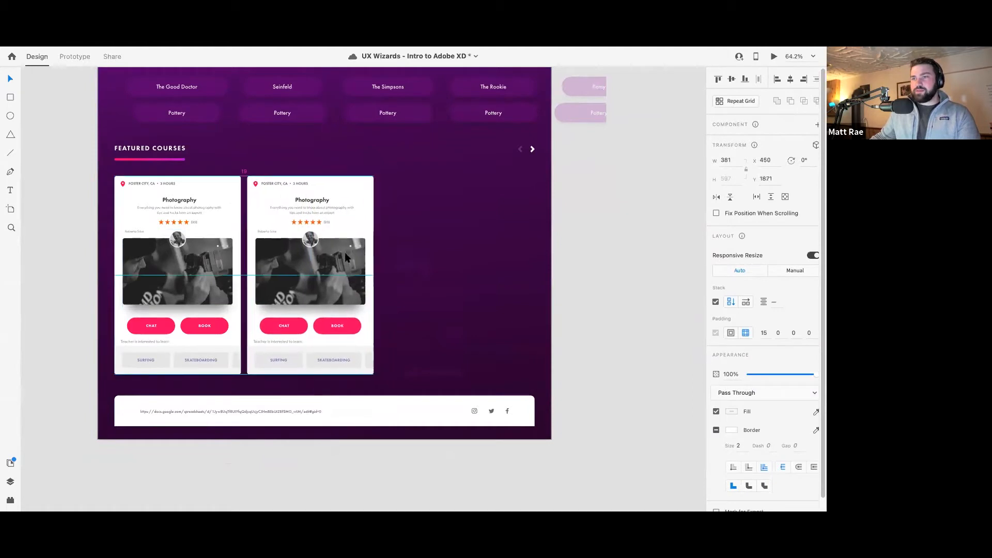
Duplicate the second Featured Courses card twice more along the row, placing the last copy at X 1250
{"action": "right_click", "coordinate": [319, 203]}
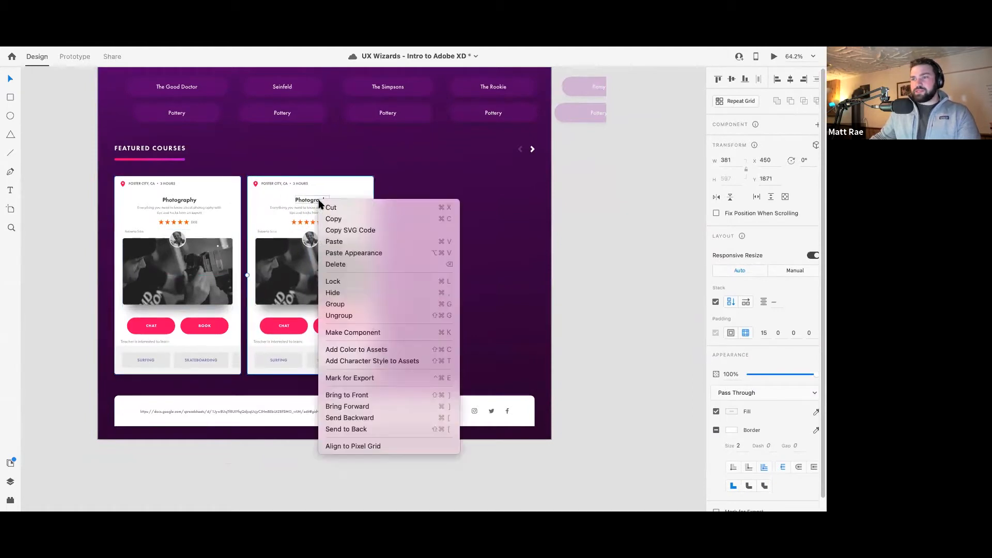
{"action": "left_click", "coordinate": [403, 184]}
{"action": "key", "text": "alt"}
{"action": "left_click_drag", "start_coordinate": [325, 191], "coordinate": [569, 192]}
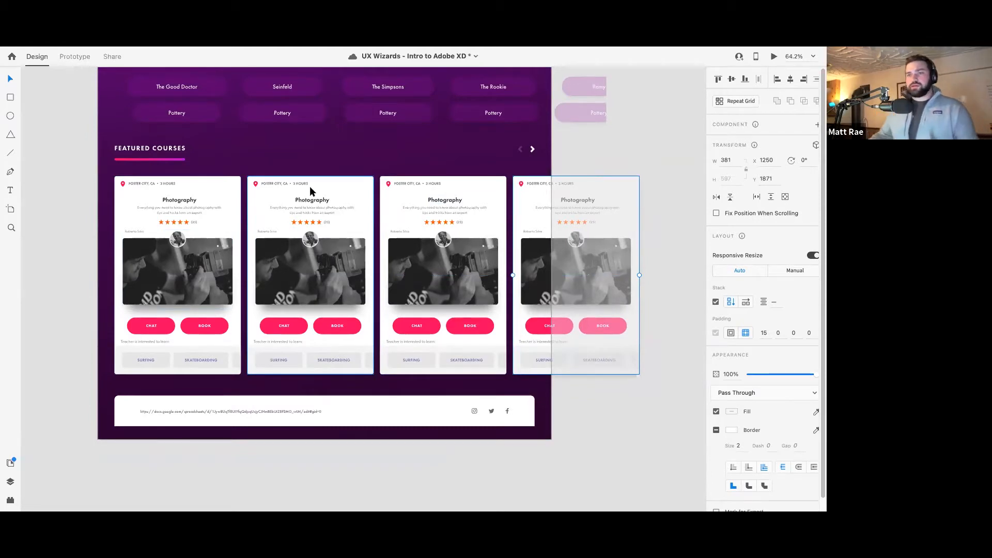
Left-align the description text in the first Featured Courses card
{"action": "double_click", "coordinate": [200, 202]}
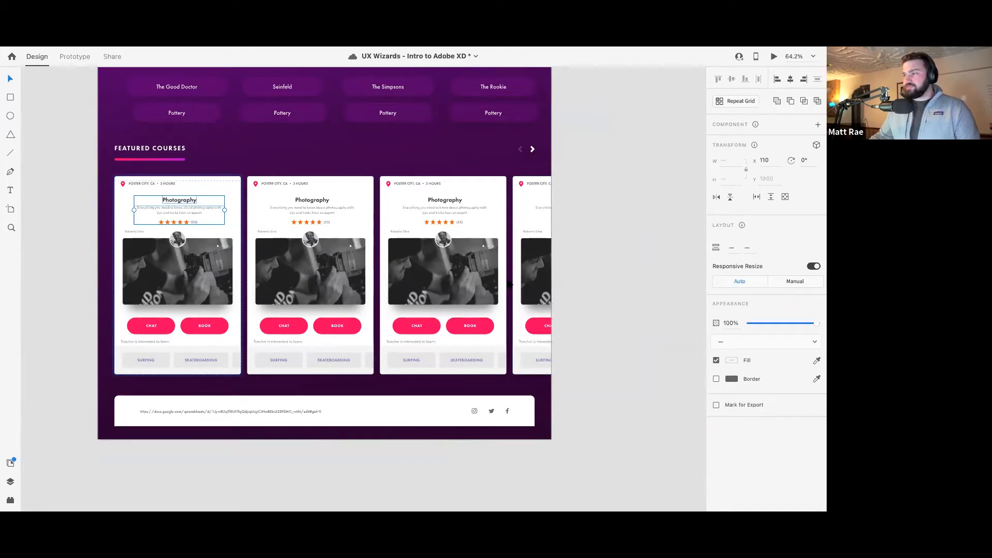
{"action": "double_click", "coordinate": [187, 206]}
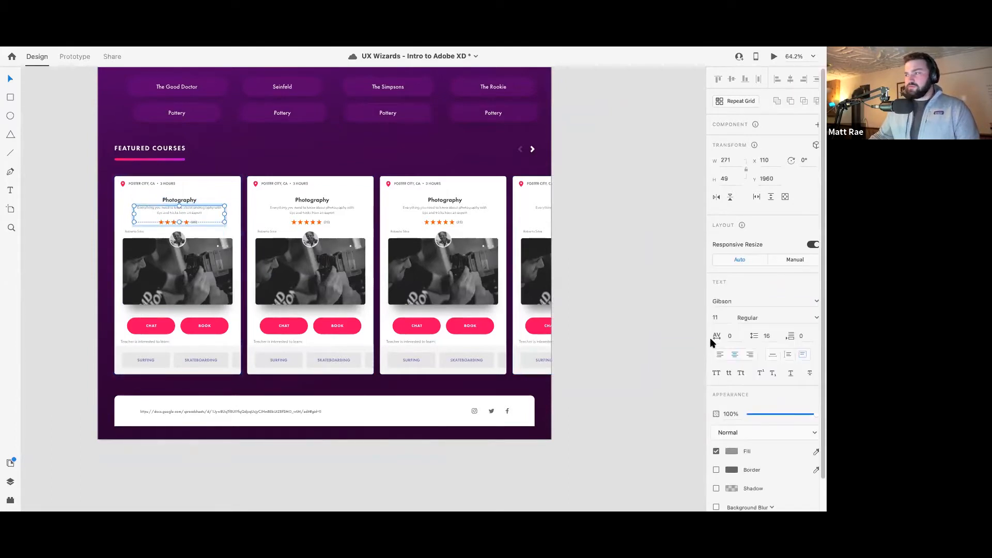
{"action": "left_click", "coordinate": [180, 203], "text": "shift"}
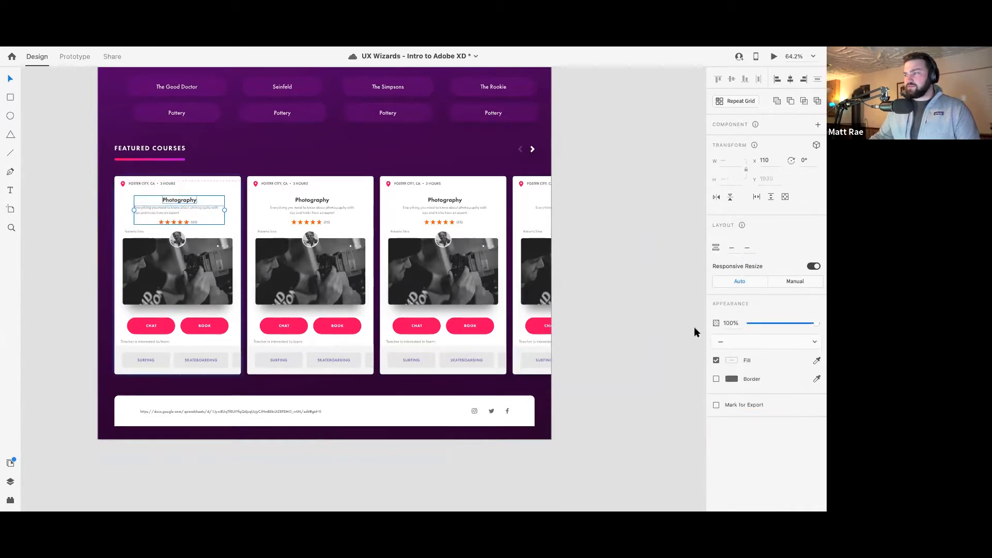
Left-align the Photography title text in the first card and align its left edge with the description
{"action": "double_click", "coordinate": [180, 201]}
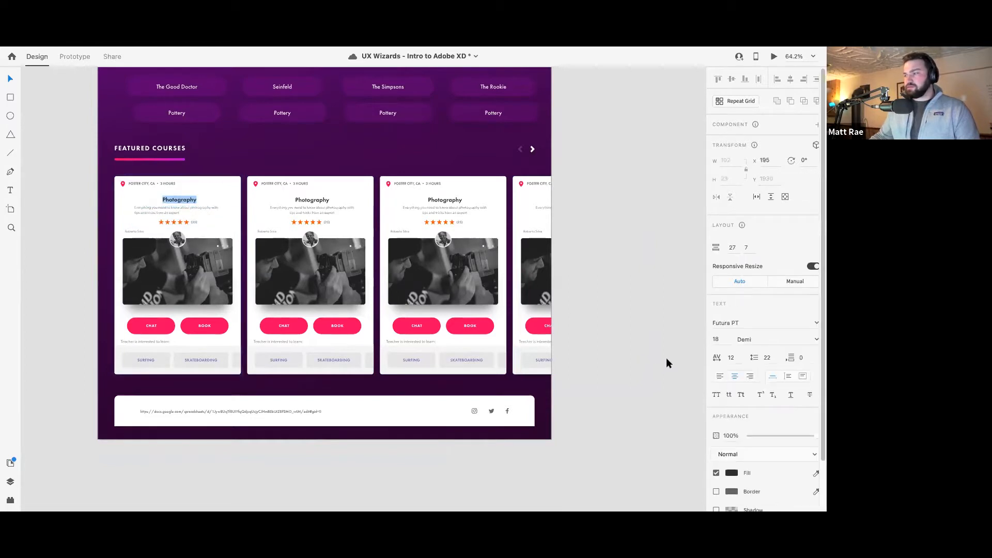
{"action": "left_click", "coordinate": [720, 376]}
{"action": "left_click", "coordinate": [187, 210], "text": "shift"}
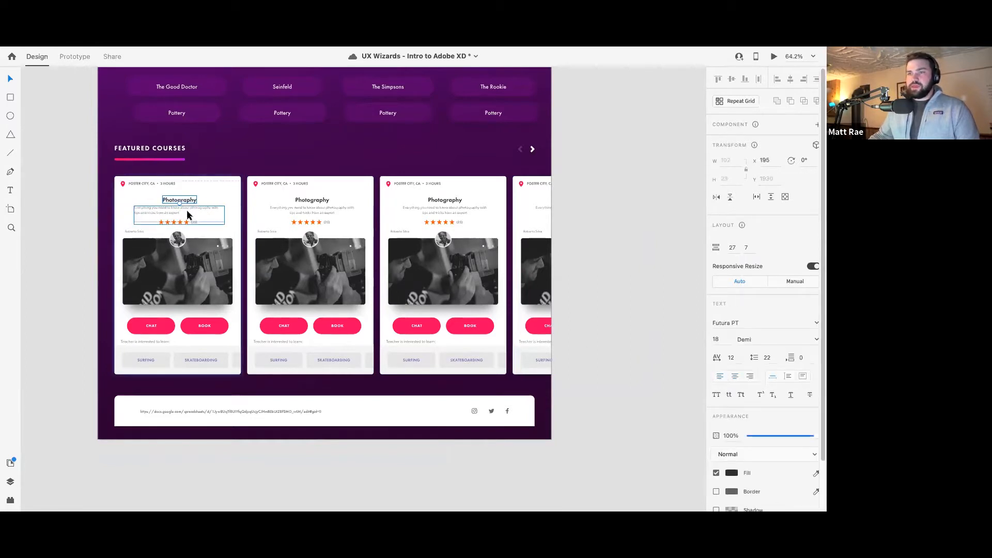
{"action": "left_click", "coordinate": [778, 80]}
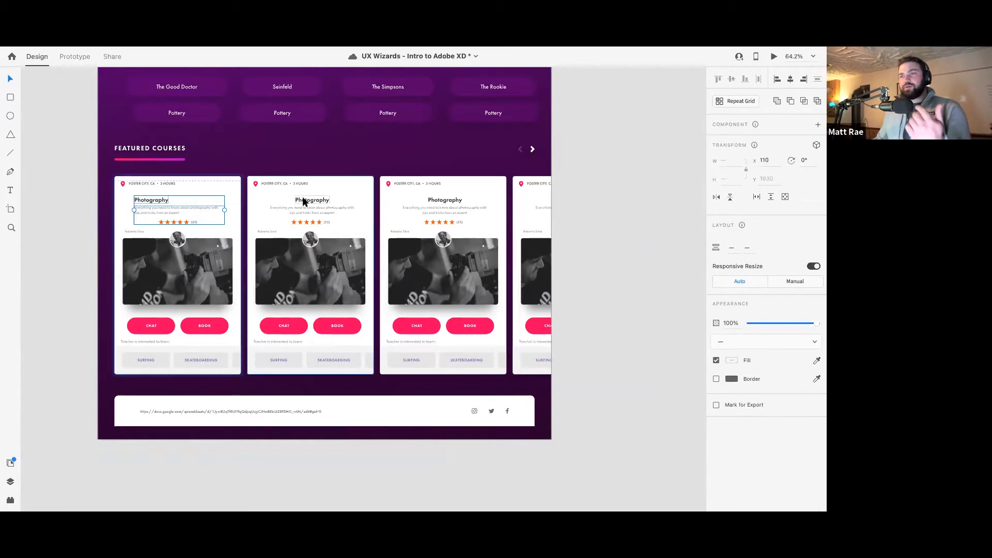
Delete the three duplicated Featured Courses cards, keeping only the first card
{"action": "key", "text": "Escape"}
{"action": "key", "text": "Escape"}
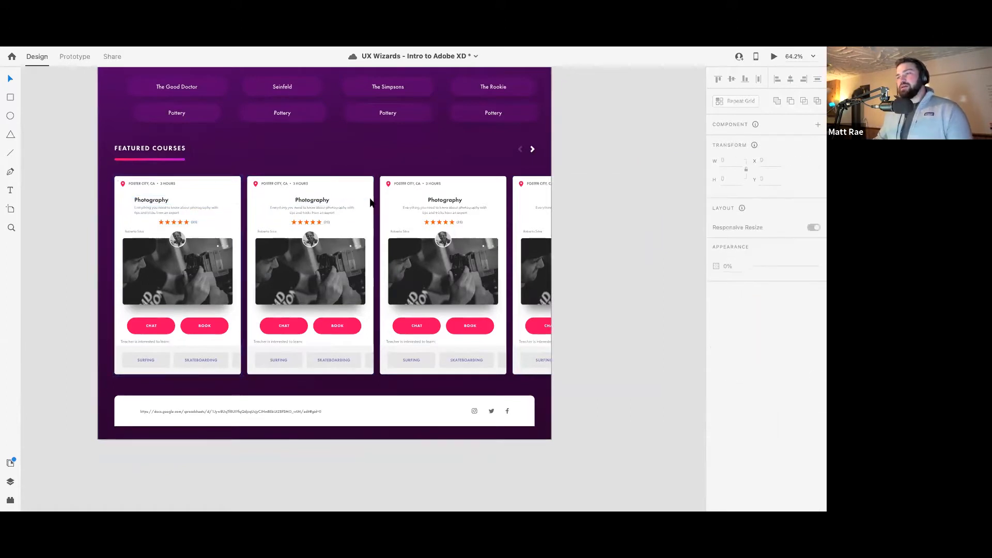
{"action": "left_click_drag", "start_coordinate": [353, 166], "coordinate": [509, 376]}
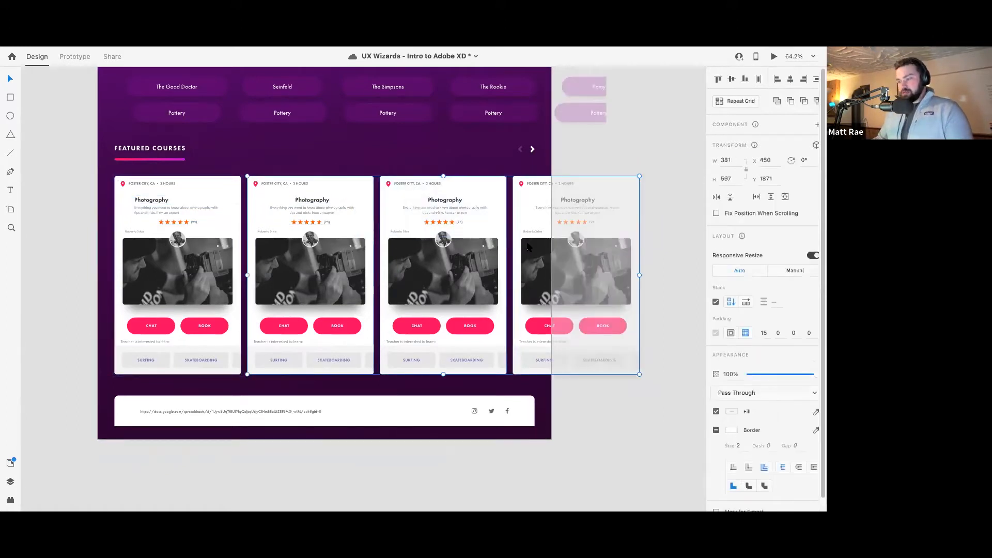
{"action": "key", "text": "Delete"}
Move the title and description of the remaining Featured Courses card left to X 83
{"action": "left_click", "coordinate": [216, 222]}
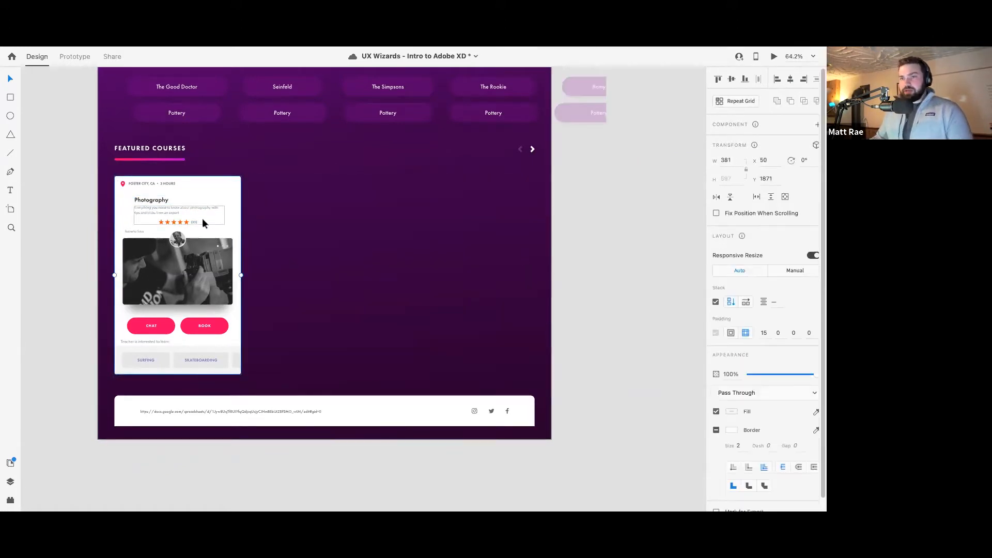
{"action": "double_click", "coordinate": [164, 207]}
{"action": "left_click", "coordinate": [147, 196], "text": "shift"}
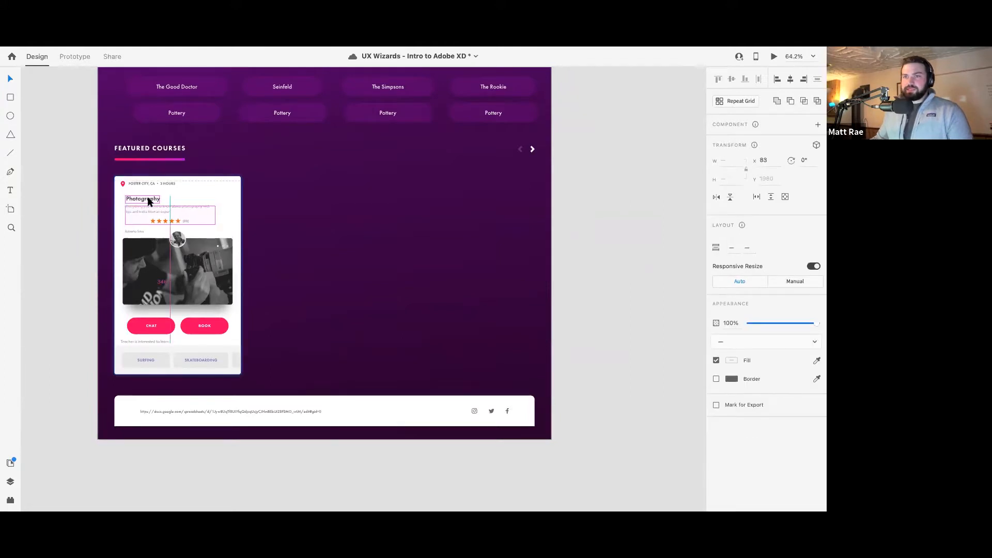
{"action": "key", "text": "Escape"}
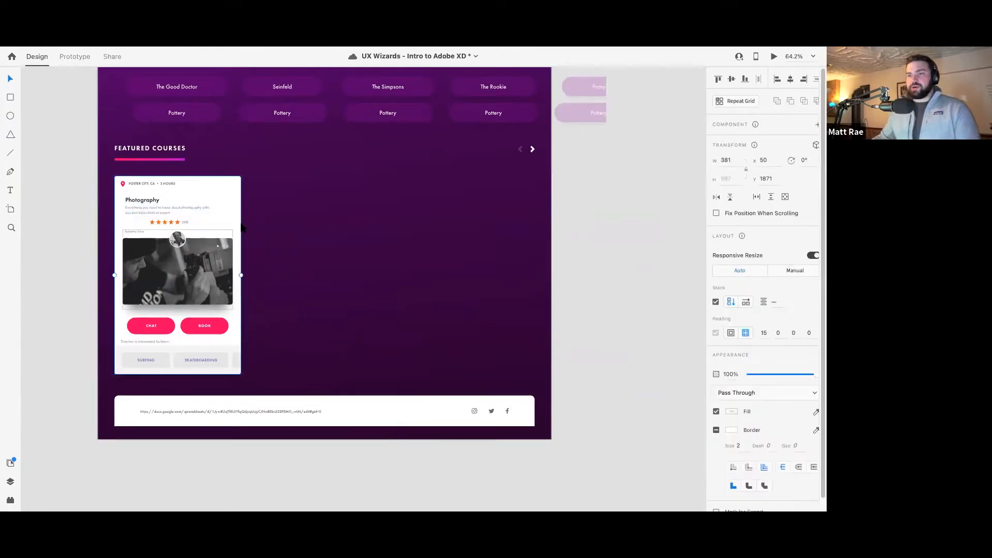
Convert the Featured Courses card into a Repeat Grid of four cards in a row with a -10 gap
{"action": "left_click", "coordinate": [740, 103]}
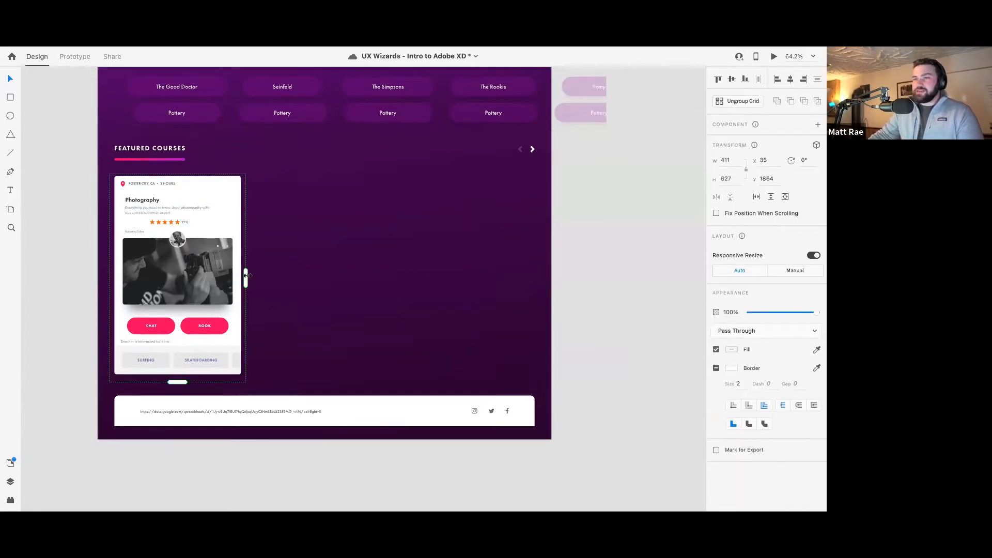
{"action": "left_click_drag", "start_coordinate": [246, 277], "coordinate": [477, 279]}
{"action": "left_click_drag", "start_coordinate": [558, 277], "coordinate": [665, 276]}
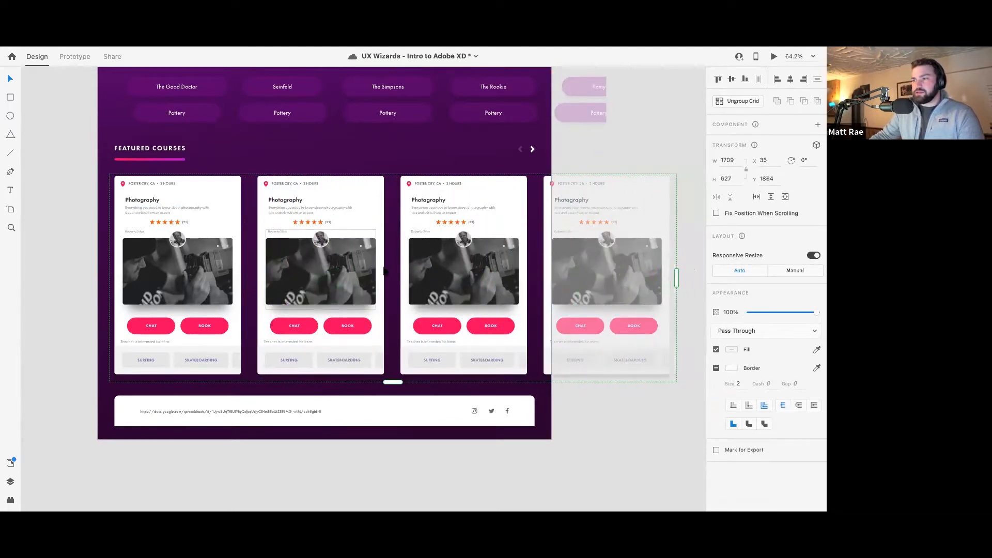
{"action": "left_click_drag", "start_coordinate": [384, 267], "coordinate": [370, 265]}
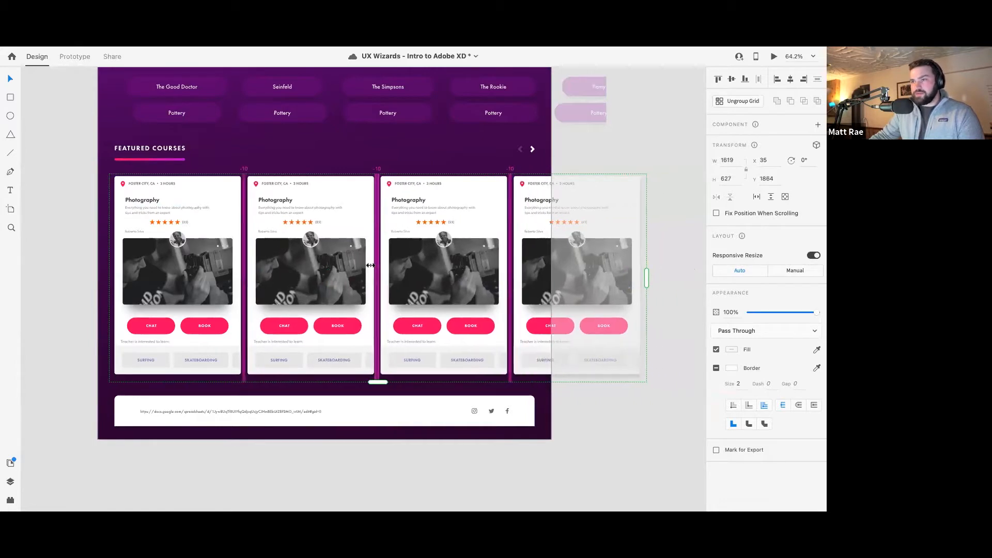
{"action": "left_click", "coordinate": [66, 227]}
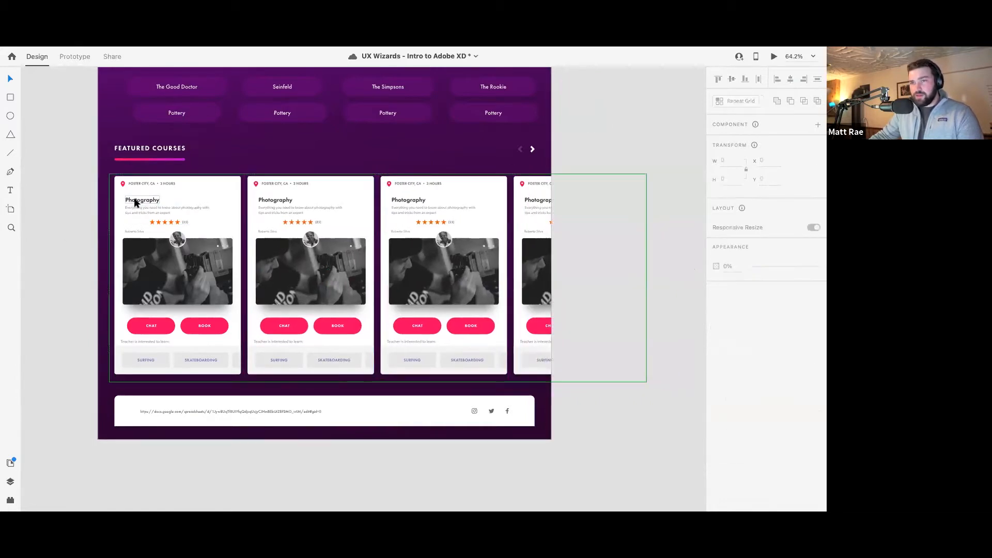
Move the star rating in the grid's first card left to X 83, in line with the title and description
{"action": "left_click", "coordinate": [135, 202]}
{"action": "double_click", "coordinate": [157, 222]}
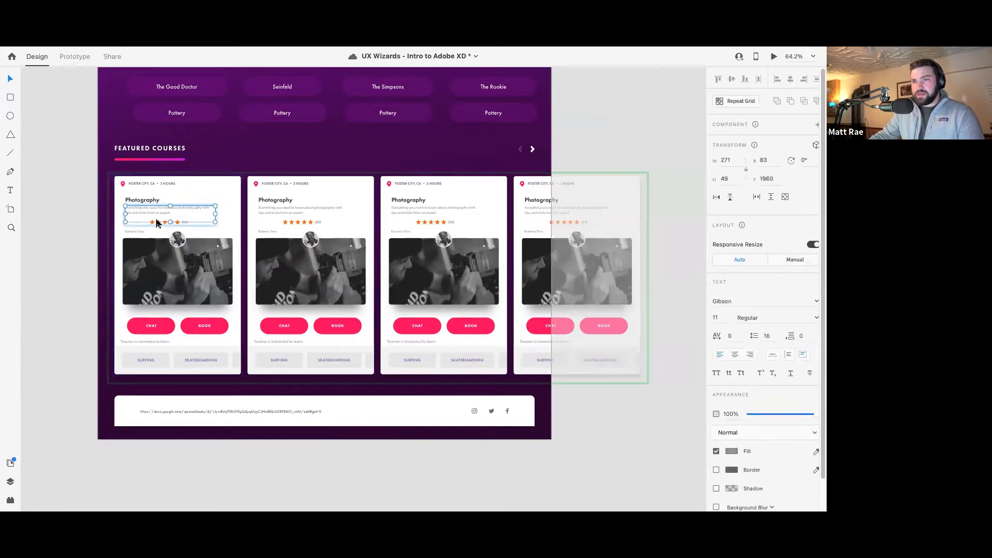
{"action": "left_click", "coordinate": [157, 222]}
{"action": "left_click_drag", "start_coordinate": [149, 222], "coordinate": [138, 223]}
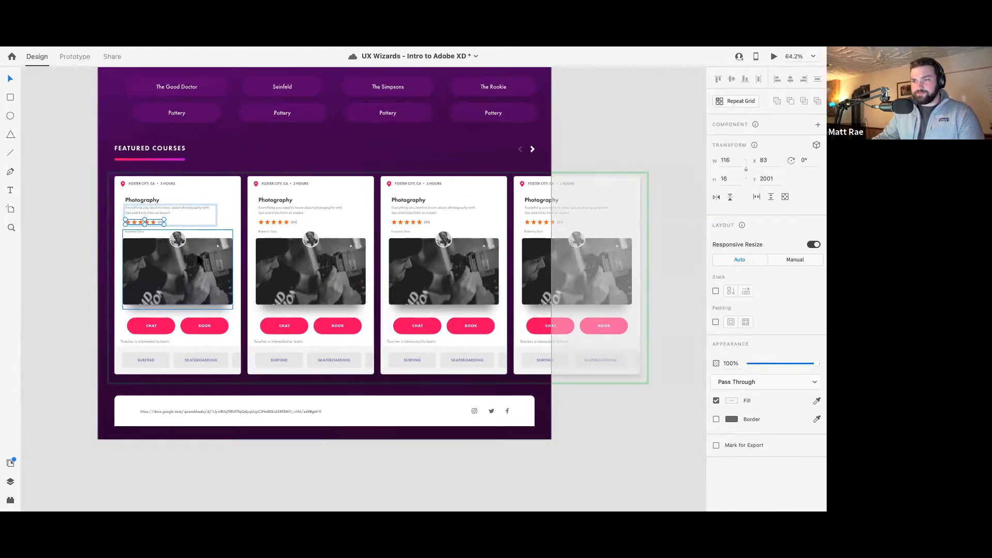
{"action": "key", "text": "super+space"}
{"action": "type", "text": "find"}
{"action": "key", "text": "Escape"}
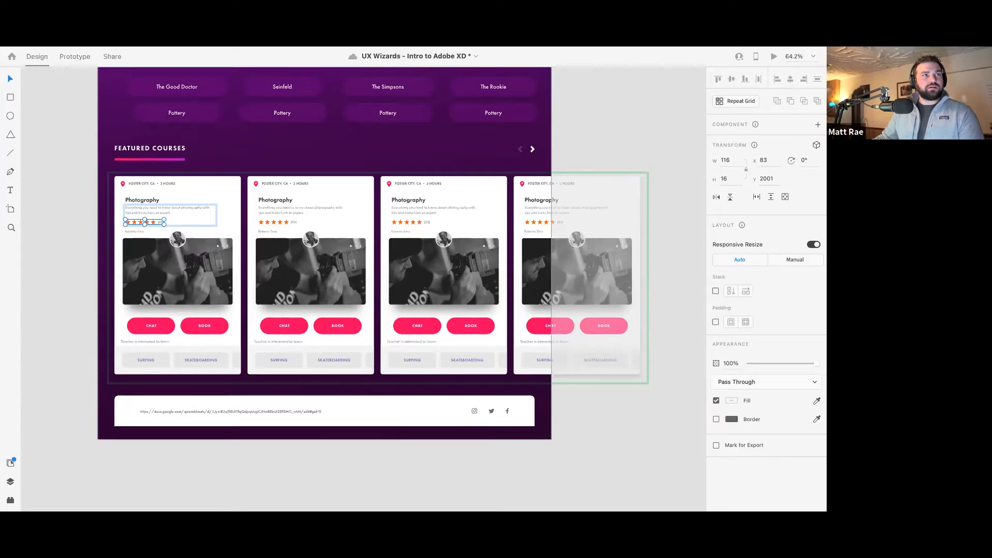
Save the UX Wizards – Intro to Adobe XD document
{"action": "key", "text": "ctrl+s"}
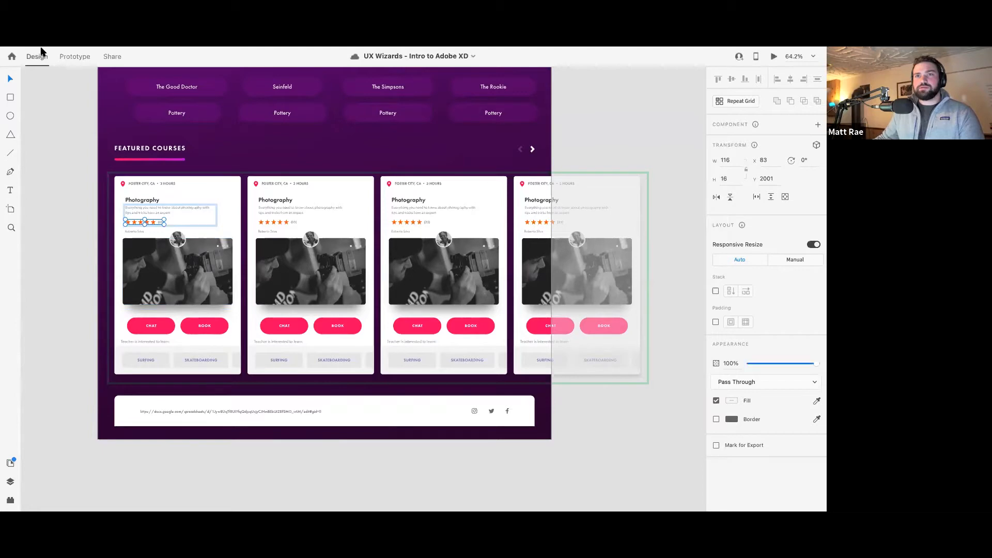
{"action": "mouse_move", "coordinate": [38, 47]}
{"action": "left_click", "coordinate": [30, 69]}
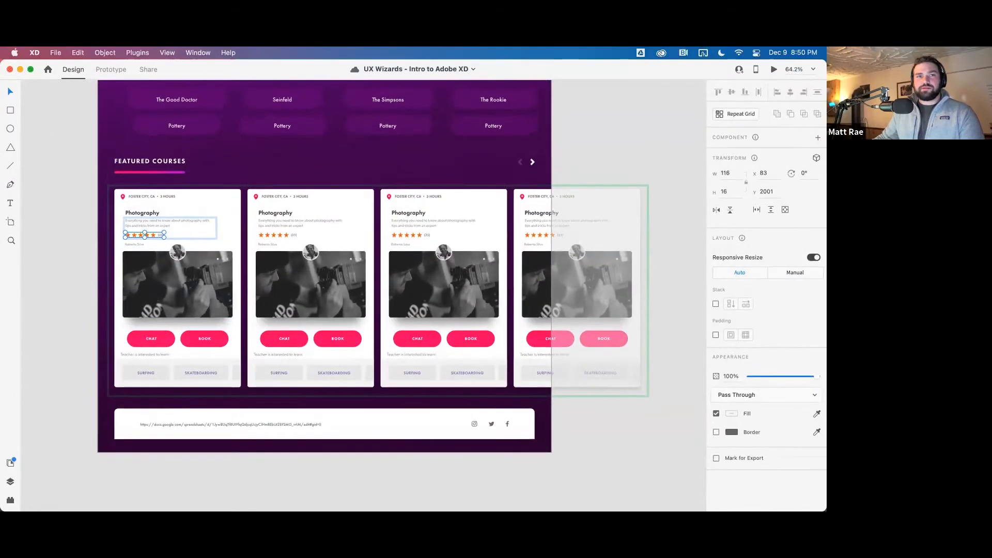
Switch to the Training Assets folder in Finder, then narrow and lower its window to uncover the course cards
{"action": "key", "text": "super+Tab"}
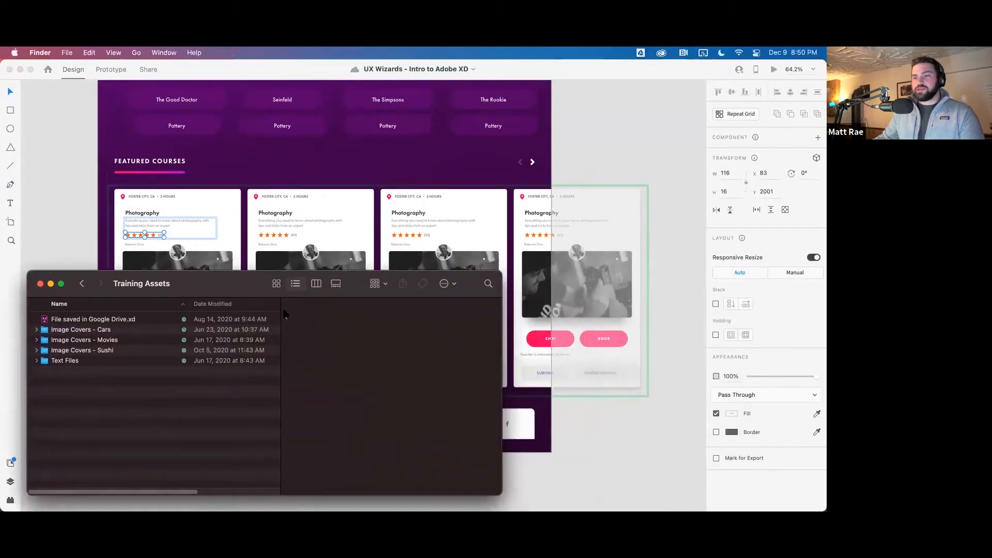
{"action": "left_click_drag", "start_coordinate": [500, 273], "coordinate": [373, 279]}
{"action": "left_click_drag", "start_coordinate": [190, 292], "coordinate": [191, 306]}
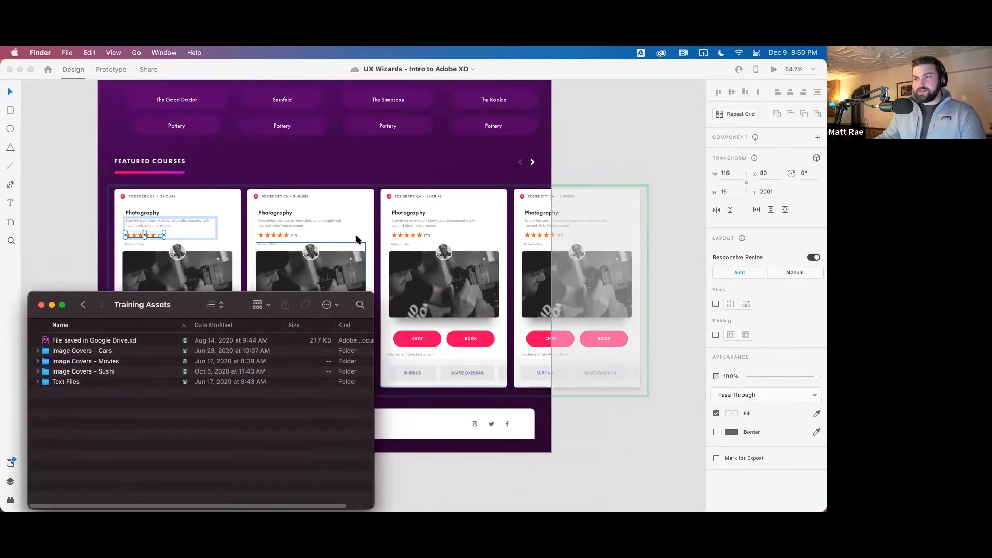
Fill the Featured Courses card images with all five JPEGs from the Image Covers - Cars folder
{"action": "scroll", "coordinate": [376, 245], "scroll_direction": "down", "scroll_amount": 3}
{"action": "scroll", "coordinate": [377, 245], "scroll_direction": "down", "scroll_amount": 3}
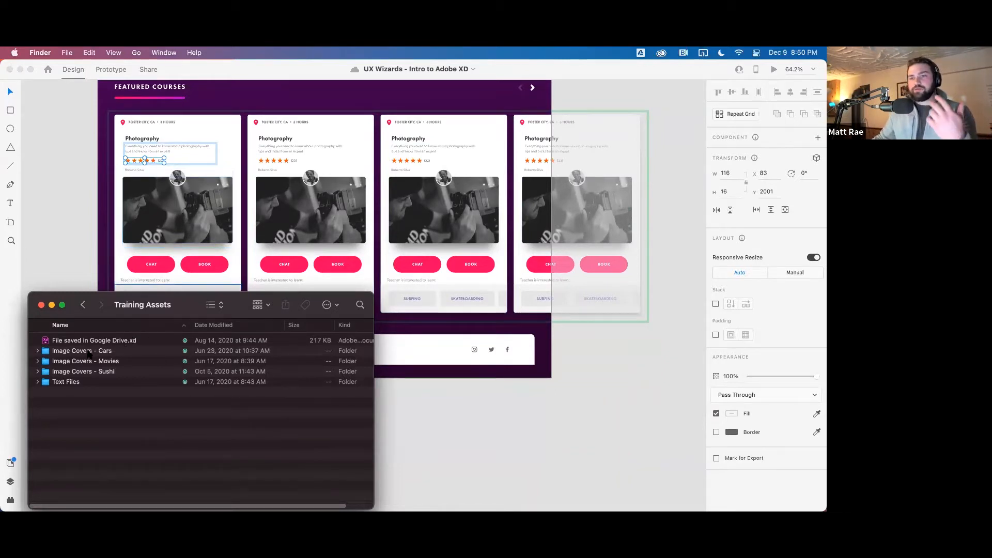
{"action": "left_click", "coordinate": [37, 351]}
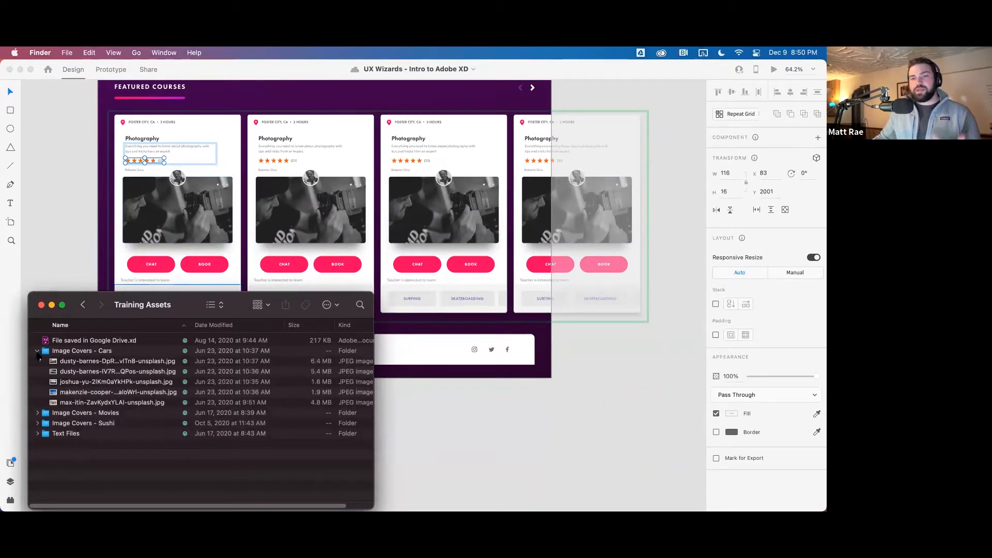
{"action": "left_click", "coordinate": [95, 362]}
{"action": "left_click", "coordinate": [102, 402], "text": "shift"}
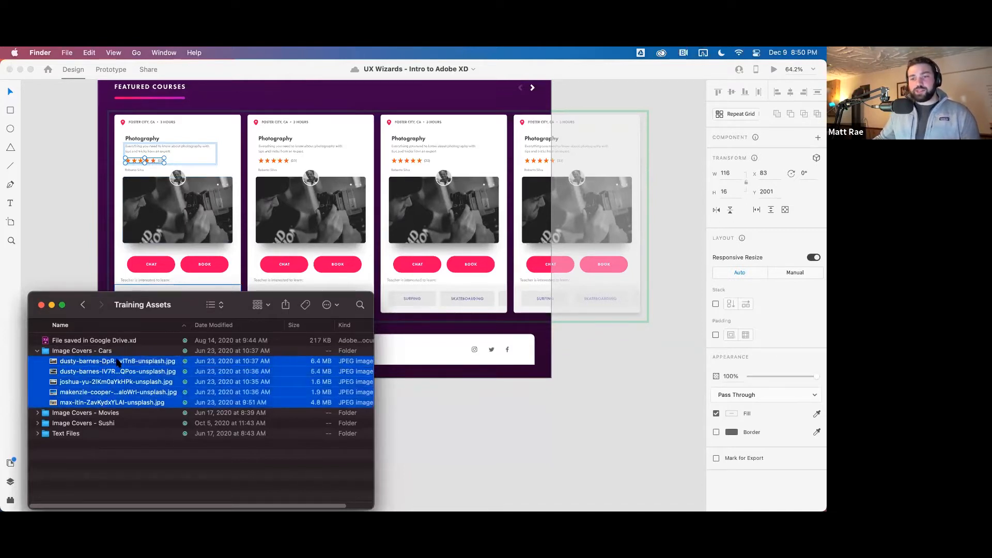
{"action": "left_click_drag", "start_coordinate": [118, 363], "coordinate": [181, 202]}
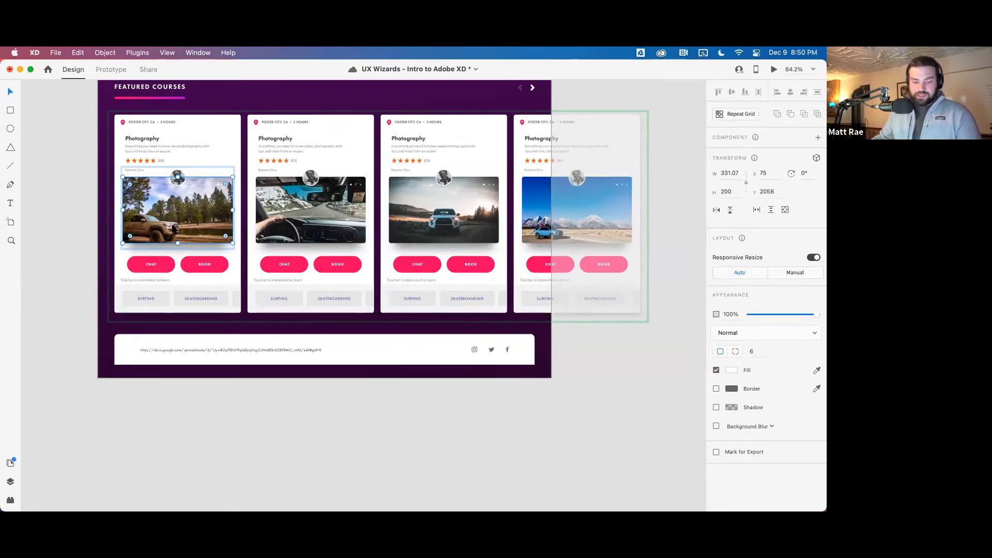
Switch to Finder, preview Showtitles.txt from the Text Files folder, and apply it to the Photography title to populate the card titles
{"action": "key", "text": "super+Tab"}
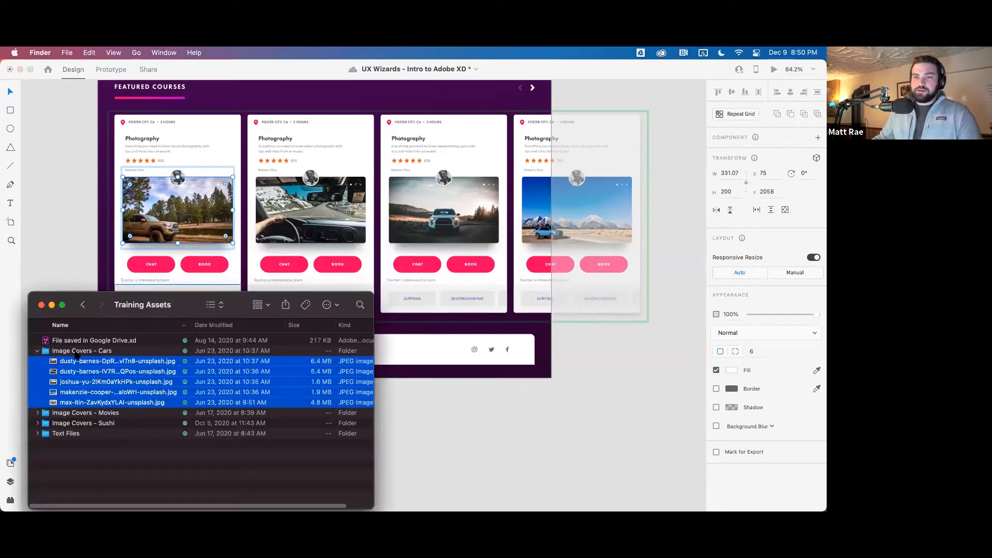
{"action": "left_click", "coordinate": [38, 433]}
{"action": "left_click", "coordinate": [79, 445]}
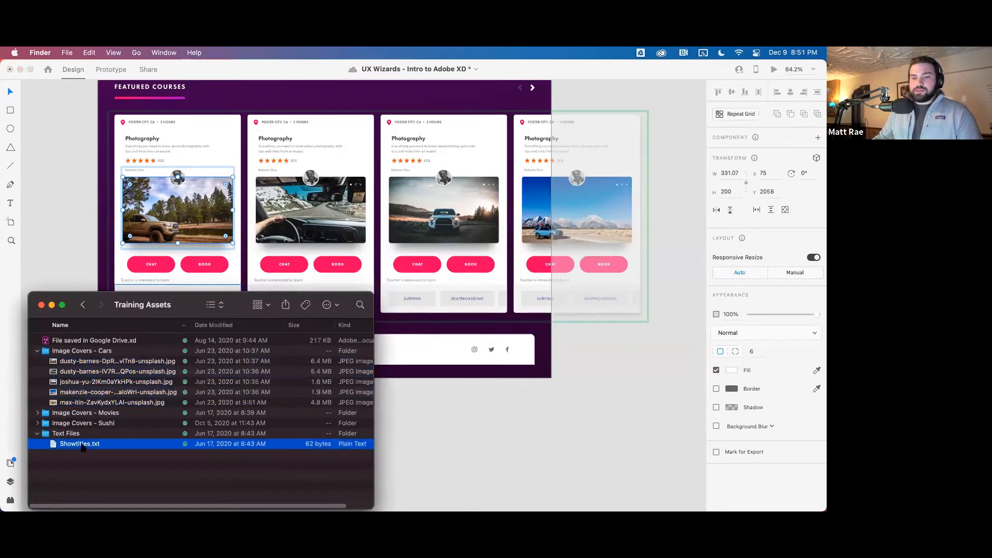
{"action": "key", "text": "space"}
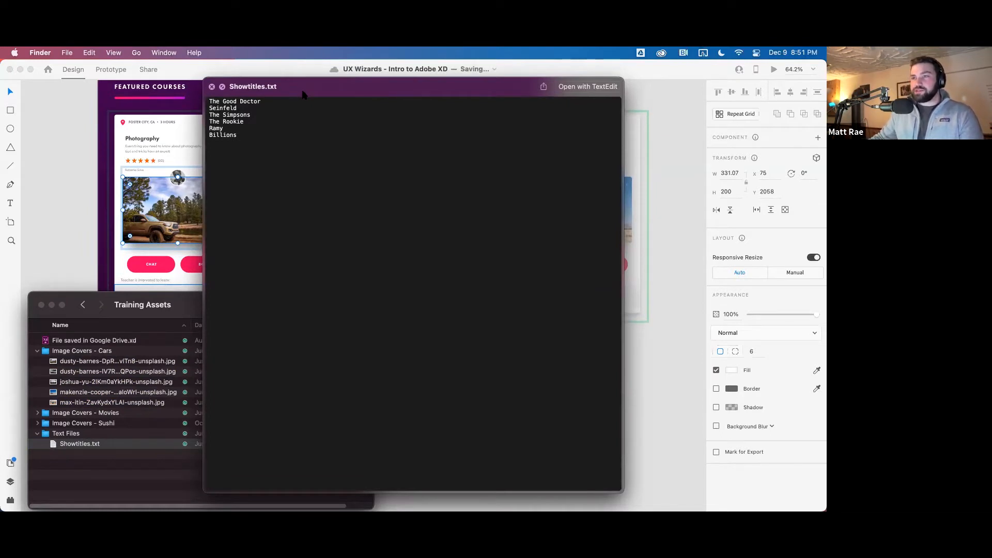
{"action": "key", "text": "space"}
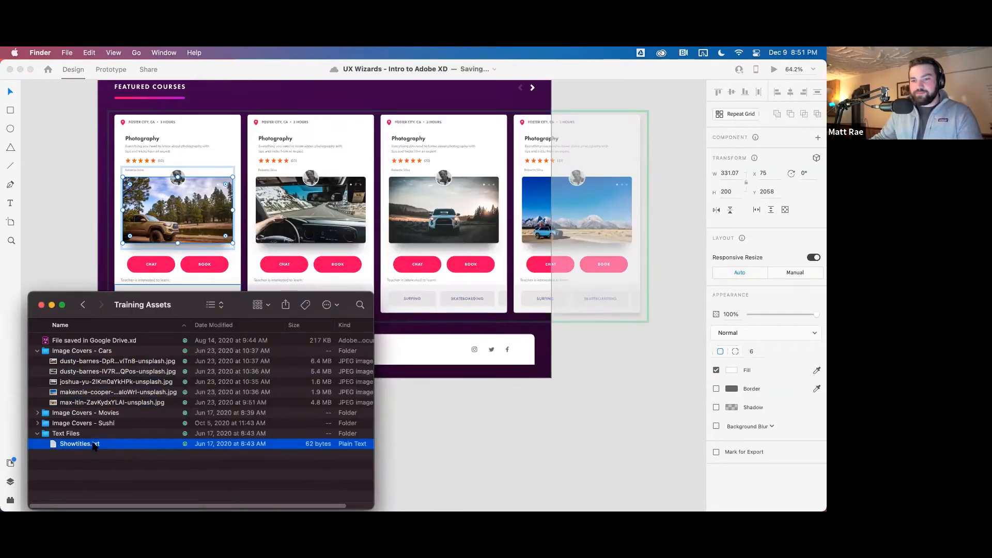
{"action": "left_click_drag", "start_coordinate": [98, 445], "coordinate": [151, 139]}
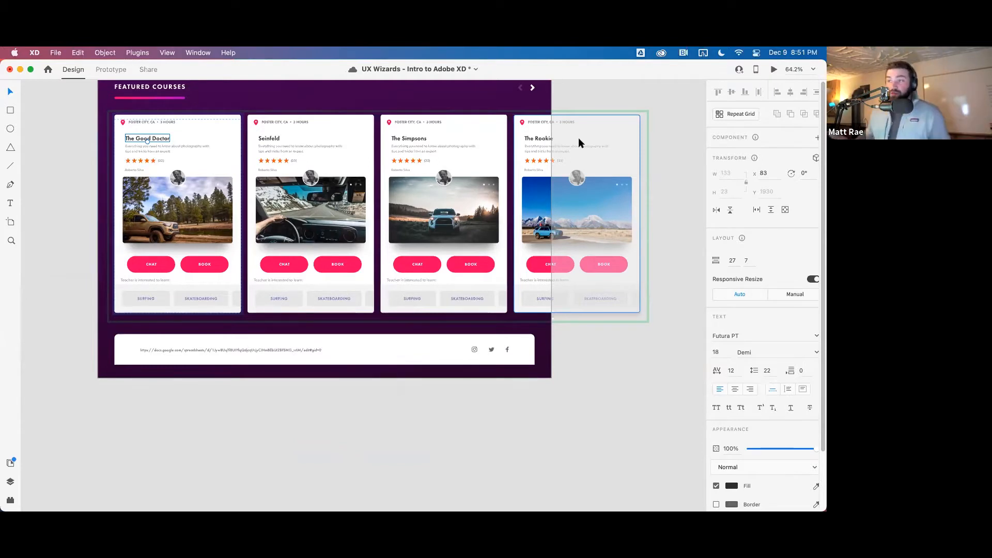
{"action": "left_click", "coordinate": [607, 385]}
Adjust the bottom edge of the Featured Courses repeat grid to a height of 622
{"action": "scroll", "coordinate": [594, 337], "scroll_direction": "down", "scroll_amount": 5}
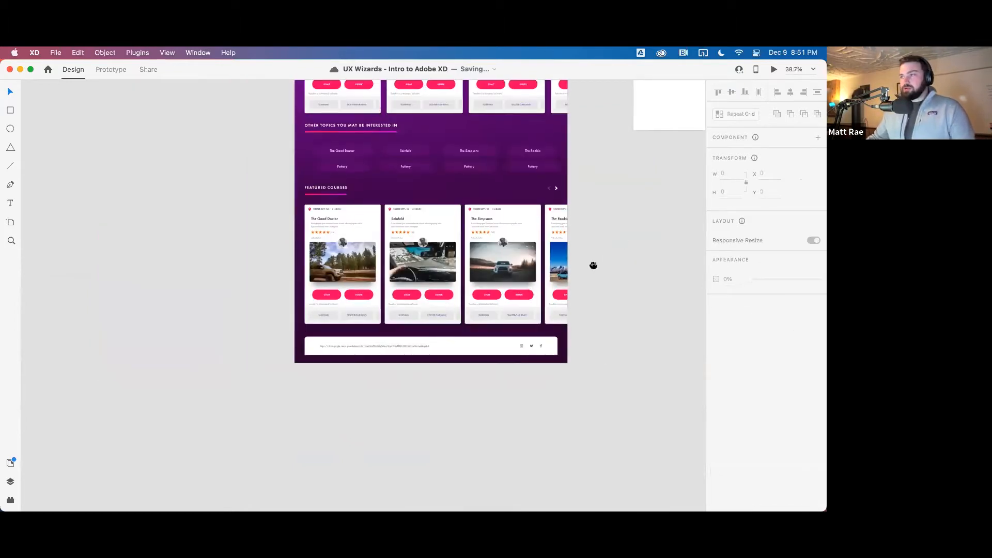
{"action": "scroll", "coordinate": [591, 263], "scroll_direction": "right", "scroll_amount": 5}
{"action": "scroll", "coordinate": [592, 263], "scroll_direction": "up", "scroll_amount": 3}
{"action": "left_click", "coordinate": [343, 372]}
{"action": "scroll", "coordinate": [342, 372], "scroll_direction": "down", "scroll_amount": 3}
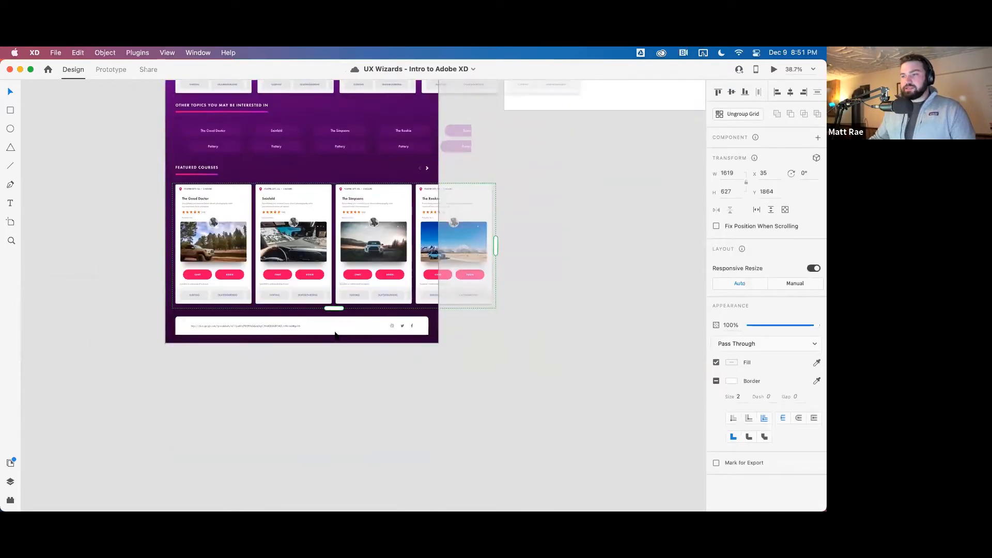
{"action": "left_click_drag", "start_coordinate": [334, 309], "coordinate": [351, 244]}
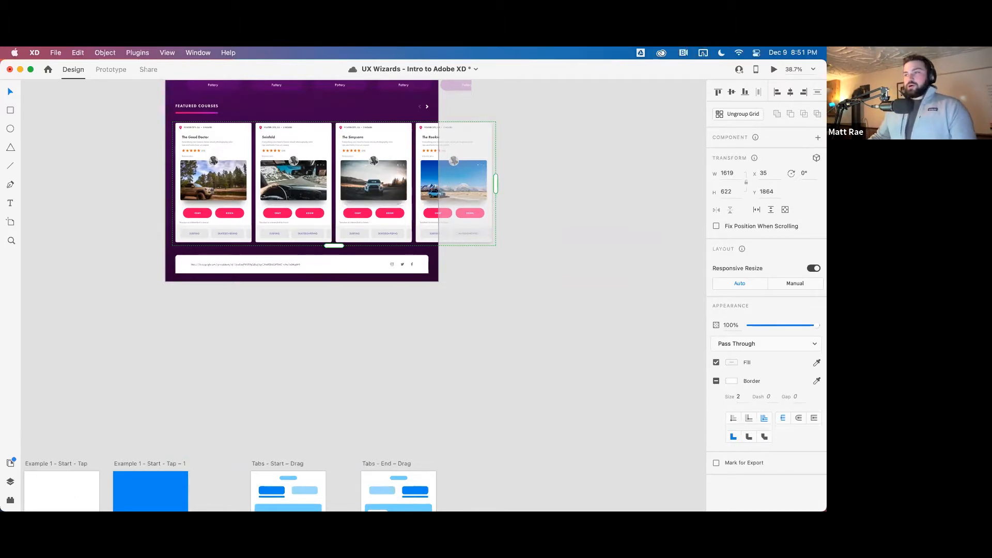
Switch to Finder, preview the max-itin-ZavKydxYLAI-unsplash.jpg car image, and close the Training Assets window
{"action": "scroll", "coordinate": [441, 373], "scroll_direction": "up", "scroll_amount": 2}
{"action": "key", "text": "super+Tab"}
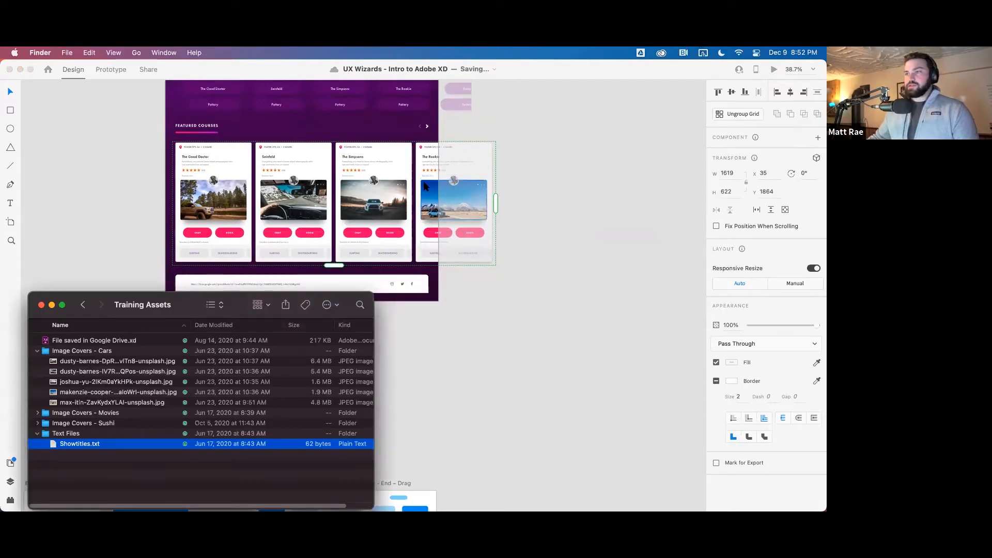
{"action": "scroll", "coordinate": [429, 191], "scroll_direction": "up", "scroll_amount": 3}
{"action": "left_click_drag", "start_coordinate": [81, 402], "coordinate": [81, 404]}
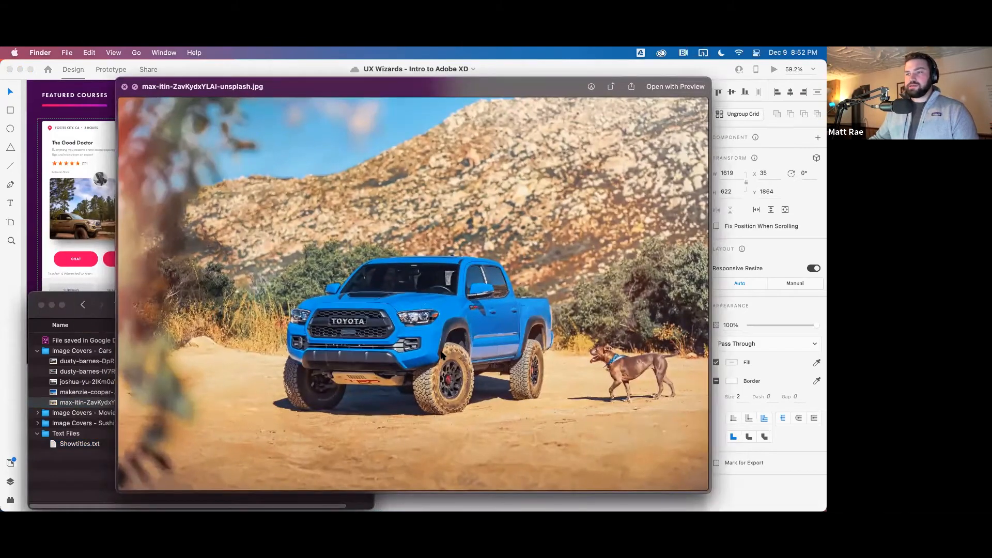
{"action": "key", "text": "space"}
{"action": "key", "text": "space"}
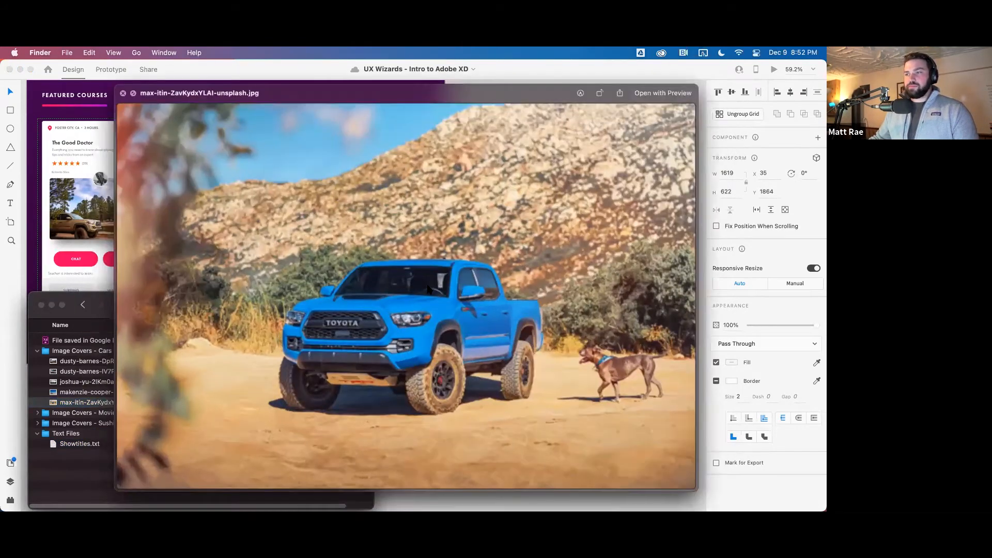
{"action": "key", "text": "space"}
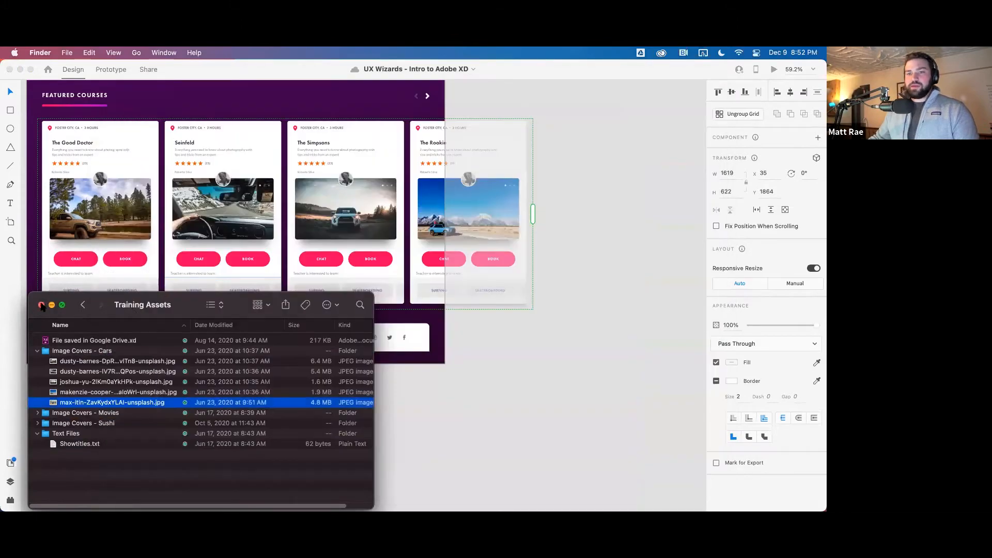
{"action": "left_click", "coordinate": [41, 306]}
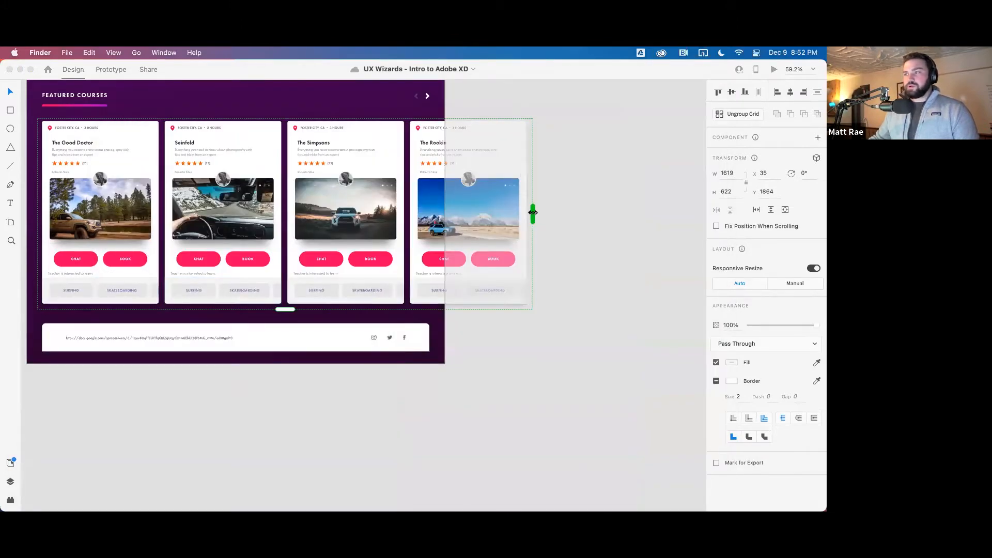
Extend the Featured Courses repeat grid to a width of 2020 to add a fifth card, and save the document
{"action": "left_click_drag", "start_coordinate": [532, 213], "coordinate": [655, 218]}
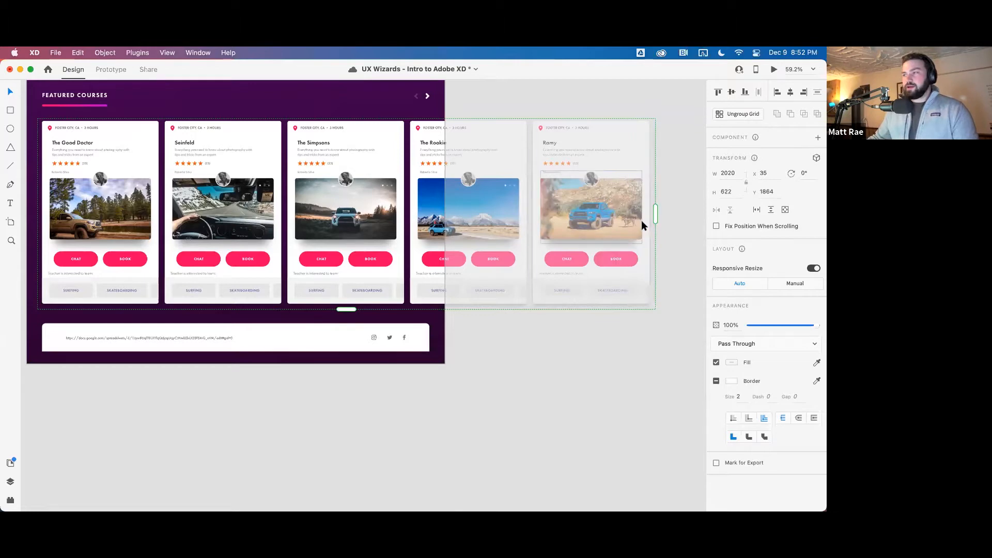
{"action": "scroll", "coordinate": [640, 220], "scroll_direction": "down", "scroll_amount": 2}
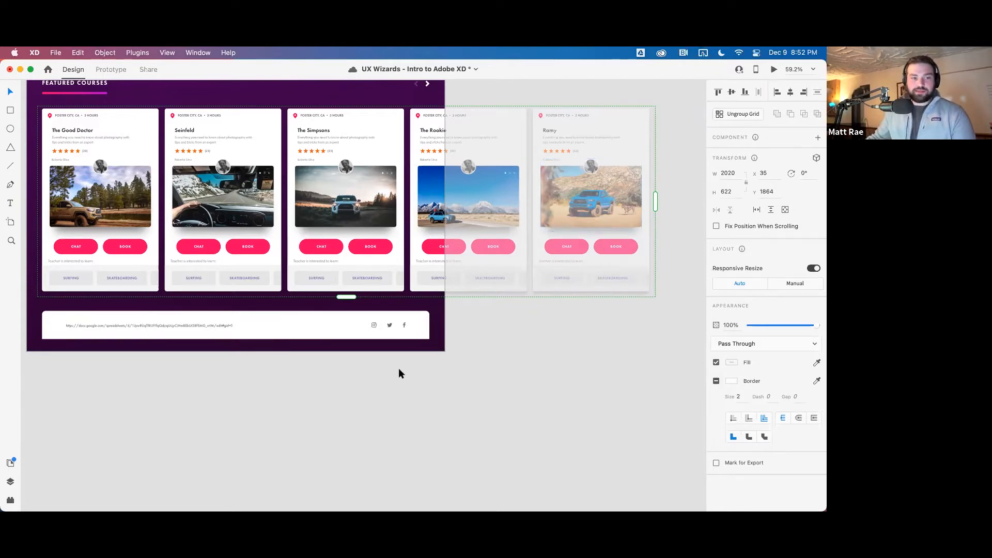
{"action": "key", "text": "super+s"}
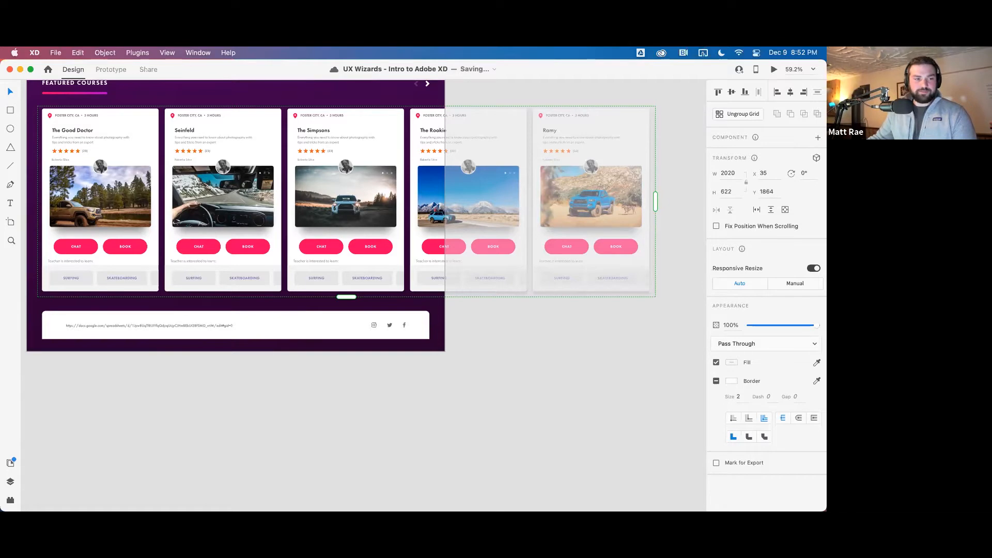
Change the Chat button fill in the first Featured Courses card to green across the repeat grid
{"action": "left_click", "coordinate": [514, 323]}
{"action": "scroll", "coordinate": [514, 323], "scroll_direction": "down", "scroll_amount": 5}
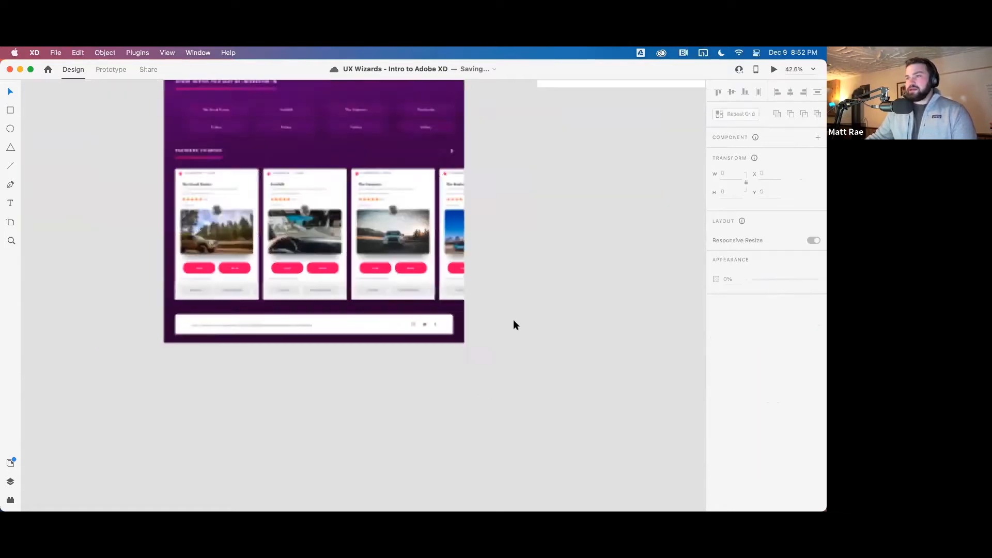
{"action": "scroll", "coordinate": [532, 258], "scroll_direction": "up", "scroll_amount": 1}
{"action": "left_click_drag", "start_coordinate": [526, 271], "coordinate": [465, 299]}
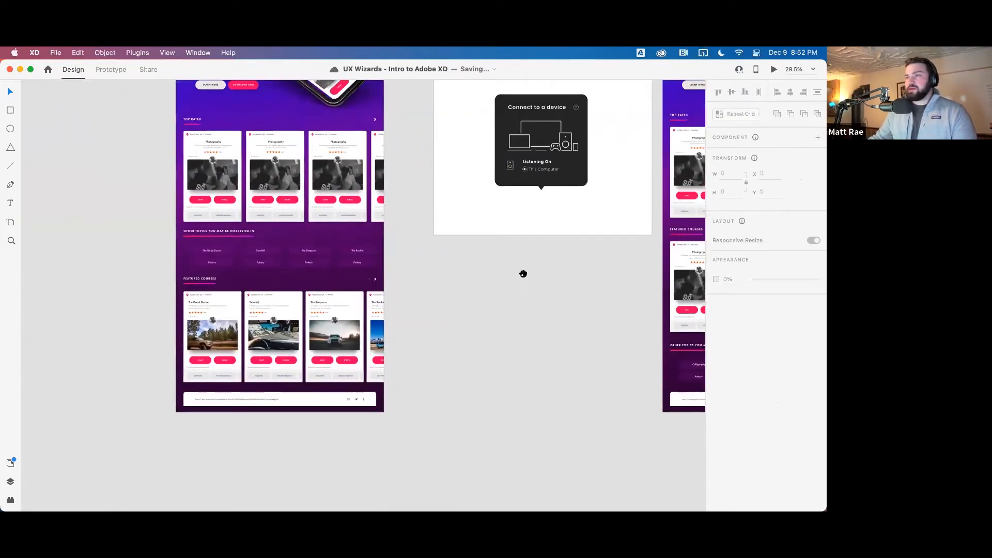
{"action": "left_click_drag", "start_coordinate": [522, 274], "coordinate": [425, 357]}
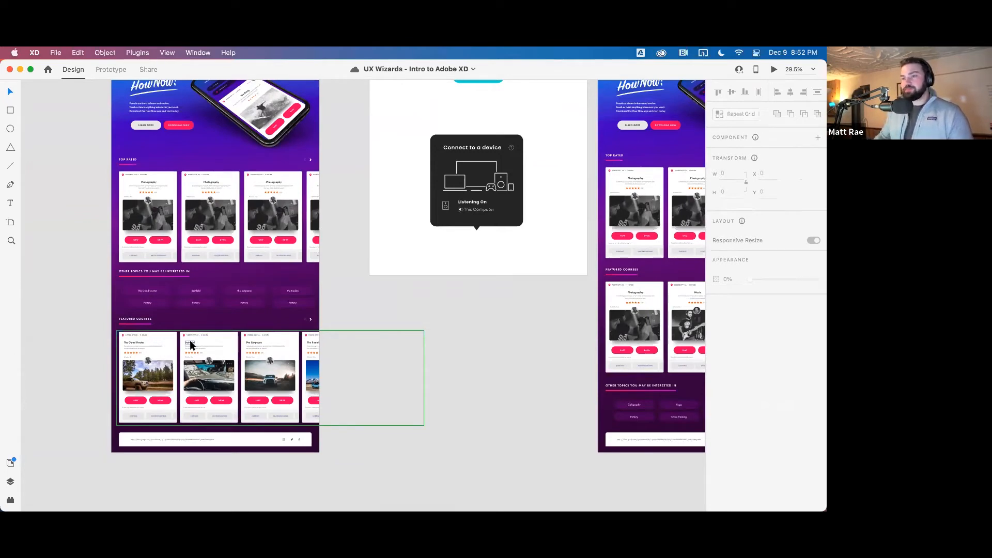
{"action": "scroll", "coordinate": [137, 405], "scroll_direction": "up", "scroll_amount": 3}
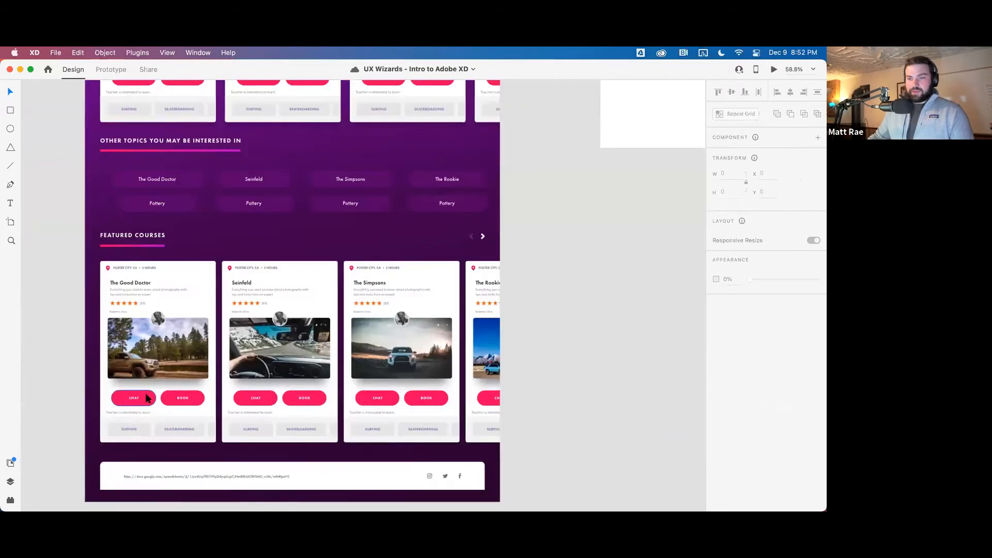
{"action": "double_click", "coordinate": [134, 398]}
{"action": "left_click", "coordinate": [730, 370]}
{"action": "type", "text": "2E2B2C"}
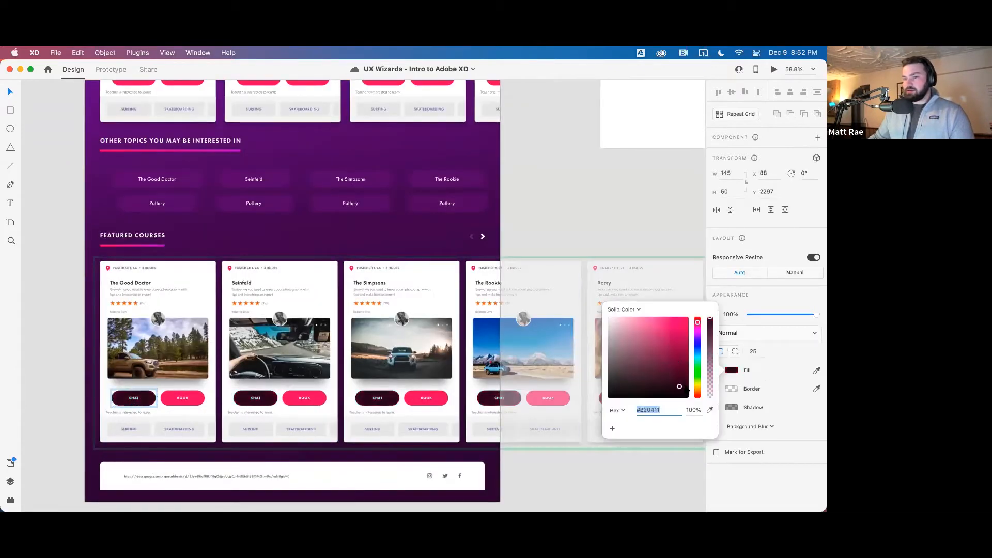
{"action": "key", "text": "Return"}
{"action": "left_click_drag", "start_coordinate": [697, 351], "coordinate": [698, 364]}
{"action": "left_click", "coordinate": [688, 339]}
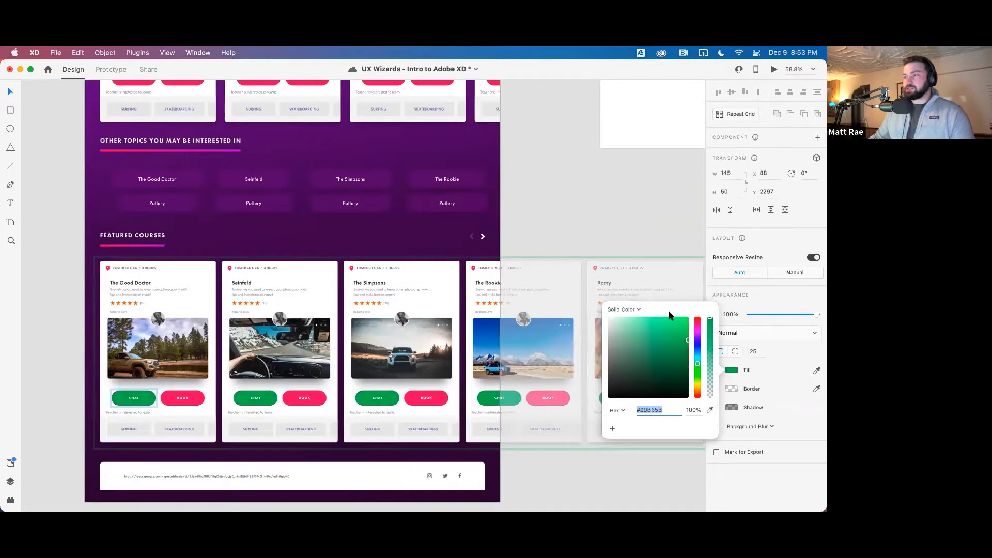
{"action": "left_click", "coordinate": [562, 209]}
Find the Padding artboard and examine its Primary Button and Connect to a device card up close
{"action": "scroll", "coordinate": [556, 235], "scroll_direction": "down", "scroll_amount": 5}
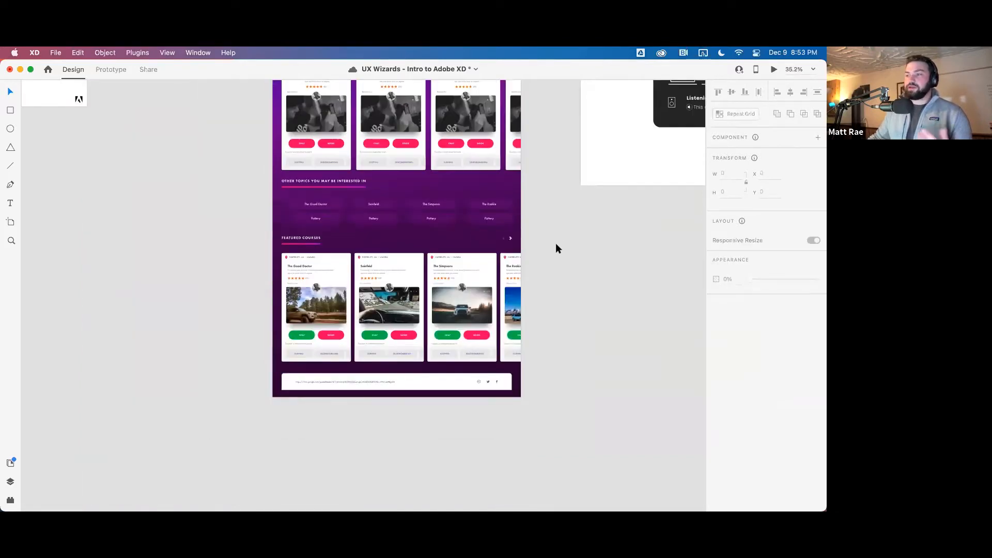
{"action": "scroll", "coordinate": [596, 259], "scroll_direction": "right", "scroll_amount": 5}
{"action": "scroll", "coordinate": [596, 258], "scroll_direction": "up", "scroll_amount": 4}
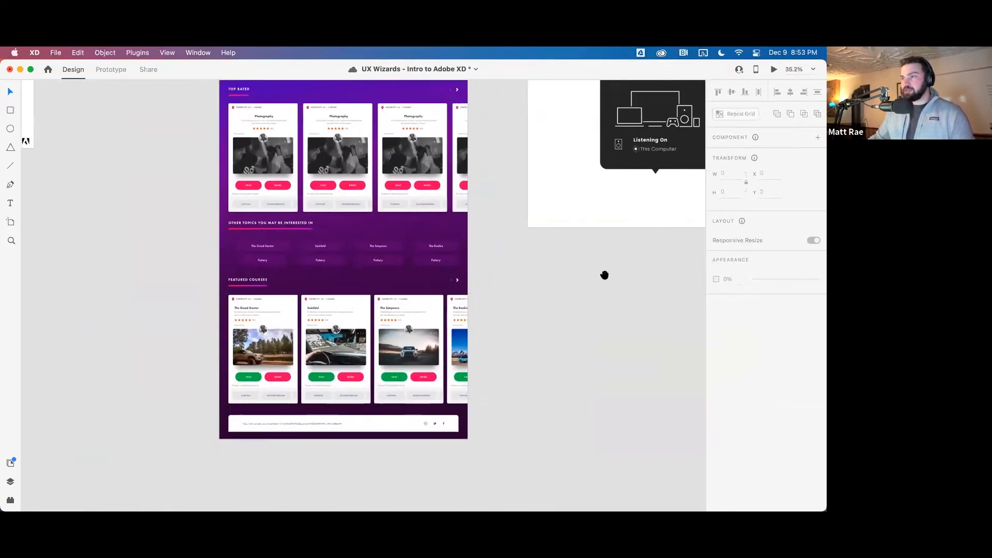
{"action": "scroll", "coordinate": [382, 274], "scroll_direction": "right", "scroll_amount": 10}
{"action": "scroll", "coordinate": [382, 274], "scroll_direction": "up", "scroll_amount": 6}
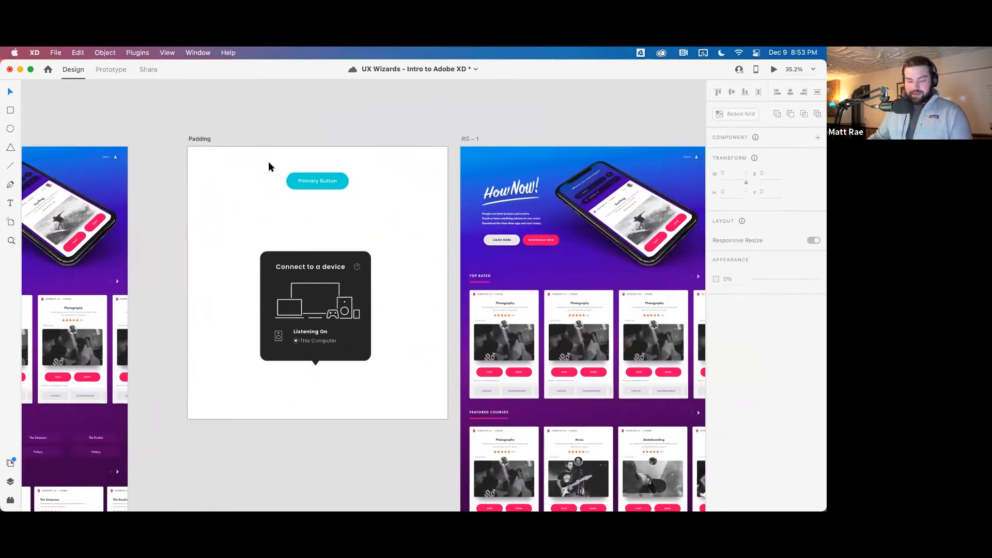
{"action": "key", "text": "z"}
{"action": "left_click_drag", "start_coordinate": [245, 161], "coordinate": [411, 207]}
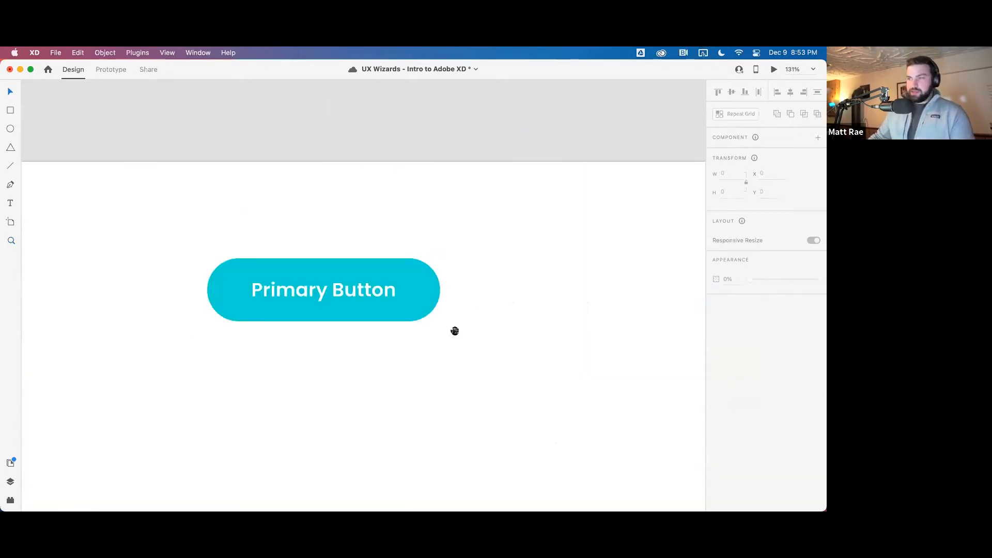
{"action": "scroll", "coordinate": [454, 331], "scroll_direction": "down", "scroll_amount": 2}
{"action": "scroll", "coordinate": [464, 286], "scroll_direction": "down", "scroll_amount": 2}
{"action": "scroll", "coordinate": [420, 296], "scroll_direction": "down", "scroll_amount": 3}
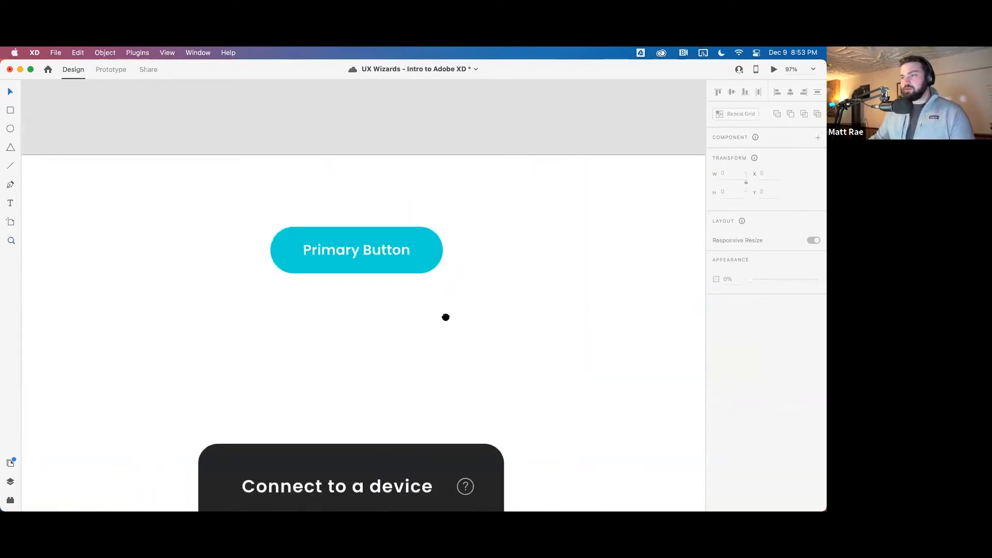
{"action": "scroll", "coordinate": [429, 268], "scroll_direction": "down", "scroll_amount": 1}
Show the layers of the Padding artboard and inspect the contents of the Primary Button group
{"action": "left_click", "coordinate": [401, 225]}
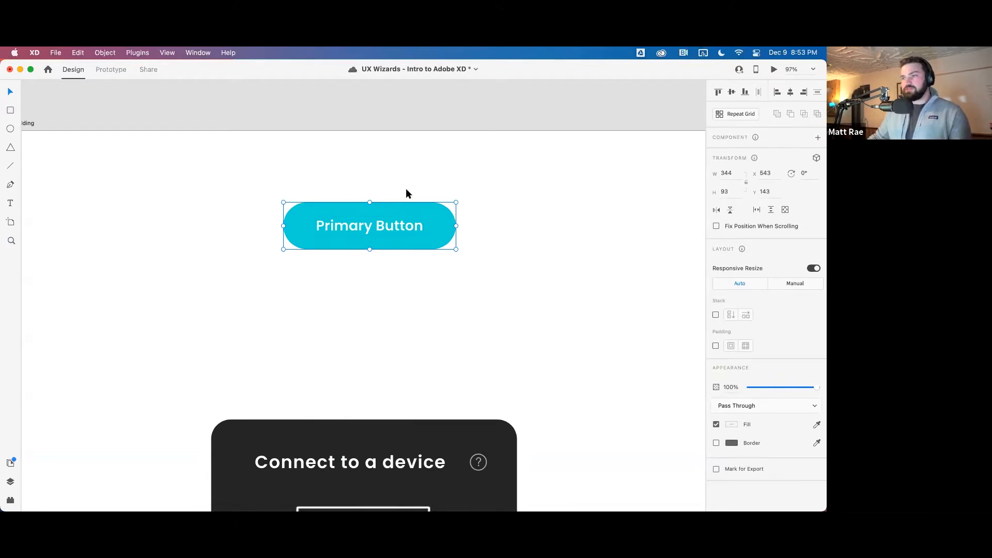
{"action": "double_click", "coordinate": [397, 220]}
{"action": "key", "text": "Escape"}
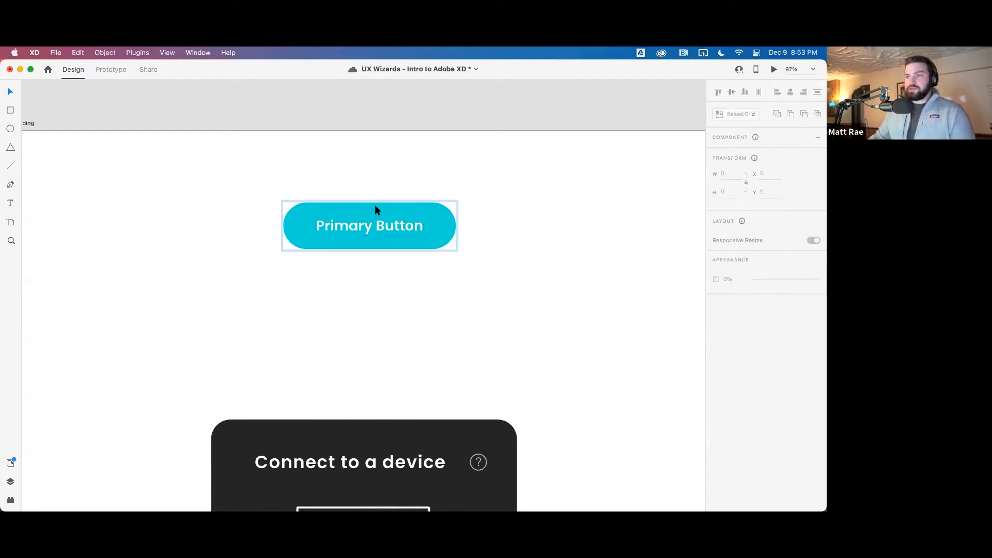
{"action": "left_click", "coordinate": [375, 205]}
{"action": "key", "text": "super+y"}
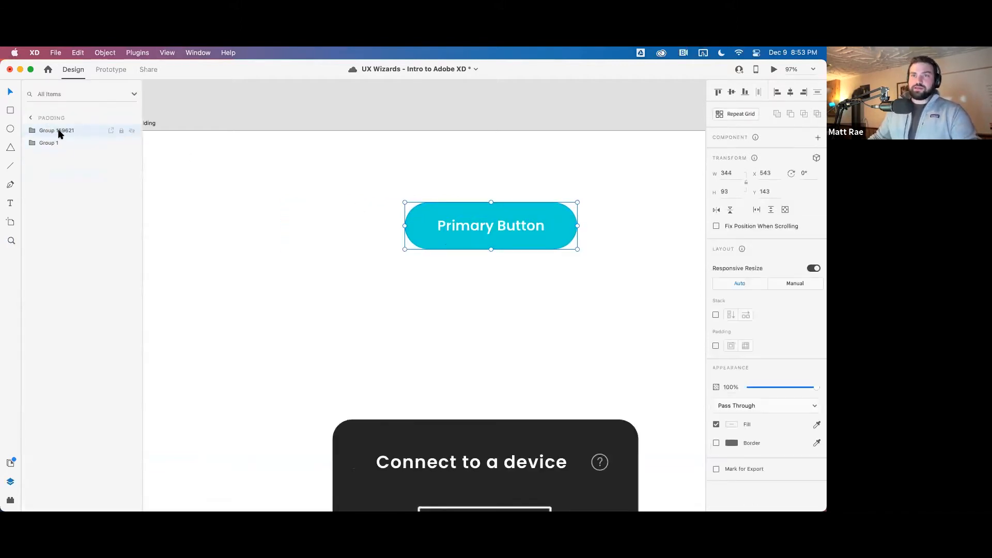
{"action": "left_click", "coordinate": [32, 133]}
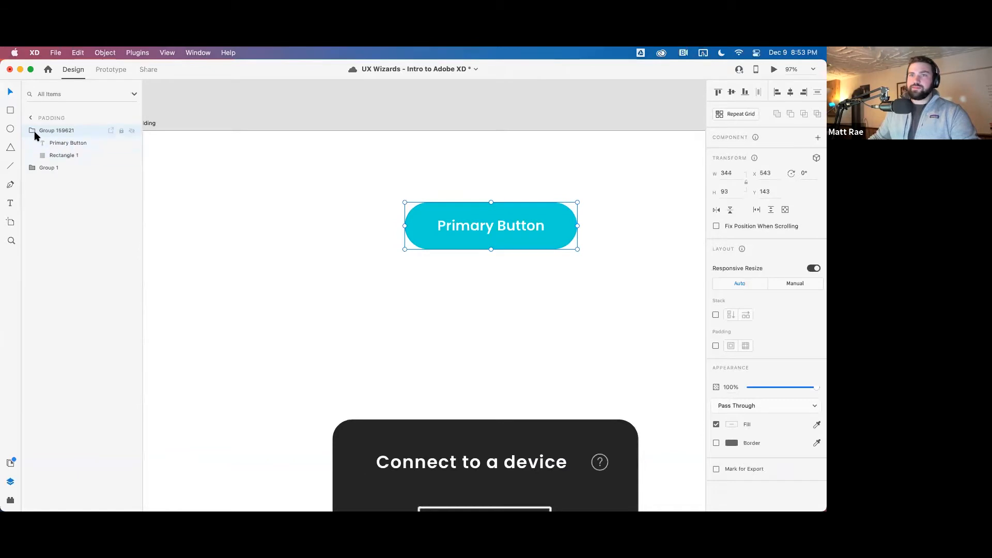
{"action": "left_click", "coordinate": [33, 132]}
{"action": "left_click", "coordinate": [494, 178]}
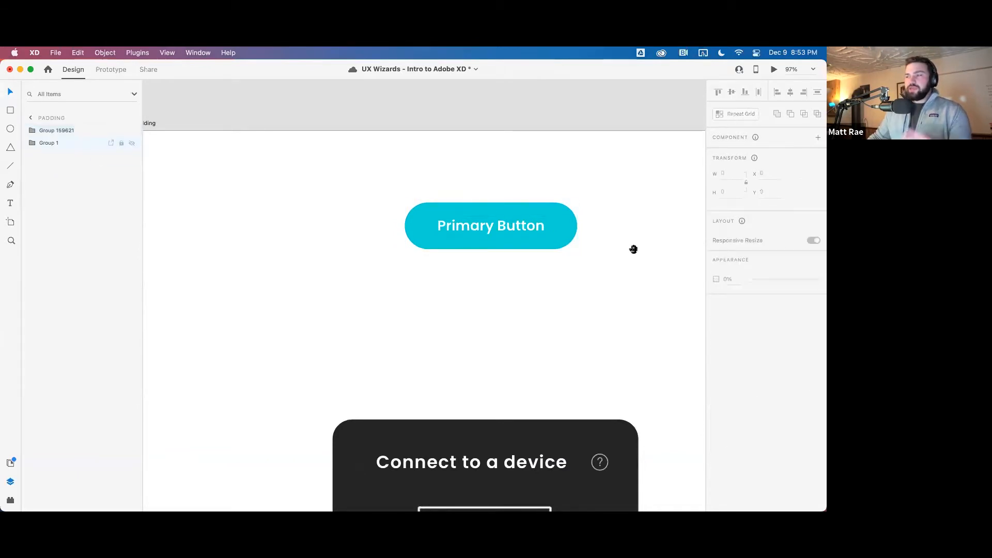
Duplicate the Primary Button group directly below the original at about X 544, Y 286
{"action": "left_click_drag", "start_coordinate": [634, 248], "coordinate": [514, 238]}
{"action": "left_click", "coordinate": [388, 226]}
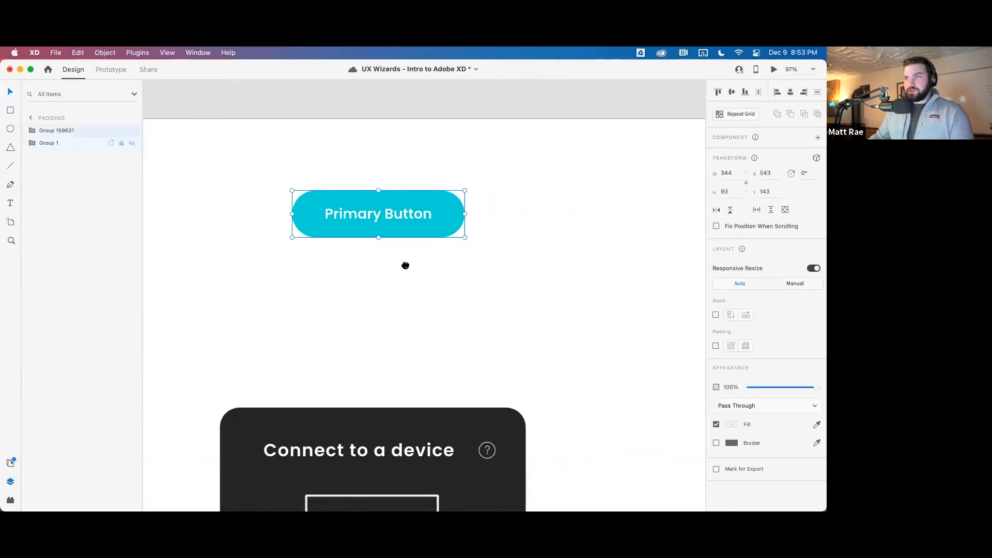
{"action": "left_click_drag", "start_coordinate": [405, 265], "coordinate": [442, 250]}
{"action": "left_click_drag", "start_coordinate": [431, 200], "coordinate": [427, 257]}
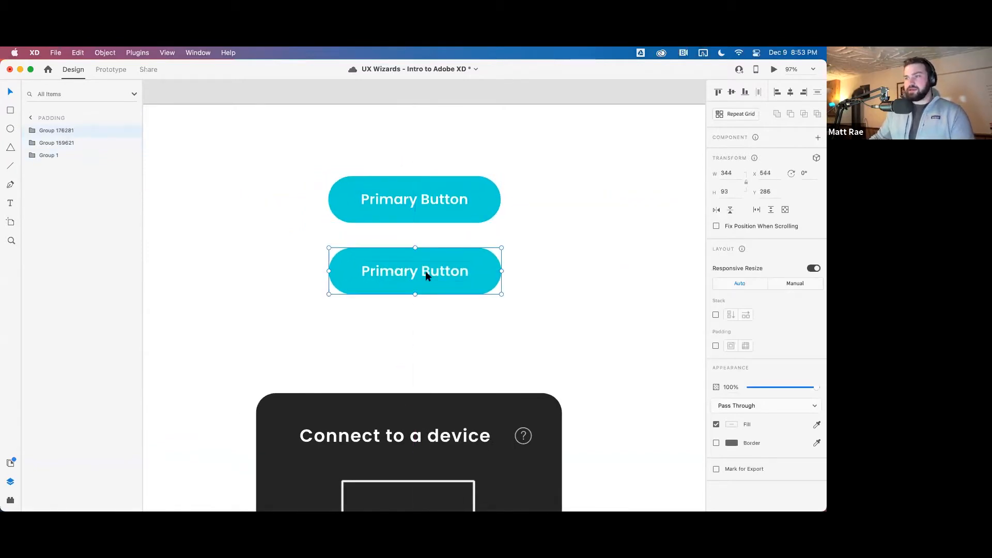
Change the label of the duplicated lower button to "Save"
{"action": "double_click", "coordinate": [425, 271]}
{"action": "double_click", "coordinate": [425, 271]}
{"action": "type", "text": "Save"}
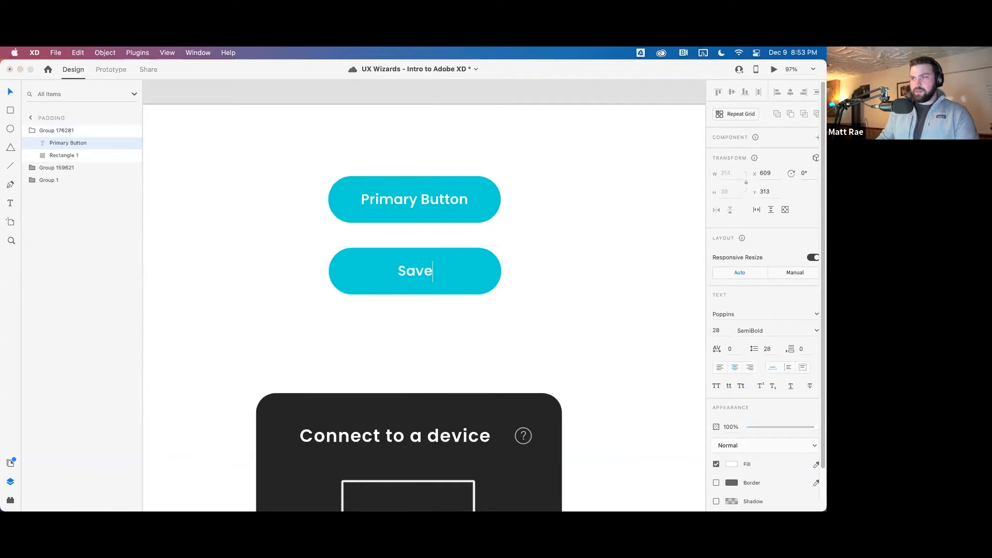
{"action": "left_click", "coordinate": [555, 316]}
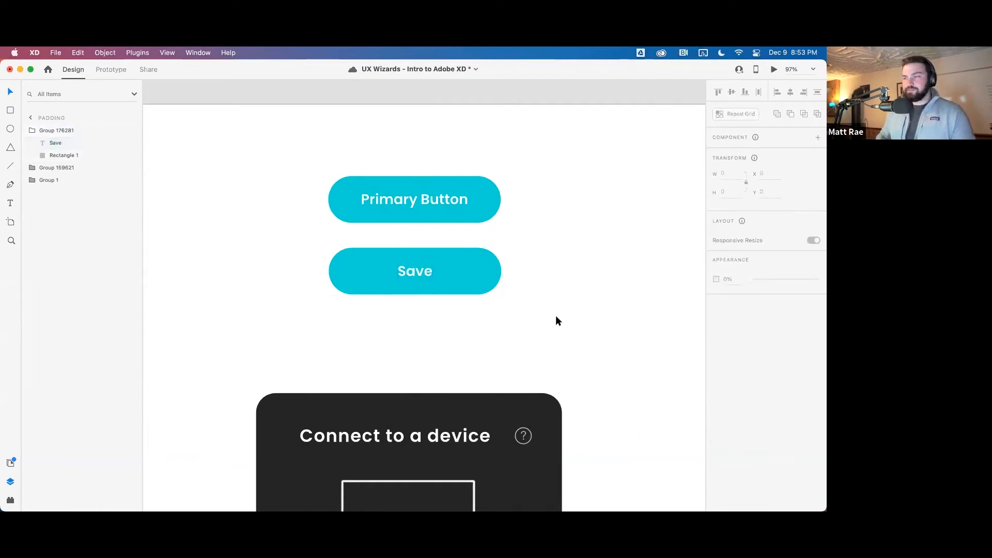
Narrow the Save button symmetrically around its label and compare its side spacing with that of the Primary Button
{"action": "left_click", "coordinate": [480, 266]}
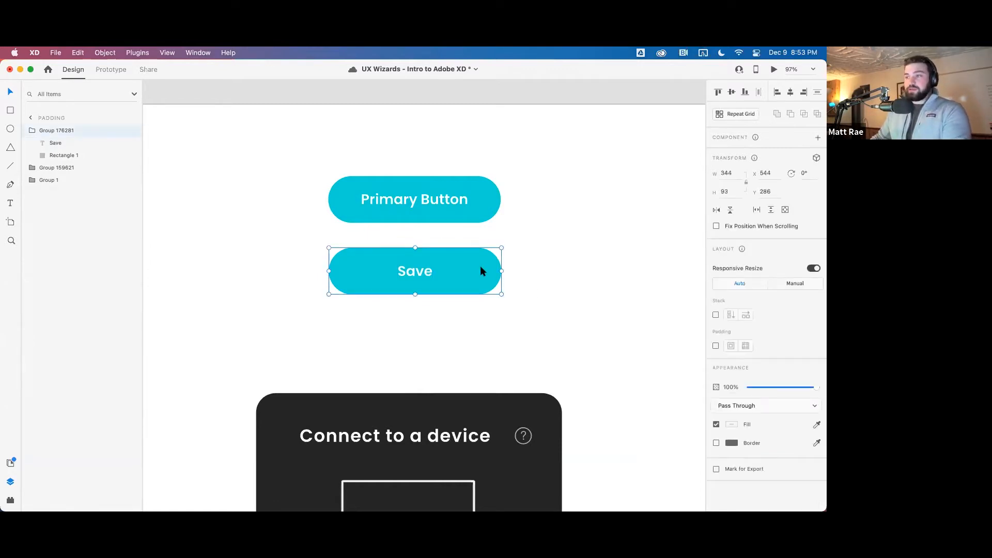
{"action": "left_click_drag", "start_coordinate": [502, 271], "coordinate": [458, 271]}
{"action": "left_click", "coordinate": [479, 203]}
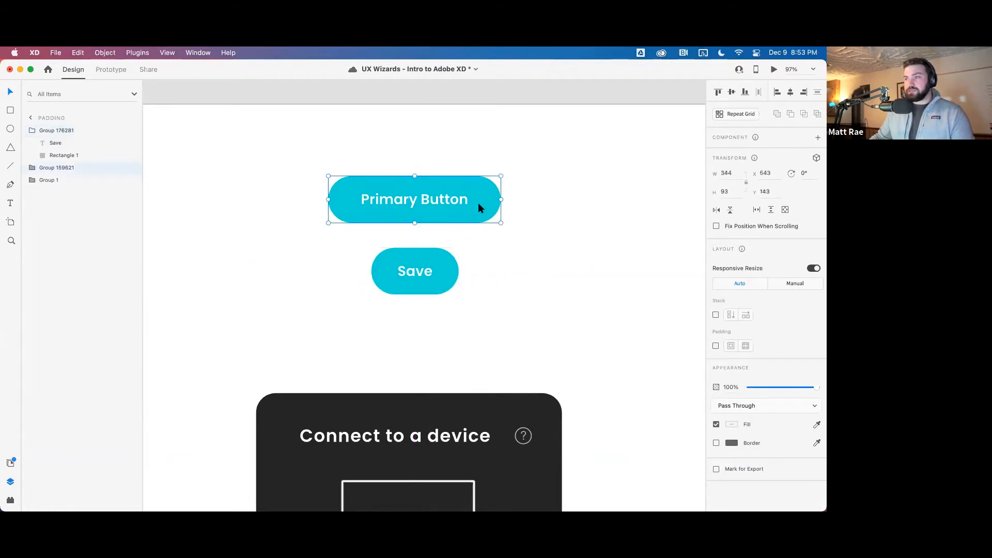
{"action": "double_click", "coordinate": [478, 203]}
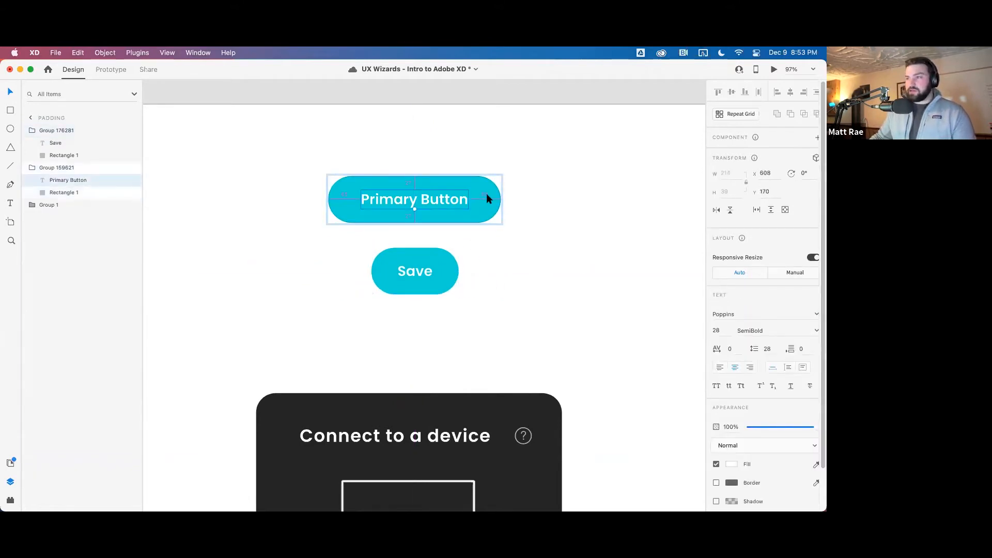
{"action": "double_click", "coordinate": [425, 269]}
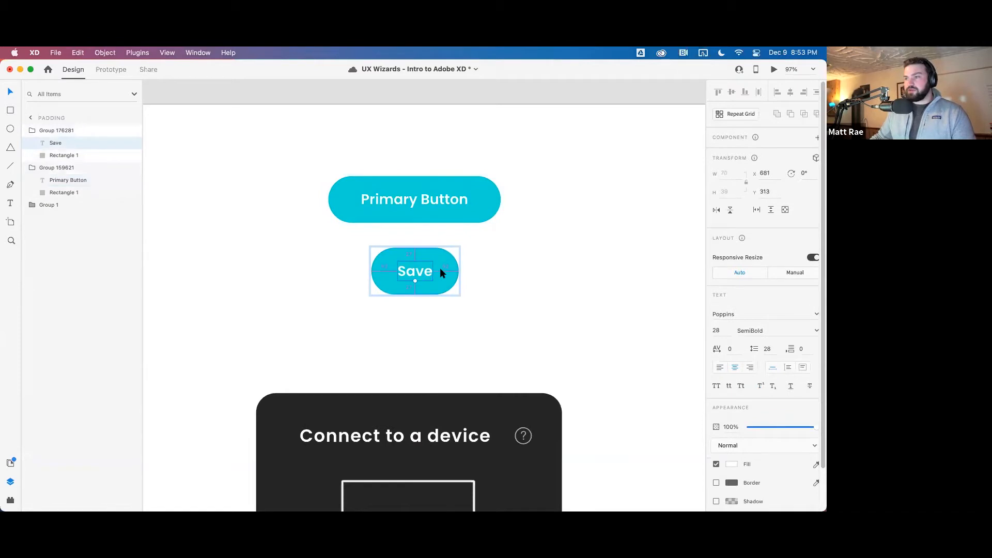
Widen the Save button's background rectangle slightly on both sides and check the spacing around its label
{"action": "left_click", "coordinate": [455, 271]}
{"action": "left_click_drag", "start_coordinate": [458, 270], "coordinate": [465, 270]}
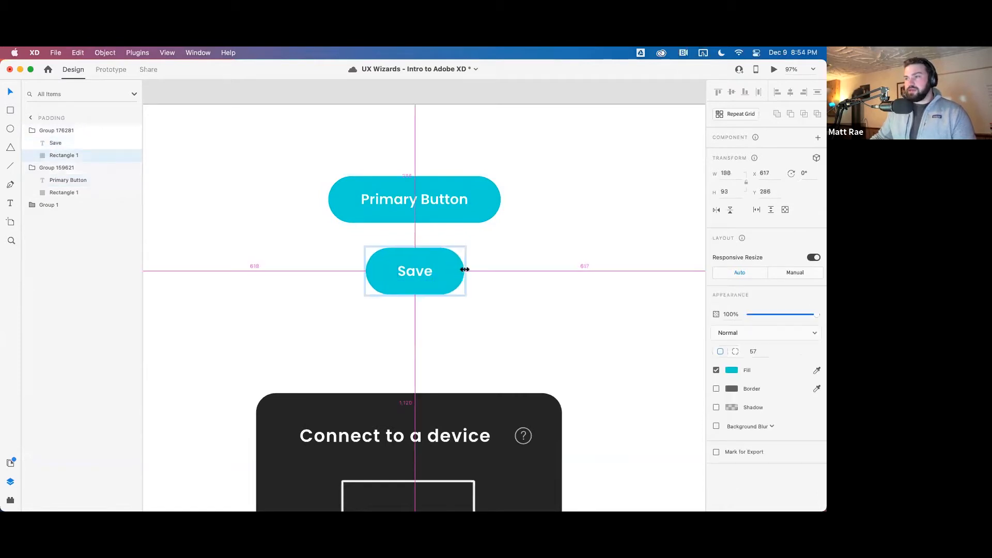
{"action": "left_click", "coordinate": [408, 270]}
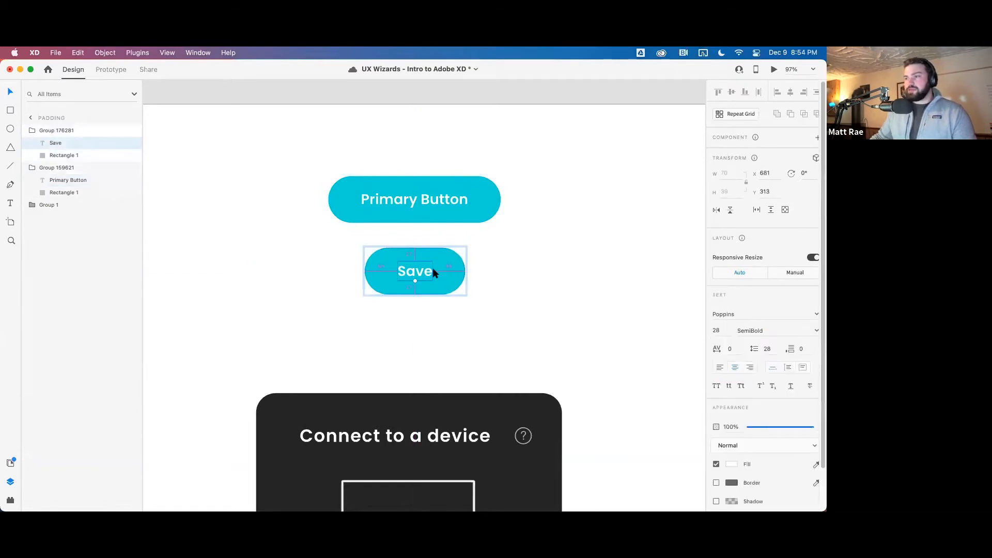
{"action": "left_click", "coordinate": [500, 268]}
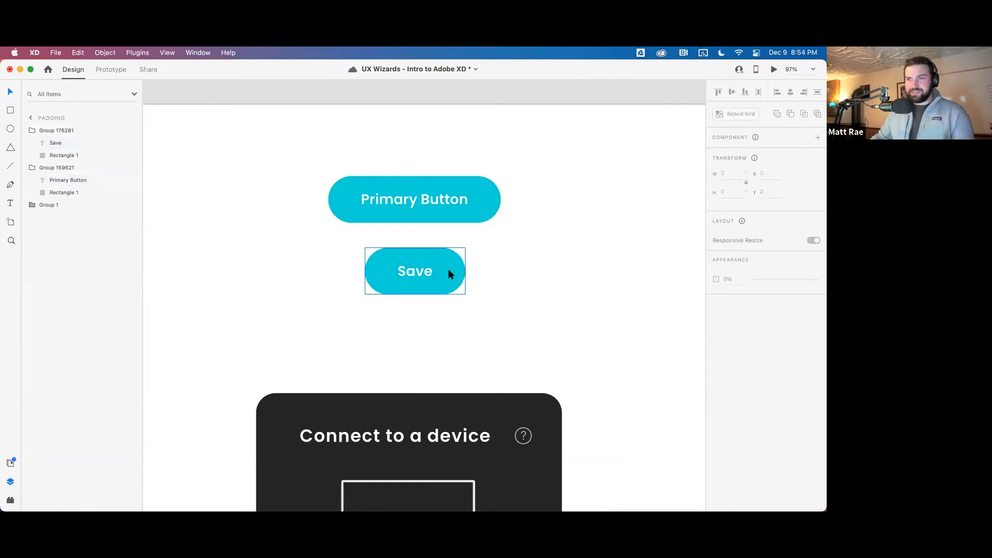
Delete the duplicated Save button and turn on padding for the Primary Button group
{"action": "left_click", "coordinate": [448, 268]}
{"action": "key", "text": "Delete"}
{"action": "left_click", "coordinate": [436, 197]}
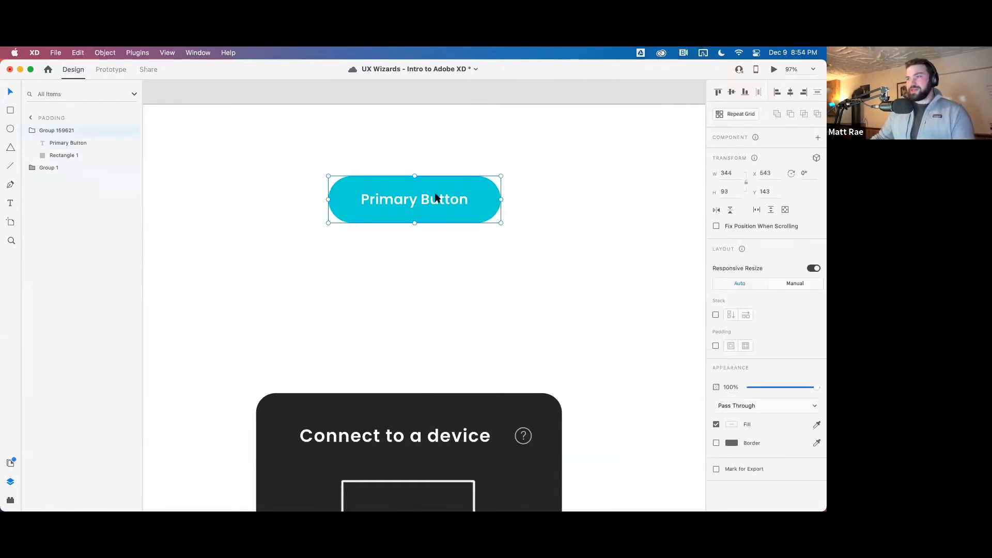
{"action": "left_click", "coordinate": [715, 345]}
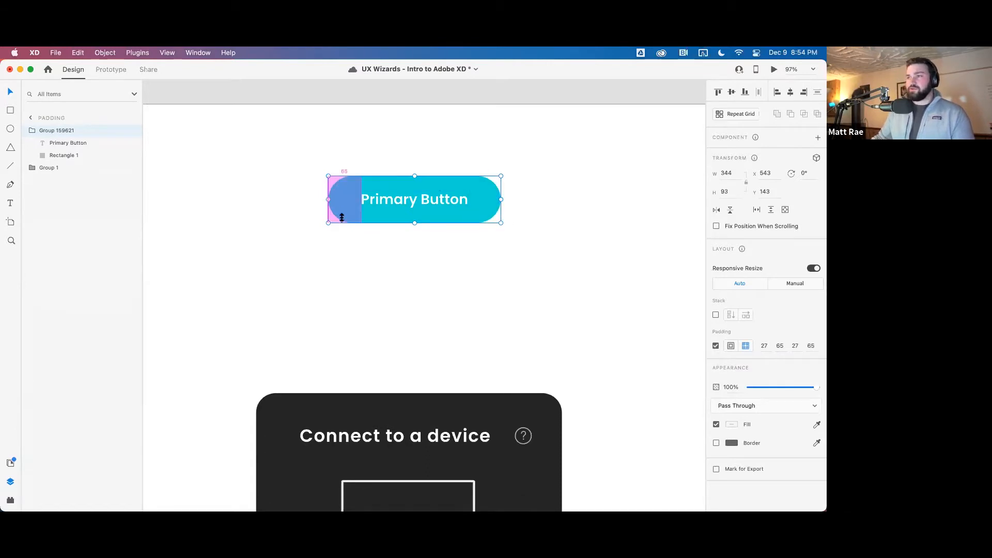
Change the Primary Button's label to "Save Me" so its background adapts to the text
{"action": "double_click", "coordinate": [430, 201]}
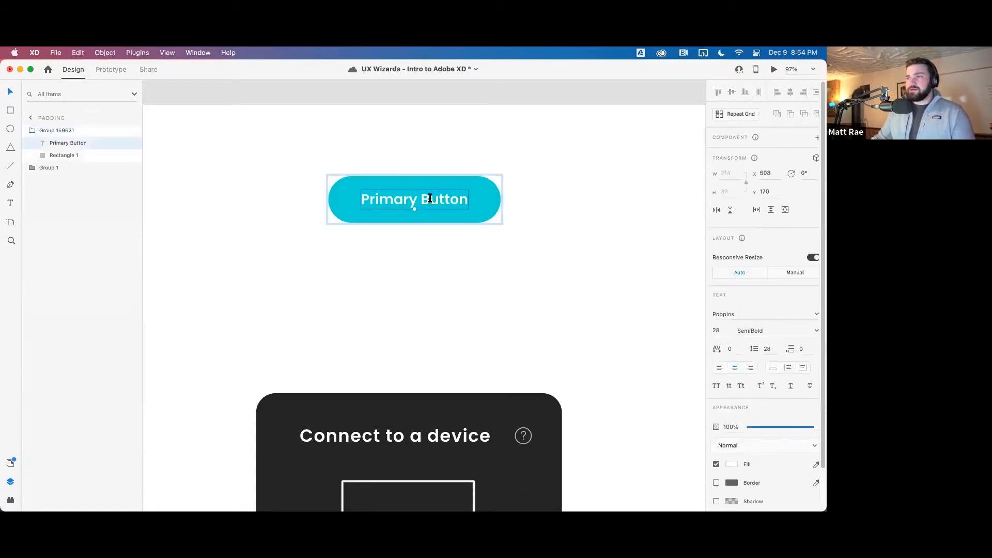
{"action": "double_click", "coordinate": [429, 201]}
{"action": "type", "text": "Save Me"}
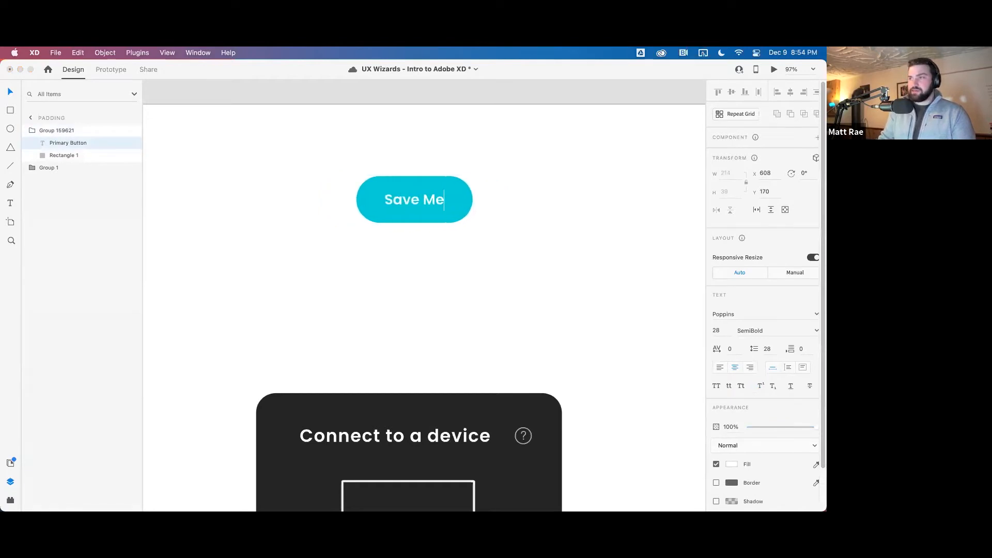
{"action": "key", "text": "Escape"}
{"action": "left_click", "coordinate": [473, 145]}
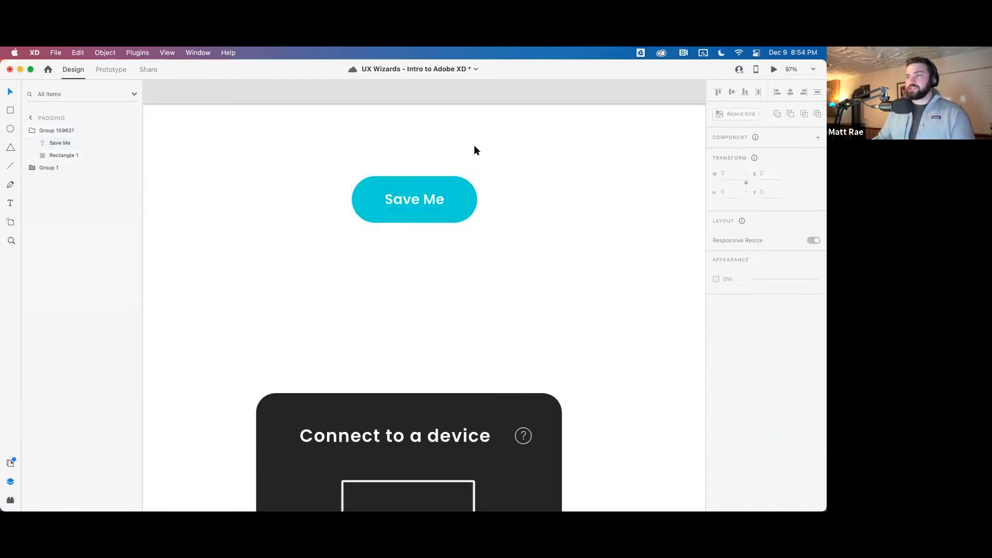
Replace the button's label with a long filler string starting with "kjhskjhlkjh" to test the padding
{"action": "left_click", "coordinate": [427, 197]}
{"action": "double_click", "coordinate": [426, 198]}
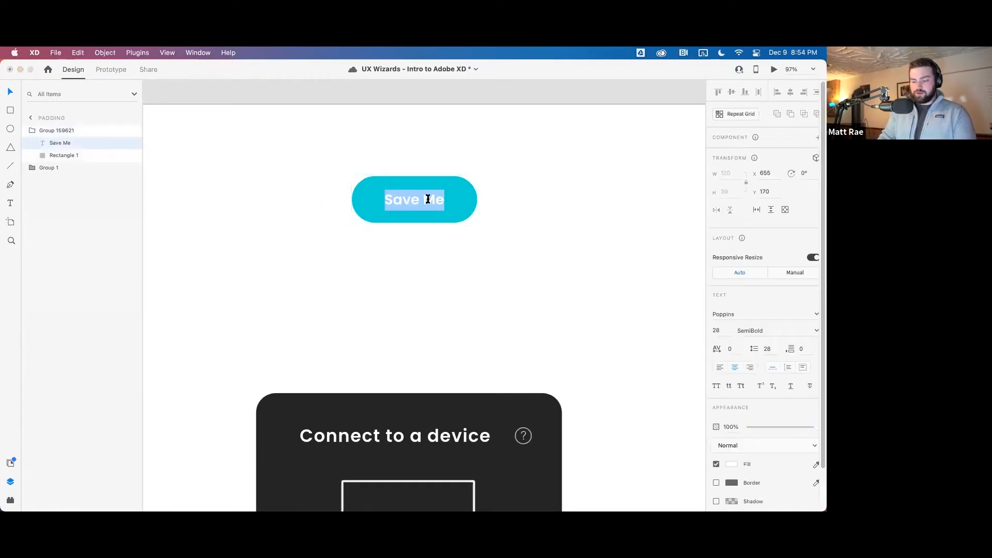
{"action": "type", "text": "kjhskjhlkjhkjhlkjhkjhkjhkjhk"}
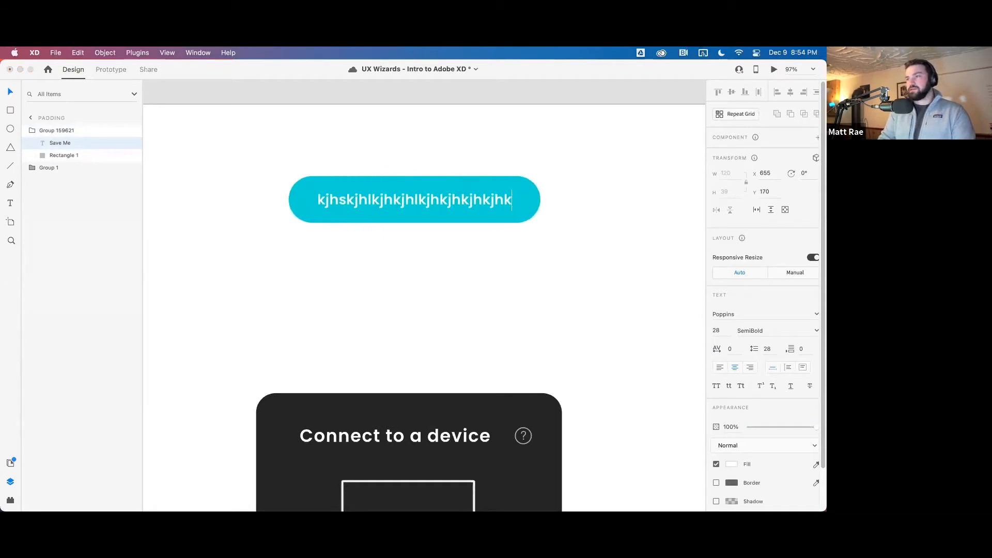
{"action": "type", "text": "jh"}
{"action": "key", "text": "Escape"}
{"action": "left_click", "coordinate": [438, 243]}
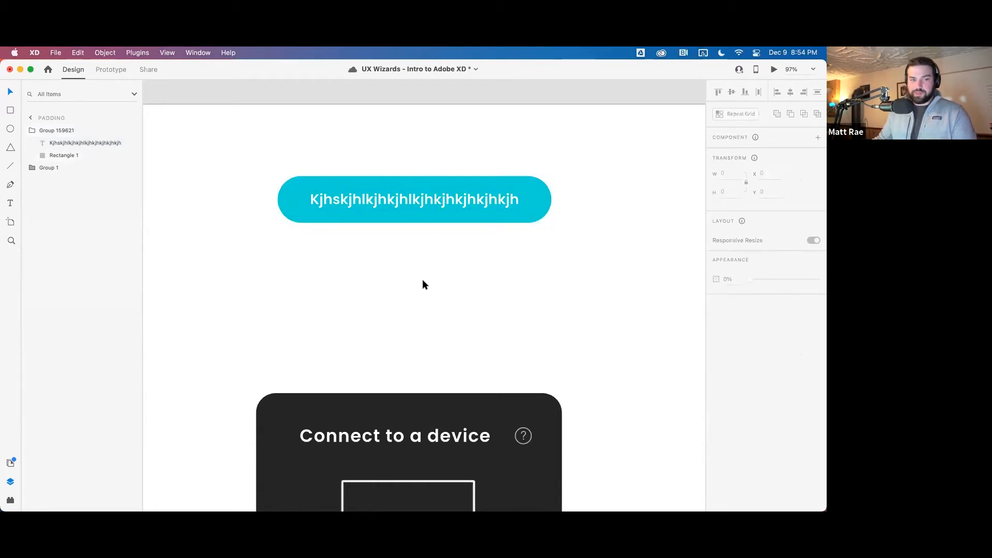
Try extending the nested Listening On repeat grid downward past the edge of the Connect to a device card
{"action": "left_click", "coordinate": [418, 199]}
{"action": "scroll", "coordinate": [412, 298], "scroll_direction": "down", "scroll_amount": 10}
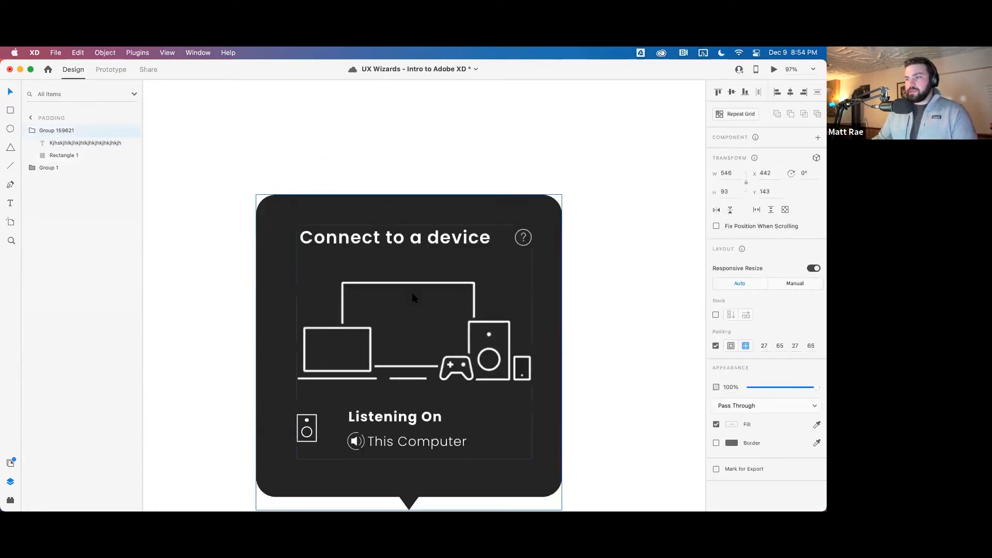
{"action": "left_click", "coordinate": [411, 293]}
{"action": "scroll", "coordinate": [411, 292], "scroll_direction": "down", "scroll_amount": 5}
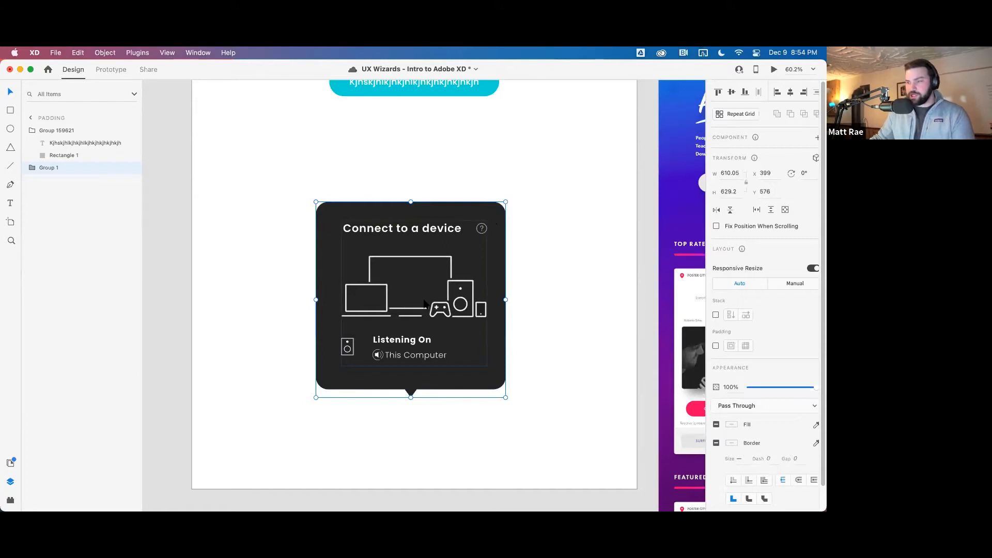
{"action": "double_click", "coordinate": [412, 345]}
{"action": "double_click", "coordinate": [412, 345]}
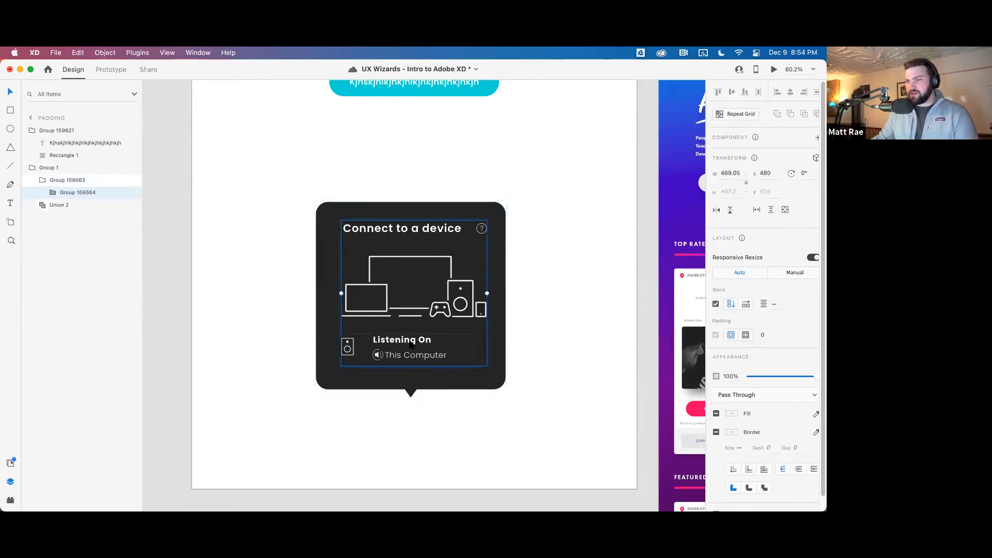
{"action": "double_click", "coordinate": [412, 345]}
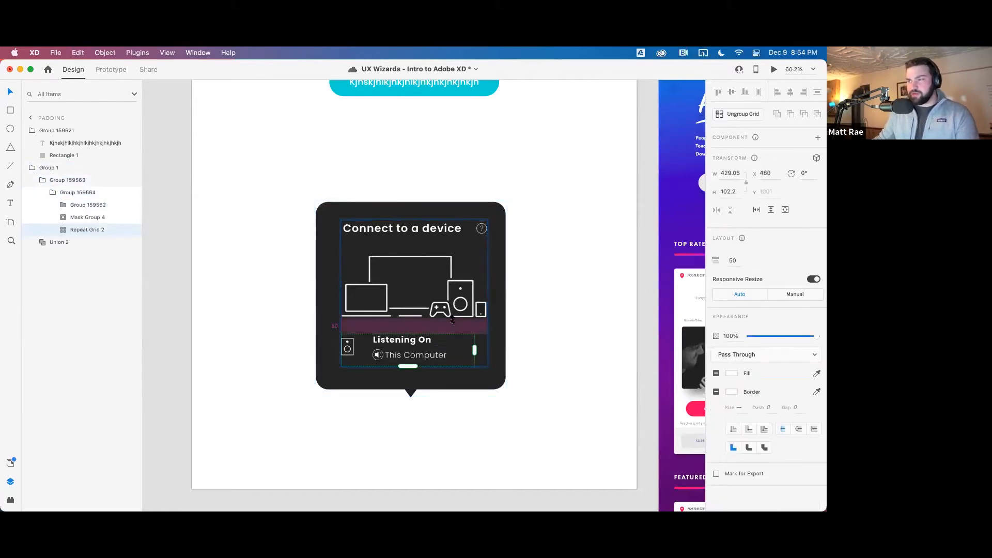
{"action": "scroll", "coordinate": [459, 310], "scroll_direction": "down", "scroll_amount": 2}
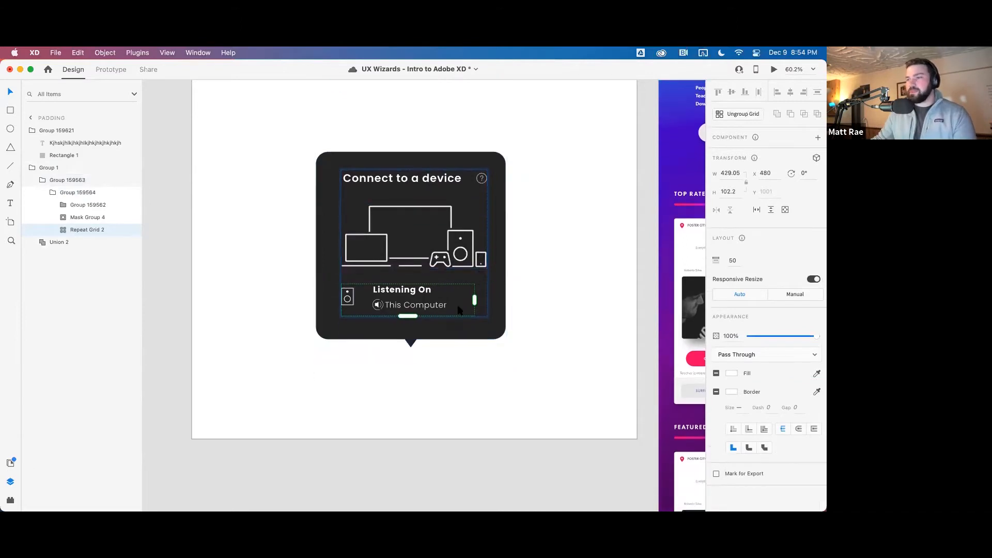
{"action": "left_click_drag", "start_coordinate": [408, 316], "coordinate": [424, 424]}
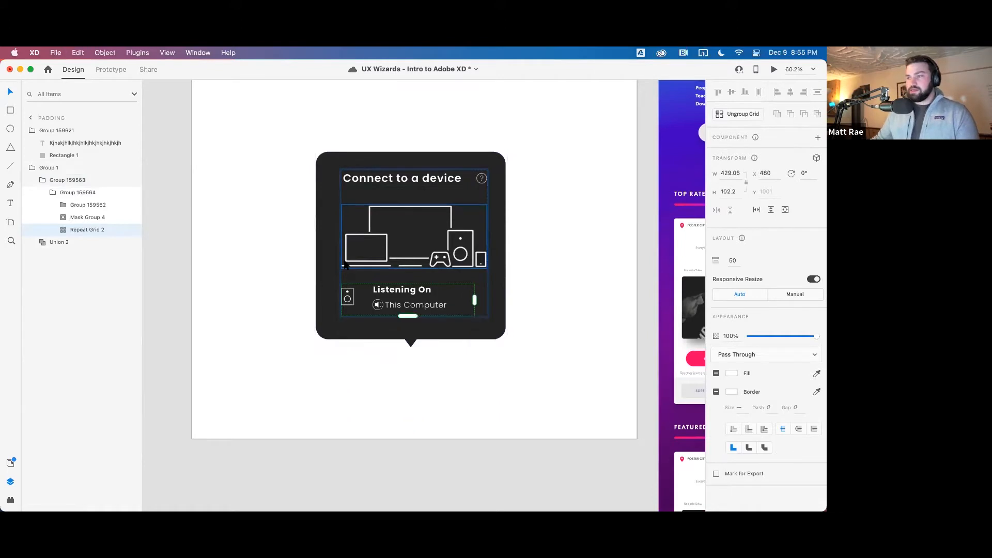
{"action": "left_click", "coordinate": [541, 192]}
Turn on padding for the whole Connect to a device card group and try out its right-side padding handle
{"action": "left_click", "coordinate": [503, 186]}
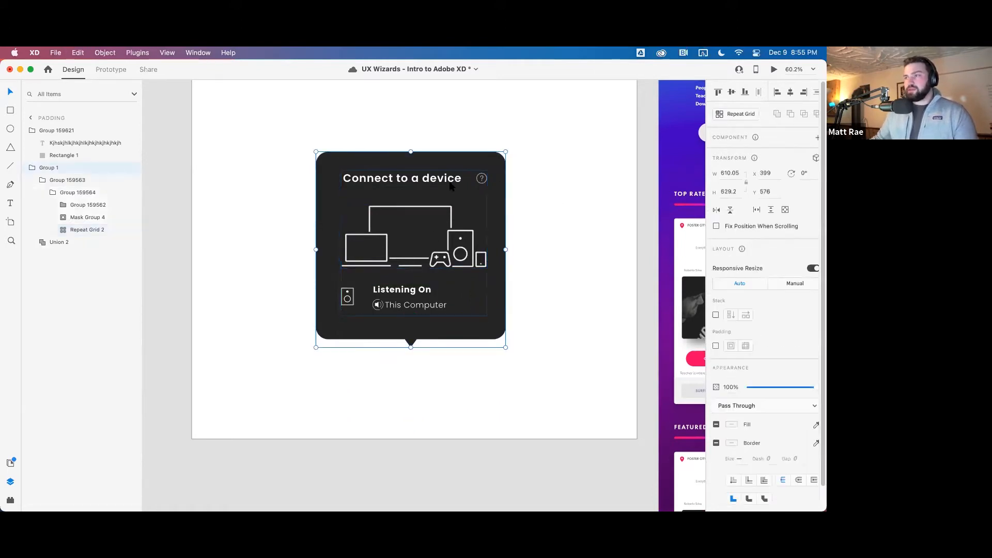
{"action": "double_click", "coordinate": [412, 191]}
{"action": "left_click", "coordinate": [420, 156]}
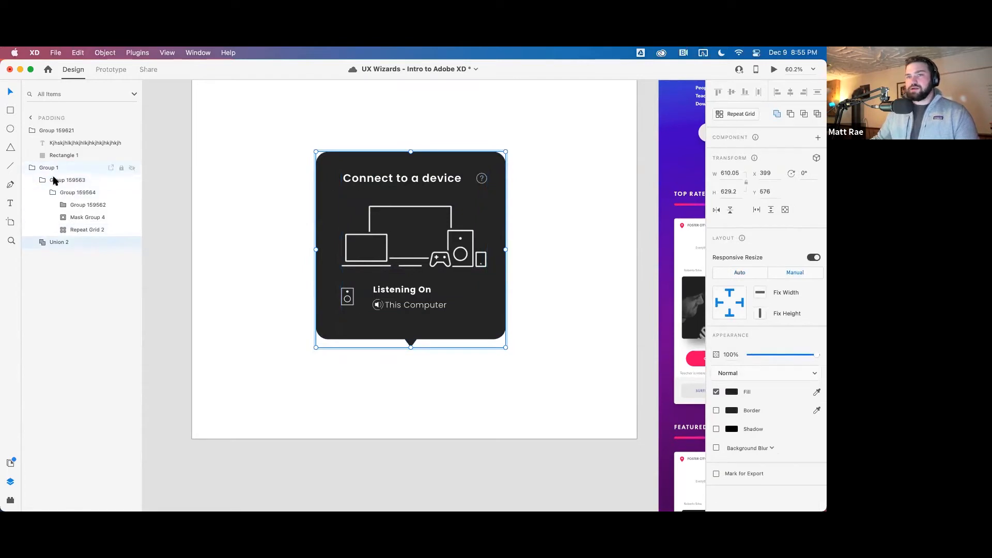
{"action": "key", "text": "Escape"}
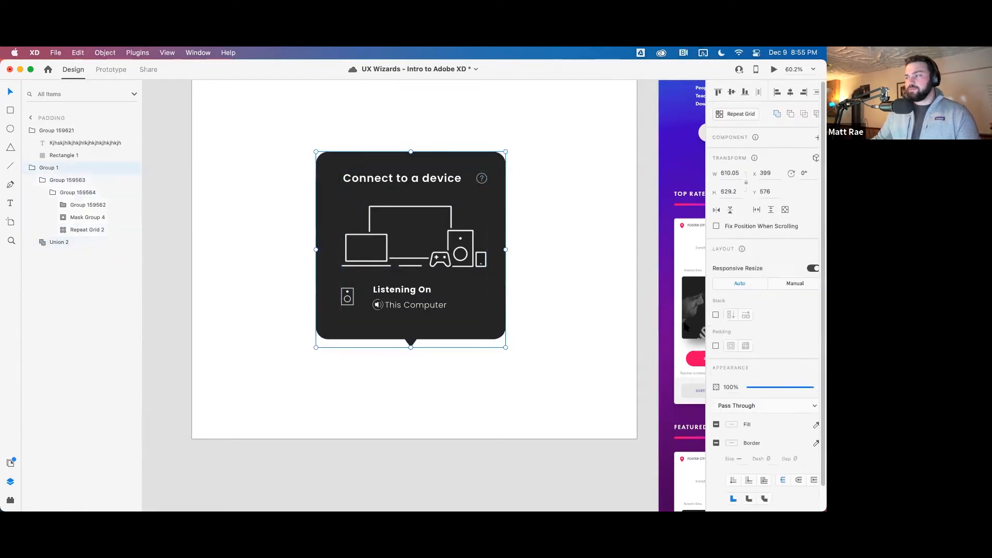
{"action": "left_click", "coordinate": [715, 345]}
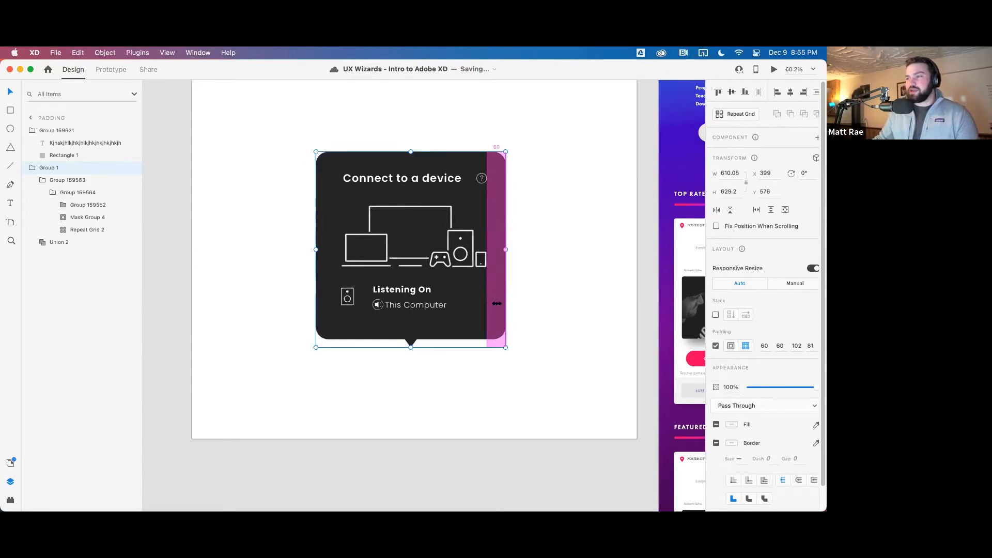
{"action": "mouse_move", "coordinate": [493, 302]}
{"action": "left_mouse_down"}
{"action": "mouse_move", "coordinate": [509, 301]}
{"action": "mouse_move", "coordinate": [498, 297]}
{"action": "left_mouse_up"}
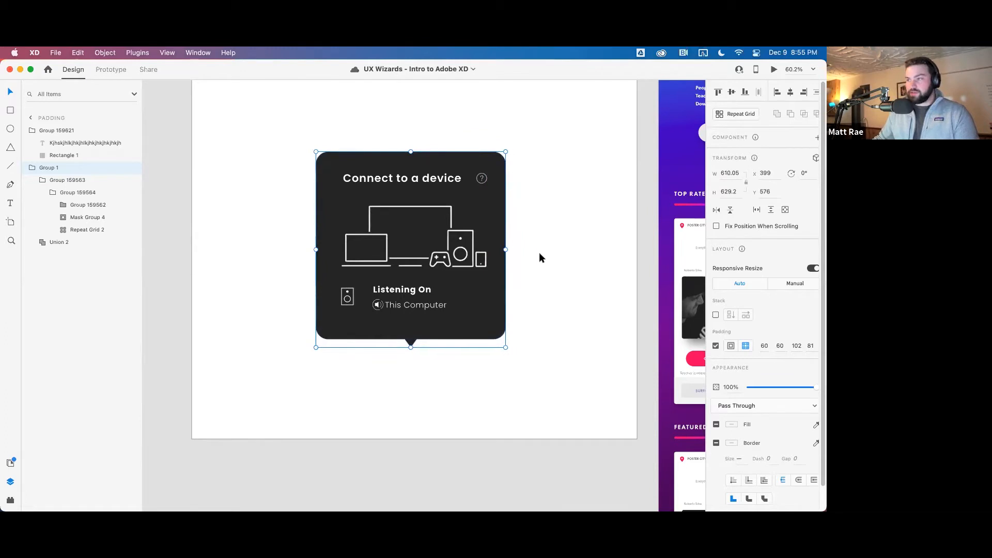
Extend the Listening On repeat grid inside the card downward to two rows, about 237 high
{"action": "left_click", "coordinate": [436, 306]}
{"action": "left_click", "coordinate": [411, 297]}
{"action": "double_click", "coordinate": [410, 297]}
{"action": "double_click", "coordinate": [411, 298]}
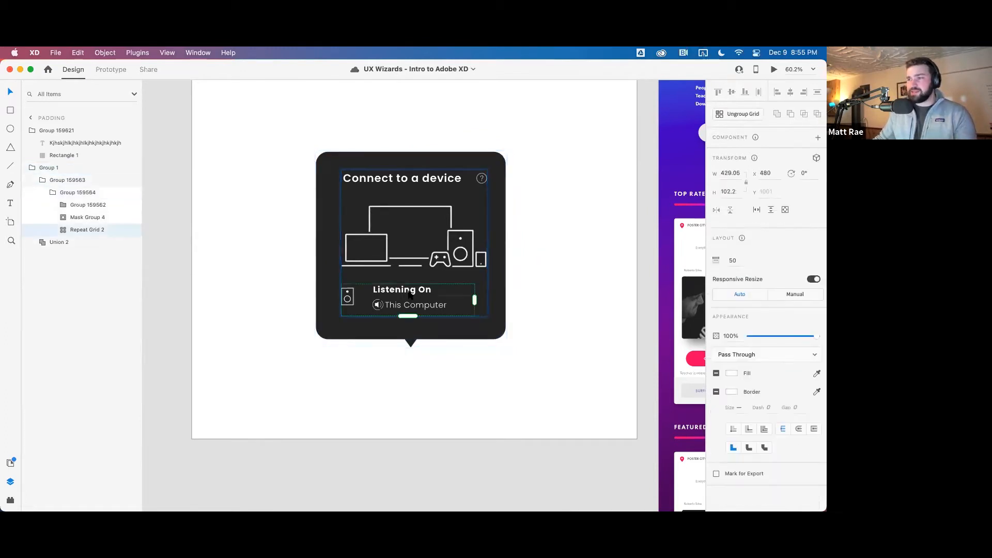
{"action": "left_click_drag", "start_coordinate": [414, 316], "coordinate": [431, 352]}
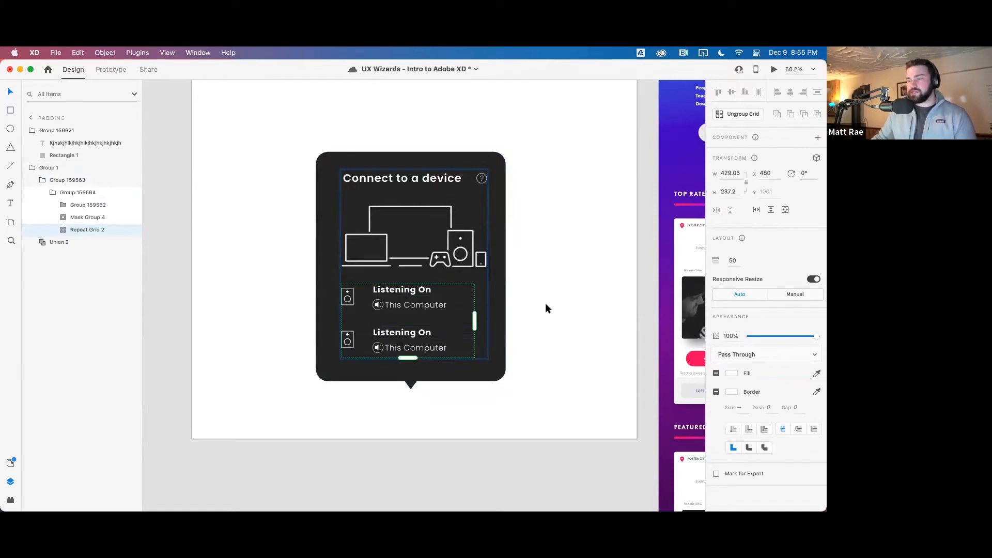
{"action": "left_click", "coordinate": [530, 291]}
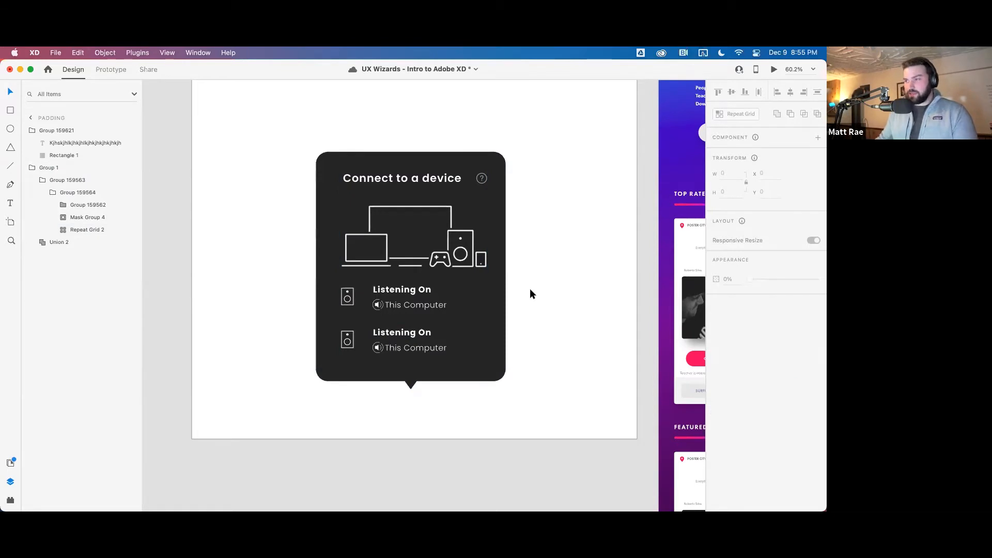
Check the stack setting of the card's content group and shrink the Listening On repeat grid back to one row
{"action": "double_click", "coordinate": [352, 187]}
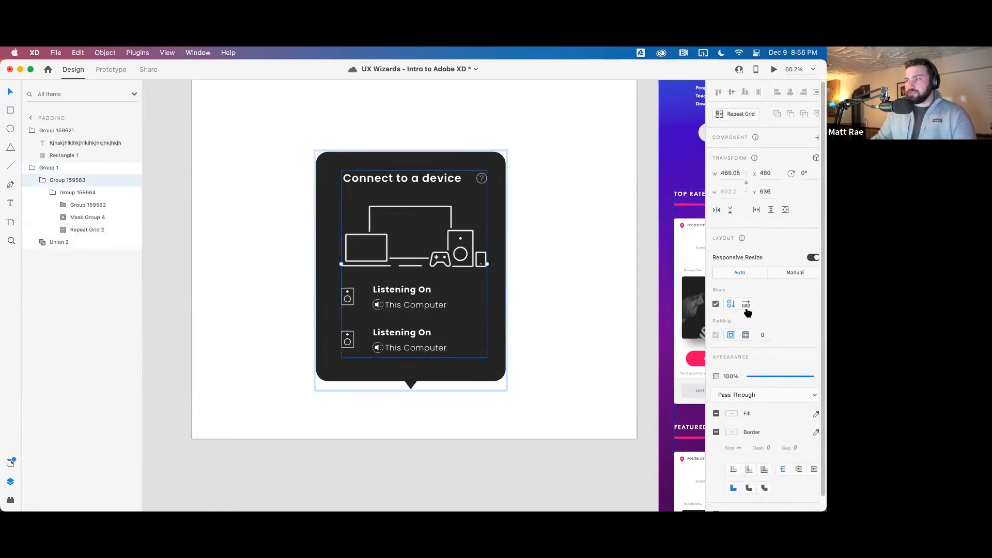
{"action": "double_click", "coordinate": [395, 281]}
{"action": "double_click", "coordinate": [408, 346]}
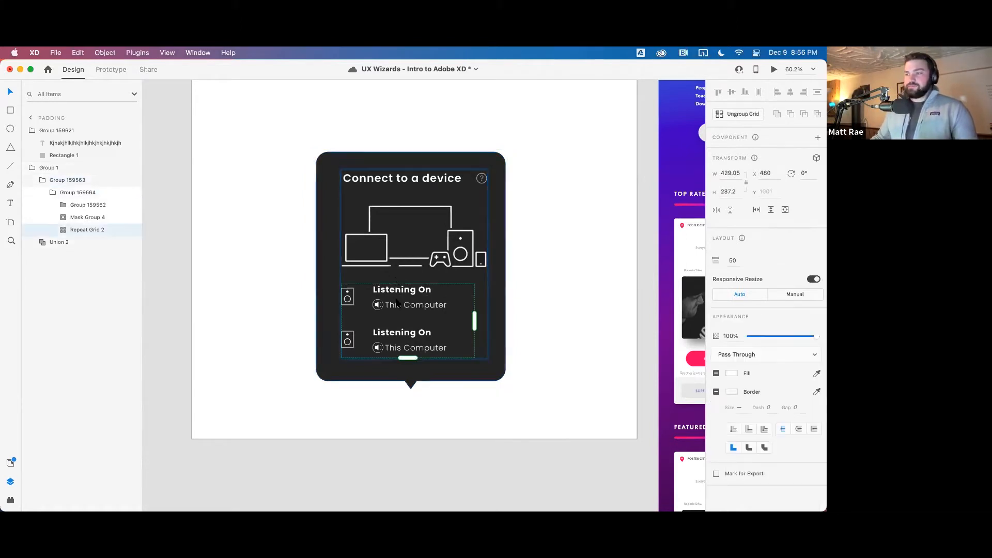
{"action": "left_click_drag", "start_coordinate": [407, 358], "coordinate": [408, 314]}
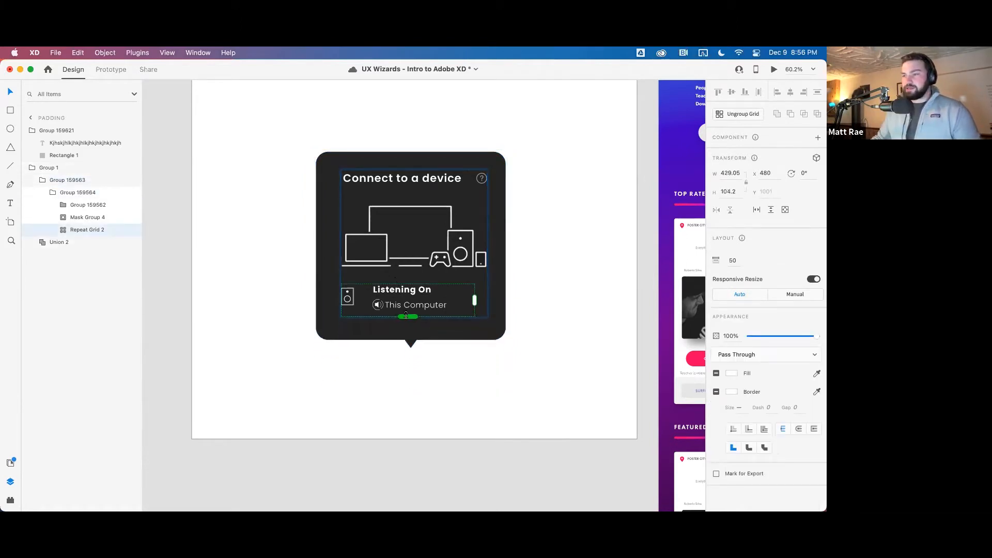
{"action": "left_click", "coordinate": [506, 343]}
Move the Listening On row above the device illustration in the card's stack and tighten the gap beneath the heading
{"action": "double_click", "coordinate": [407, 291]}
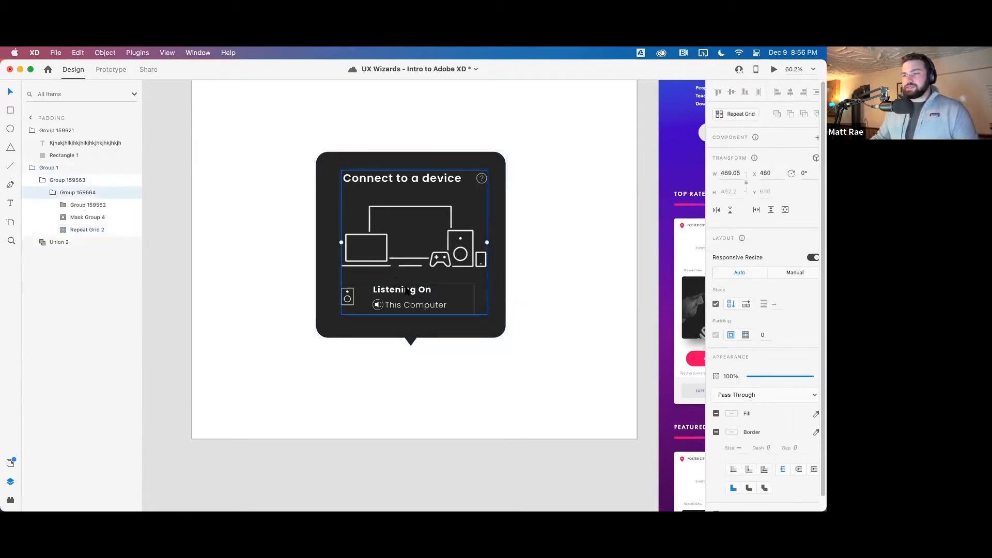
{"action": "double_click", "coordinate": [403, 291]}
{"action": "left_click_drag", "start_coordinate": [404, 291], "coordinate": [401, 218]}
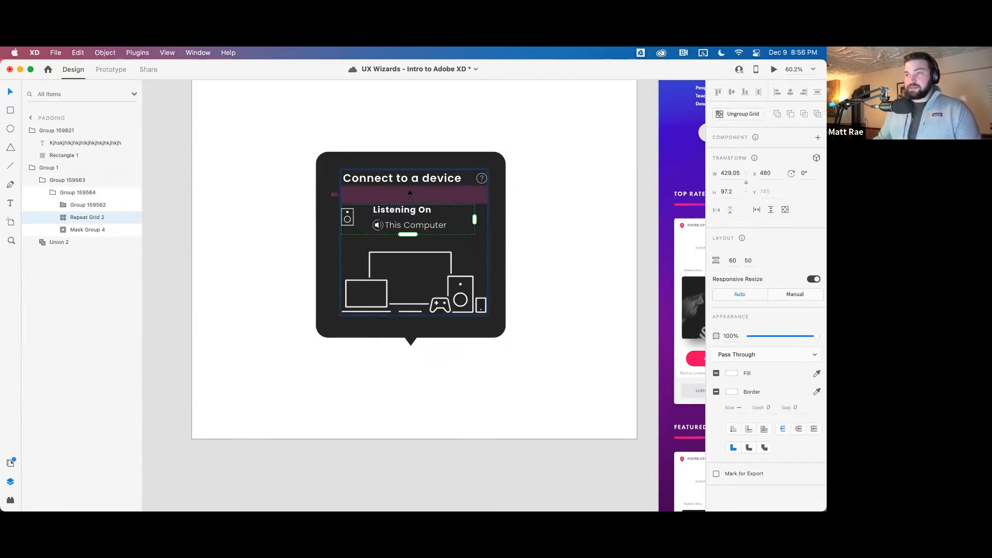
{"action": "left_click_drag", "start_coordinate": [408, 196], "coordinate": [408, 183]}
Scale the device illustration down to about 214 by 94 and centre it horizontally in the card at about X 610
{"action": "left_click", "coordinate": [430, 261]}
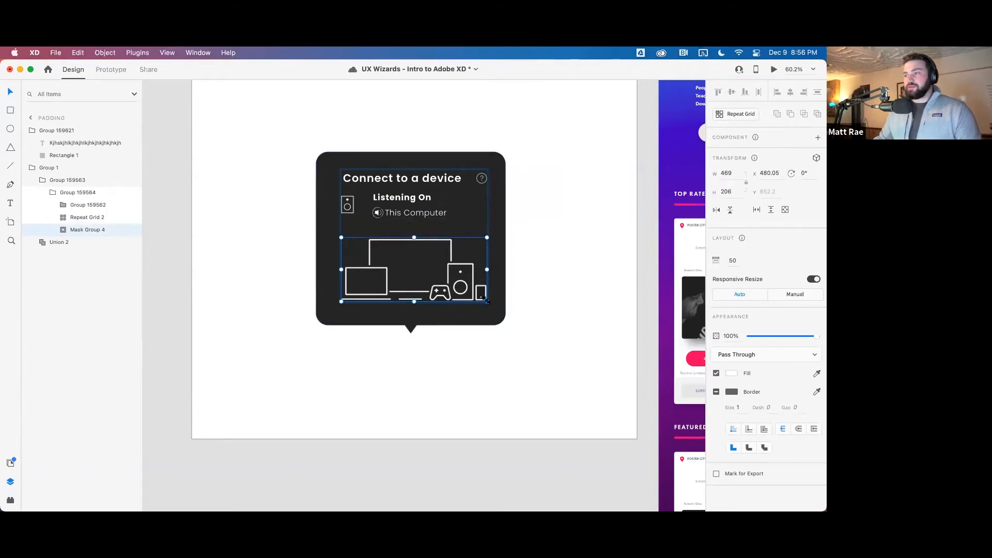
{"action": "left_click_drag", "start_coordinate": [487, 301], "coordinate": [426, 264]}
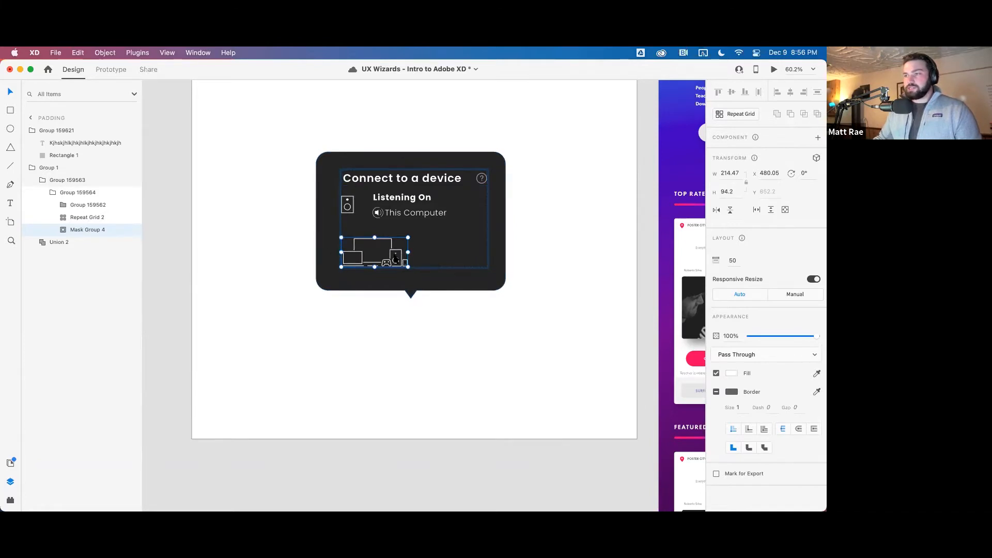
{"action": "left_click_drag", "start_coordinate": [395, 258], "coordinate": [436, 259]}
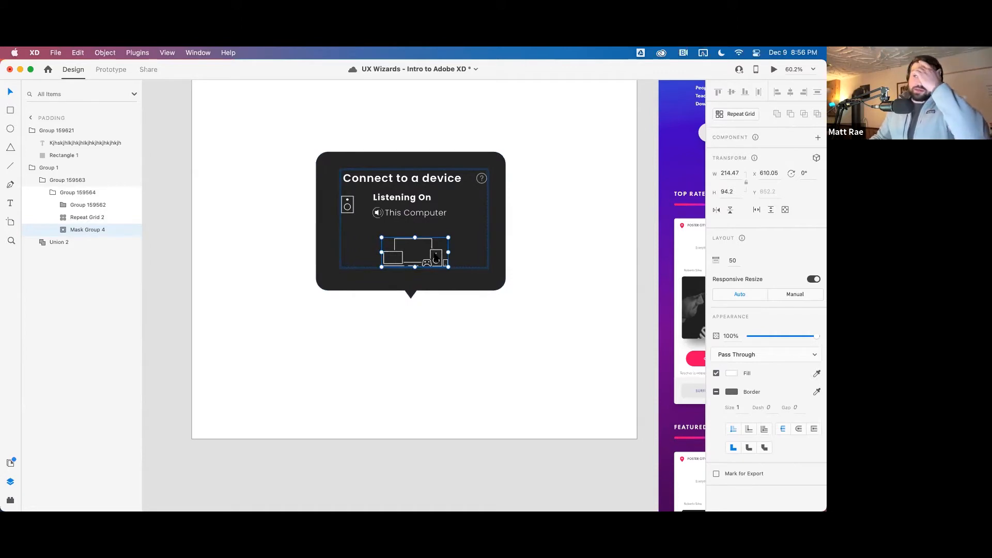
Move the device illustration above the card's heading and widen the gap between heading and Listening On row to about 43
{"action": "left_click_drag", "start_coordinate": [424, 260], "coordinate": [415, 181]}
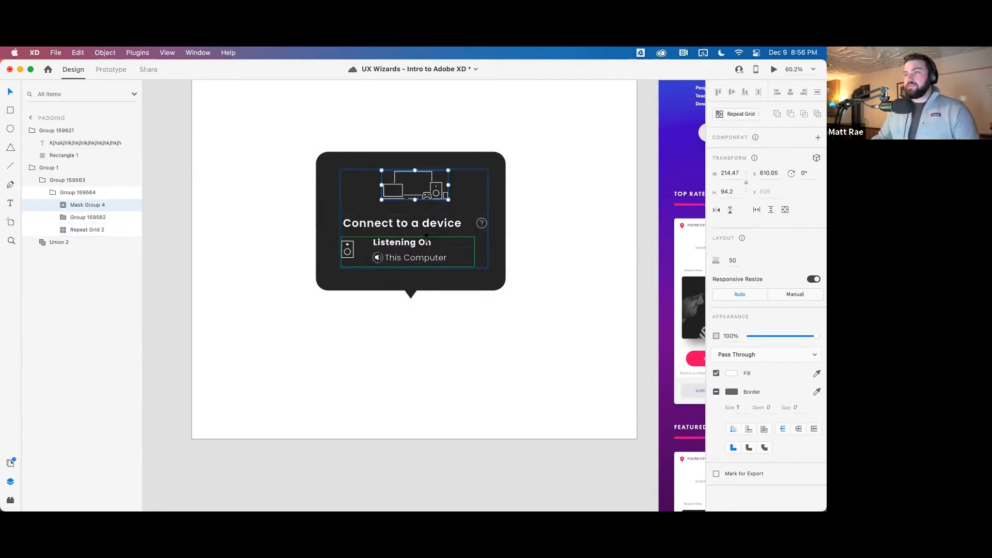
{"action": "left_click_drag", "start_coordinate": [426, 231], "coordinate": [426, 239]}
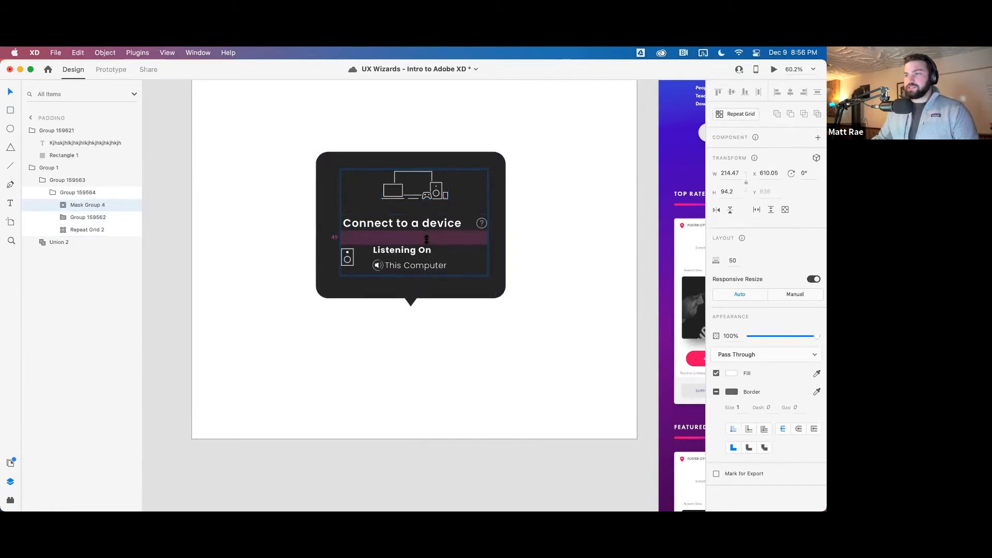
{"action": "left_click", "coordinate": [561, 224]}
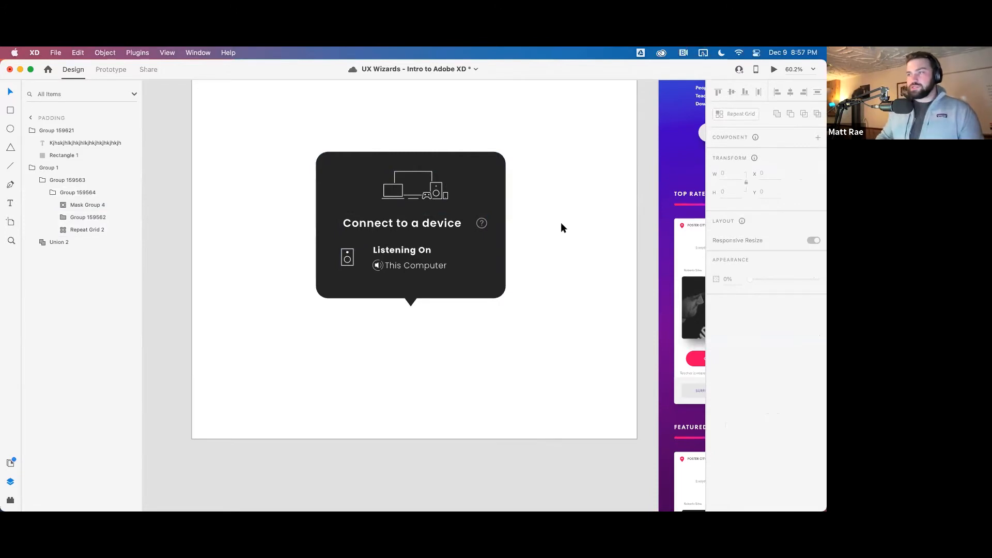
{"action": "scroll", "coordinate": [555, 256], "scroll_direction": "down", "scroll_amount": 5}
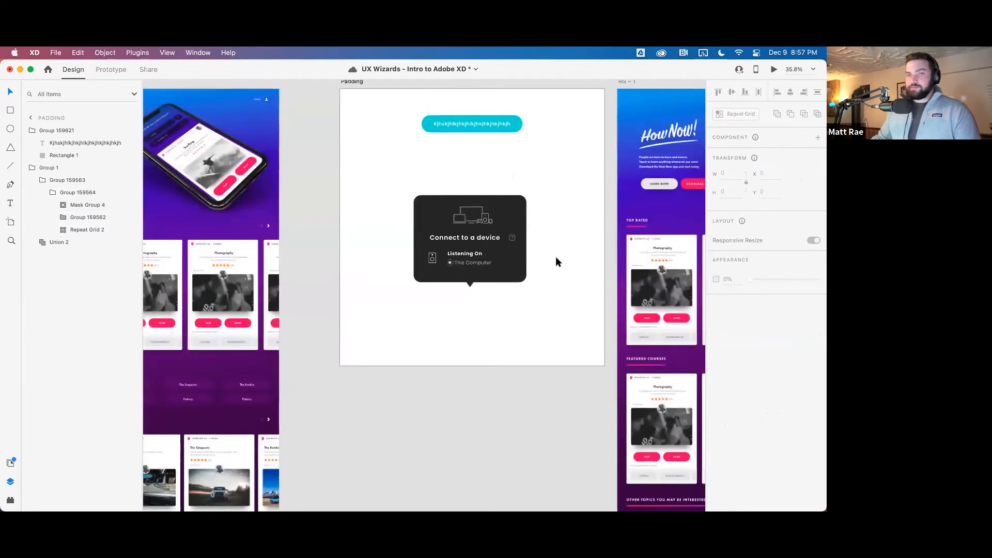
{"action": "left_click_drag", "start_coordinate": [556, 256], "coordinate": [553, 265]}
{"action": "scroll", "coordinate": [553, 264], "scroll_direction": "up", "scroll_amount": 2}
{"action": "scroll", "coordinate": [553, 264], "scroll_direction": "right", "scroll_amount": 2}
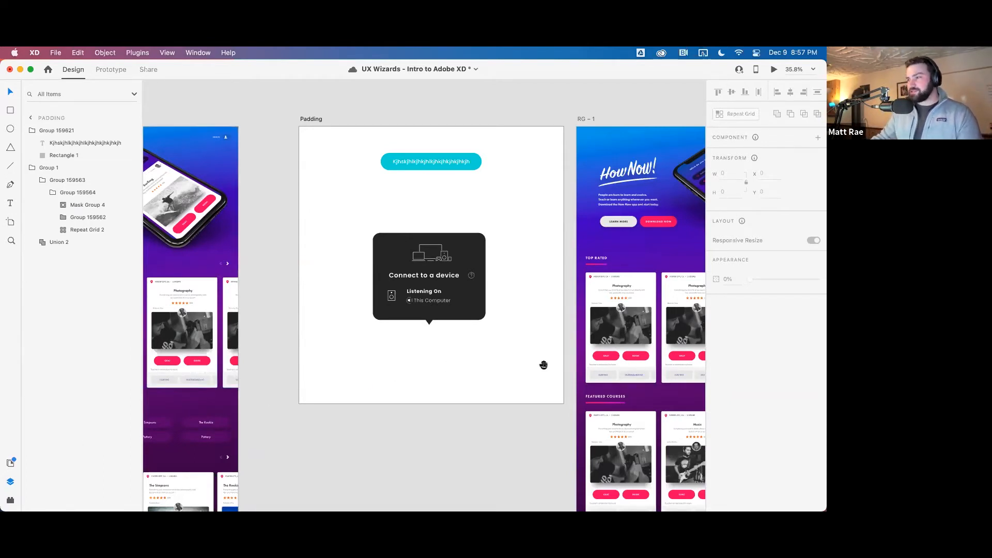
Move the Top Rated section below Featured Courses in the page stack on the RG – 1 artboard
{"action": "scroll", "coordinate": [540, 364], "scroll_direction": "right", "scroll_amount": 10}
{"action": "left_click", "coordinate": [467, 301]}
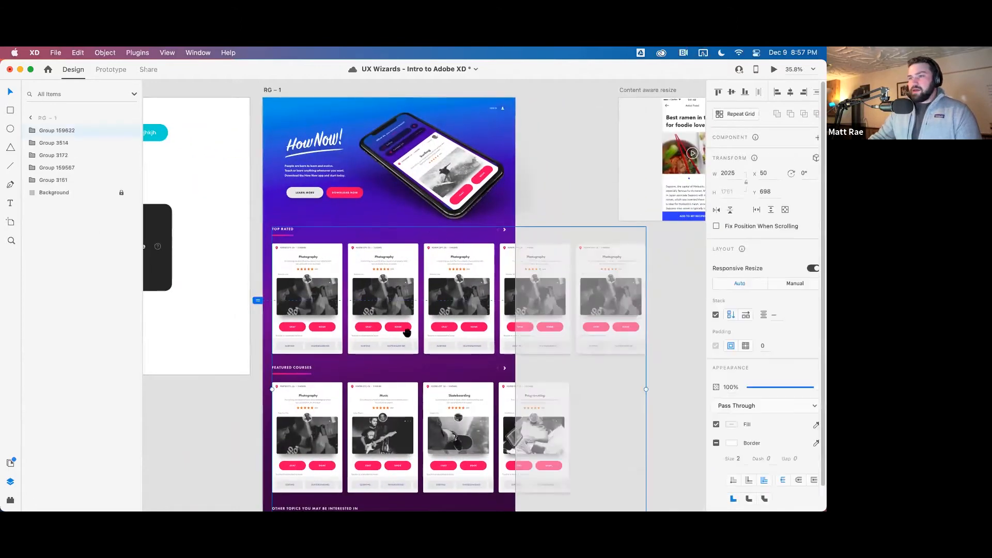
{"action": "scroll", "coordinate": [419, 300], "scroll_direction": "down", "scroll_amount": 5}
{"action": "double_click", "coordinate": [420, 226]}
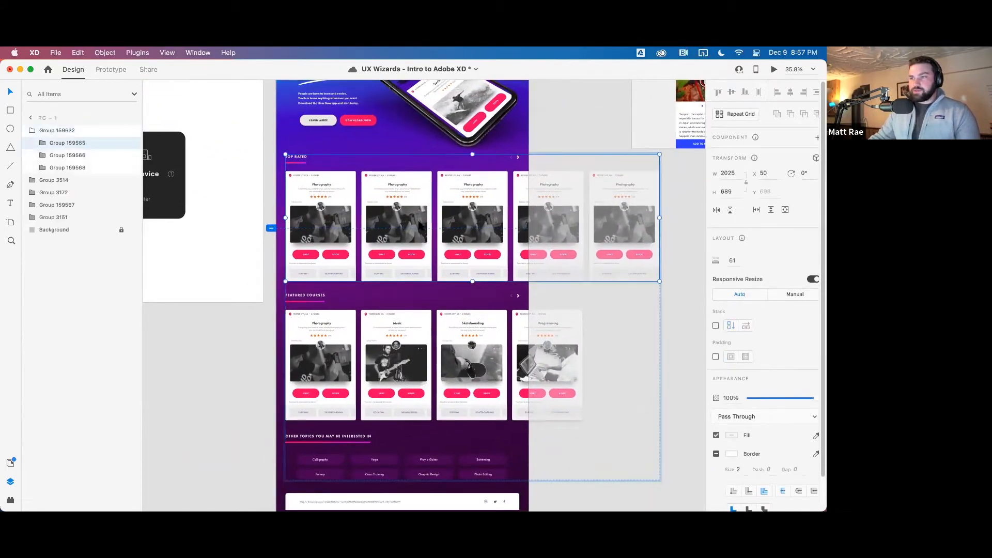
{"action": "scroll", "coordinate": [422, 357], "scroll_direction": "down", "scroll_amount": 3}
{"action": "scroll", "coordinate": [423, 357], "scroll_direction": "up", "scroll_amount": 1}
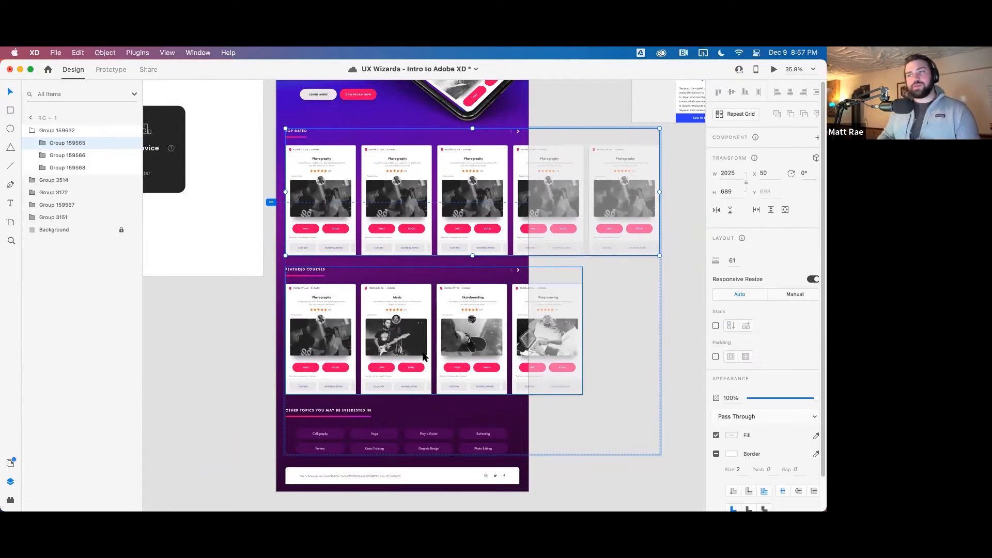
{"action": "double_click", "coordinate": [412, 162]}
{"action": "key", "text": "Escape"}
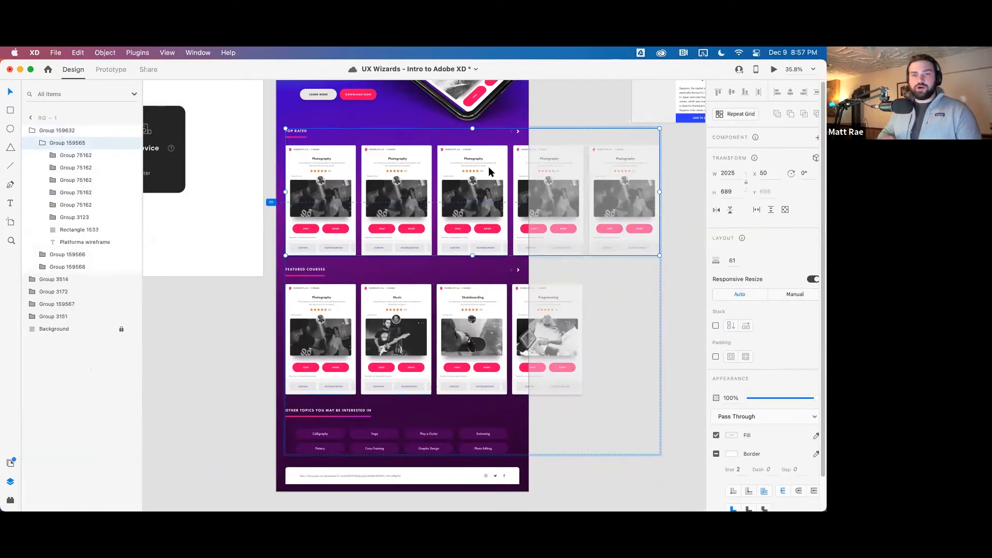
{"action": "left_click_drag", "start_coordinate": [488, 166], "coordinate": [485, 288]}
Move the Other Topics You May Be Interested In section between Featured Courses and Top Rated
{"action": "left_click", "coordinate": [435, 433]}
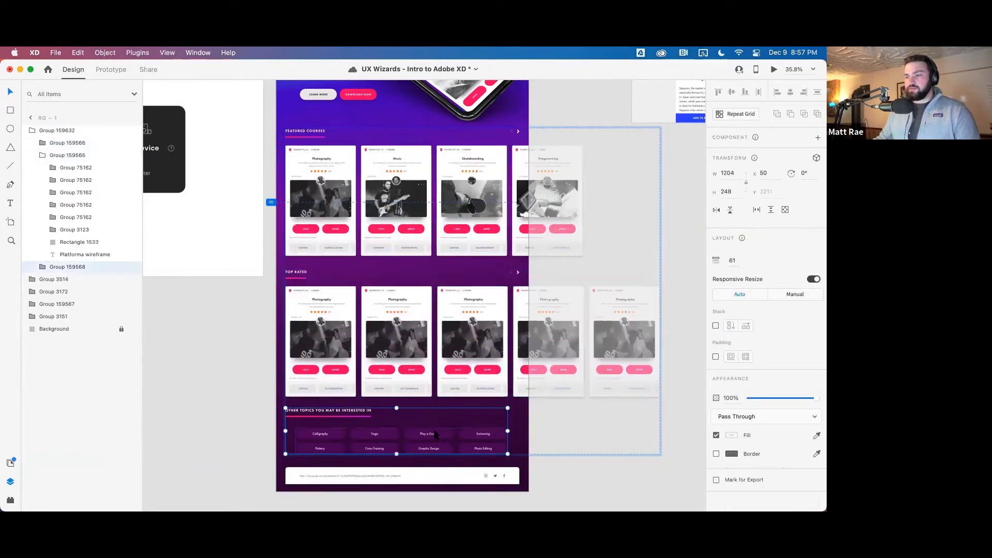
{"action": "left_click_drag", "start_coordinate": [435, 433], "coordinate": [461, 293]}
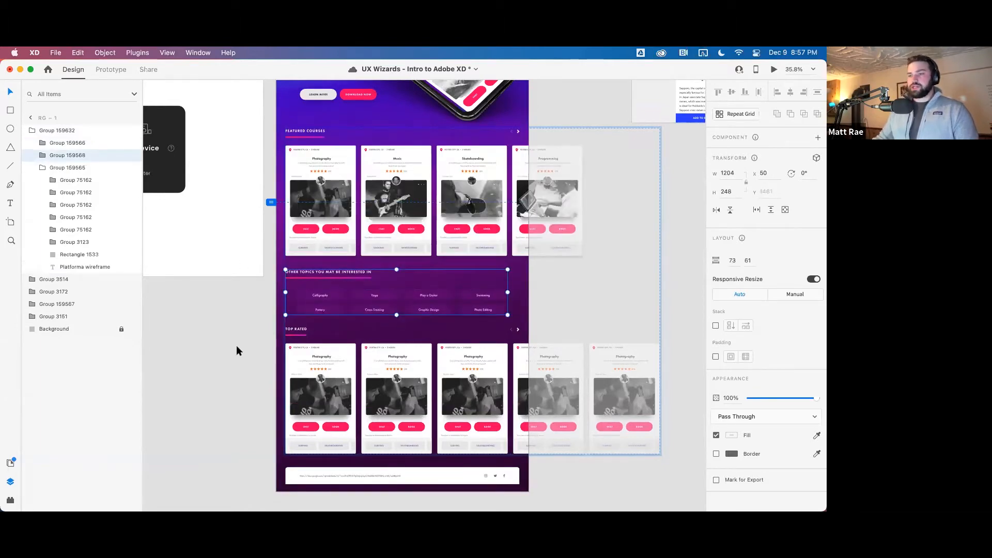
{"action": "left_click_drag", "start_coordinate": [389, 298], "coordinate": [338, 294]}
{"action": "left_click", "coordinate": [247, 329]}
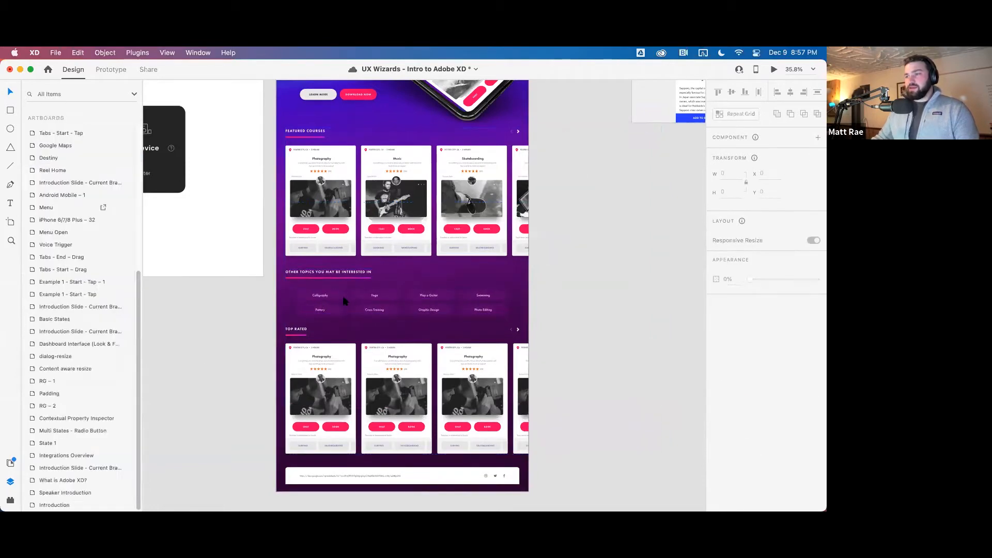
Try widening the ramen screen group evenly from its centre to 800 on the Content aware resize artboard, and undo the resize
{"action": "scroll", "coordinate": [346, 352], "scroll_direction": "down", "scroll_amount": 3}
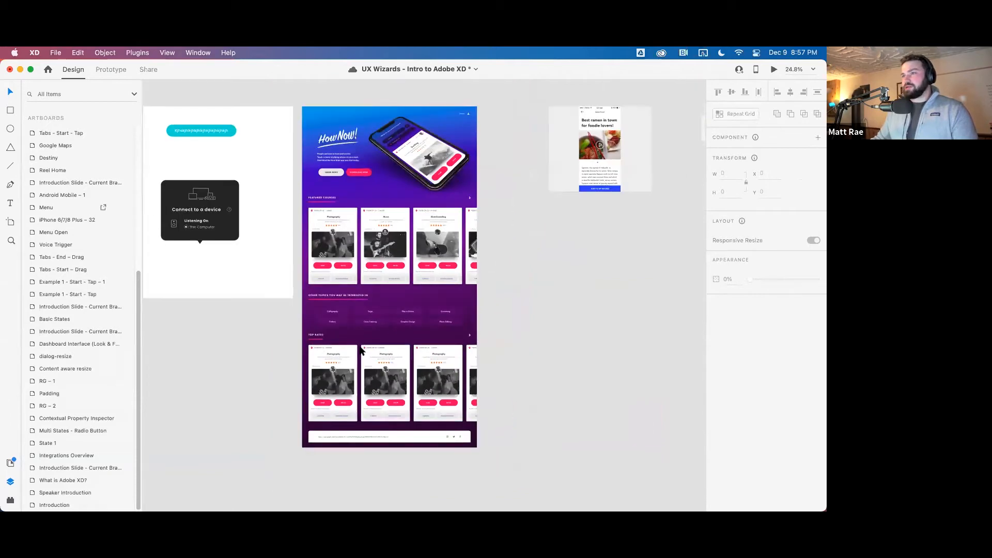
{"action": "scroll", "coordinate": [549, 332], "scroll_direction": "right", "scroll_amount": 5}
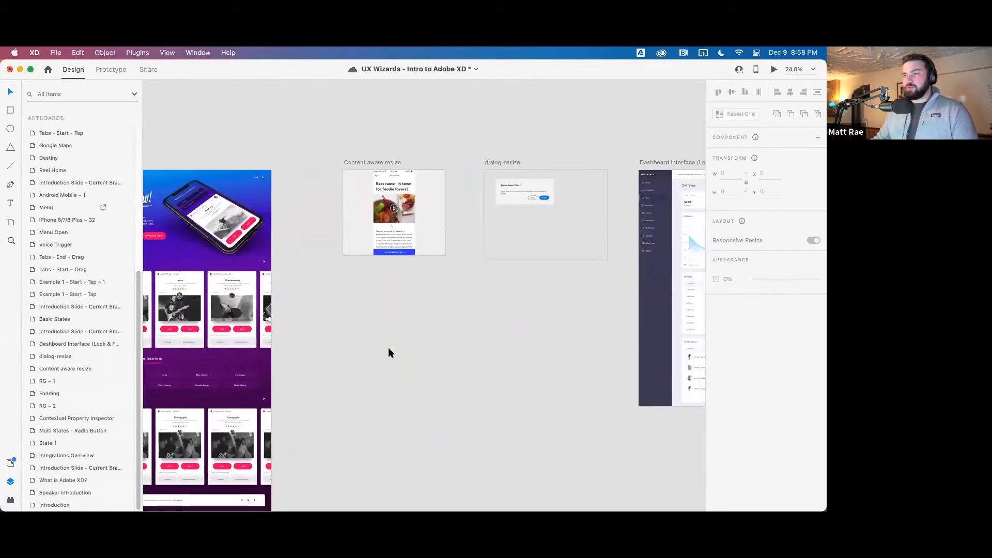
{"action": "key", "text": "z"}
{"action": "left_click_drag", "start_coordinate": [328, 152], "coordinate": [461, 270]}
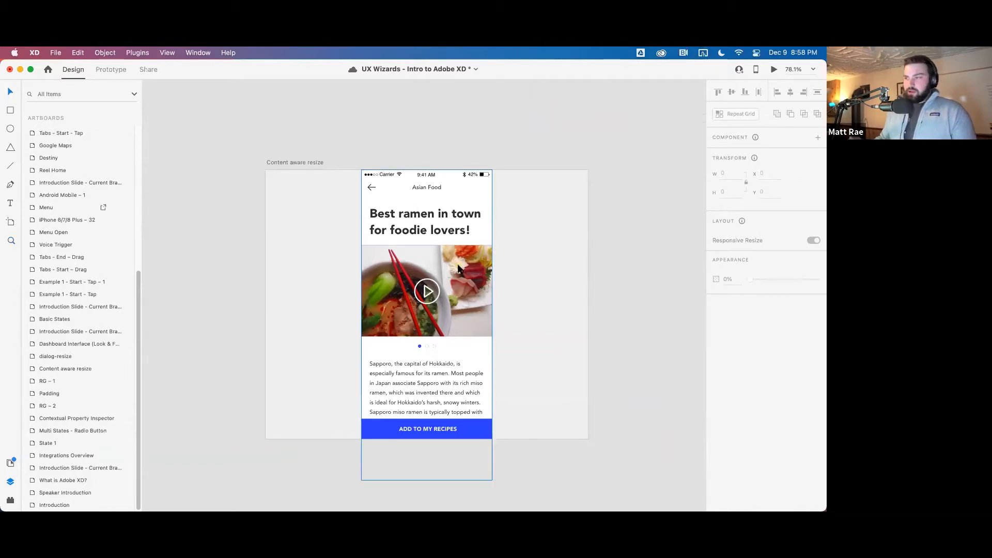
{"action": "key", "text": "v"}
{"action": "scroll", "coordinate": [459, 269], "scroll_direction": "up", "scroll_amount": 3}
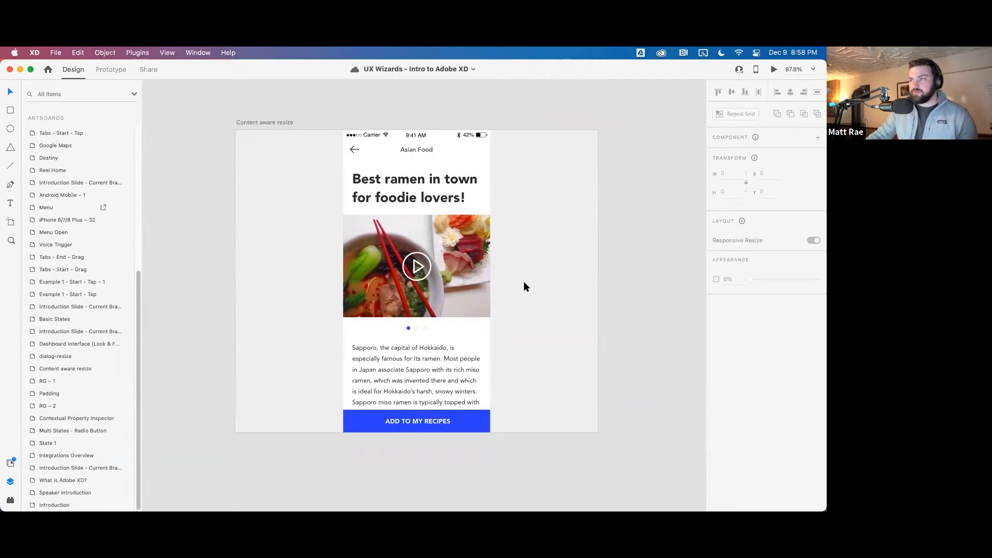
{"action": "left_click", "coordinate": [447, 239]}
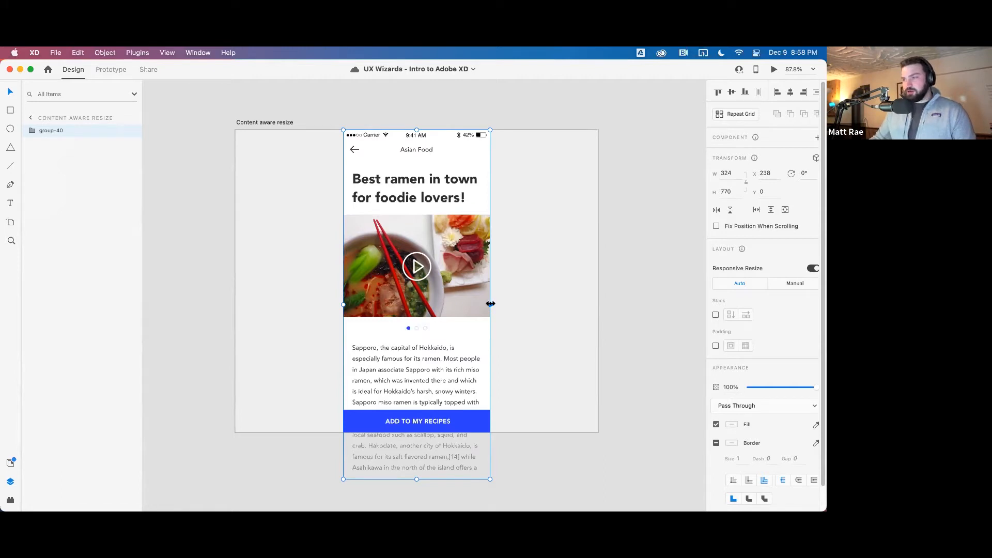
{"action": "key", "text": "alt"}
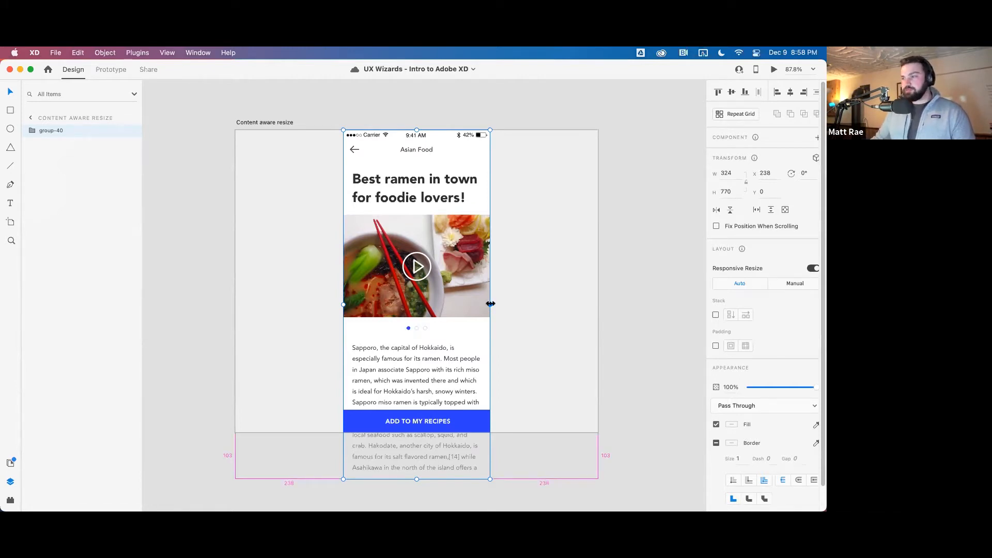
{"action": "left_click_drag", "start_coordinate": [490, 304], "coordinate": [595, 298]}
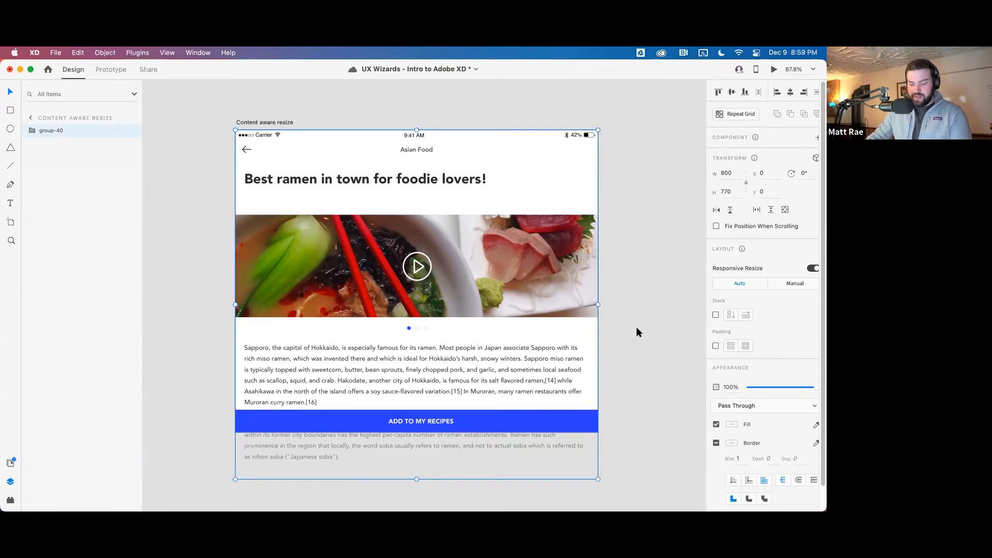
{"action": "key", "text": "super+z"}
Raise the Add to My Recipes button to Y 595 and give it manual responsive resize with a fixed width
{"action": "double_click", "coordinate": [468, 420]}
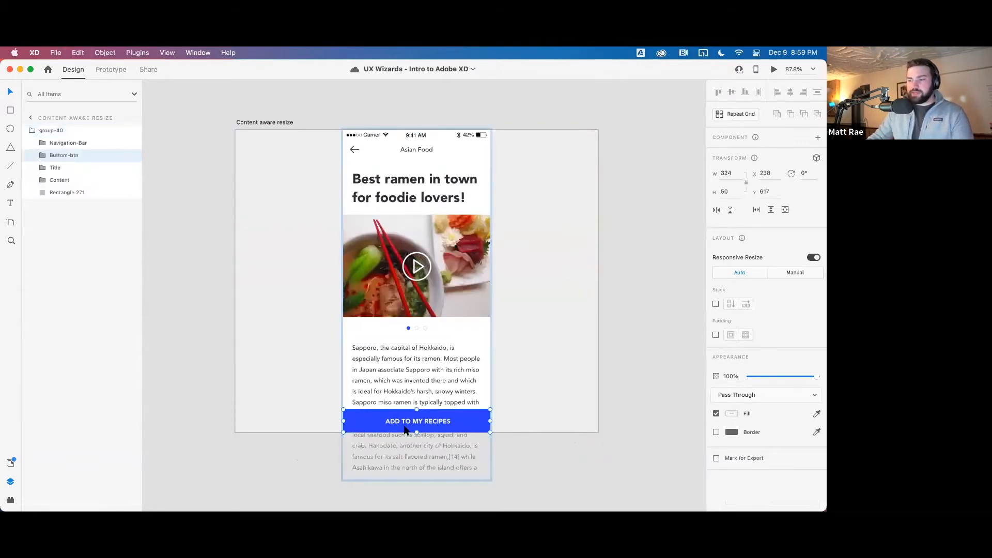
{"action": "left_click_drag", "start_coordinate": [460, 417], "coordinate": [463, 417]}
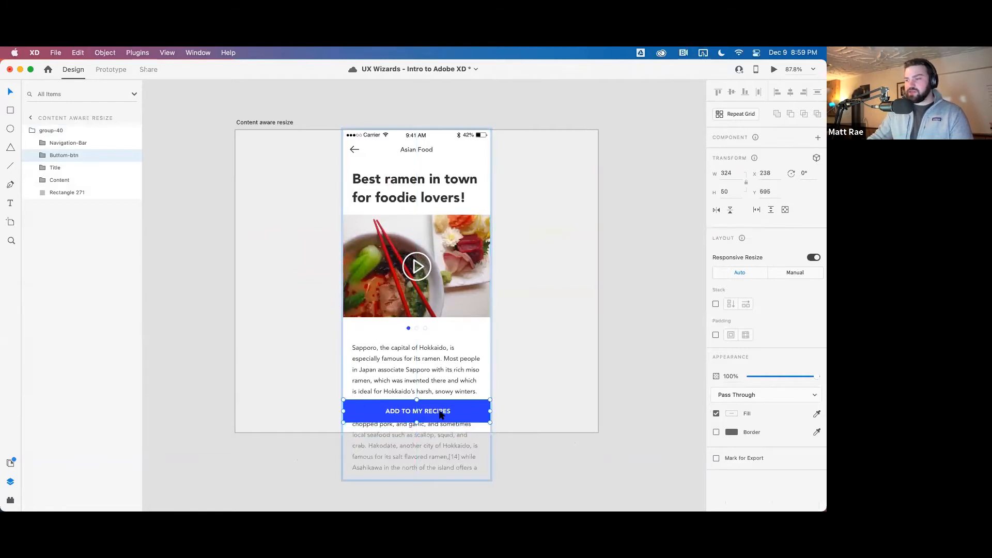
{"action": "left_click", "coordinate": [797, 274]}
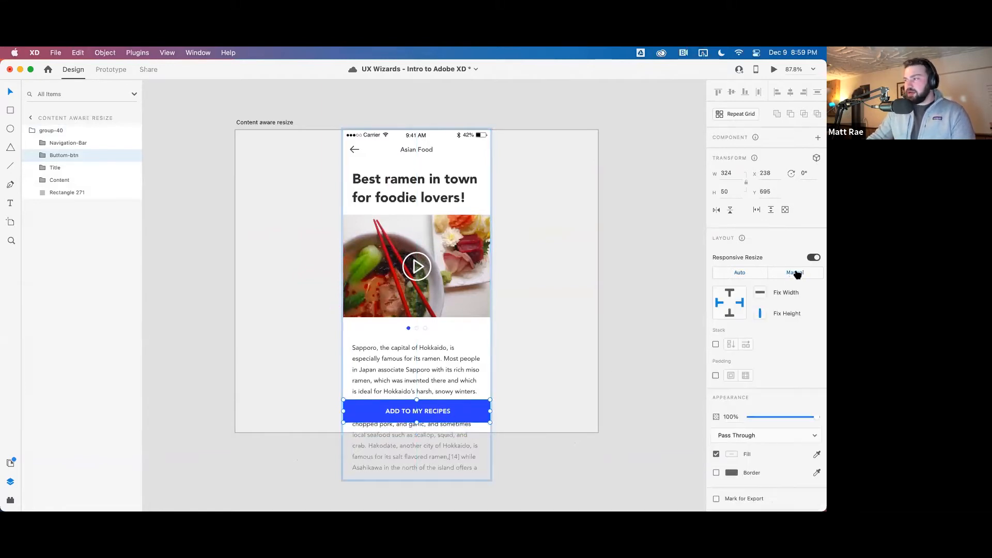
{"action": "left_click", "coordinate": [759, 295]}
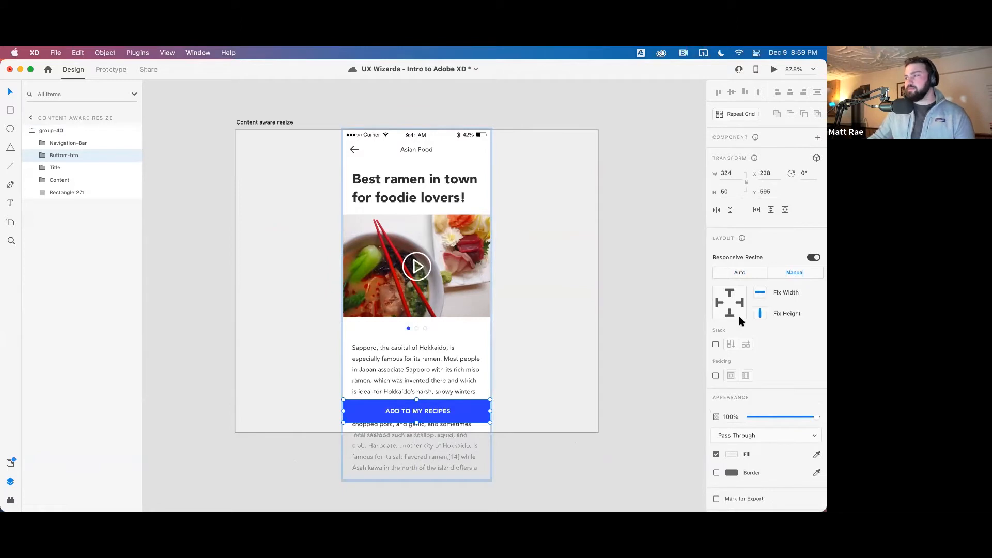
{"action": "left_click", "coordinate": [603, 305]}
Widen the whole ramen screen group evenly on both sides to 800, filling the artboard's width
{"action": "left_click", "coordinate": [476, 275]}
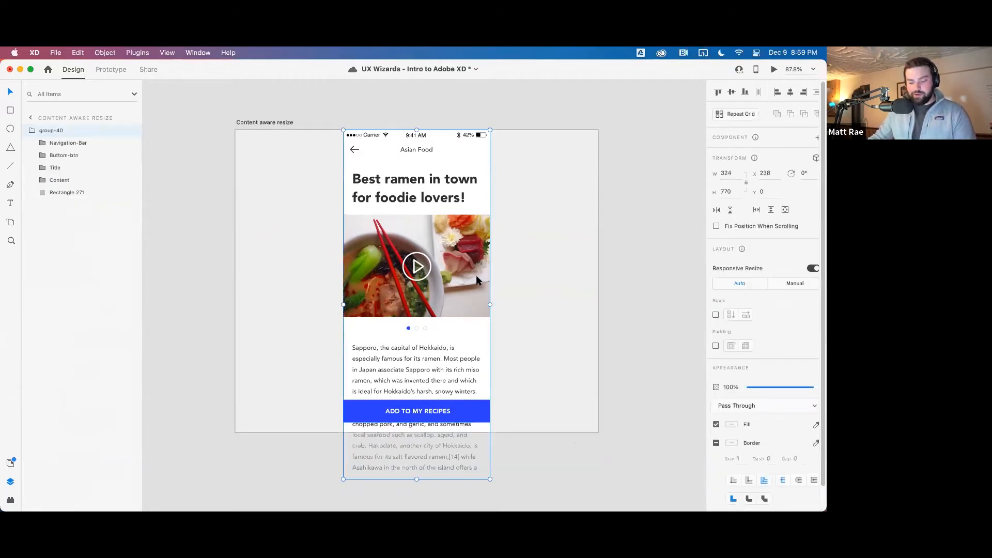
{"action": "left_click_drag", "start_coordinate": [490, 304], "coordinate": [598, 305]}
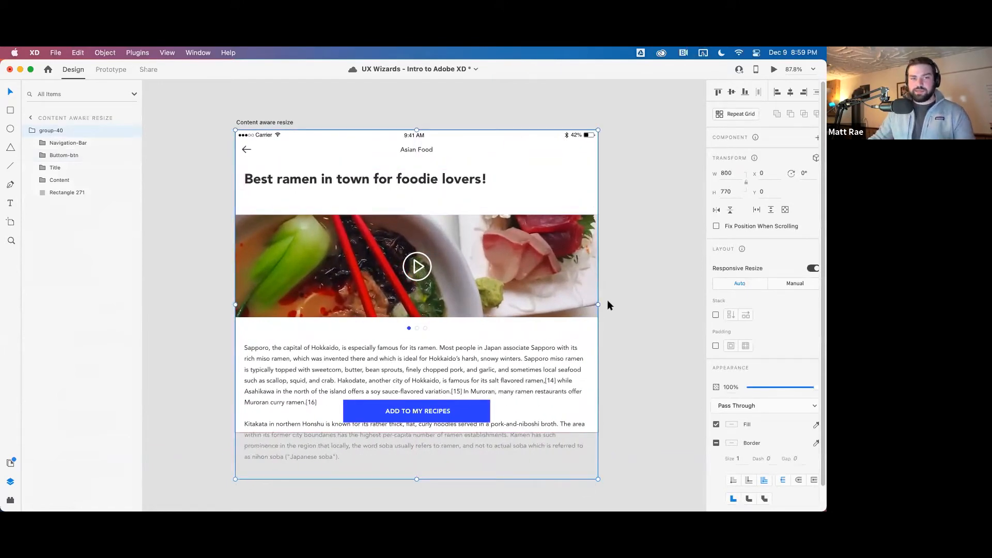
{"action": "left_click", "coordinate": [631, 268]}
Enlarge the Enable Smart Filters dialog on the dialog-resize artboard to about 490 by 204
{"action": "scroll", "coordinate": [631, 268], "scroll_direction": "down", "scroll_amount": 5}
{"action": "left_click_drag", "start_coordinate": [656, 299], "coordinate": [417, 271]}
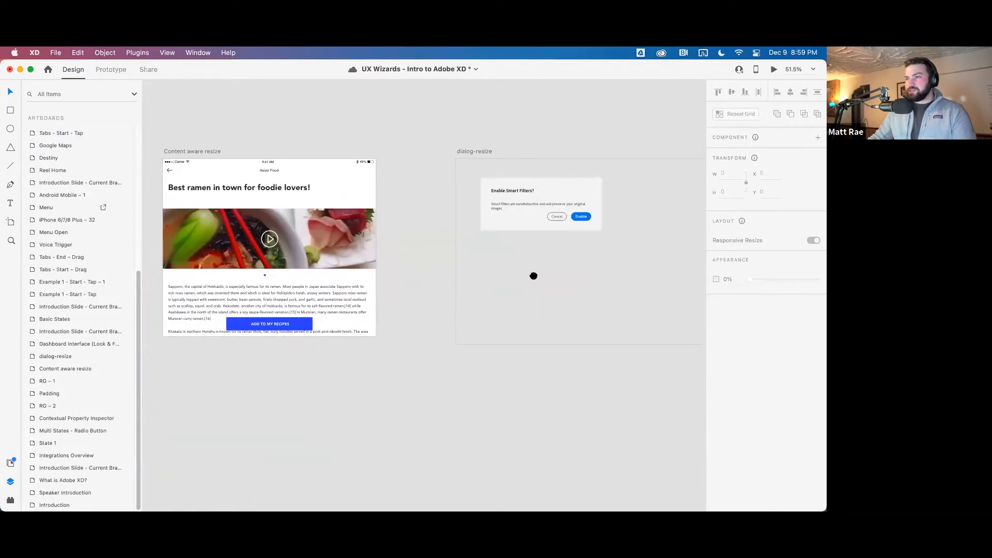
{"action": "left_click_drag", "start_coordinate": [533, 276], "coordinate": [377, 296]}
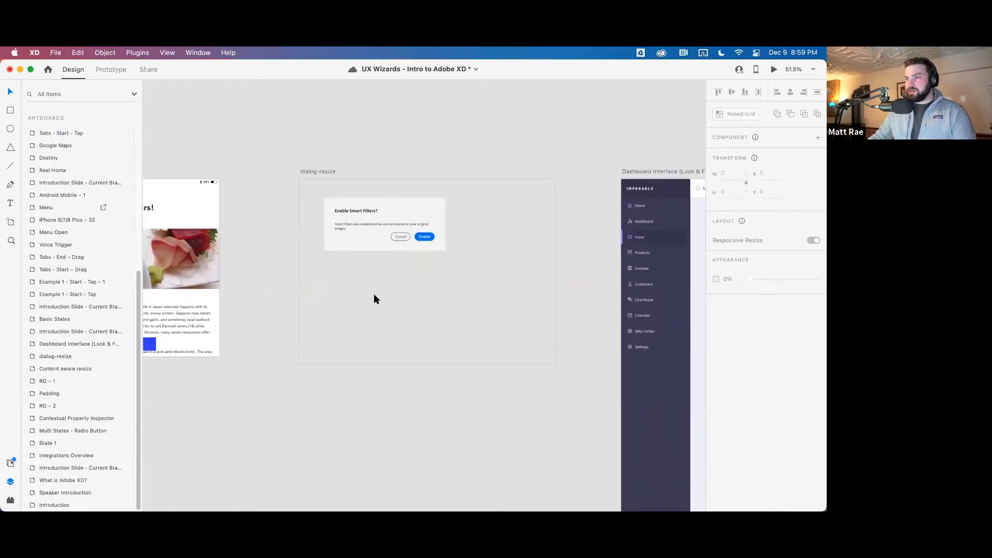
{"action": "left_click", "coordinate": [414, 221]}
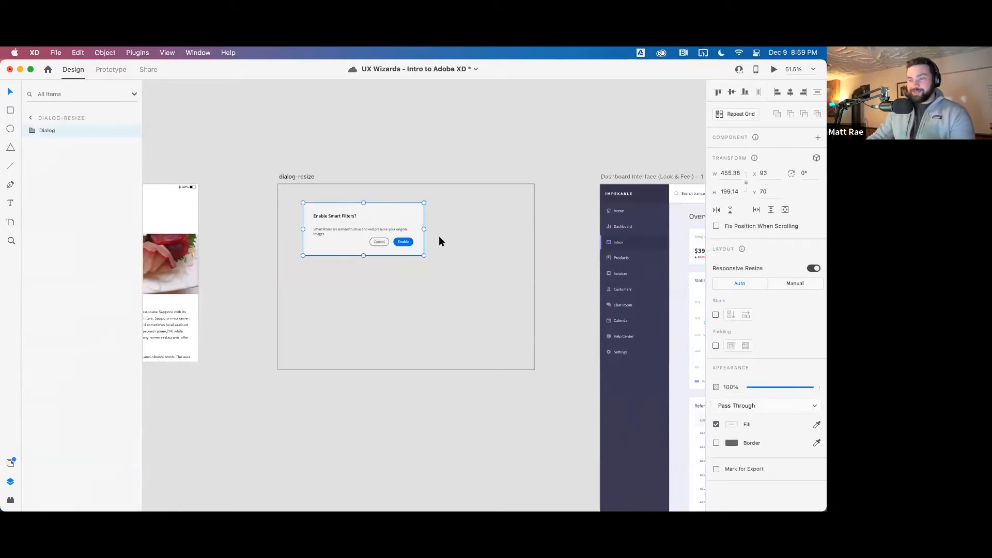
{"action": "scroll", "coordinate": [466, 232], "scroll_direction": "up", "scroll_amount": 5}
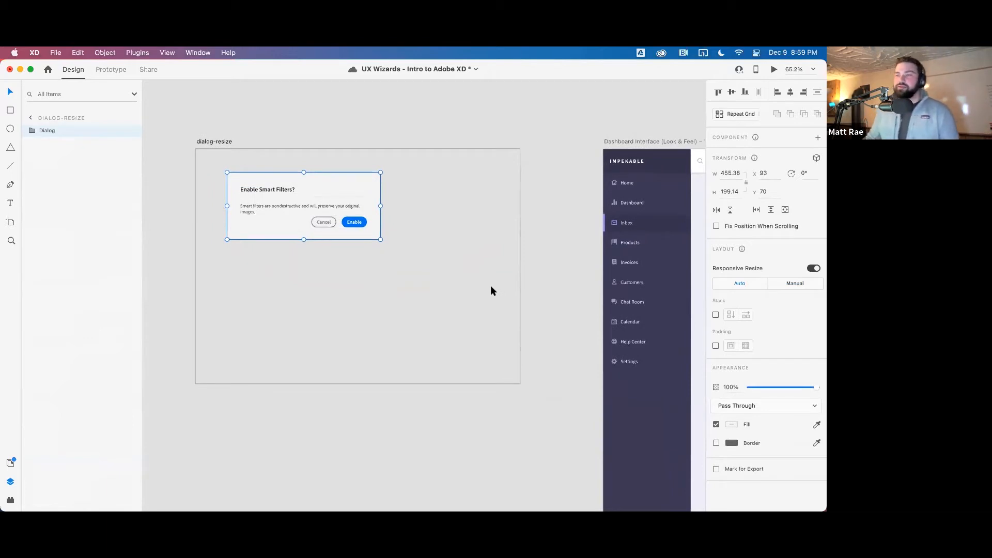
{"action": "mouse_move", "coordinate": [380, 205]}
{"action": "left_mouse_down"}
{"action": "mouse_move", "coordinate": [514, 204]}
{"action": "mouse_move", "coordinate": [391, 205]}
{"action": "left_mouse_up"}
{"action": "mouse_move", "coordinate": [308, 240]}
{"action": "left_mouse_down"}
{"action": "mouse_move", "coordinate": [312, 312]}
{"action": "mouse_move", "coordinate": [324, 239]}
{"action": "left_mouse_up"}
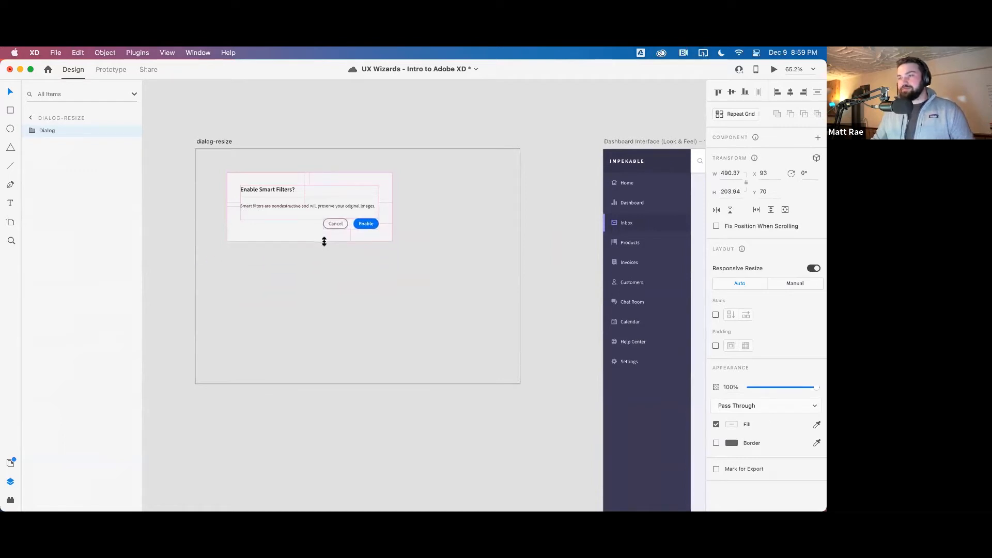
Select the Cancel and Enable button group inside the dialog and set its responsive resize to Auto
{"action": "left_click", "coordinate": [368, 251]}
{"action": "left_click", "coordinate": [346, 219]}
{"action": "double_click", "coordinate": [296, 203]}
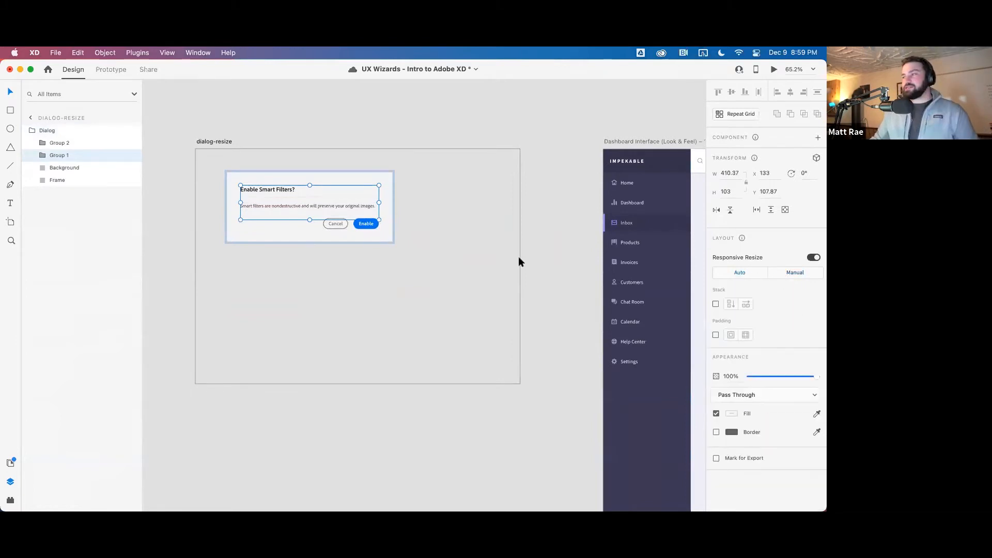
{"action": "left_click", "coordinate": [362, 225]}
{"action": "left_click", "coordinate": [739, 273]}
Try stretching the whole dialog downward to a much greater height, and undo the stretch
{"action": "left_click", "coordinate": [425, 281]}
{"action": "left_click", "coordinate": [332, 232]}
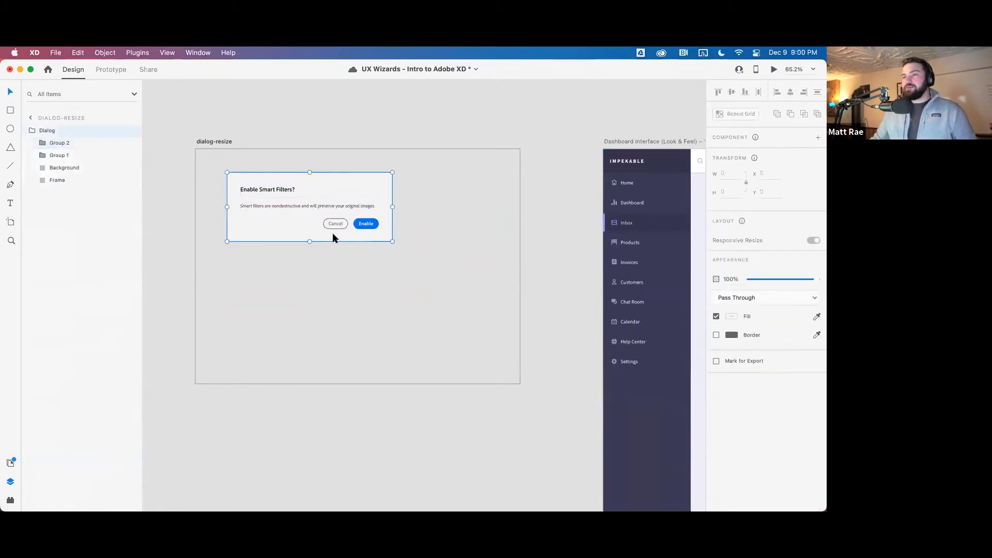
{"action": "left_click_drag", "start_coordinate": [308, 243], "coordinate": [304, 348]}
{"action": "key", "text": "super+z"}
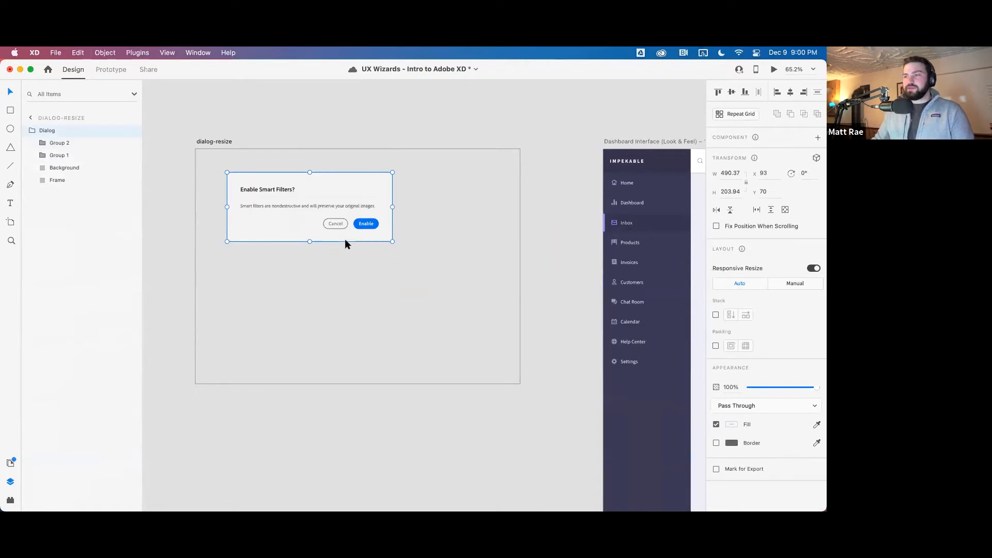
Switch the Cancel and Enable button group to manual responsive resize and pin it to the dialog's bottom edge
{"action": "double_click", "coordinate": [338, 223]}
{"action": "left_click", "coordinate": [794, 272]}
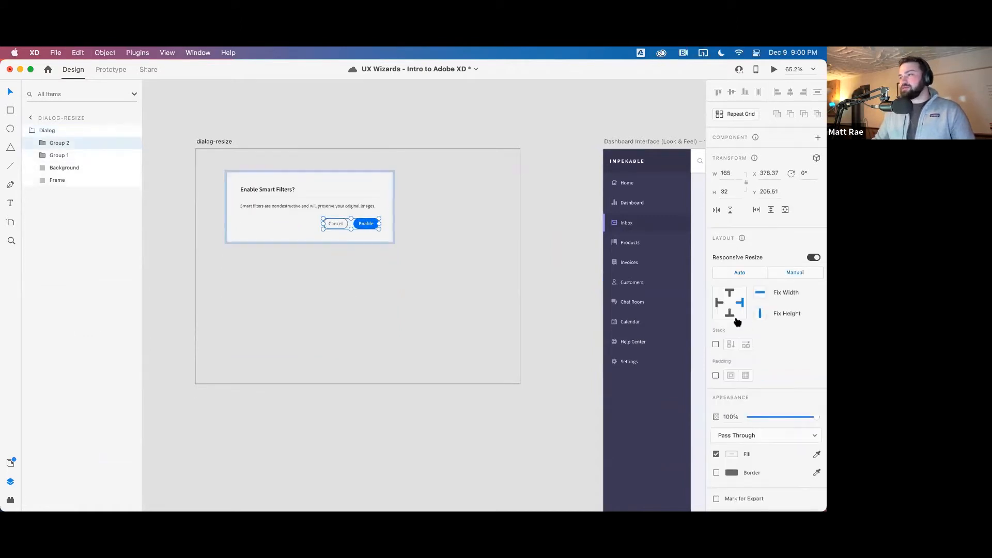
{"action": "left_click", "coordinate": [729, 313]}
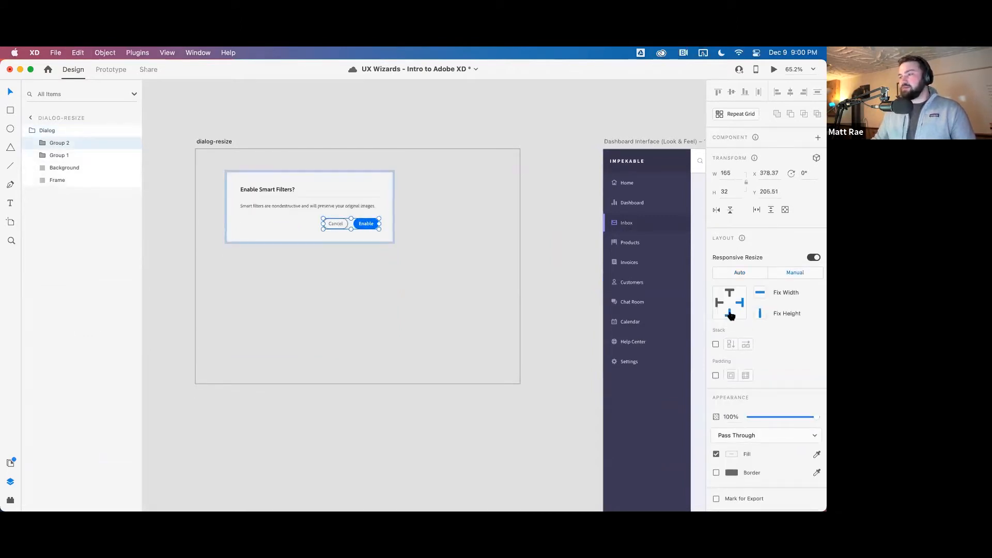
Resize the whole dialog vertically to a height of about 190
{"action": "left_click", "coordinate": [355, 215]}
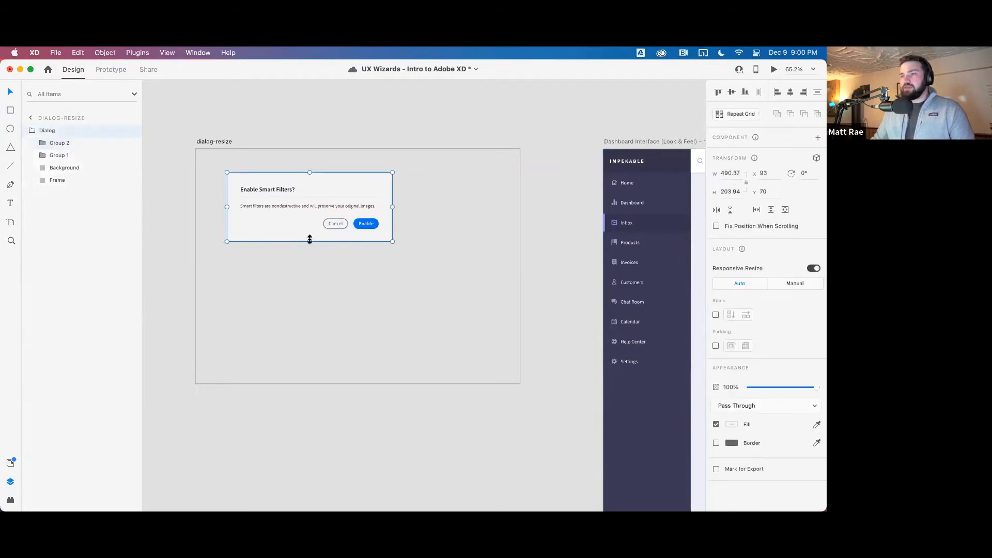
{"action": "left_click_drag", "start_coordinate": [308, 242], "coordinate": [315, 220]}
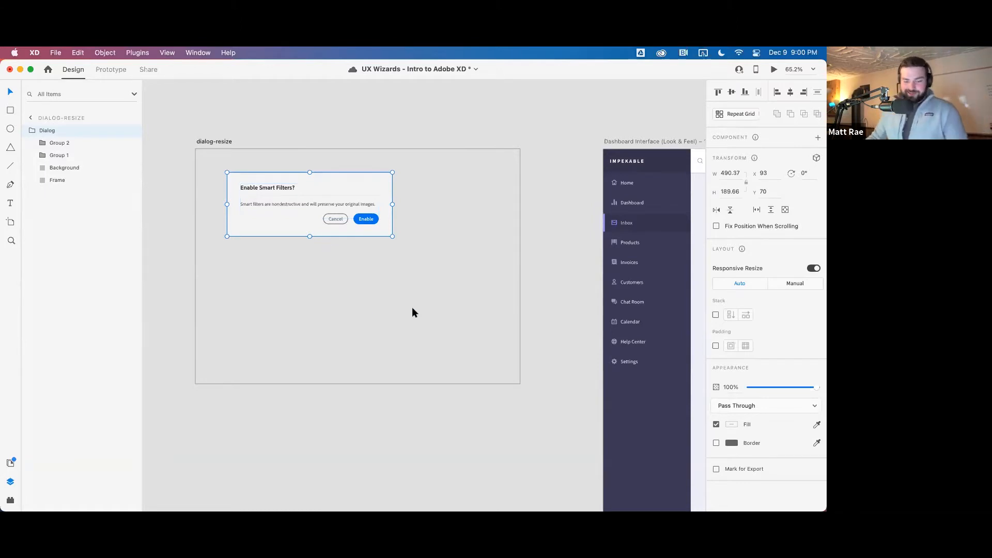
{"action": "left_click", "coordinate": [455, 268]}
Reorder the stacked statistic cards on the dashboard artboard so the Total Views card comes first
{"action": "scroll", "coordinate": [460, 264], "scroll_direction": "right", "scroll_amount": 10}
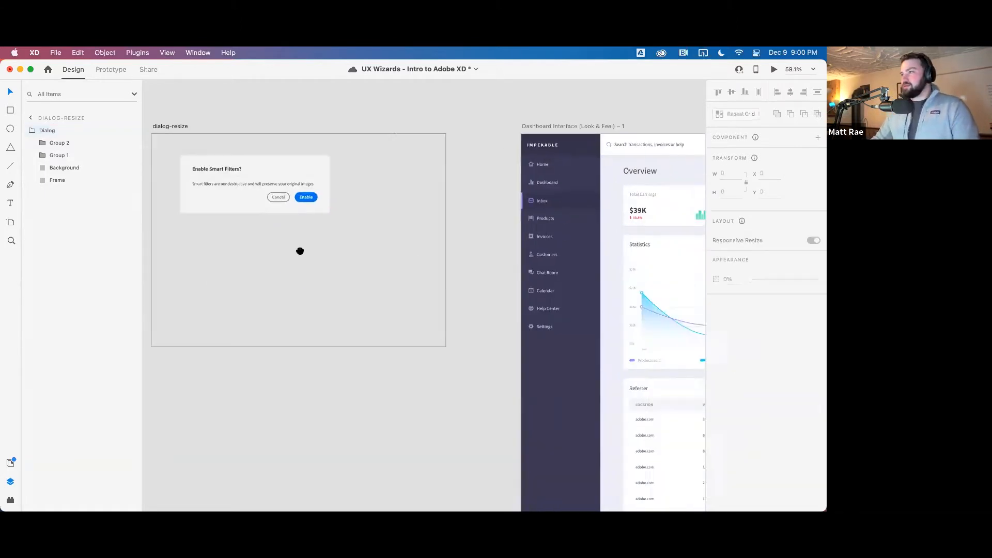
{"action": "left_click_drag", "start_coordinate": [552, 278], "coordinate": [401, 273]}
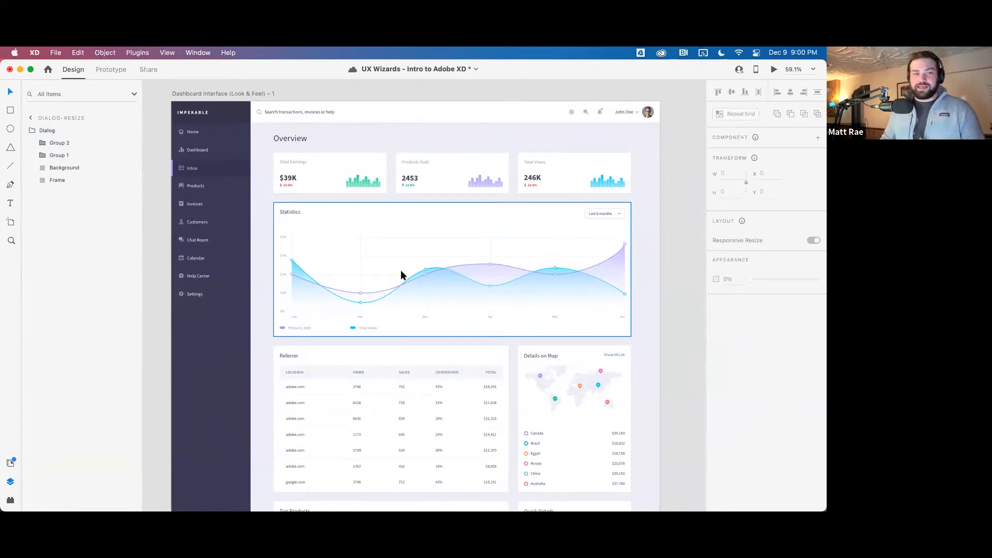
{"action": "left_click", "coordinate": [448, 162]}
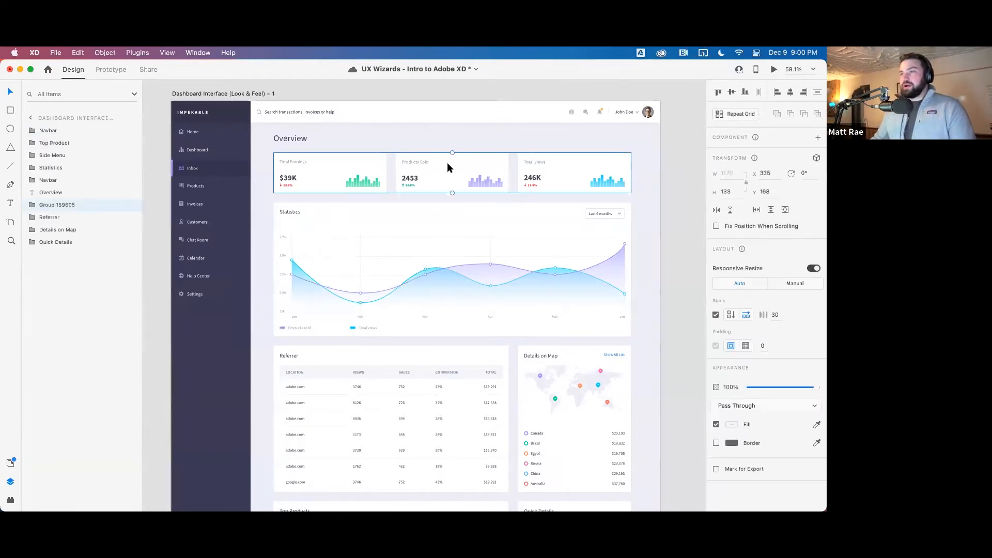
{"action": "double_click", "coordinate": [553, 169]}
{"action": "left_click_drag", "start_coordinate": [563, 172], "coordinate": [335, 172]}
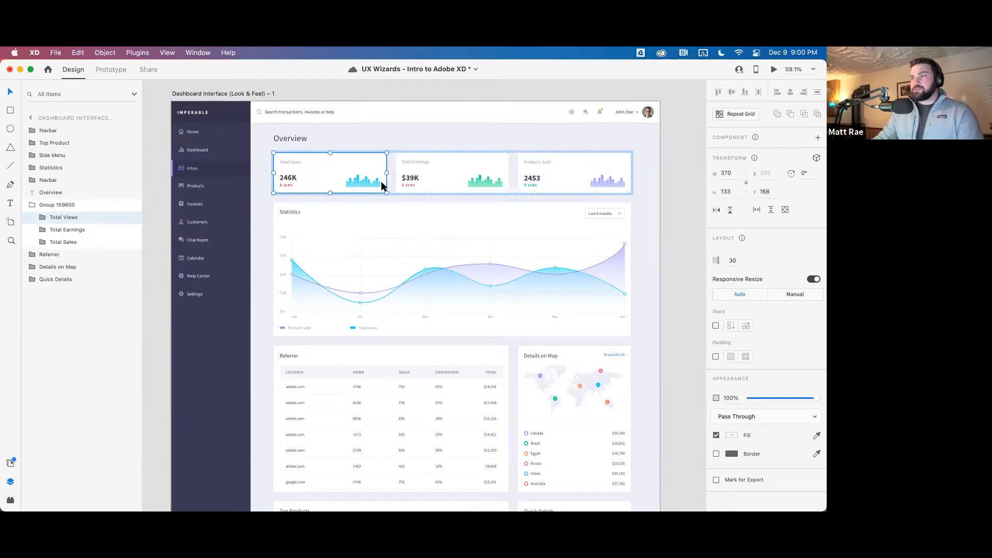
Try setting the height of the three statistic cards to 80, undo the change and deselect them
{"action": "left_click", "coordinate": [438, 177], "text": "shift"}
{"action": "left_click", "coordinate": [534, 178], "text": "shift"}
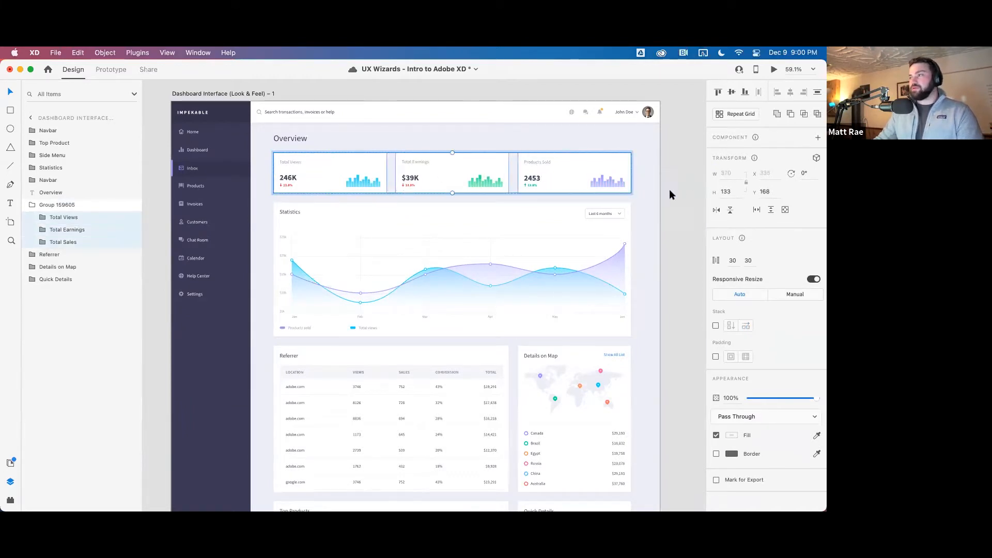
{"action": "left_click", "coordinate": [727, 191]}
{"action": "type", "text": "80"}
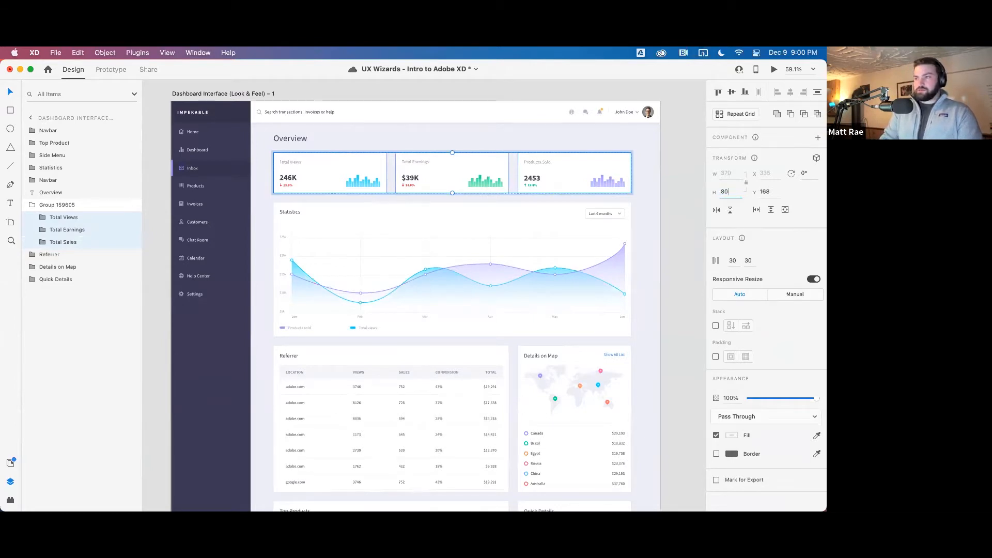
{"action": "key", "text": "Return"}
{"action": "key", "text": "super+z"}
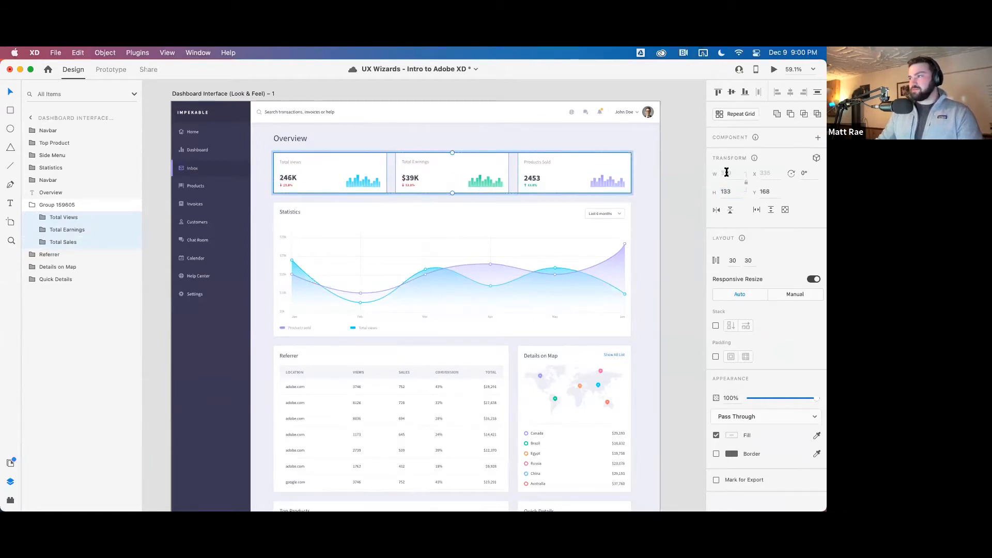
{"action": "left_click", "coordinate": [681, 175]}
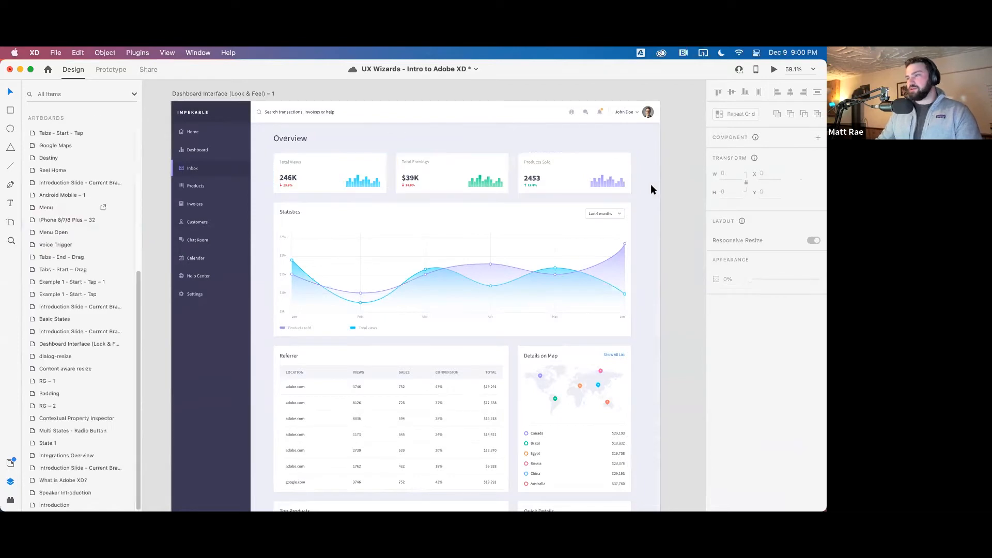
Select the Statistics chart card on the dashboard and hide the list of layers
{"action": "scroll", "coordinate": [639, 250], "scroll_direction": "down", "scroll_amount": 3}
{"action": "left_click", "coordinate": [405, 171]}
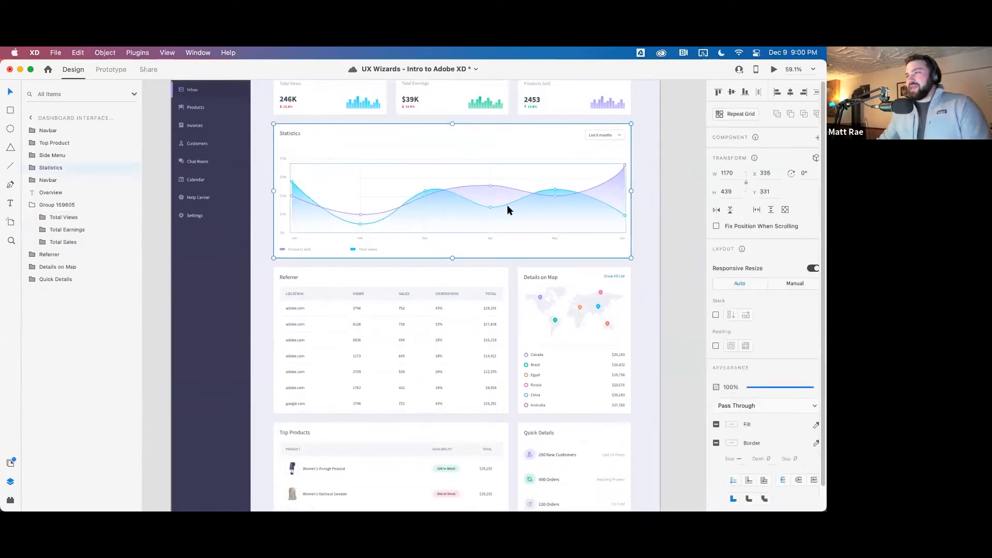
{"action": "left_click", "coordinate": [568, 328]}
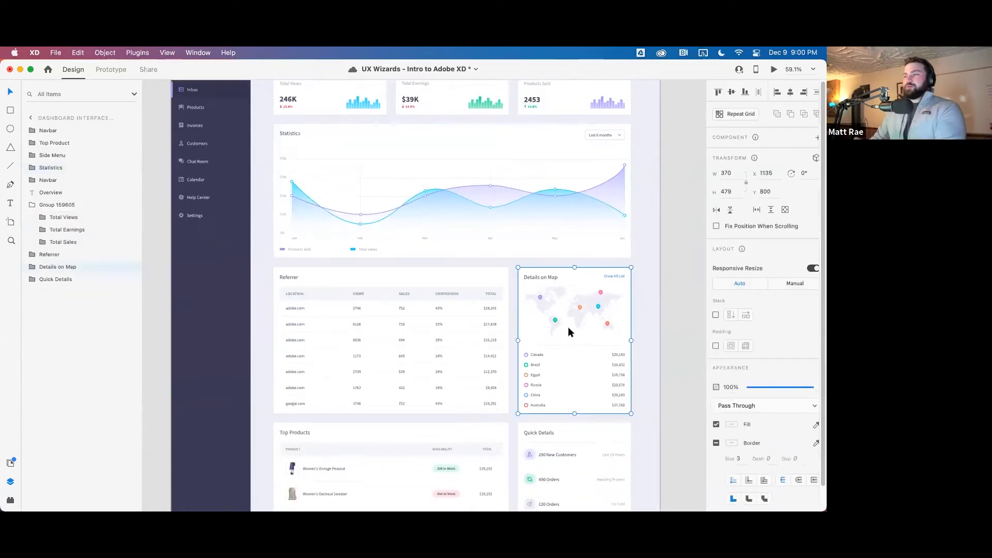
{"action": "left_click", "coordinate": [563, 170]}
{"action": "scroll", "coordinate": [544, 204], "scroll_direction": "up", "scroll_amount": 5}
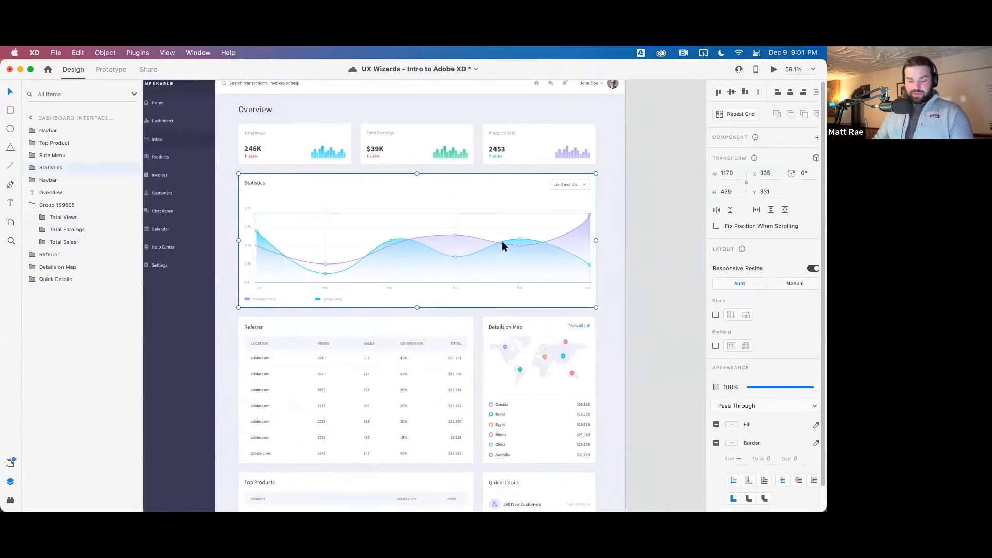
{"action": "left_click", "coordinate": [11, 463]}
{"action": "left_click", "coordinate": [11, 463]}
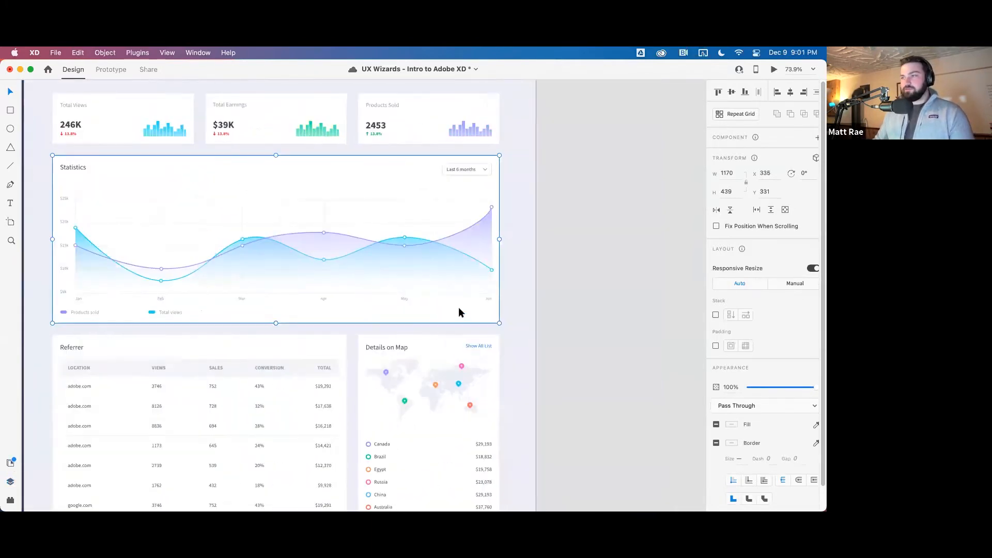
Save the document and narrow the Statistics card to a width of 770
{"action": "scroll", "coordinate": [457, 307], "scroll_direction": "left", "scroll_amount": 4}
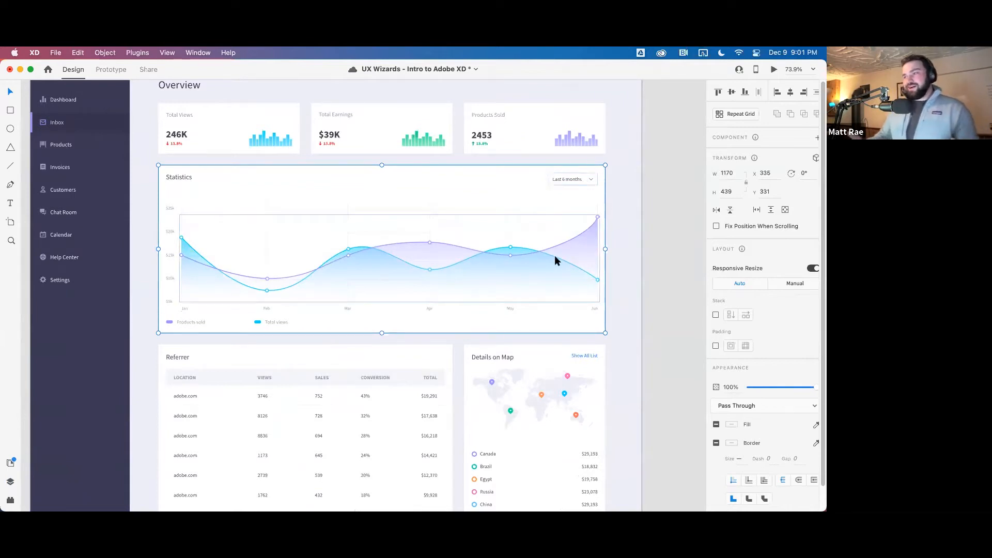
{"action": "key", "text": "super+s"}
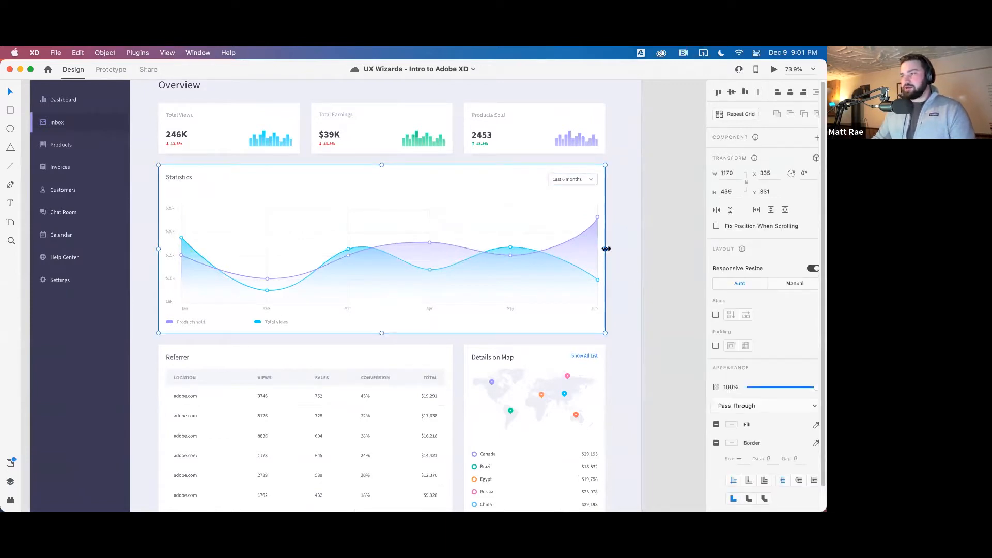
{"action": "left_click_drag", "start_coordinate": [605, 249], "coordinate": [453, 250]}
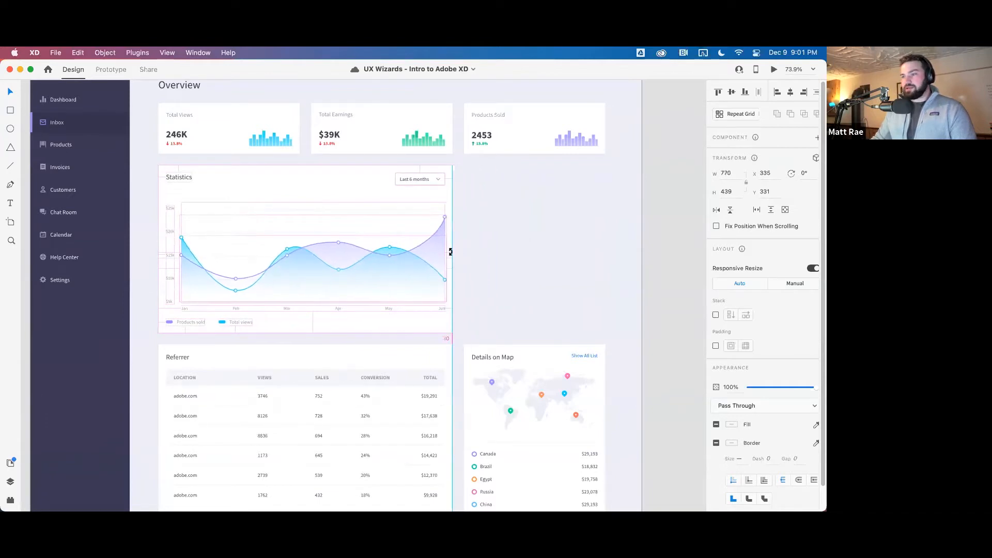
Move the Details on Map card up beside the Statistics card and shorten it to a height of 439
{"action": "left_click", "coordinate": [531, 356]}
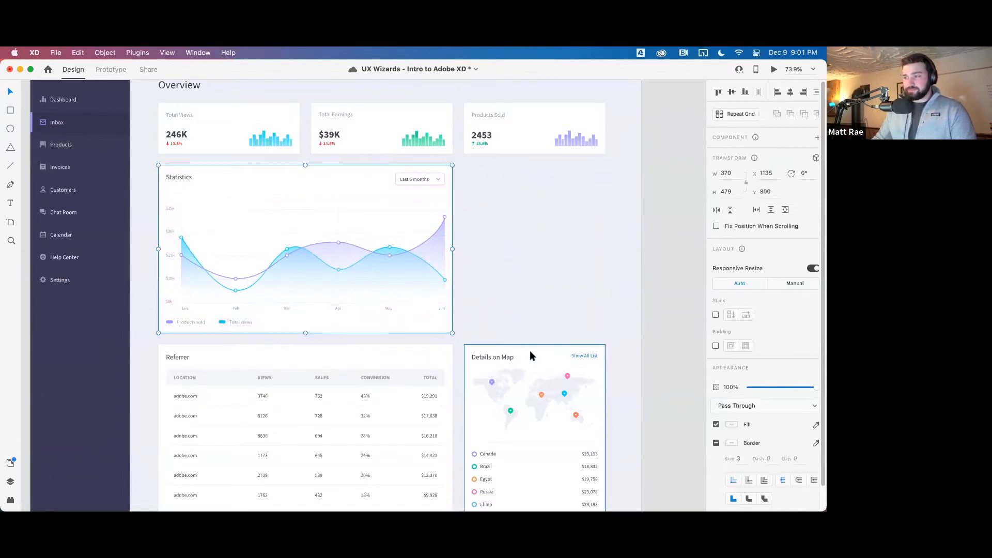
{"action": "left_click_drag", "start_coordinate": [530, 351], "coordinate": [514, 174]}
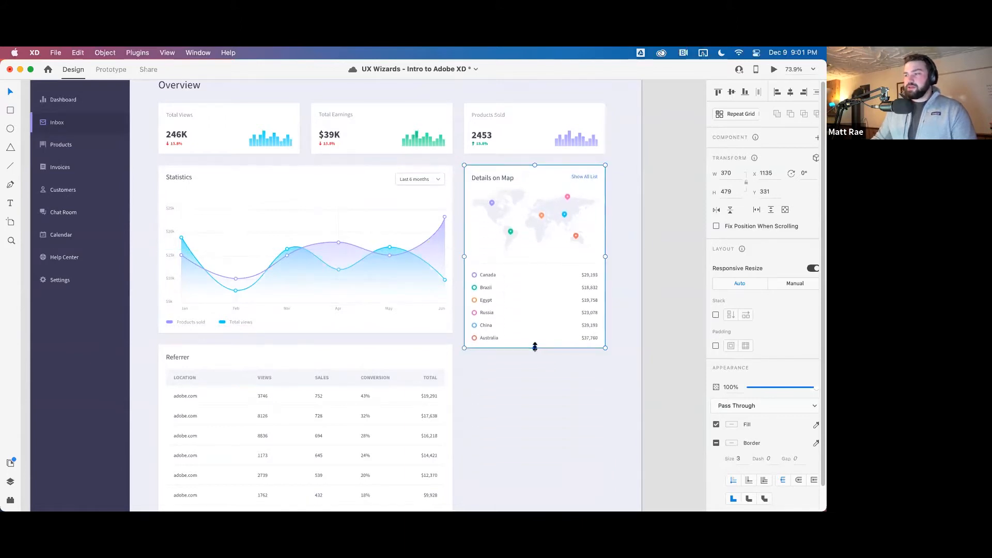
{"action": "left_click_drag", "start_coordinate": [534, 347], "coordinate": [533, 334]}
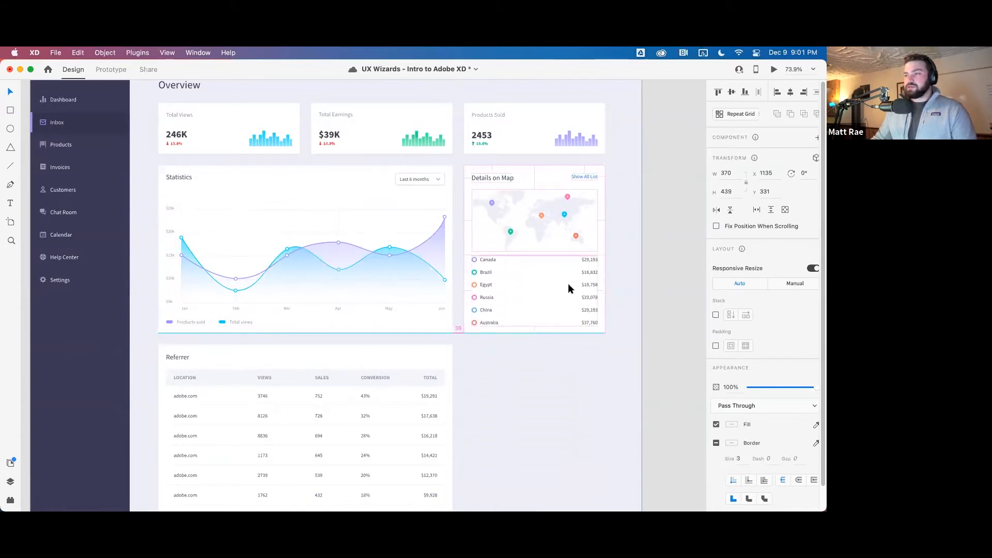
Widen the Referrer table card to 1170 so it spans beneath the Statistics and Details on Map cards
{"action": "left_click", "coordinate": [427, 397]}
{"action": "scroll", "coordinate": [492, 402], "scroll_direction": "down", "scroll_amount": 5}
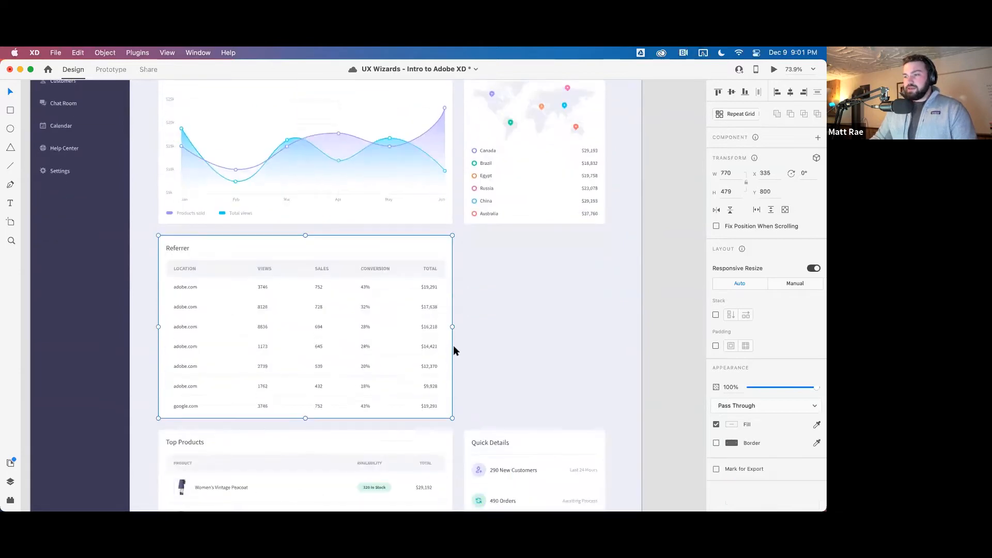
{"action": "left_click_drag", "start_coordinate": [451, 326], "coordinate": [603, 318]}
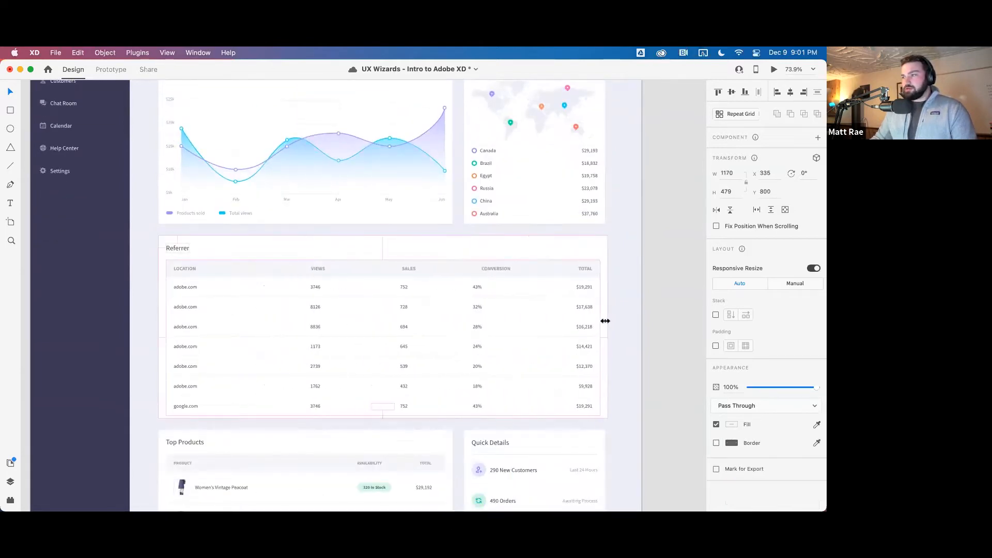
{"action": "left_click", "coordinate": [622, 312]}
{"action": "scroll", "coordinate": [621, 312], "scroll_direction": "up", "scroll_amount": 3}
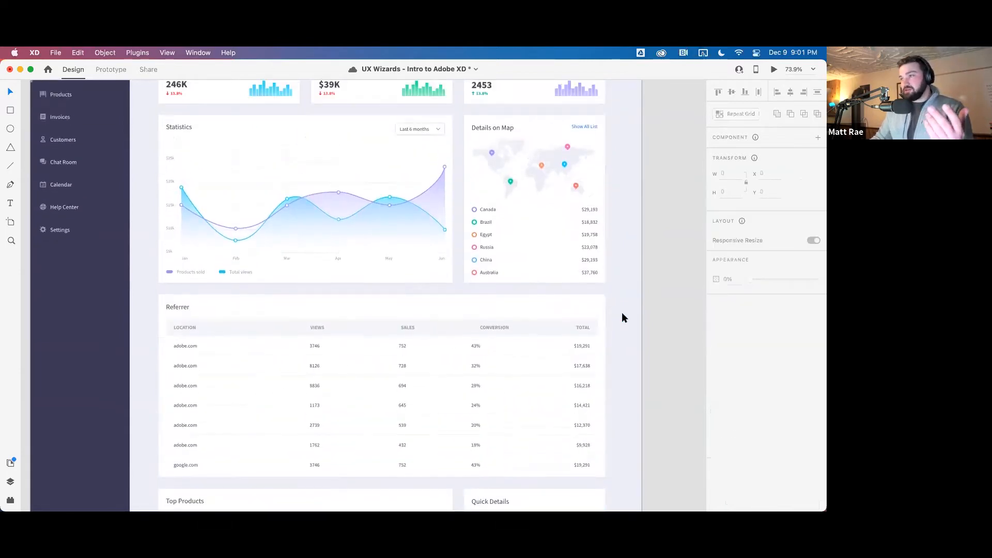
Go to the State 1, Multi States and Basic States artboards and save the document
{"action": "scroll", "coordinate": [604, 372], "scroll_direction": "right", "scroll_amount": 3}
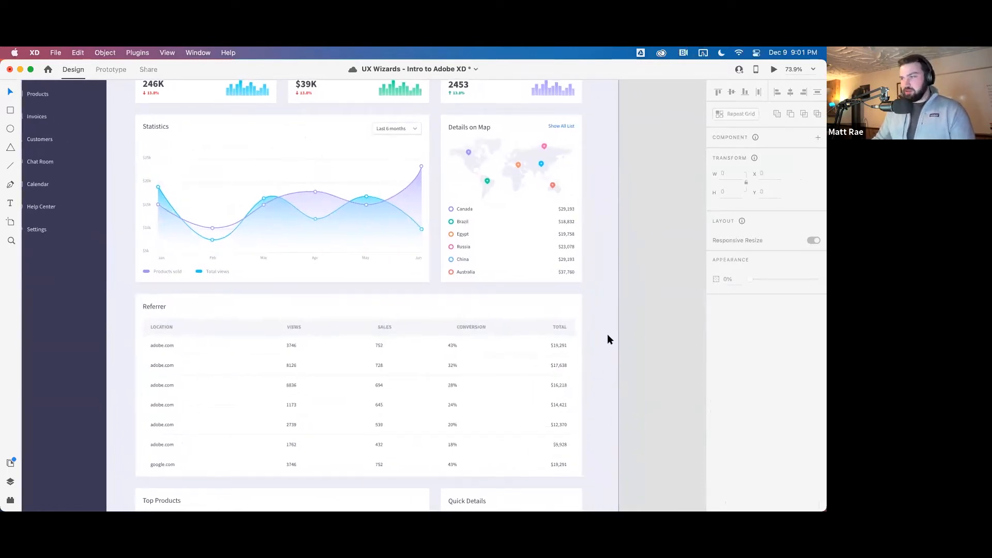
{"action": "scroll", "coordinate": [606, 334], "scroll_direction": "down", "scroll_amount": 5}
{"action": "scroll", "coordinate": [642, 332], "scroll_direction": "right", "scroll_amount": 5}
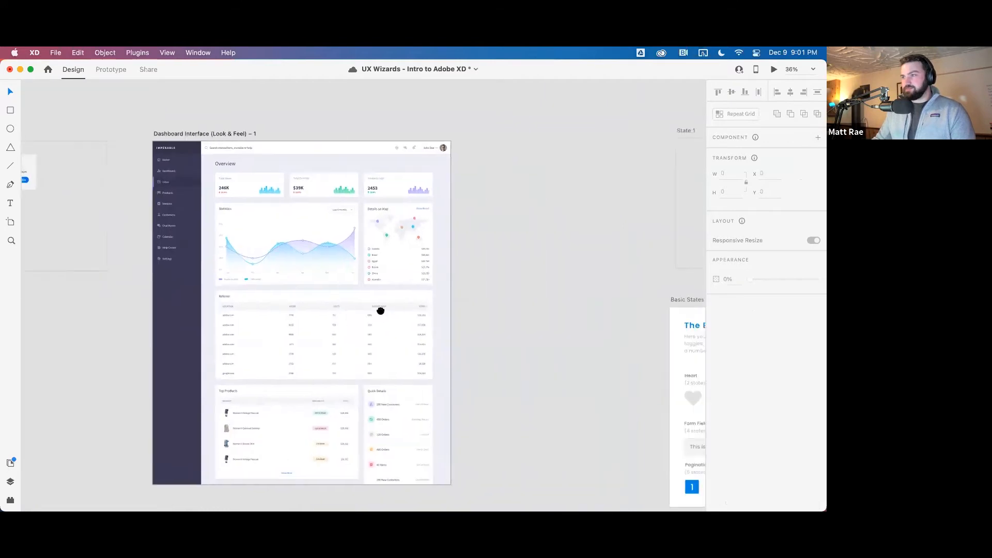
{"action": "scroll", "coordinate": [380, 311], "scroll_direction": "right", "scroll_amount": 10}
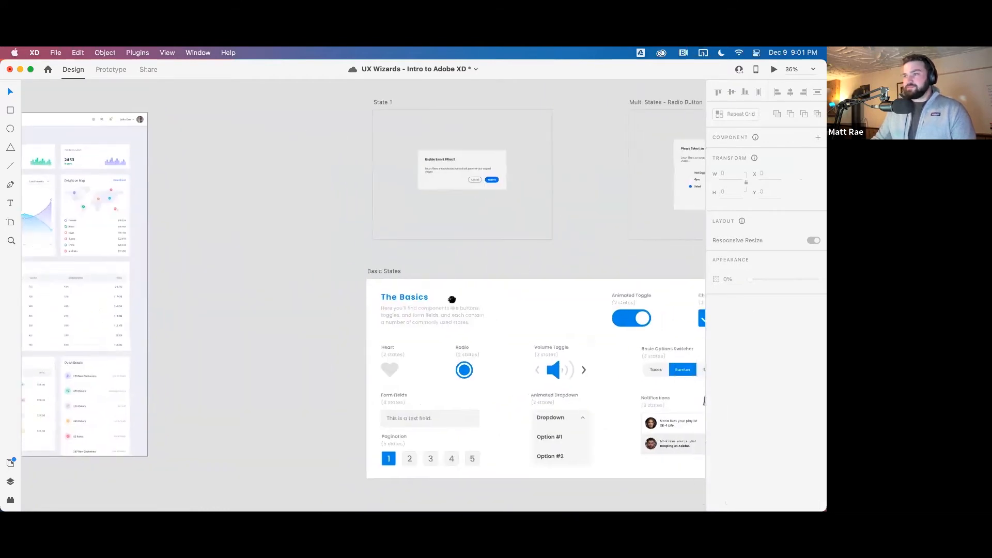
{"action": "scroll", "coordinate": [451, 299], "scroll_direction": "right", "scroll_amount": 7}
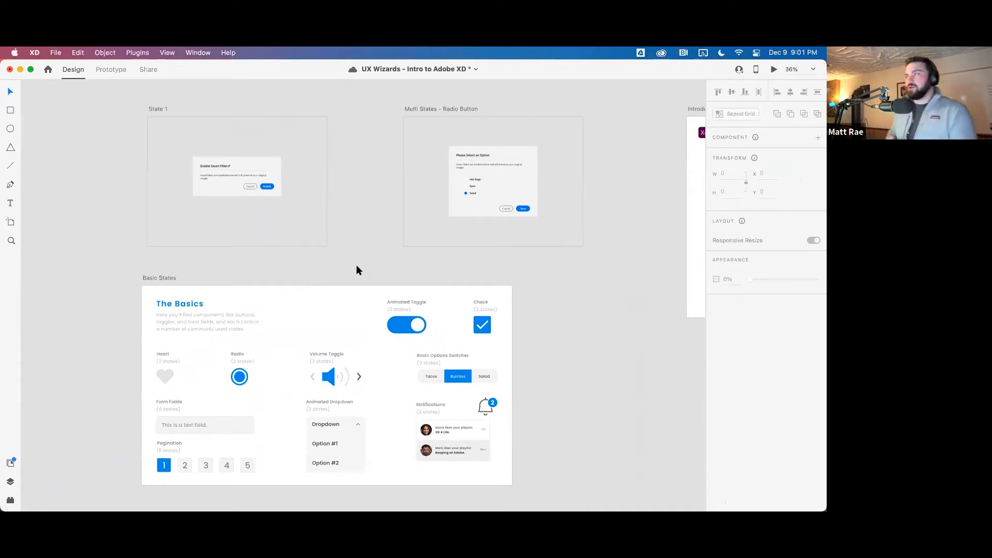
{"action": "key", "text": "super+s"}
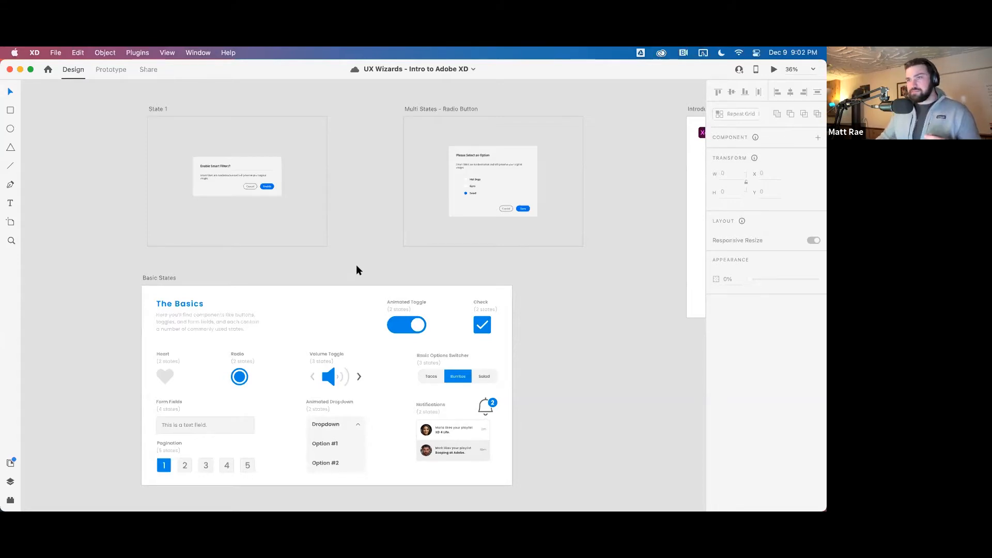
Select the Enable button component inside the State 1 dialog to inspect its component states
{"action": "left_click", "coordinate": [261, 170]}
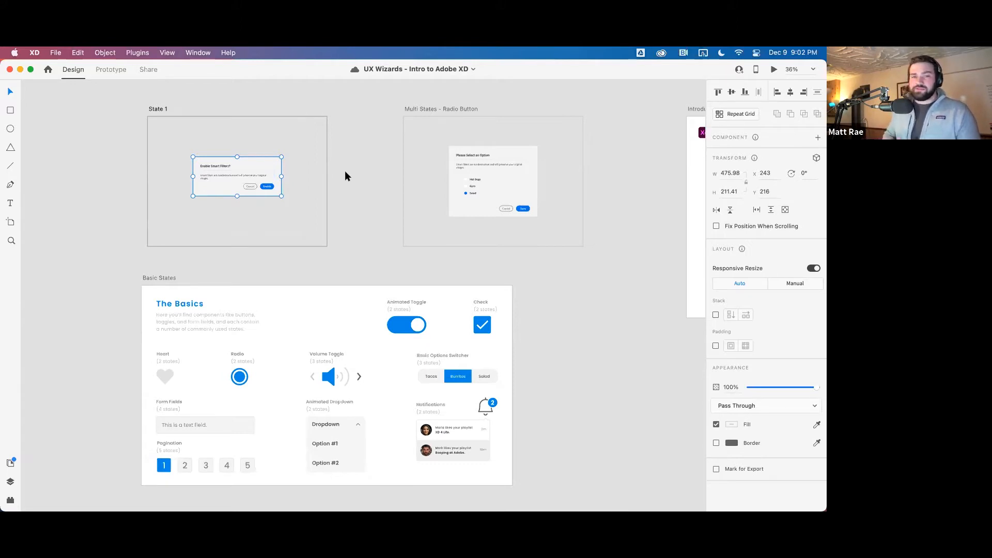
{"action": "key", "text": "z"}
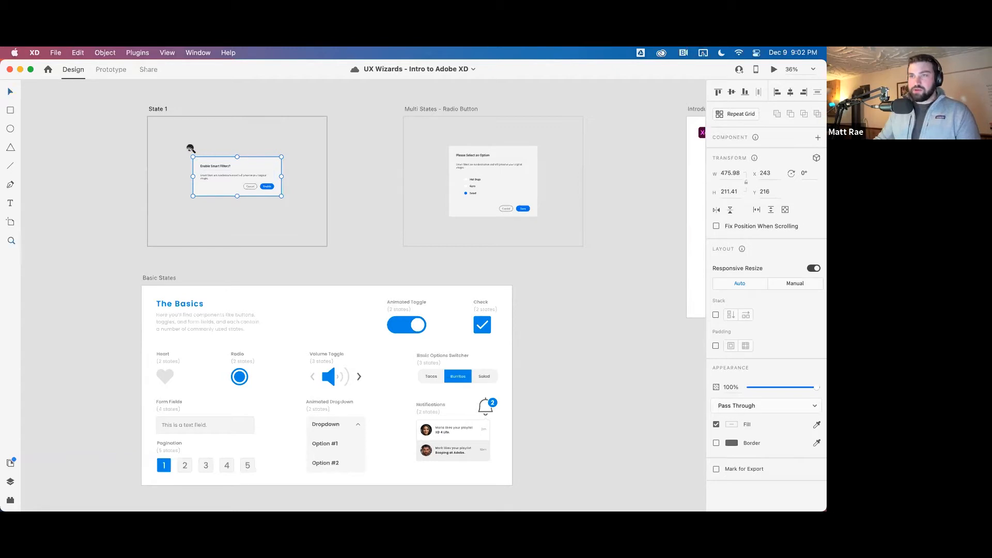
{"action": "left_click_drag", "start_coordinate": [140, 107], "coordinate": [334, 255]}
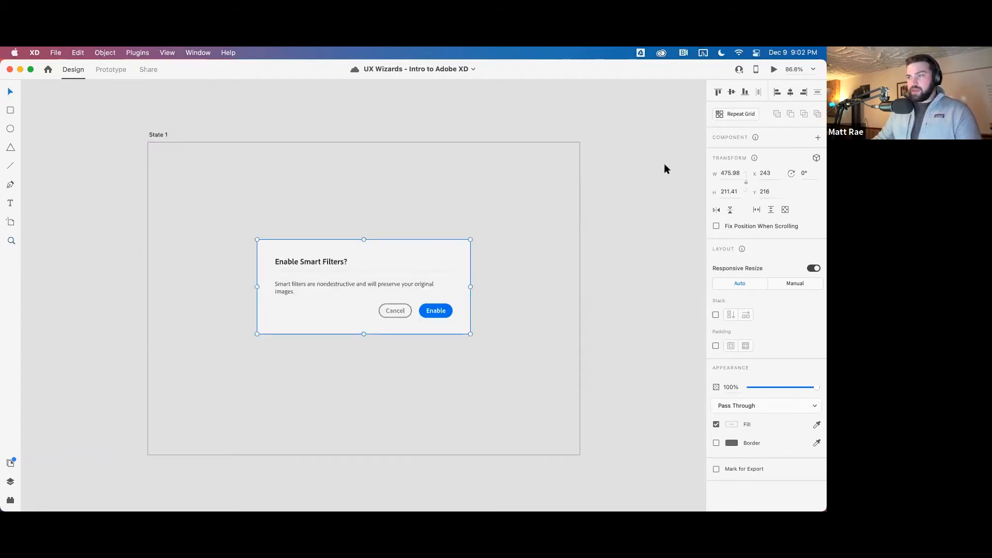
{"action": "double_click", "coordinate": [435, 310]}
{"action": "key", "text": "Escape"}
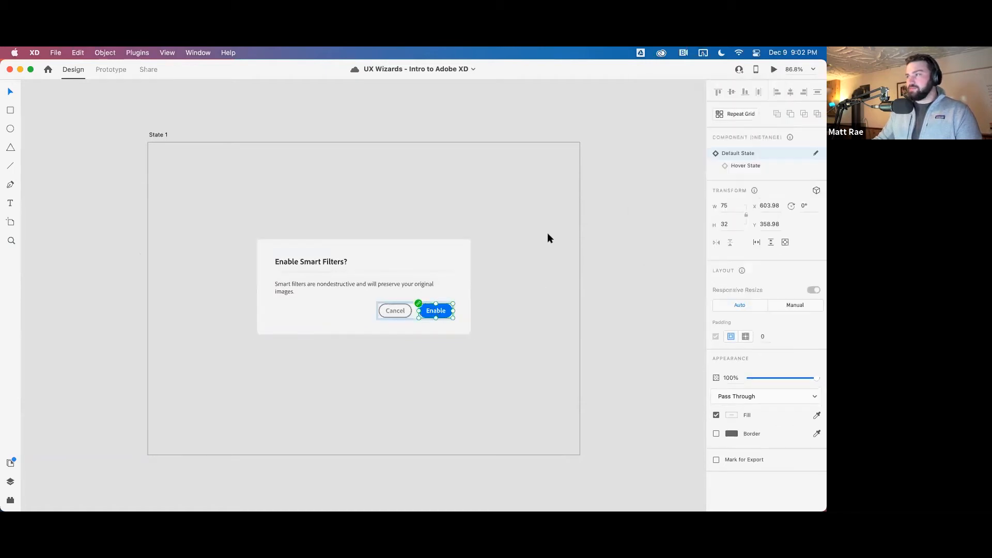
Preview the State 1 artboard to check its dialog buttons, close the preview and deselect the artboard
{"action": "left_click", "coordinate": [413, 193]}
{"action": "left_click", "coordinate": [166, 135]}
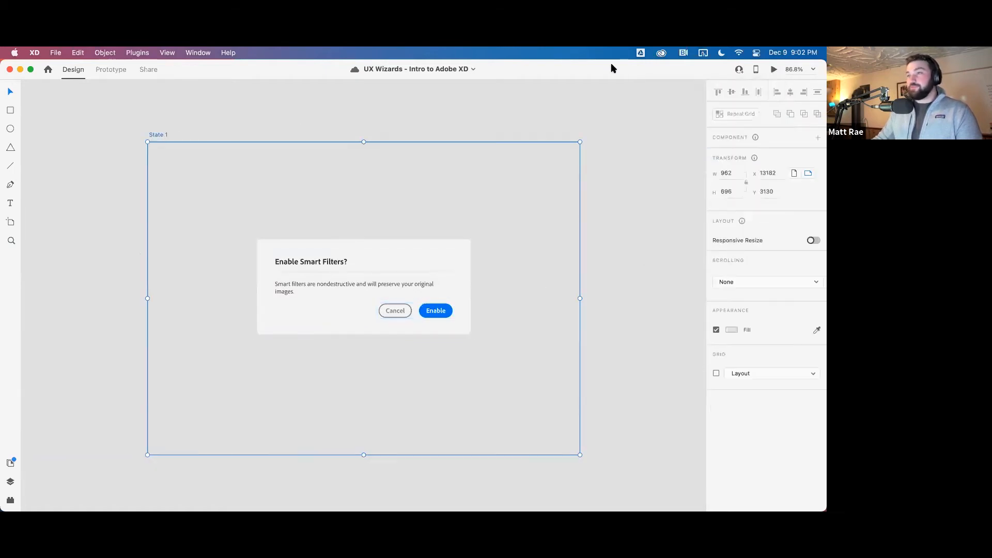
{"action": "left_click", "coordinate": [773, 69]}
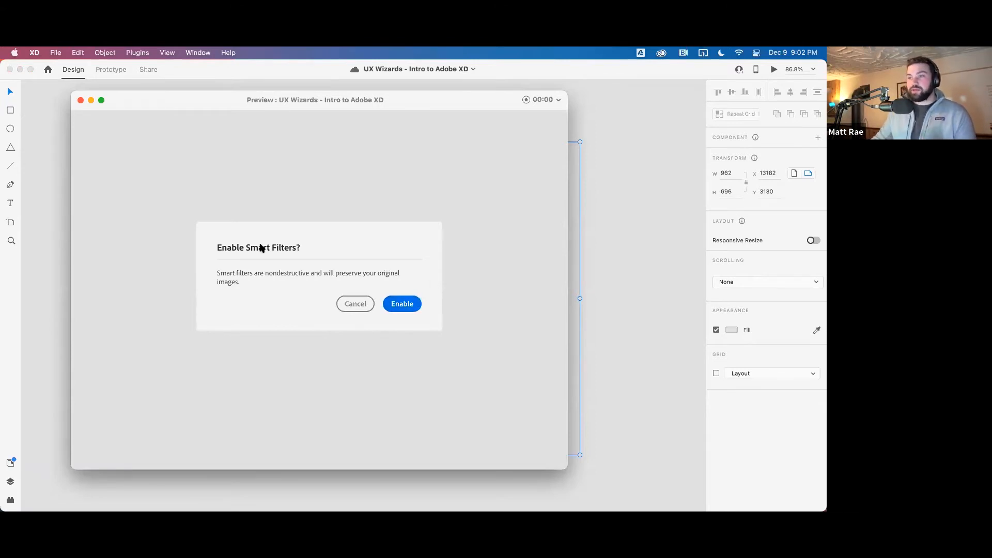
{"action": "left_click", "coordinate": [81, 101]}
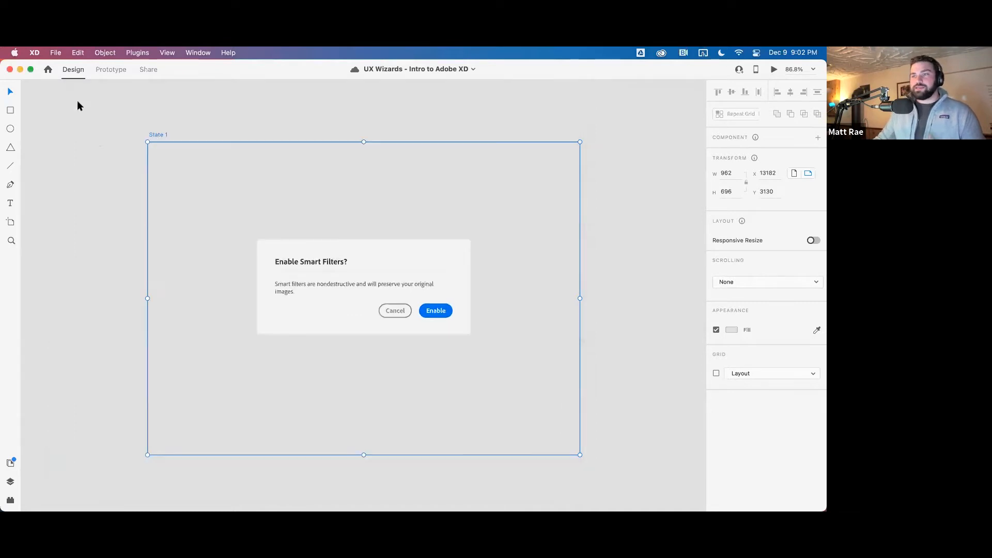
{"action": "left_click", "coordinate": [331, 117]}
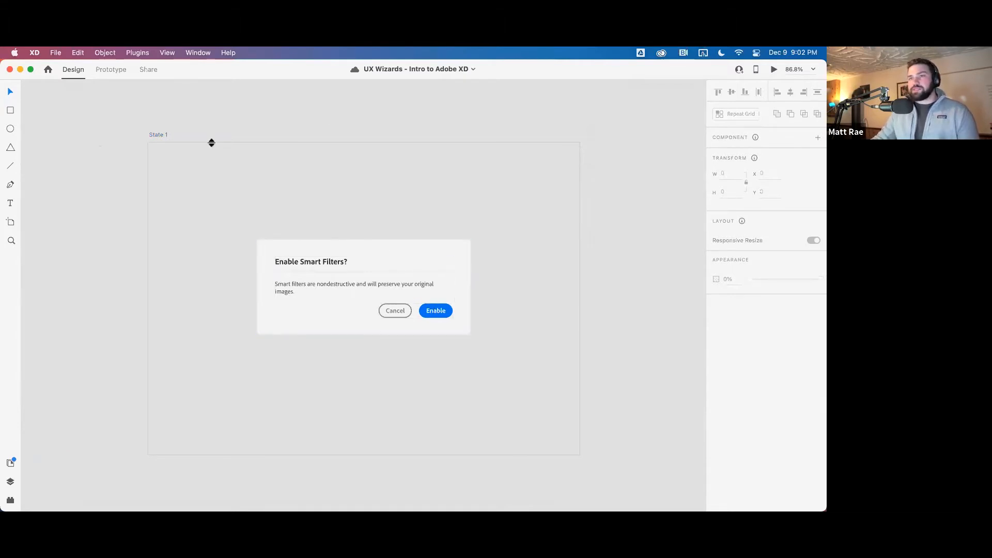
{"action": "mouse_move", "coordinate": [361, 230]}
{"action": "left_mouse_down"}
{"action": "mouse_move", "coordinate": [363, 215]}
{"action": "mouse_move", "coordinate": [365, 224]}
{"action": "left_mouse_up"}
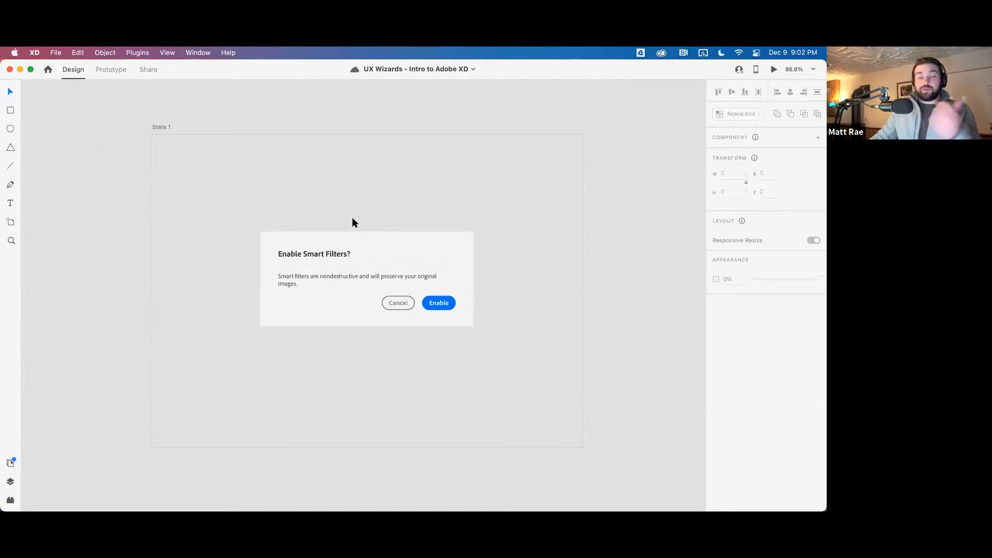
Select the Enable button in the State 1 dialog, show it in the layers list, and switch it to Hover State
{"action": "left_click", "coordinate": [169, 128]}
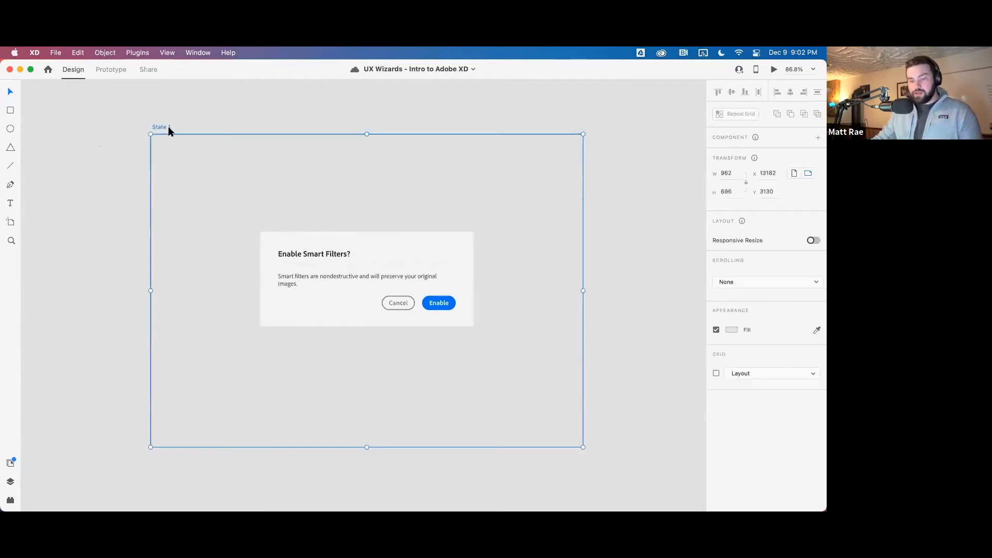
{"action": "scroll", "coordinate": [425, 255], "scroll_direction": "down", "scroll_amount": 3}
{"action": "scroll", "coordinate": [428, 265], "scroll_direction": "up", "scroll_amount": 5}
{"action": "left_click", "coordinate": [434, 298]}
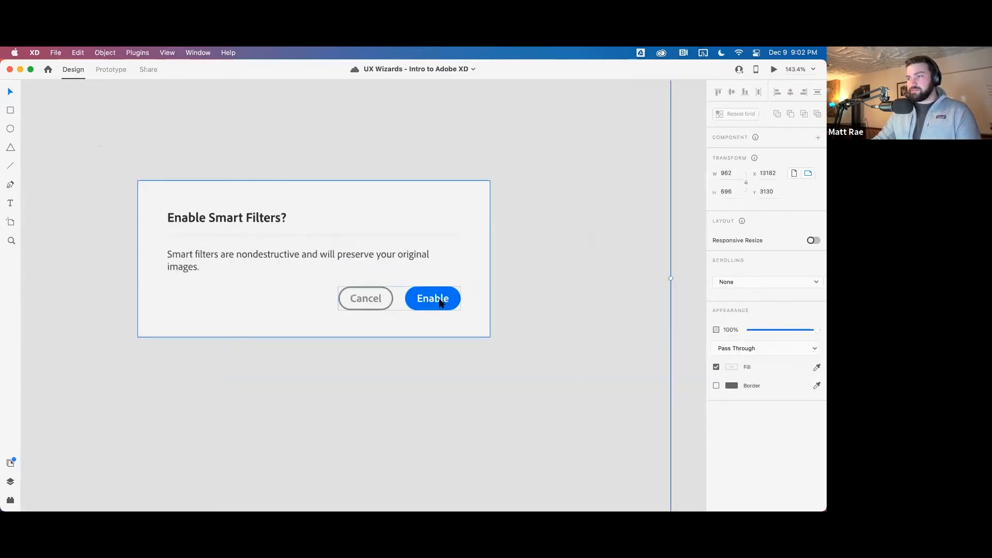
{"action": "double_click", "coordinate": [435, 298]}
{"action": "double_click", "coordinate": [441, 301]}
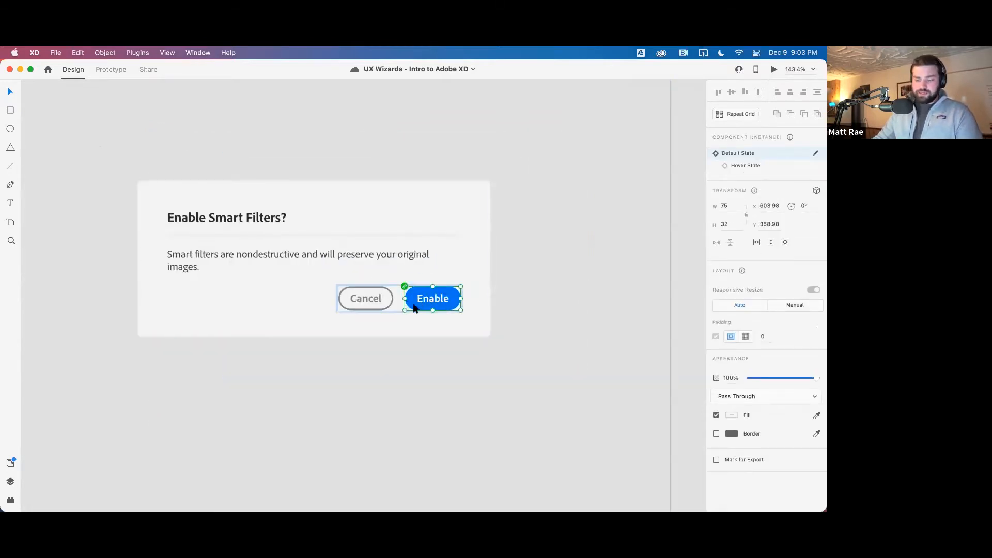
{"action": "key", "text": "super+y"}
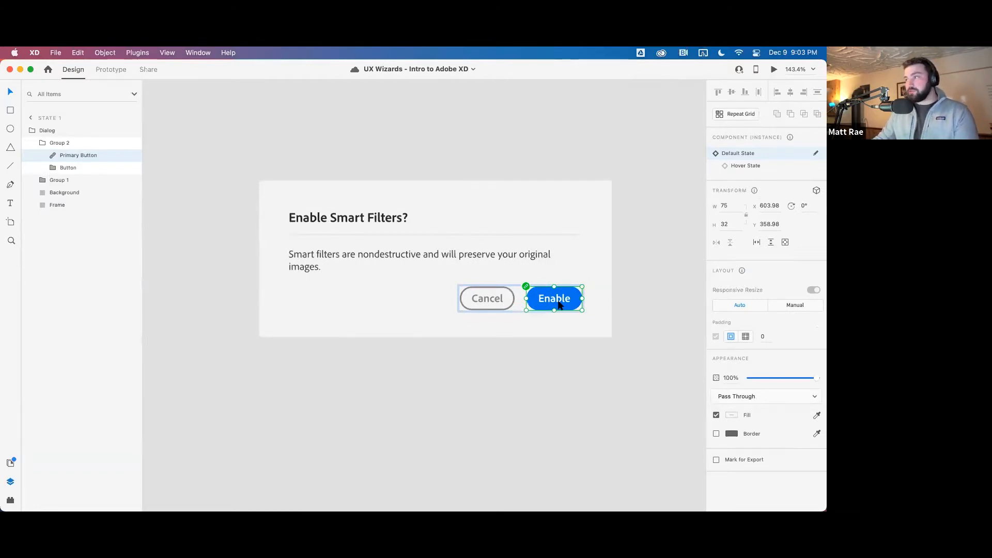
{"action": "left_click", "coordinate": [744, 166]}
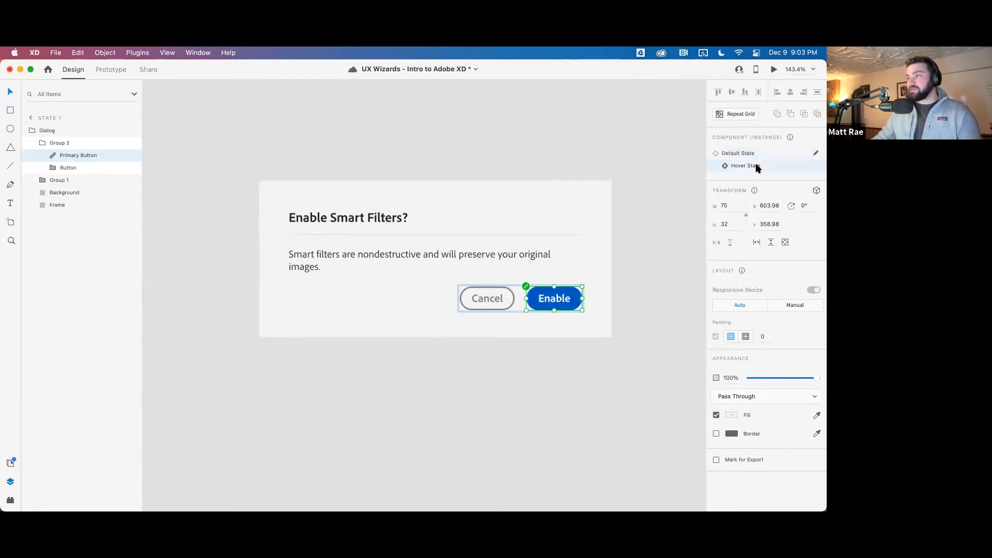
{"action": "left_click", "coordinate": [677, 253]}
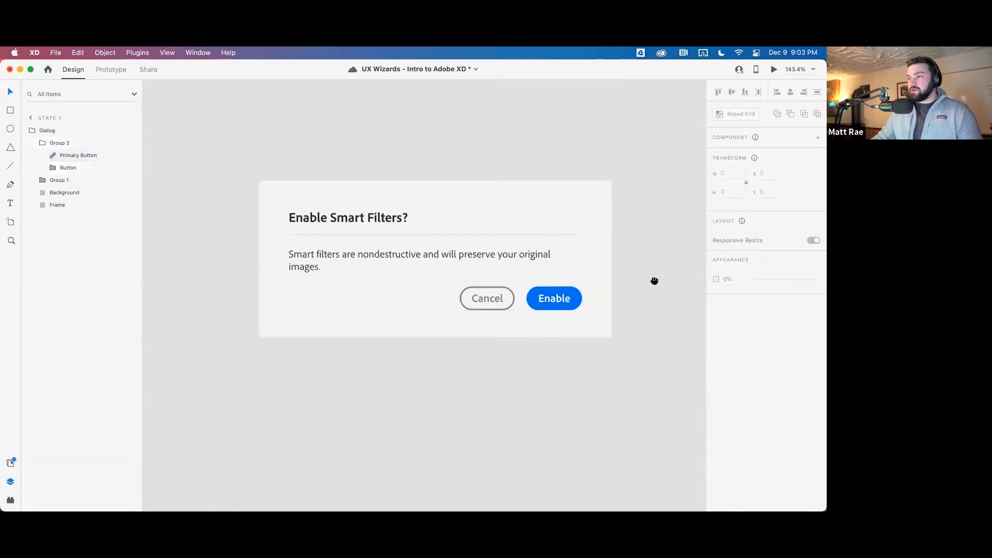
{"action": "scroll", "coordinate": [516, 299], "scroll_direction": "right", "scroll_amount": 2}
{"action": "left_click", "coordinate": [492, 300]}
{"action": "double_click", "coordinate": [492, 300]}
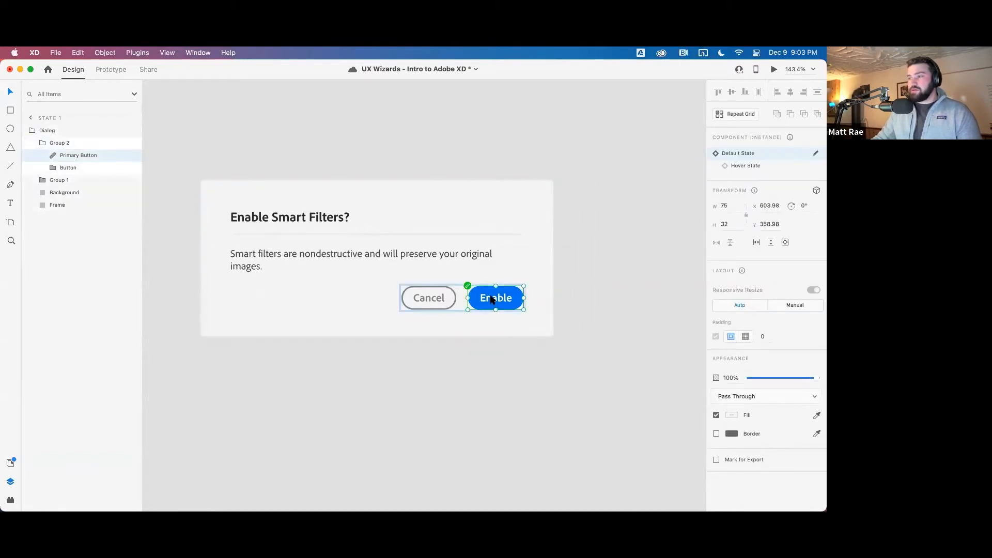
{"action": "right_click", "coordinate": [491, 301]}
{"action": "left_click", "coordinate": [596, 209]}
{"action": "left_click", "coordinate": [597, 206]}
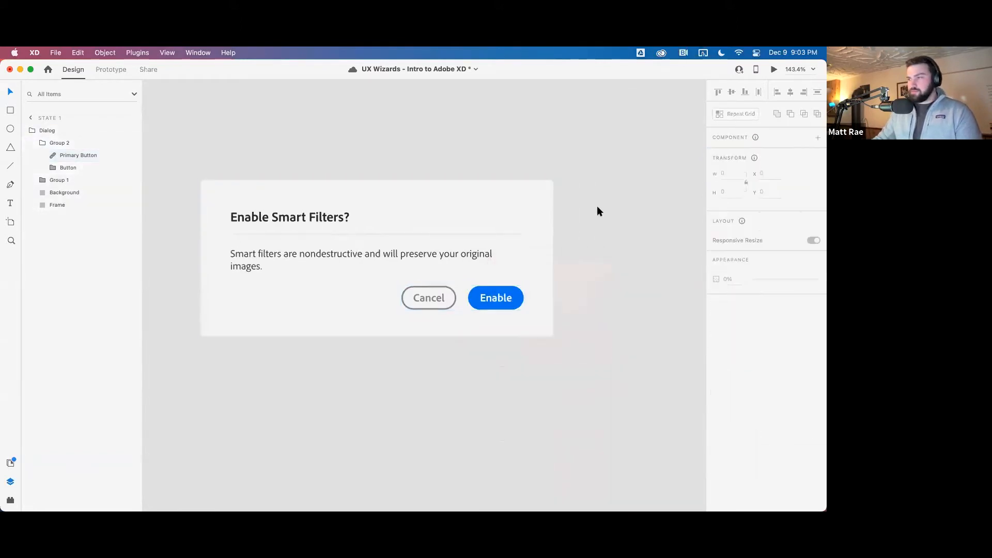
{"action": "left_click", "coordinate": [510, 295]}
{"action": "right_click", "coordinate": [512, 296]}
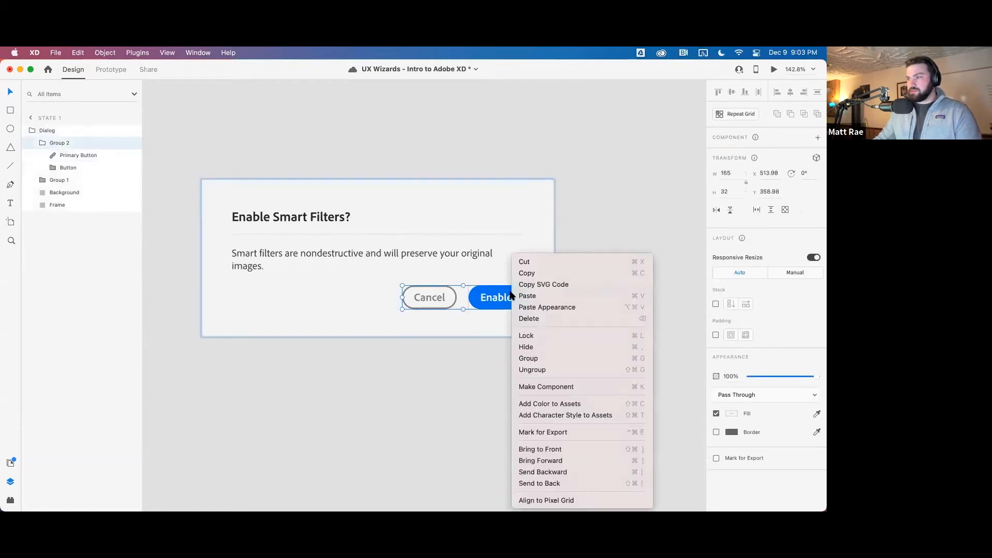
{"action": "left_click", "coordinate": [498, 300]}
{"action": "double_click", "coordinate": [498, 301]}
{"action": "right_click", "coordinate": [498, 302]}
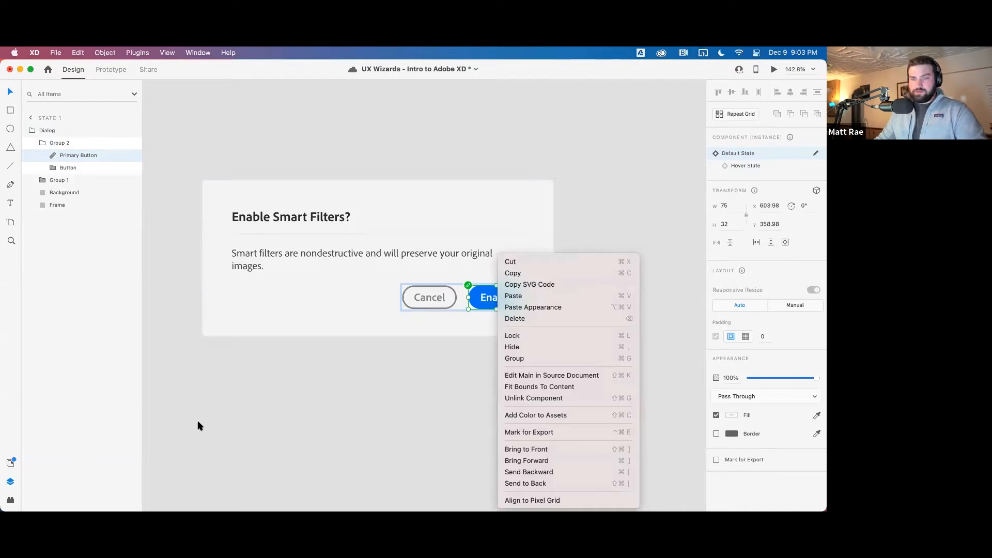
Show the document assets as a list and make the linked Primary Button component local
{"action": "left_click", "coordinate": [10, 461]}
{"action": "left_click", "coordinate": [66, 135]}
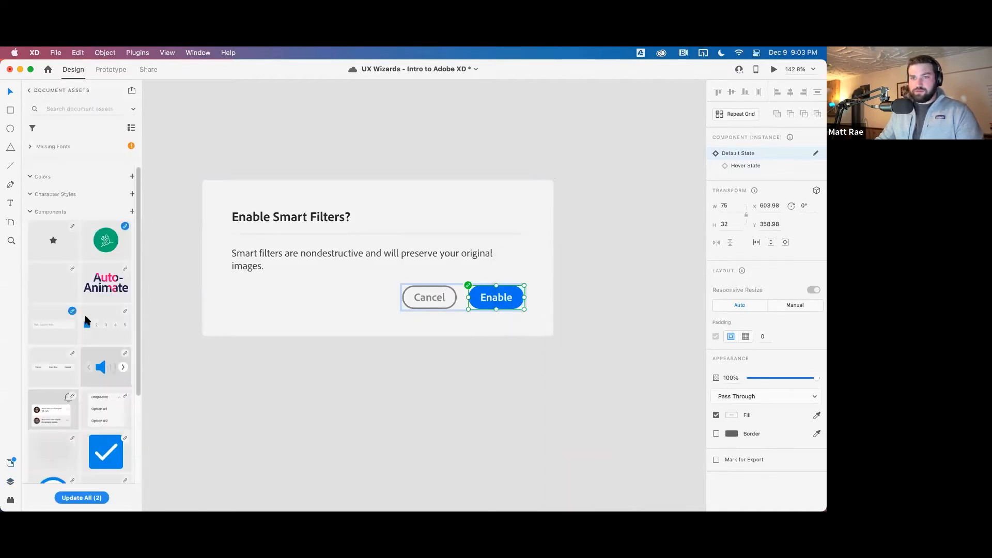
{"action": "left_click", "coordinate": [130, 129]}
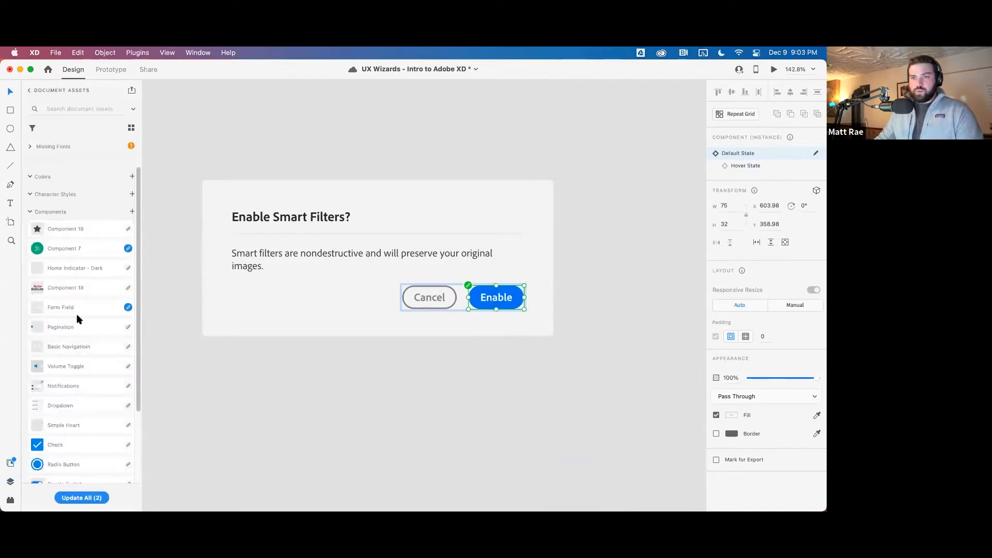
{"action": "scroll", "coordinate": [78, 321], "scroll_direction": "down", "scroll_amount": 3}
{"action": "scroll", "coordinate": [77, 320], "scroll_direction": "down", "scroll_amount": 1}
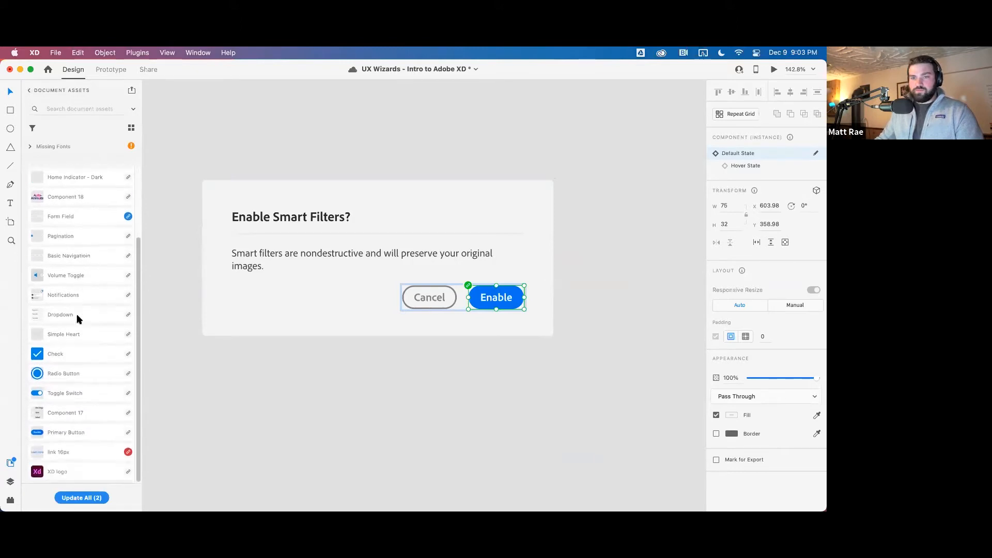
{"action": "right_click", "coordinate": [92, 432]}
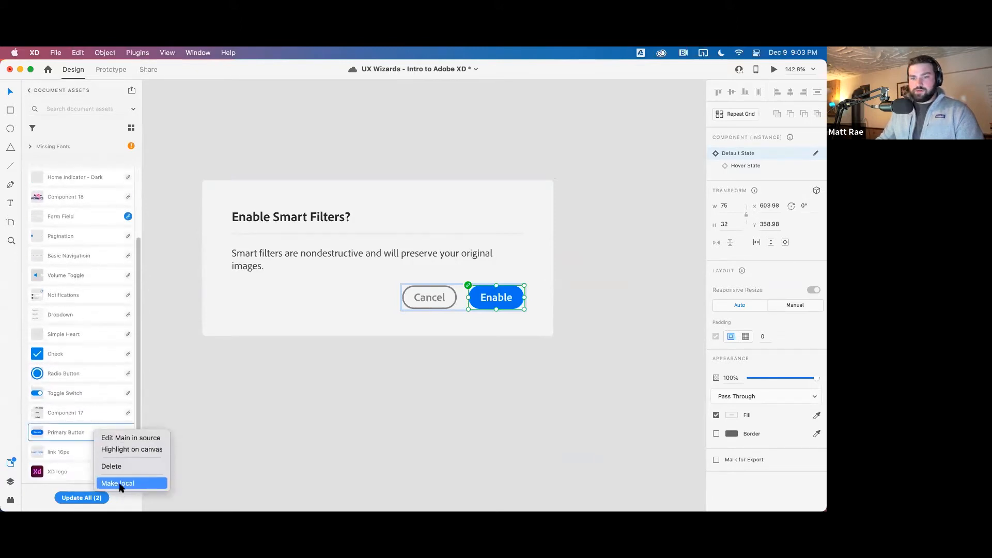
{"action": "left_click", "coordinate": [117, 483]}
Open the main component of the dialog's Enable button for editing
{"action": "double_click", "coordinate": [491, 307]}
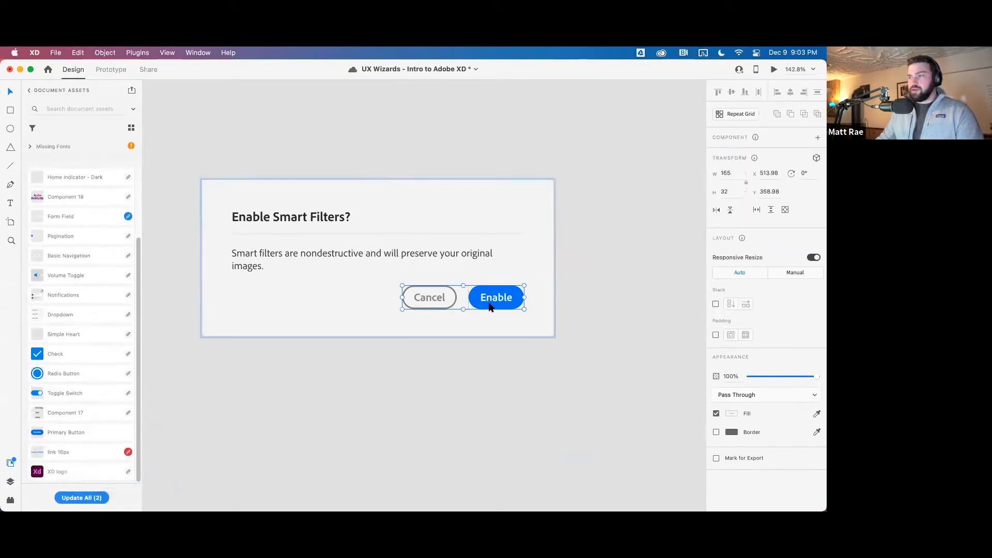
{"action": "right_click", "coordinate": [491, 307]}
{"action": "left_click", "coordinate": [524, 353]}
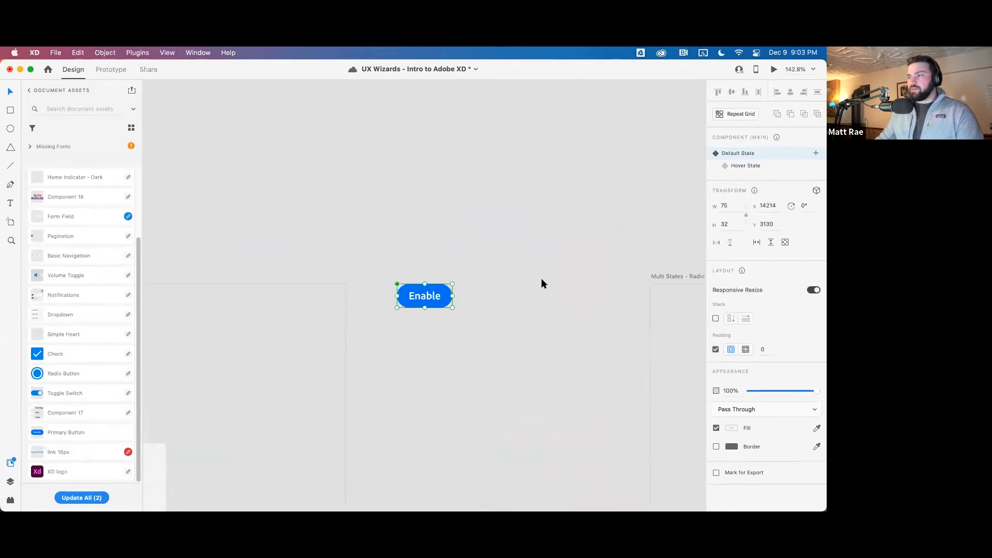
Compare the main Enable button's Default State and Hover State, and add a third state to the component
{"action": "left_click", "coordinate": [747, 166]}
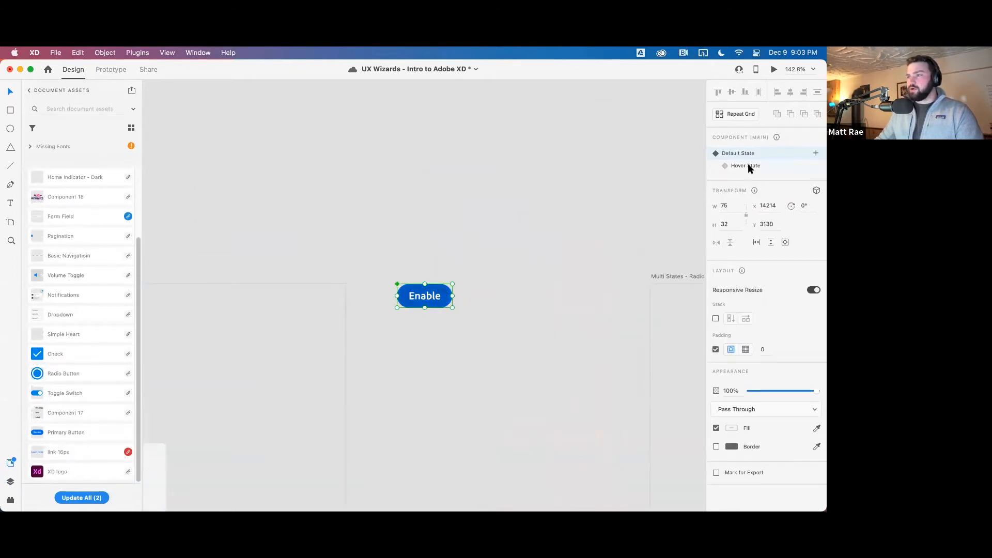
{"action": "left_click", "coordinate": [736, 153]}
{"action": "left_click", "coordinate": [744, 165]}
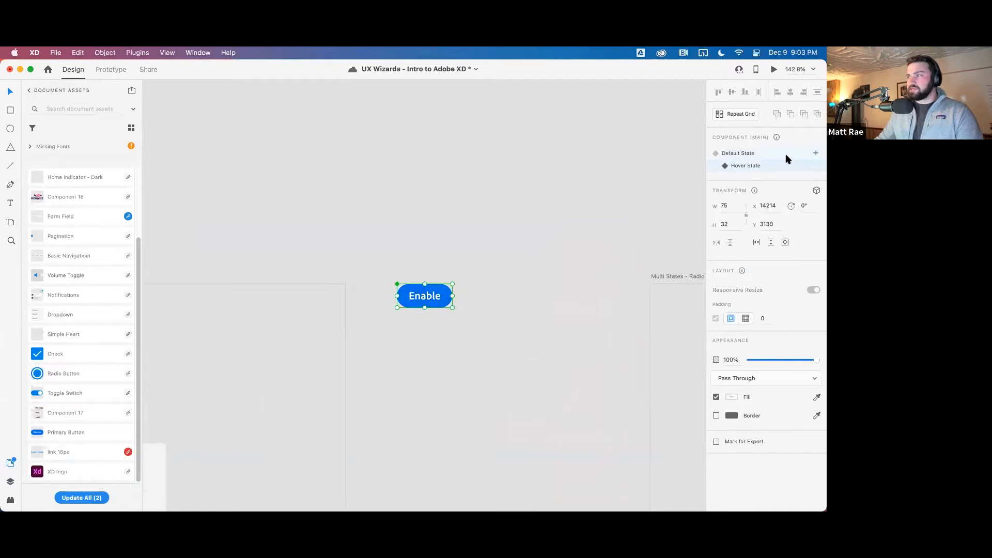
{"action": "left_click", "coordinate": [815, 153]}
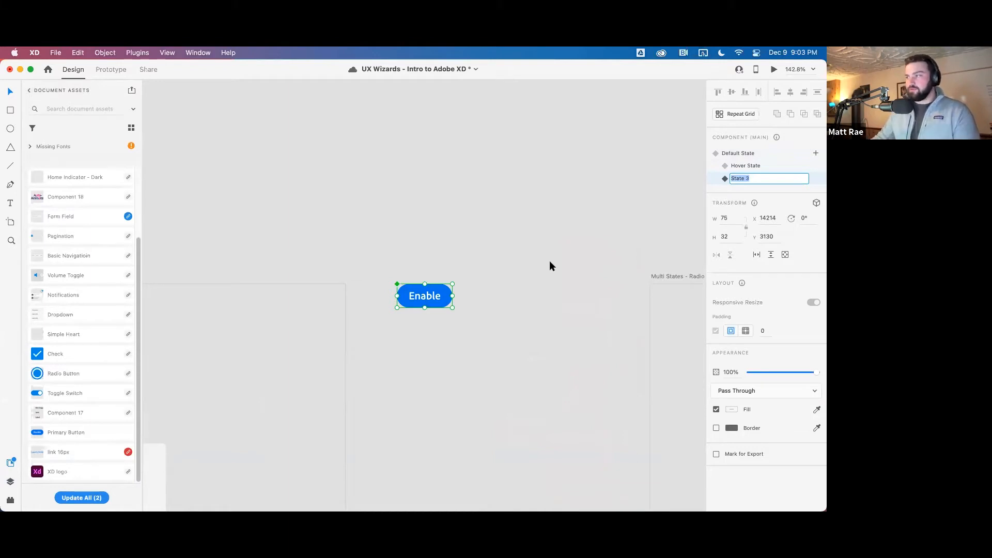
{"action": "left_click", "coordinate": [571, 302]}
Go to the Multi States - Radio Button artboard and select the radio options component to inspect its states
{"action": "scroll", "coordinate": [592, 342], "scroll_direction": "left", "scroll_amount": 10}
{"action": "scroll", "coordinate": [592, 342], "scroll_direction": "down", "scroll_amount": 7}
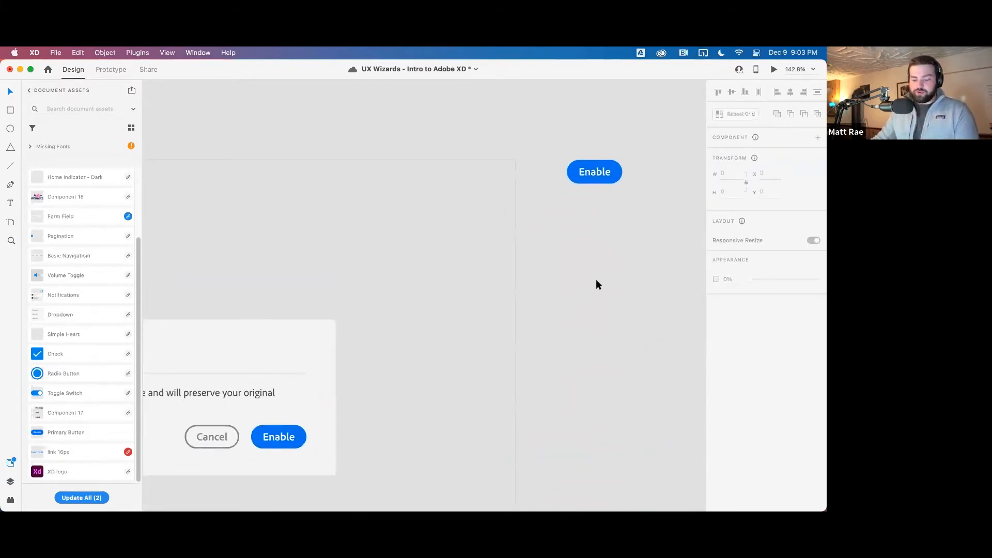
{"action": "scroll", "coordinate": [596, 281], "scroll_direction": "down", "scroll_amount": 3}
{"action": "left_click_drag", "start_coordinate": [616, 294], "coordinate": [233, 254]}
{"action": "left_click", "coordinate": [338, 279]}
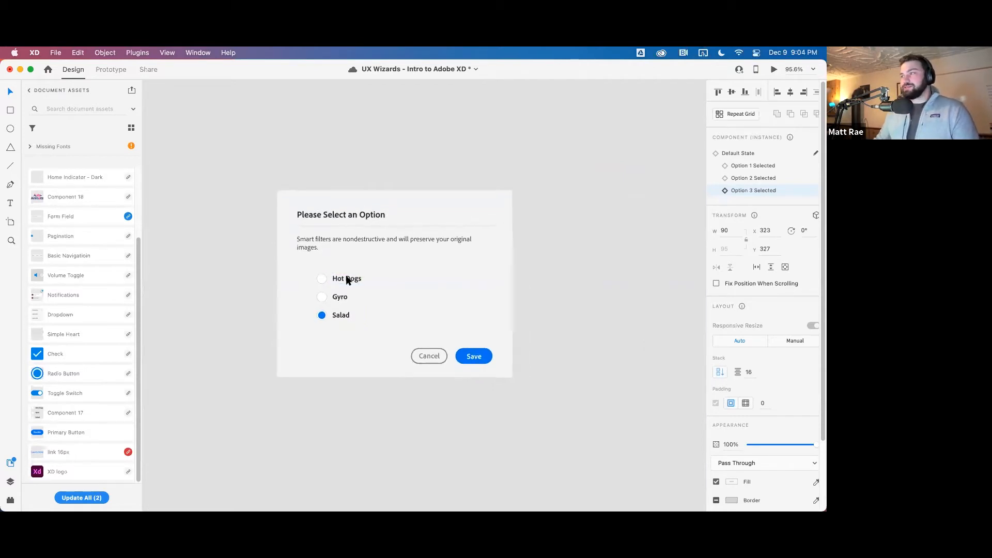
{"action": "scroll", "coordinate": [345, 278], "scroll_direction": "down", "scroll_amount": 5}
{"action": "scroll", "coordinate": [345, 279], "scroll_direction": "up", "scroll_amount": 4}
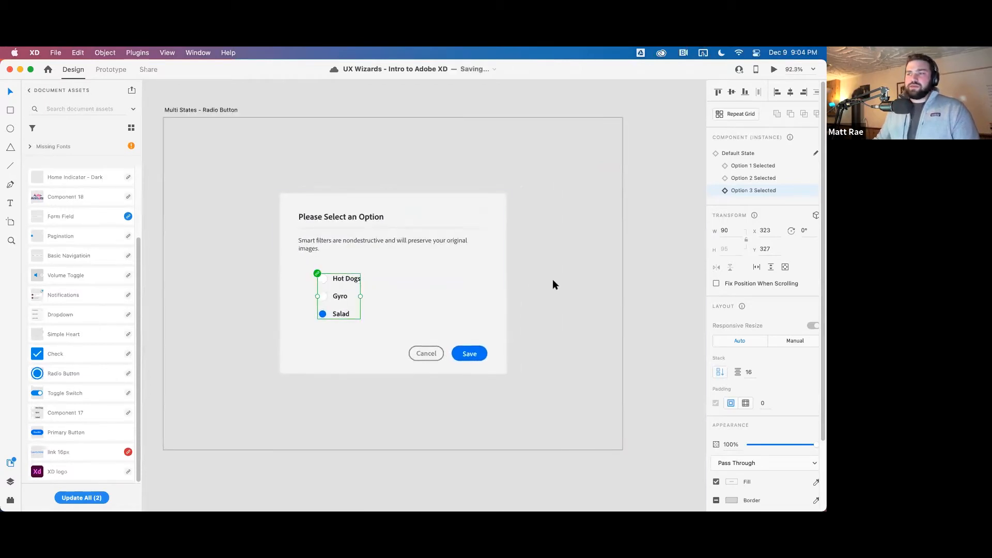
{"action": "scroll", "coordinate": [544, 292], "scroll_direction": "down", "scroll_amount": 4}
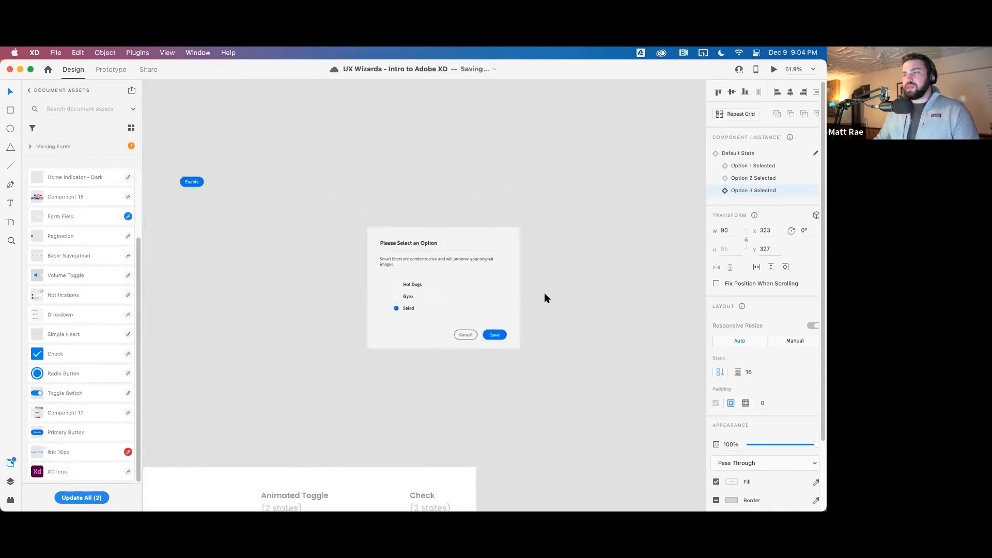
{"action": "scroll", "coordinate": [544, 282], "scroll_direction": "down", "scroll_amount": 1}
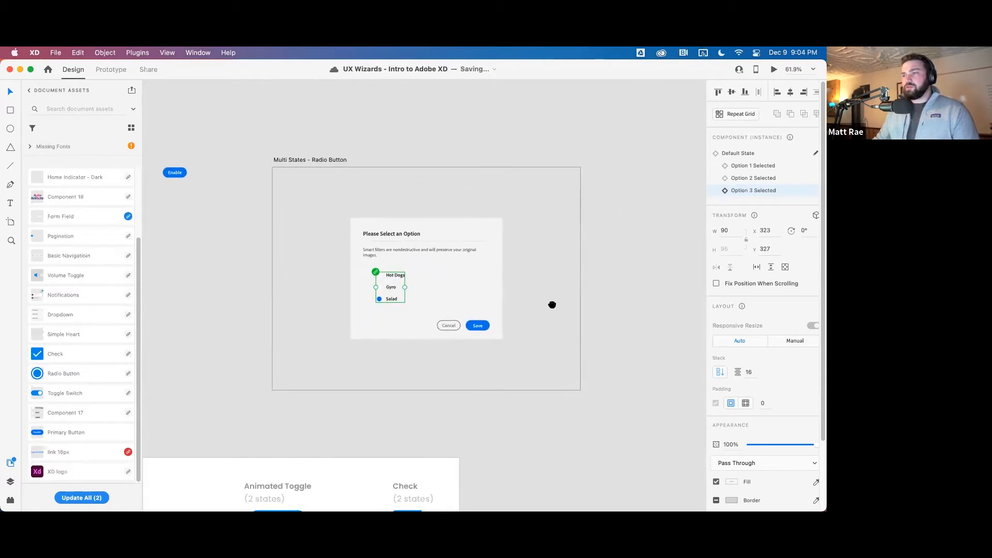
Preview the Multi States - Radio Button artboard, switch repeatedly between Hot Dogs, Gyro and Salad, and close the preview
{"action": "left_click", "coordinate": [317, 161]}
{"action": "left_click", "coordinate": [773, 69]}
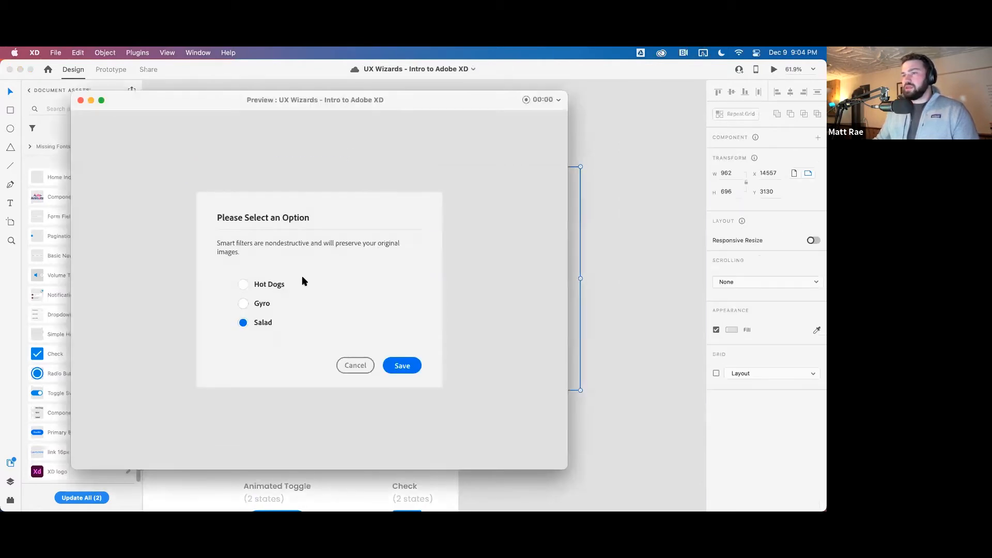
{"action": "left_click", "coordinate": [269, 285]}
{"action": "left_click", "coordinate": [265, 305]}
{"action": "left_click", "coordinate": [268, 284]}
{"action": "left_click", "coordinate": [264, 323]}
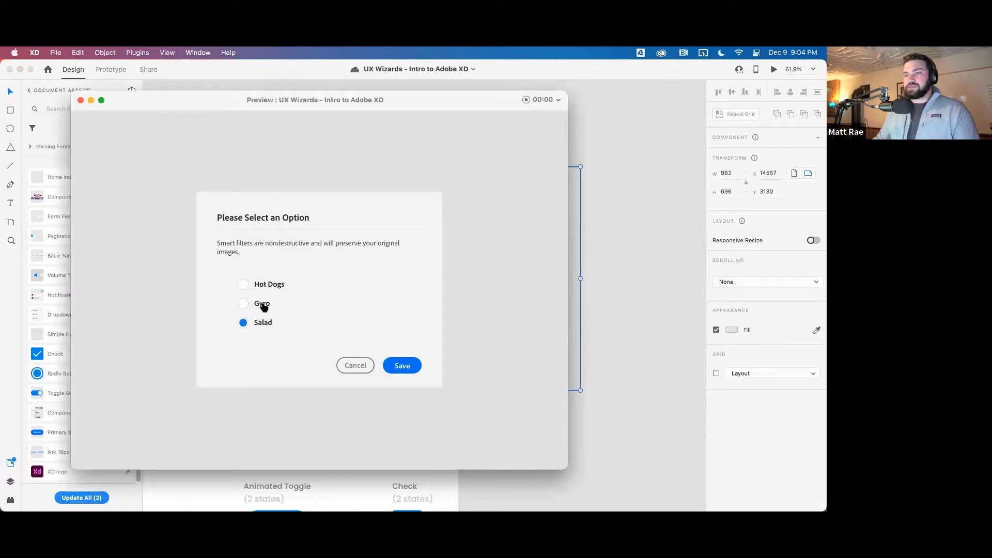
{"action": "left_click", "coordinate": [262, 305]}
{"action": "left_click", "coordinate": [266, 284]}
{"action": "left_click", "coordinate": [262, 305]}
{"action": "left_click", "coordinate": [263, 322]}
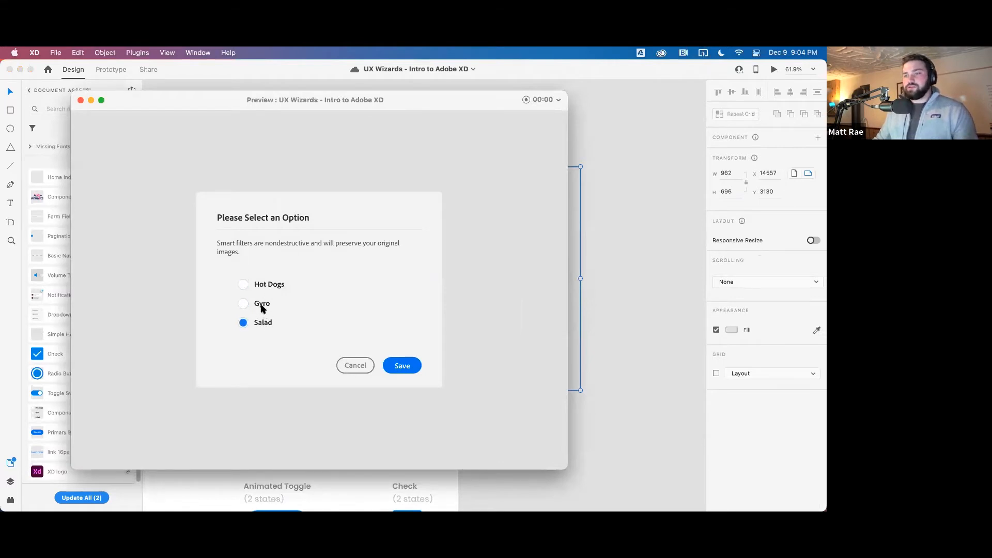
{"action": "left_click", "coordinate": [262, 304]}
{"action": "left_click", "coordinate": [262, 323]}
{"action": "left_click", "coordinate": [265, 304]}
{"action": "left_click", "coordinate": [265, 323]}
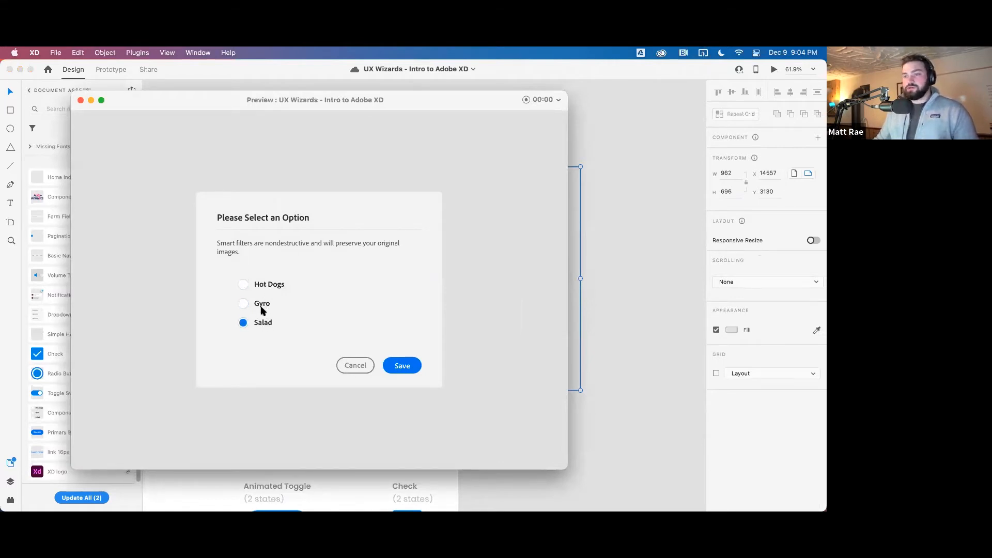
{"action": "left_click", "coordinate": [260, 306]}
{"action": "left_click", "coordinate": [261, 284]}
{"action": "left_click", "coordinate": [260, 306]}
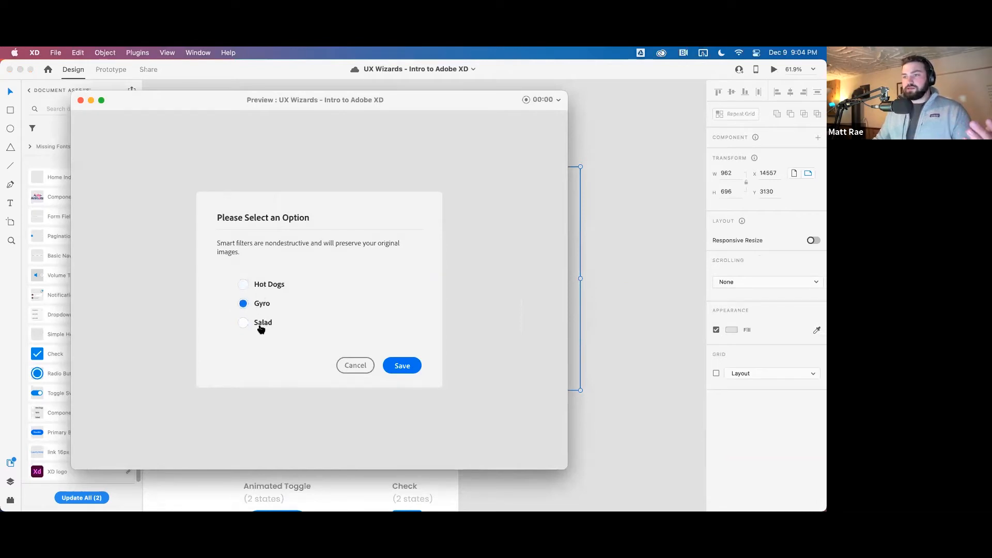
{"action": "left_click", "coordinate": [260, 324]}
{"action": "left_click", "coordinate": [263, 287]}
{"action": "left_click", "coordinate": [262, 304]}
{"action": "left_click", "coordinate": [265, 325]}
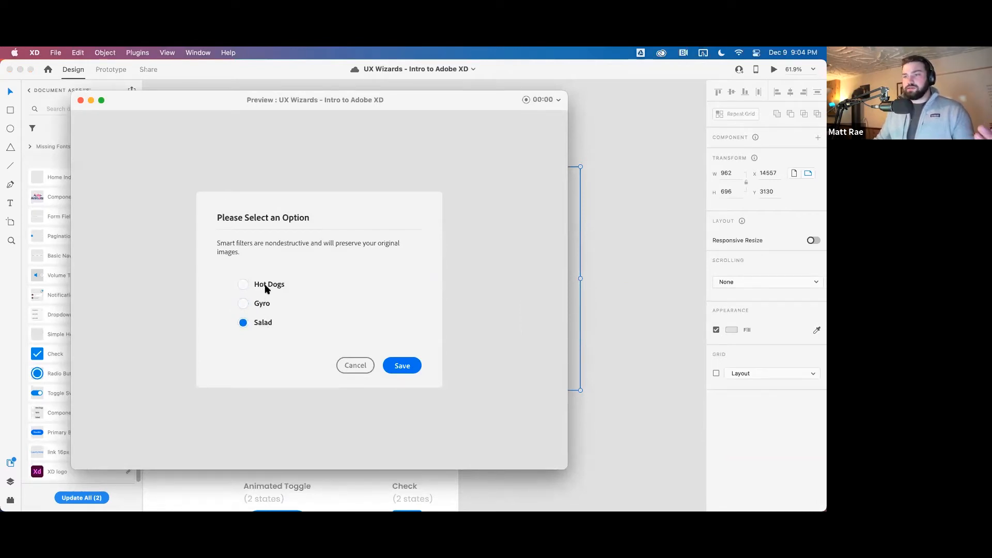
{"action": "left_click", "coordinate": [262, 284]}
{"action": "left_click", "coordinate": [262, 304]}
{"action": "left_click", "coordinate": [264, 284]}
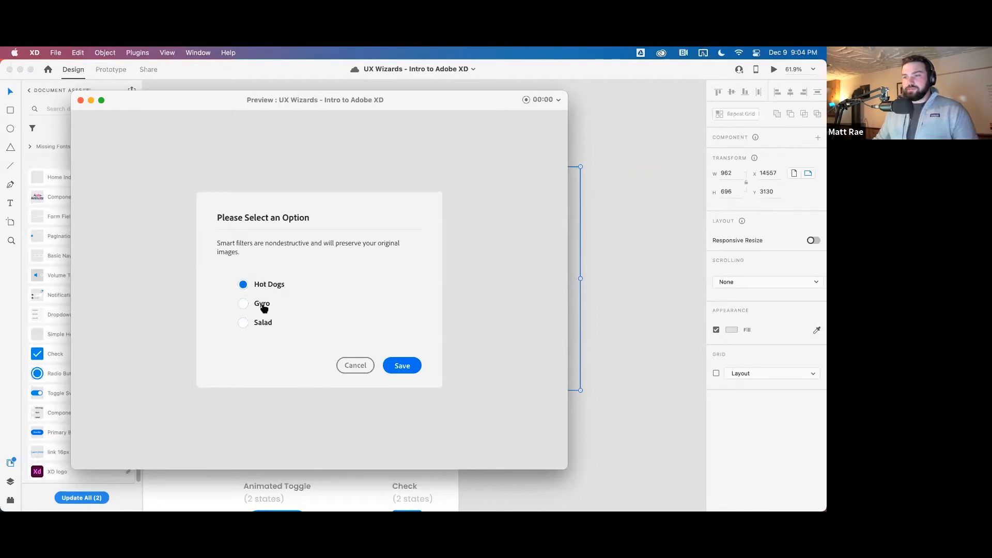
{"action": "left_click", "coordinate": [80, 99]}
Set the radio options component to Option 2 Selected and switch to Prototype mode to view its interactions
{"action": "left_click", "coordinate": [392, 276]}
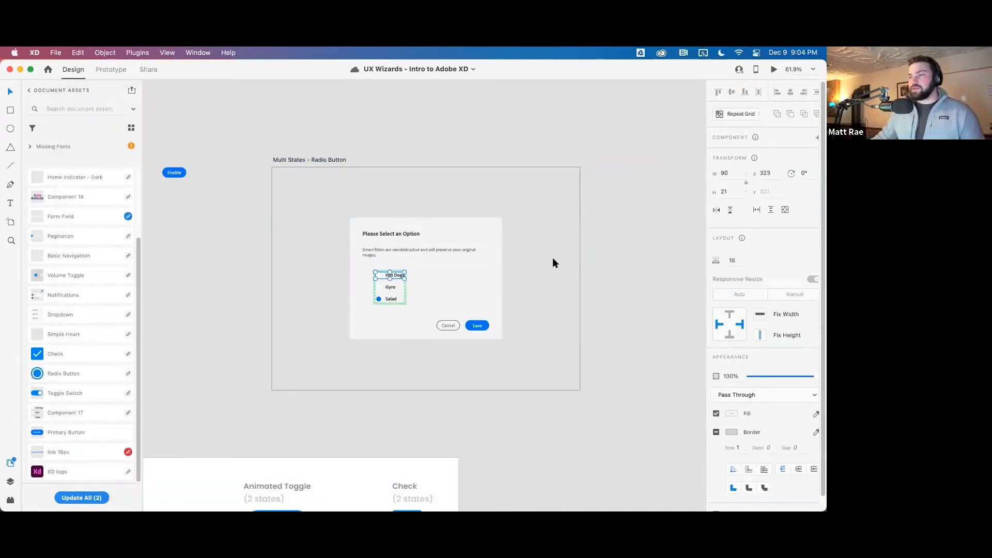
{"action": "double_click", "coordinate": [394, 276]}
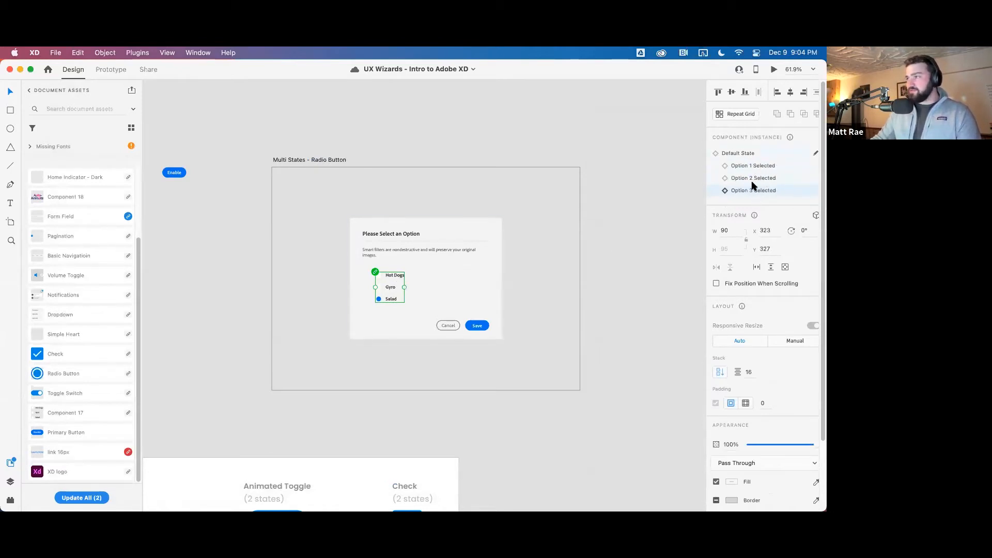
{"action": "left_click", "coordinate": [755, 165]}
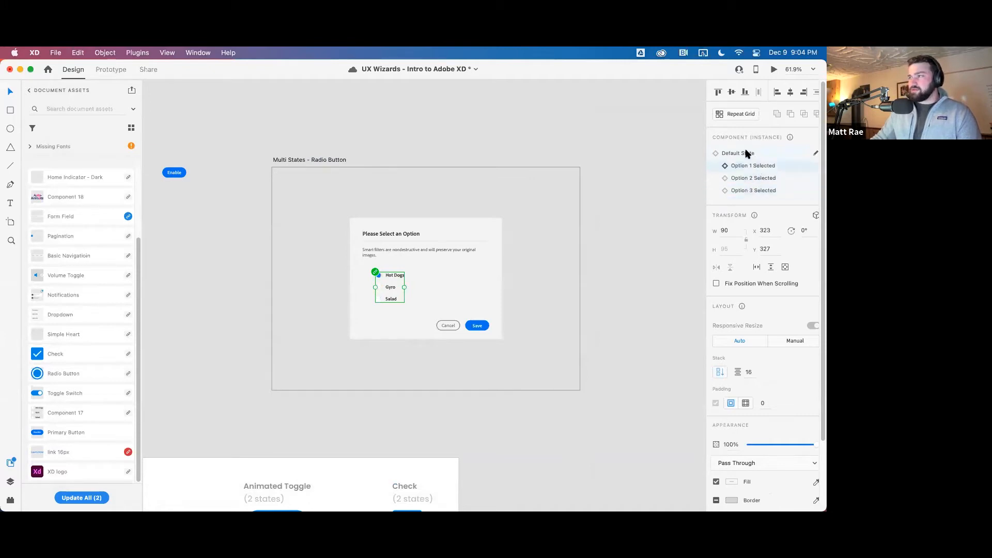
{"action": "left_click", "coordinate": [753, 177]}
{"action": "left_click", "coordinate": [107, 72]}
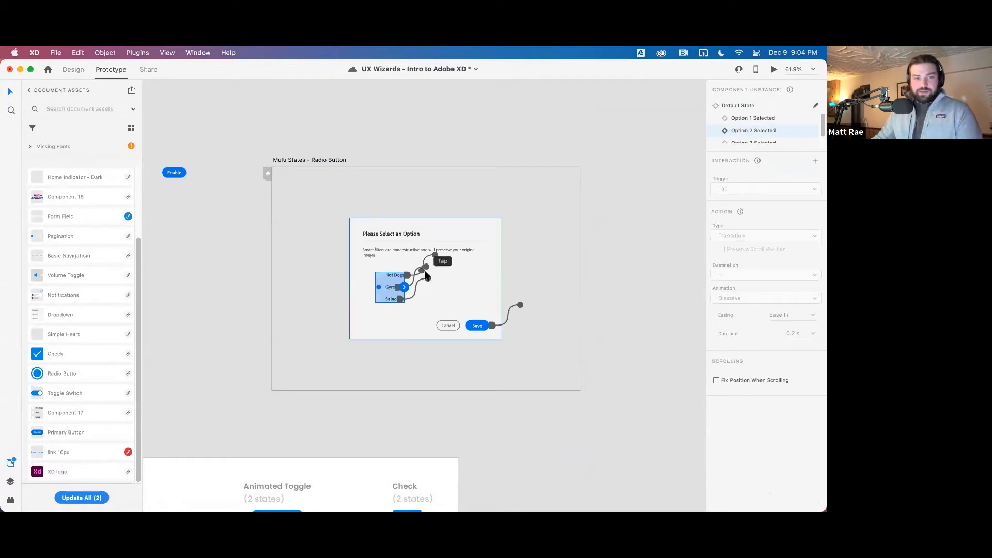
Return to Design mode and select the Basic States artboard below the radio button artboard
{"action": "left_click", "coordinate": [530, 260]}
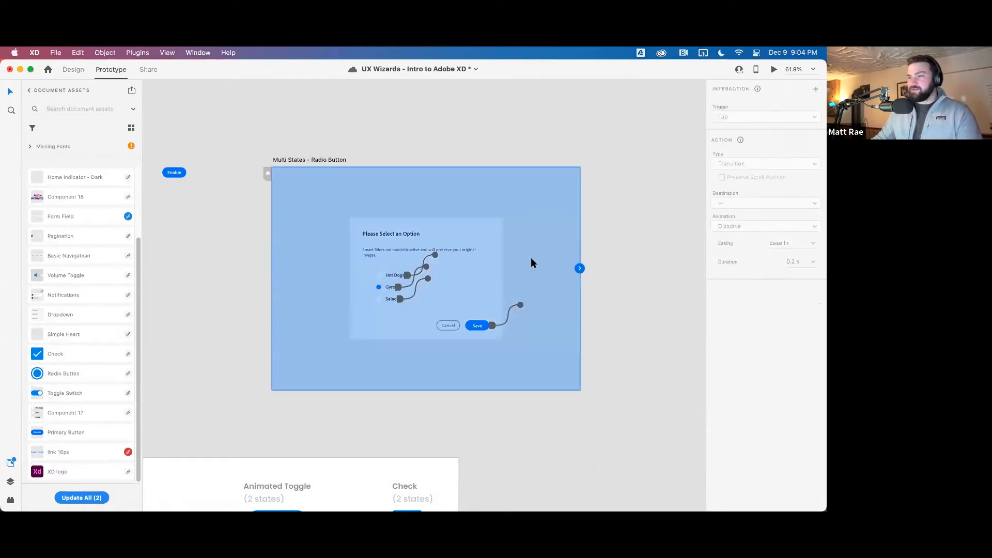
{"action": "left_click", "coordinate": [75, 69]}
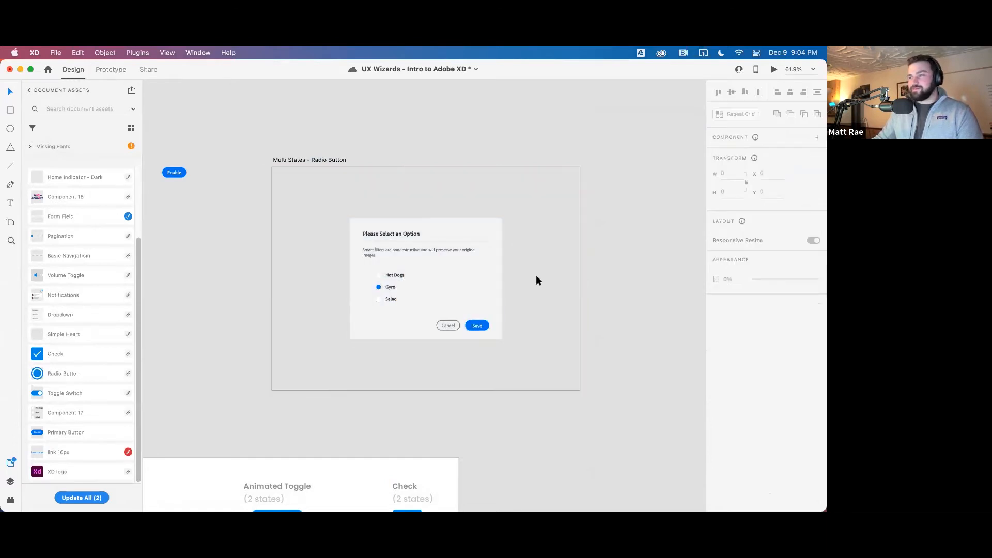
{"action": "scroll", "coordinate": [535, 274], "scroll_direction": "down", "scroll_amount": 3}
{"action": "left_click_drag", "start_coordinate": [421, 374], "coordinate": [520, 277]}
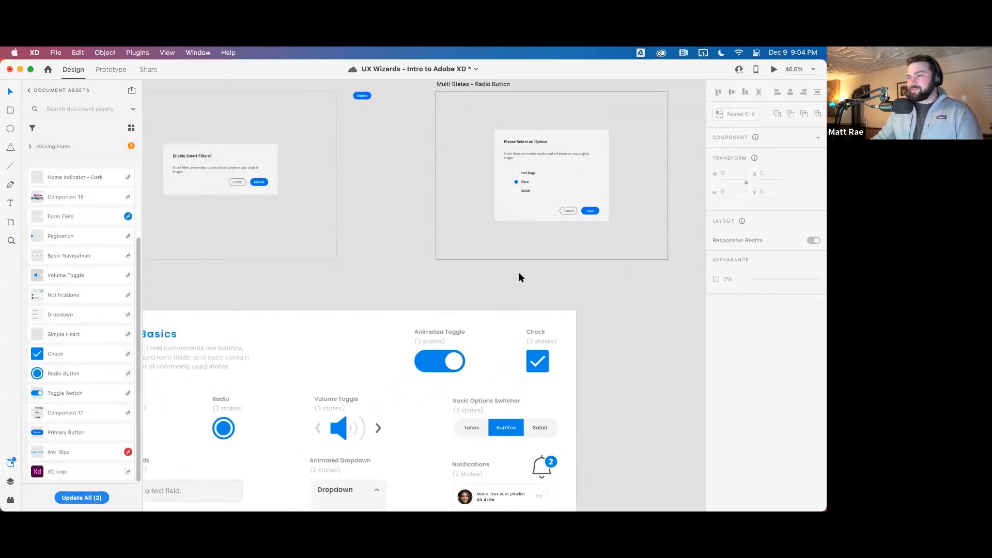
{"action": "scroll", "coordinate": [372, 289], "scroll_direction": "down", "scroll_amount": 5}
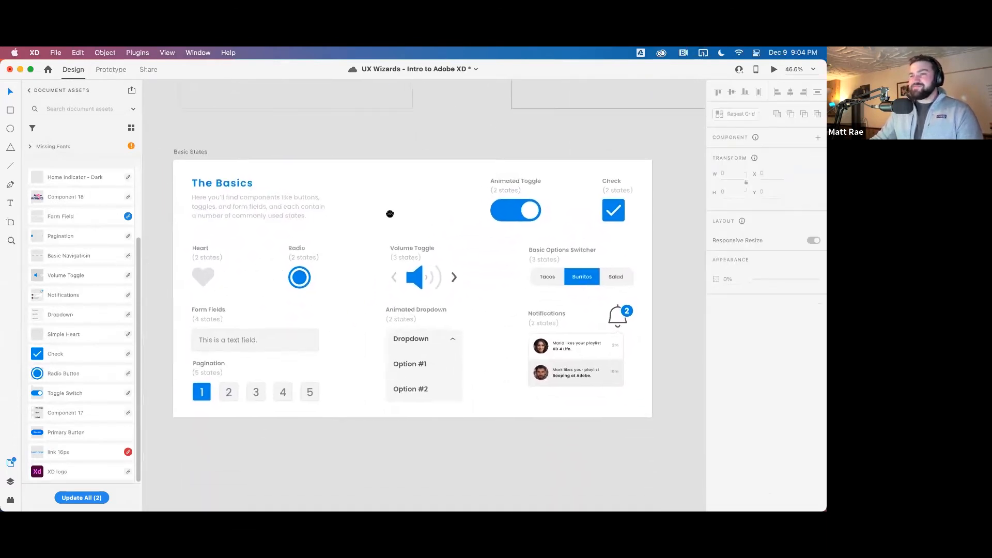
{"action": "left_click", "coordinate": [206, 134]}
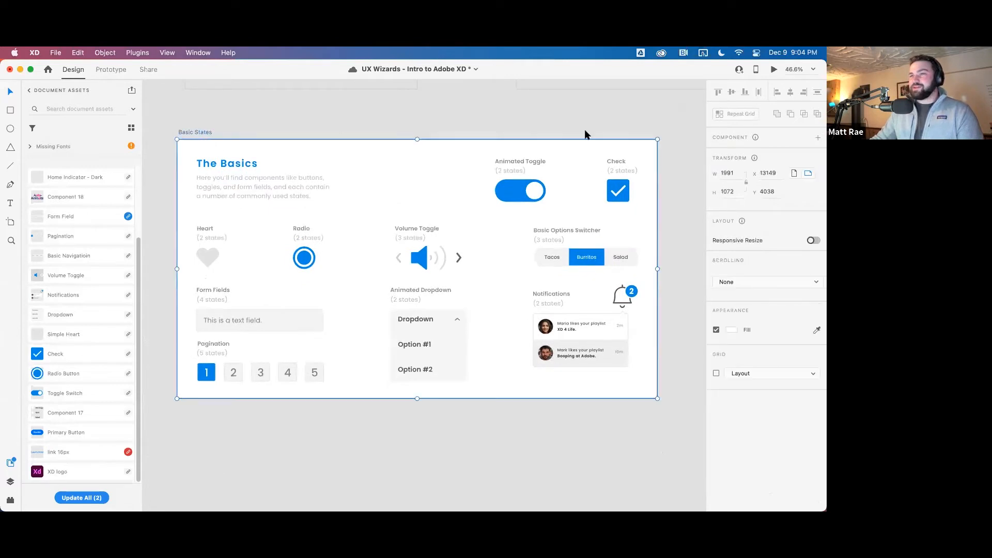
Preview the Basic States artboard and step the Volume Toggle up and down through its levels
{"action": "left_click", "coordinate": [773, 70]}
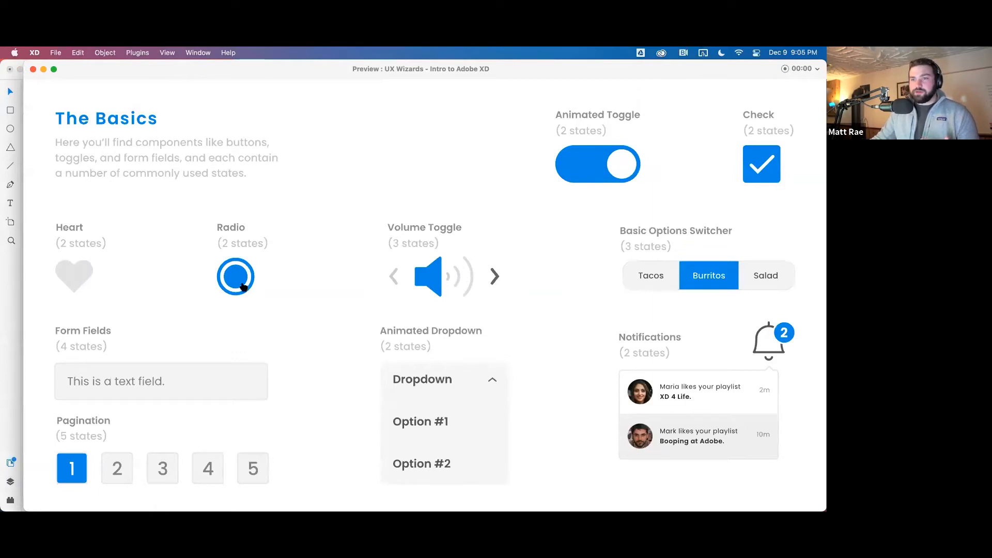
{"action": "left_click", "coordinate": [494, 277]}
{"action": "left_click", "coordinate": [492, 275]}
{"action": "left_click", "coordinate": [395, 283]}
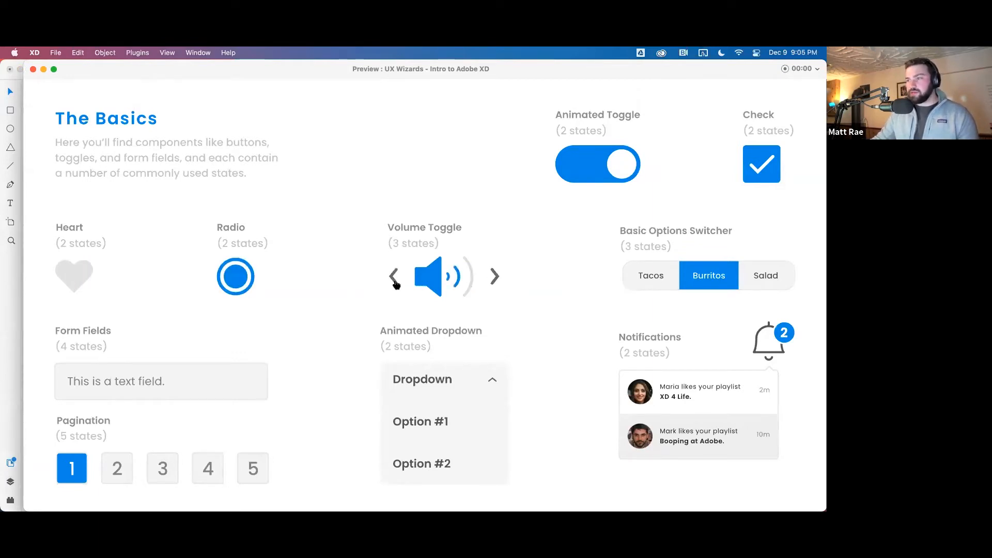
{"action": "left_click", "coordinate": [395, 283]}
{"action": "left_click", "coordinate": [496, 277]}
{"action": "left_click", "coordinate": [495, 276]}
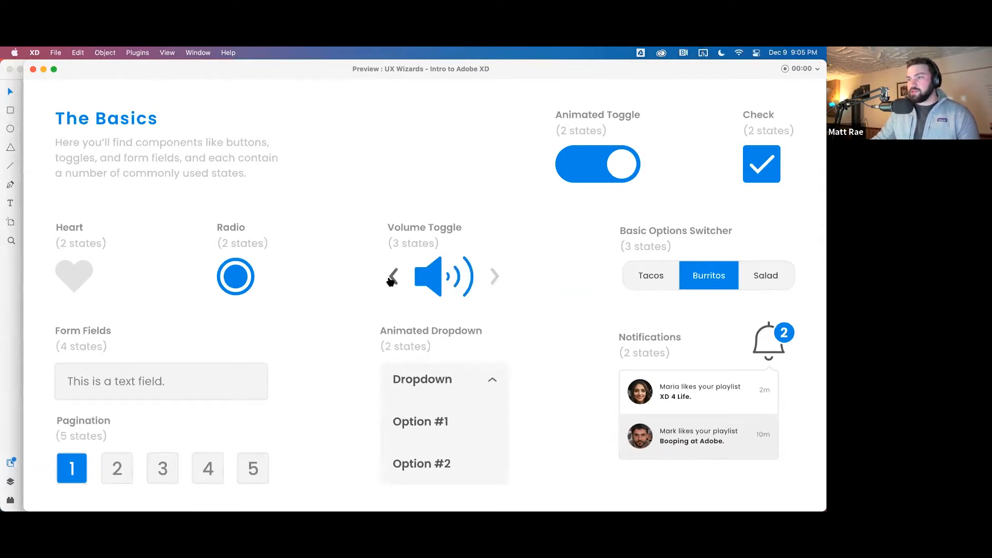
{"action": "left_click", "coordinate": [394, 276]}
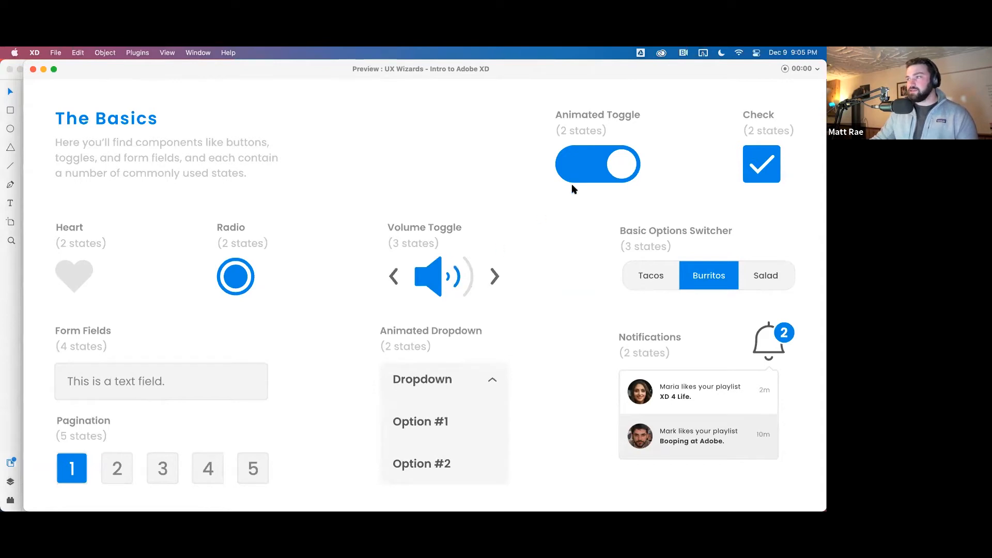
Turn off the Animated Toggle and switch the Basic Options Switcher between Tacos, Burritos and Salad, ending on Salad
{"action": "left_click", "coordinate": [587, 176]}
{"action": "left_click", "coordinate": [673, 283]}
{"action": "left_click", "coordinate": [772, 283]}
{"action": "left_click", "coordinate": [711, 284]}
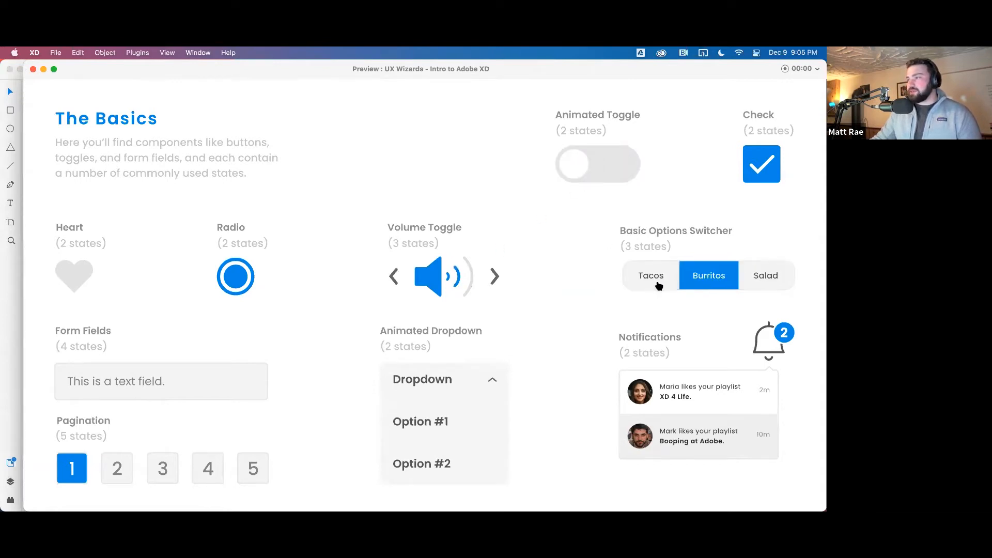
{"action": "left_click", "coordinate": [656, 283]}
{"action": "left_click", "coordinate": [757, 287]}
Collapse and expand the Animated Dropdown repeatedly, leaving it open, and trigger the text field's error state
{"action": "left_click", "coordinate": [445, 382]}
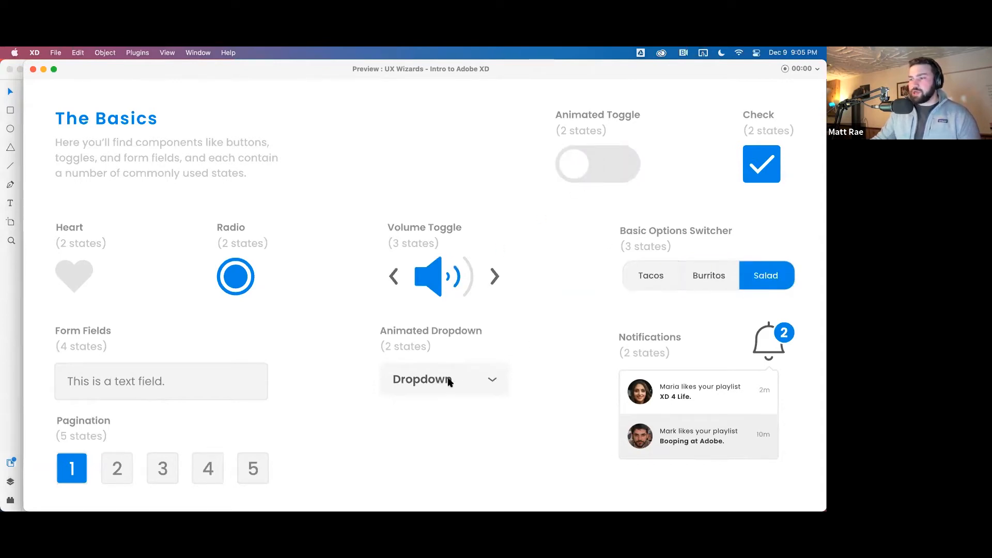
{"action": "left_click", "coordinate": [484, 384]}
{"action": "left_click", "coordinate": [492, 382]}
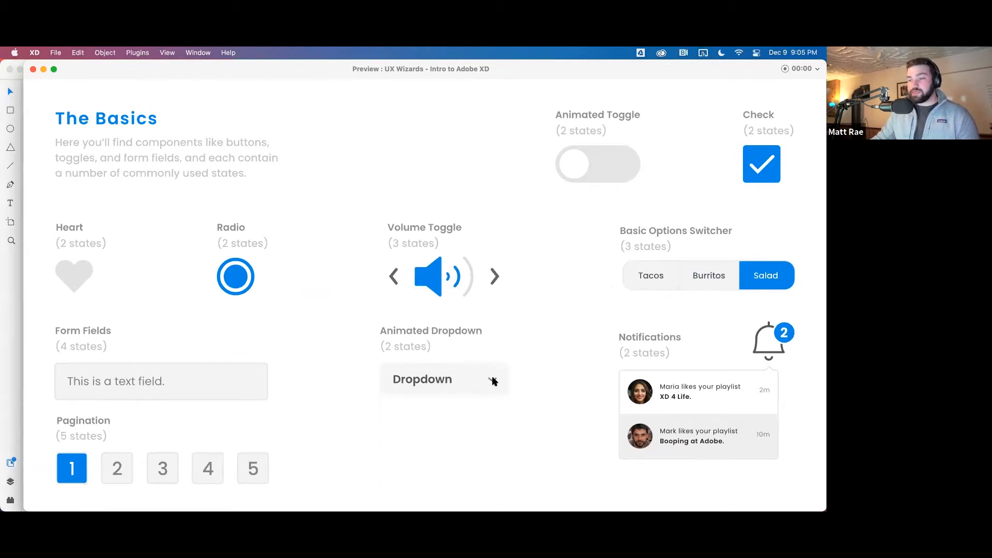
{"action": "left_click", "coordinate": [492, 381]}
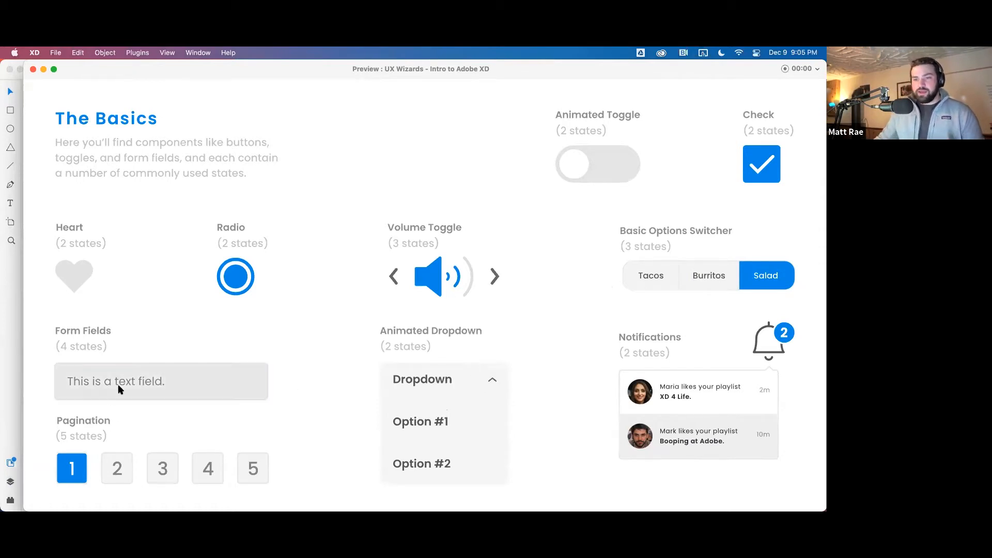
{"action": "left_click", "coordinate": [133, 386]}
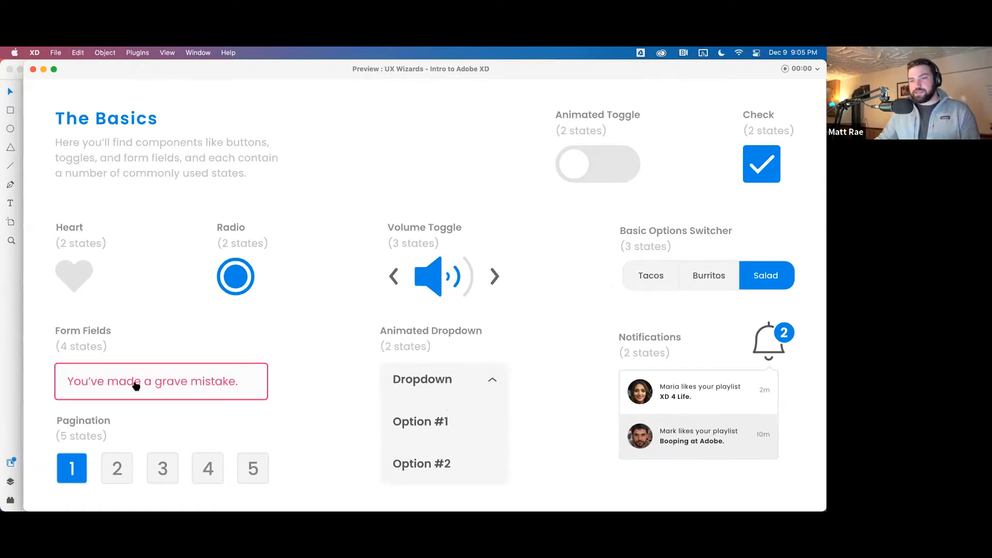
Go through the Pagination component from page 2 to page 5 and back to page 1, and close the preview
{"action": "left_click", "coordinate": [124, 468]}
{"action": "left_click", "coordinate": [163, 469]}
{"action": "left_click", "coordinate": [213, 469]}
{"action": "left_click", "coordinate": [243, 472]}
{"action": "left_click", "coordinate": [209, 471]}
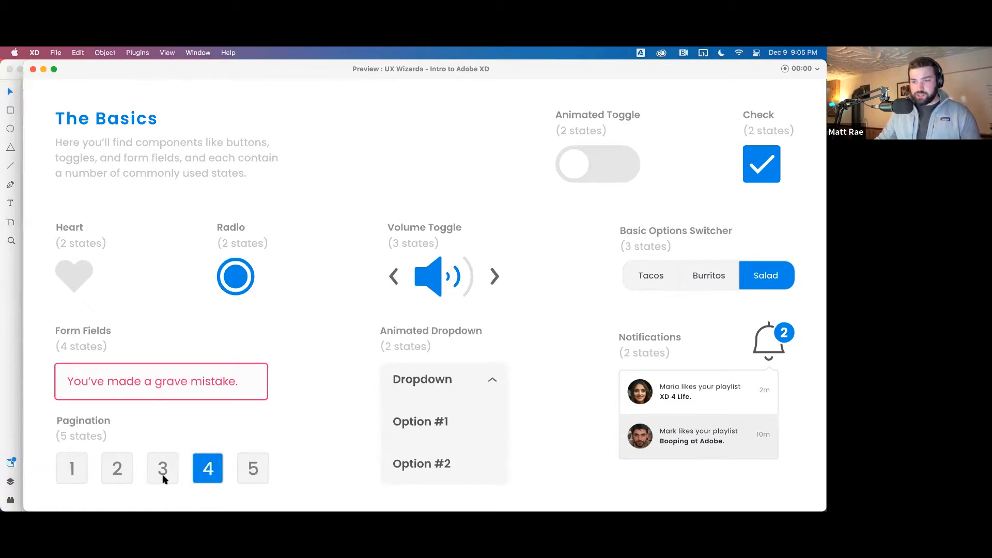
{"action": "left_click", "coordinate": [162, 473]}
{"action": "left_click", "coordinate": [117, 470]}
{"action": "left_click", "coordinate": [77, 474]}
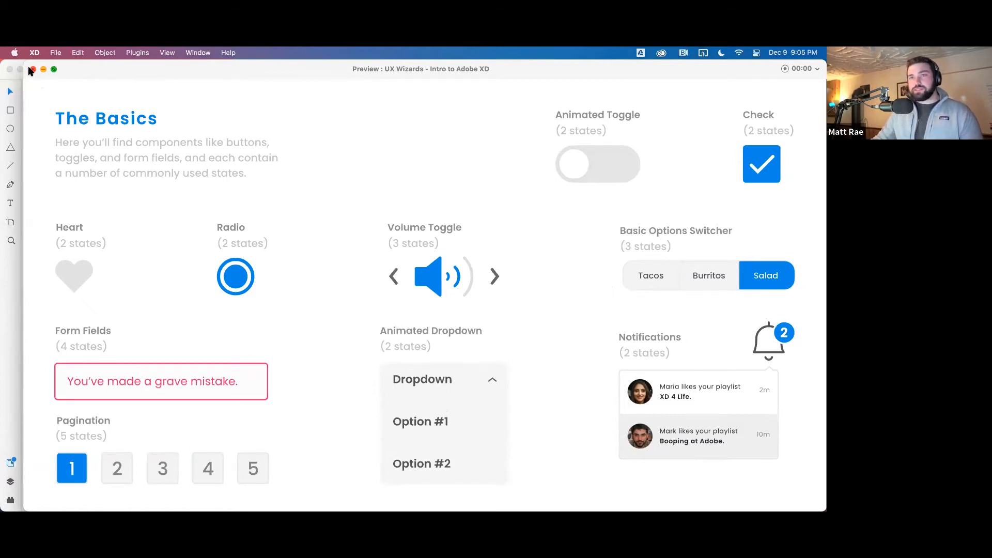
{"action": "left_click", "coordinate": [32, 69]}
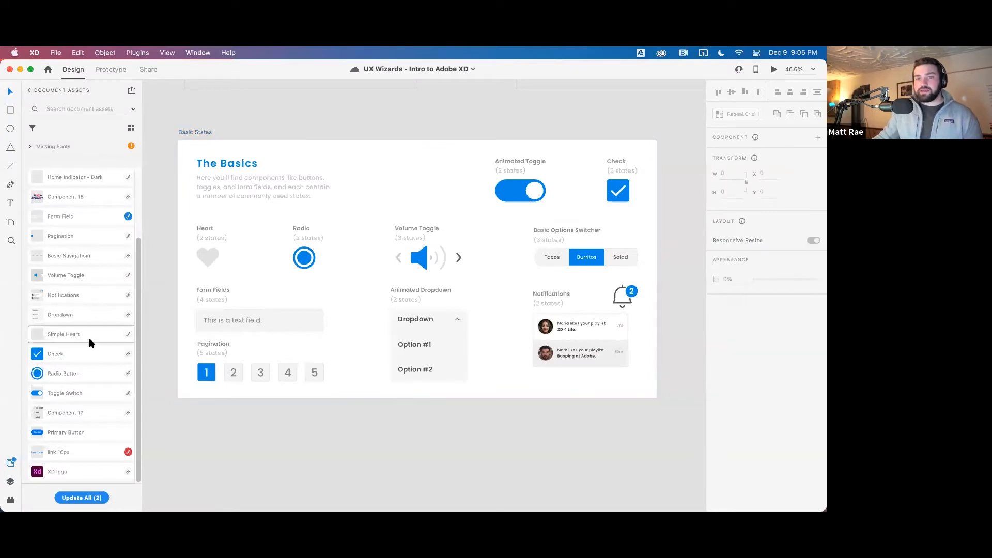
Add a Radio Button component instance beside the existing Radio on the Basic States artboard and toggle it in the preview
{"action": "left_click_drag", "start_coordinate": [65, 373], "coordinate": [350, 422]}
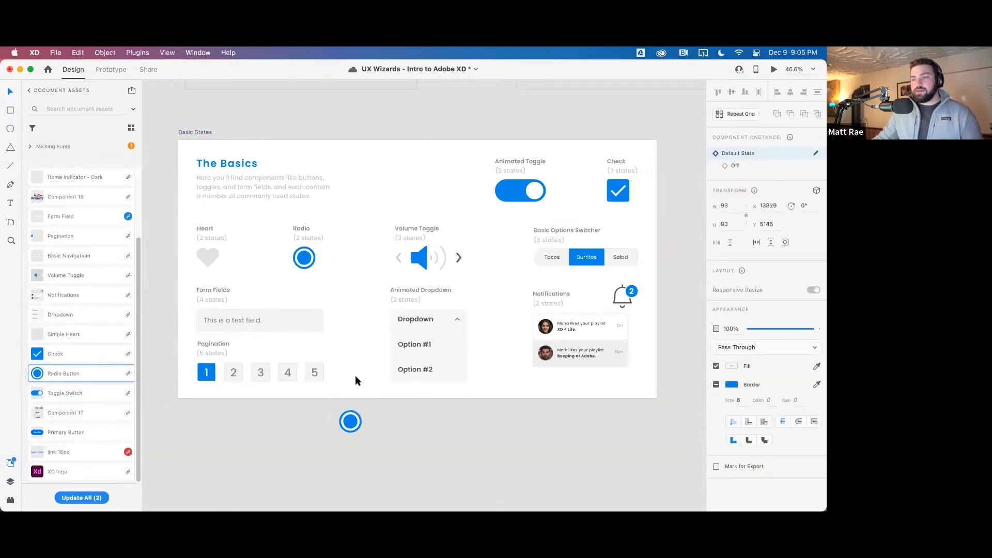
{"action": "left_click_drag", "start_coordinate": [355, 381], "coordinate": [357, 258]}
{"action": "left_click", "coordinate": [773, 69]}
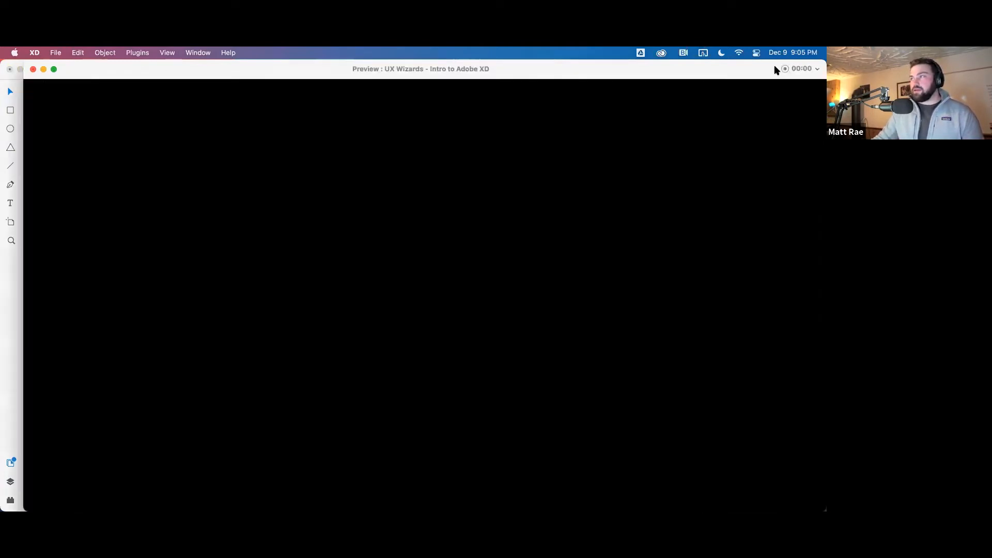
{"action": "left_click", "coordinate": [327, 281]}
{"action": "left_click", "coordinate": [328, 282]}
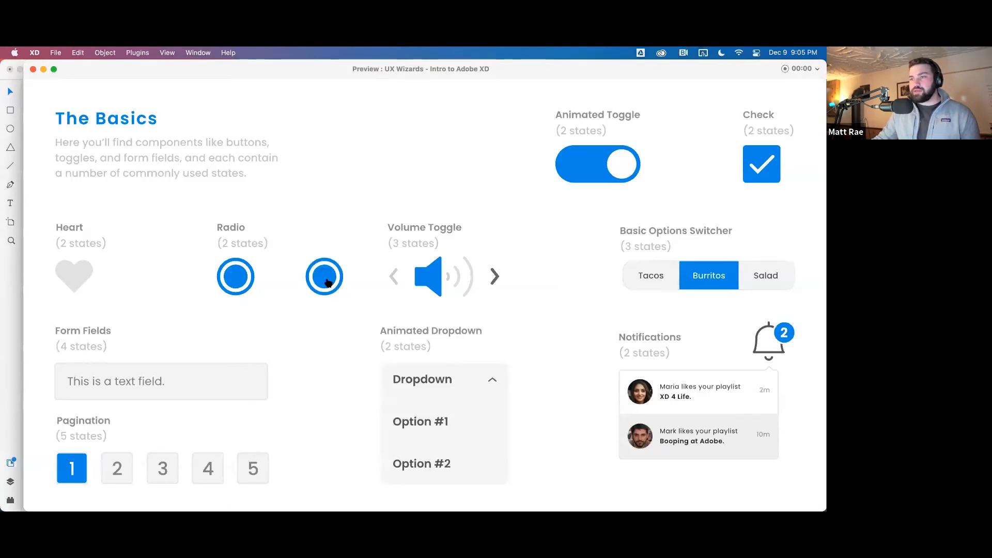
{"action": "left_click", "coordinate": [327, 281]}
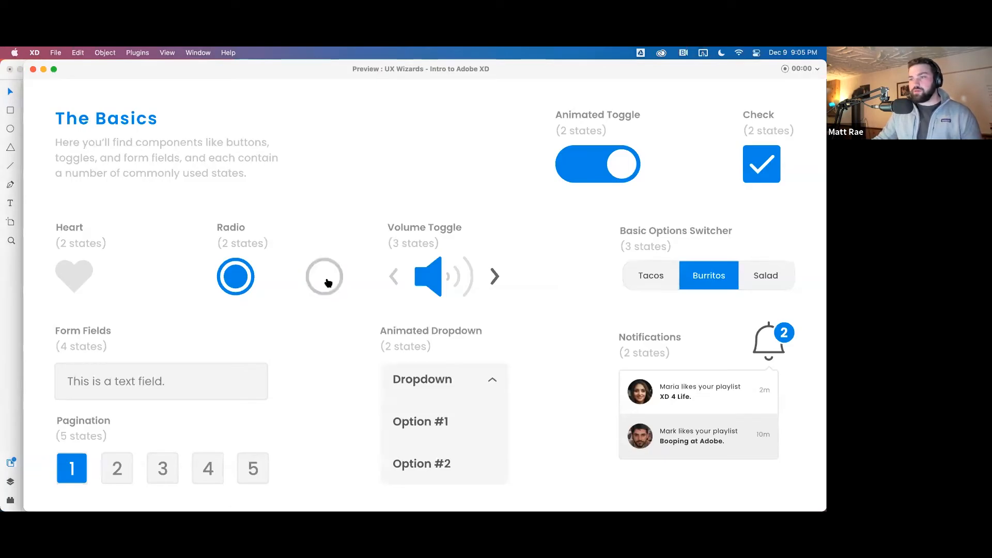
{"action": "left_click", "coordinate": [32, 71]}
Go to the "Questions About Design?" slide artboard and fit it to the view
{"action": "left_click", "coordinate": [445, 122]}
{"action": "scroll", "coordinate": [439, 275], "scroll_direction": "down", "scroll_amount": 5}
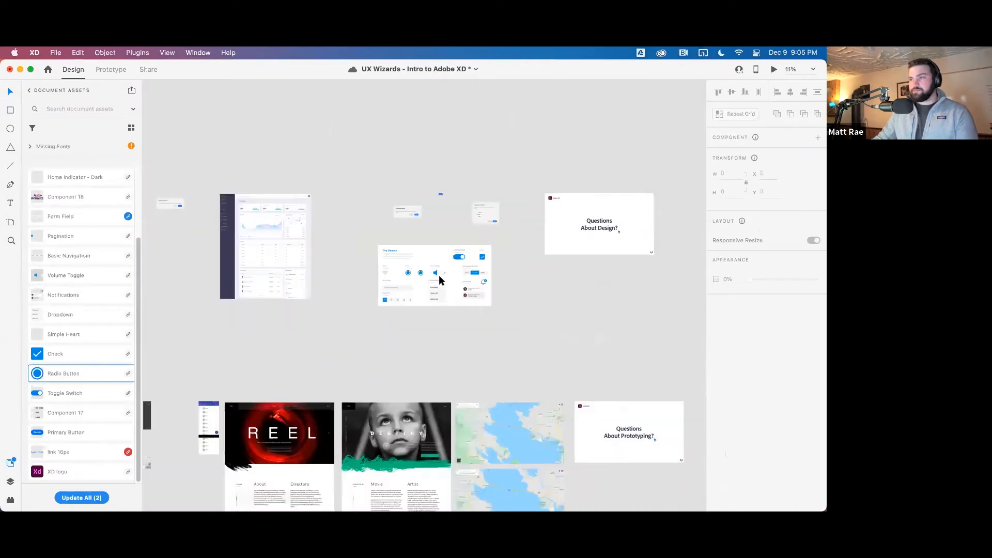
{"action": "scroll", "coordinate": [438, 275], "scroll_direction": "right", "scroll_amount": 5}
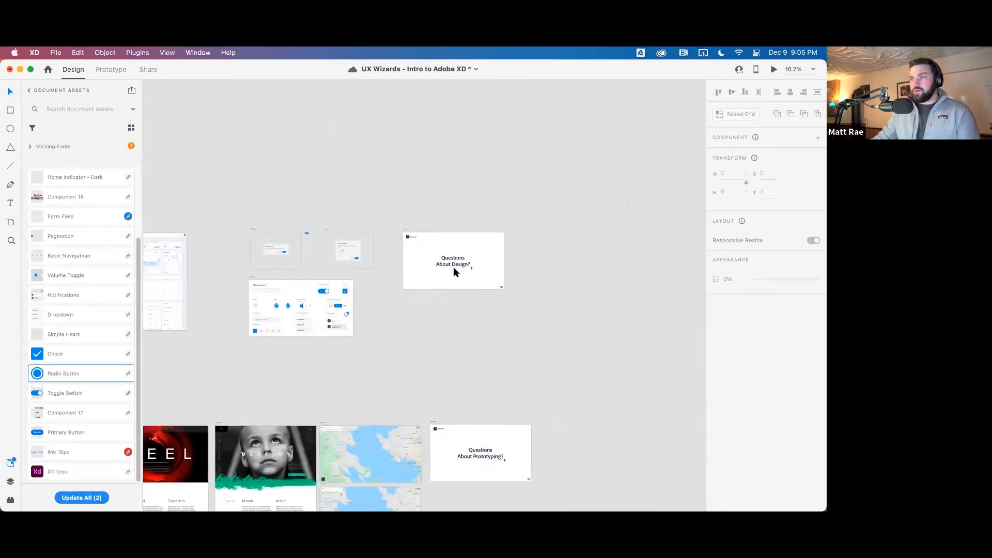
{"action": "left_click", "coordinate": [404, 226]}
{"action": "key", "text": "super+3"}
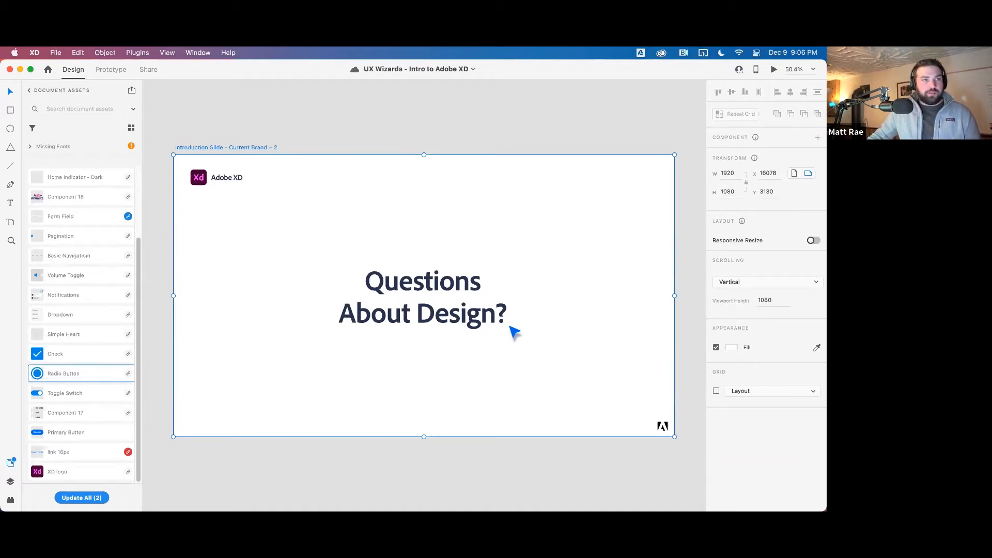
{"action": "key", "text": "super+Tab"}
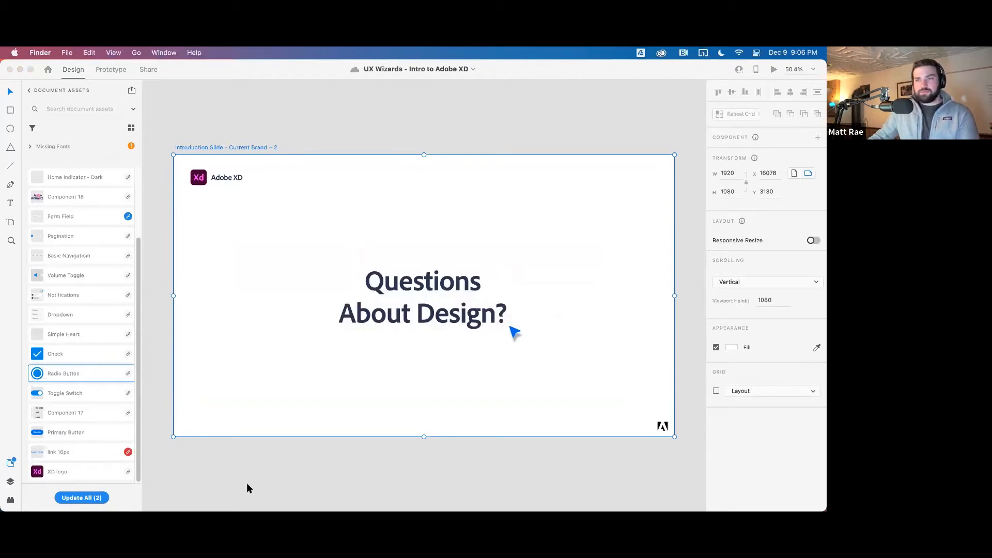
{"action": "key", "text": "super+Tab"}
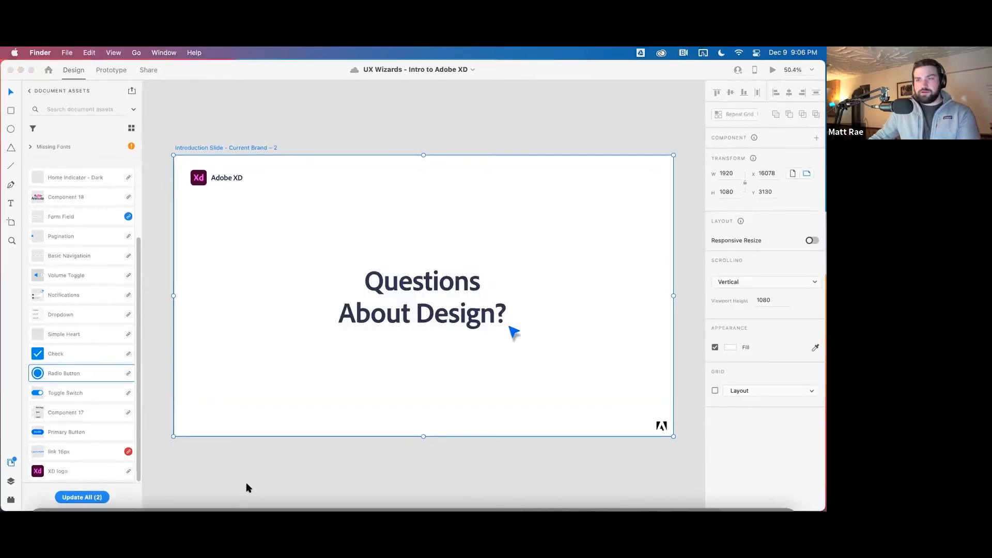
{"action": "key", "text": "ctrl+Up"}
{"action": "key", "text": "Escape"}
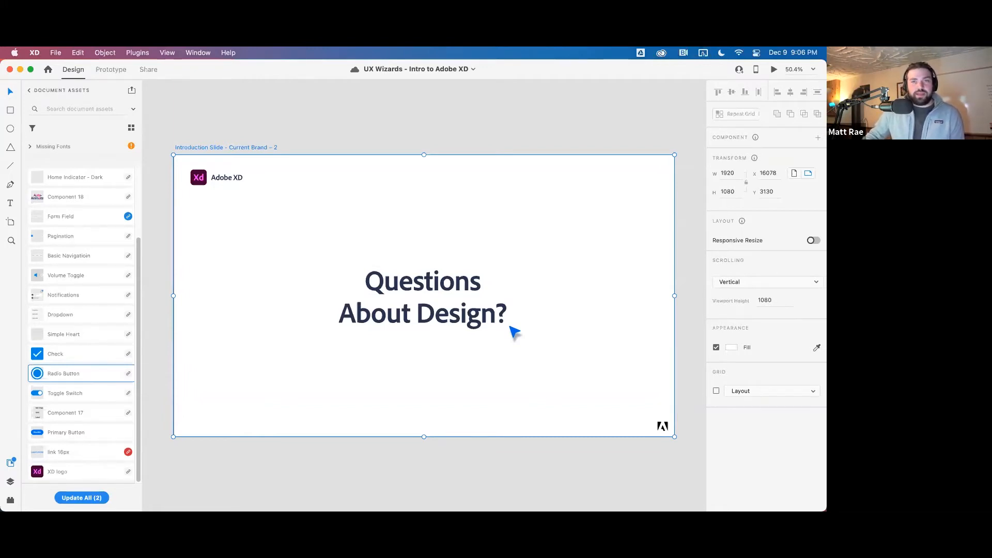
Switch to Chrome and look through the Let's XD Guides page, returning to its beginning
{"action": "key", "text": "super+Tab"}
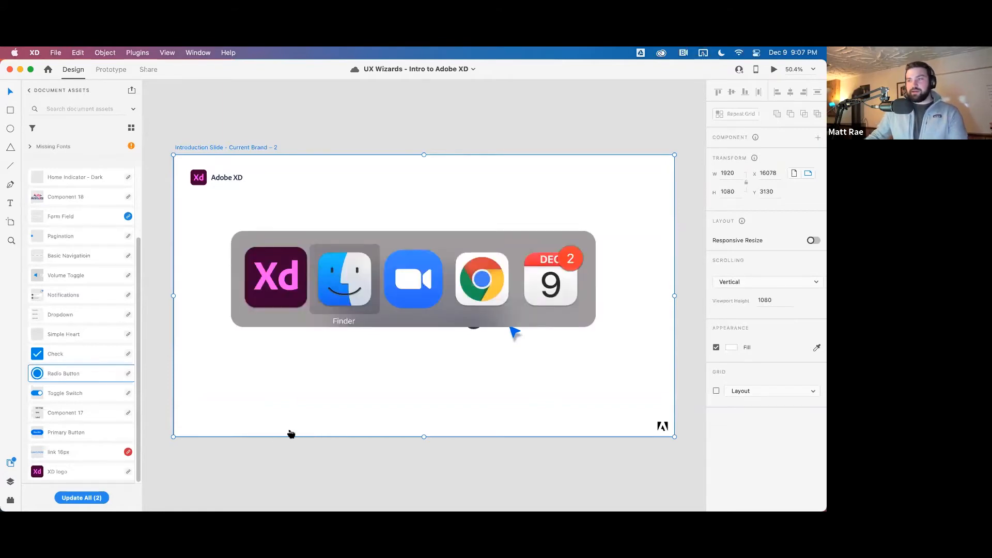
{"action": "key", "text": "super+Tab"}
{"action": "key", "text": "super+Tab"}
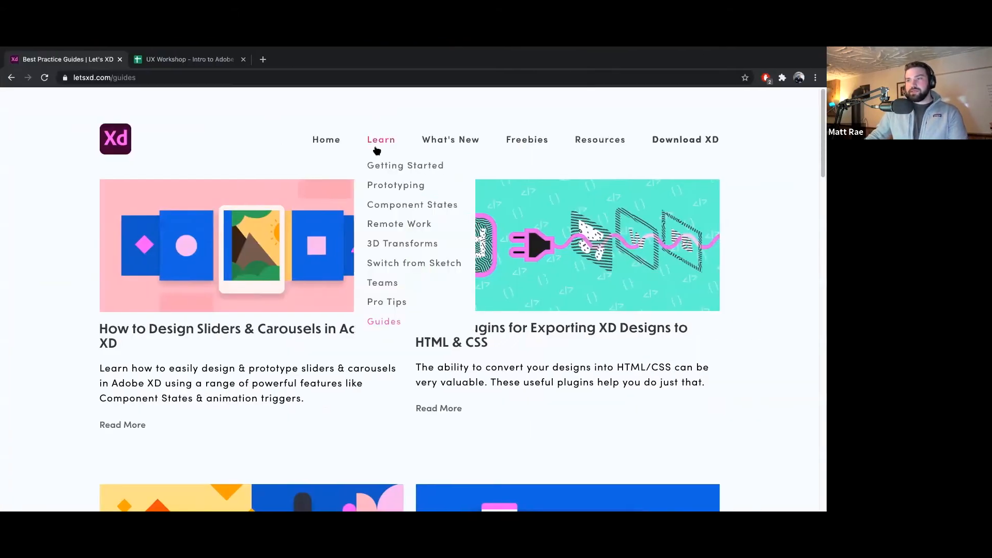
{"action": "left_click", "coordinate": [140, 78]}
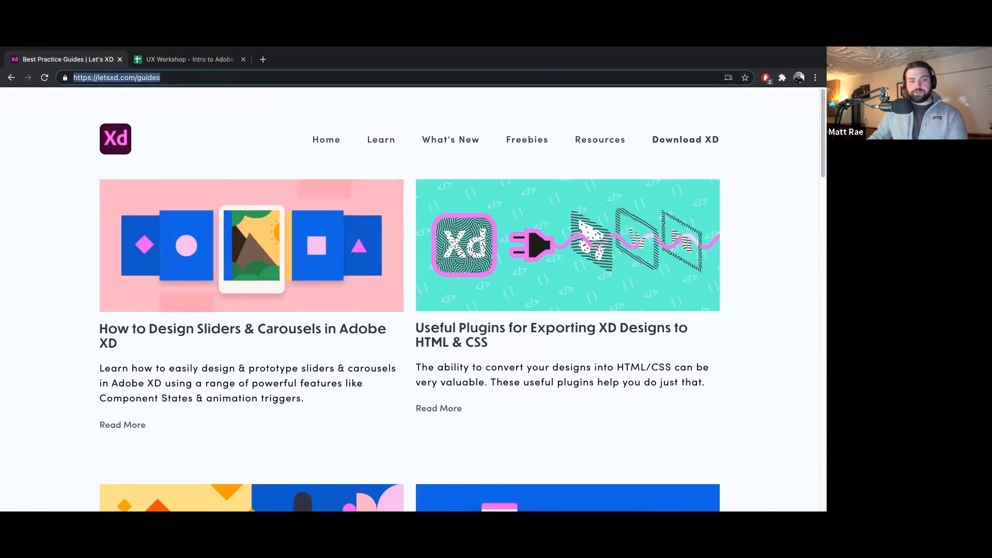
{"action": "left_click", "coordinate": [82, 277]}
{"action": "scroll", "coordinate": [81, 279], "scroll_direction": "down", "scroll_amount": 3}
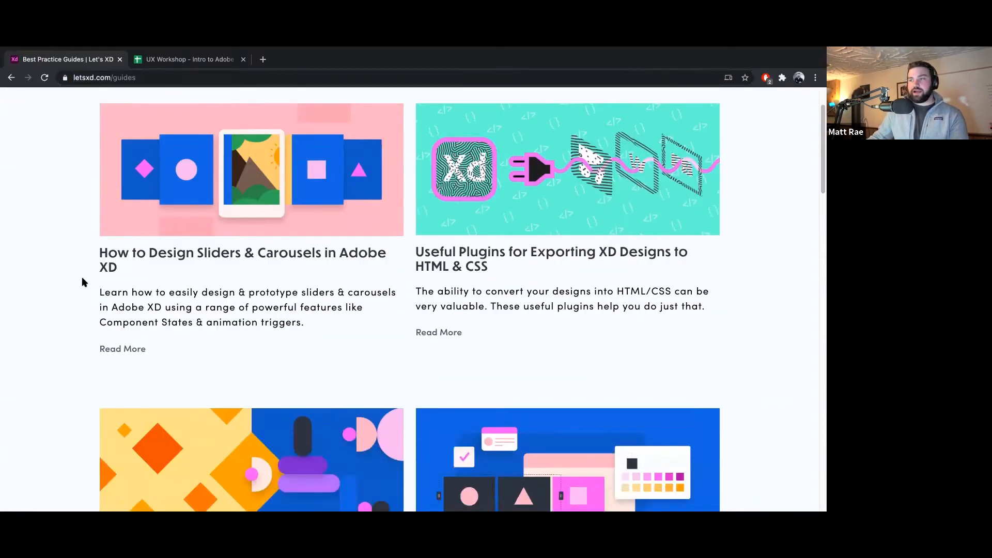
{"action": "scroll", "coordinate": [81, 282], "scroll_direction": "down", "scroll_amount": 5}
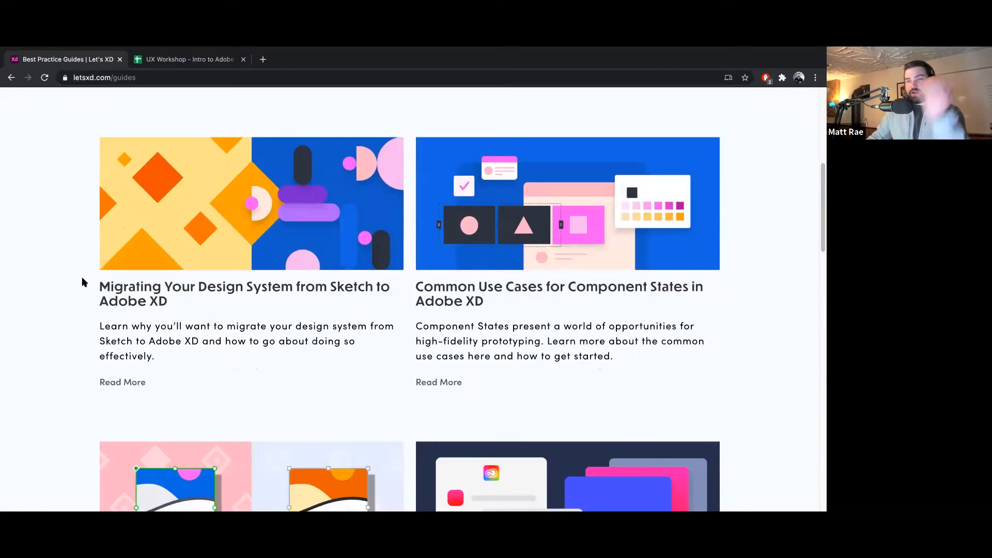
{"action": "scroll", "coordinate": [82, 282], "scroll_direction": "down", "scroll_amount": 4}
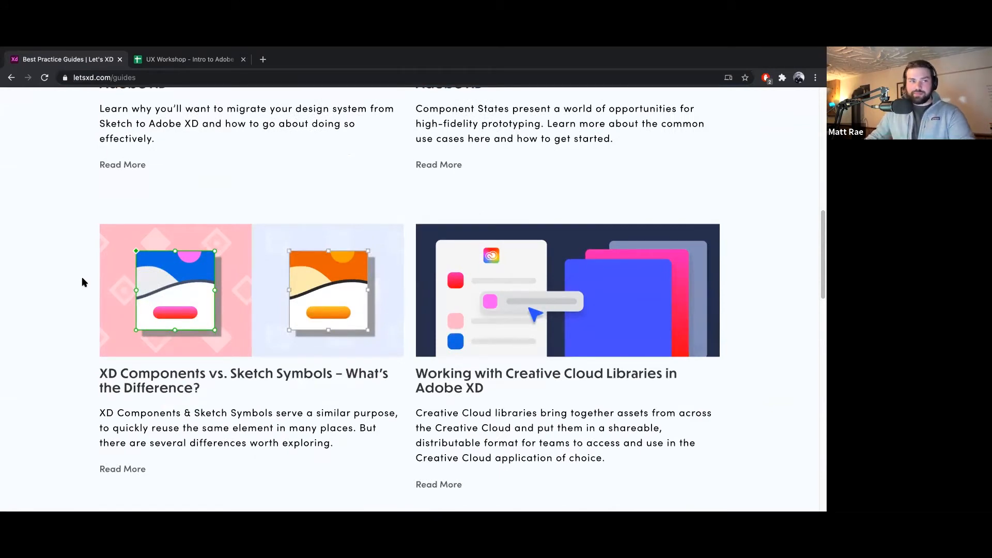
{"action": "scroll", "coordinate": [83, 282], "scroll_direction": "up", "scroll_amount": 12}
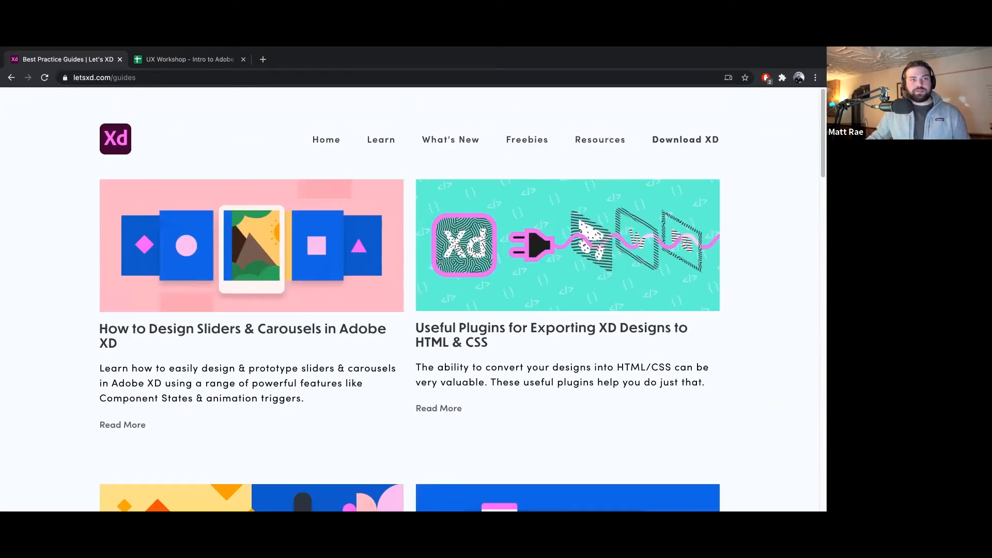
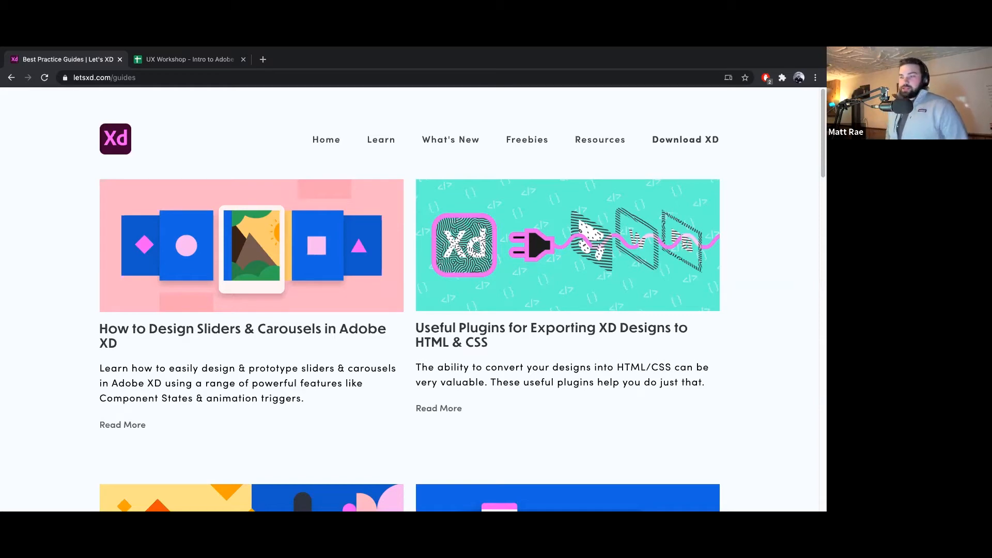
Return to Adobe XD and select the Hot Dogs option inside the radio group on the Multi States - Radio Button artboard
{"action": "key", "text": "super+Tab"}
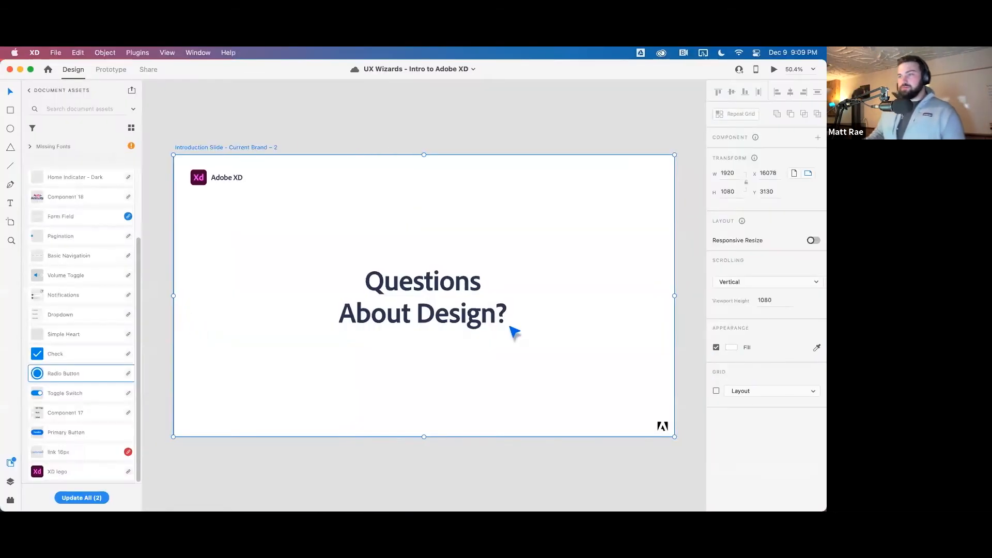
{"action": "scroll", "coordinate": [513, 405], "scroll_direction": "down", "scroll_amount": 5}
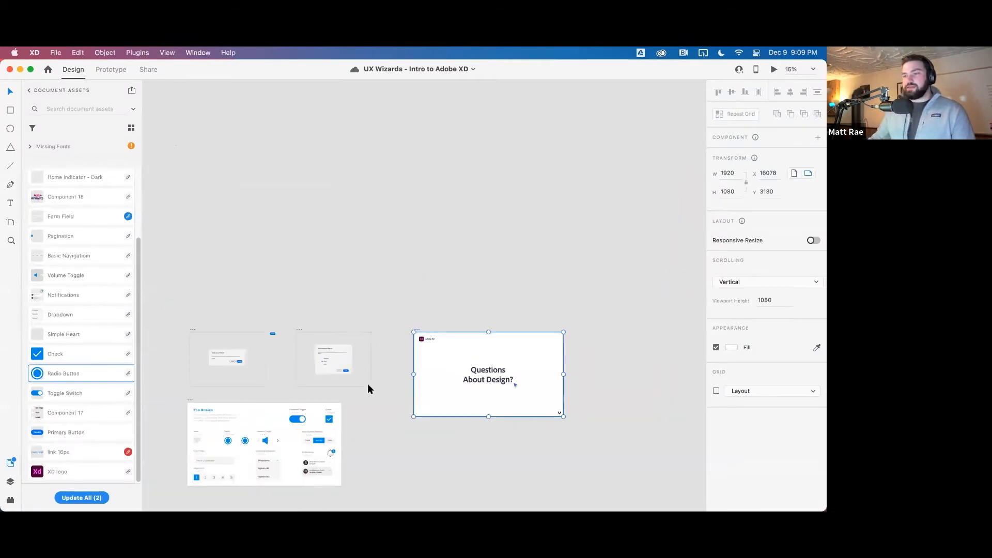
{"action": "scroll", "coordinate": [348, 371], "scroll_direction": "up", "scroll_amount": 4}
{"action": "scroll", "coordinate": [330, 361], "scroll_direction": "up", "scroll_amount": 5}
{"action": "left_click_drag", "start_coordinate": [323, 392], "coordinate": [384, 359]}
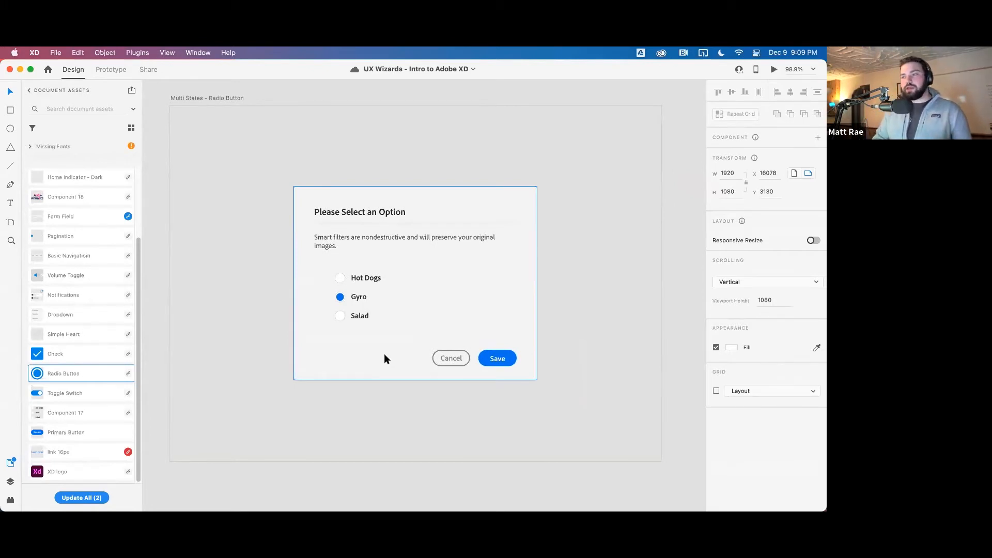
{"action": "double_click", "coordinate": [364, 279]}
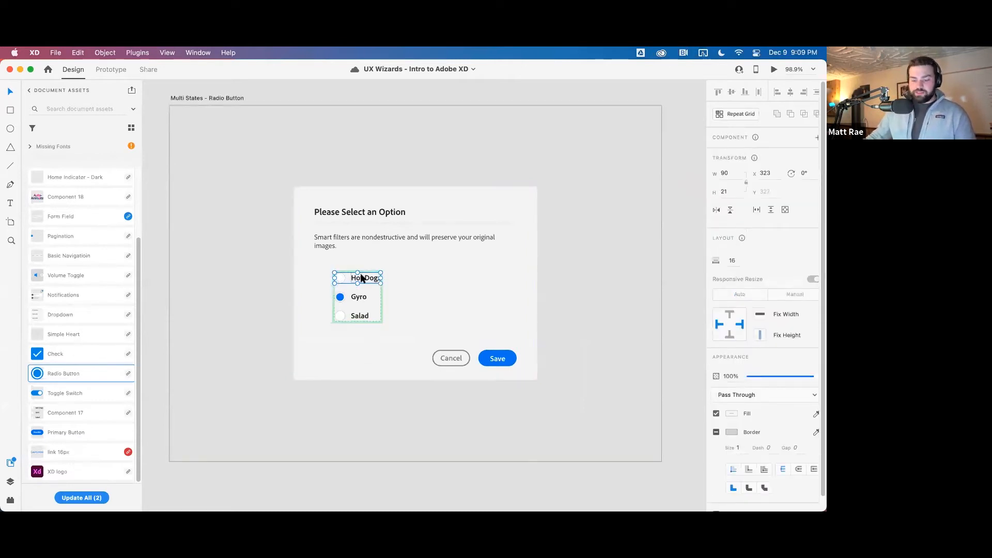
{"action": "scroll", "coordinate": [357, 278], "scroll_direction": "up", "scroll_amount": 5}
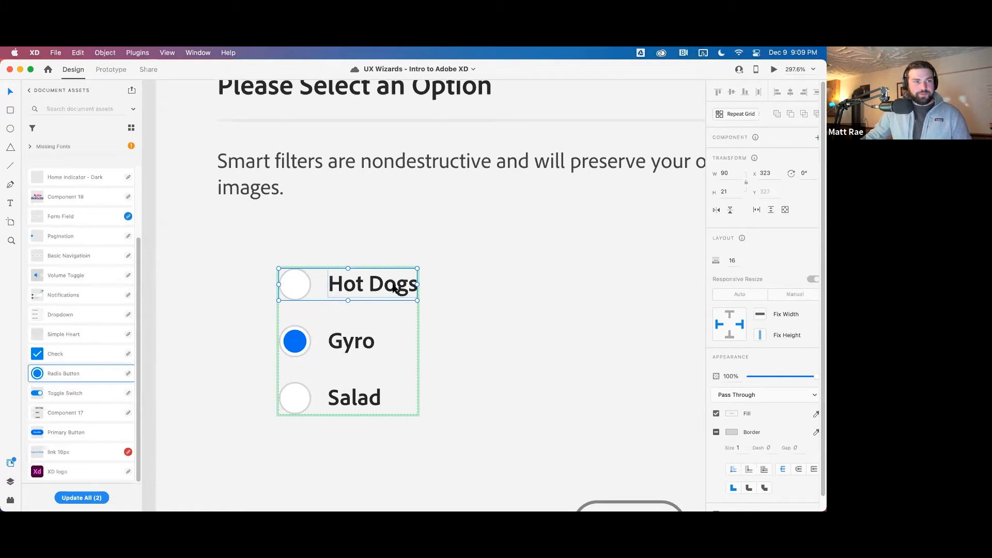
Switch the whole radio group instance through its Option 1 Selected and Option 2 Selected states to Option 3 Selected, and leave the component
{"action": "left_click", "coordinate": [525, 283]}
{"action": "scroll", "coordinate": [496, 289], "scroll_direction": "down", "scroll_amount": 2}
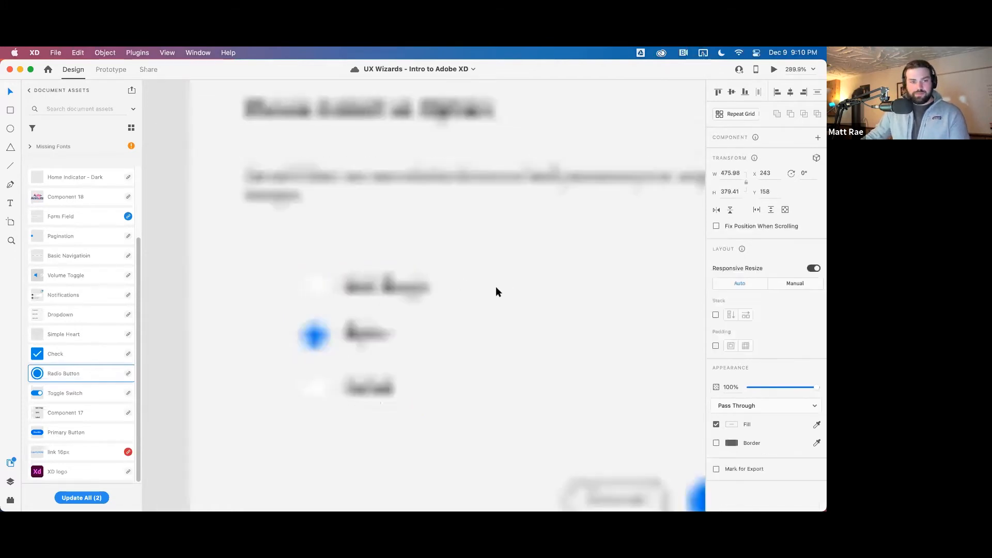
{"action": "scroll", "coordinate": [496, 292], "scroll_direction": "down", "scroll_amount": 2}
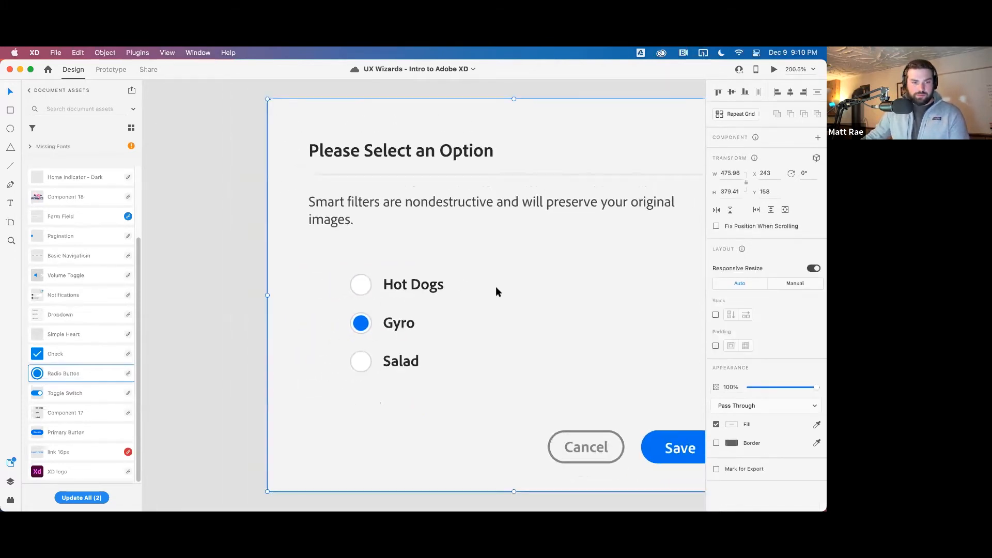
{"action": "scroll", "coordinate": [494, 287], "scroll_direction": "up", "scroll_amount": 3}
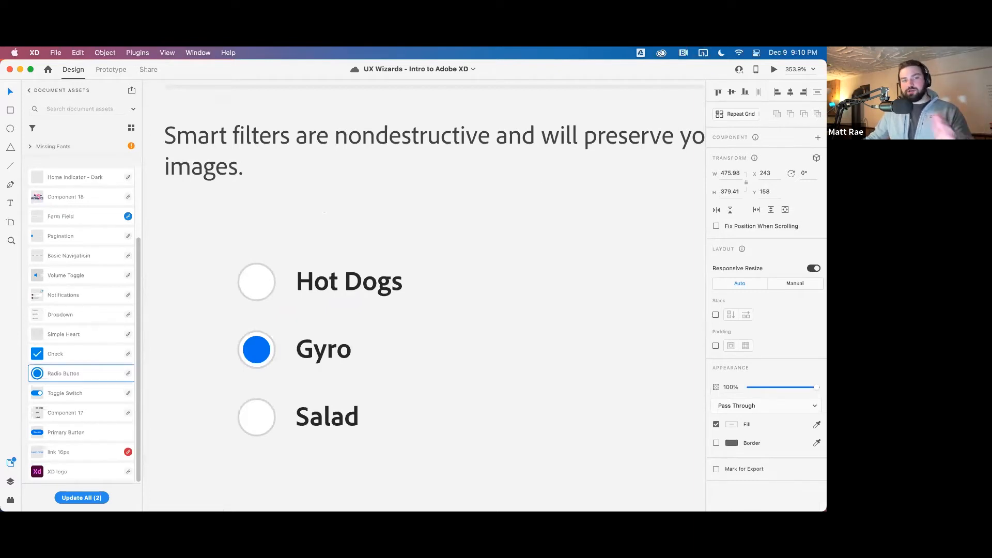
{"action": "left_click", "coordinate": [272, 283]}
{"action": "left_click", "coordinate": [273, 284]}
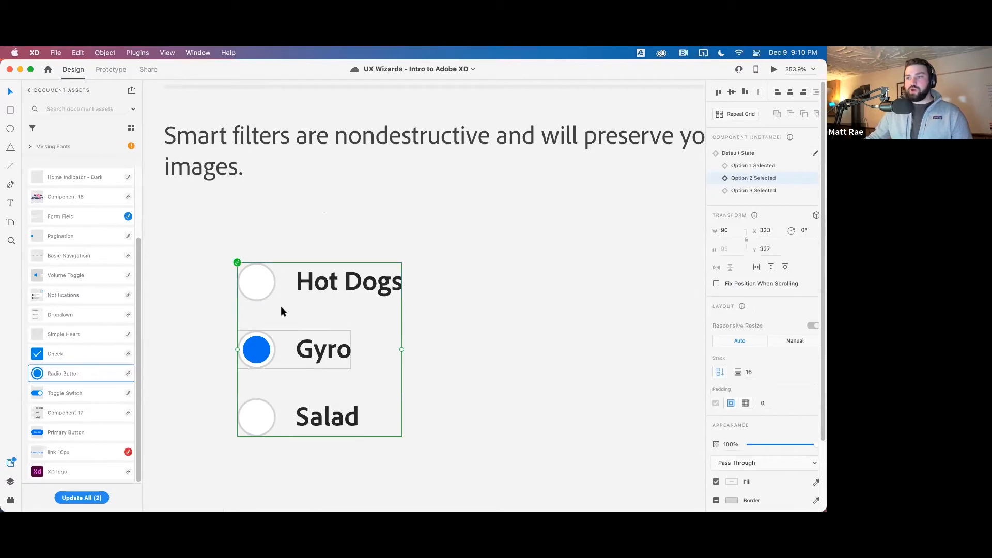
{"action": "left_click", "coordinate": [757, 167]}
{"action": "left_click", "coordinate": [761, 178]}
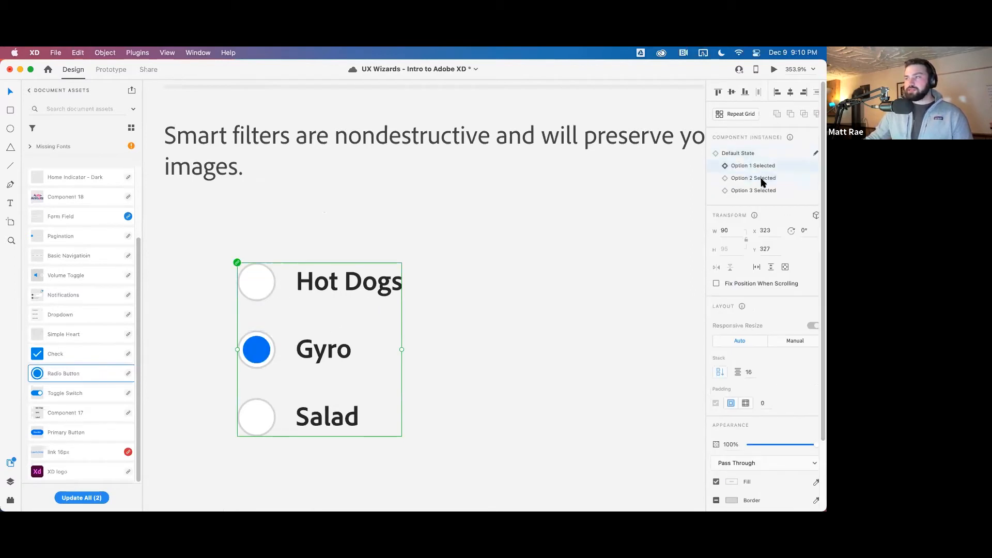
{"action": "left_click", "coordinate": [762, 190]}
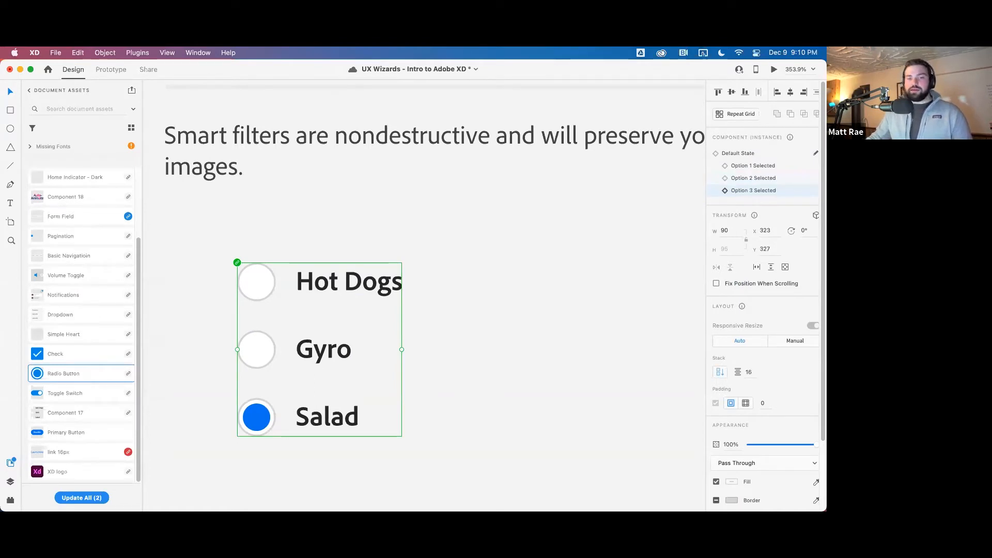
{"action": "left_click", "coordinate": [477, 296]}
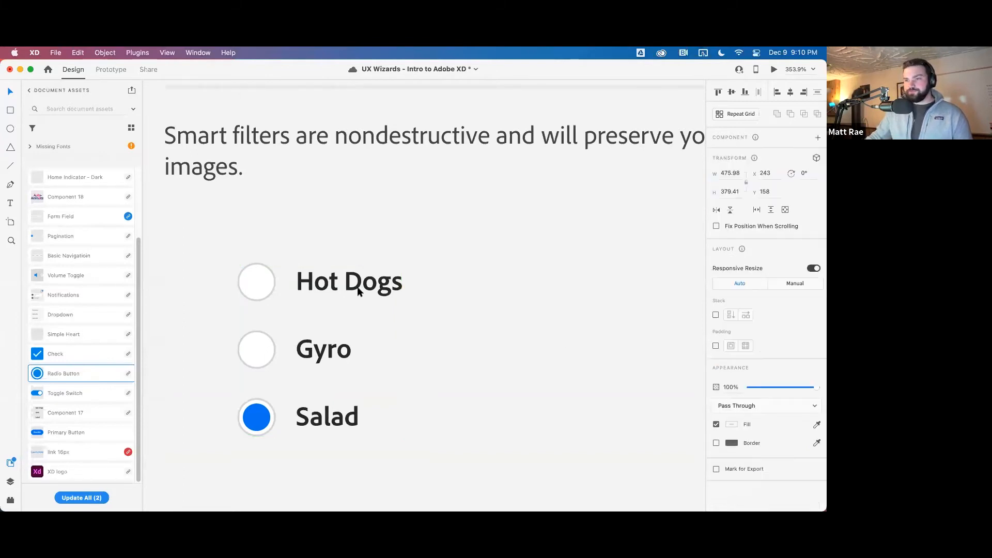
Select the Hot Dogs, Gyro and Salad radio group again and look through the components in the document assets
{"action": "left_click", "coordinate": [357, 288]}
{"action": "scroll", "coordinate": [83, 339], "scroll_direction": "up", "scroll_amount": 4}
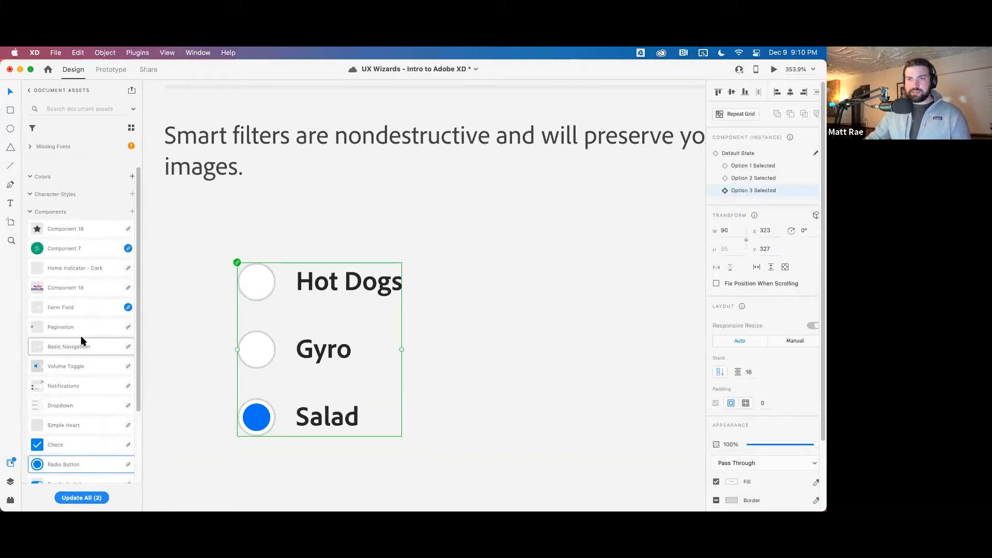
{"action": "scroll", "coordinate": [81, 339], "scroll_direction": "down", "scroll_amount": 3}
{"action": "scroll", "coordinate": [82, 339], "scroll_direction": "up", "scroll_amount": 3}
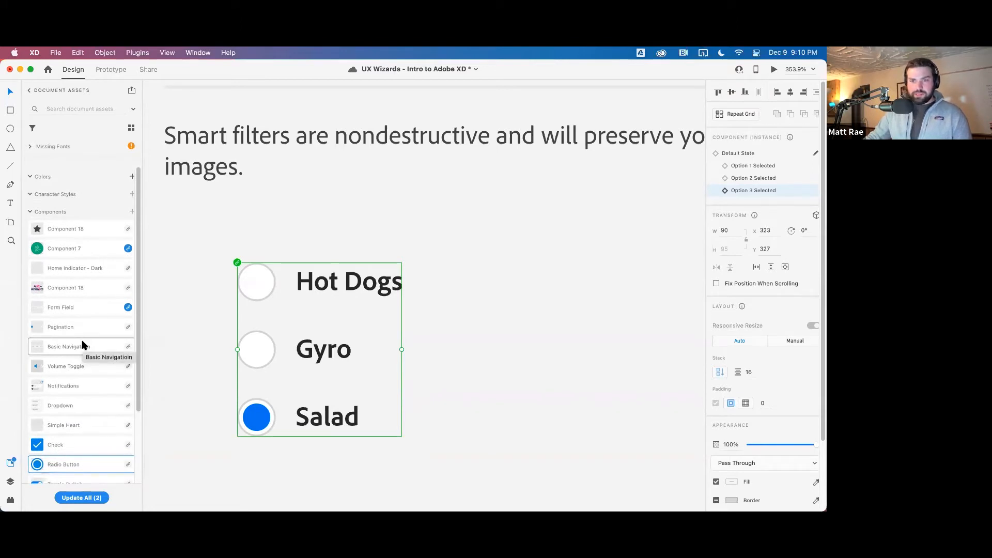
Make the linked Component 17 in the document assets a local component
{"action": "scroll", "coordinate": [83, 345], "scroll_direction": "down", "scroll_amount": 4}
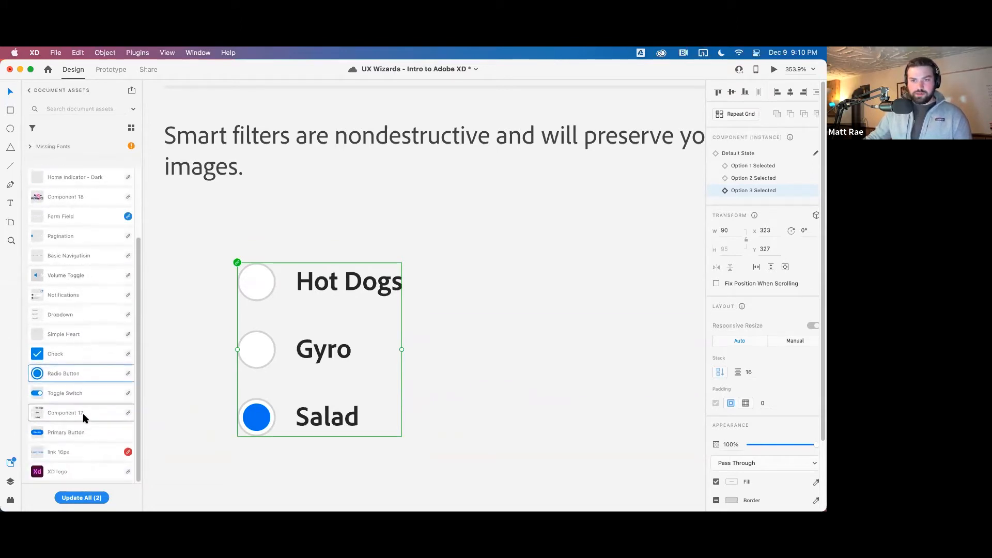
{"action": "right_click", "coordinate": [85, 418]}
{"action": "left_click", "coordinate": [100, 465]}
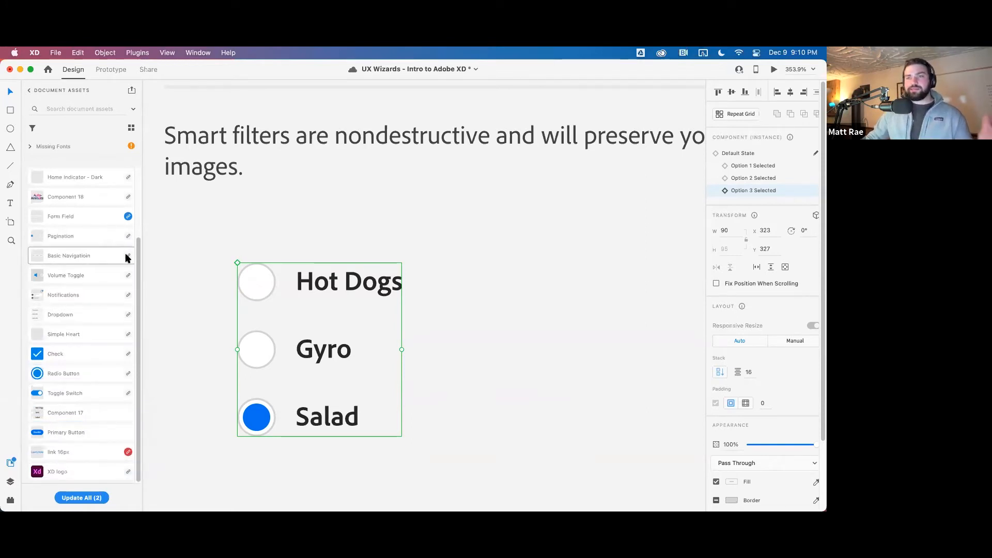
{"action": "mouse_move", "coordinate": [127, 257]}
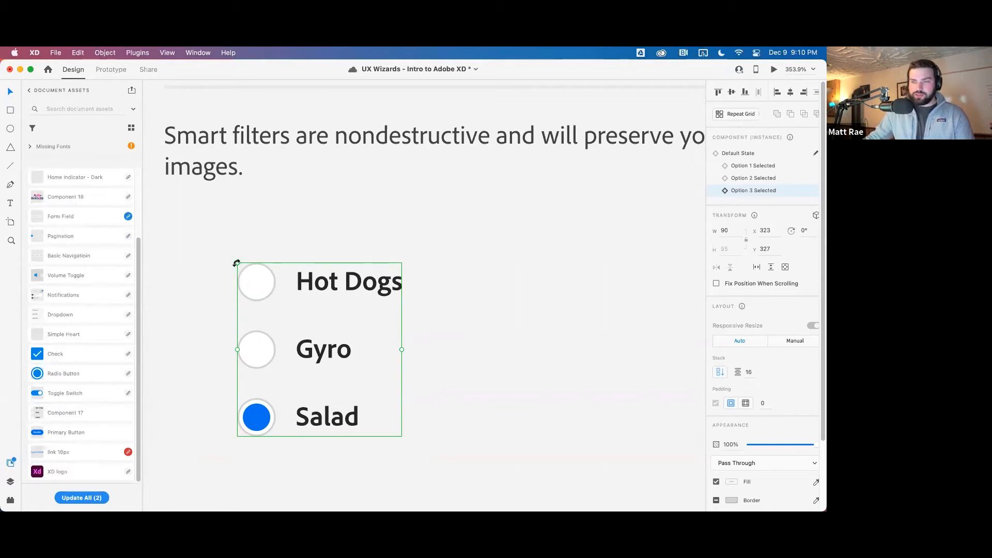
Go from the Hot Dogs, Gyro and Salad radio list instance to its main component for editing
{"action": "scroll", "coordinate": [238, 261], "scroll_direction": "up", "scroll_amount": 5}
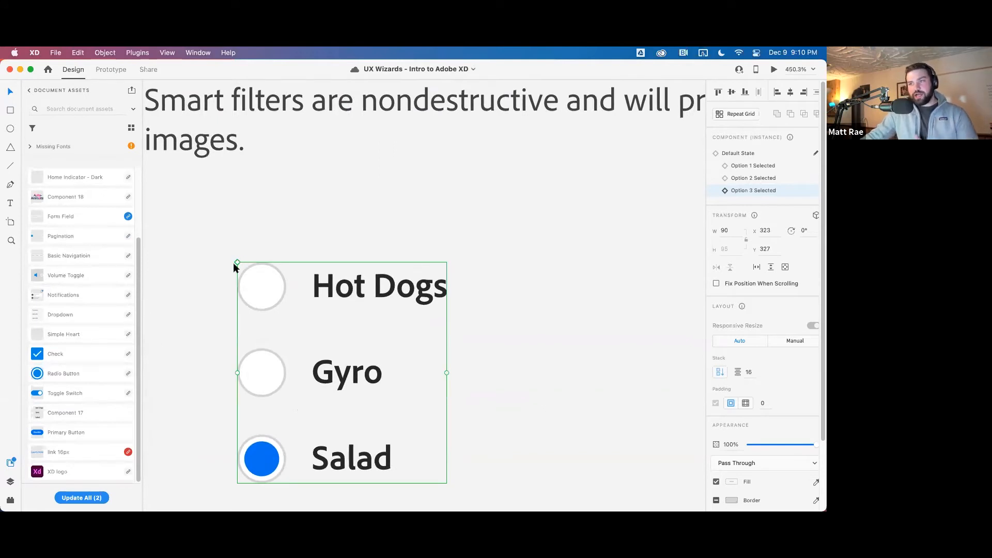
{"action": "right_click", "coordinate": [337, 285]}
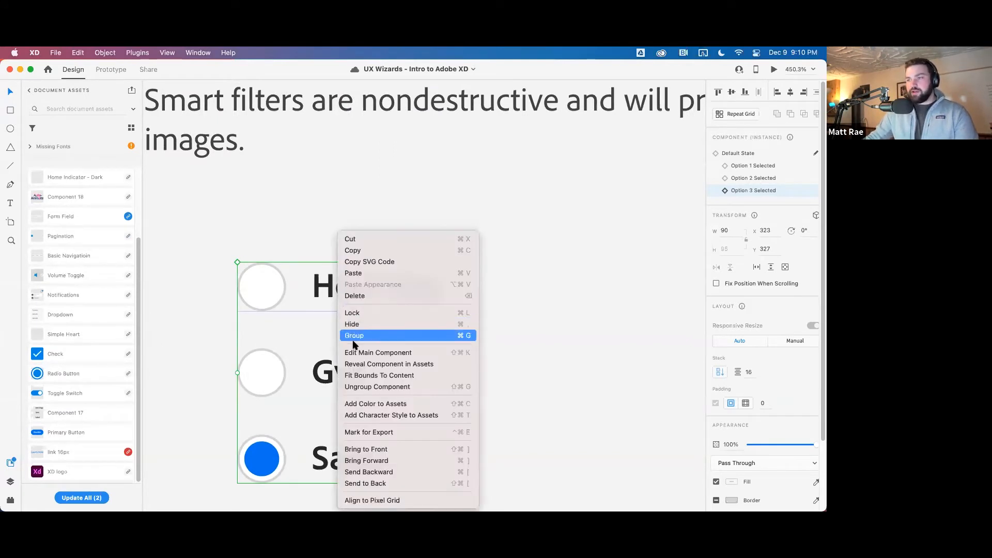
{"action": "left_click", "coordinate": [358, 348]}
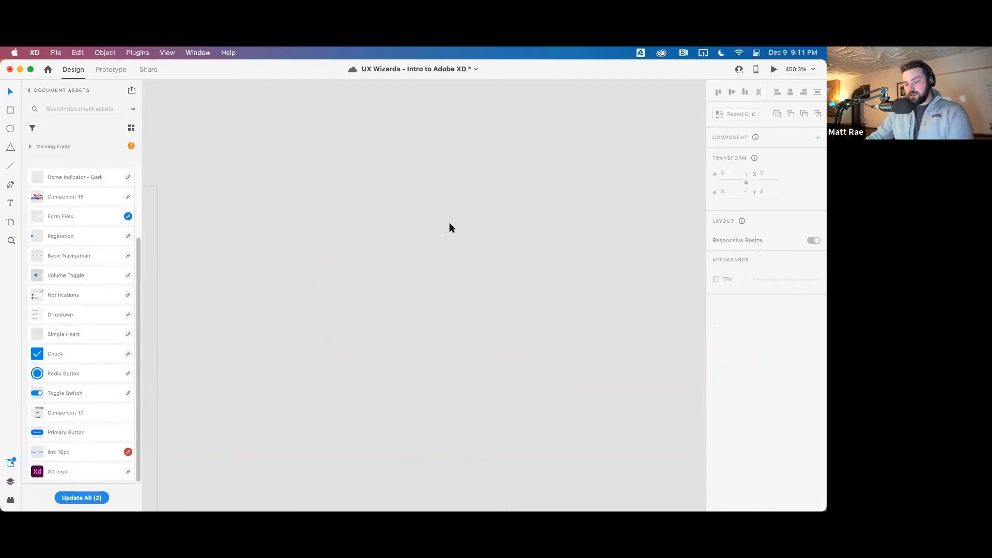
{"action": "scroll", "coordinate": [451, 232], "scroll_direction": "down", "scroll_amount": 10}
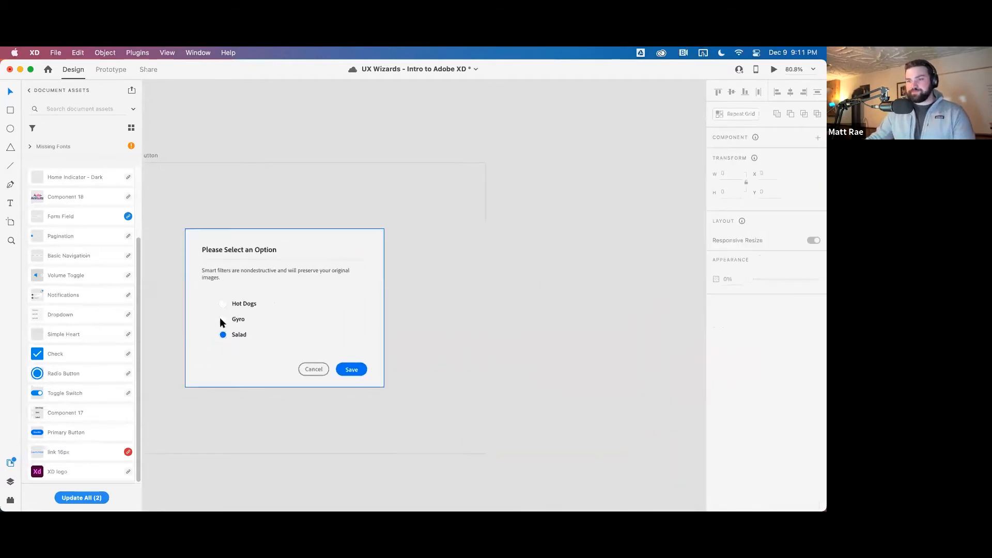
{"action": "right_click", "coordinate": [229, 320]}
{"action": "left_click", "coordinate": [264, 351]}
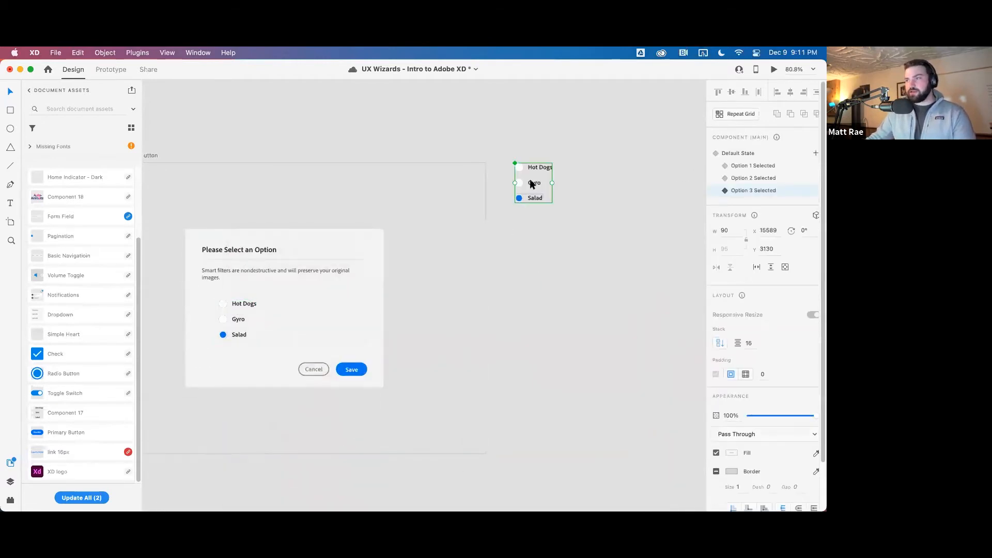
Change the fill of the Hot Dogs label to magenta in the radio list instance inside the dialog
{"action": "scroll", "coordinate": [521, 163], "scroll_direction": "up", "scroll_amount": 6}
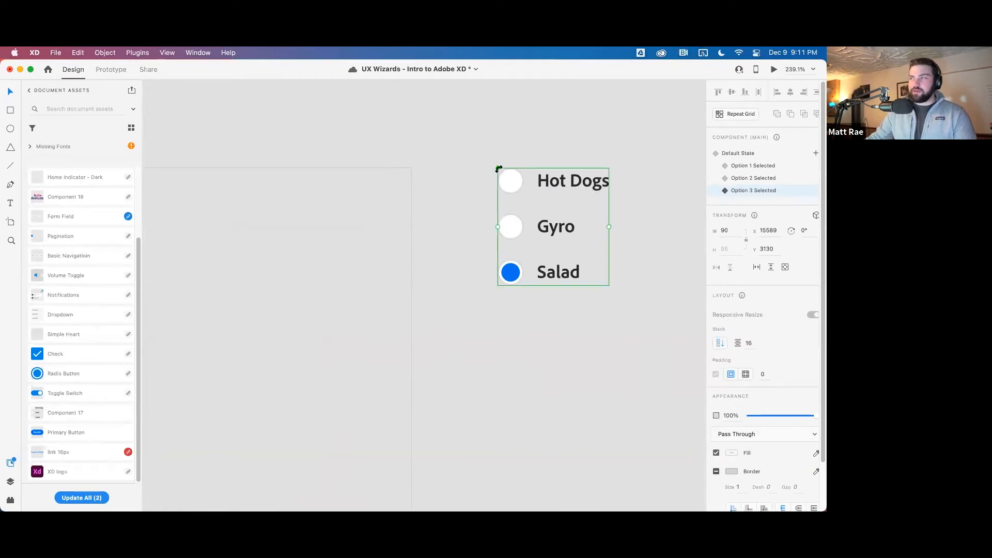
{"action": "scroll", "coordinate": [326, 339], "scroll_direction": "left", "scroll_amount": 15}
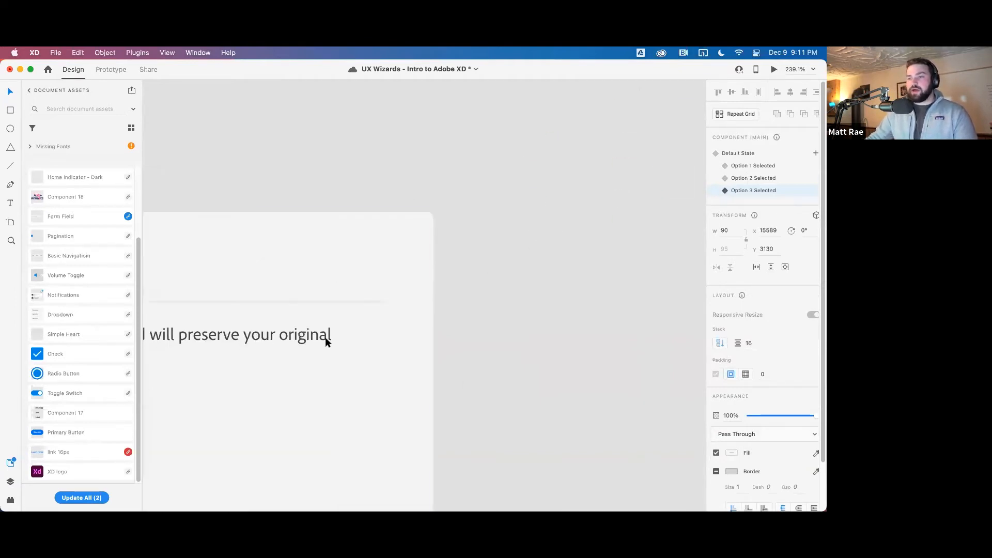
{"action": "scroll", "coordinate": [605, 296], "scroll_direction": "left", "scroll_amount": 5}
{"action": "left_click", "coordinate": [308, 290]}
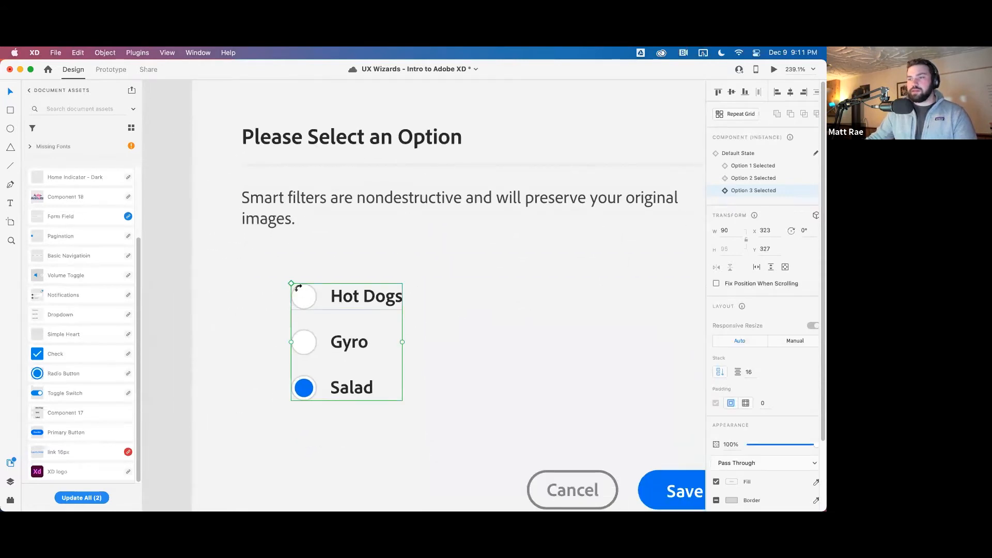
{"action": "double_click", "coordinate": [351, 297]}
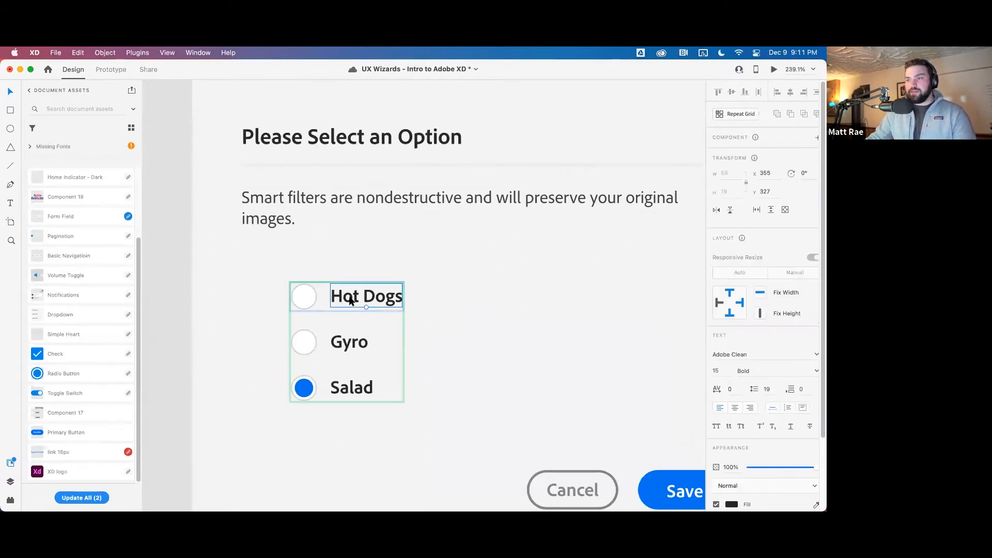
{"action": "left_click", "coordinate": [731, 505]}
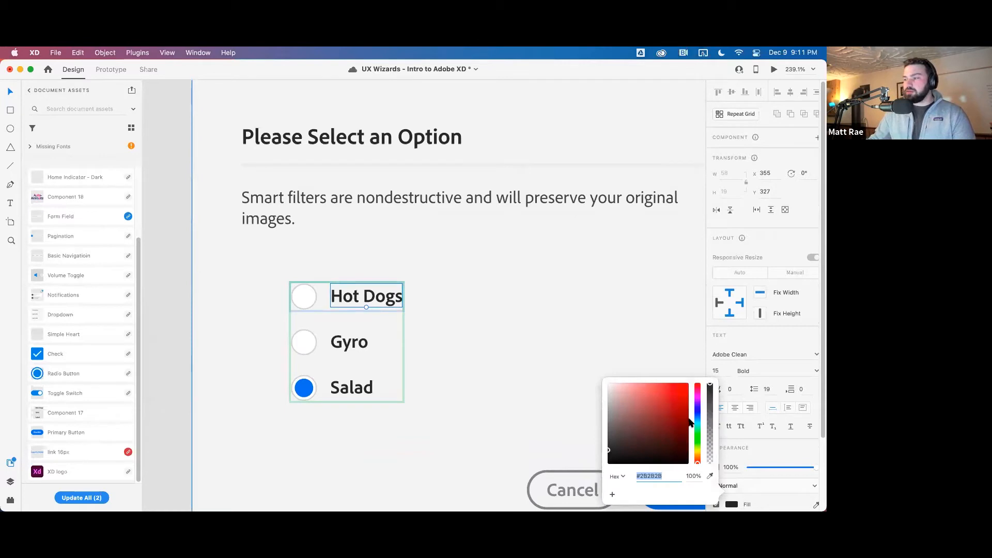
{"action": "mouse_move", "coordinate": [688, 407]}
{"action": "left_mouse_down"}
{"action": "mouse_move", "coordinate": [689, 383]}
{"action": "mouse_move", "coordinate": [699, 396]}
{"action": "left_mouse_up"}
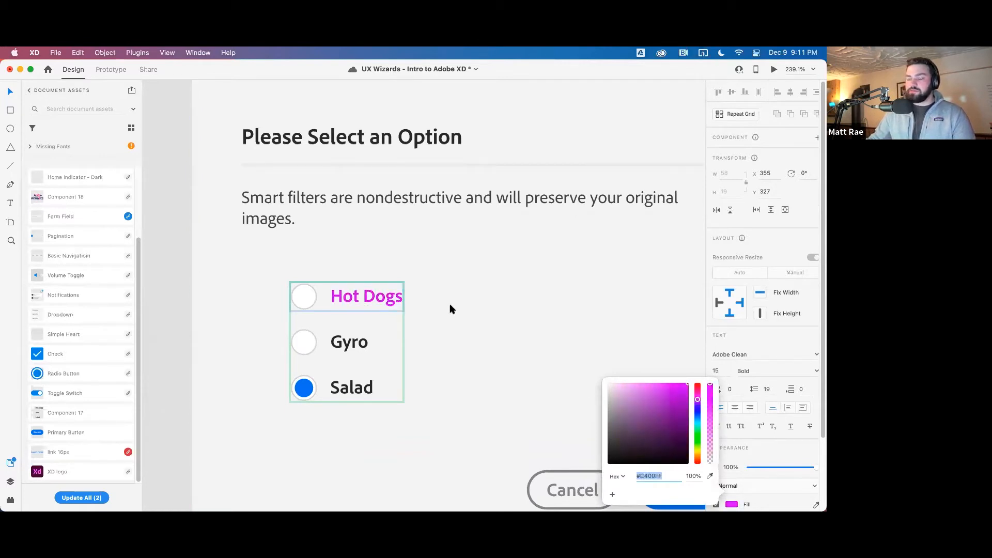
{"action": "key", "text": "Escape"}
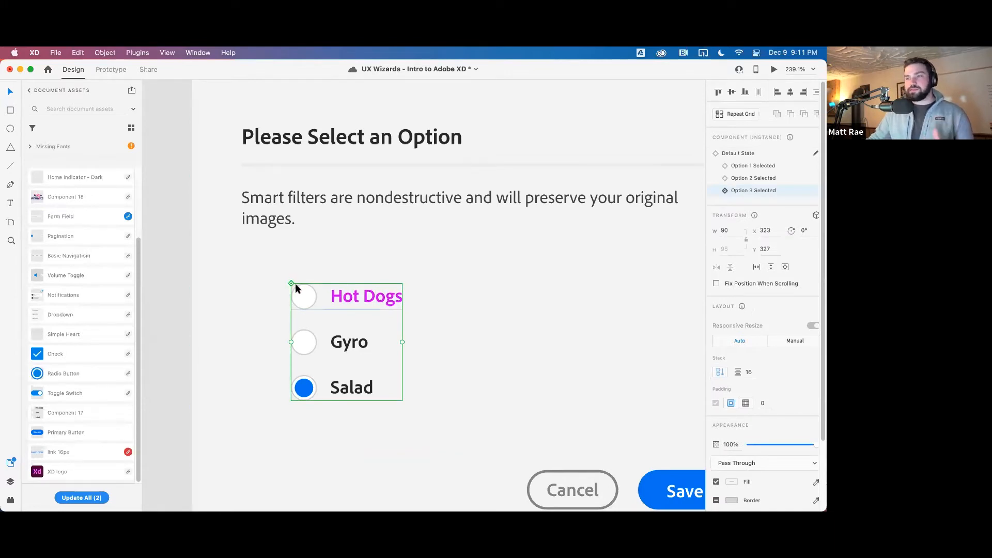
{"action": "left_click", "coordinate": [454, 297]}
Compare the Collapsed and Default State versions of the Animated Dropdown on the Basic States artboard, finishing on Default State
{"action": "scroll", "coordinate": [454, 293], "scroll_direction": "down", "scroll_amount": 5}
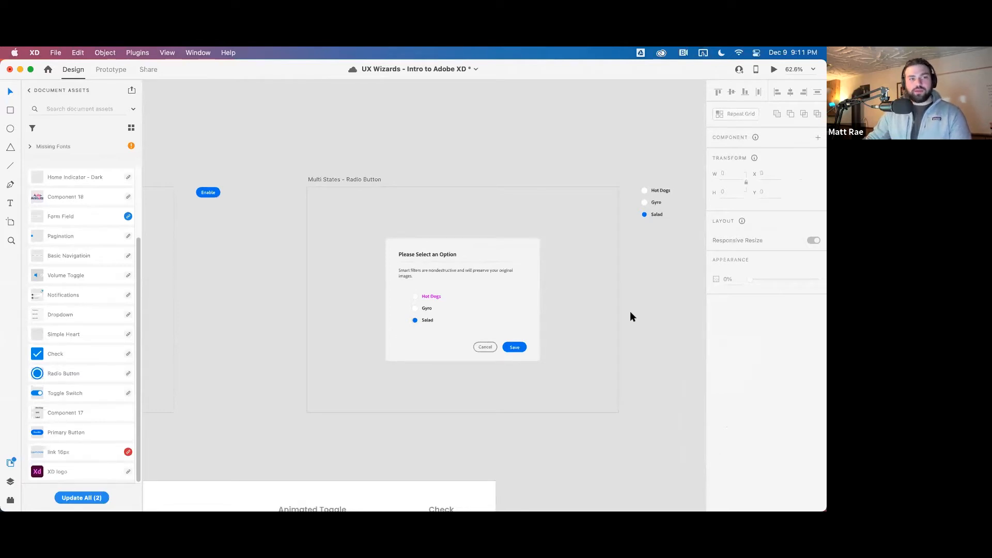
{"action": "scroll", "coordinate": [606, 318], "scroll_direction": "down", "scroll_amount": 4}
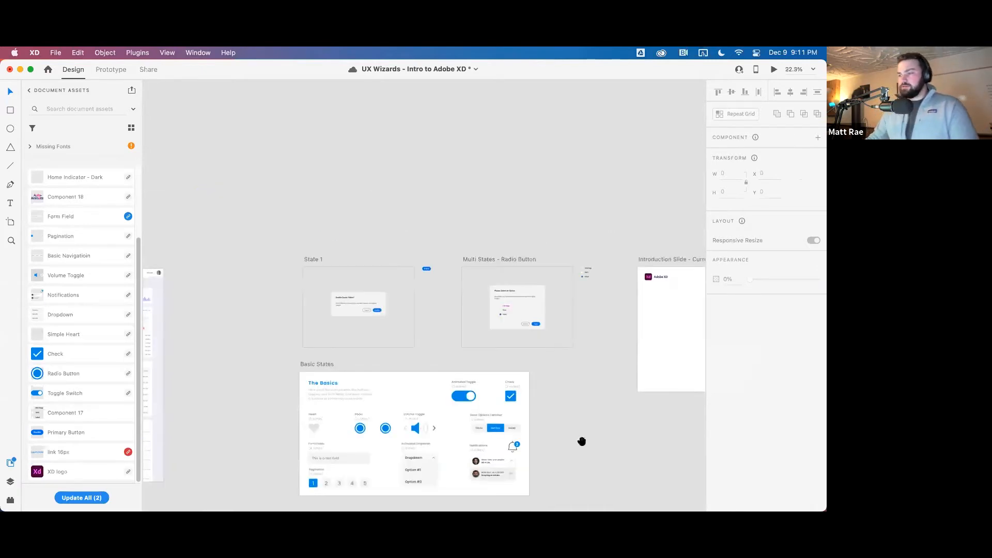
{"action": "scroll", "coordinate": [389, 335], "scroll_direction": "up", "scroll_amount": 6}
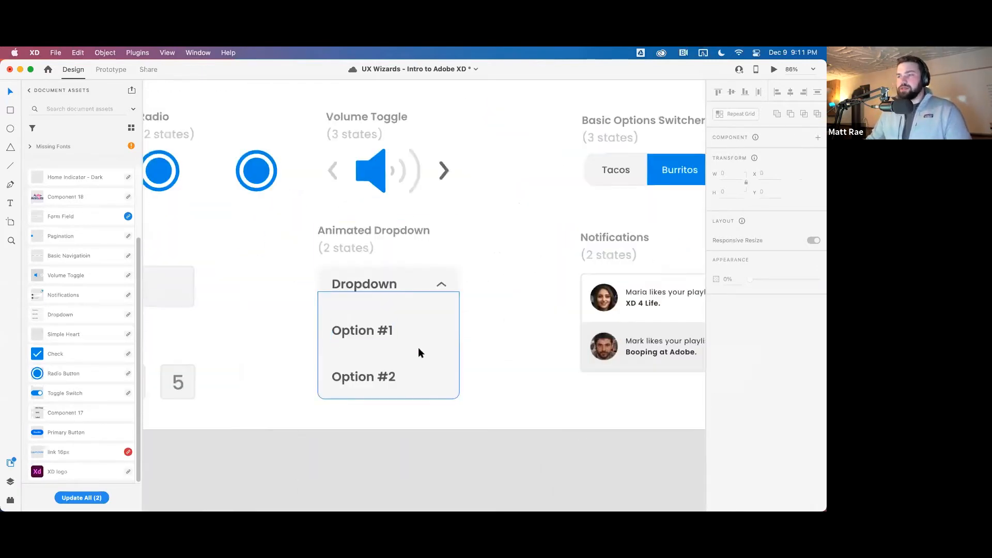
{"action": "left_click", "coordinate": [410, 286]}
{"action": "double_click", "coordinate": [383, 272]}
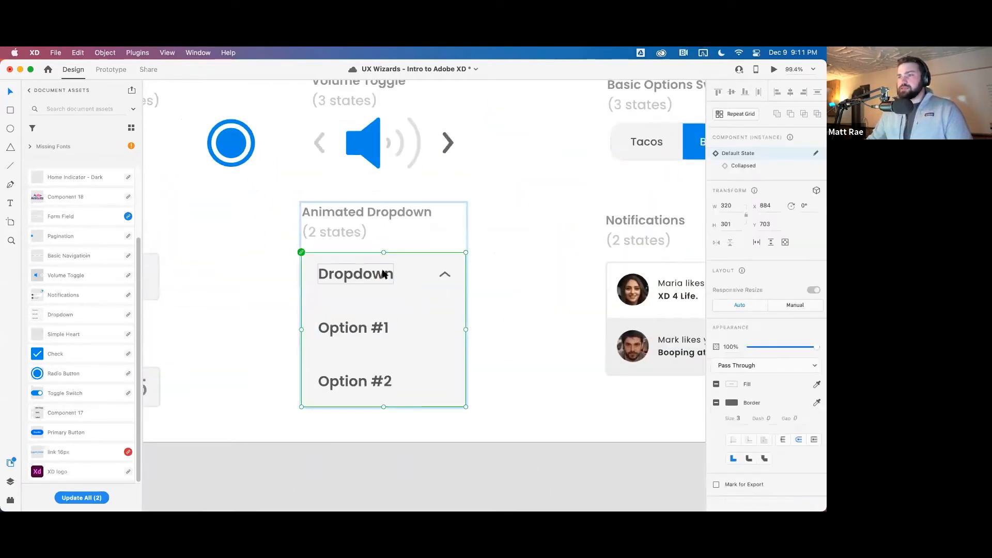
{"action": "left_click", "coordinate": [754, 165]}
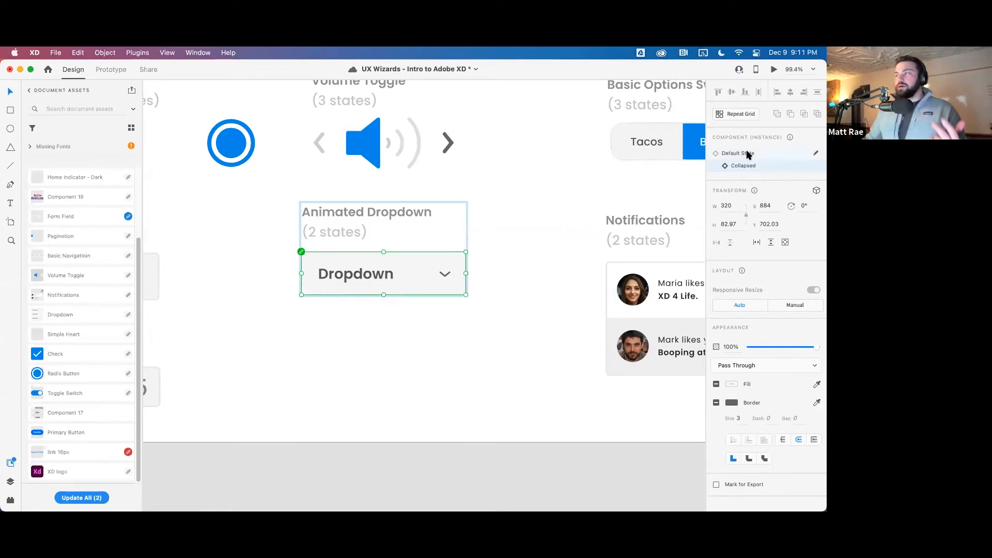
{"action": "left_click", "coordinate": [747, 155]}
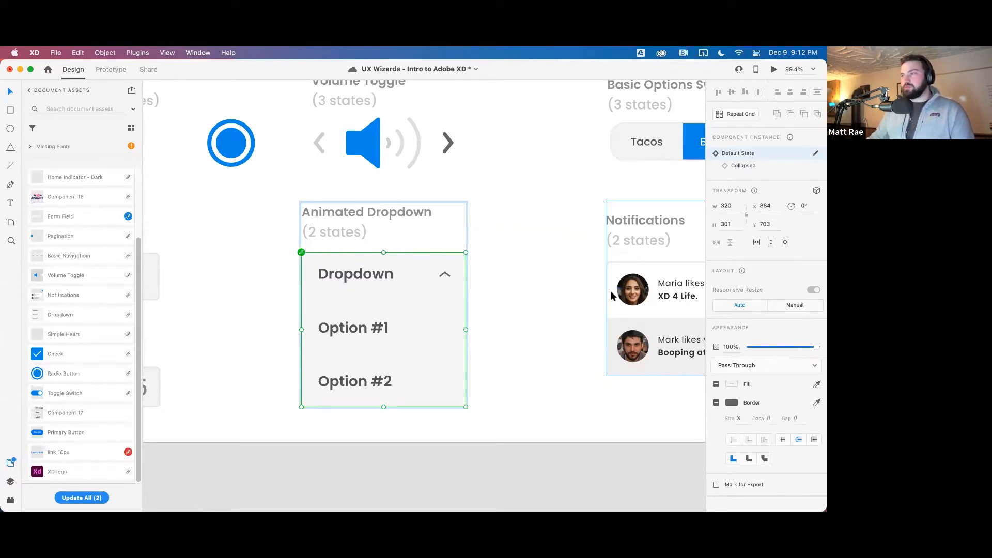
{"action": "left_click", "coordinate": [752, 165]}
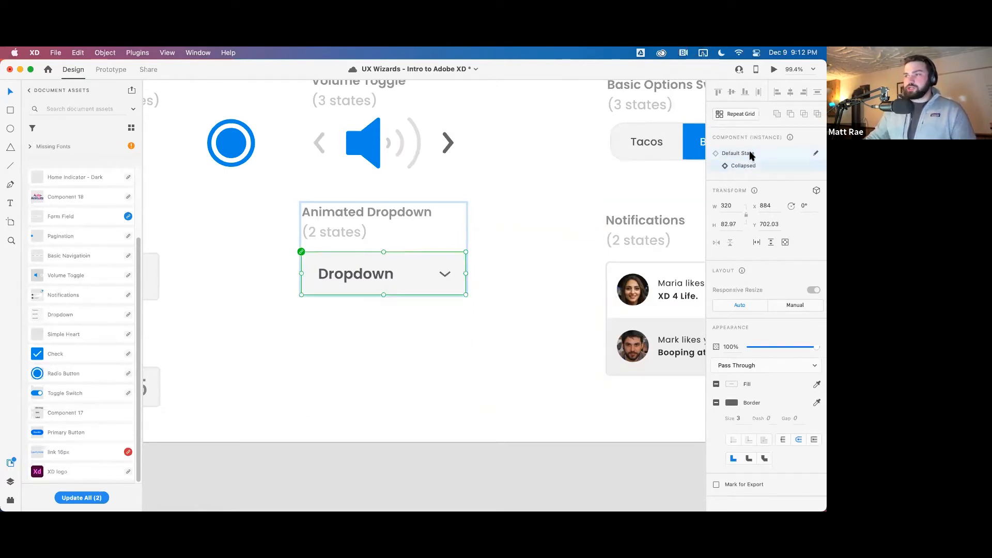
{"action": "left_click", "coordinate": [751, 153]}
{"action": "left_click", "coordinate": [751, 165]}
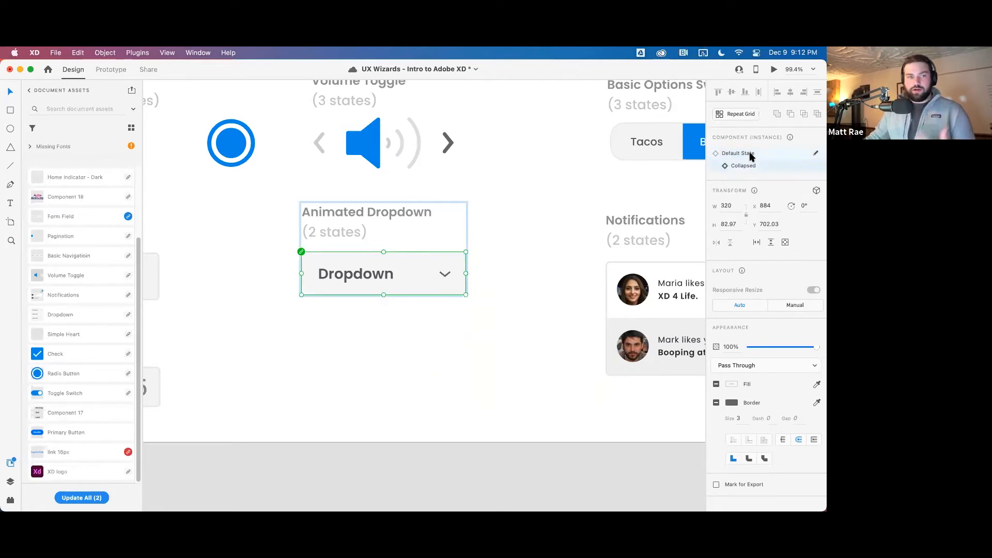
{"action": "left_click", "coordinate": [752, 155]}
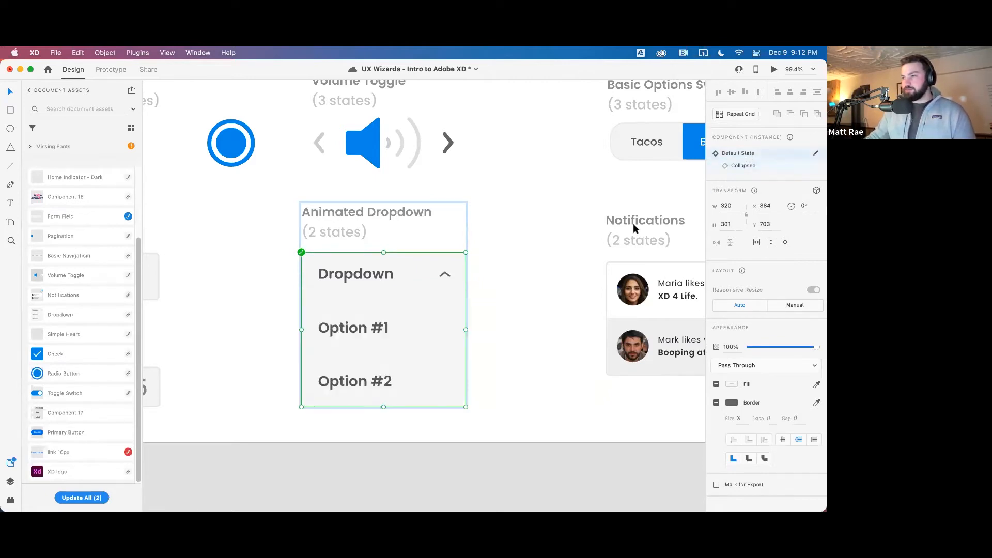
Look over the Basic States artboard and the wider document, and locate the Auto-Animate slide with its example artboards
{"action": "left_click", "coordinate": [551, 269]}
{"action": "key", "text": "super+0"}
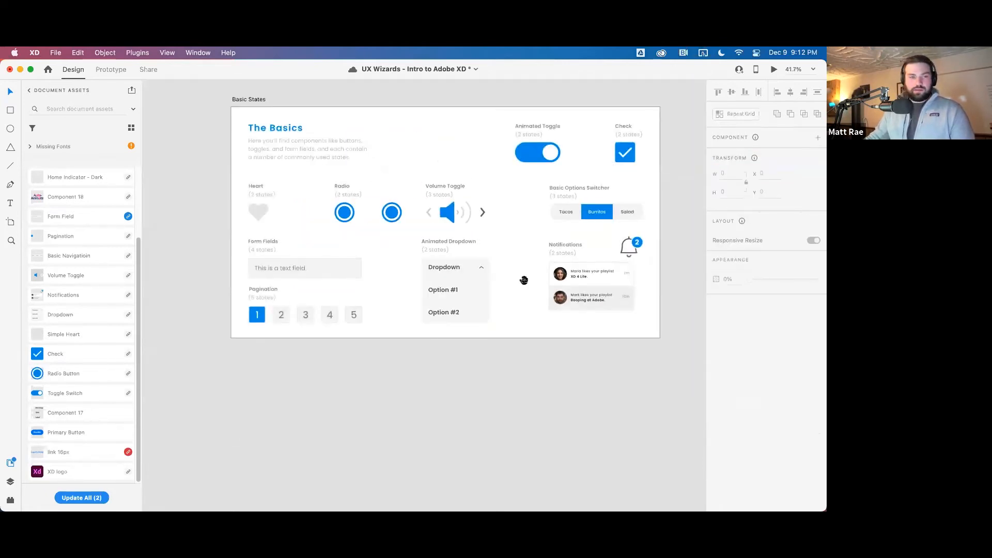
{"action": "left_click_drag", "start_coordinate": [524, 280], "coordinate": [499, 337]}
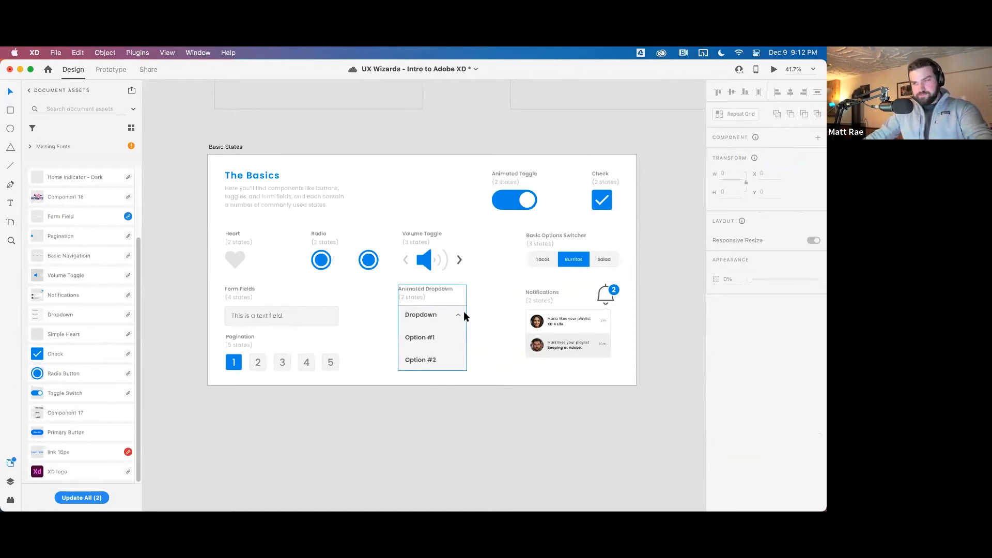
{"action": "scroll", "coordinate": [398, 364], "scroll_direction": "down", "scroll_amount": 5}
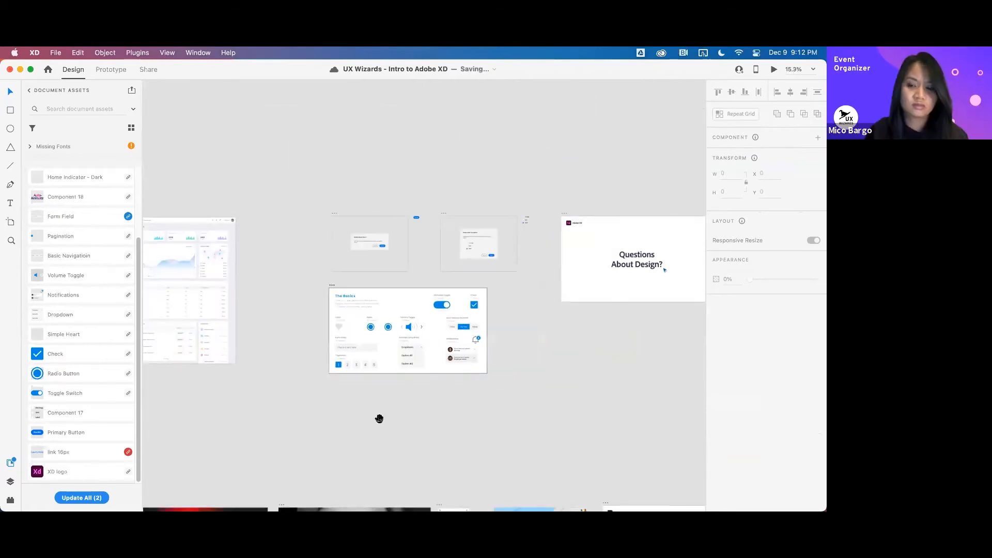
{"action": "left_click_drag", "start_coordinate": [380, 418], "coordinate": [388, 309]}
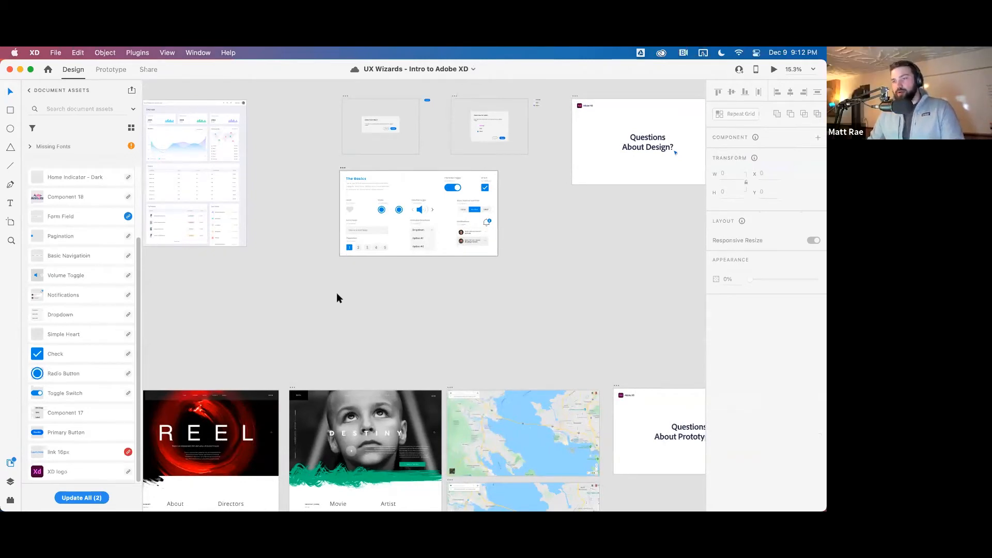
{"action": "scroll", "coordinate": [337, 294], "scroll_direction": "down", "scroll_amount": 10}
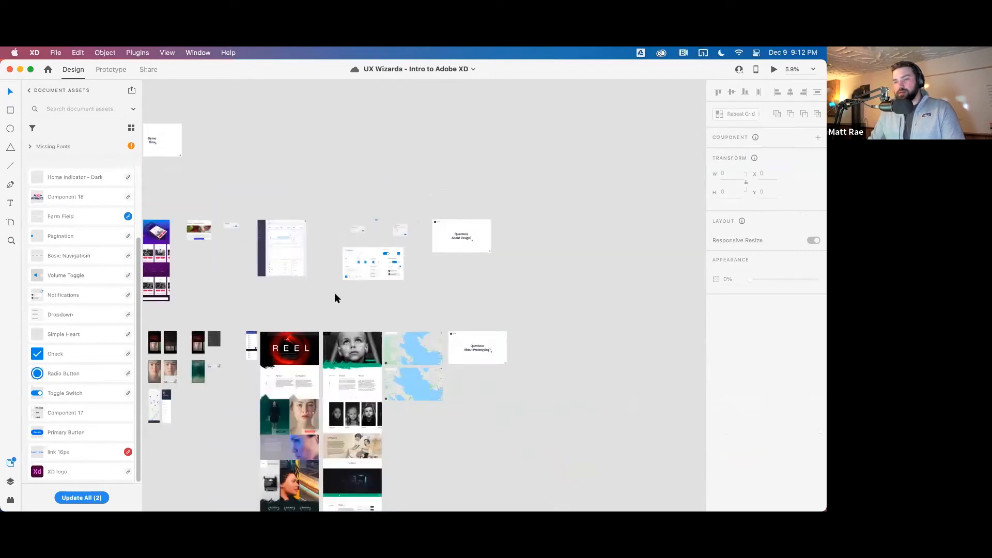
{"action": "scroll", "coordinate": [335, 297], "scroll_direction": "left", "scroll_amount": 10}
{"action": "scroll", "coordinate": [335, 298], "scroll_direction": "down", "scroll_amount": 3}
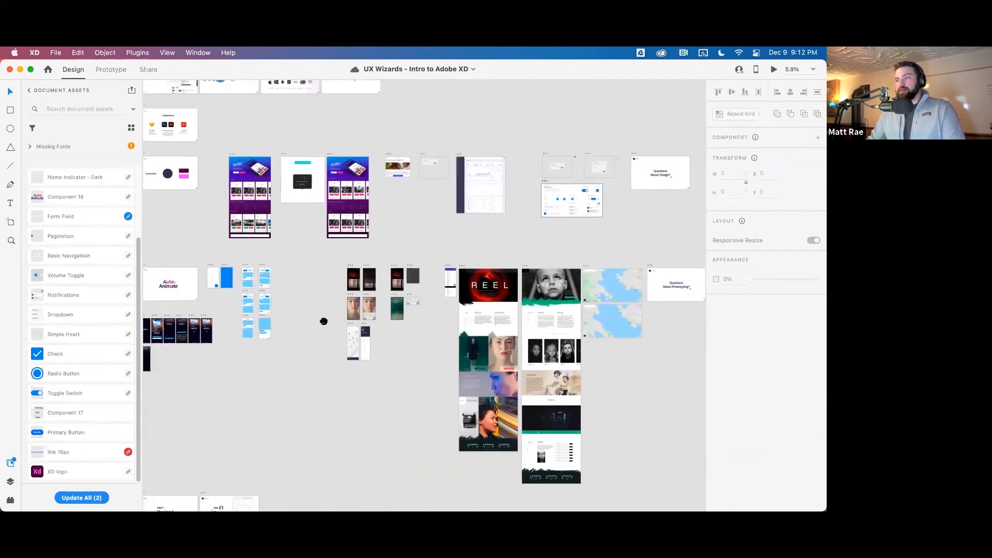
{"action": "scroll", "coordinate": [324, 320], "scroll_direction": "left", "scroll_amount": 3}
{"action": "scroll", "coordinate": [323, 321], "scroll_direction": "down", "scroll_amount": 3}
{"action": "left_click_drag", "start_coordinate": [198, 203], "coordinate": [347, 312]}
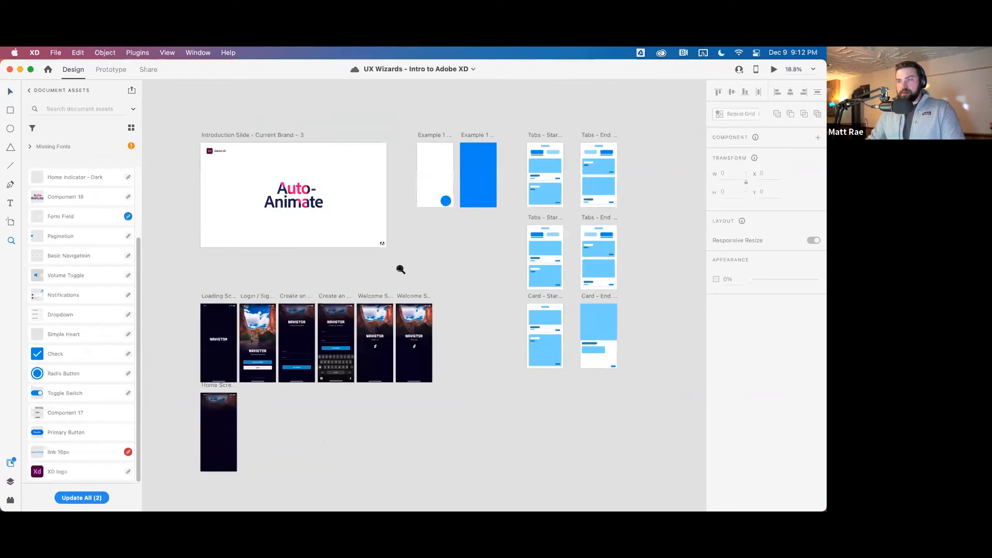
Hide the document assets and frame the Auto-Animate slide together with its example artboards
{"action": "left_click", "coordinate": [10, 463]}
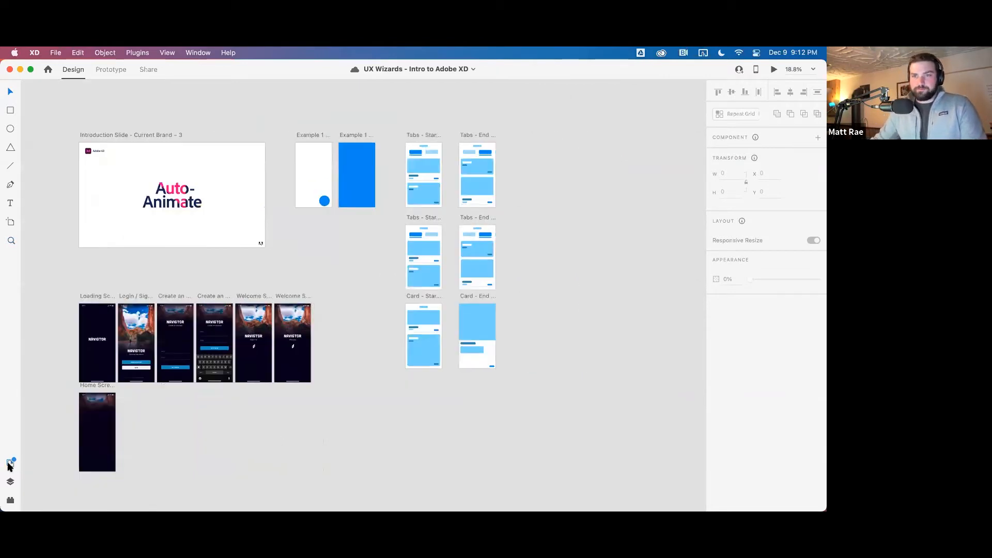
{"action": "scroll", "coordinate": [222, 261], "scroll_direction": "left", "scroll_amount": 3}
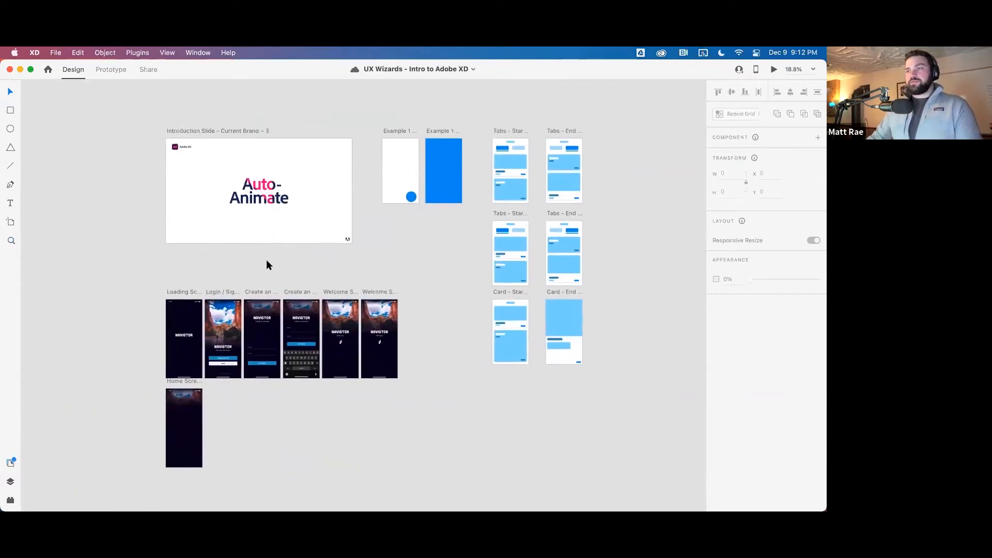
{"action": "scroll", "coordinate": [266, 265], "scroll_direction": "up", "scroll_amount": 5}
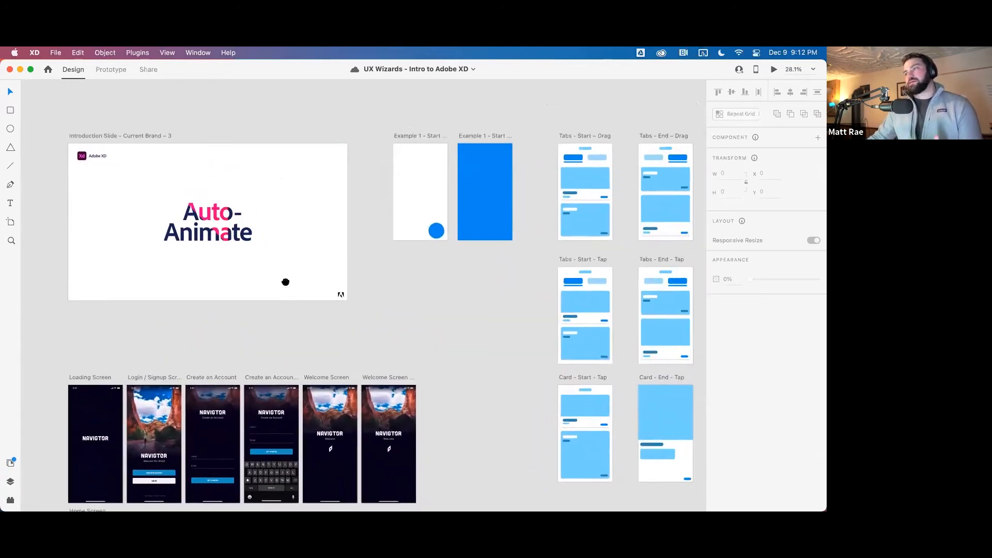
{"action": "scroll", "coordinate": [285, 281], "scroll_direction": "down", "scroll_amount": 2}
{"action": "scroll", "coordinate": [285, 281], "scroll_direction": "right", "scroll_amount": 2}
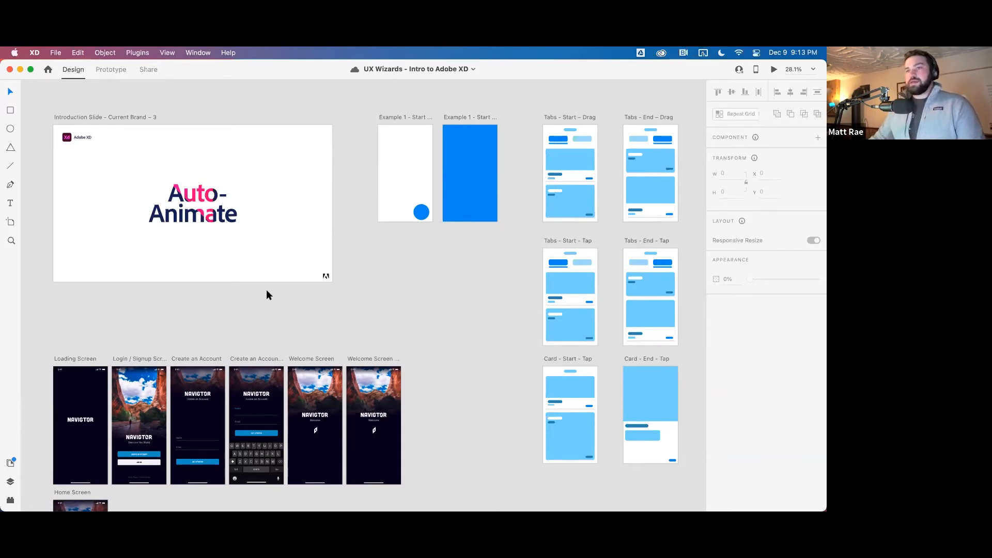
Examine the two Example 1 artboards, comparing the small blue circle with its enlarged ellipse counterpart
{"action": "left_click", "coordinate": [201, 199]}
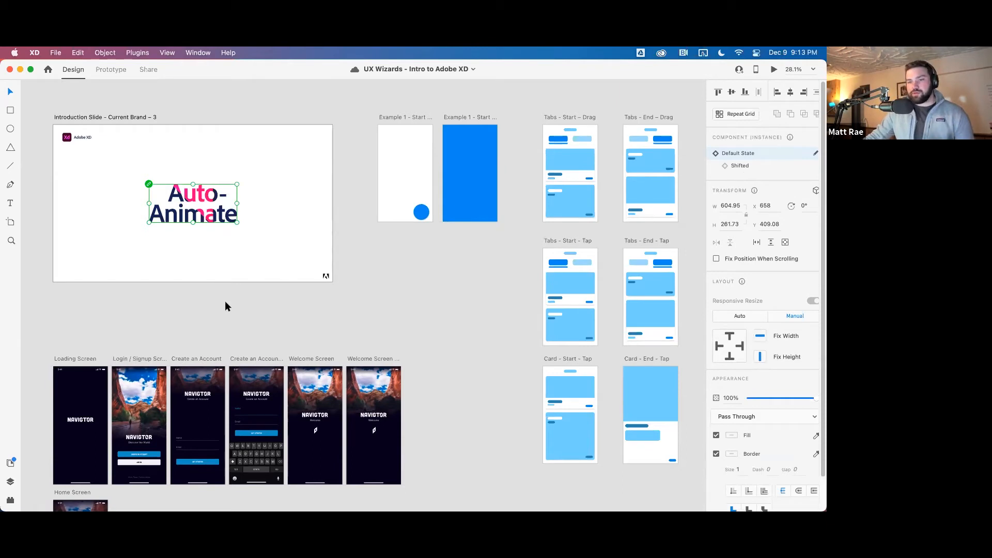
{"action": "left_click", "coordinate": [416, 314]}
{"action": "left_click_drag", "start_coordinate": [387, 105], "coordinate": [510, 231]}
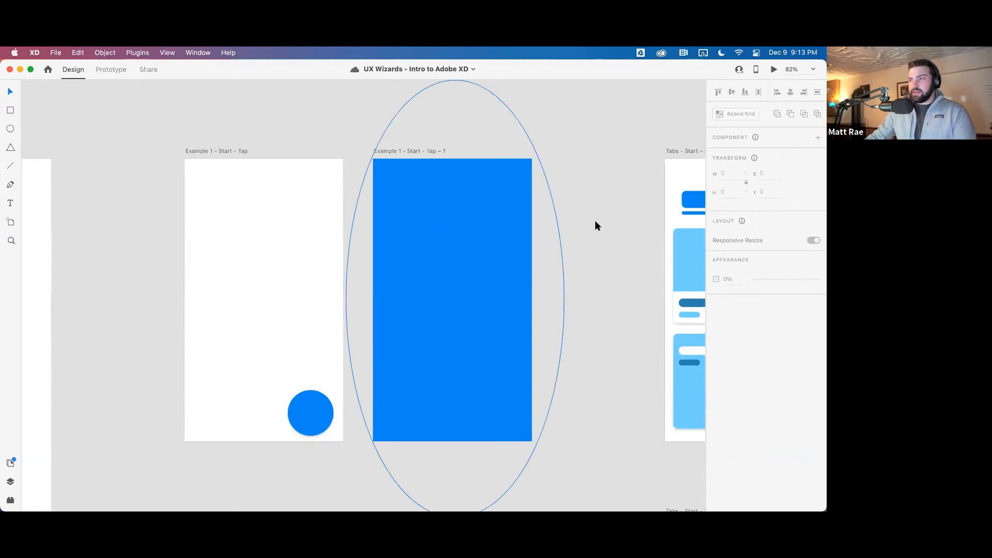
{"action": "left_click", "coordinate": [231, 153]}
{"action": "left_click", "coordinate": [420, 150]}
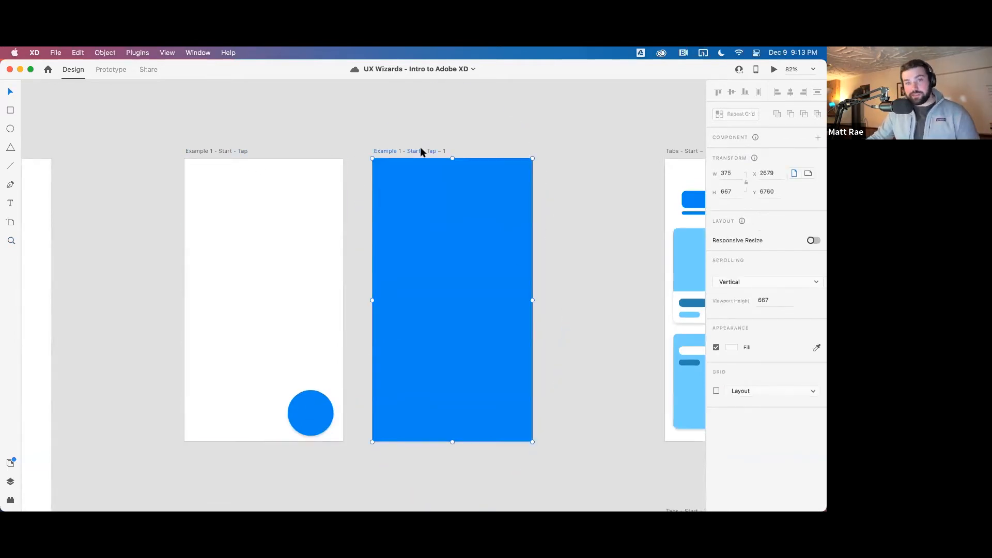
{"action": "left_click", "coordinate": [308, 403]}
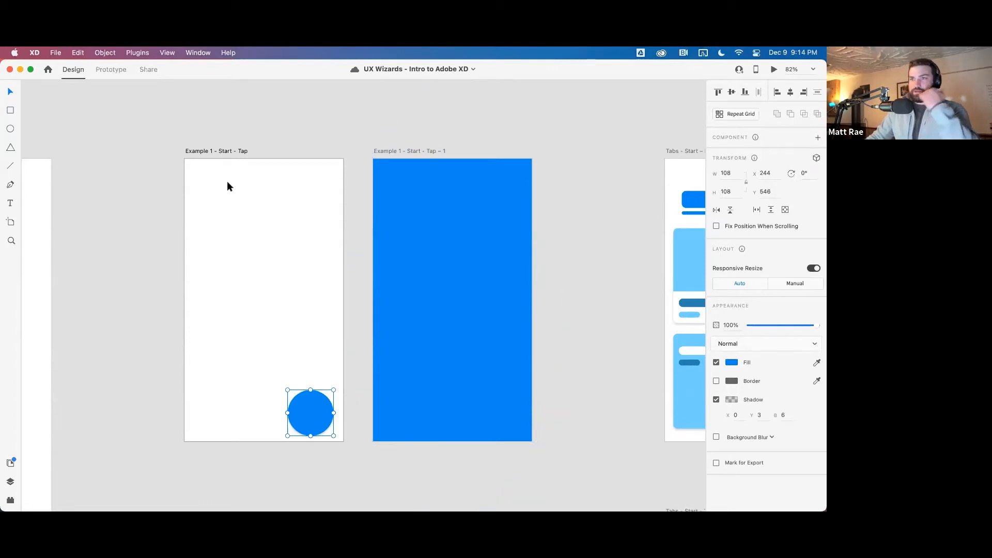
{"action": "left_click", "coordinate": [220, 148]}
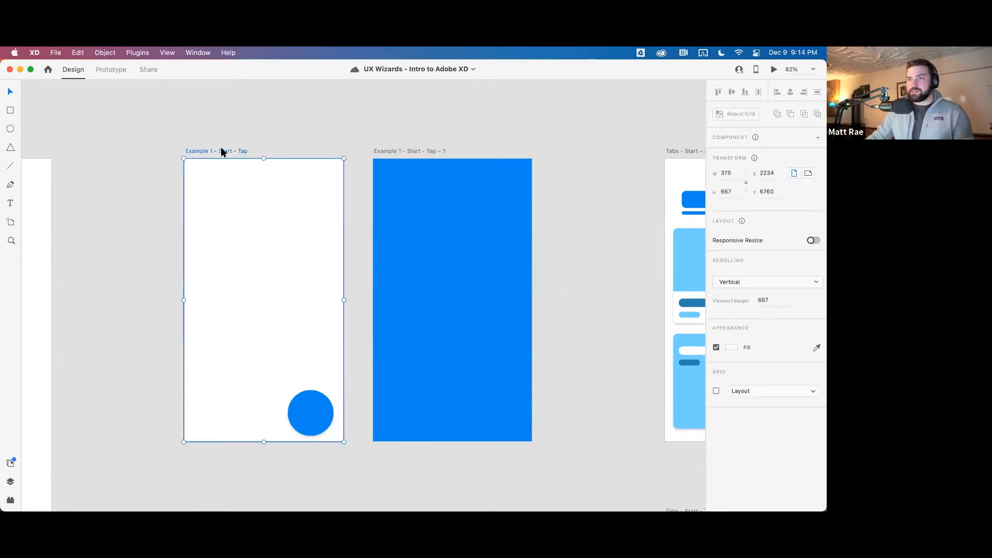
{"action": "left_click", "coordinate": [311, 405]}
{"action": "left_click", "coordinate": [475, 276]}
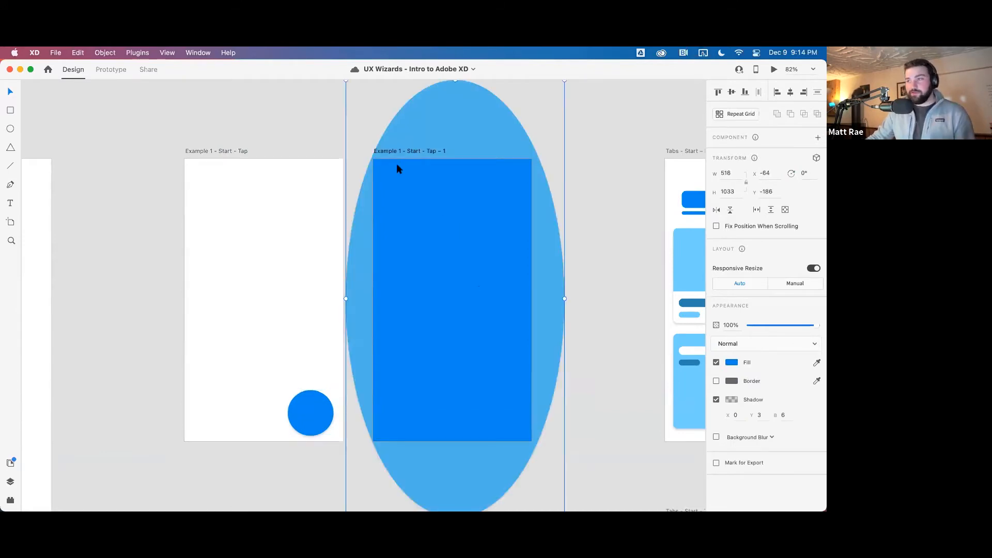
{"action": "key", "text": "Delete"}
Link the blue circle to the Example 1 - Start - Tap – 1 artboard with a Tap-triggered Auto-Animate action
{"action": "left_click", "coordinate": [243, 151]}
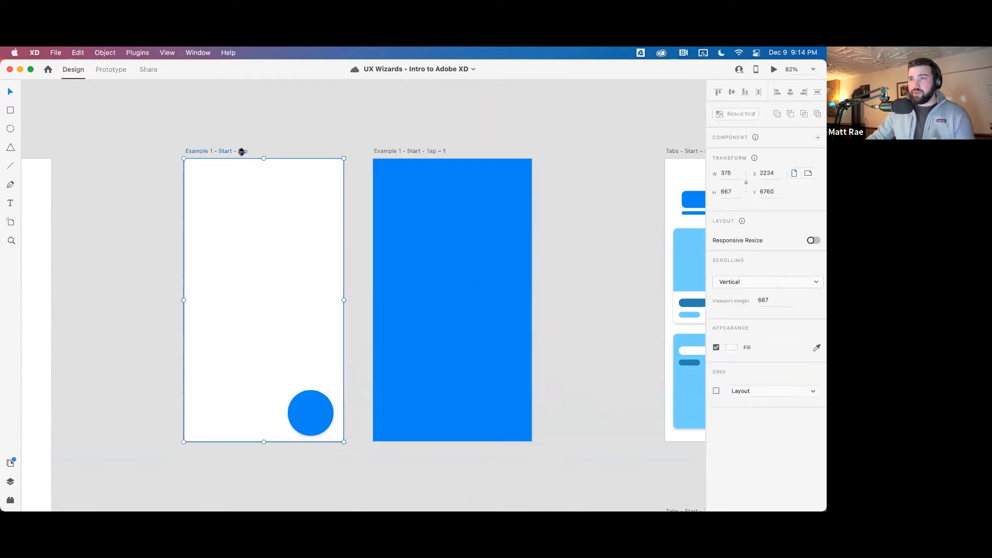
{"action": "left_click", "coordinate": [118, 69]}
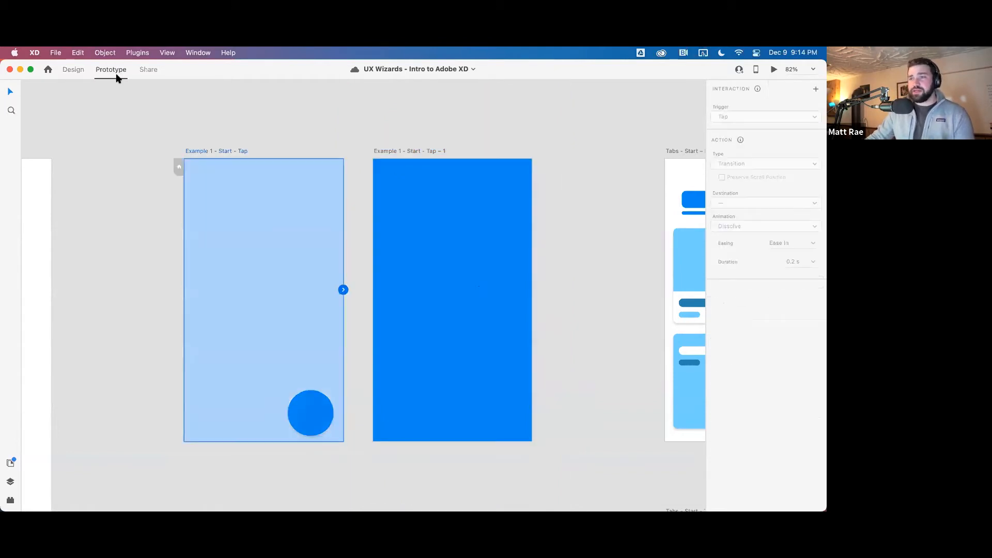
{"action": "left_click", "coordinate": [316, 418]}
{"action": "left_click_drag", "start_coordinate": [333, 414], "coordinate": [398, 329]}
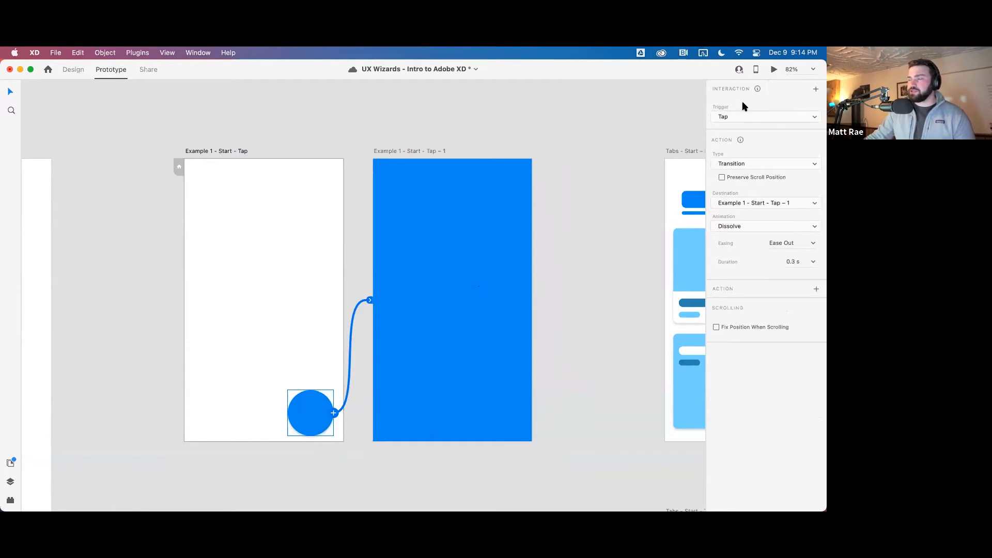
{"action": "left_click", "coordinate": [752, 164]}
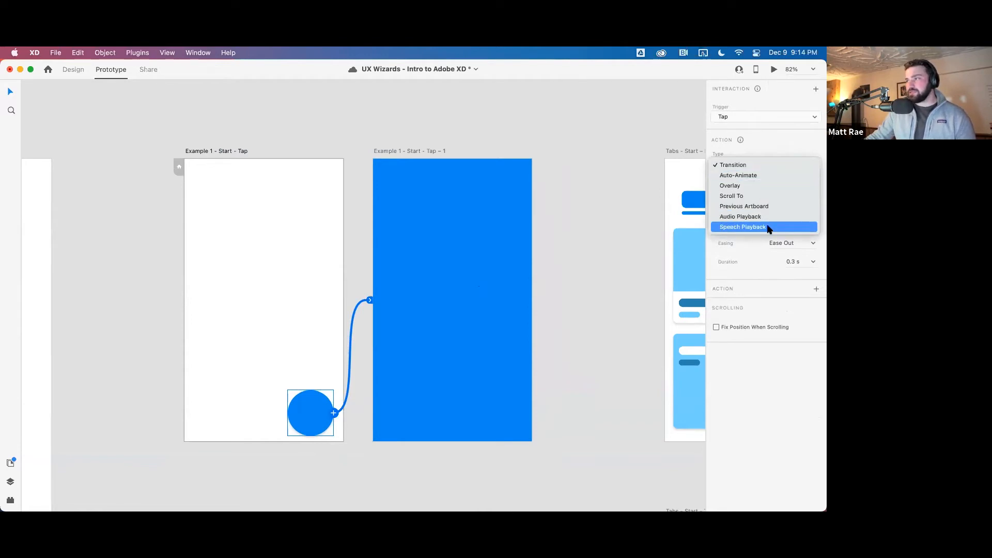
{"action": "left_click", "coordinate": [760, 175]}
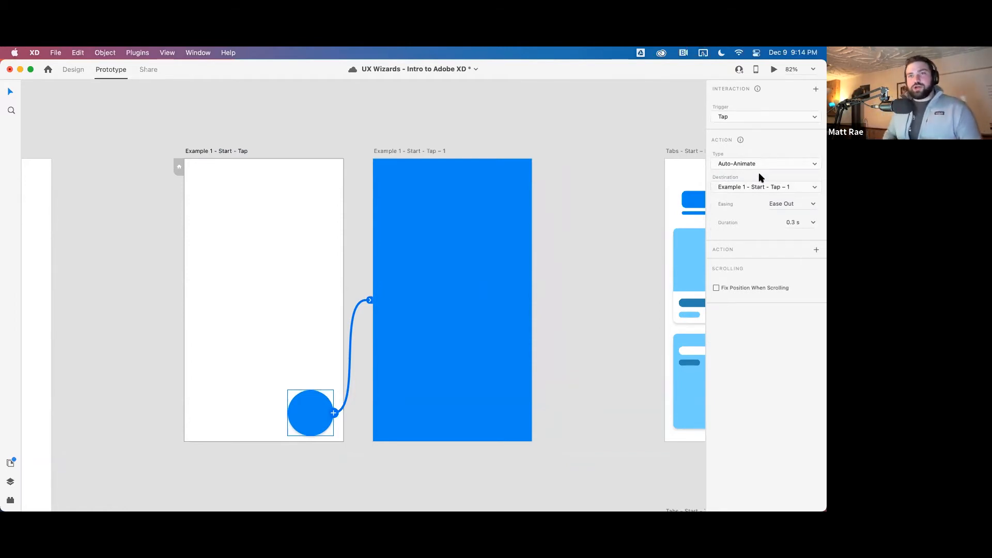
Show the layers and compare the layer names of the small circle and the enlarged ellipse
{"action": "left_click", "coordinate": [10, 481]}
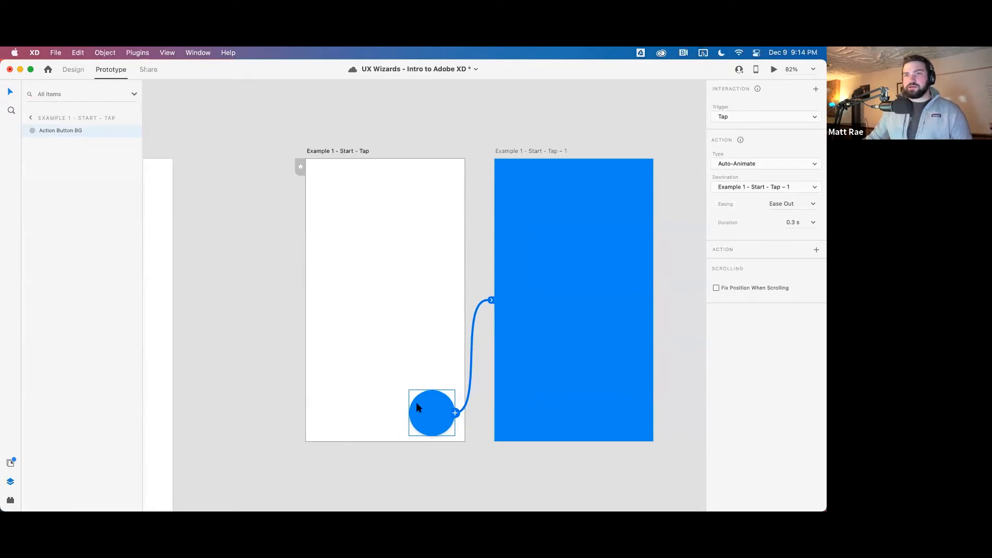
{"action": "left_click", "coordinate": [538, 319]}
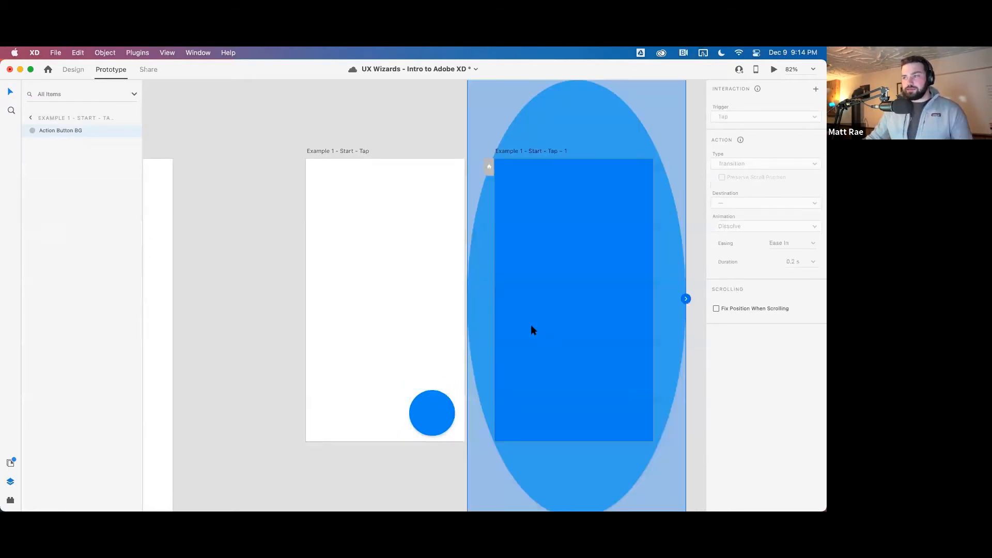
{"action": "left_click", "coordinate": [433, 412]}
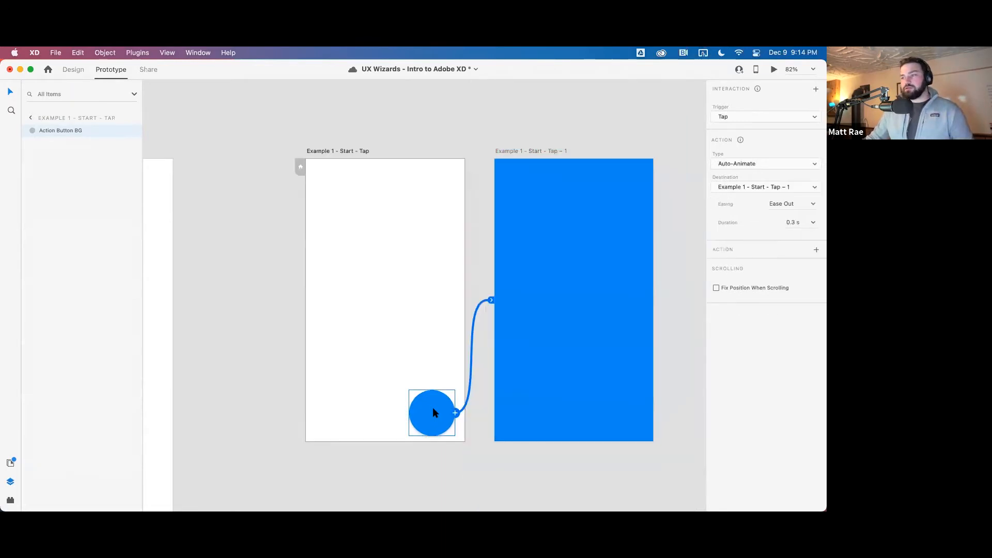
Link the enlarged ellipse back to the Example 1 - Start - Tap artboard with a Tap-triggered Auto-Animate interaction
{"action": "left_click_drag", "start_coordinate": [618, 367], "coordinate": [533, 355]}
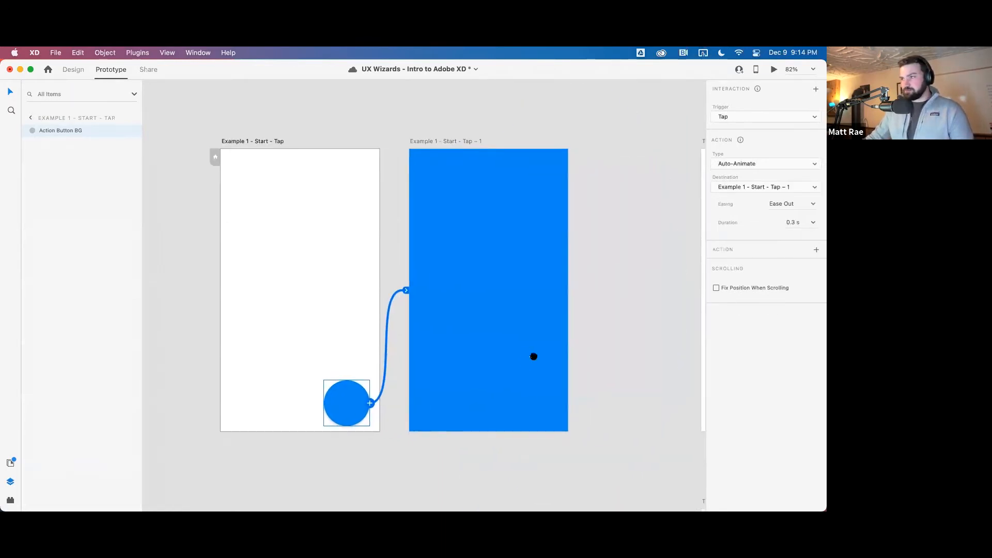
{"action": "left_click", "coordinate": [511, 217]}
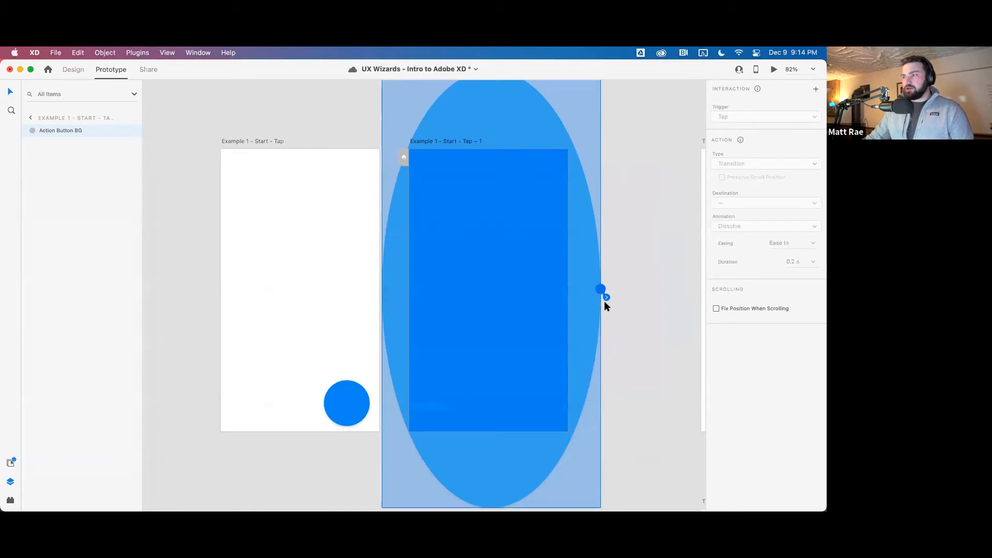
{"action": "left_click_drag", "start_coordinate": [604, 302], "coordinate": [357, 308]}
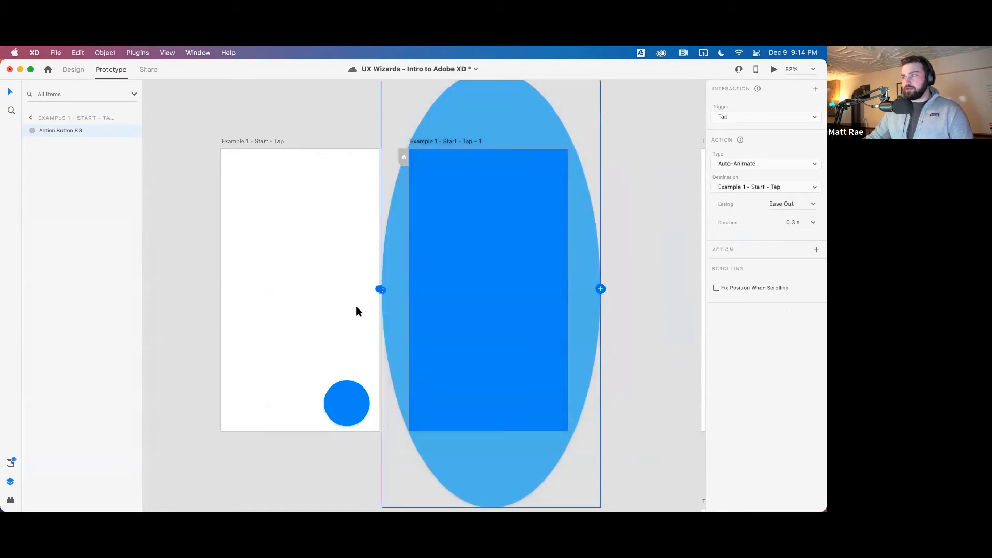
{"action": "left_click", "coordinate": [274, 138]}
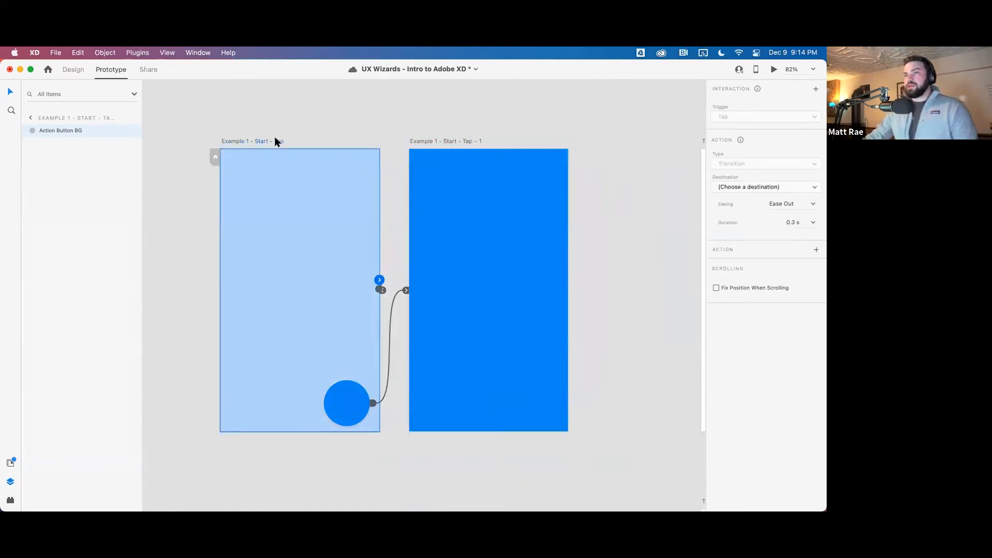
Set the easing of the small circle's interaction to Snap and review its duration and trigger options
{"action": "left_click", "coordinate": [367, 387]}
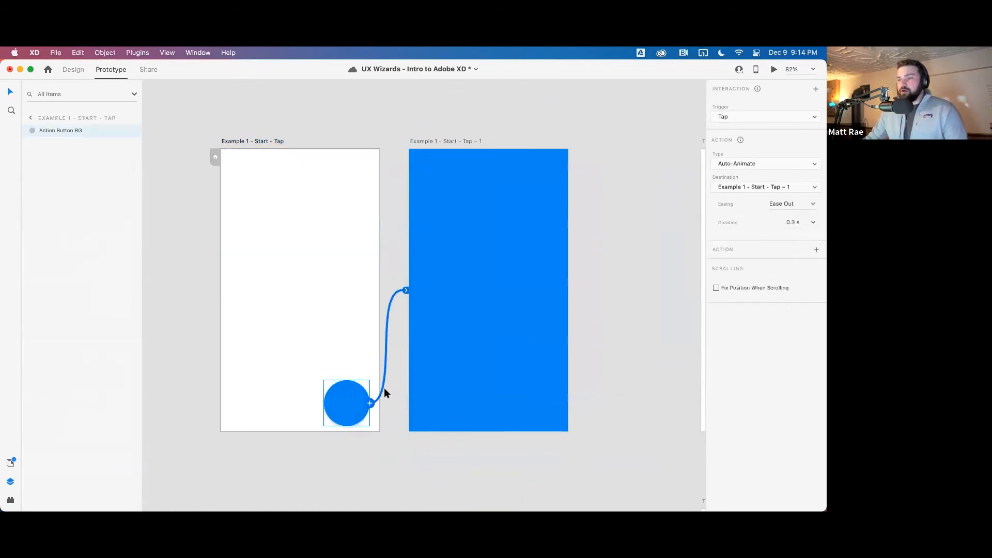
{"action": "left_click", "coordinate": [813, 204]}
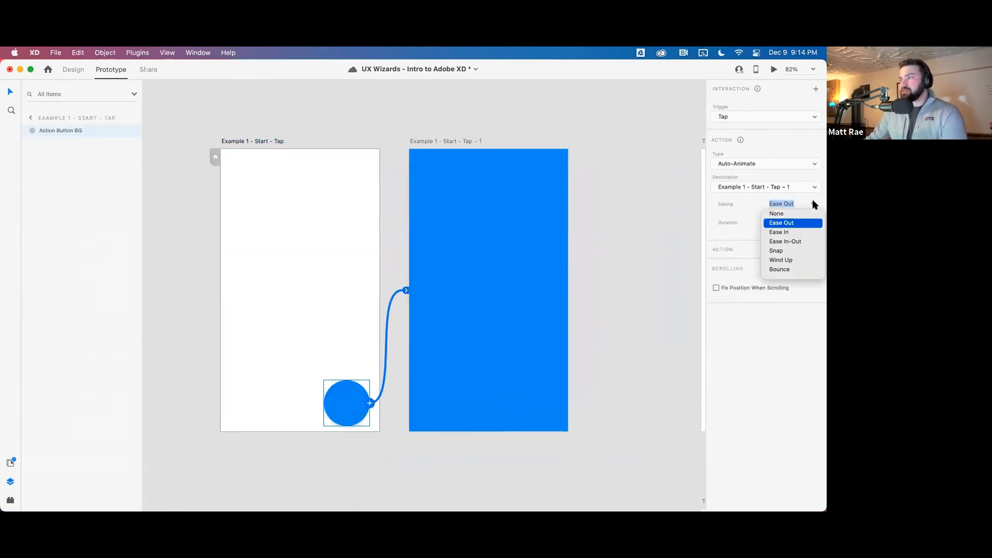
{"action": "left_click", "coordinate": [795, 251]}
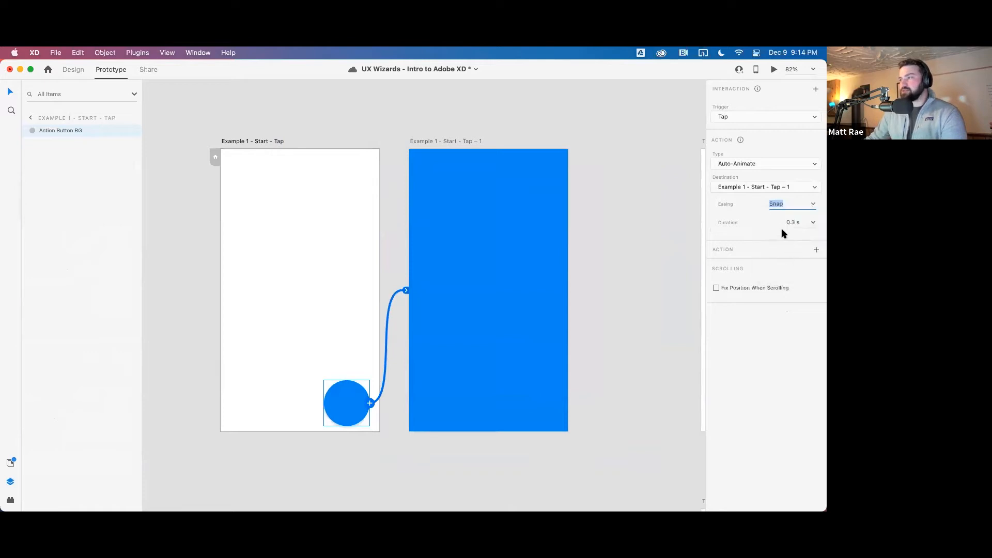
{"action": "left_click", "coordinate": [813, 223]}
{"action": "left_click", "coordinate": [813, 224]}
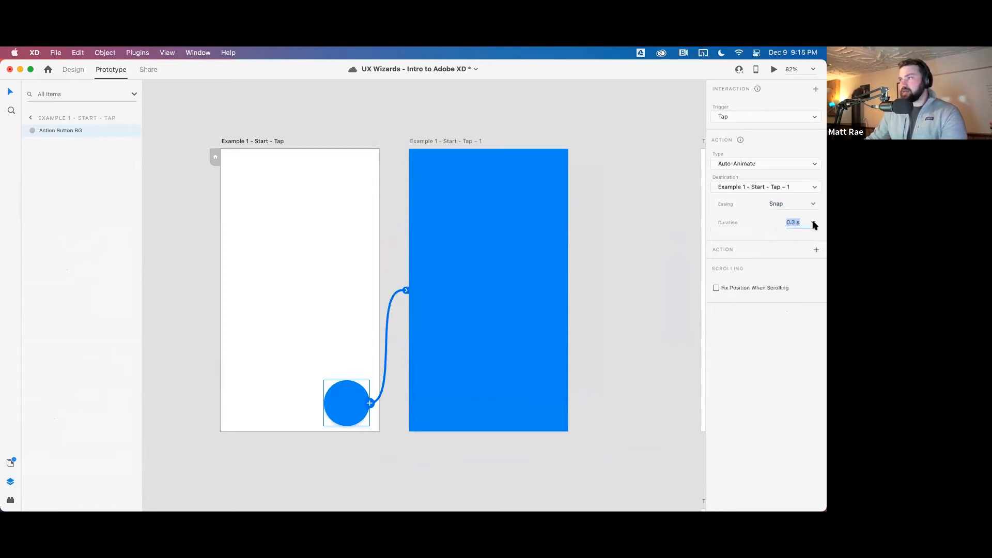
{"action": "left_click", "coordinate": [781, 118]}
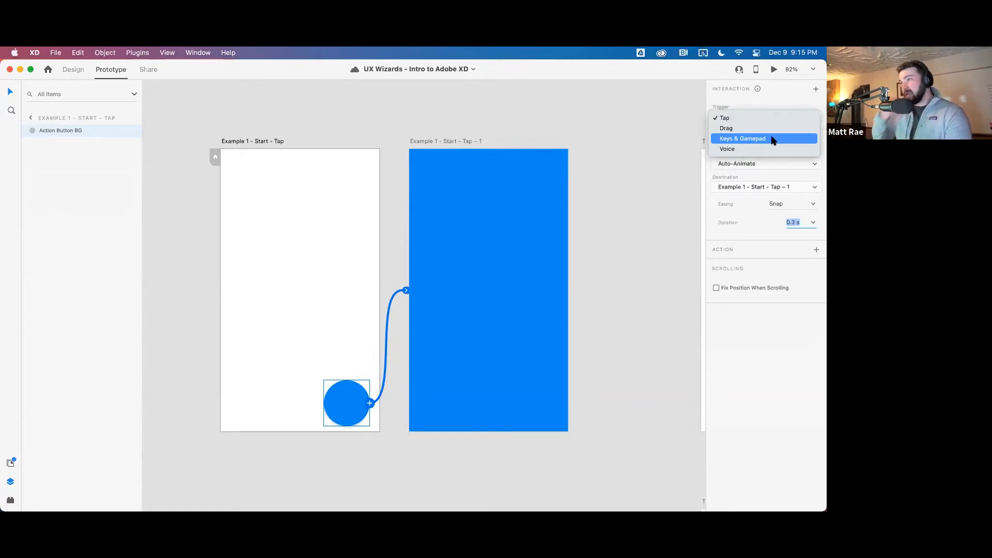
{"action": "left_click", "coordinate": [763, 101]}
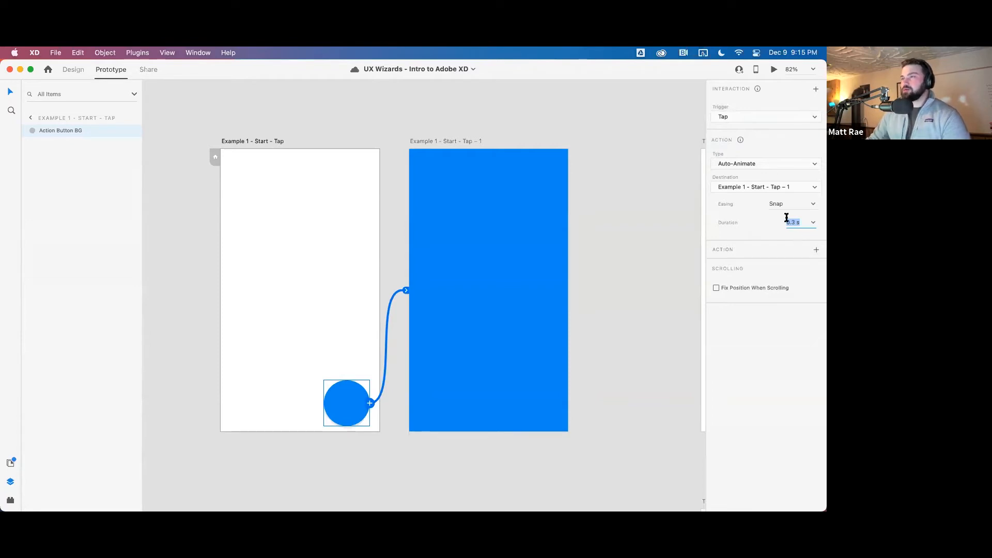
Preview the prototype in the middle of the canvas and play the circle's animation forward, back and forward again
{"action": "left_click", "coordinate": [774, 69]}
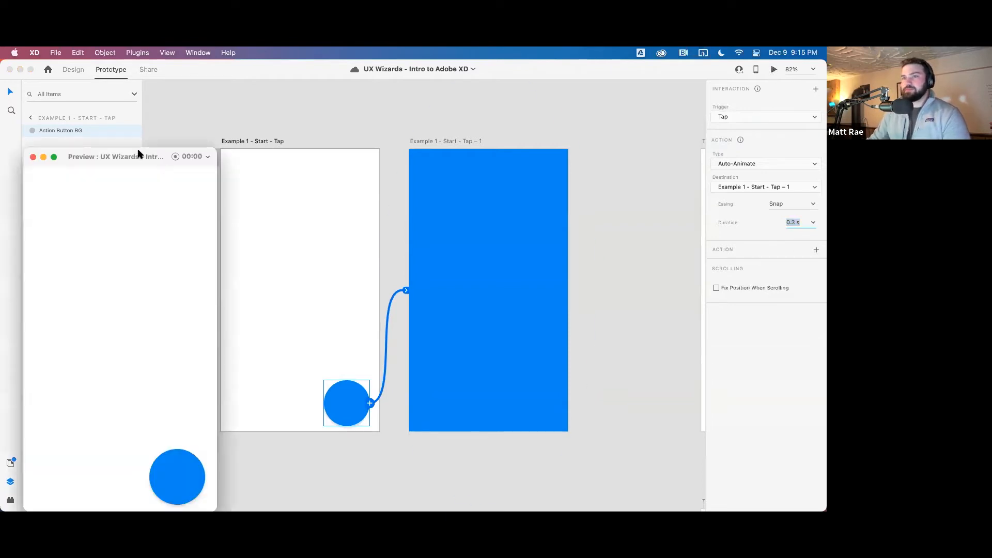
{"action": "left_click_drag", "start_coordinate": [138, 151], "coordinate": [423, 110]}
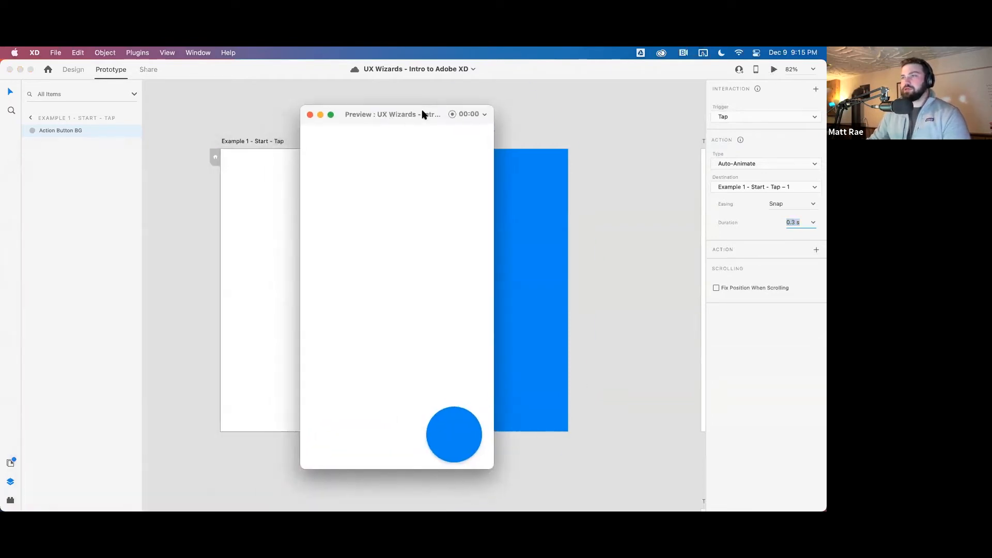
{"action": "left_click", "coordinate": [462, 428]}
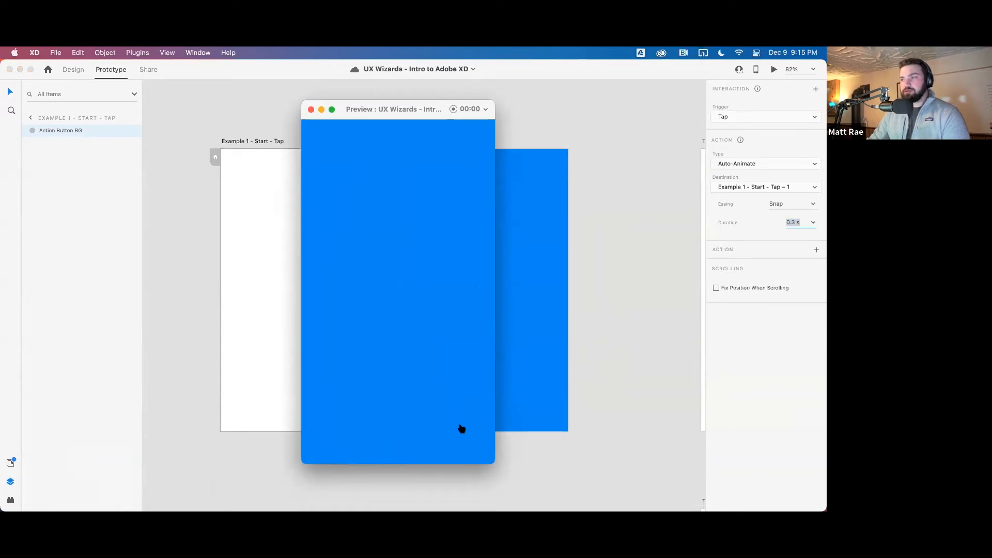
{"action": "left_click", "coordinate": [461, 428]}
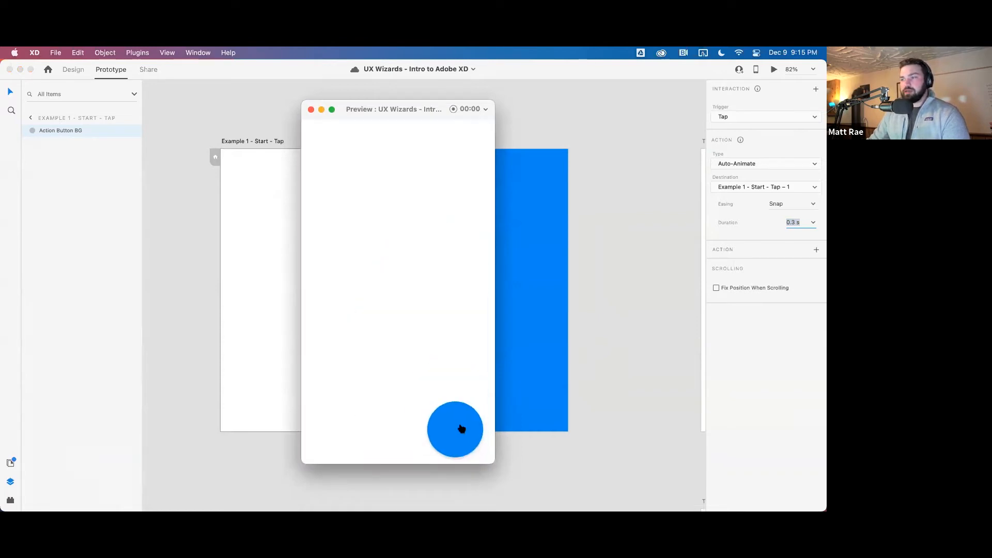
{"action": "left_click", "coordinate": [461, 429]}
Set the duration of the small circle's interaction to 1 s, replay the animation in the preview and close it
{"action": "left_click", "coordinate": [812, 222]}
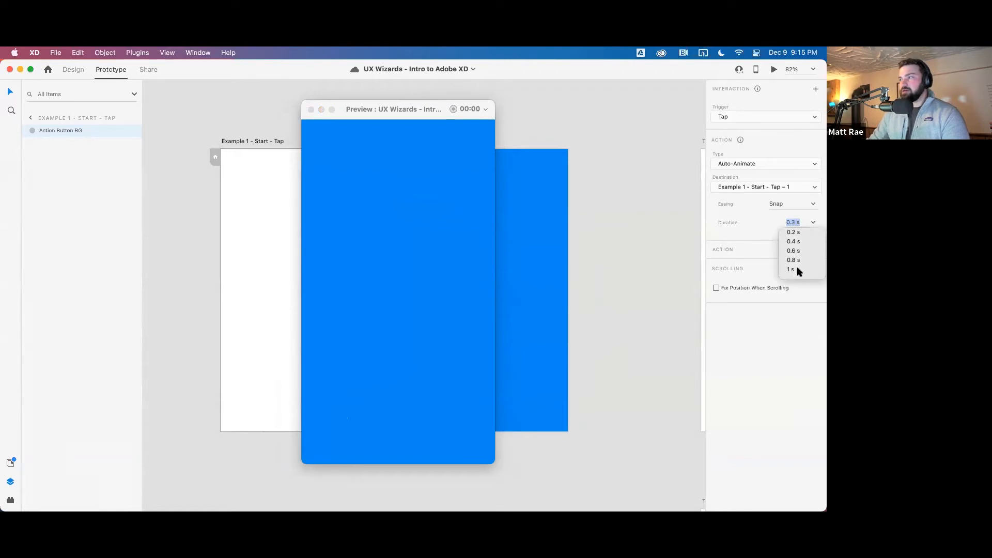
{"action": "left_click", "coordinate": [791, 269]}
{"action": "left_click", "coordinate": [413, 228]}
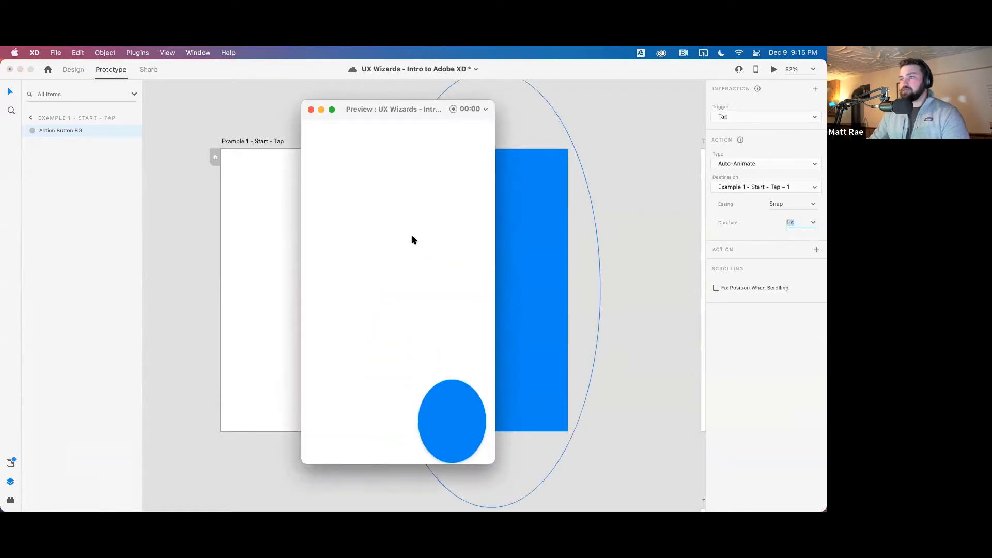
{"action": "left_click", "coordinate": [451, 409]}
{"action": "left_click", "coordinate": [444, 313]}
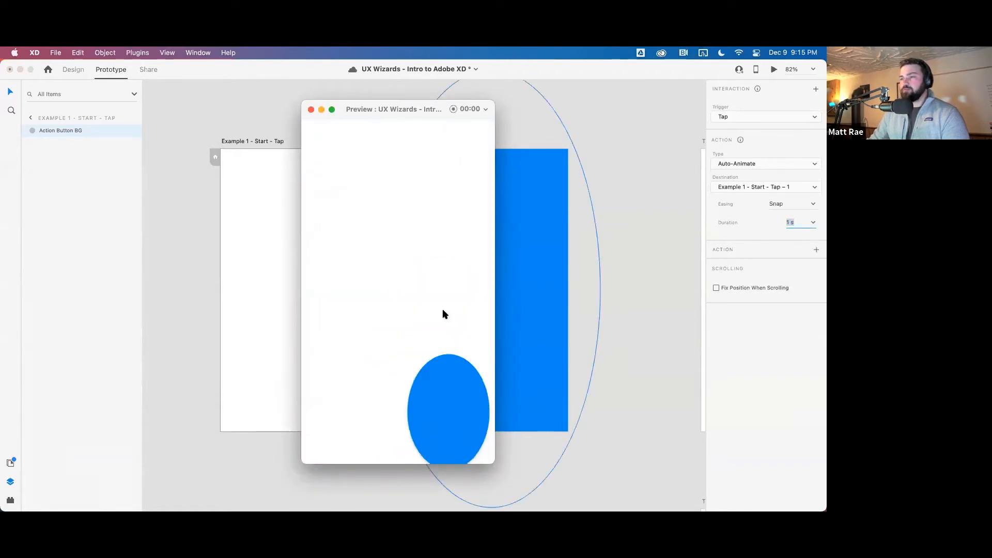
{"action": "left_click", "coordinate": [463, 434]}
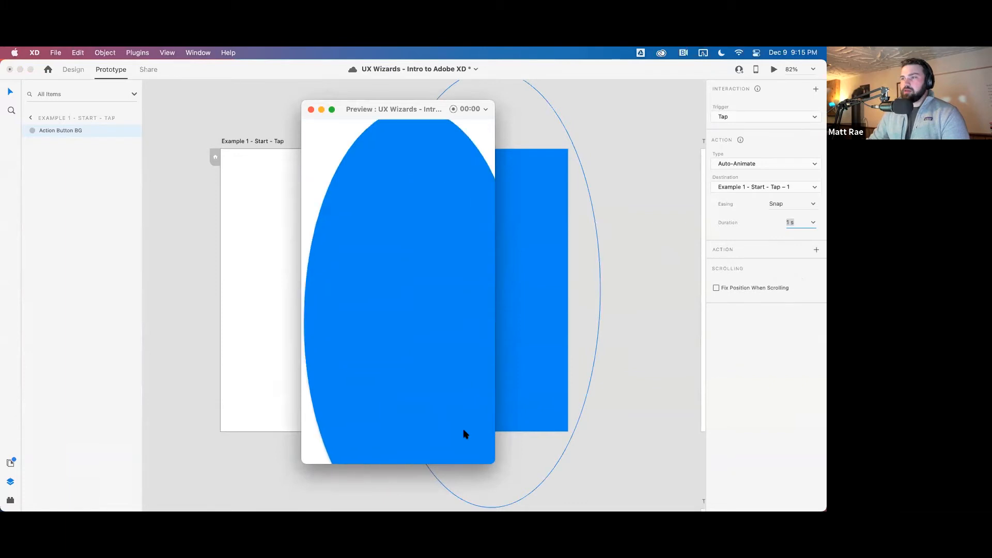
{"action": "left_click", "coordinate": [311, 110]}
Check the enlarged ellipse's return interaction and bring the Tabs and Card example artboards into view
{"action": "left_click", "coordinate": [493, 244]}
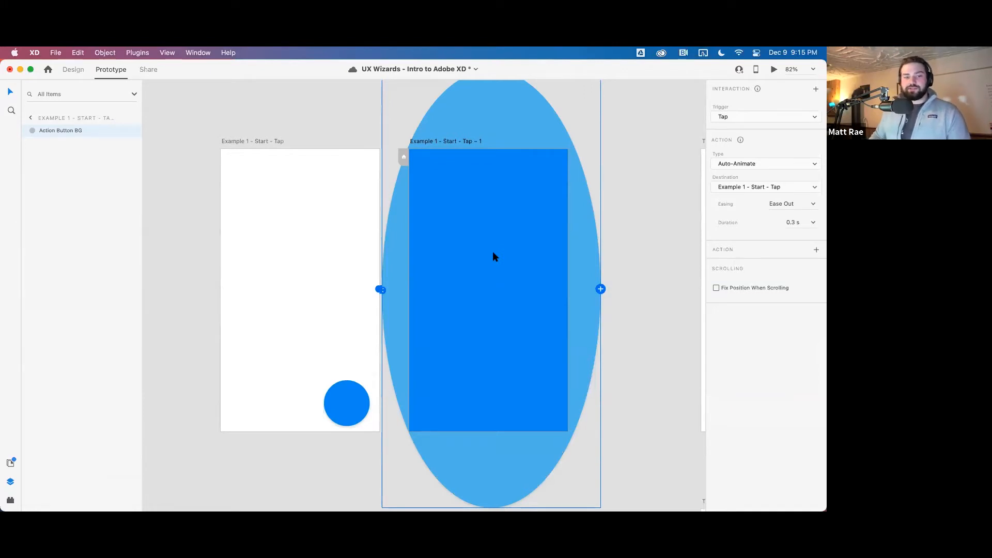
{"action": "scroll", "coordinate": [495, 254], "scroll_direction": "down", "scroll_amount": 5}
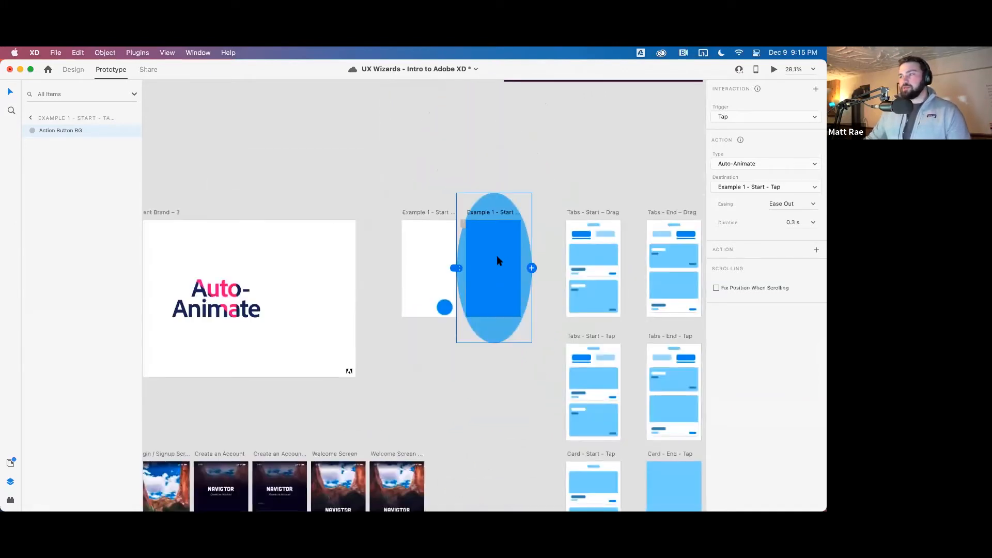
{"action": "left_click_drag", "start_coordinate": [557, 302], "coordinate": [330, 254]}
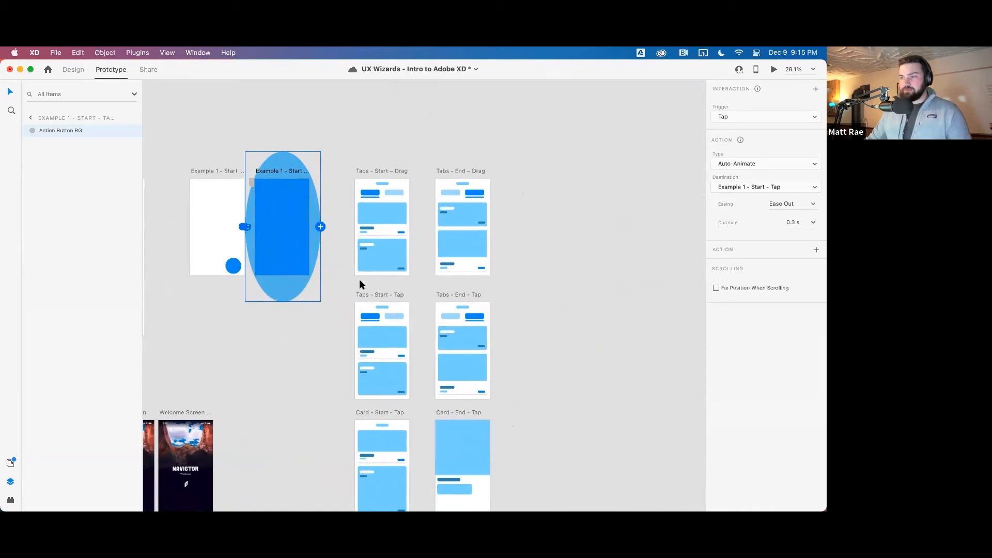
Hide the layer list and inspect the inactive and active tab buttons of the Tabs - Start - Tap artboard in Design mode
{"action": "left_click", "coordinate": [381, 296]}
{"action": "key", "text": "super+3"}
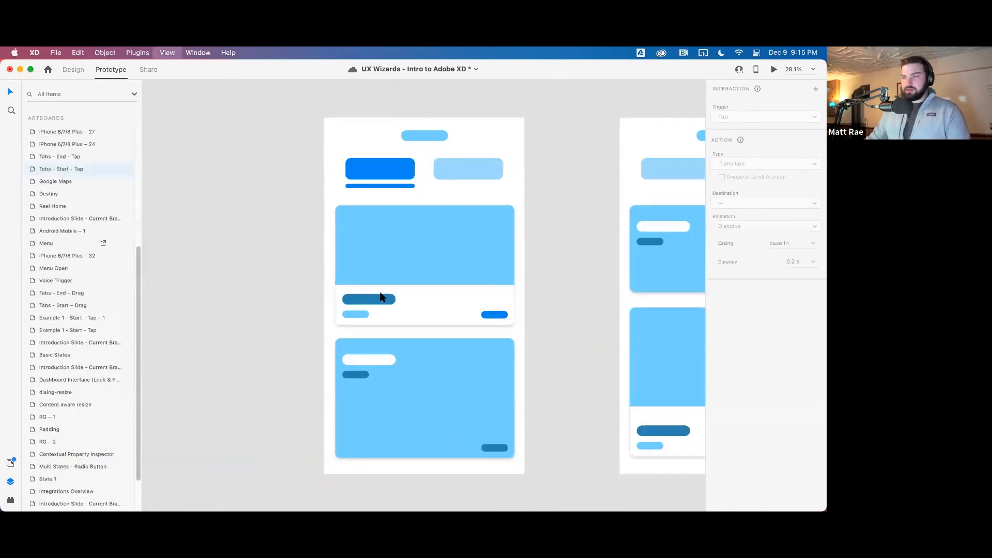
{"action": "scroll", "coordinate": [420, 301], "scroll_direction": "right", "scroll_amount": 5}
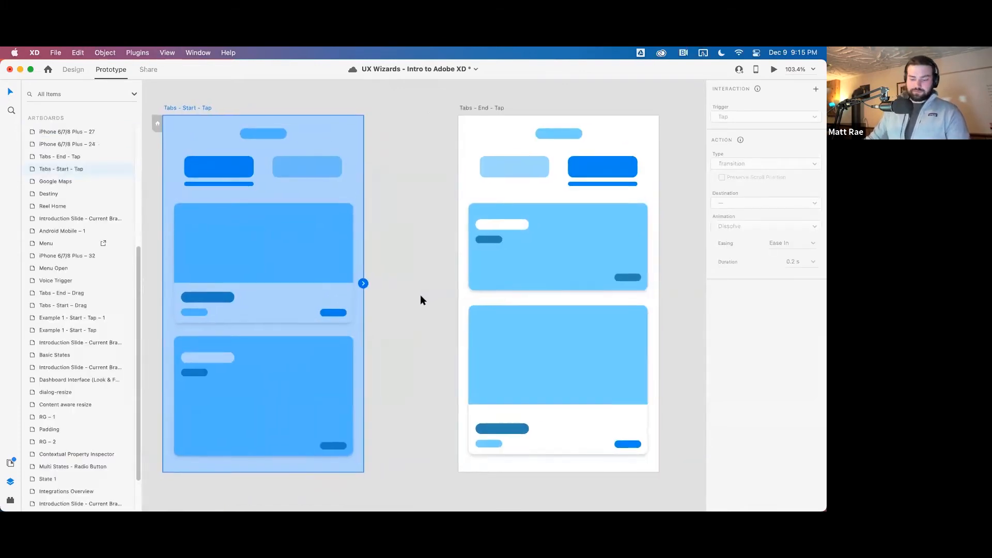
{"action": "key", "text": "super+y"}
{"action": "left_click_drag", "start_coordinate": [341, 304], "coordinate": [376, 302]}
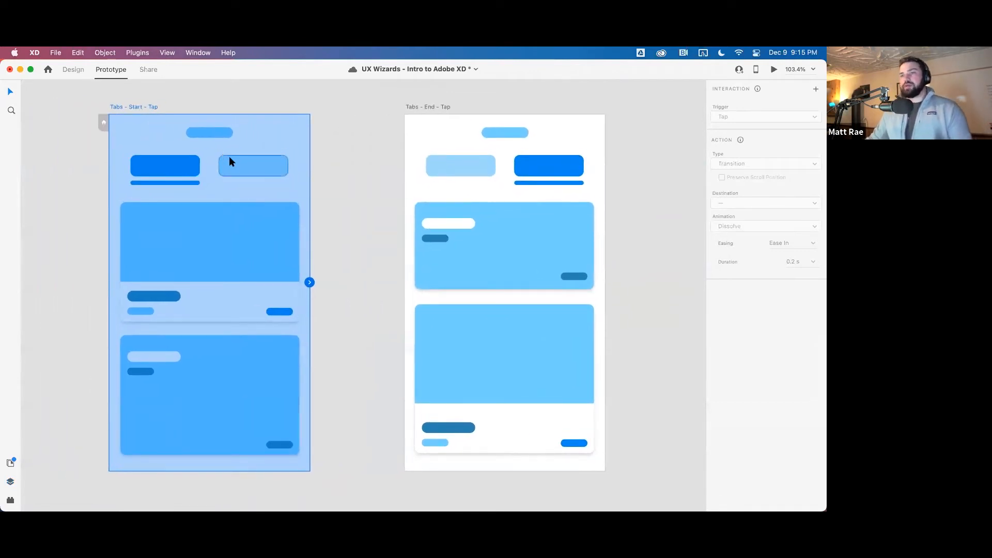
{"action": "left_click", "coordinate": [73, 73]}
{"action": "left_click", "coordinate": [247, 162]}
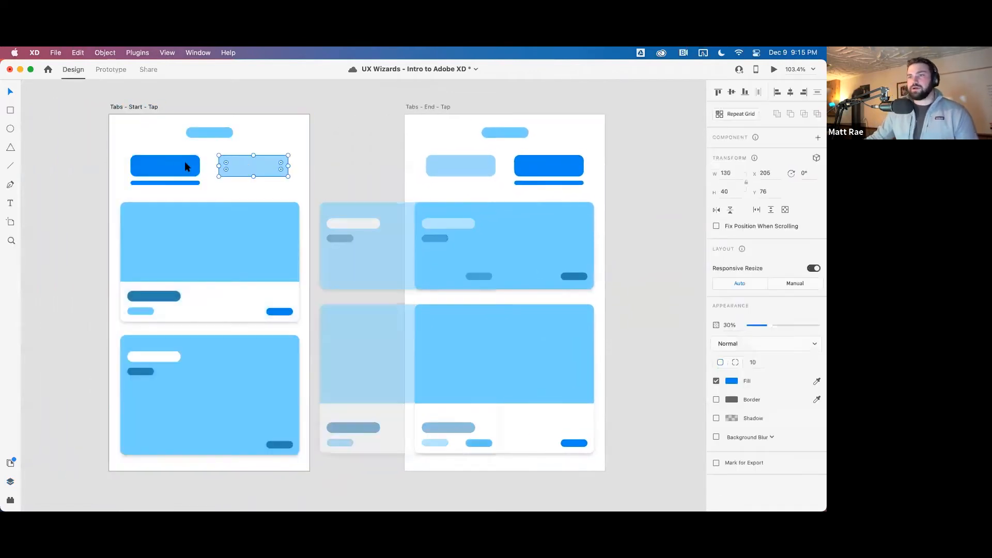
{"action": "left_click", "coordinate": [166, 166]}
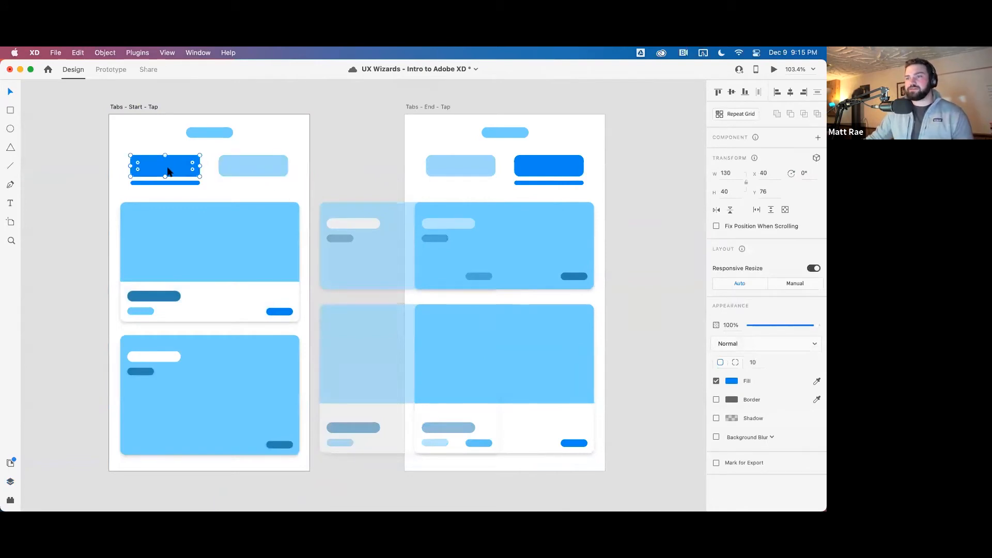
Examine the wide card group on both Tabs Tap artboards and the active tab button on Tabs - End - Tap
{"action": "left_click", "coordinate": [249, 251]}
{"action": "mouse_move", "coordinate": [227, 268]}
{"action": "left_mouse_down"}
{"action": "mouse_move", "coordinate": [200, 270]}
{"action": "mouse_move", "coordinate": [243, 267]}
{"action": "left_mouse_up"}
{"action": "key", "text": "super+z"}
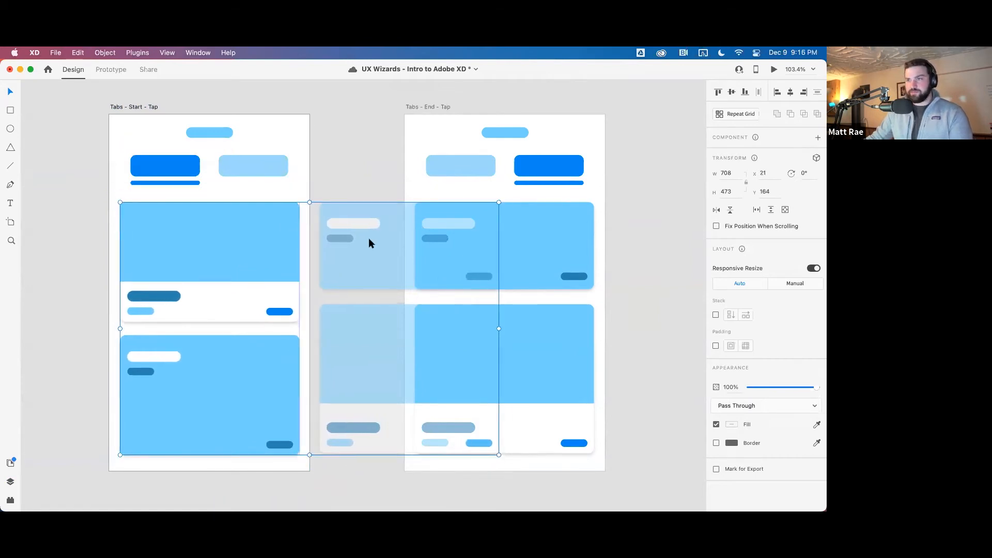
{"action": "left_click", "coordinate": [544, 220]}
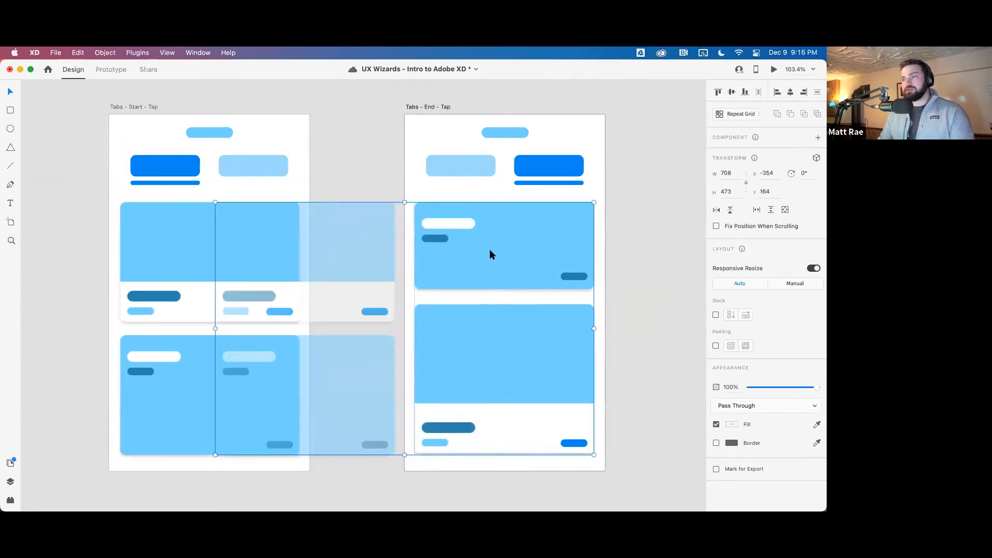
{"action": "left_click", "coordinate": [517, 184]}
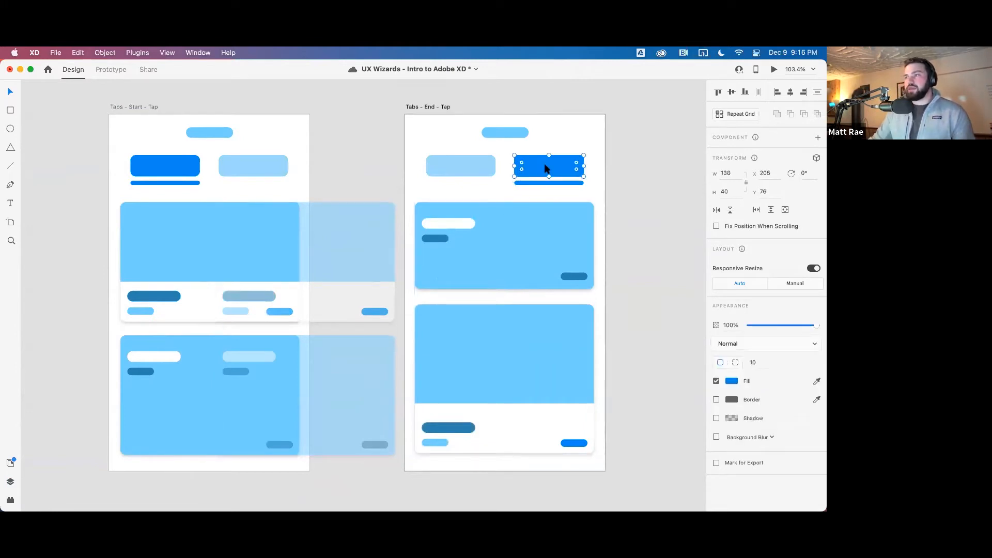
In Prototype mode, link the inactive tab button on each Tabs Tap artboard to the other artboard with a Tap-triggered Auto-Animate
{"action": "left_click", "coordinate": [133, 107]}
{"action": "left_click", "coordinate": [234, 171]}
{"action": "left_click", "coordinate": [104, 69]}
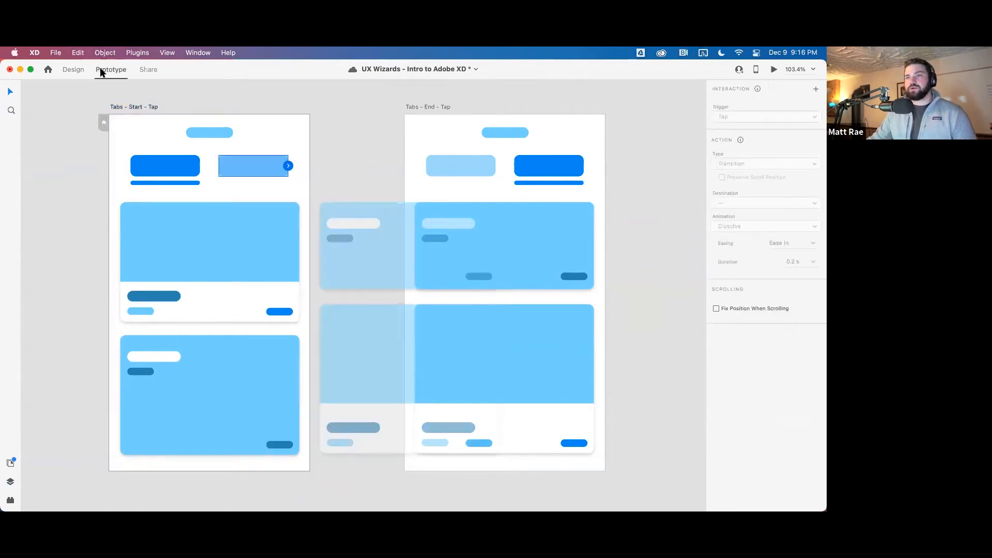
{"action": "left_click_drag", "start_coordinate": [289, 166], "coordinate": [426, 149]}
{"action": "left_click", "coordinate": [470, 161]}
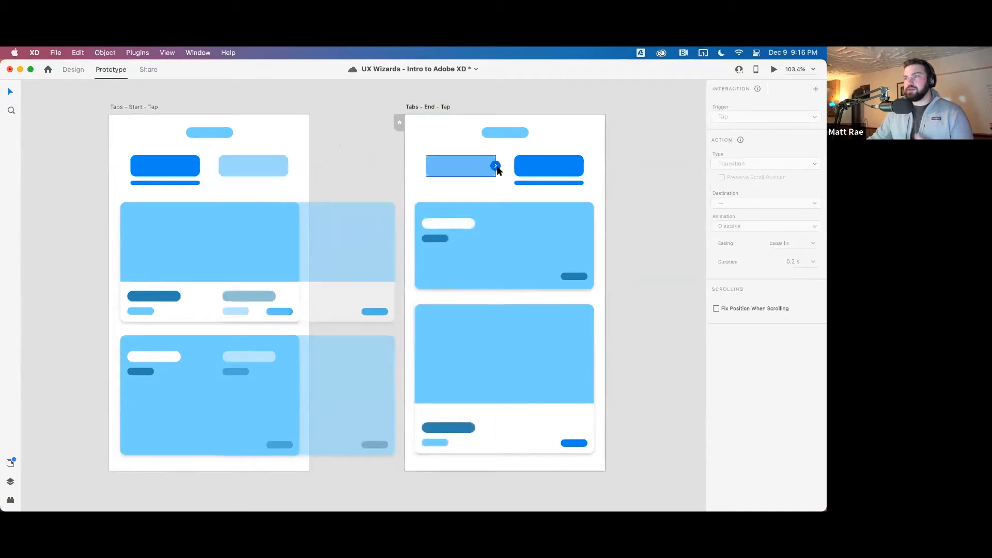
{"action": "left_click_drag", "start_coordinate": [495, 166], "coordinate": [290, 136]}
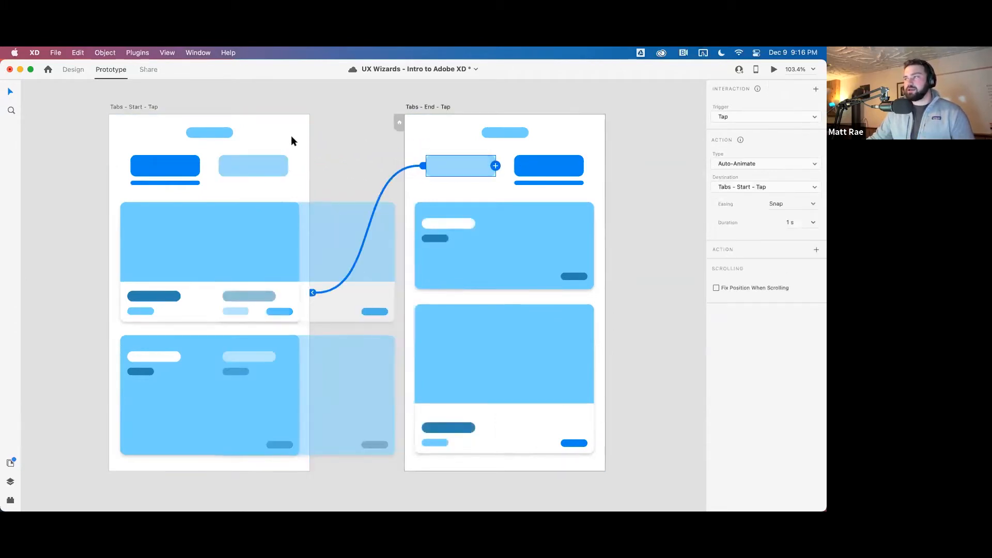
Preview the prototype from Tabs - Start - Tap, switch between the two tabs several times and close the preview
{"action": "left_click", "coordinate": [142, 107]}
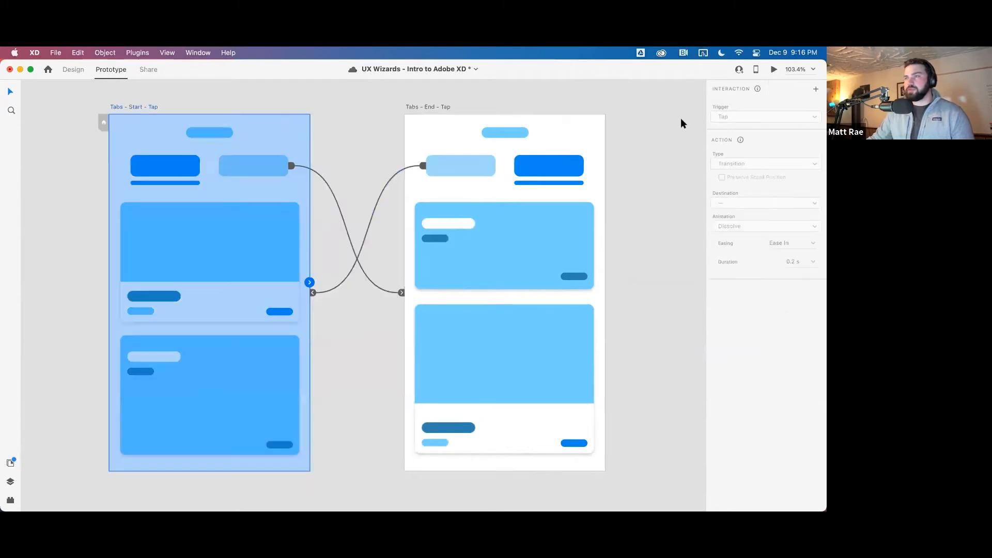
{"action": "left_click", "coordinate": [773, 69]}
{"action": "left_click_drag", "start_coordinate": [413, 113], "coordinate": [393, 118]}
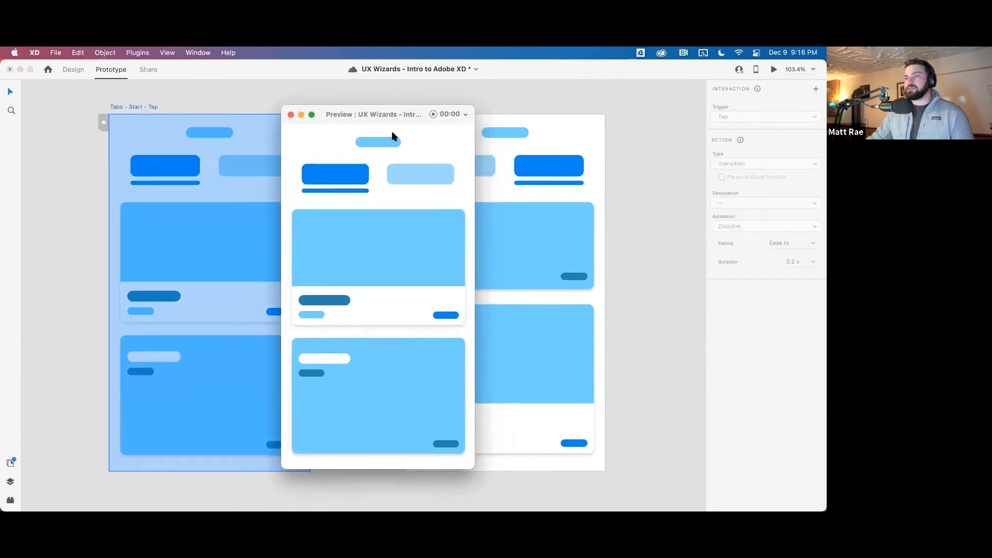
{"action": "left_click", "coordinate": [424, 178]}
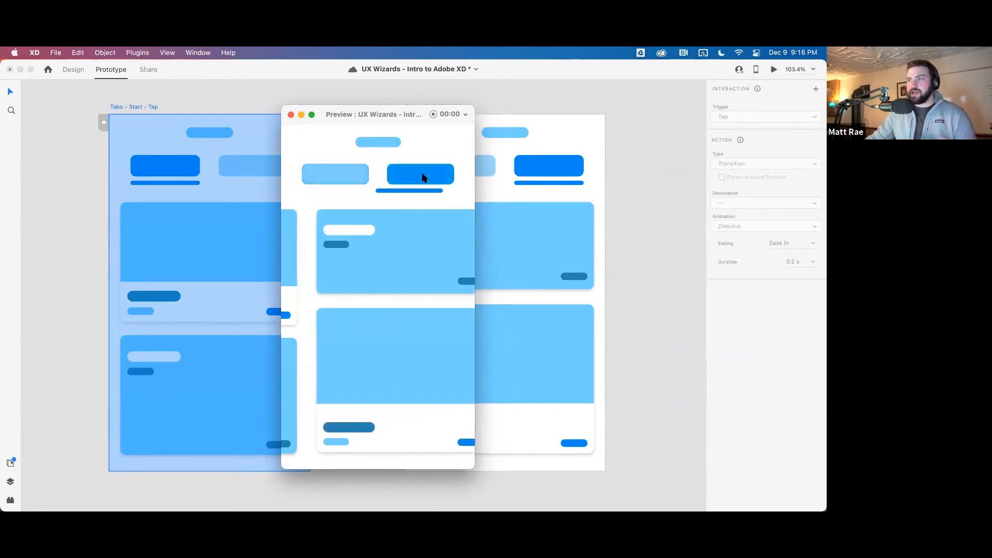
{"action": "left_click", "coordinate": [360, 180]}
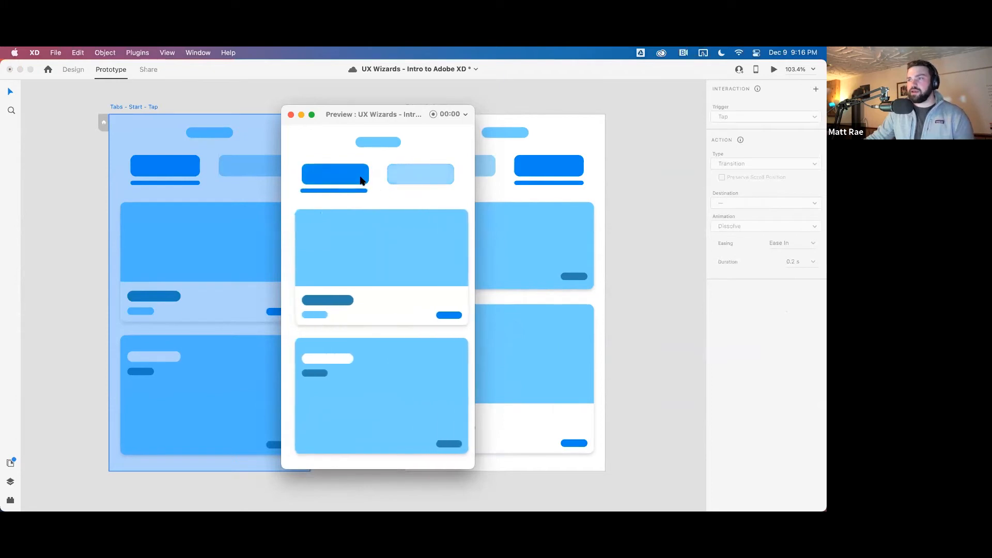
{"action": "left_click", "coordinate": [418, 181]}
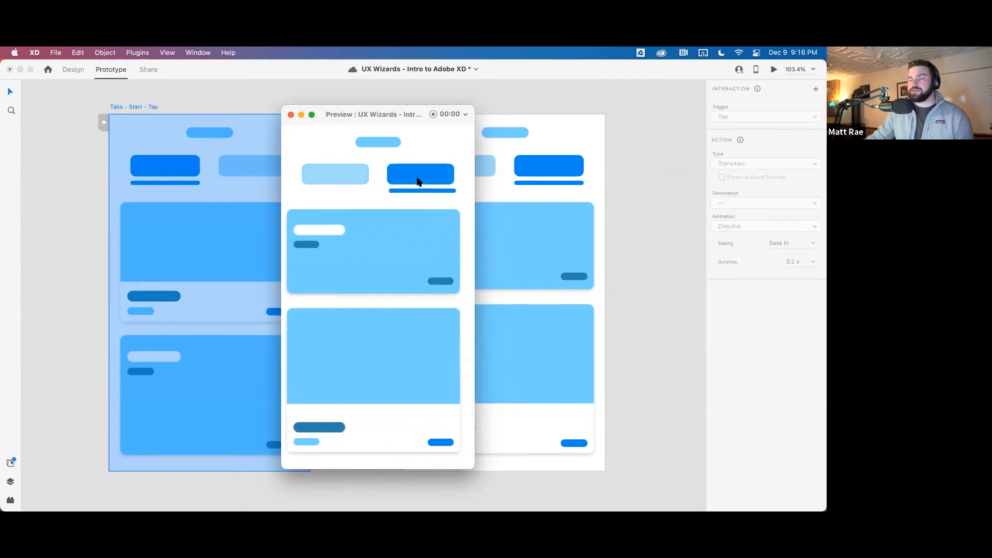
{"action": "left_click", "coordinate": [341, 177]}
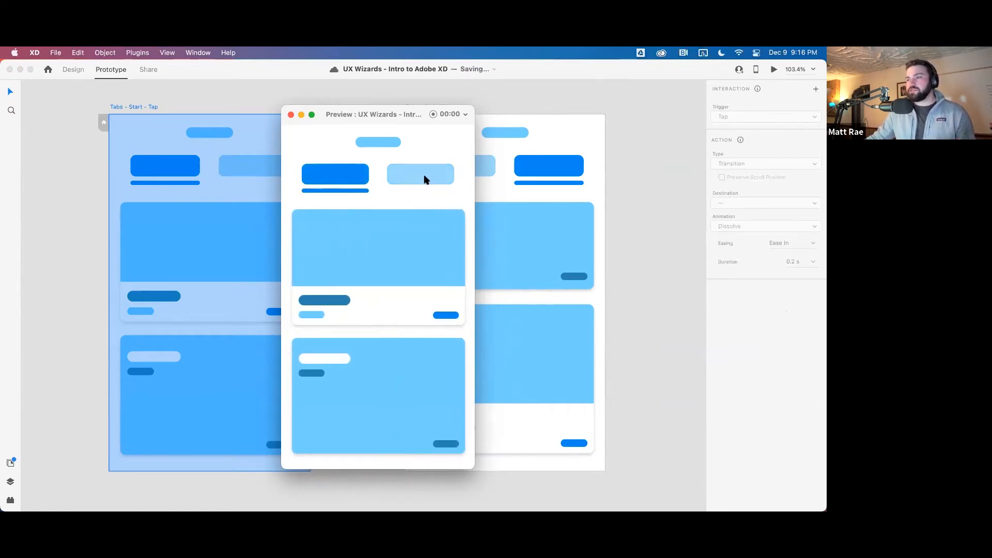
{"action": "left_click", "coordinate": [425, 179]}
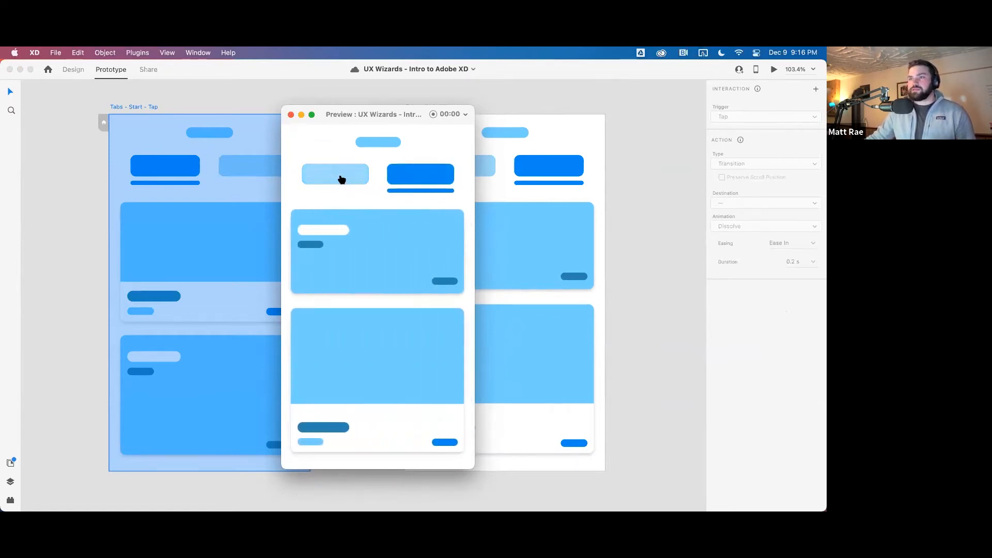
{"action": "left_click", "coordinate": [341, 178]}
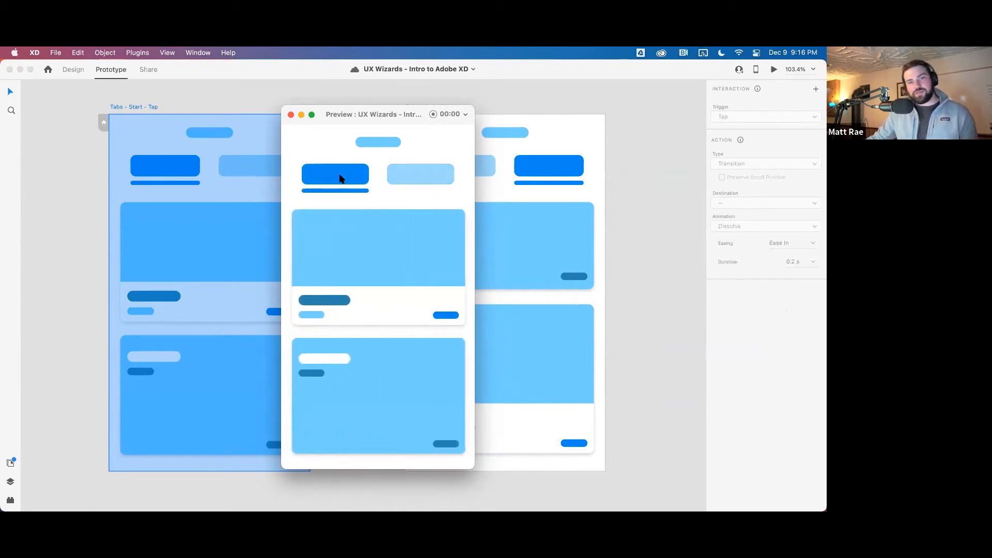
{"action": "left_click", "coordinate": [420, 176]}
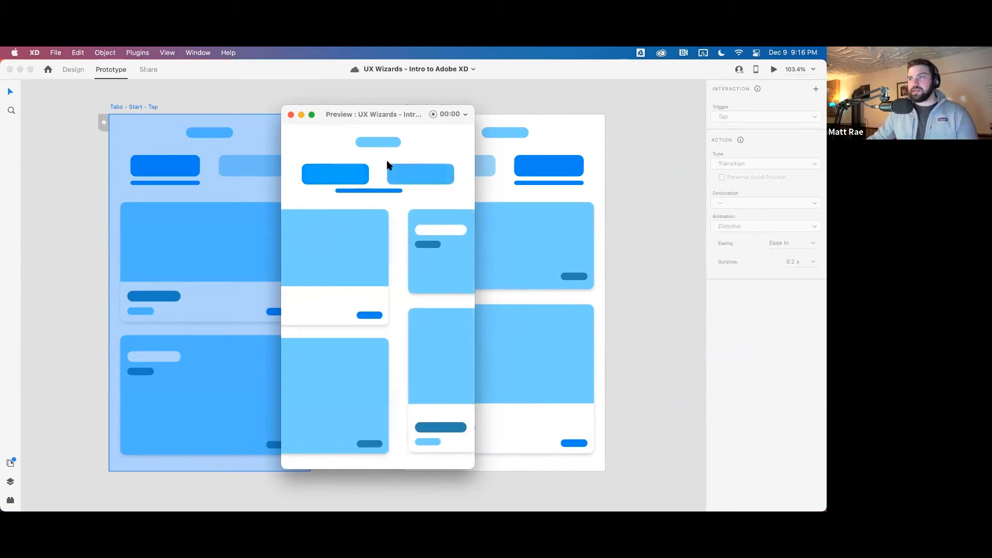
{"action": "left_click", "coordinate": [290, 114]}
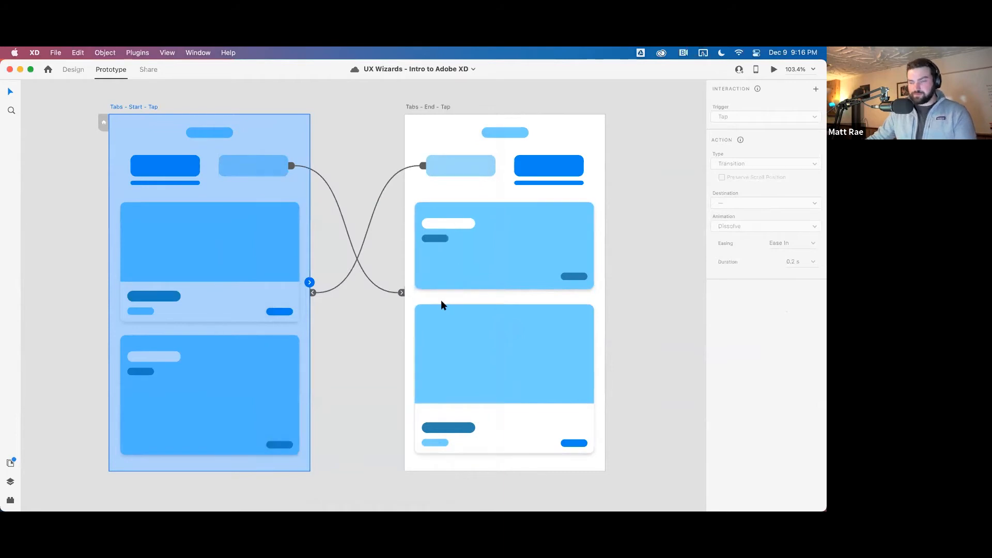
Link the card group on each of the Tabs Start and End Drag artboards to the other artboard with Auto-Animate
{"action": "scroll", "coordinate": [441, 300], "scroll_direction": "up", "scroll_amount": 10}
{"action": "scroll", "coordinate": [441, 303], "scroll_direction": "up", "scroll_amount": 5}
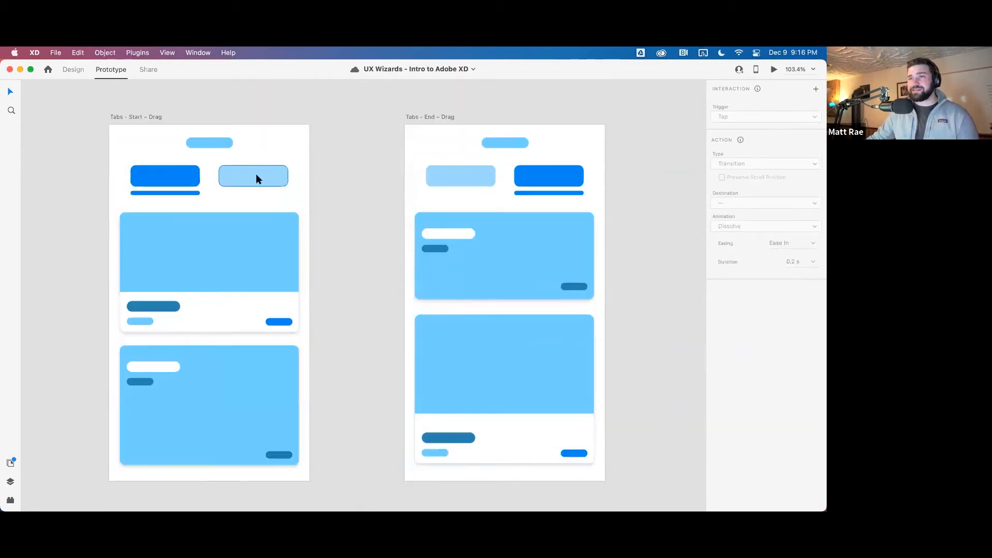
{"action": "left_click", "coordinate": [277, 277]}
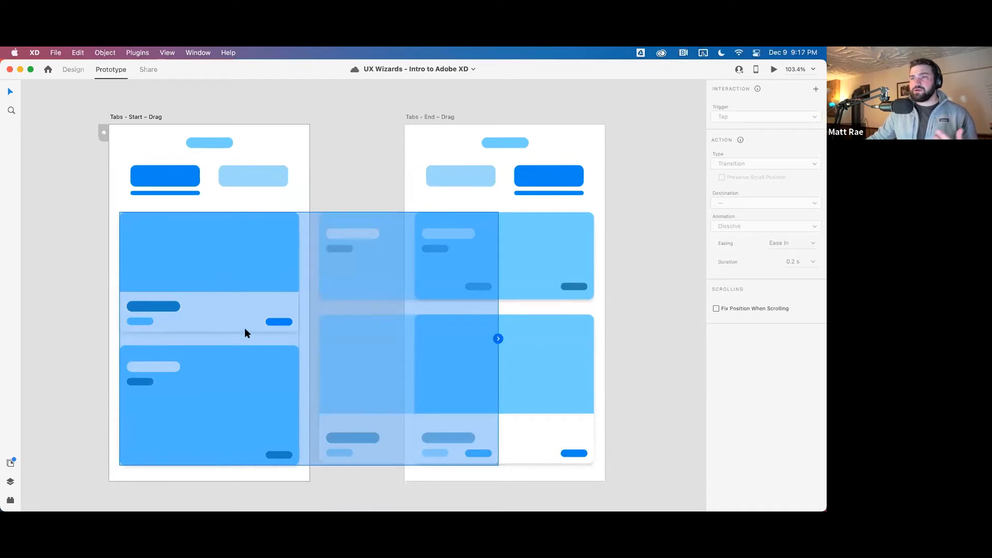
{"action": "left_click", "coordinate": [156, 117]}
{"action": "left_click", "coordinate": [284, 302]}
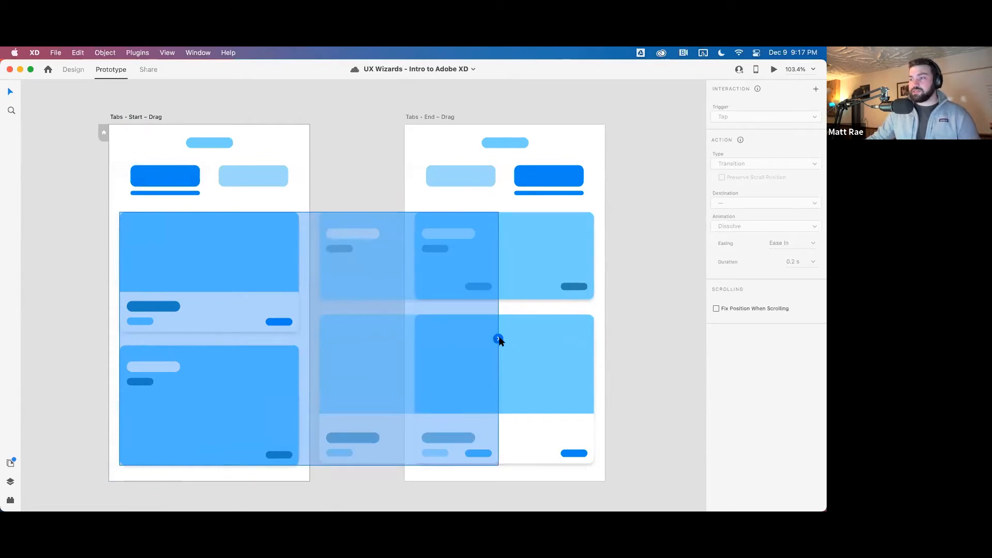
{"action": "left_click_drag", "start_coordinate": [498, 338], "coordinate": [169, 336]}
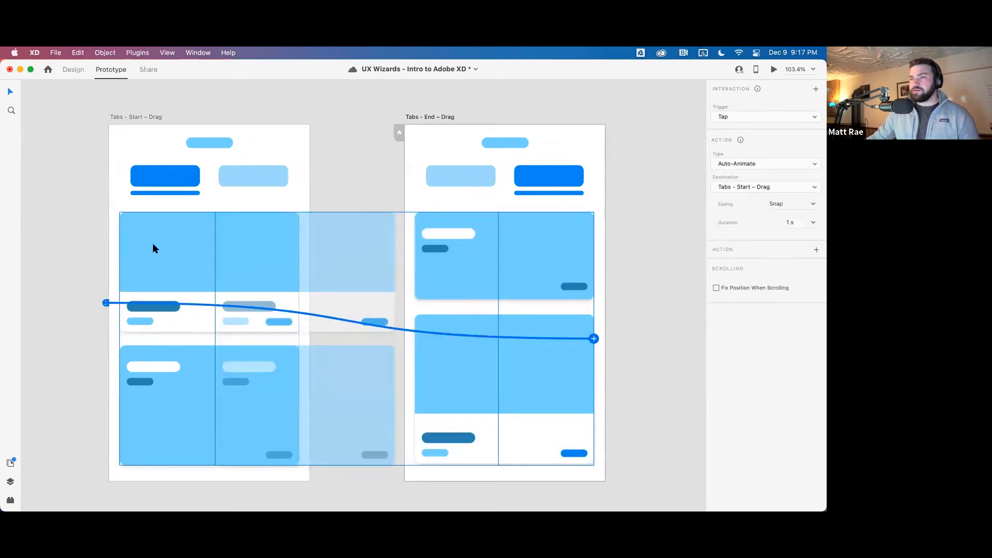
Set the trigger of both card groups' interactions on the Tabs Drag artboards to Drag
{"action": "left_click", "coordinate": [169, 333]}
{"action": "left_click", "coordinate": [727, 118]}
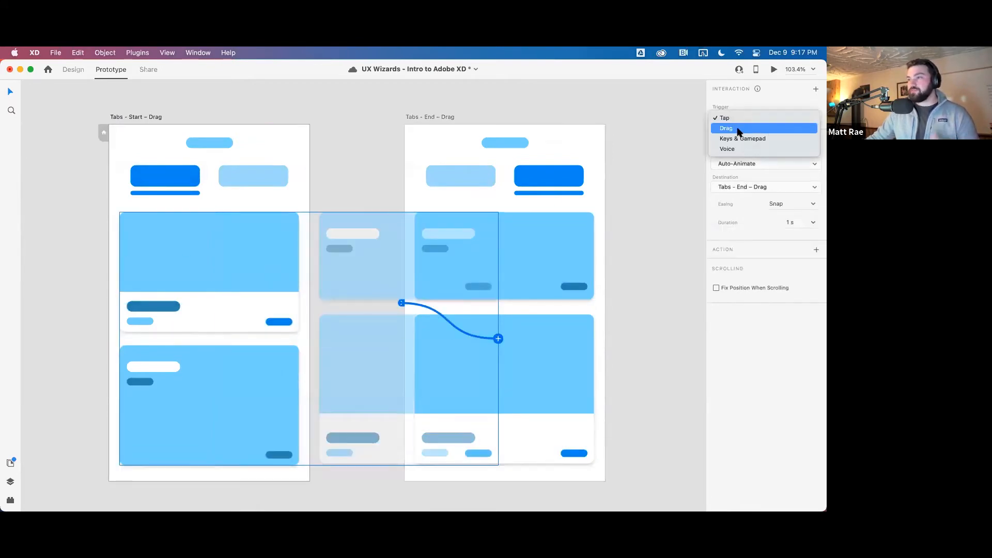
{"action": "left_click", "coordinate": [737, 126]}
{"action": "left_click", "coordinate": [553, 293]}
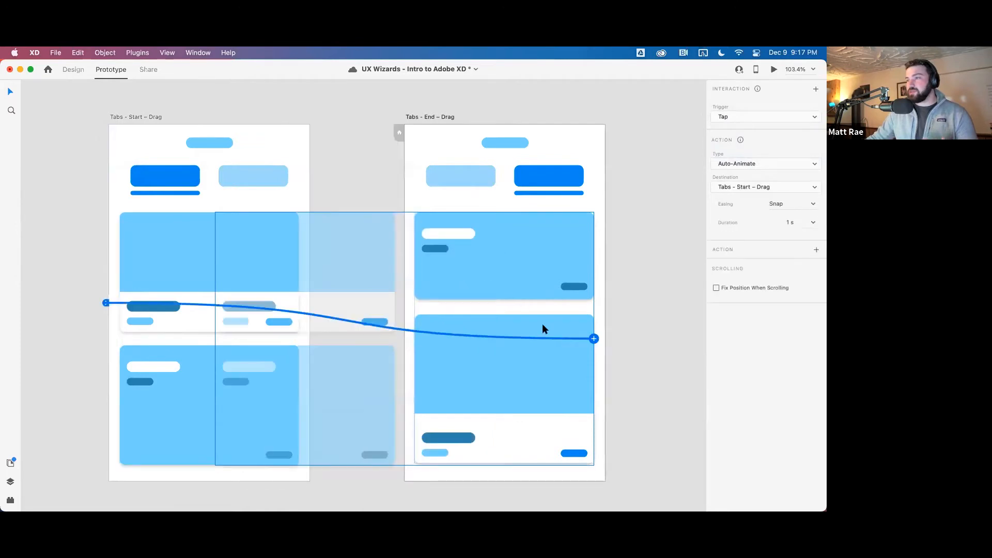
{"action": "left_click", "coordinate": [744, 117]}
{"action": "left_click", "coordinate": [746, 130]}
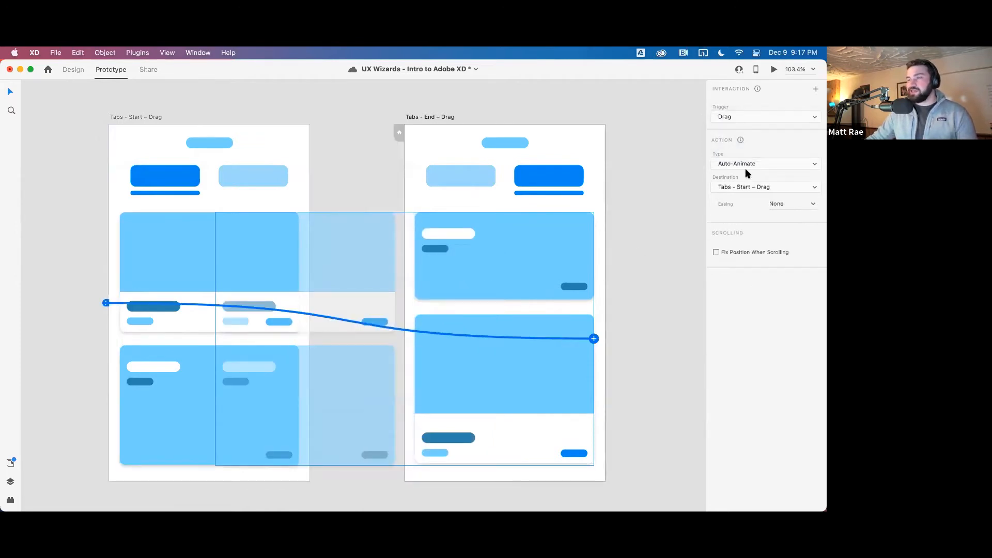
Preview the prototype from the Tabs Start Drag artboard, swipe the cards back and forth between tabs and close the preview
{"action": "left_click", "coordinate": [166, 119]}
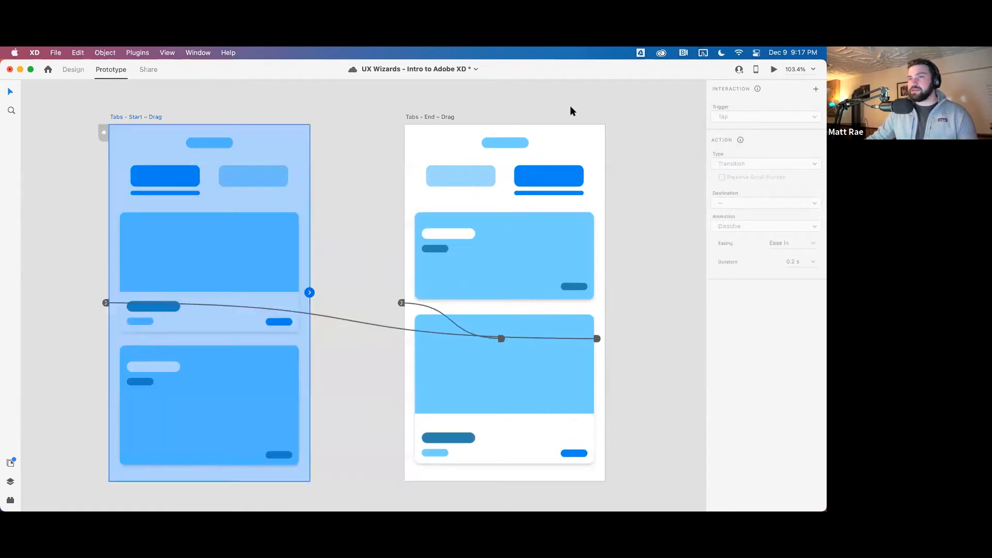
{"action": "left_click", "coordinate": [774, 70]}
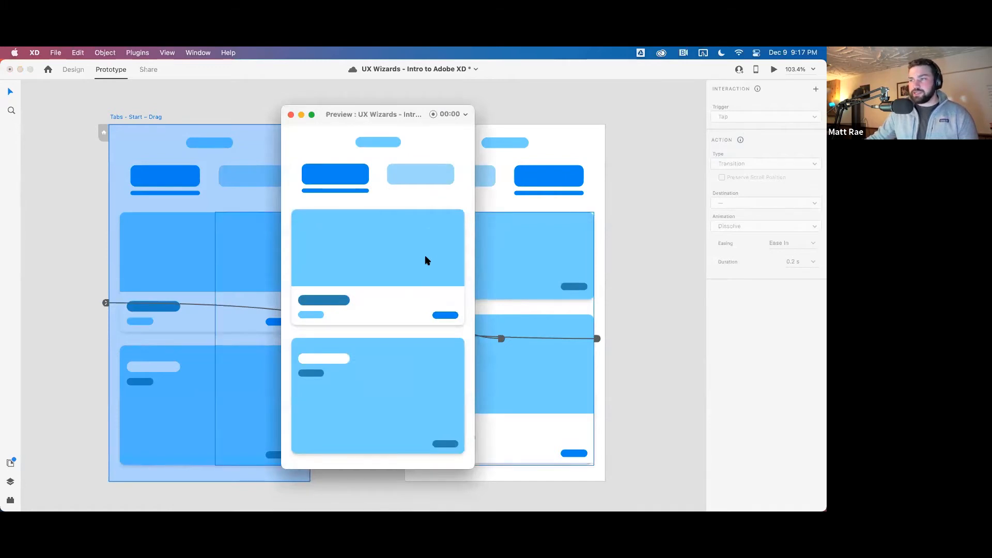
{"action": "left_click_drag", "start_coordinate": [426, 259], "coordinate": [255, 260]}
{"action": "left_click_drag", "start_coordinate": [396, 264], "coordinate": [575, 259]}
{"action": "left_click_drag", "start_coordinate": [443, 259], "coordinate": [359, 263]}
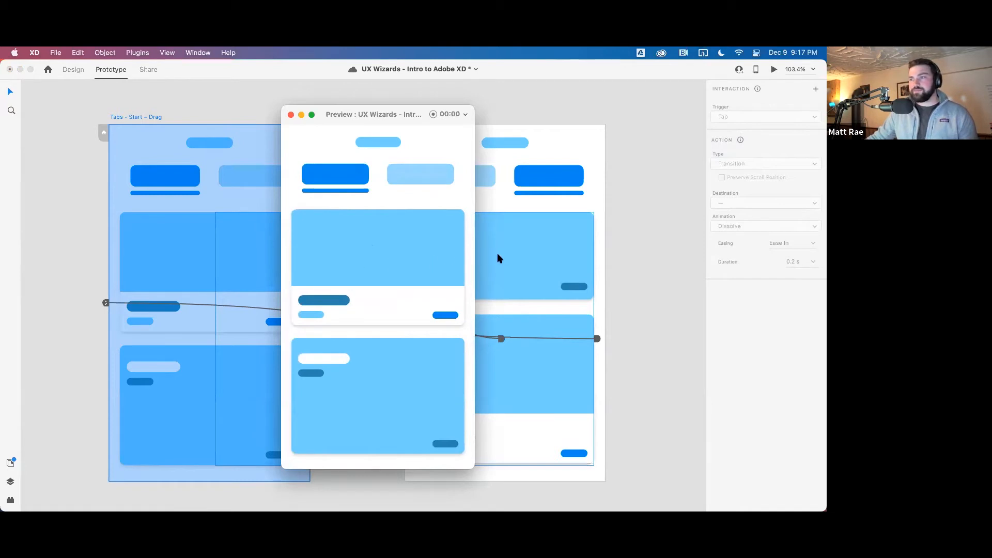
{"action": "left_click_drag", "start_coordinate": [434, 263], "coordinate": [321, 261]}
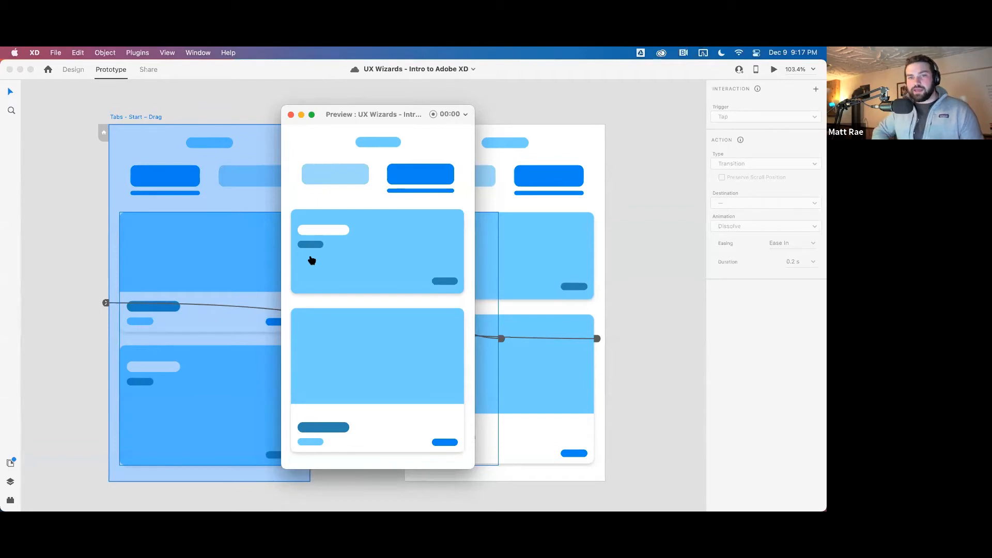
{"action": "left_click", "coordinate": [290, 114]}
Bring the Card - Start - Tap and Card - End - Tap artboards into close view
{"action": "key", "text": "super+0"}
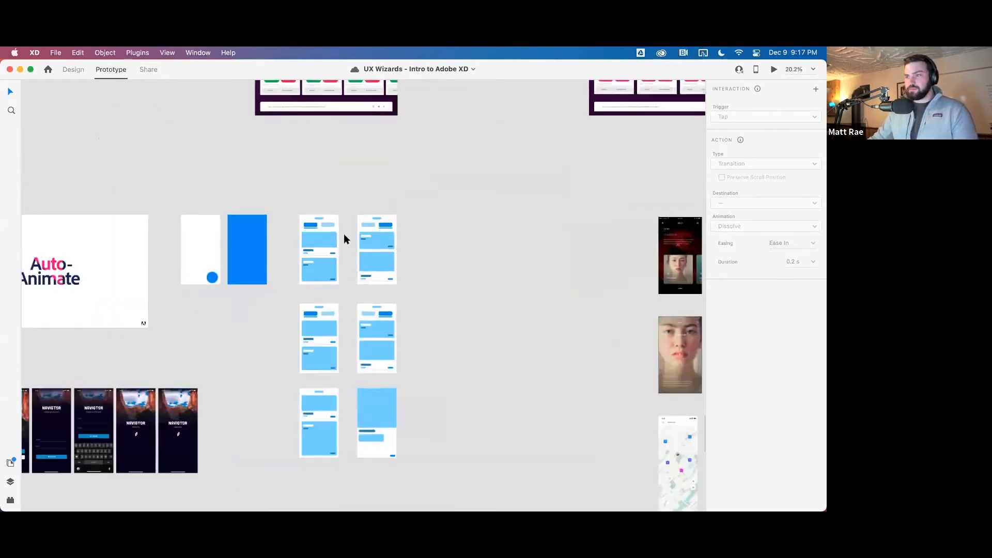
{"action": "scroll", "coordinate": [342, 405], "scroll_direction": "up", "scroll_amount": 5}
{"action": "scroll", "coordinate": [359, 321], "scroll_direction": "down", "scroll_amount": 3}
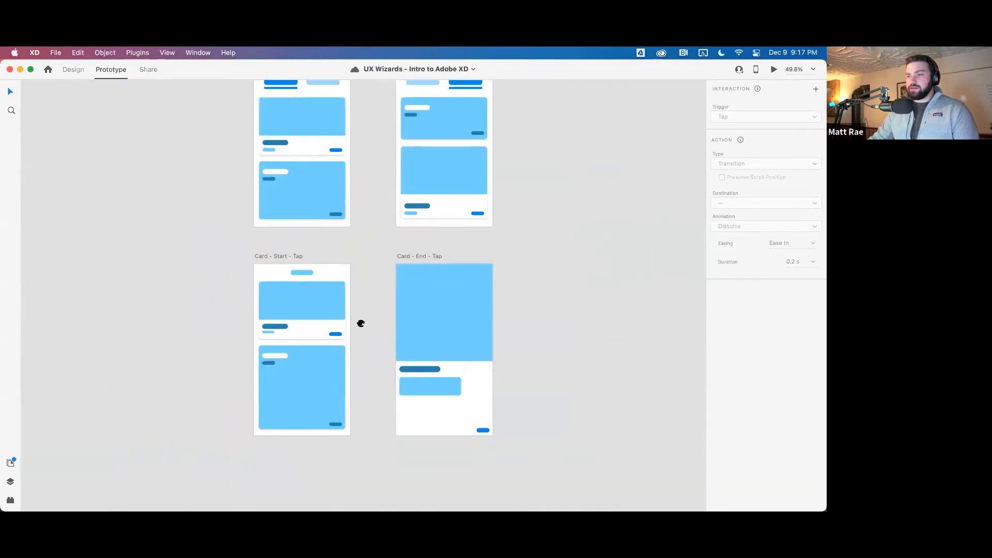
{"action": "scroll", "coordinate": [354, 330], "scroll_direction": "up", "scroll_amount": 5}
{"action": "scroll", "coordinate": [351, 341], "scroll_direction": "right", "scroll_amount": 2}
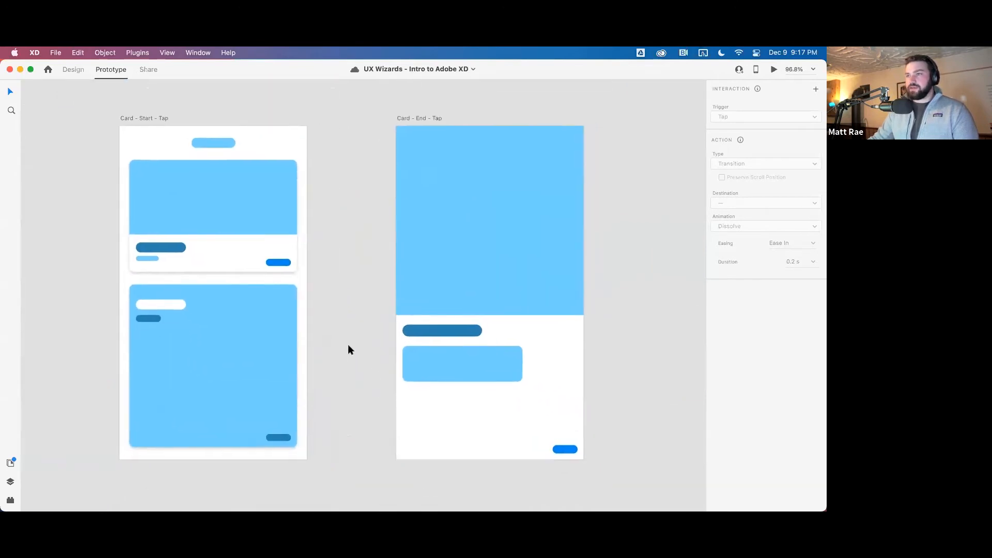
Compare the Card - Start - Tap and Card - End - Tap artboards, including the elements placed outside the end artboard's edges
{"action": "left_click", "coordinate": [159, 116]}
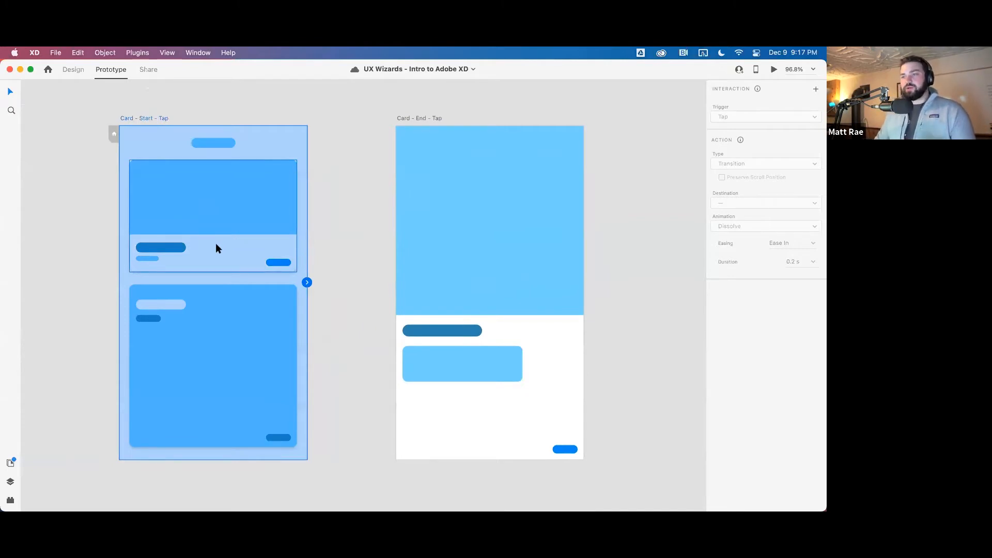
{"action": "left_click", "coordinate": [443, 233]}
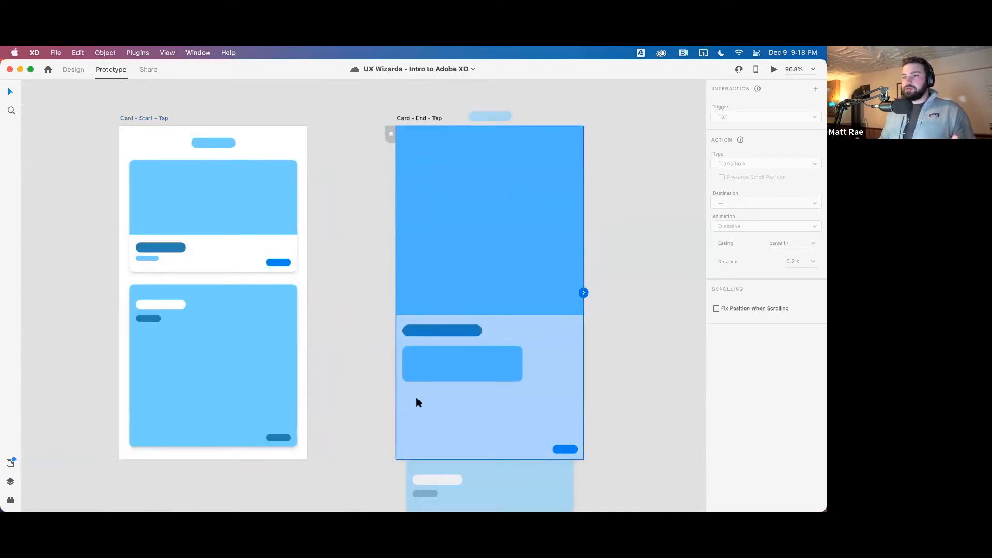
{"action": "left_click", "coordinate": [231, 216]}
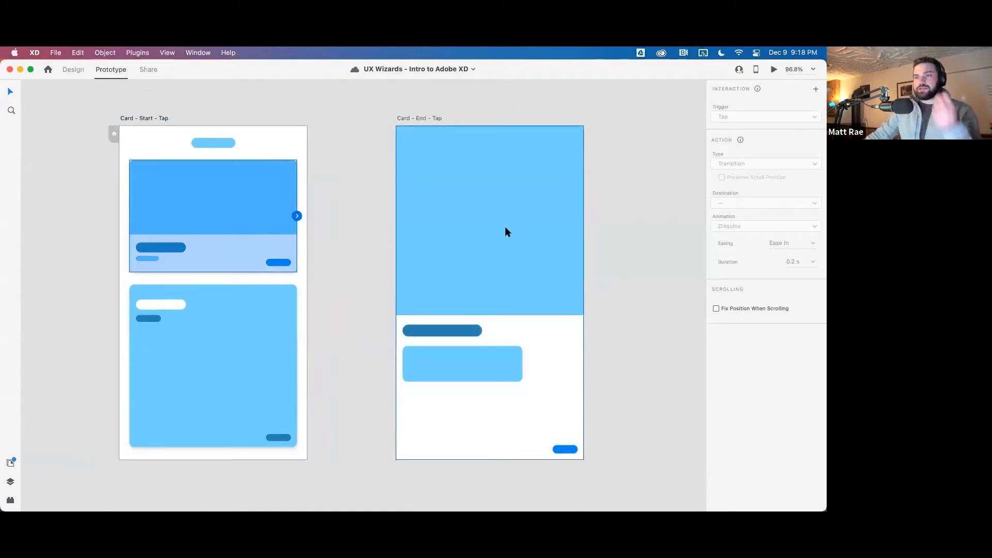
{"action": "left_click", "coordinate": [430, 118]}
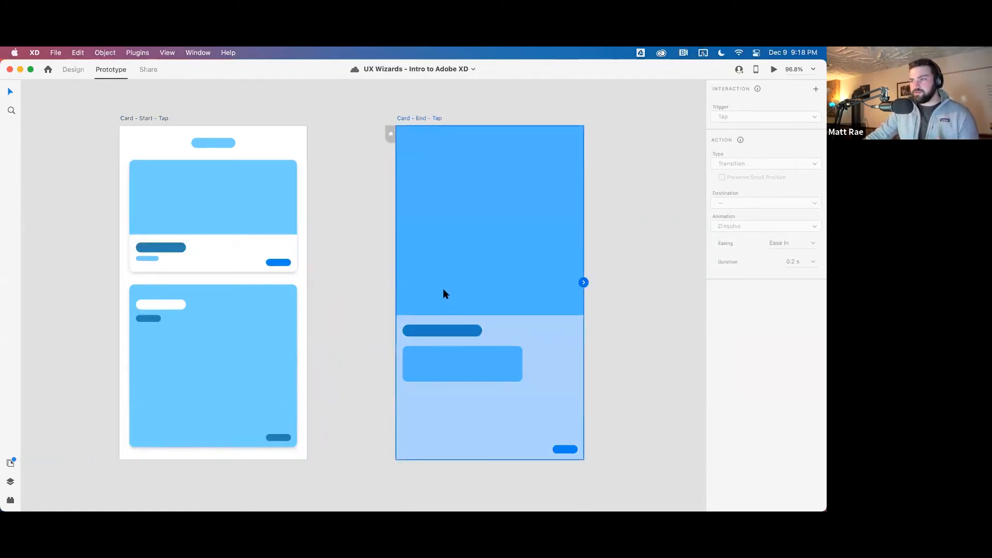
{"action": "left_click", "coordinate": [74, 69]}
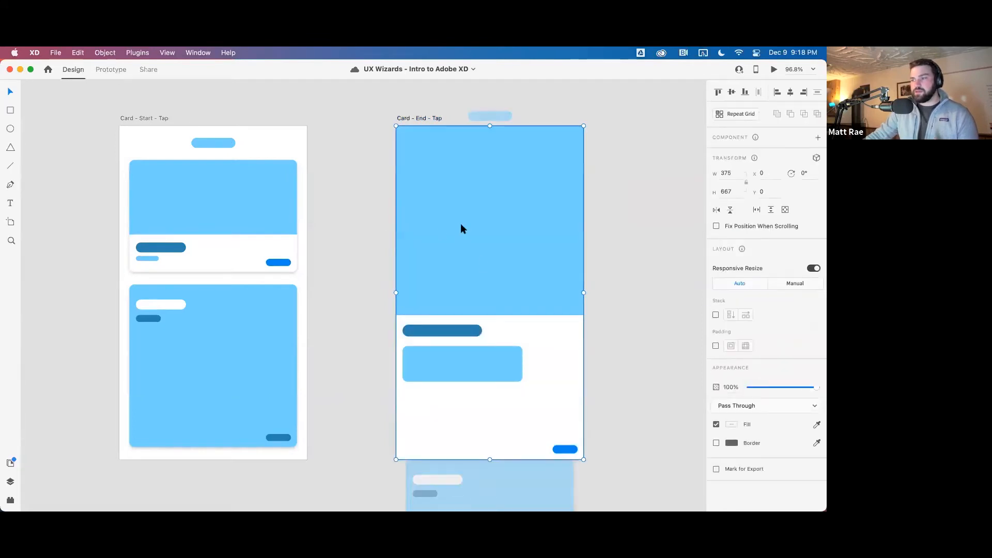
{"action": "scroll", "coordinate": [461, 227], "scroll_direction": "down", "scroll_amount": 5}
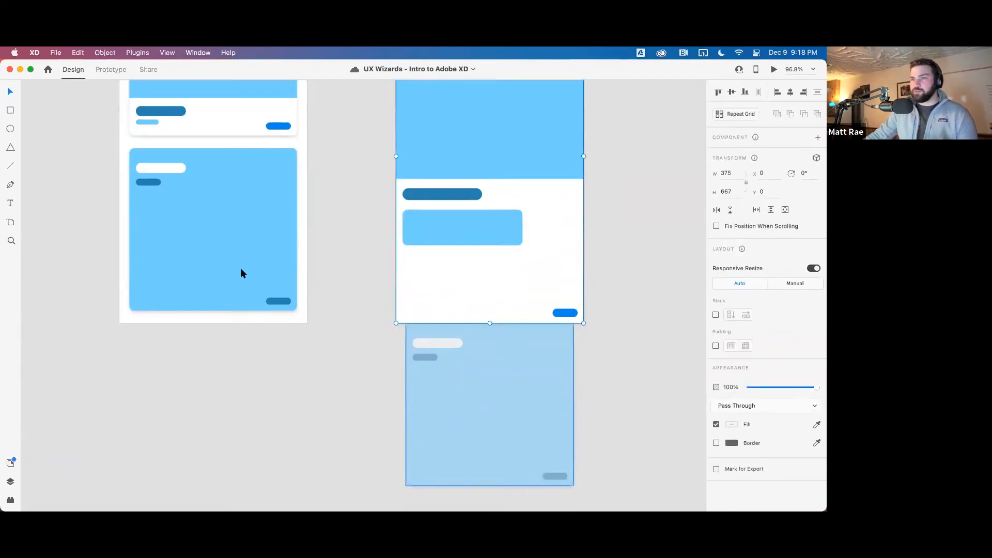
{"action": "scroll", "coordinate": [509, 403], "scroll_direction": "up", "scroll_amount": 7}
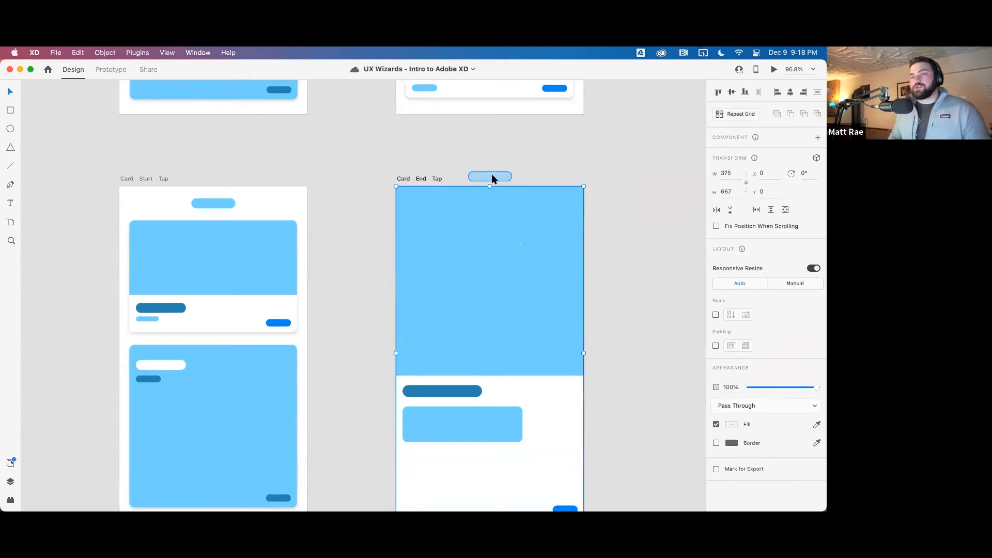
{"action": "left_click", "coordinate": [218, 203]}
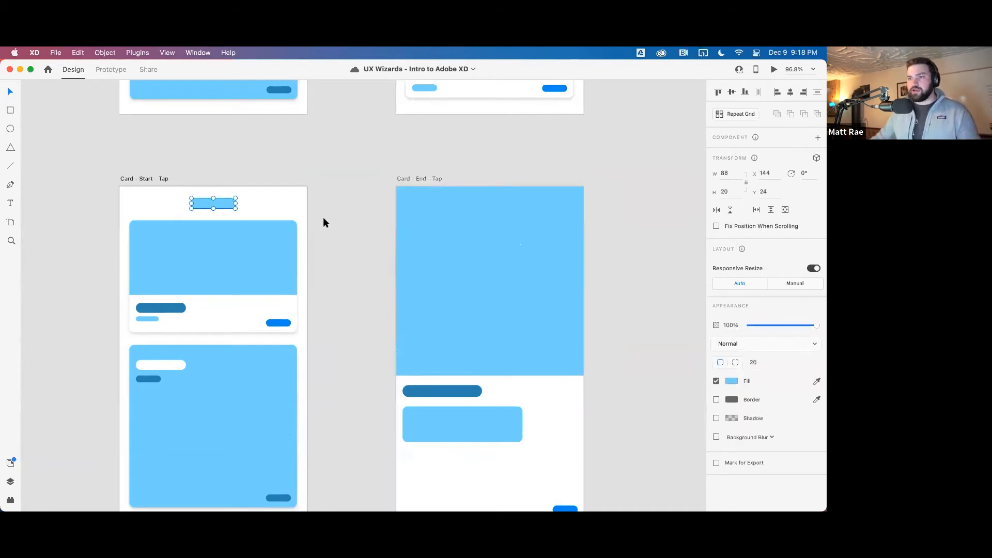
{"action": "left_click", "coordinate": [146, 179]}
Link the upper card group on Card - Start - Tap to Card - End - Tap with a Tap trigger and Auto-Animate
{"action": "left_click", "coordinate": [199, 266]}
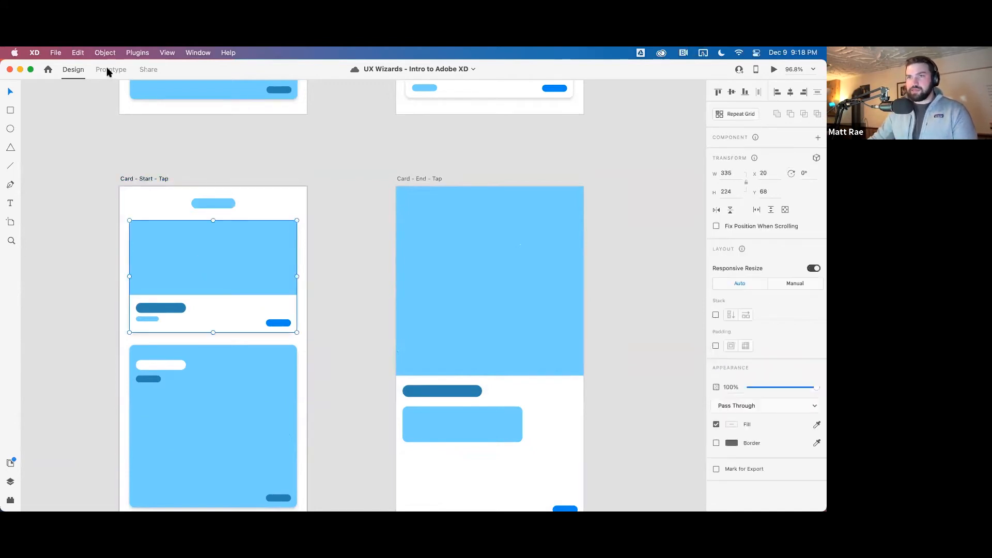
{"action": "left_click", "coordinate": [109, 70]}
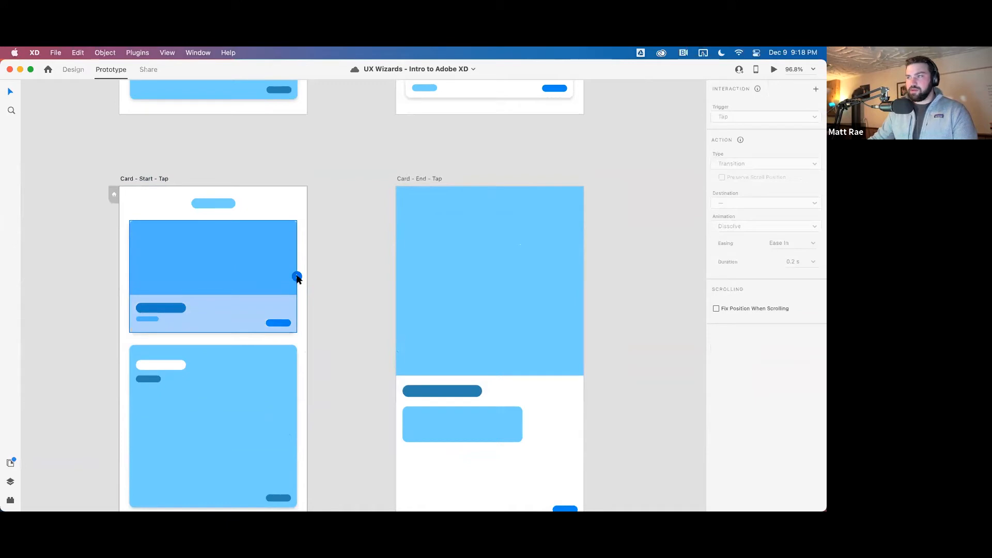
{"action": "left_click_drag", "start_coordinate": [297, 278], "coordinate": [411, 408]}
{"action": "left_click", "coordinate": [758, 111]}
{"action": "left_click", "coordinate": [747, 108]}
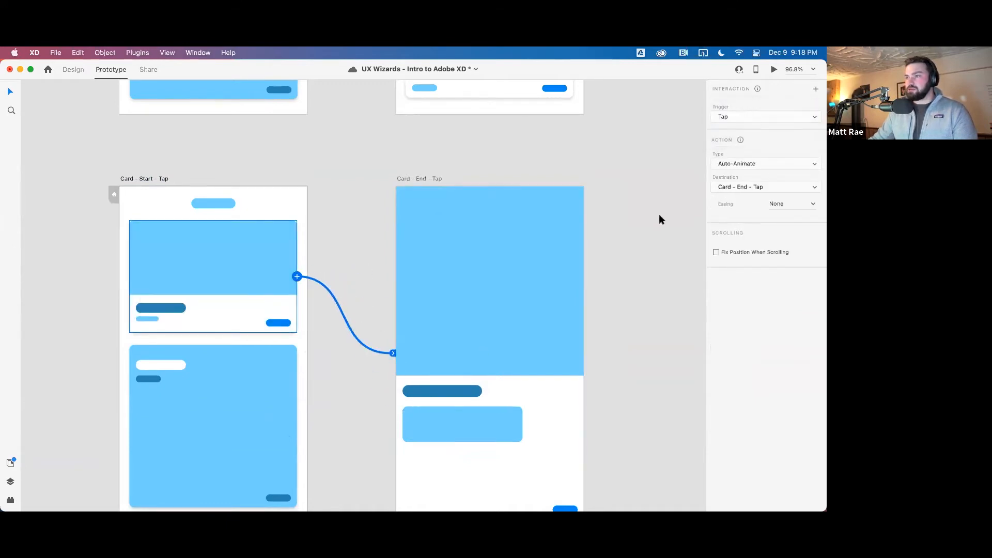
Link the small blue button on Card - End - Tap back to Card - Start - Tap with Tap and Auto-Animate
{"action": "scroll", "coordinate": [557, 274], "scroll_direction": "down", "scroll_amount": 5}
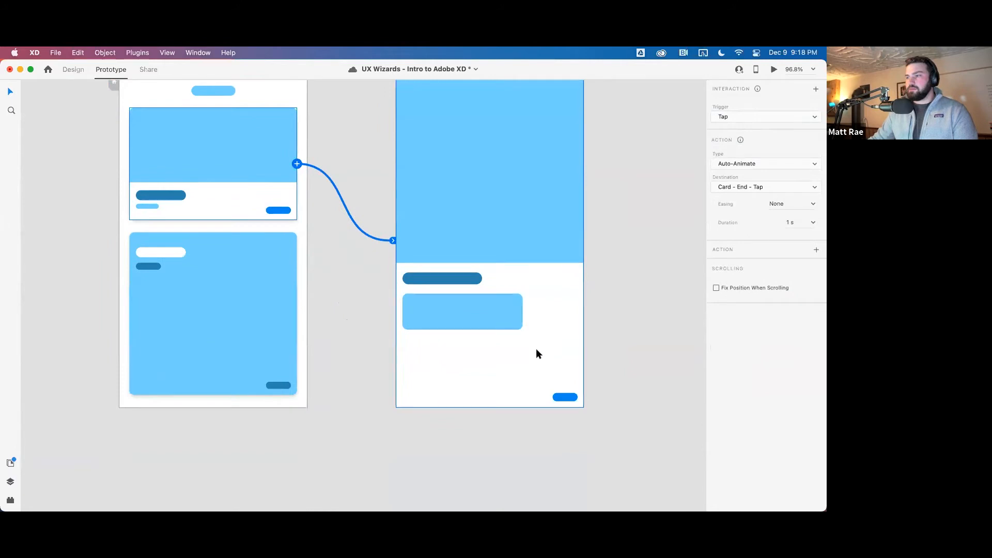
{"action": "left_click", "coordinate": [564, 397]}
{"action": "left_click_drag", "start_coordinate": [577, 397], "coordinate": [283, 226]}
{"action": "scroll", "coordinate": [342, 233], "scroll_direction": "up", "scroll_amount": 5}
{"action": "scroll", "coordinate": [343, 235], "scroll_direction": "down", "scroll_amount": 2}
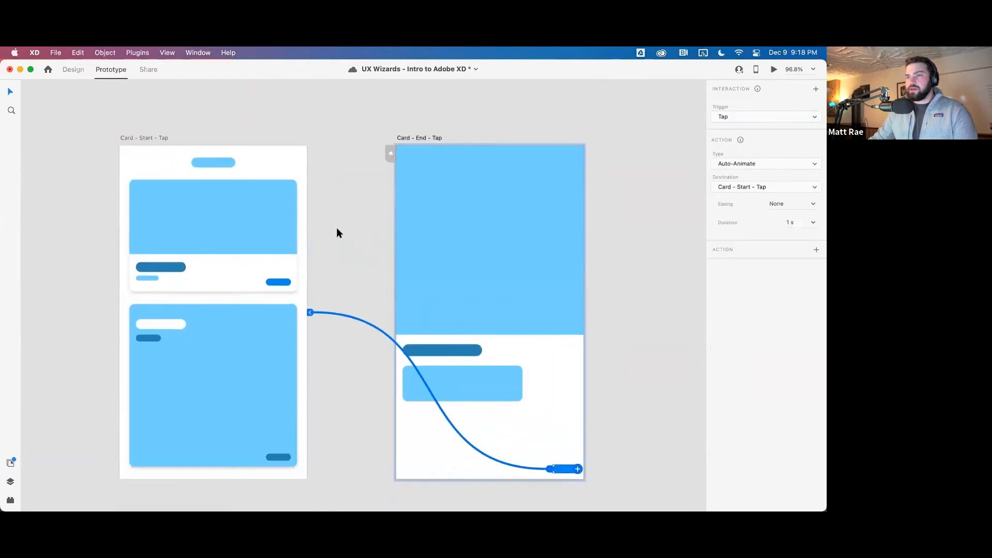
Preview the prototype from Card - Start - Tap, expand and collapse the card twice, and close the preview
{"action": "left_click", "coordinate": [150, 138]}
{"action": "left_click", "coordinate": [772, 71]}
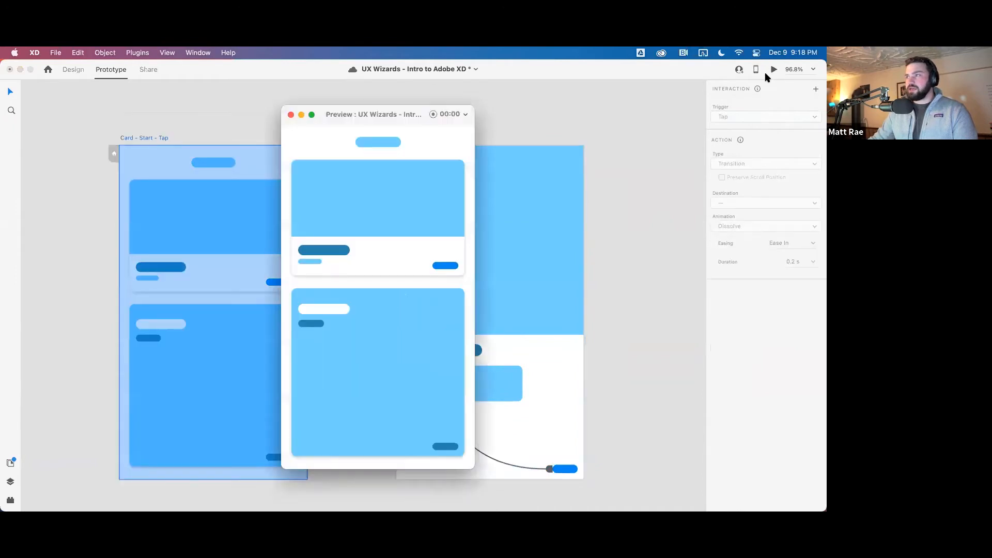
{"action": "left_click", "coordinate": [412, 208]}
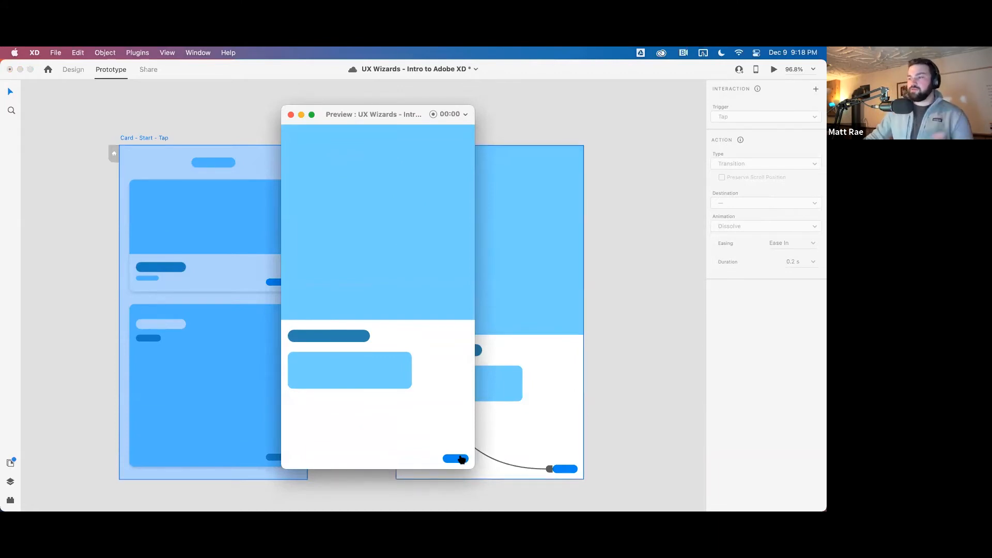
{"action": "left_click", "coordinate": [461, 459]}
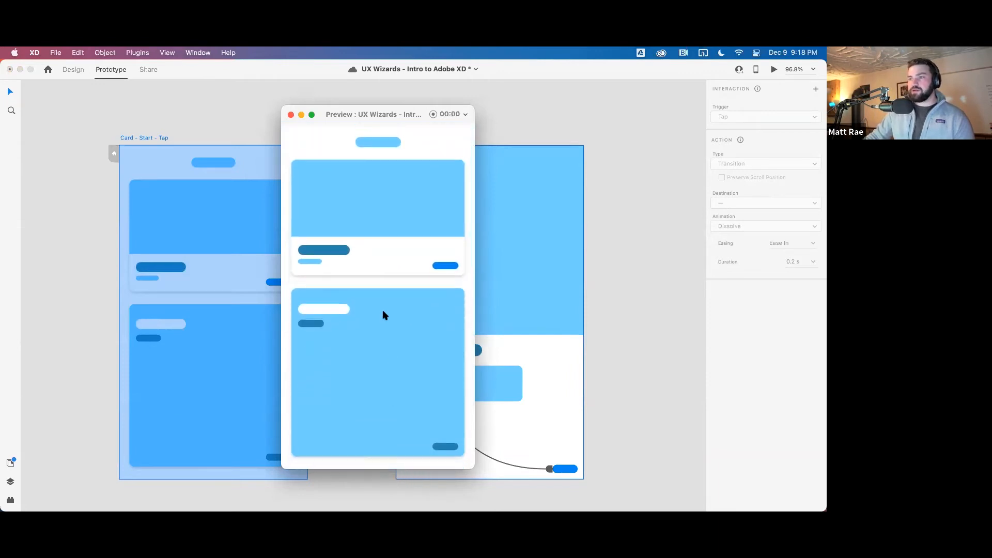
{"action": "left_click", "coordinate": [385, 247]}
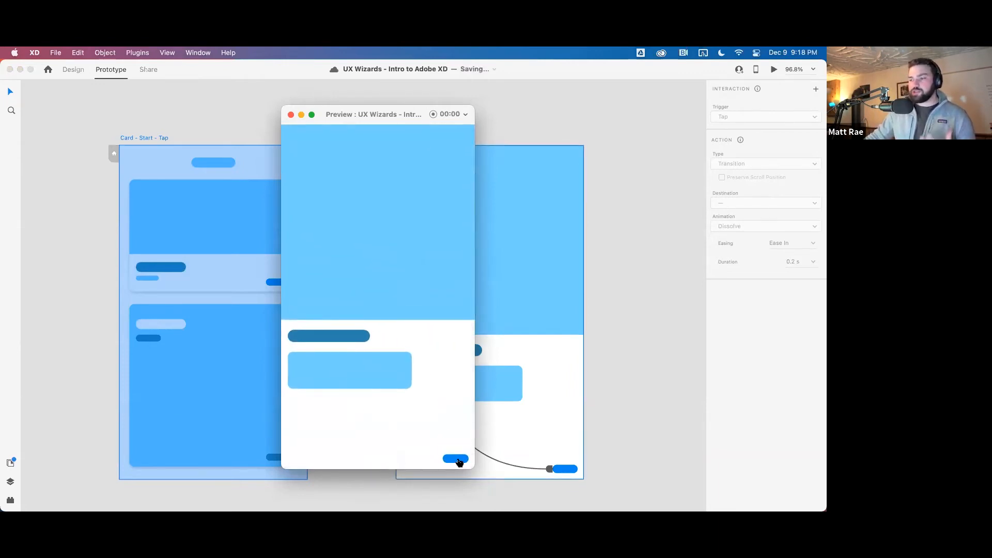
{"action": "left_click", "coordinate": [461, 461]}
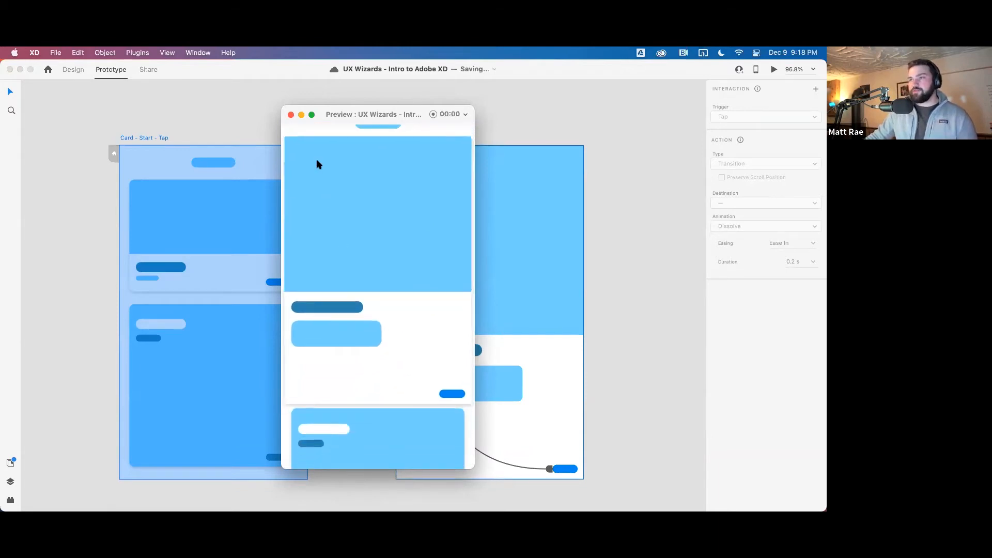
{"action": "left_click", "coordinate": [291, 114]}
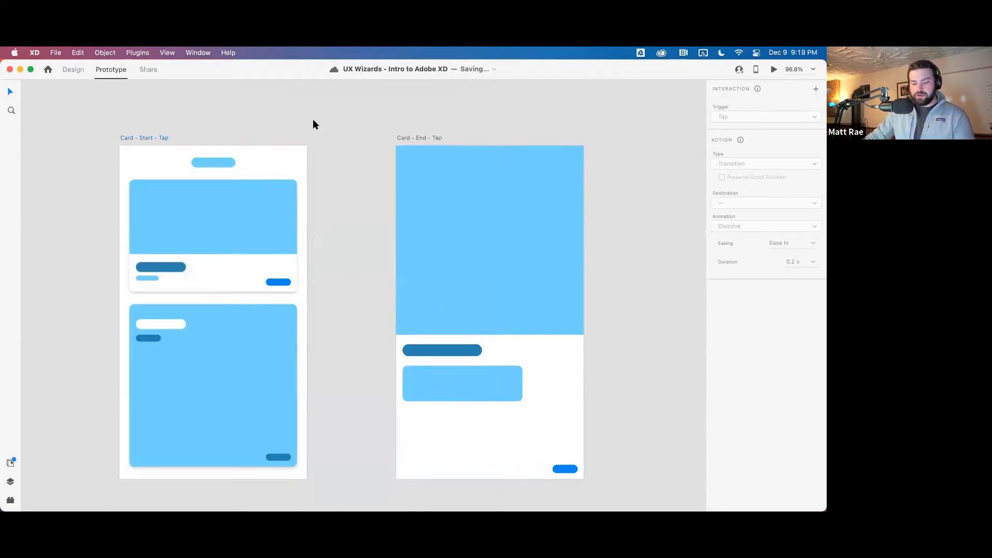
Switch to Finder, open the Image Covers - Movies folder and select the first JPEG image
{"action": "key", "text": "super+Tab"}
{"action": "key", "text": "super+Tab"}
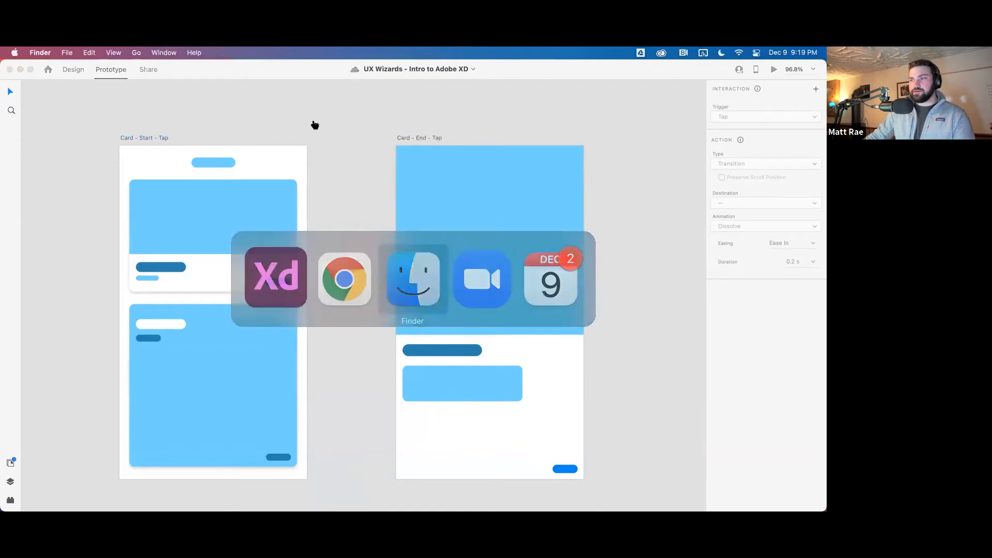
{"action": "mouse_move", "coordinate": [406, 496]}
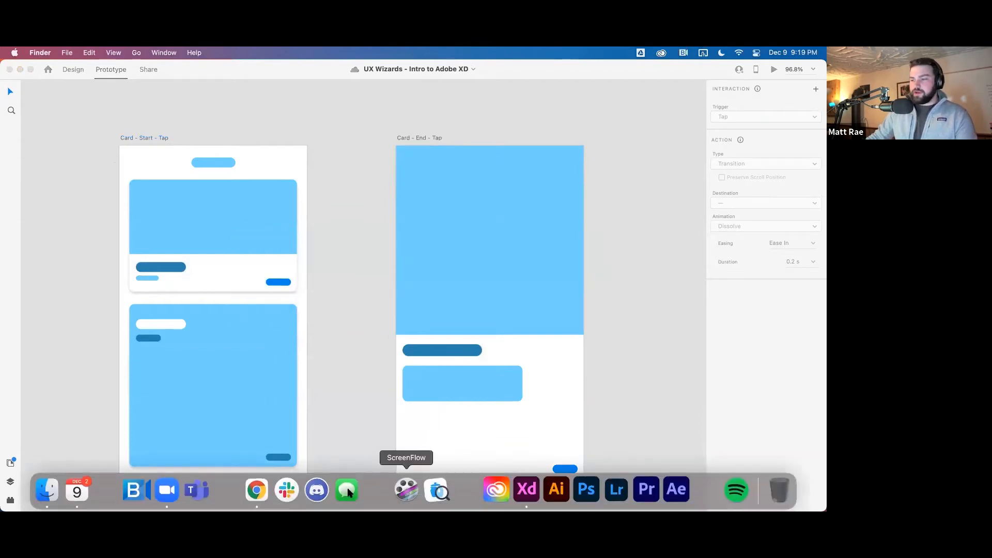
{"action": "left_click", "coordinate": [52, 492]}
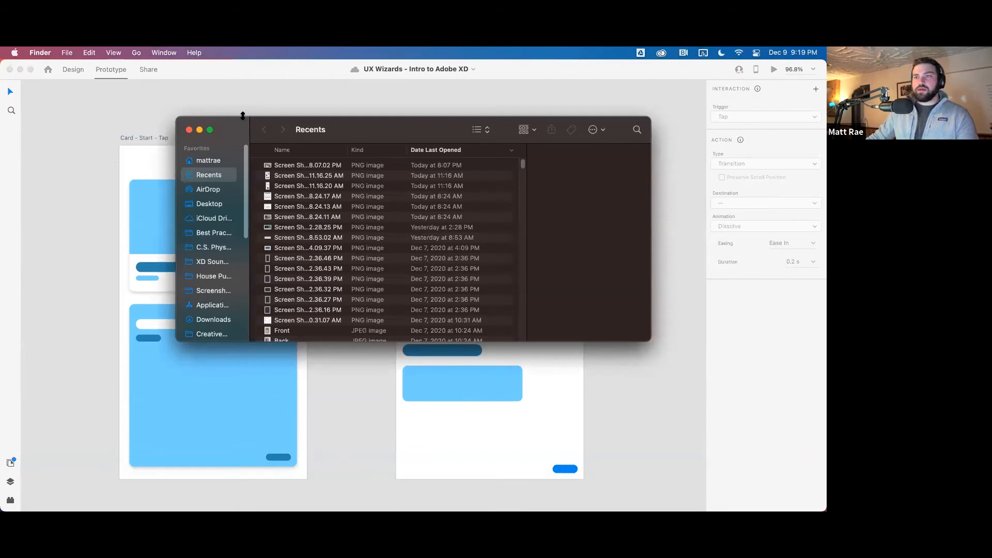
{"action": "left_click_drag", "start_coordinate": [237, 124], "coordinate": [1, 362]}
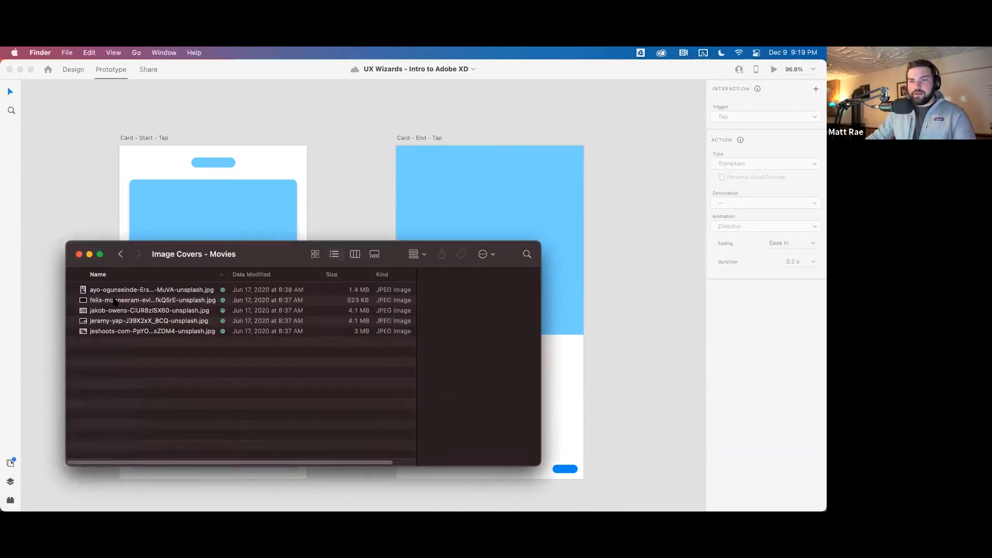
{"action": "left_click", "coordinate": [116, 290]}
{"action": "left_click_drag", "start_coordinate": [288, 256], "coordinate": [419, 293]}
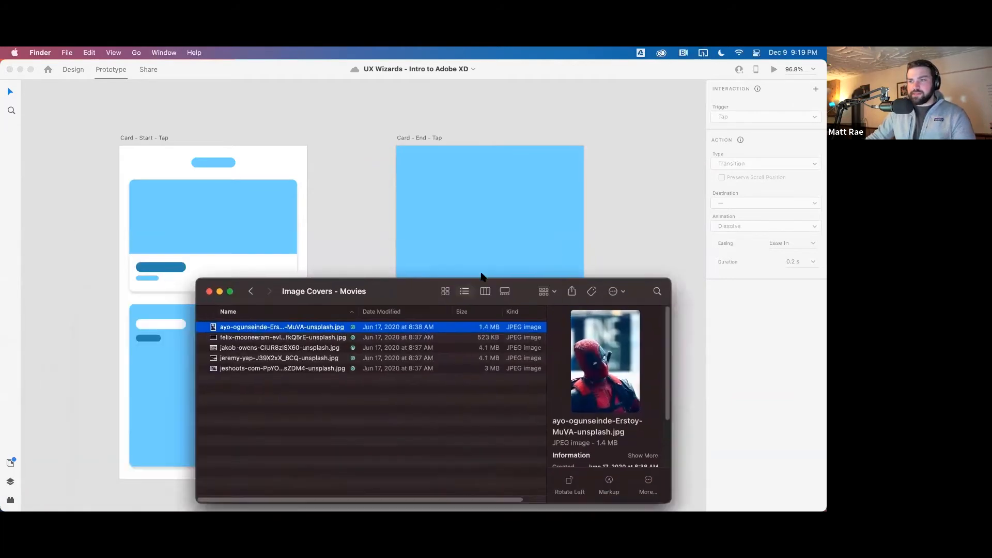
Fill the upper card's image area on Card - Start - Tap and the large image area on Card - End - Tap with the selected JPEG
{"action": "left_click_drag", "start_coordinate": [480, 277], "coordinate": [0, 251]}
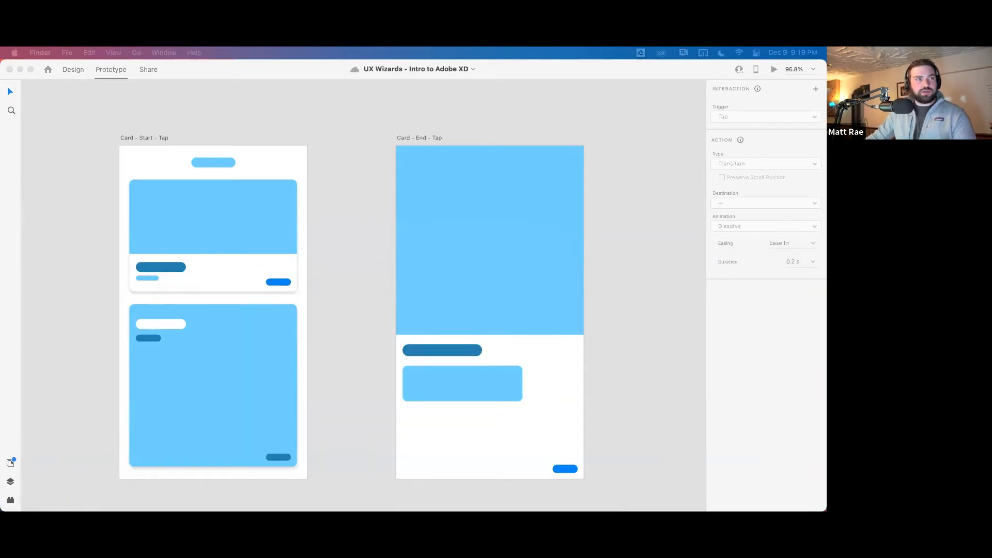
{"action": "left_click_drag", "start_coordinate": [0, 305], "coordinate": [238, 205]}
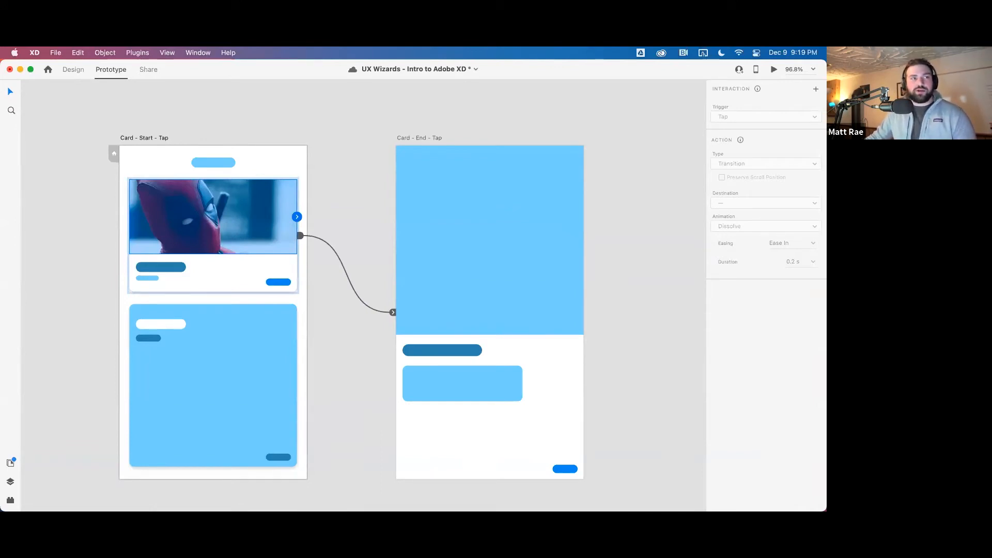
{"action": "left_click_drag", "start_coordinate": [154, 290], "coordinate": [514, 230]}
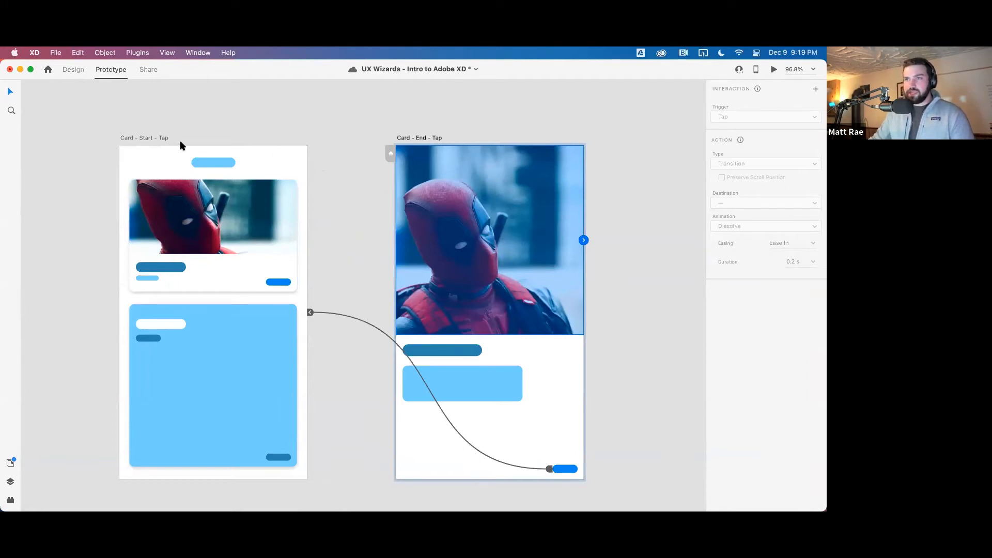
Preview the card animation with its image fill from Card - Start - Tap, expand and collapse it repeatedly, and close the preview
{"action": "left_click", "coordinate": [150, 137]}
{"action": "left_click", "coordinate": [774, 69]}
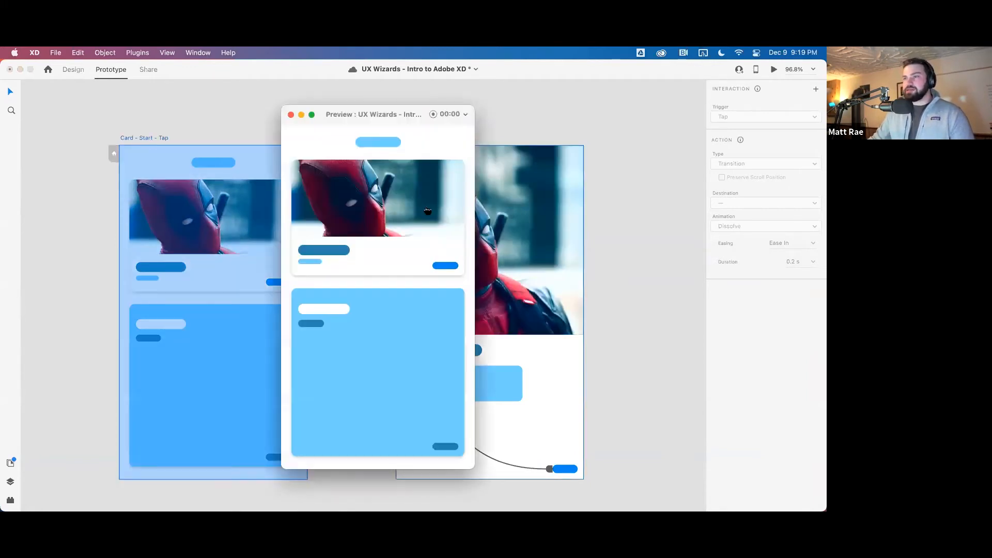
{"action": "left_click", "coordinate": [382, 245]}
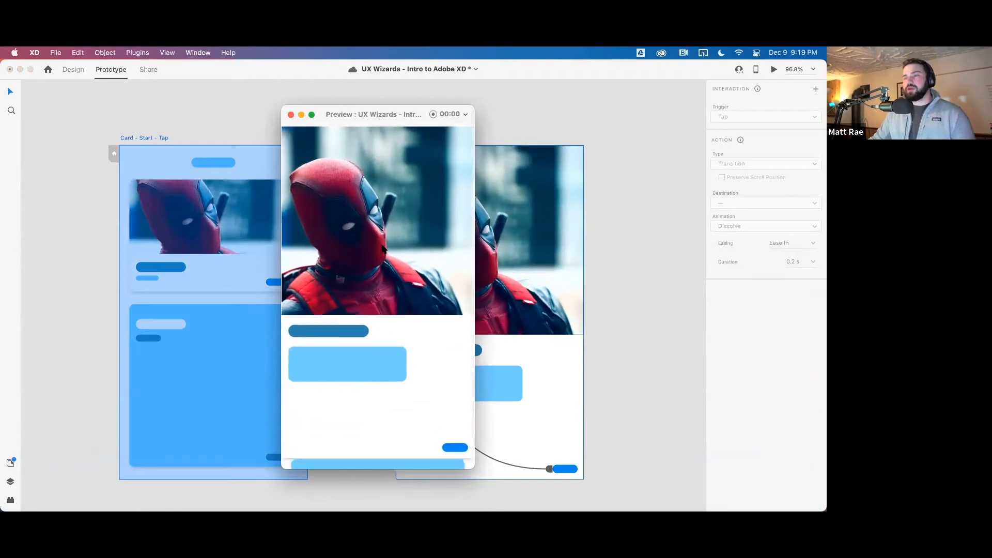
{"action": "left_click", "coordinate": [453, 458]}
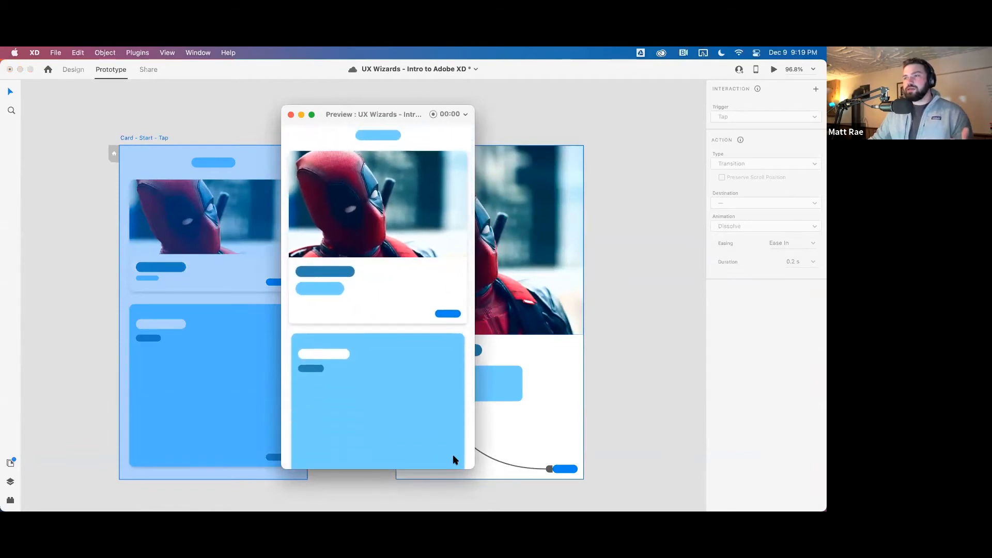
{"action": "left_click", "coordinate": [384, 259]}
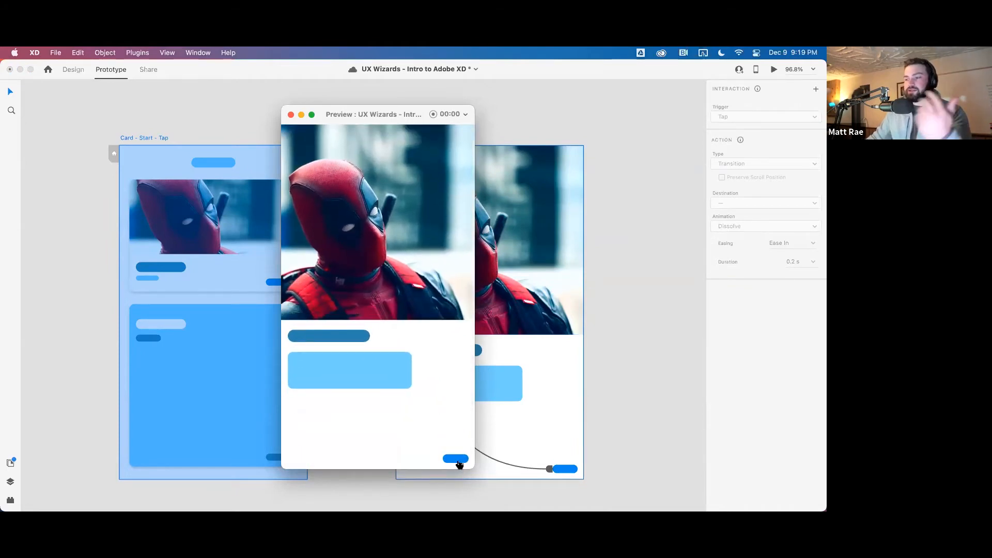
{"action": "left_click", "coordinate": [459, 459]}
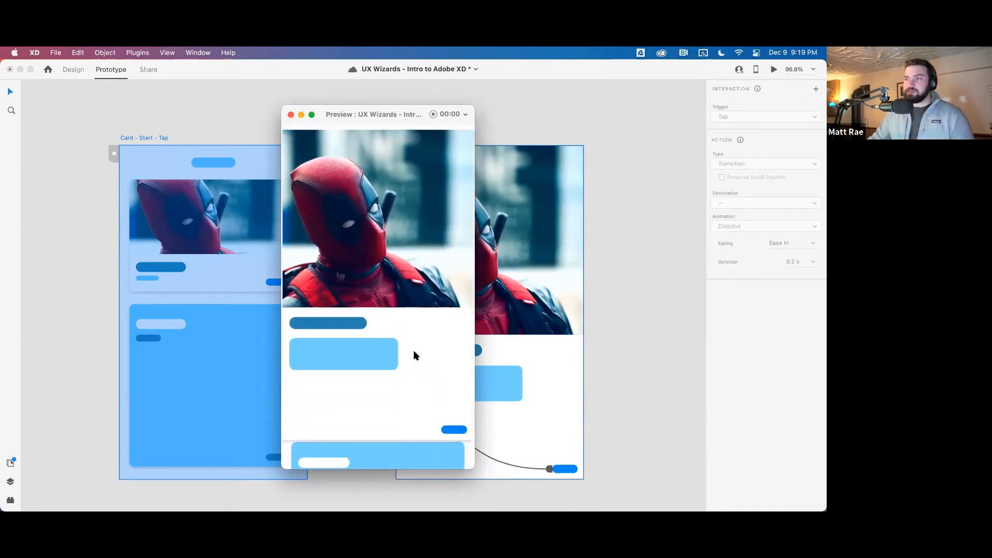
{"action": "left_click", "coordinate": [291, 114]}
{"action": "left_click", "coordinate": [440, 107]}
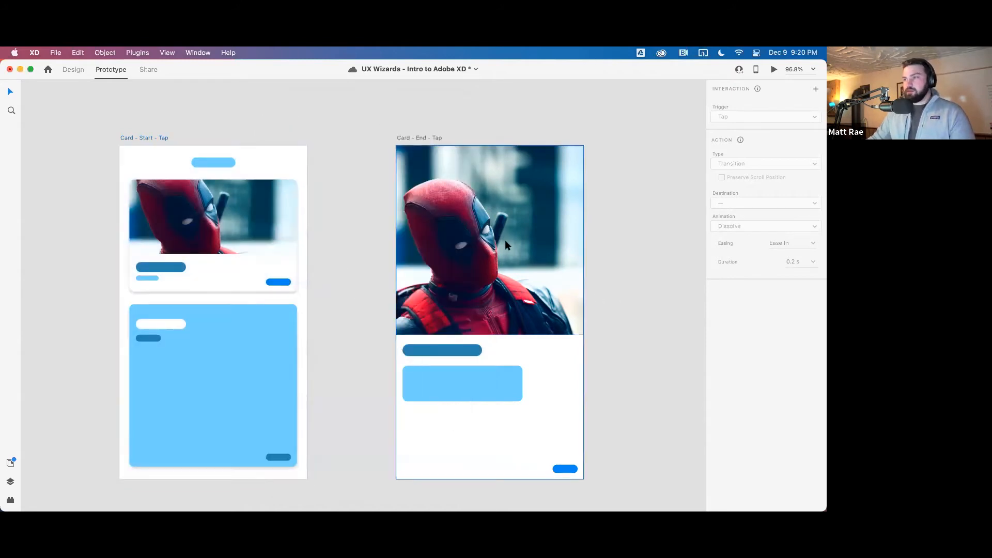
Show the editing options for the large image on Card - End - Tap in Design mode, including Edit in Photoshop, and dismiss them
{"action": "left_click", "coordinate": [475, 226]}
{"action": "left_click", "coordinate": [73, 69]}
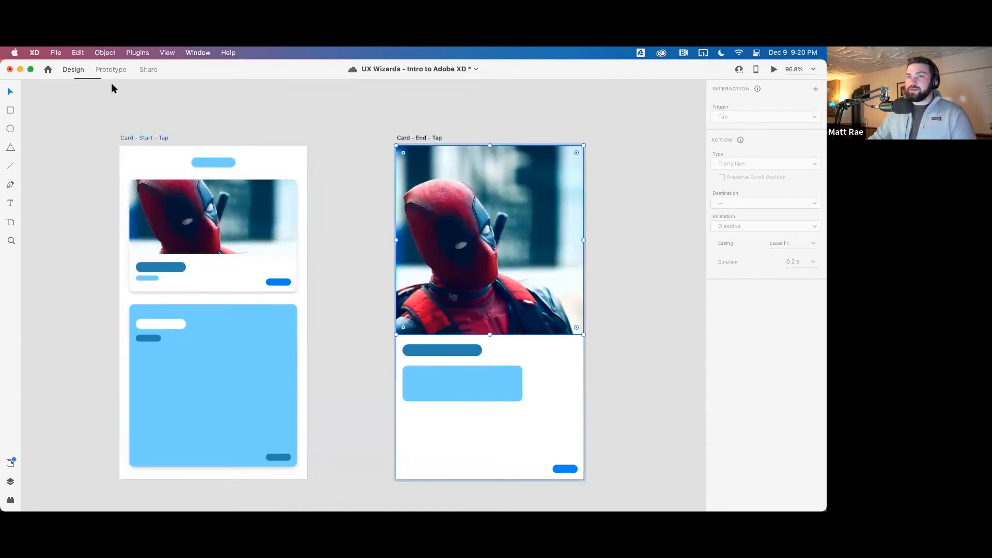
{"action": "right_click", "coordinate": [486, 224]}
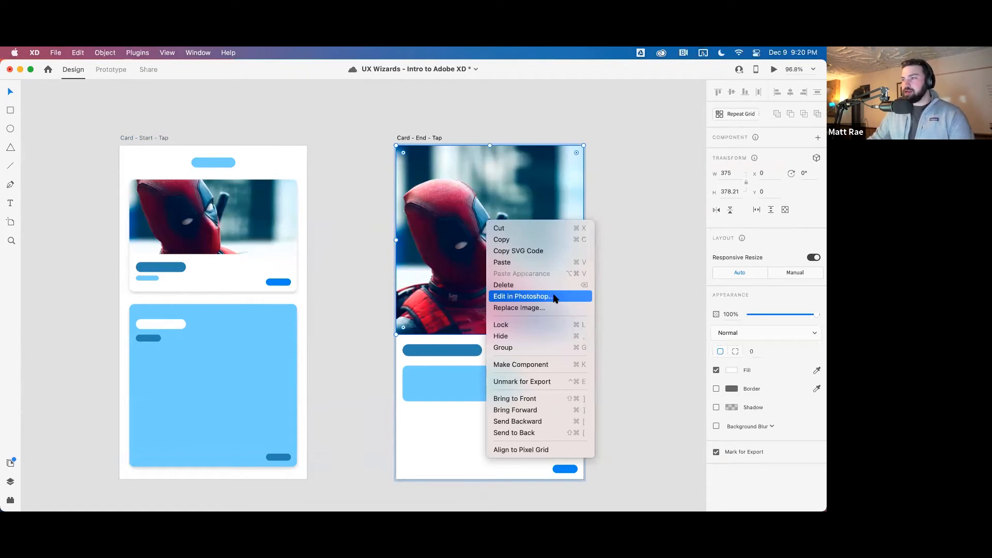
{"action": "left_click", "coordinate": [616, 246]}
{"action": "left_click", "coordinate": [616, 246]}
Go to the Navigtor app artboards, preview the prototype from Loading Screen, reposition the preview window and close it
{"action": "scroll", "coordinate": [616, 246], "scroll_direction": "down", "scroll_amount": 5}
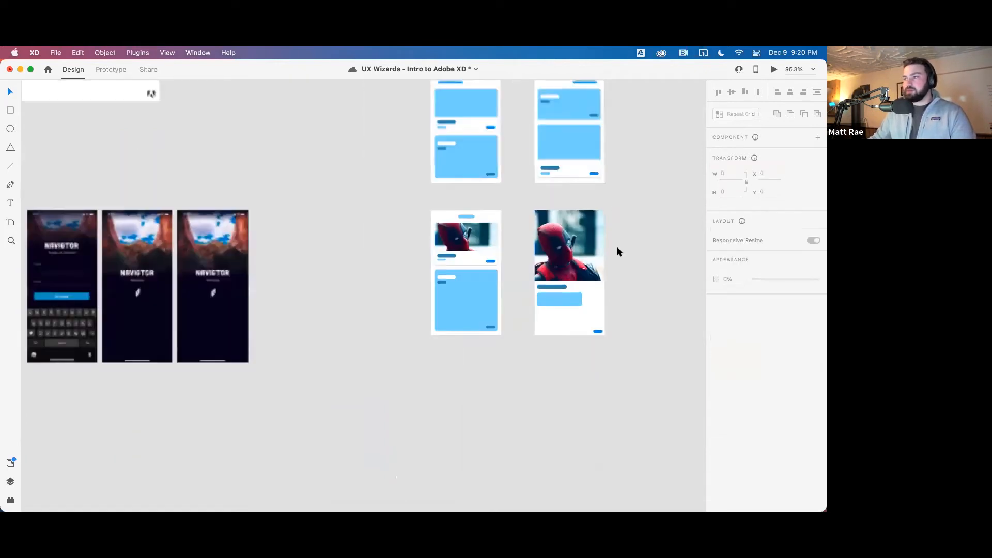
{"action": "scroll", "coordinate": [655, 201], "scroll_direction": "left", "scroll_amount": 10}
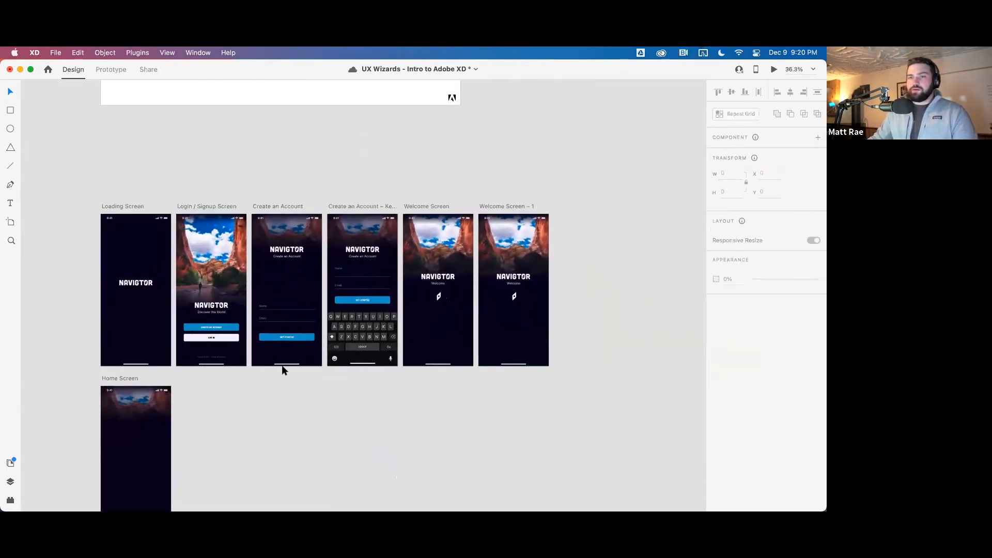
{"action": "scroll", "coordinate": [250, 343], "scroll_direction": "down", "scroll_amount": 3}
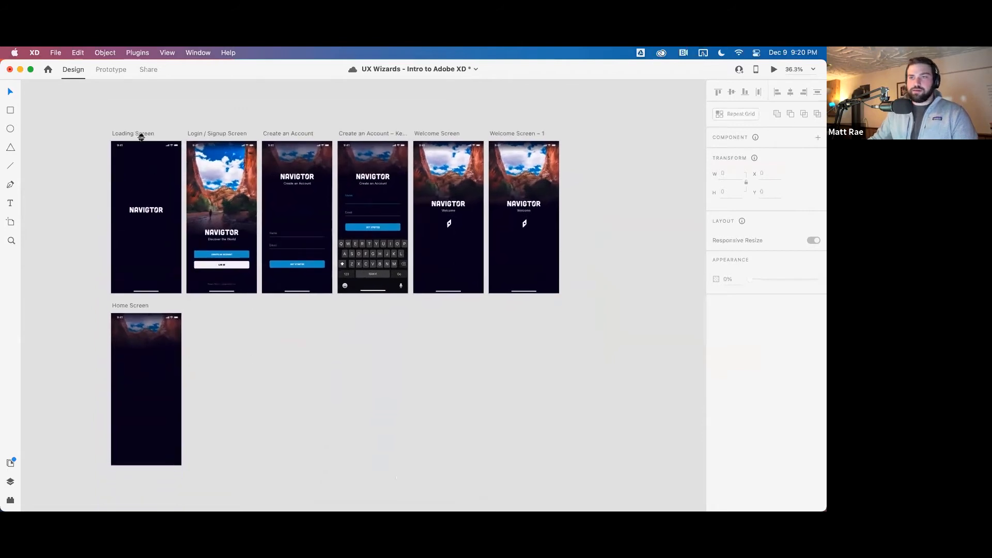
{"action": "left_click", "coordinate": [141, 135]}
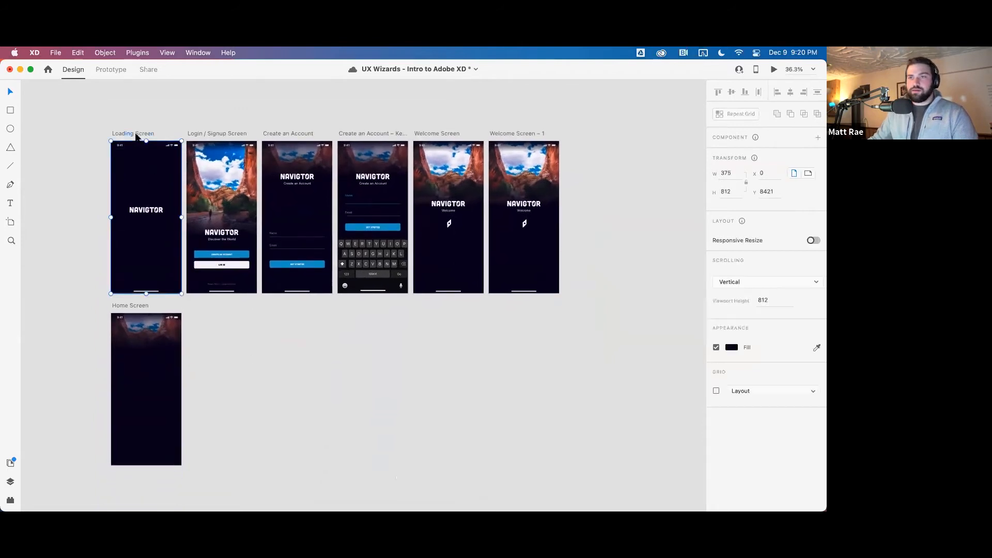
{"action": "left_click", "coordinate": [775, 70]}
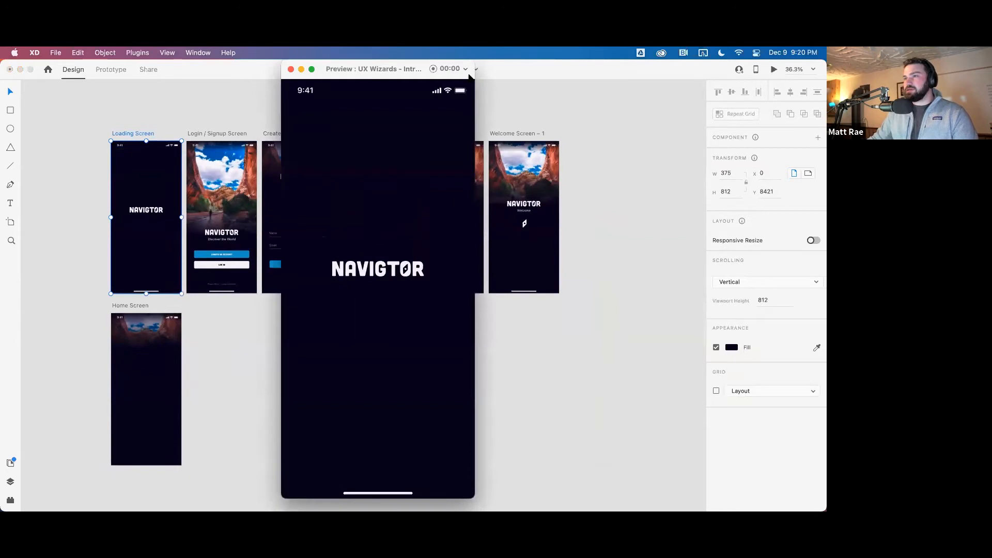
{"action": "mouse_move", "coordinate": [398, 71]}
{"action": "left_mouse_down"}
{"action": "mouse_move", "coordinate": [386, 75]}
{"action": "mouse_move", "coordinate": [414, 80]}
{"action": "left_mouse_up"}
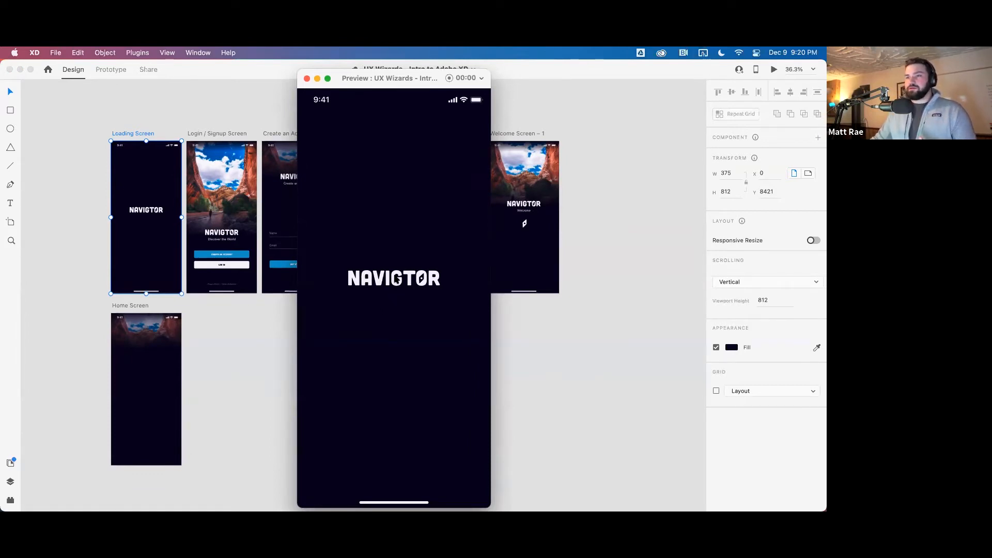
{"action": "left_click", "coordinate": [307, 78]}
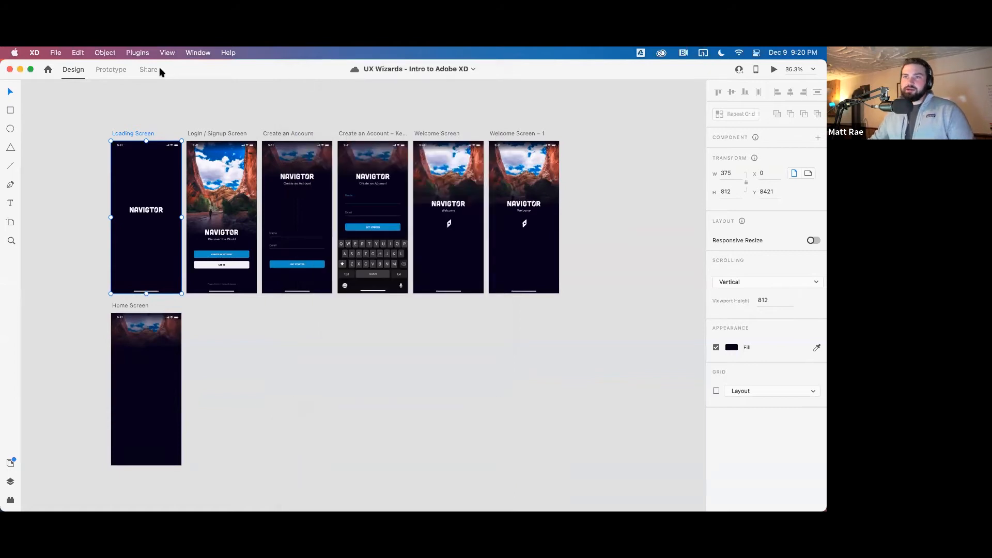
Switch to Prototype mode and link the Loading Screen artboard to Login / Signup Screen with a Tap-triggered Auto-Animate
{"action": "left_click", "coordinate": [111, 69]}
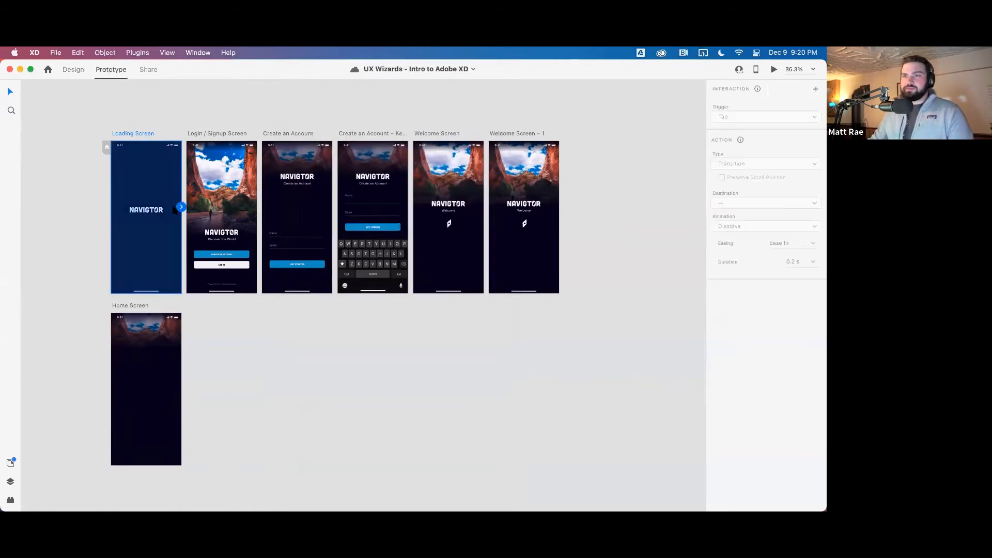
{"action": "left_click", "coordinate": [239, 135]}
{"action": "left_click", "coordinate": [293, 135]}
{"action": "left_click", "coordinate": [204, 133]}
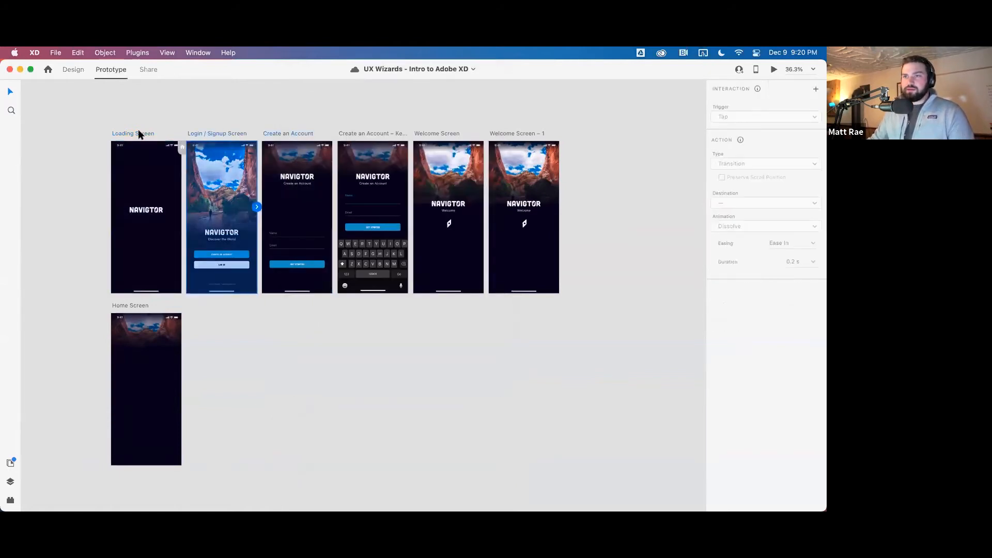
{"action": "left_click", "coordinate": [138, 133]}
{"action": "left_click_drag", "start_coordinate": [182, 206], "coordinate": [206, 209]}
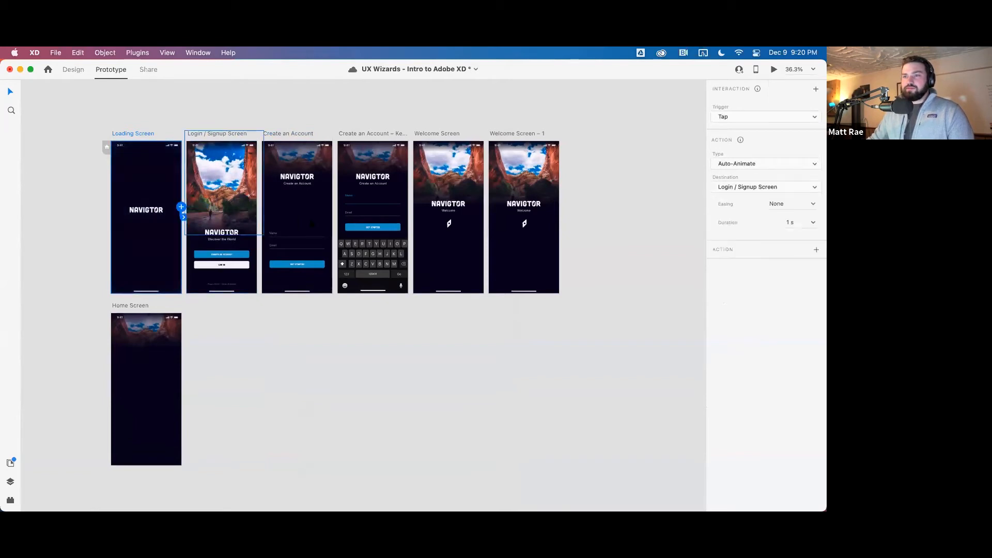
Link the Create an Account button on Login / Signup Screen to the Create an Account artboard with a Tap Auto-Animate
{"action": "left_click", "coordinate": [226, 261]}
{"action": "left_click", "coordinate": [229, 252]}
{"action": "left_click_drag", "start_coordinate": [251, 255], "coordinate": [270, 259]}
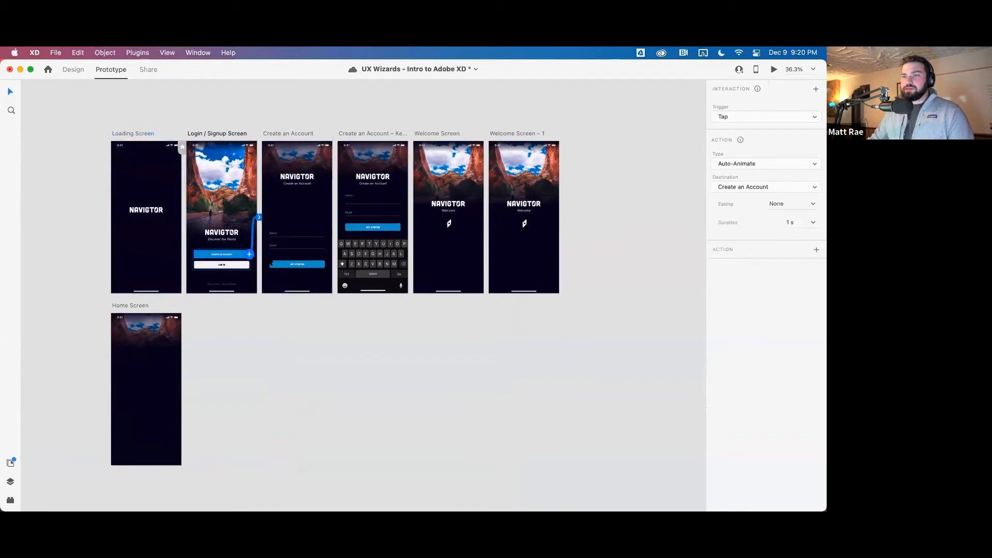
Link the Name field on Create an Account to its Keyboard artboard, and the Get Started button there to Welcome Screen
{"action": "left_click", "coordinate": [313, 264]}
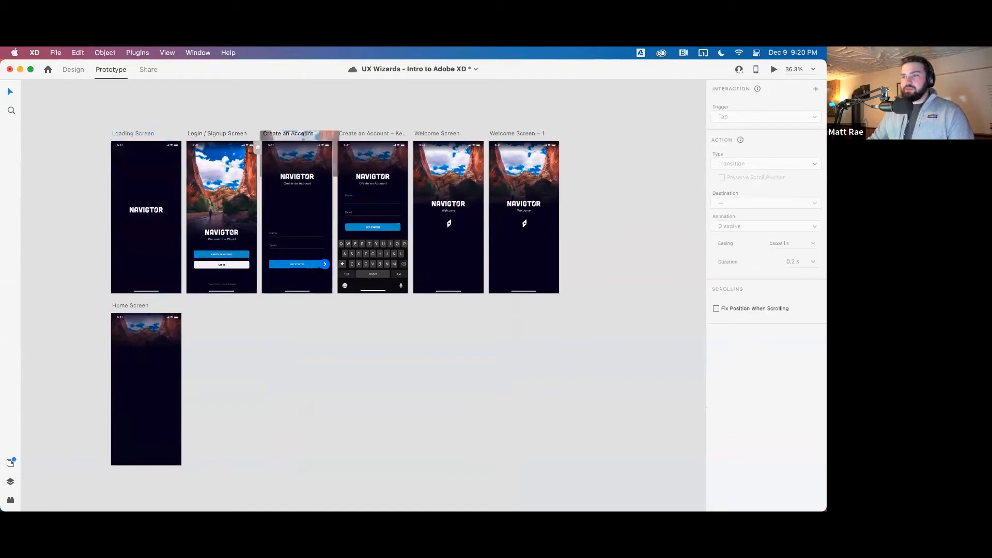
{"action": "left_click", "coordinate": [302, 238]}
{"action": "left_click_drag", "start_coordinate": [325, 235], "coordinate": [445, 155]}
{"action": "left_click", "coordinate": [377, 229]}
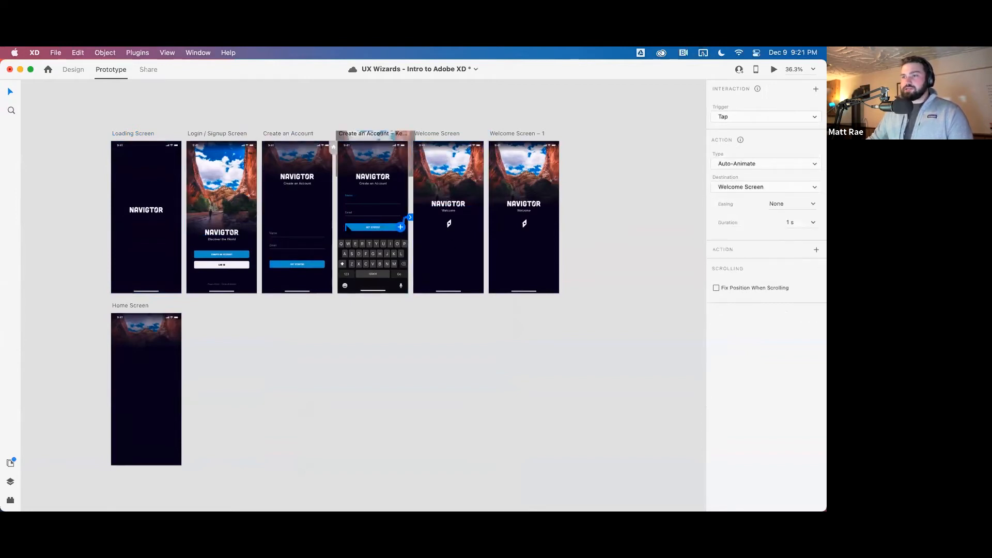
Link Welcome Screen to Welcome Screen – 1 with Auto-Animate, using a Time trigger with a 0 s delay
{"action": "left_click", "coordinate": [439, 134]}
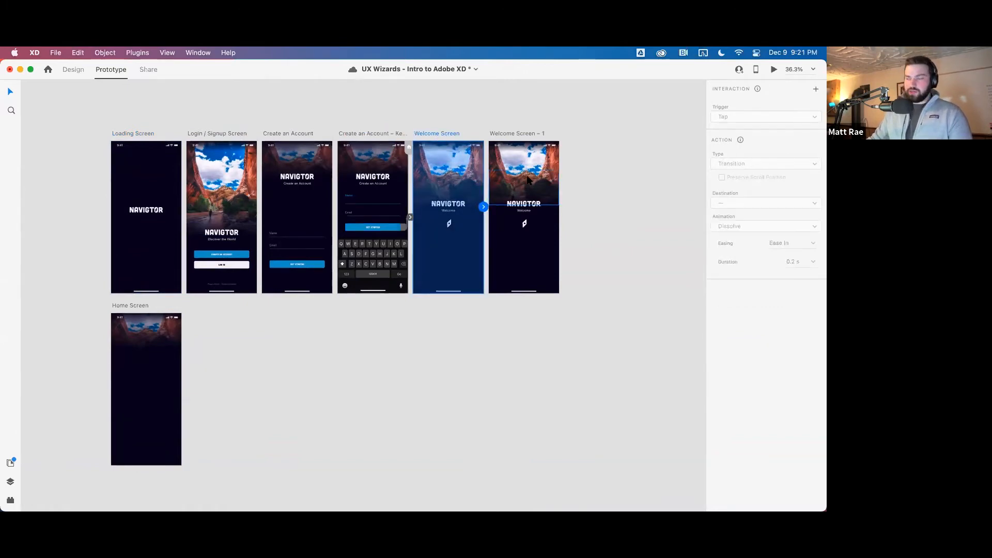
{"action": "scroll", "coordinate": [494, 176], "scroll_direction": "up", "scroll_amount": 5}
{"action": "scroll", "coordinate": [636, 217], "scroll_direction": "right", "scroll_amount": 2}
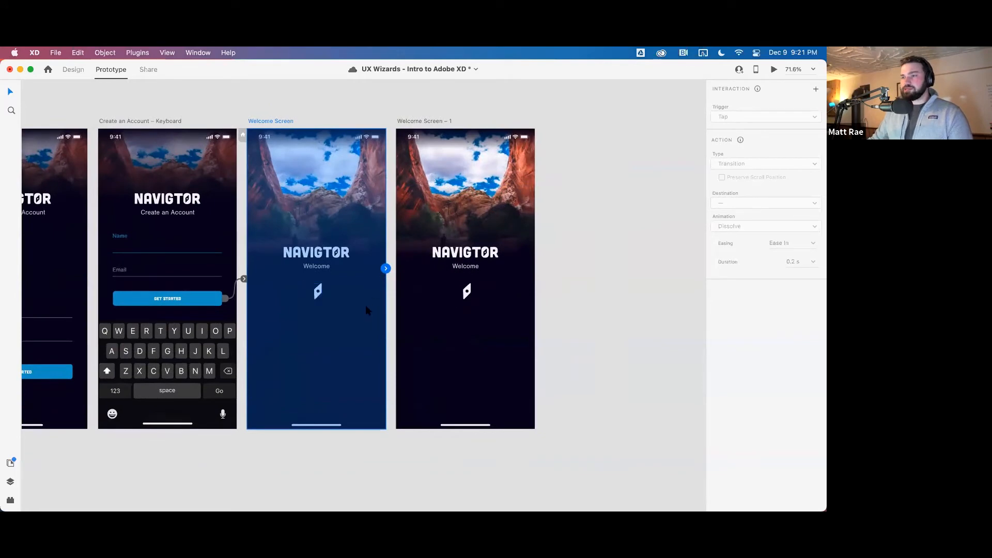
{"action": "left_click", "coordinate": [466, 291]}
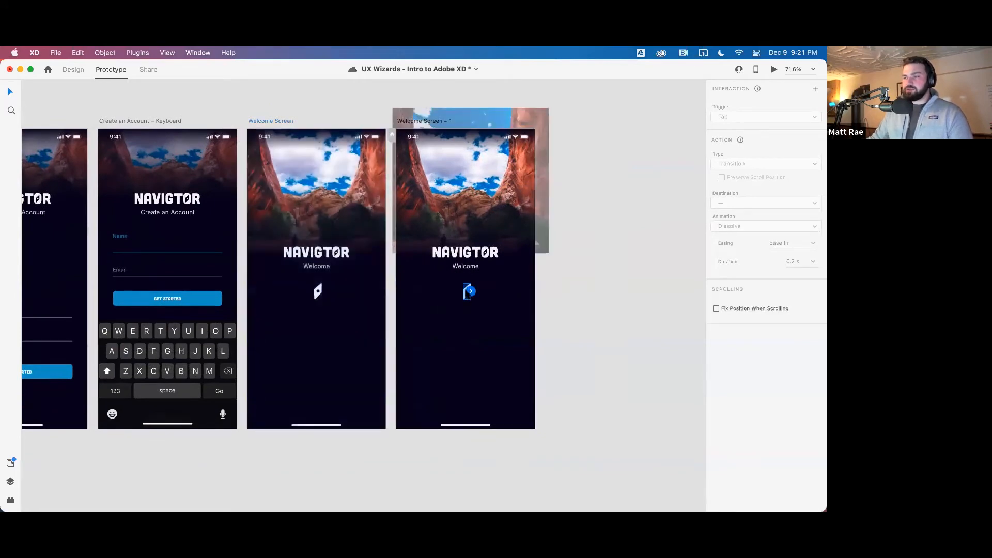
{"action": "left_click", "coordinate": [269, 121]}
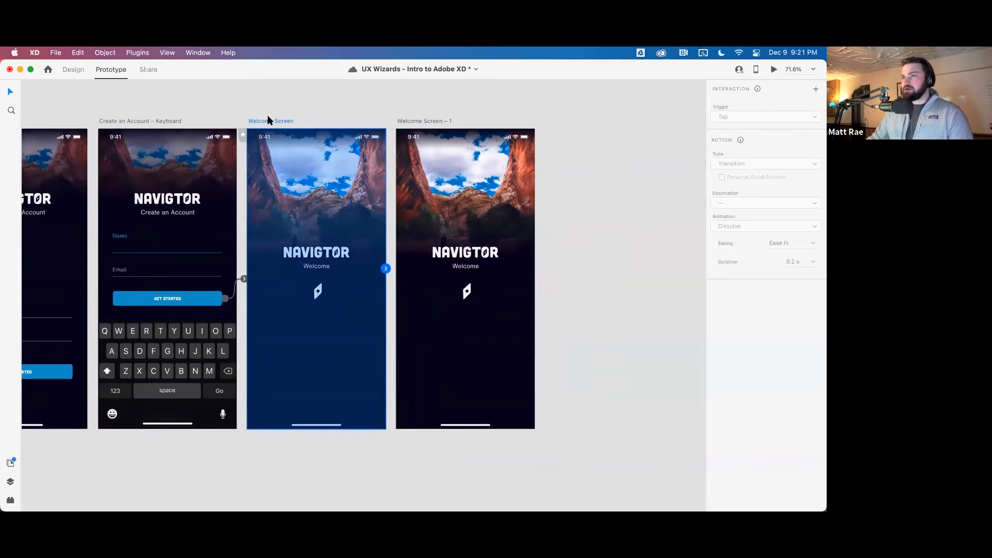
{"action": "left_click_drag", "start_coordinate": [386, 268], "coordinate": [413, 268]}
{"action": "left_click", "coordinate": [733, 119]}
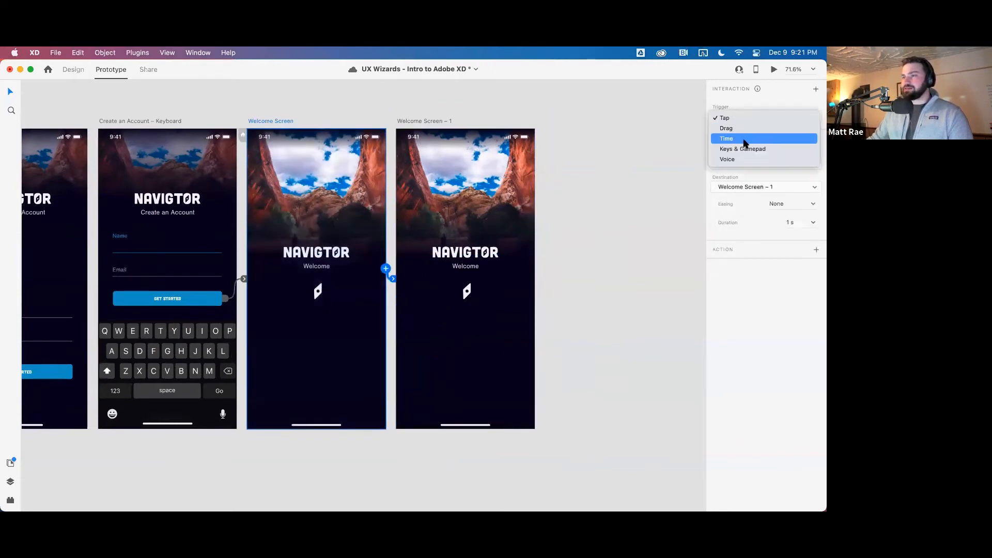
{"action": "left_click", "coordinate": [745, 142]}
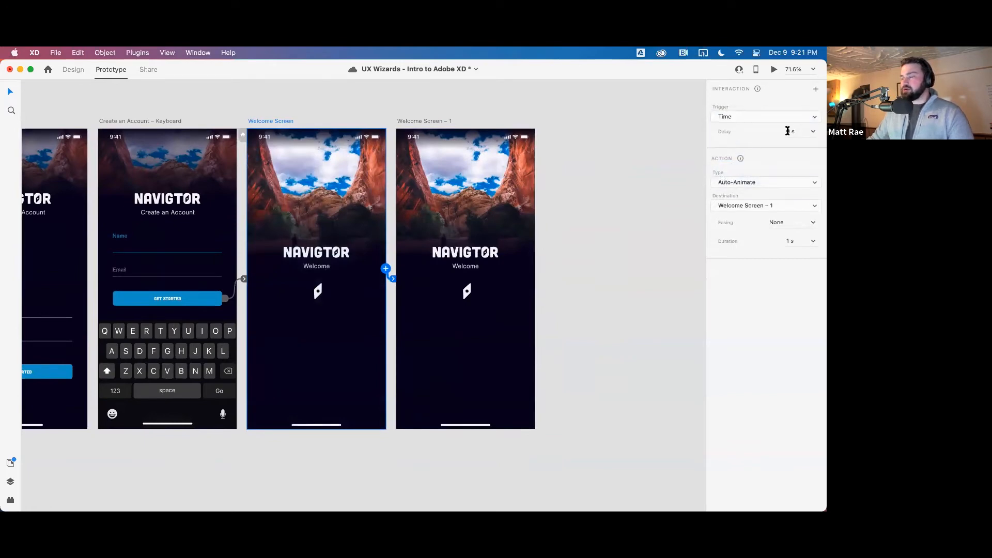
{"action": "left_click", "coordinate": [811, 132]}
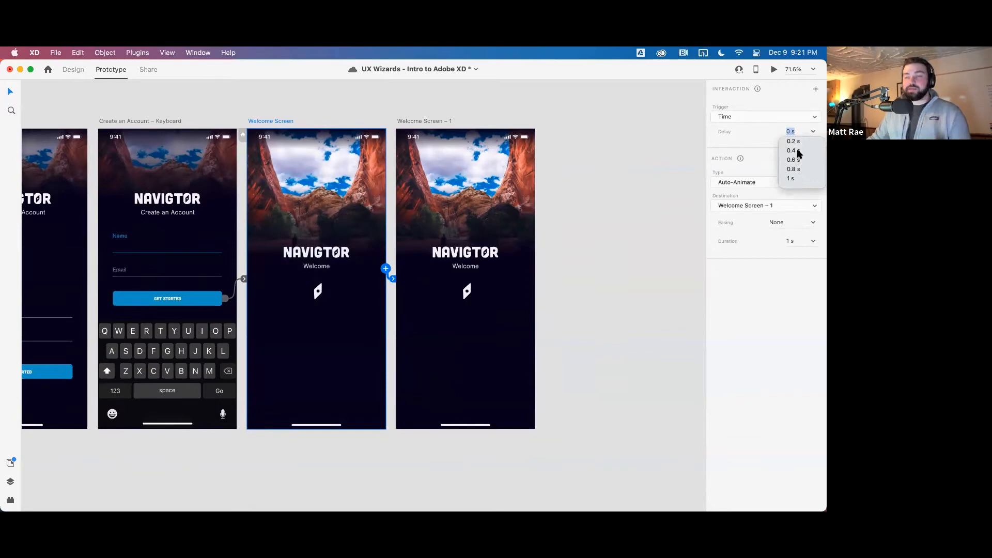
{"action": "left_click", "coordinate": [812, 133]}
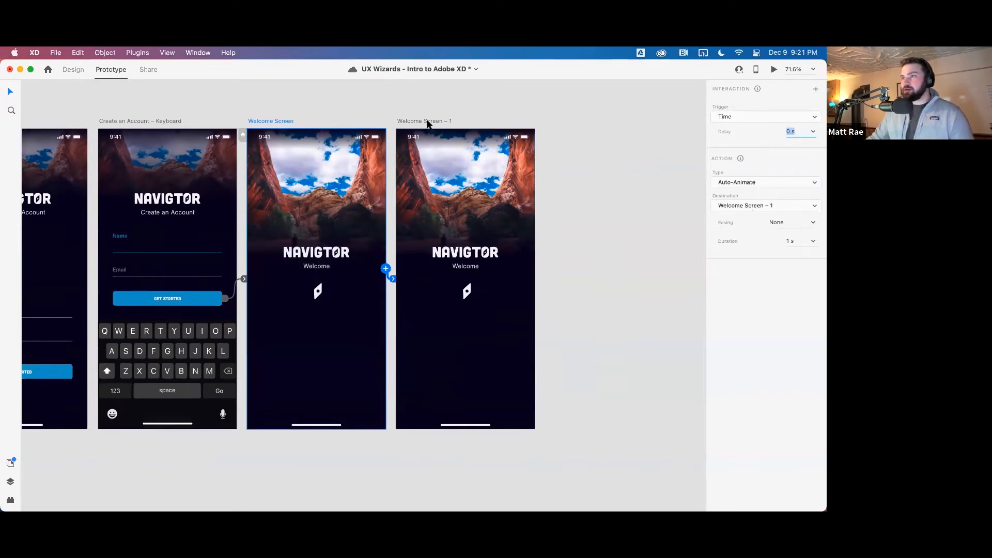
Link Welcome Screen – 1 to Home Screen with a Time-triggered Auto-Animate and a 0 s delay
{"action": "key", "text": "super+0"}
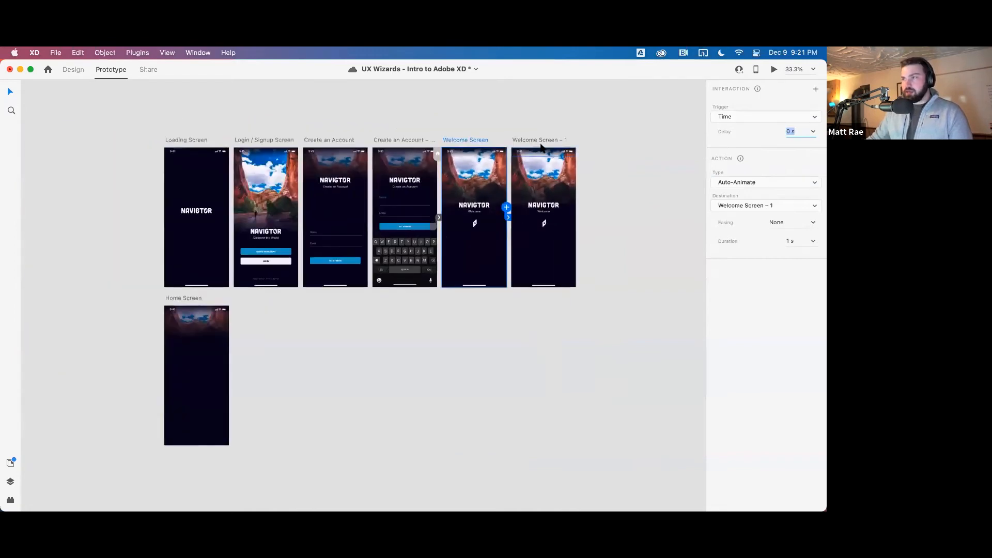
{"action": "left_click", "coordinate": [532, 141]}
{"action": "left_click_drag", "start_coordinate": [575, 206], "coordinate": [207, 340]}
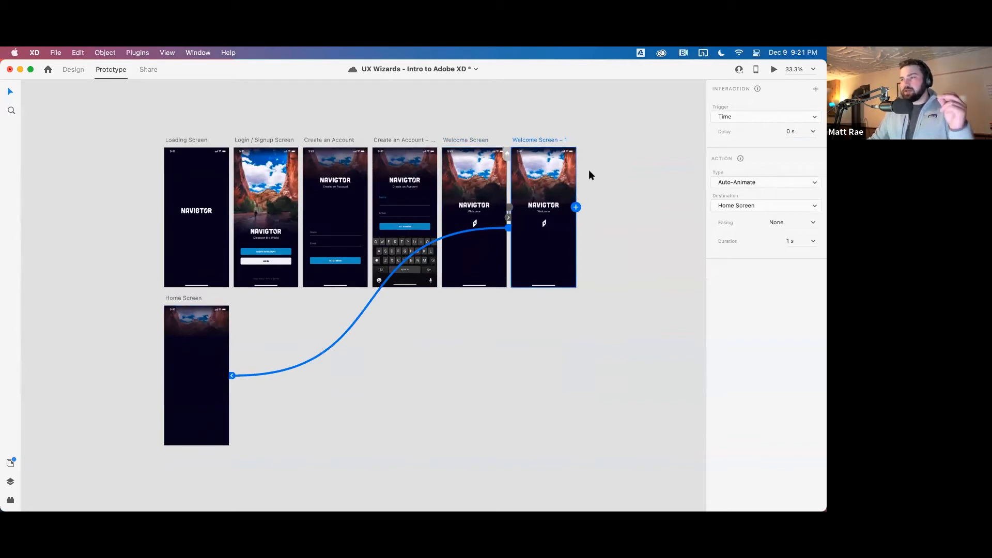
Preview the app flow from Loading Screen through login, account creation and the keyboard to Home Screen, and close the preview
{"action": "left_click", "coordinate": [182, 138]}
{"action": "left_click", "coordinate": [773, 69]}
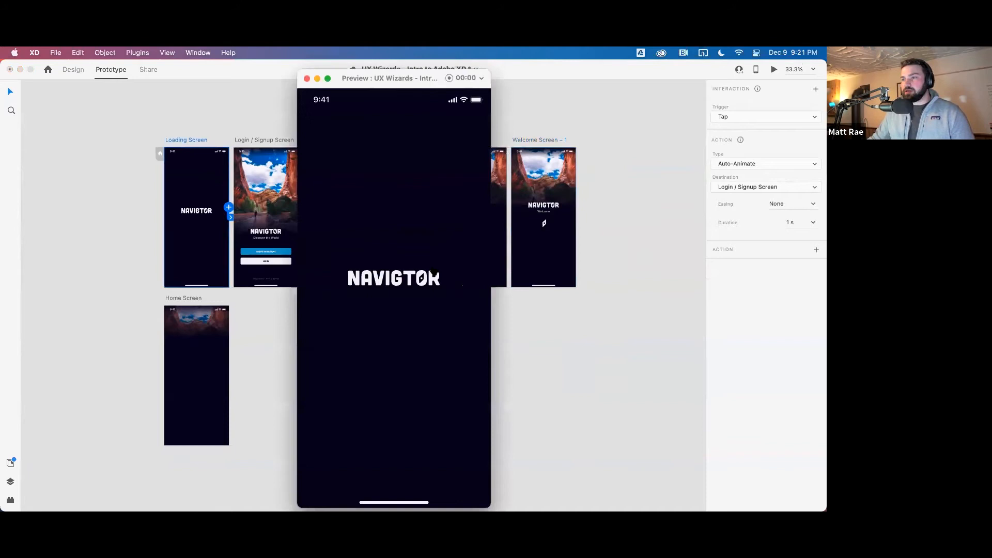
{"action": "left_click", "coordinate": [417, 293]}
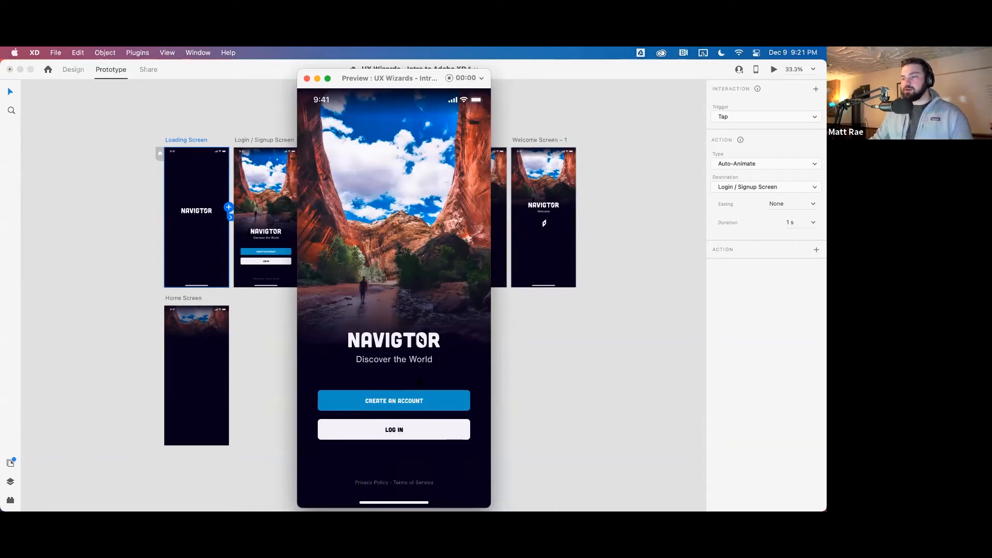
{"action": "left_click", "coordinate": [439, 402]}
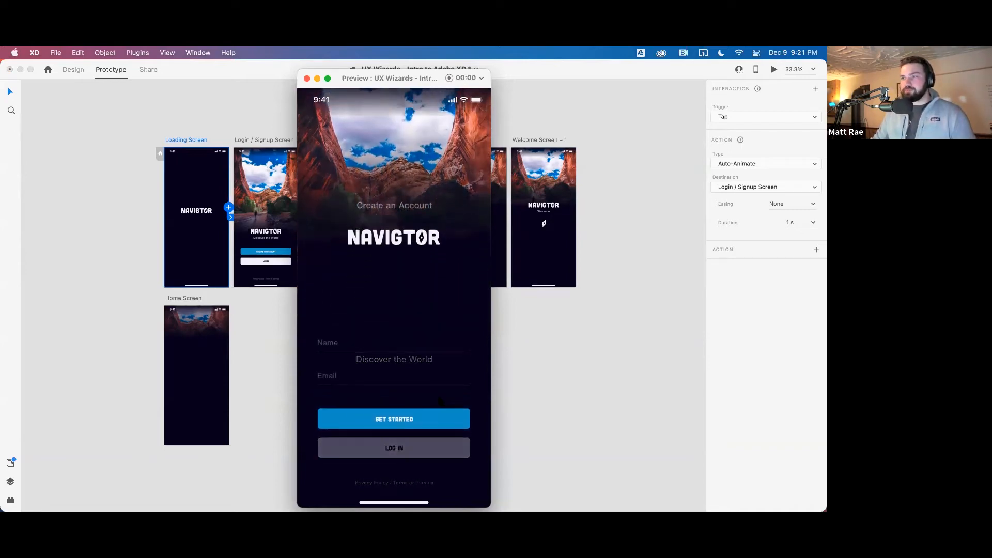
{"action": "left_click", "coordinate": [378, 350]}
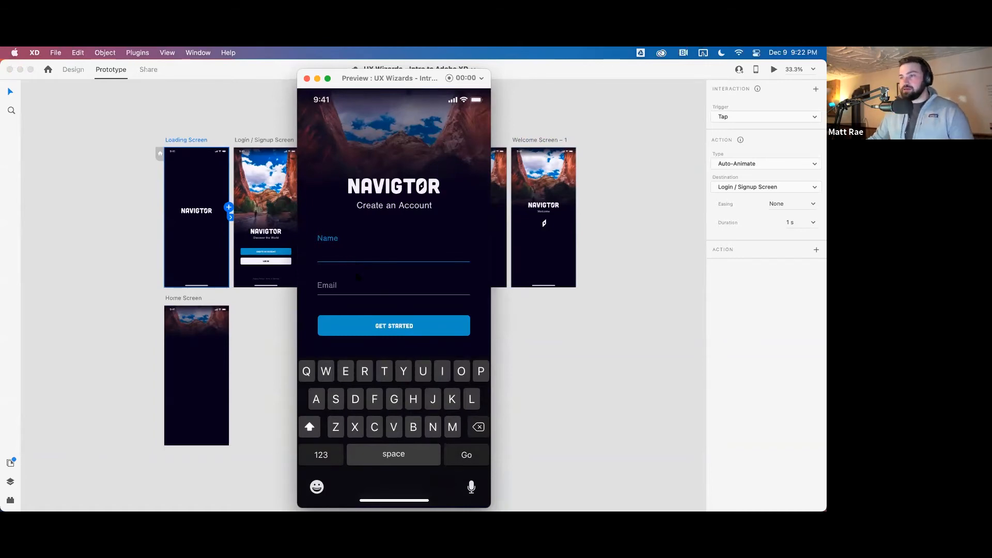
{"action": "left_click", "coordinate": [448, 330]}
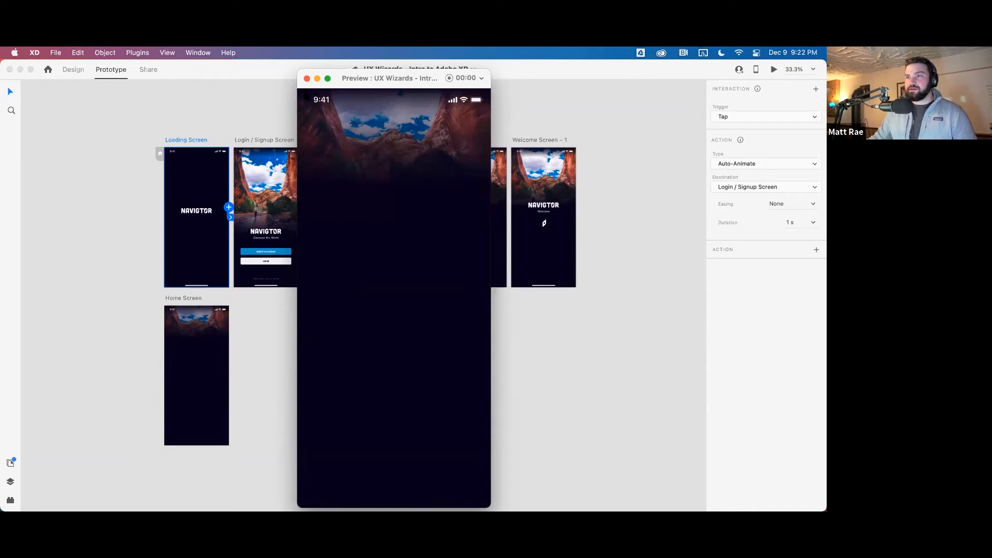
{"action": "left_click", "coordinate": [306, 107]}
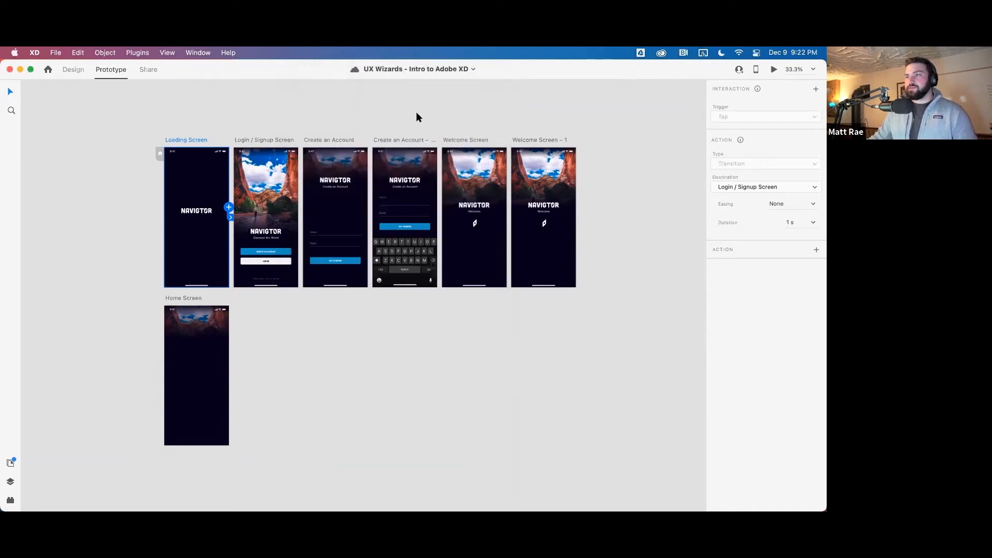
Locate the Reel menu and keyboard examples and examine the iPhone 6/7/8 Plus – 32 and Menu artboards beside Menu Open
{"action": "scroll", "coordinate": [448, 268], "scroll_direction": "down", "scroll_amount": 5}
{"action": "left_click_drag", "start_coordinate": [642, 300], "coordinate": [459, 366]}
{"action": "left_click_drag", "start_coordinate": [552, 326], "coordinate": [304, 328]}
{"action": "left_click_drag", "start_coordinate": [460, 352], "coordinate": [280, 276]}
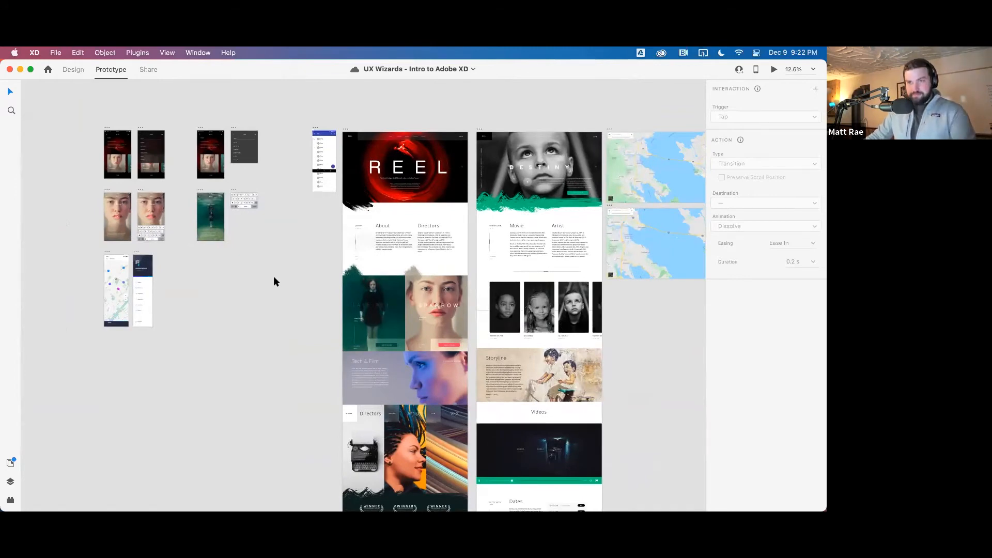
{"action": "scroll", "coordinate": [299, 333], "scroll_direction": "right", "scroll_amount": 3}
{"action": "scroll", "coordinate": [299, 333], "scroll_direction": "down", "scroll_amount": 1}
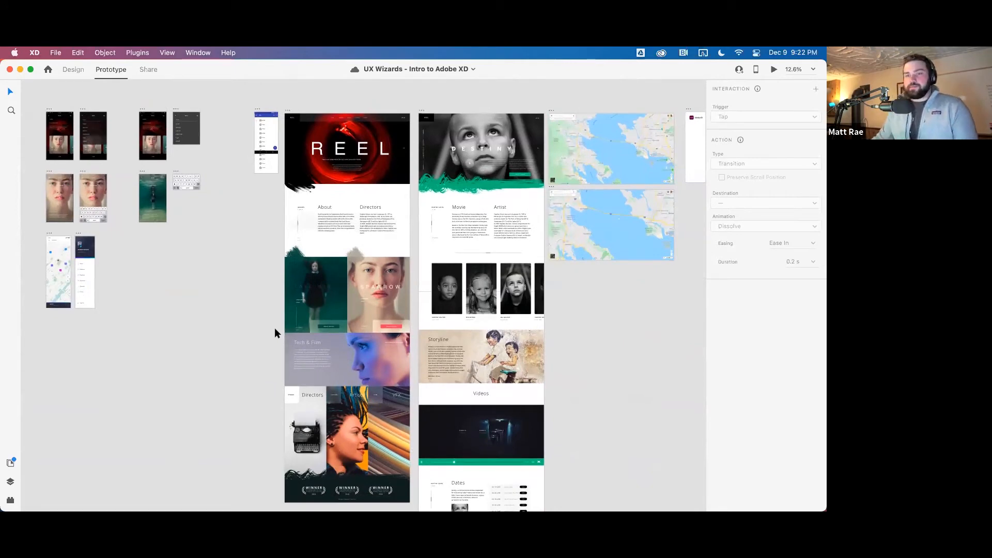
{"action": "left_click_drag", "start_coordinate": [36, 100], "coordinate": [207, 237]}
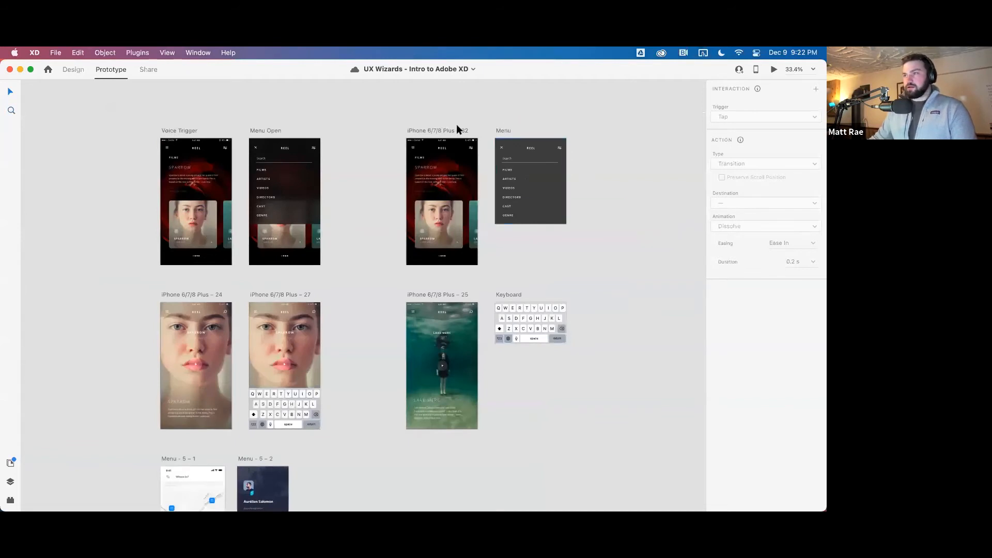
{"action": "left_click", "coordinate": [455, 126]}
{"action": "scroll", "coordinate": [575, 169], "scroll_direction": "right", "scroll_amount": 3}
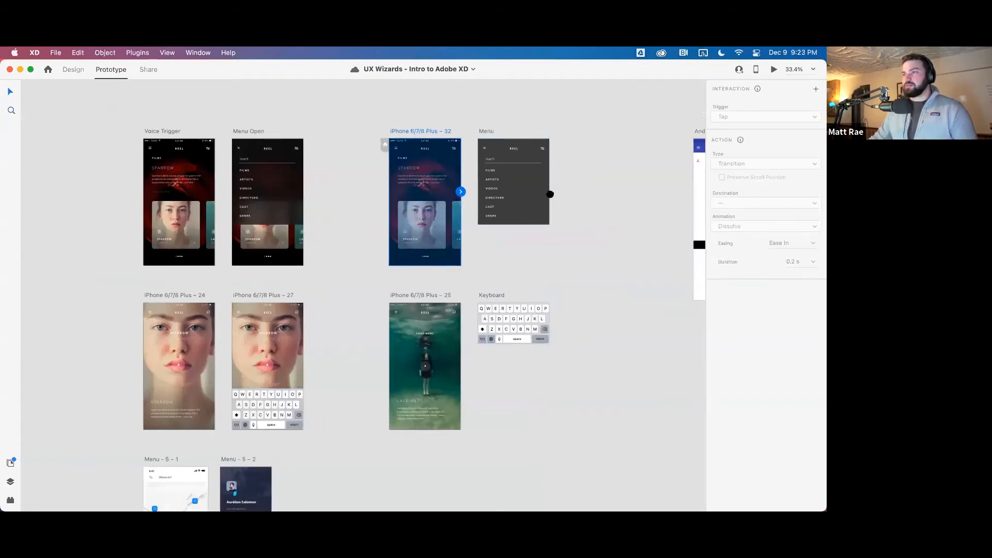
{"action": "scroll", "coordinate": [464, 186], "scroll_direction": "up", "scroll_amount": 5}
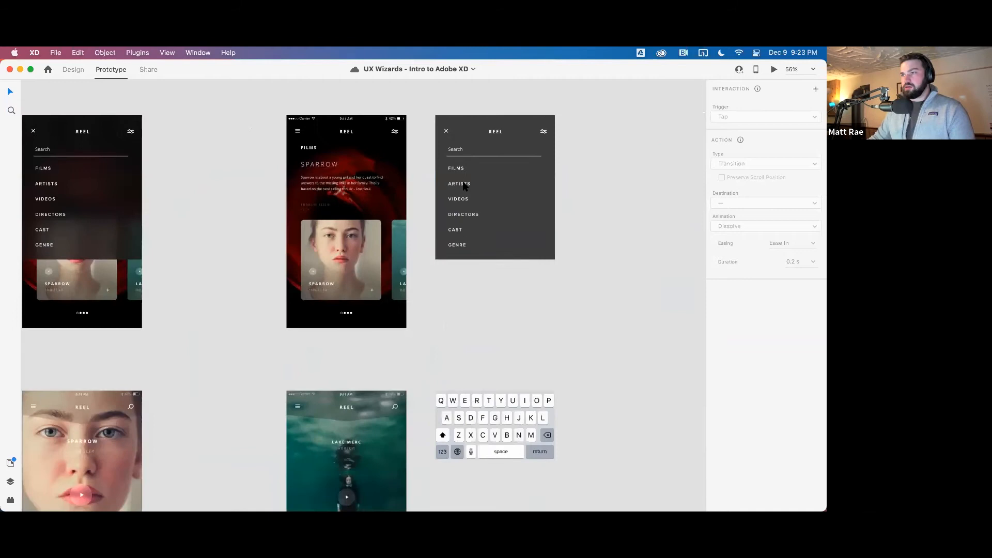
{"action": "left_click", "coordinate": [364, 152]}
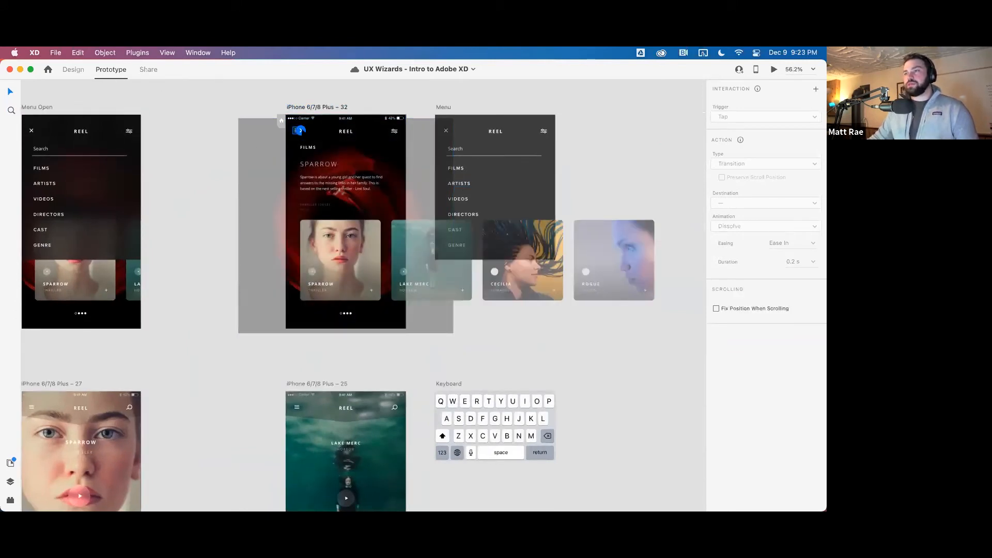
{"action": "left_click", "coordinate": [442, 108]}
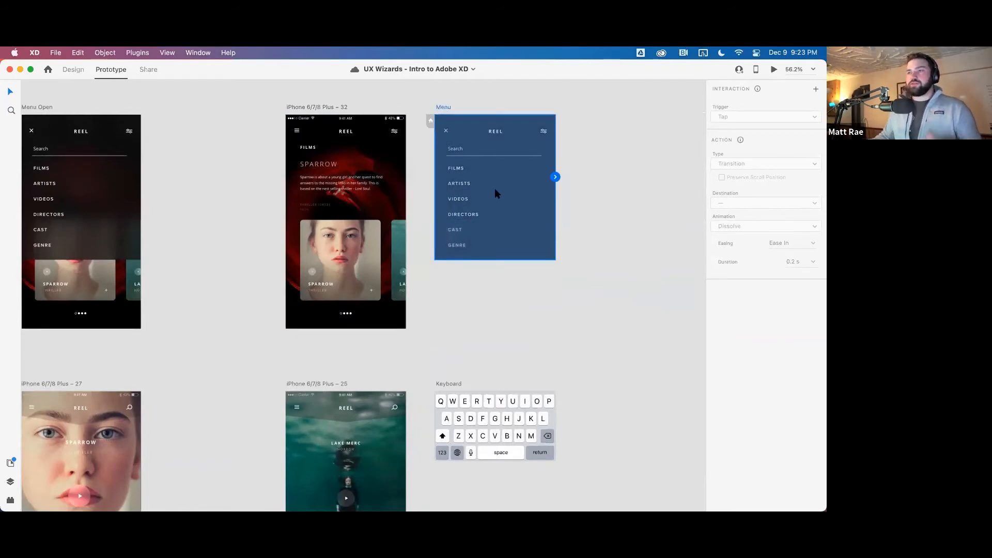
{"action": "scroll", "coordinate": [494, 192], "scroll_direction": "left", "scroll_amount": 5}
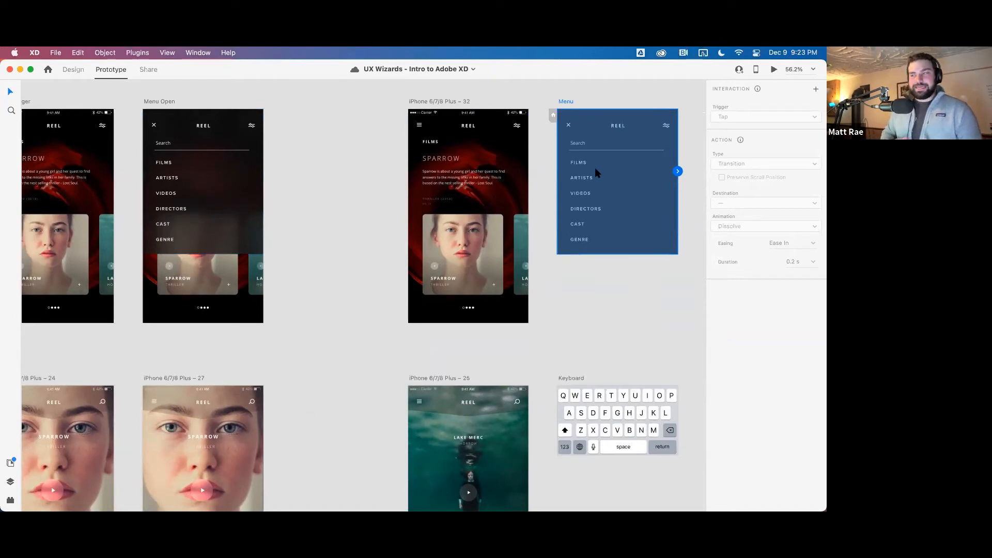
Link the hamburger icon on iPhone 6/7/8 Plus – 32 to the Menu artboard as a Tap-triggered Overlay
{"action": "left_click", "coordinate": [419, 125]}
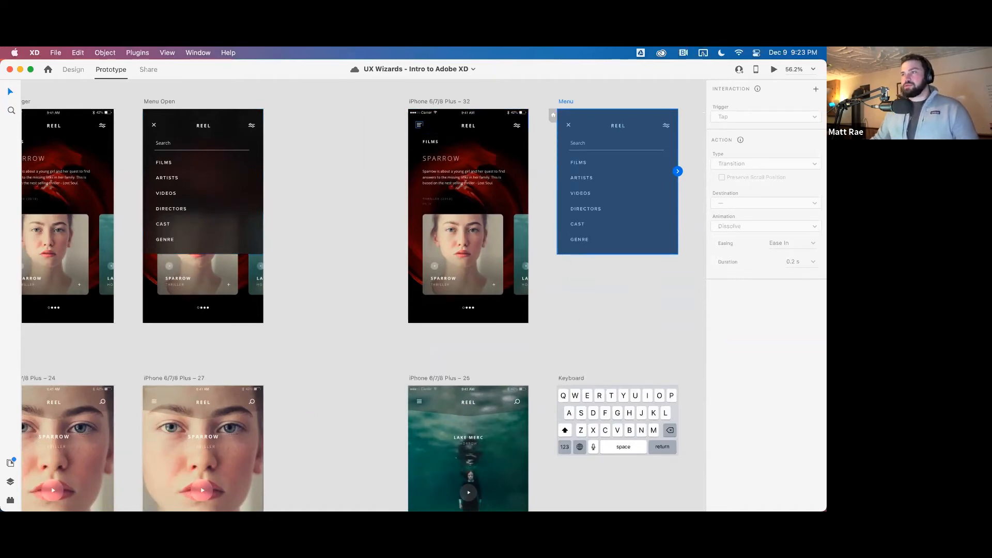
{"action": "left_click_drag", "start_coordinate": [423, 124], "coordinate": [593, 131]}
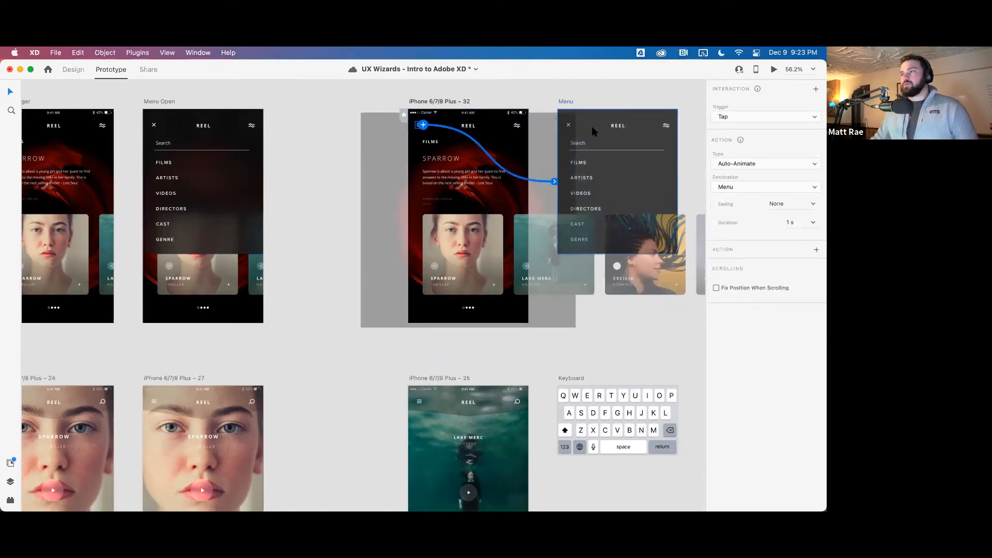
{"action": "left_click", "coordinate": [754, 163]}
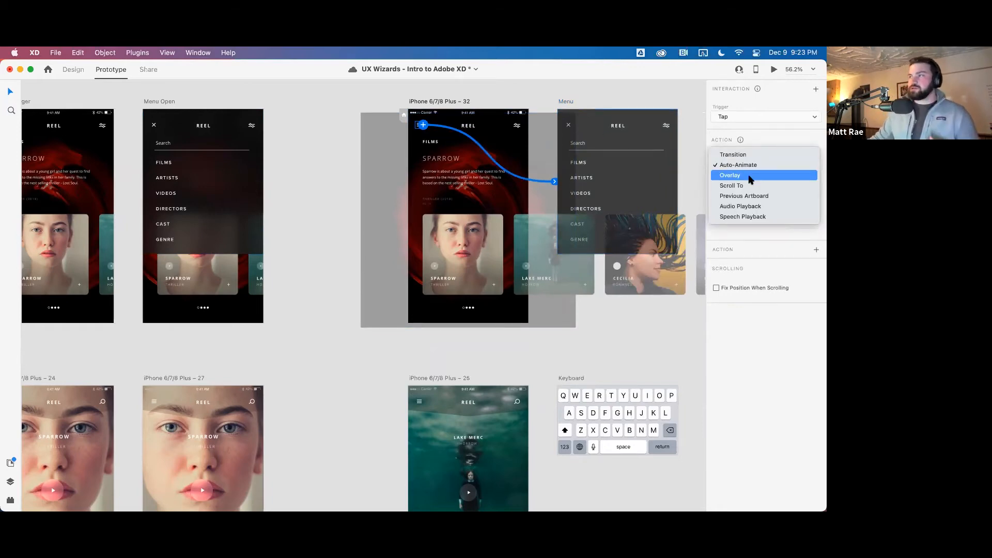
{"action": "left_click", "coordinate": [746, 176]}
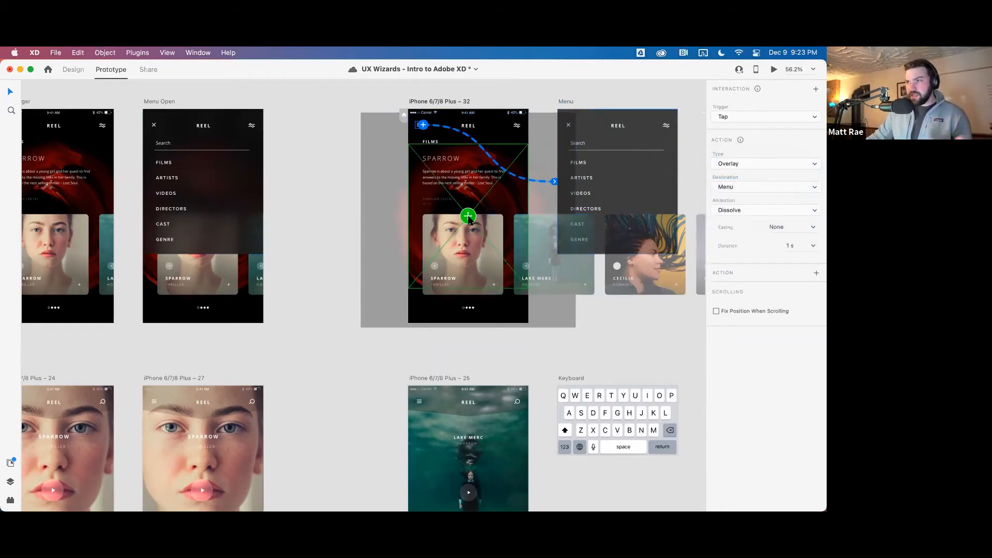
Align the Menu overlay with the upper edge of iPhone 6/7/8 Plus – 32 and set its animation to Slide Right
{"action": "left_click_drag", "start_coordinate": [468, 216], "coordinate": [468, 184]}
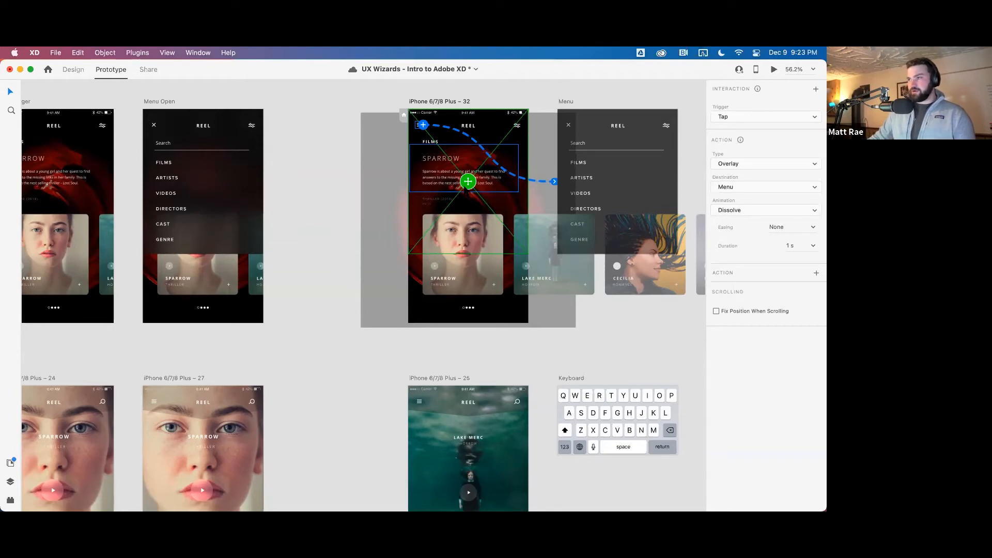
{"action": "left_click", "coordinate": [744, 209]}
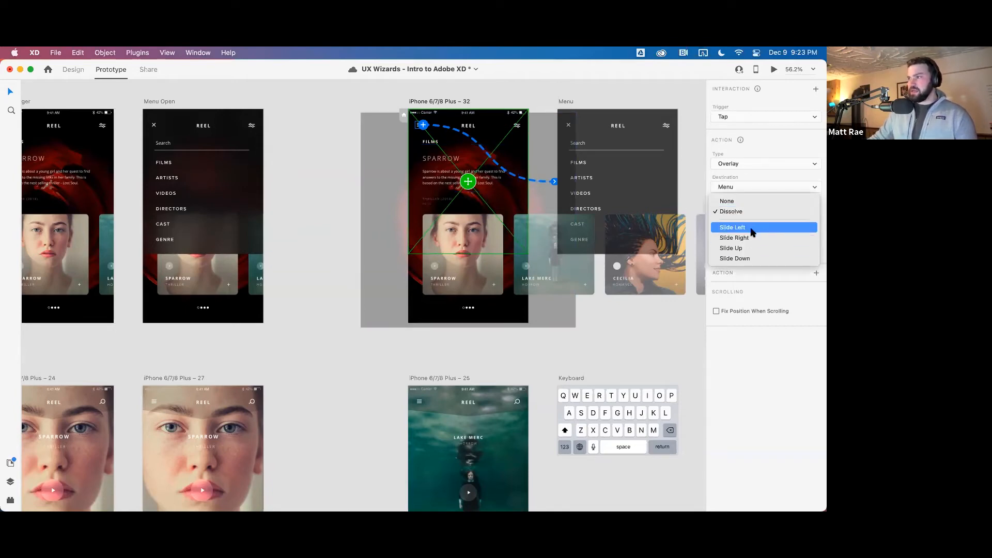
{"action": "left_click", "coordinate": [754, 239]}
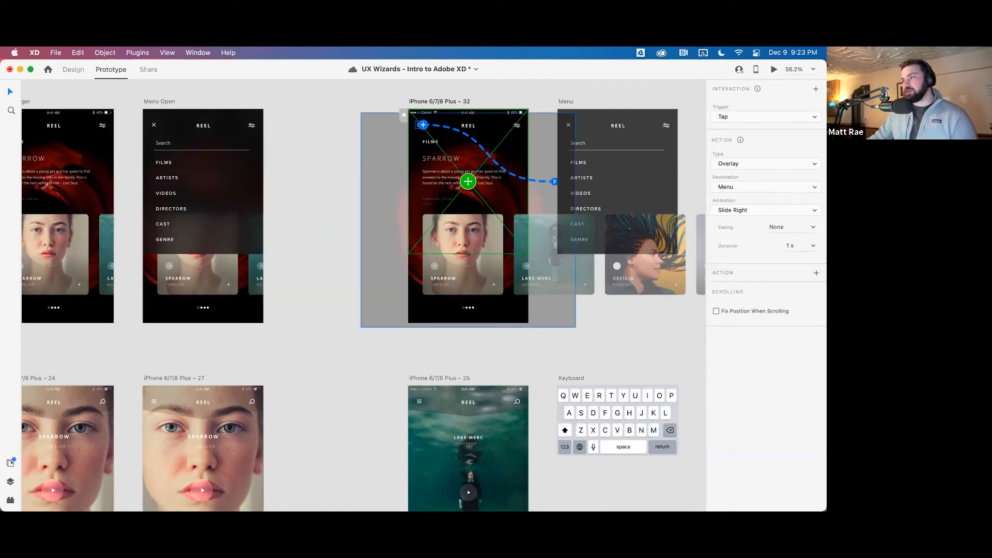
Preview opening and closing the menu overlay from the hamburger icon
{"action": "left_click", "coordinate": [774, 69]}
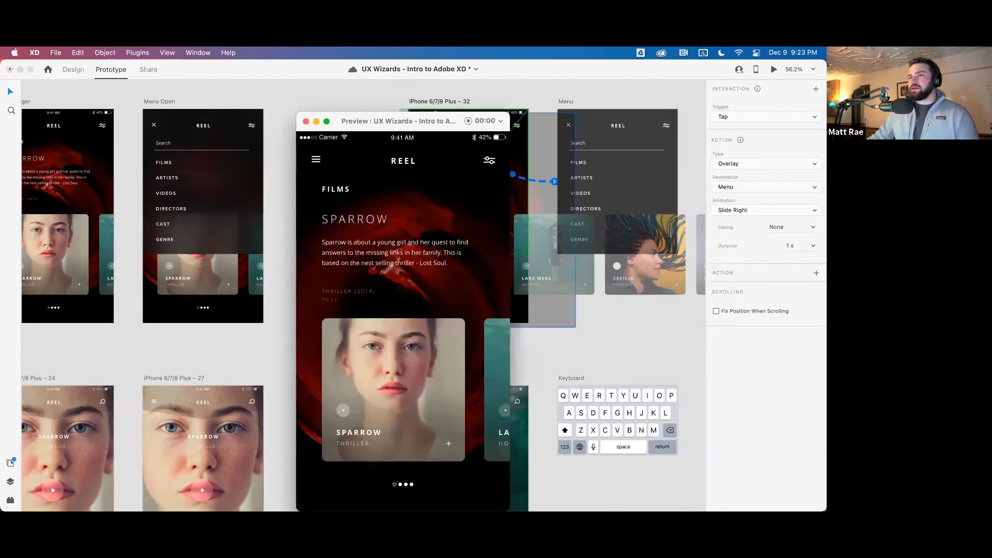
{"action": "left_click", "coordinate": [316, 159]}
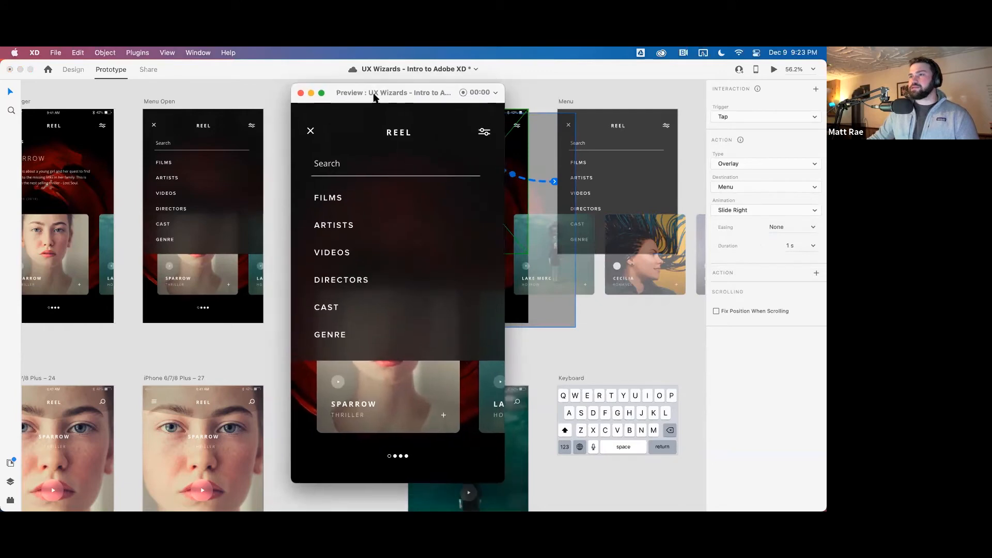
{"action": "left_click", "coordinate": [312, 134]}
Set the overlay's duration to 0.2 s, test the menu again in the preview, and close the preview
{"action": "left_click", "coordinate": [801, 245]}
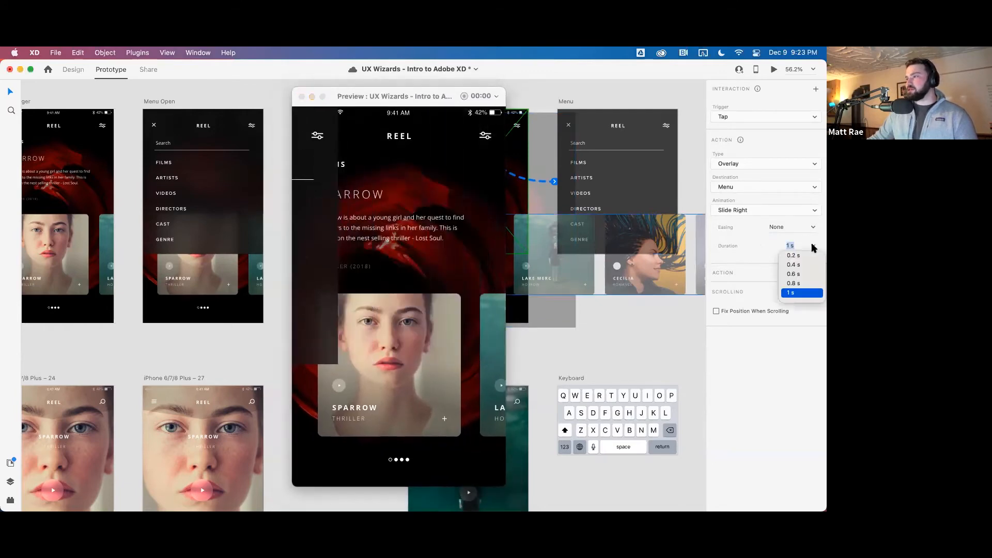
{"action": "left_click", "coordinate": [807, 257]}
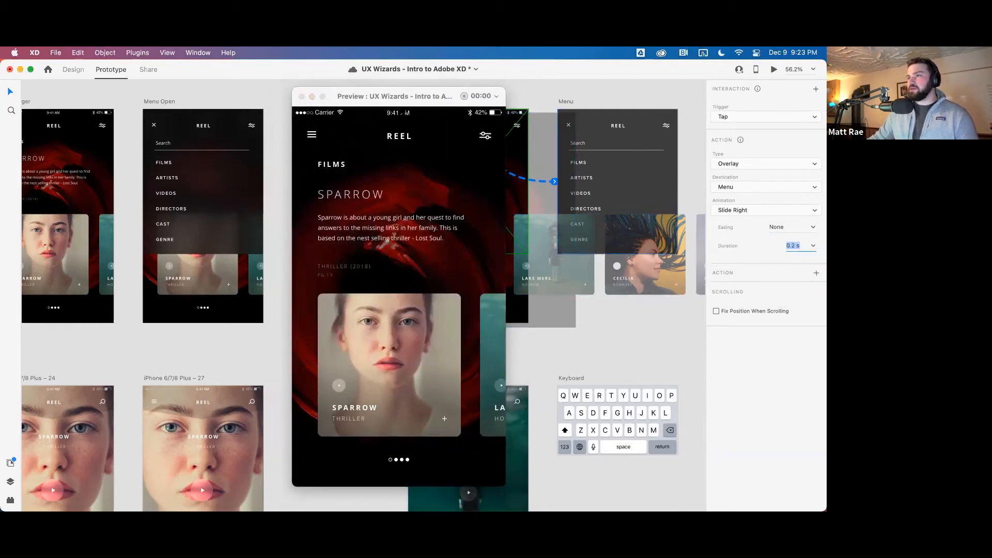
{"action": "left_click", "coordinate": [382, 99]}
{"action": "left_click", "coordinate": [311, 134]}
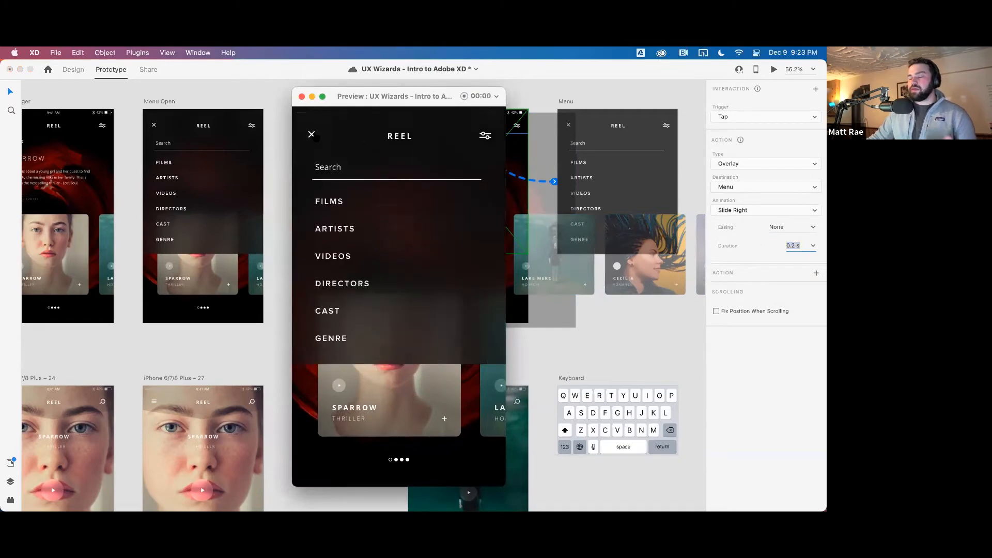
{"action": "left_click", "coordinate": [312, 136]}
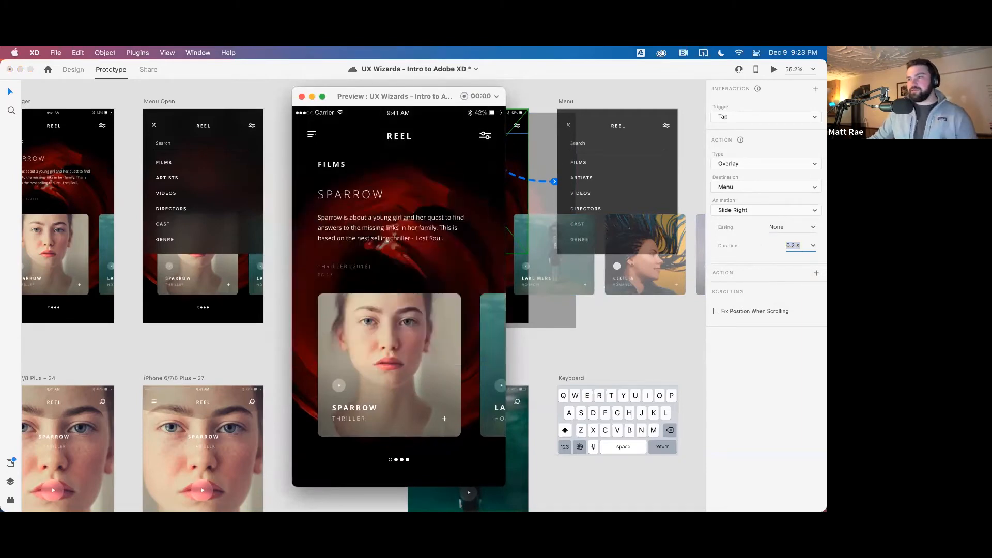
{"action": "left_click", "coordinate": [301, 97]}
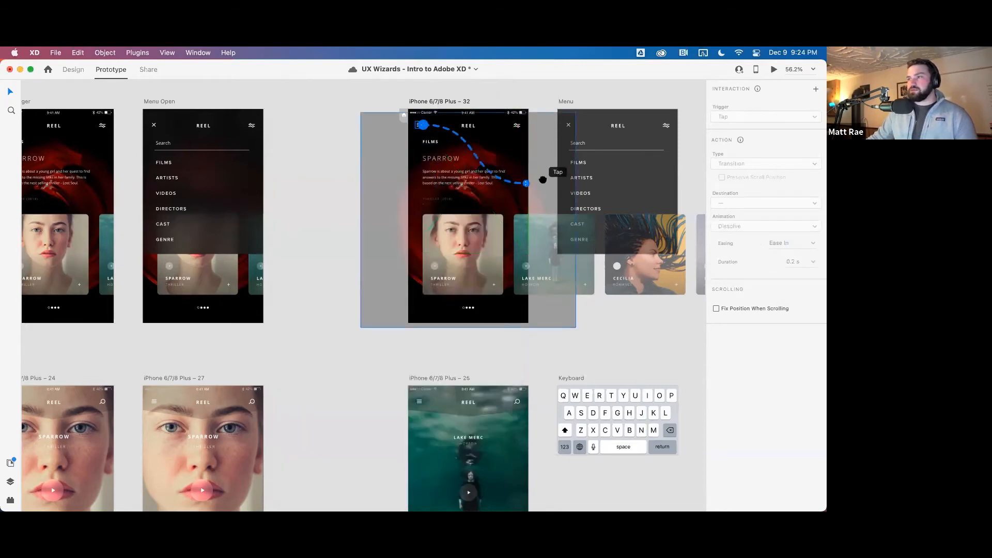
Add a second interaction to the hamburger icon on iPhone 6/7/8 Plus – 32, with a Voice trigger
{"action": "scroll", "coordinate": [361, 295], "scroll_direction": "right", "scroll_amount": 5}
{"action": "scroll", "coordinate": [362, 295], "scroll_direction": "up", "scroll_amount": 1}
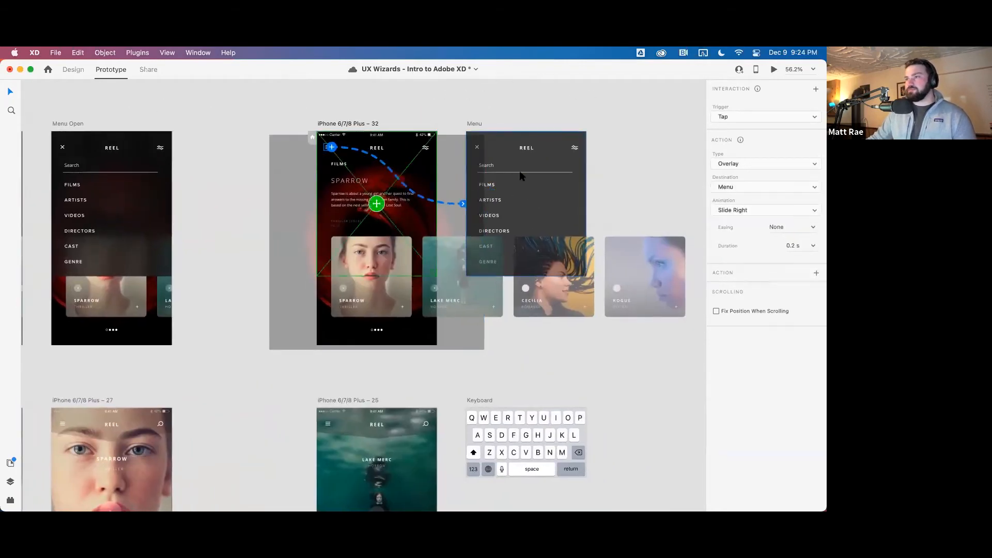
{"action": "left_click", "coordinate": [328, 147]}
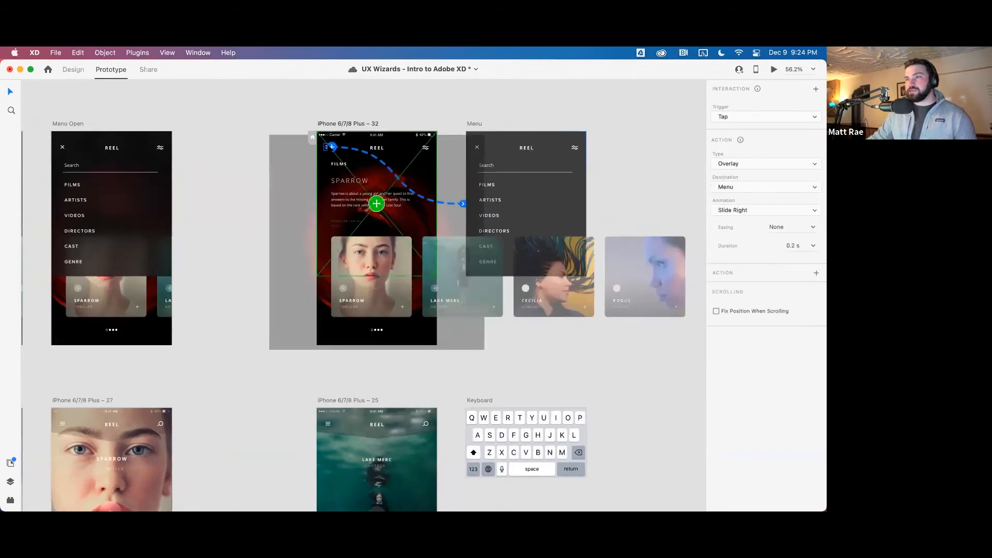
{"action": "scroll", "coordinate": [334, 147], "scroll_direction": "up", "scroll_amount": 5}
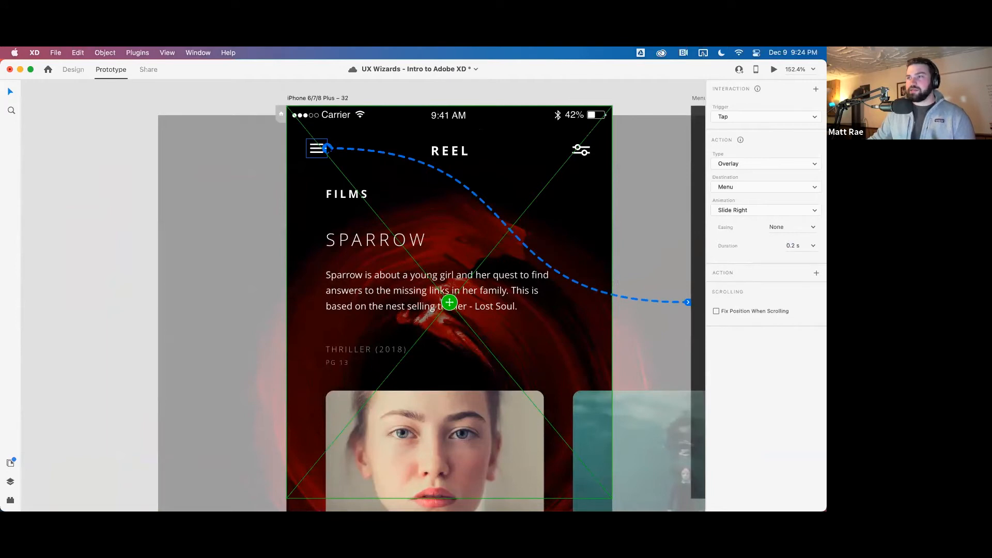
{"action": "left_click_drag", "start_coordinate": [449, 302], "coordinate": [449, 302]}
{"action": "left_click", "coordinate": [741, 117]}
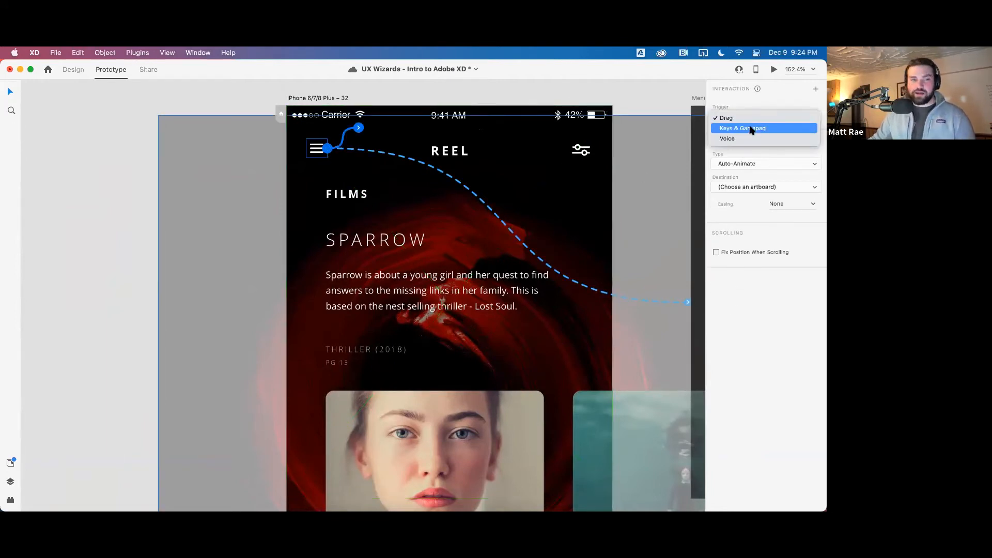
{"action": "left_click", "coordinate": [752, 138]}
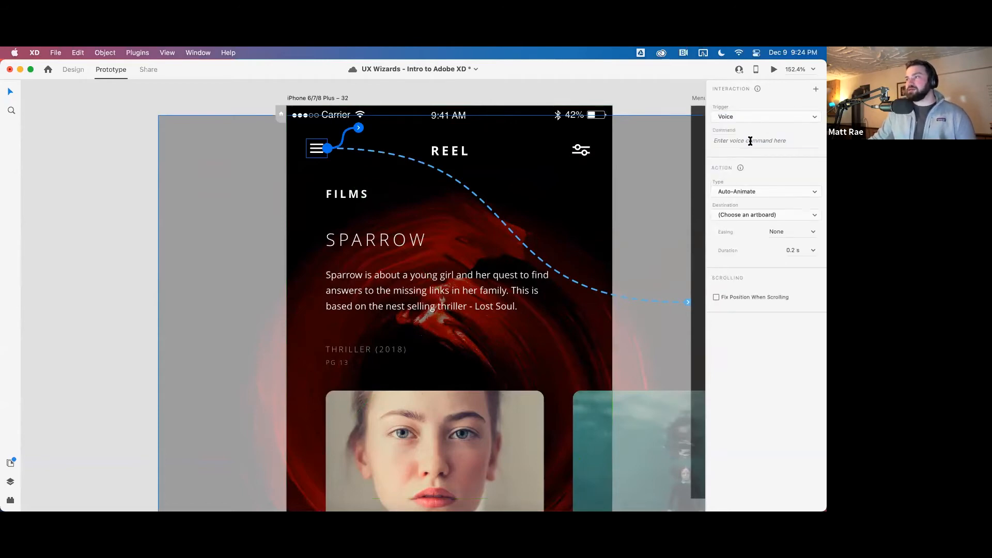
Try to give the new voice interaction the command "Open Menu" before assigning a destination
{"action": "left_click", "coordinate": [751, 141]}
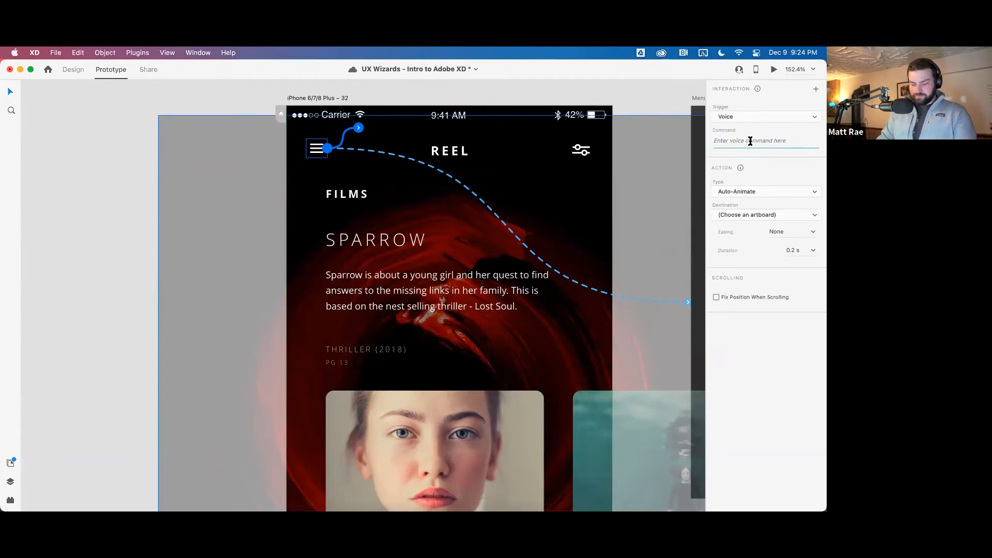
{"action": "type", "text": "Open Menu"}
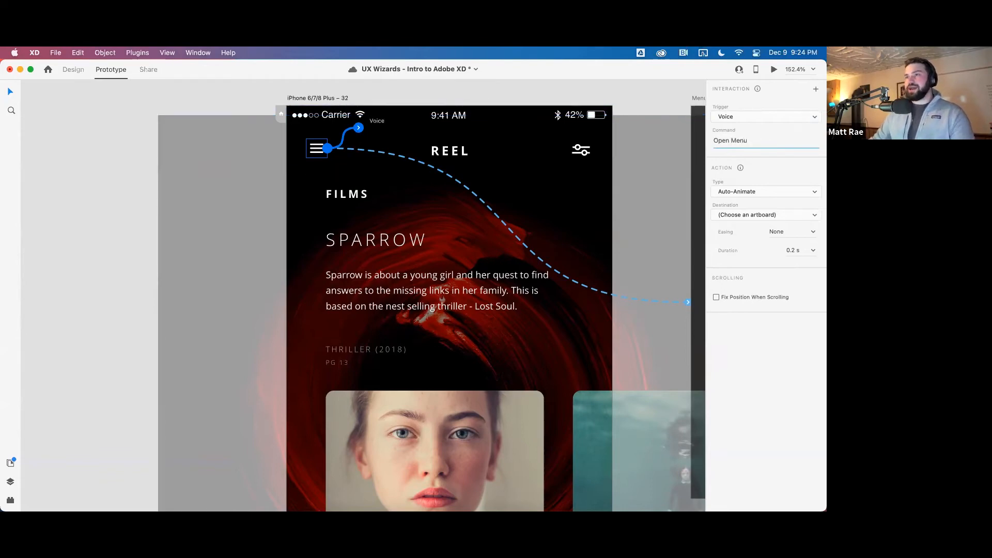
{"action": "left_click", "coordinate": [438, 199]}
Enter "Open Menu" as the hamburger icon's voice command and link that interaction to the Menu artboard
{"action": "scroll", "coordinate": [491, 124], "scroll_direction": "right", "scroll_amount": 8}
{"action": "scroll", "coordinate": [491, 124], "scroll_direction": "up", "scroll_amount": 1}
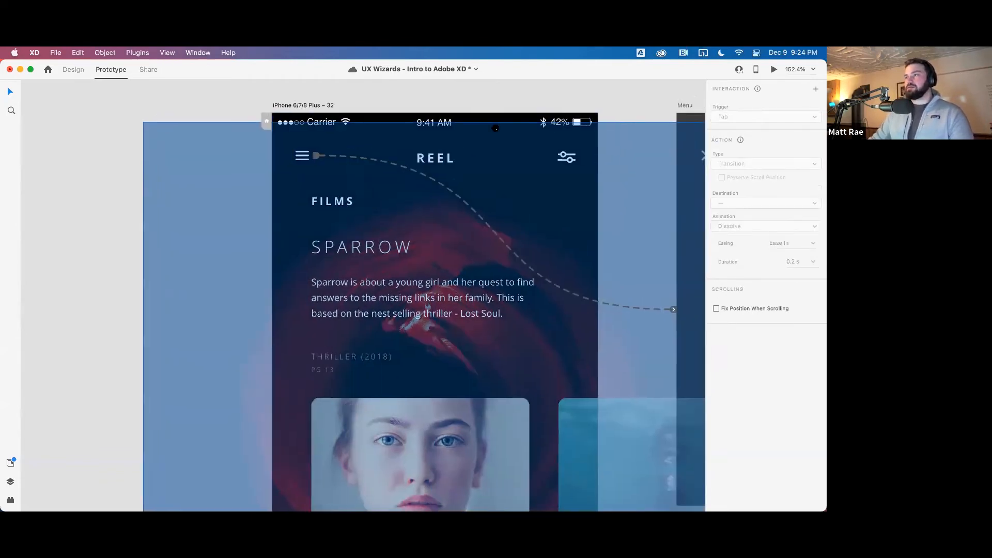
{"action": "left_click", "coordinate": [134, 172]}
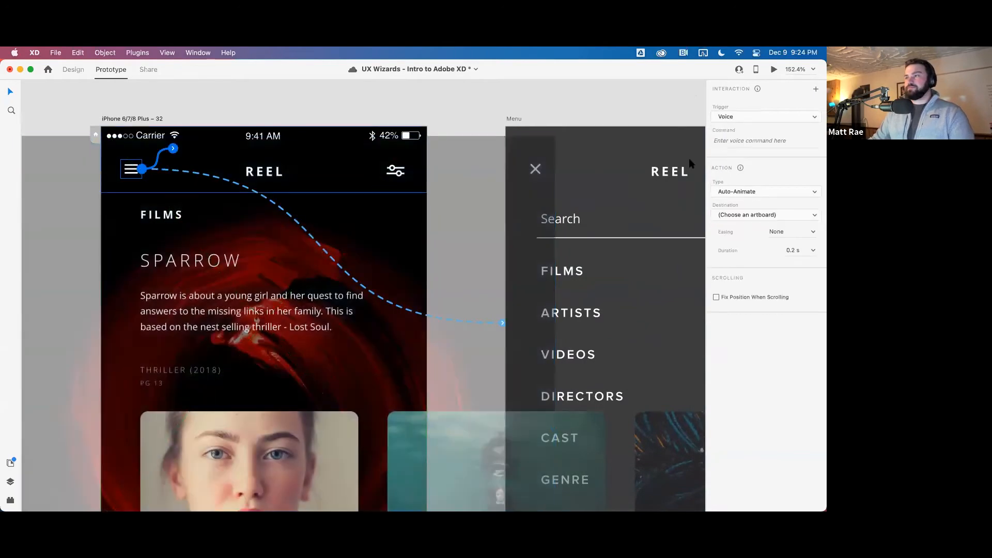
{"action": "left_click", "coordinate": [746, 140]}
{"action": "type", "text": "Open Menu"}
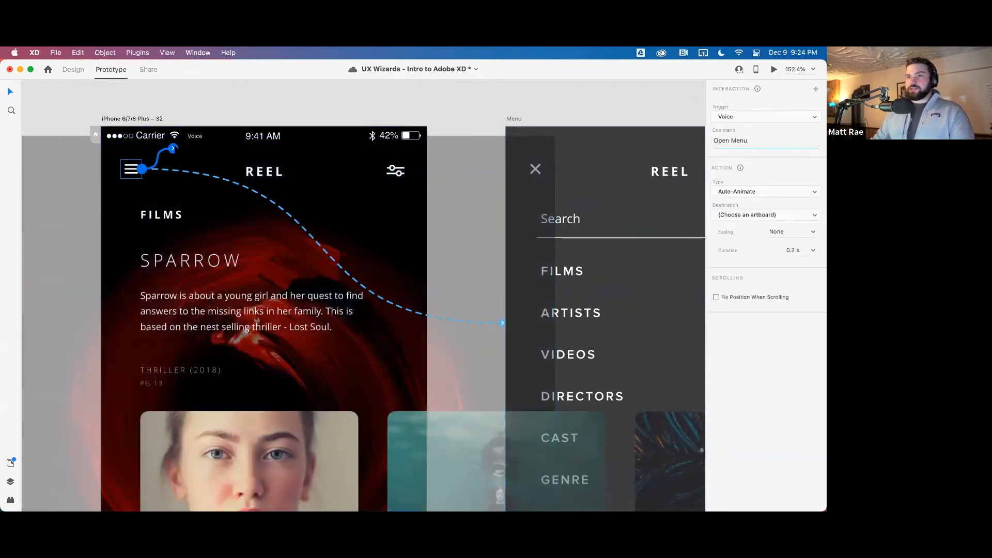
{"action": "left_click_drag", "start_coordinate": [173, 148], "coordinate": [574, 179]}
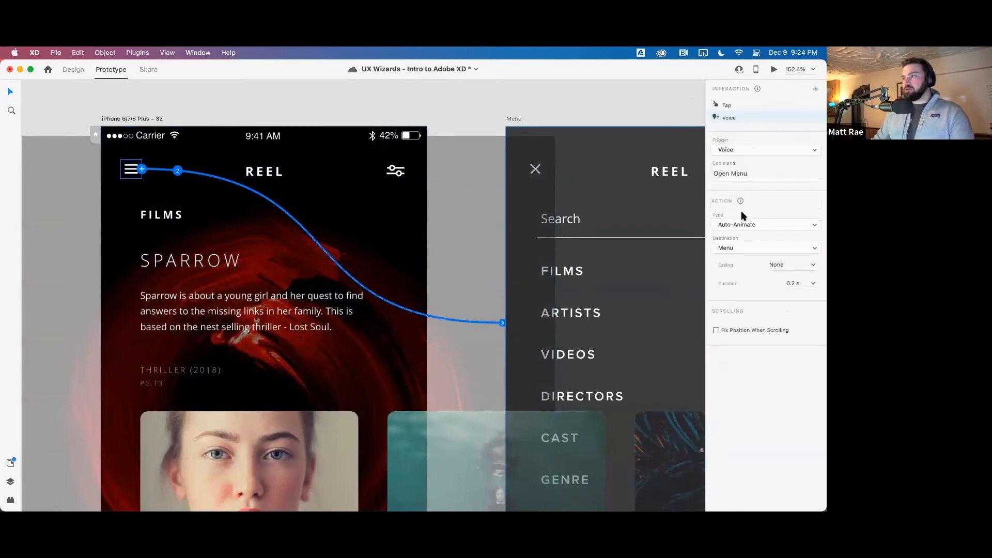
Make the voice interaction an Overlay action, align the overlay with the top of iPhone 6/7/8 Plus – 32, and set its animation to Slide Right
{"action": "left_click", "coordinate": [747, 228]}
{"action": "left_click", "coordinate": [742, 236]}
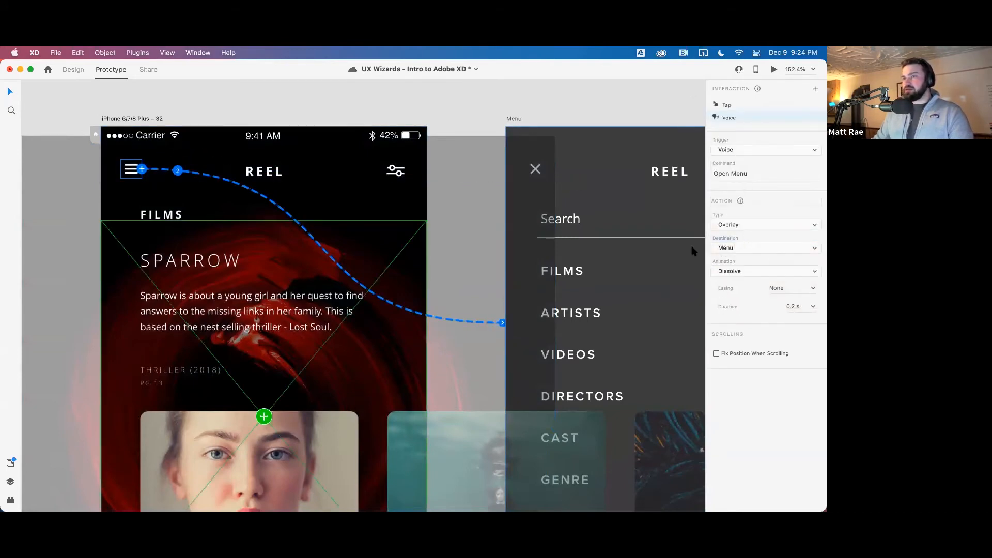
{"action": "mouse_move", "coordinate": [259, 385]}
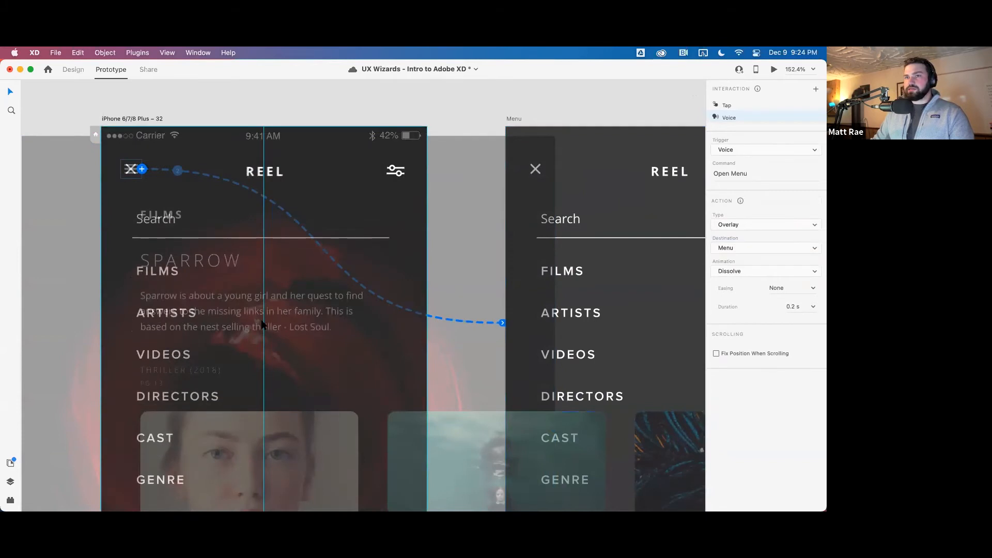
{"action": "left_click", "coordinate": [739, 271]}
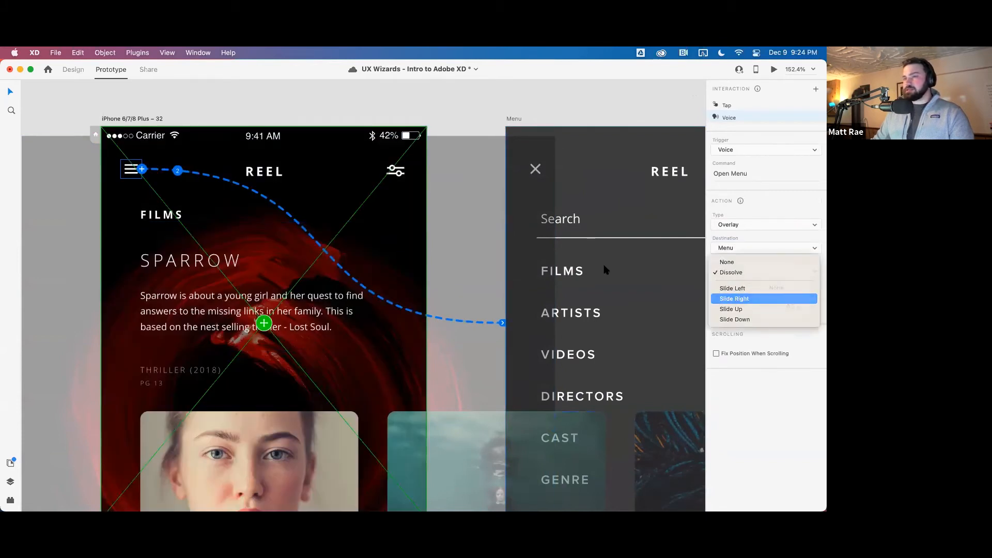
{"action": "left_click", "coordinate": [735, 299]}
Test opening and closing the menu by tap in the preview, open it with the "Open Menu" voice command, and close the preview
{"action": "left_click", "coordinate": [774, 69]}
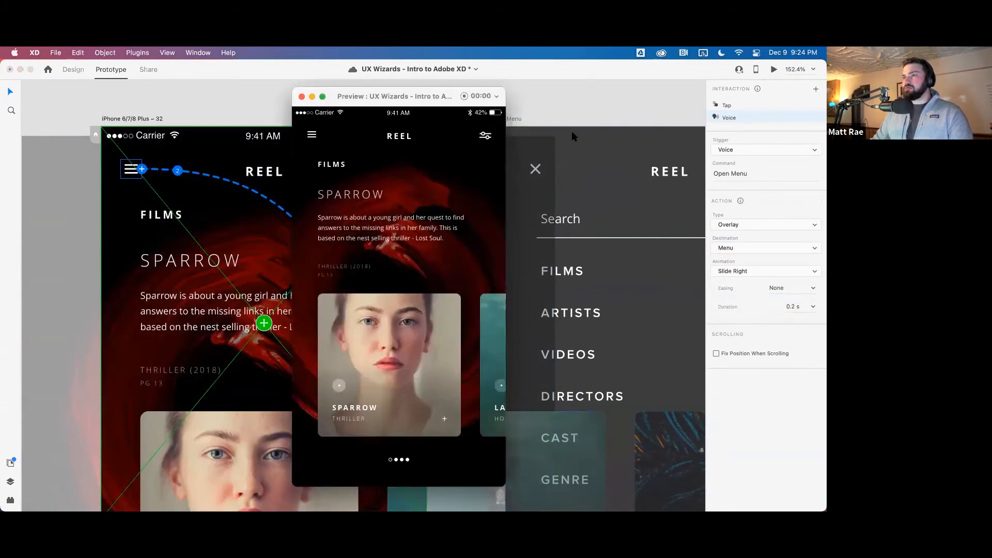
{"action": "left_click", "coordinate": [321, 141]}
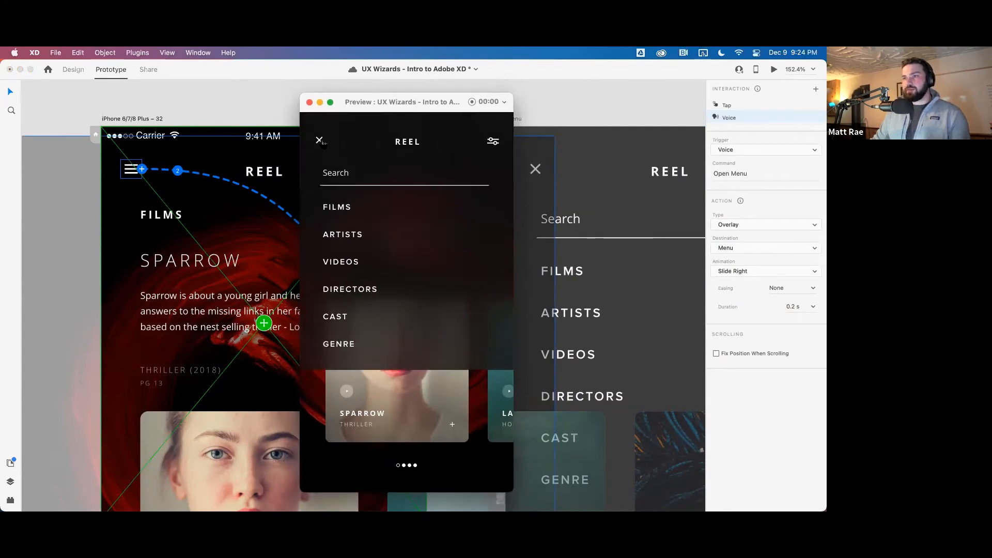
{"action": "left_click", "coordinate": [320, 140]}
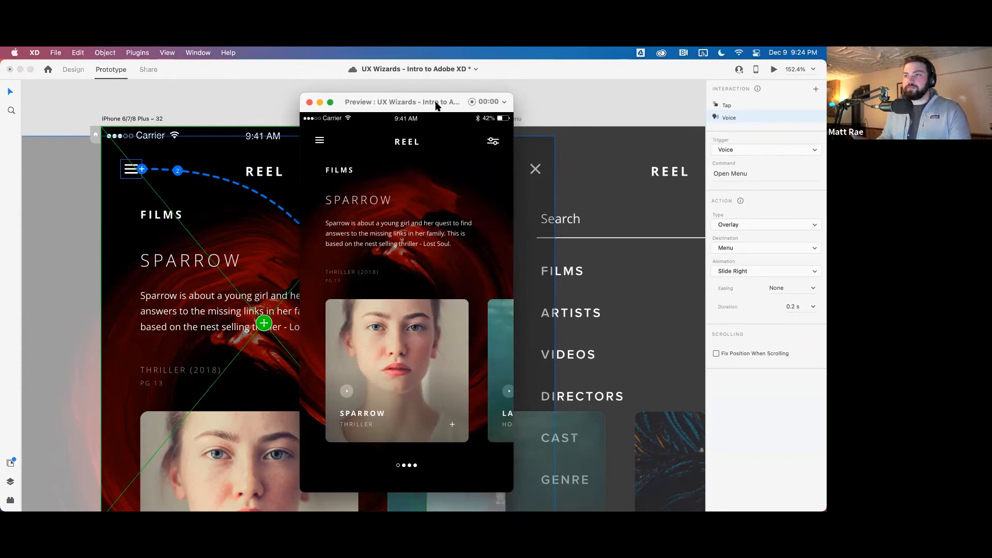
{"action": "key", "text": "space"}
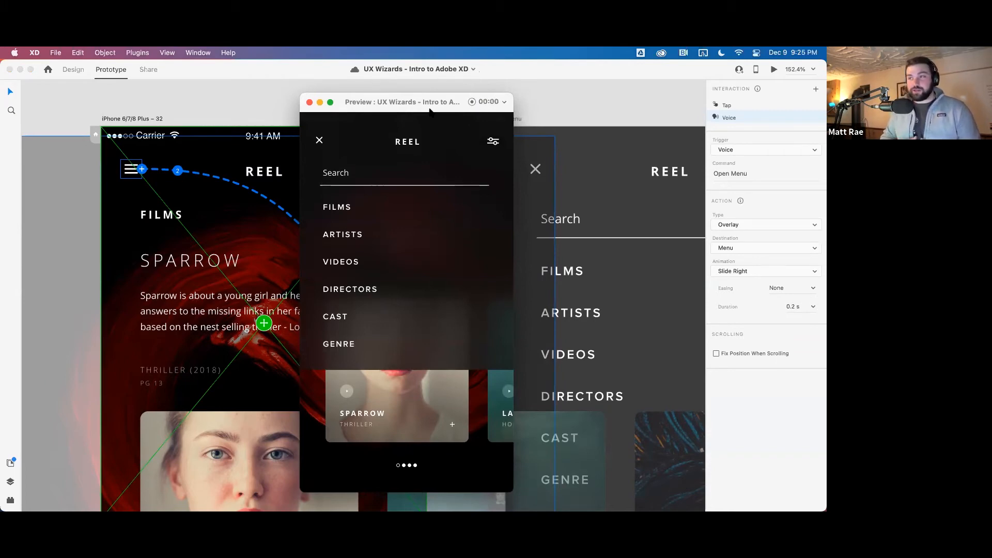
{"action": "left_click", "coordinate": [310, 102]}
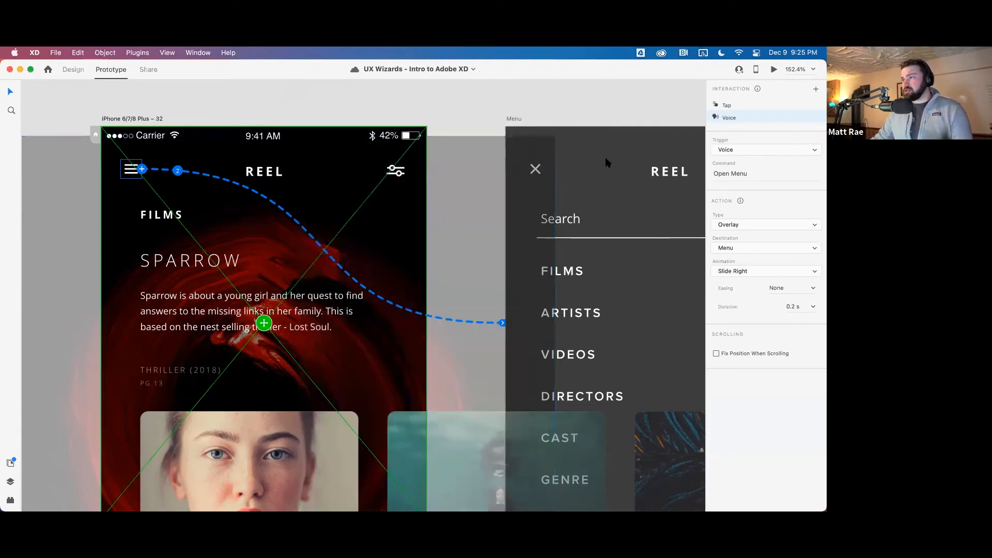
{"action": "left_click", "coordinate": [504, 226]}
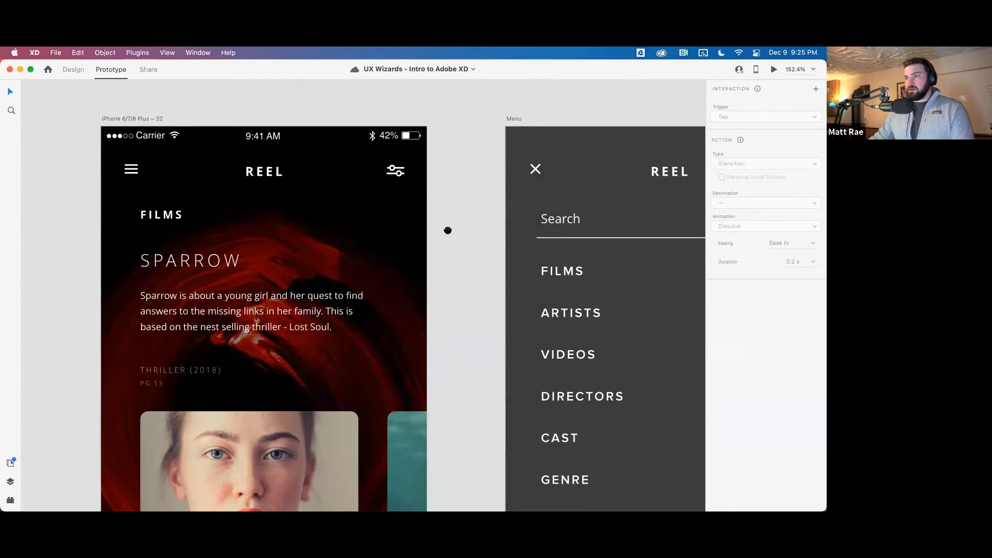
{"action": "scroll", "coordinate": [447, 228], "scroll_direction": "right", "scroll_amount": 5}
{"action": "left_click_drag", "start_coordinate": [580, 240], "coordinate": [578, 235]}
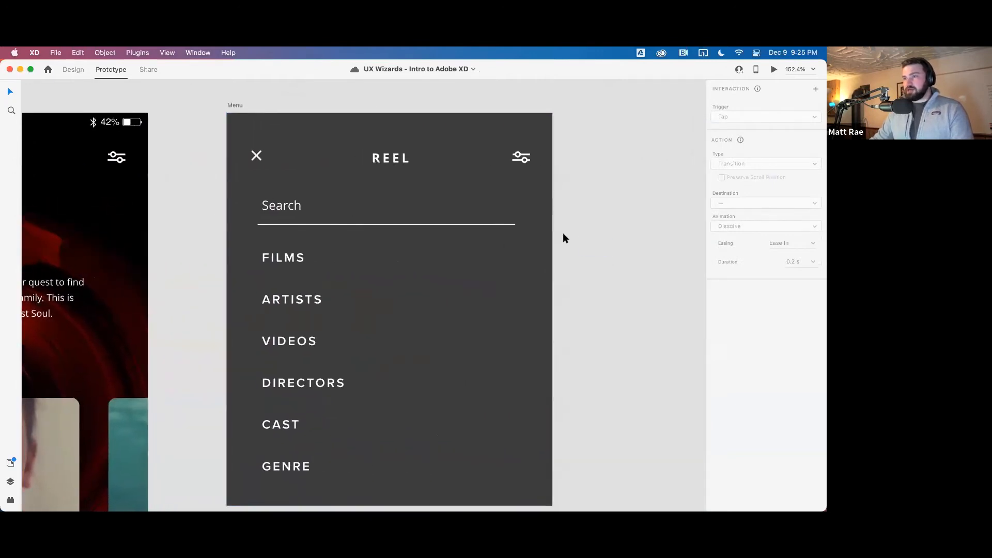
{"action": "scroll", "coordinate": [563, 233], "scroll_direction": "down", "scroll_amount": 3}
{"action": "left_click", "coordinate": [351, 168]}
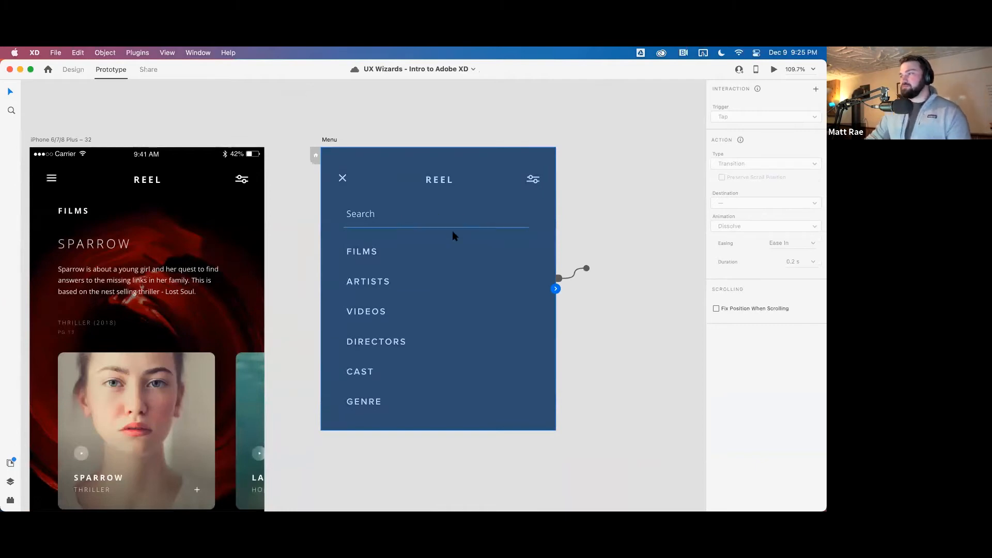
{"action": "left_click", "coordinate": [556, 289]}
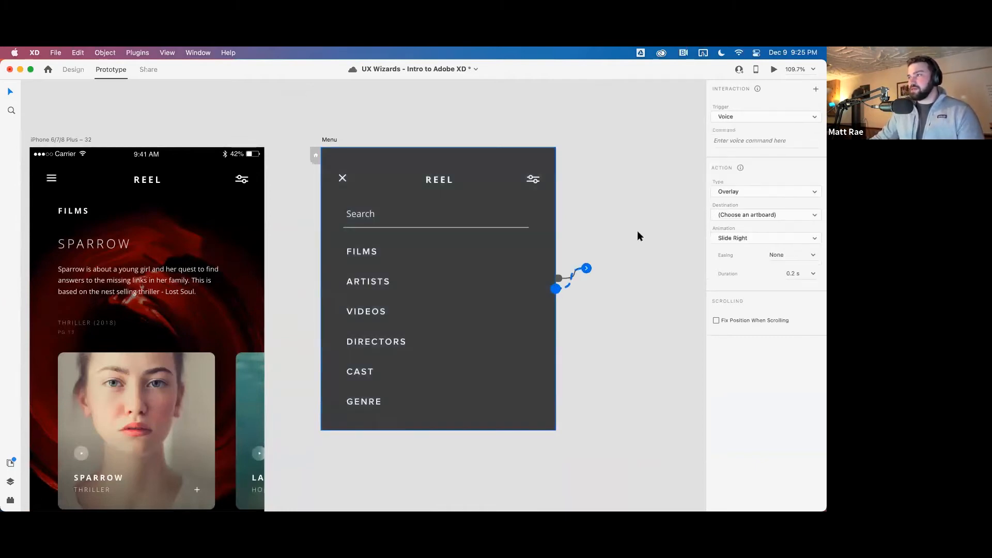
{"action": "left_click", "coordinate": [730, 117]}
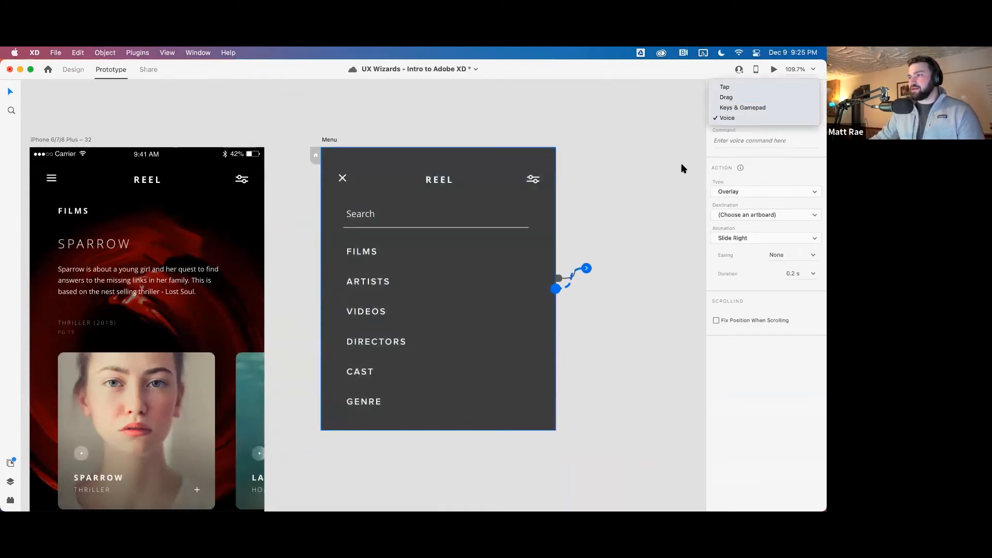
{"action": "left_click", "coordinate": [408, 268]}
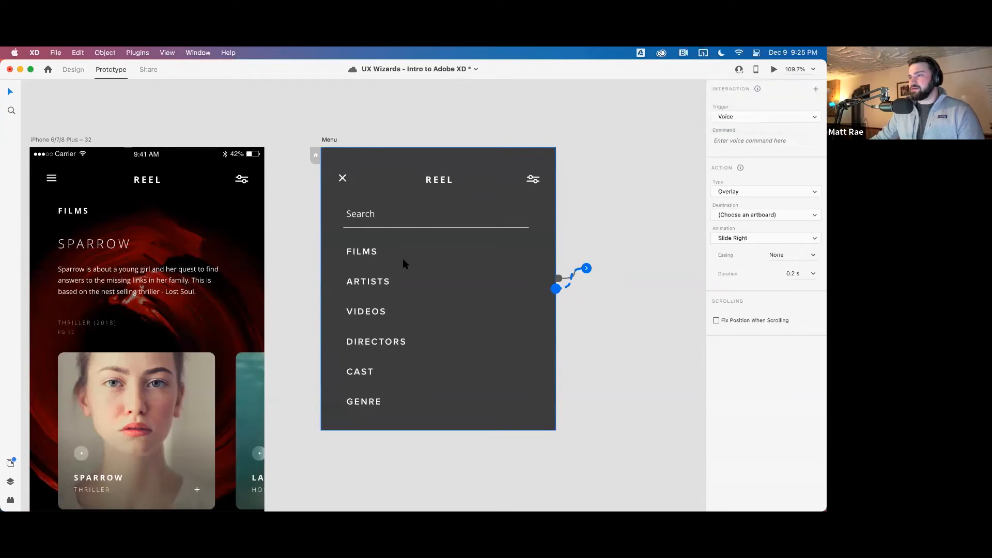
{"action": "left_click", "coordinate": [367, 134]}
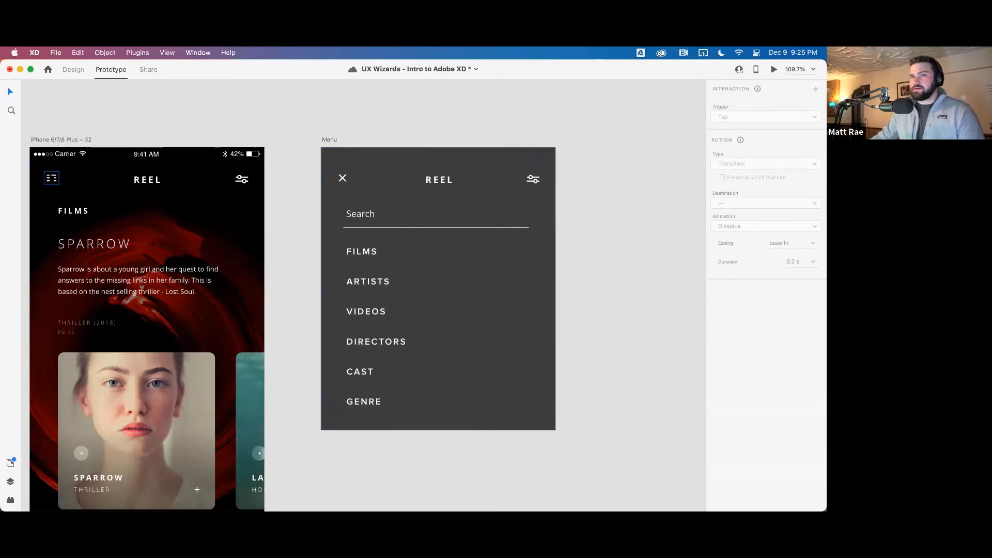
{"action": "left_click", "coordinate": [51, 177]}
{"action": "left_click", "coordinate": [417, 190]}
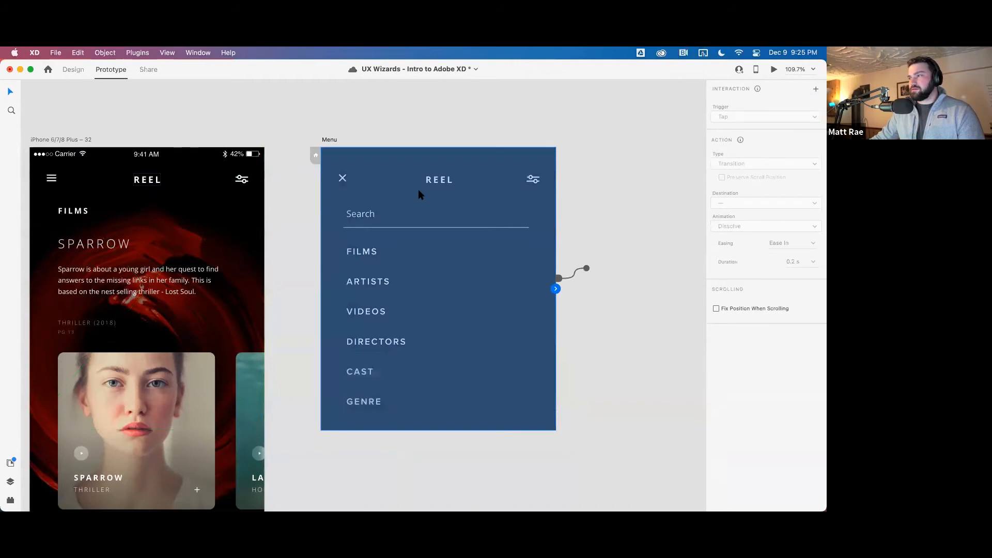
{"action": "left_click", "coordinate": [815, 89]}
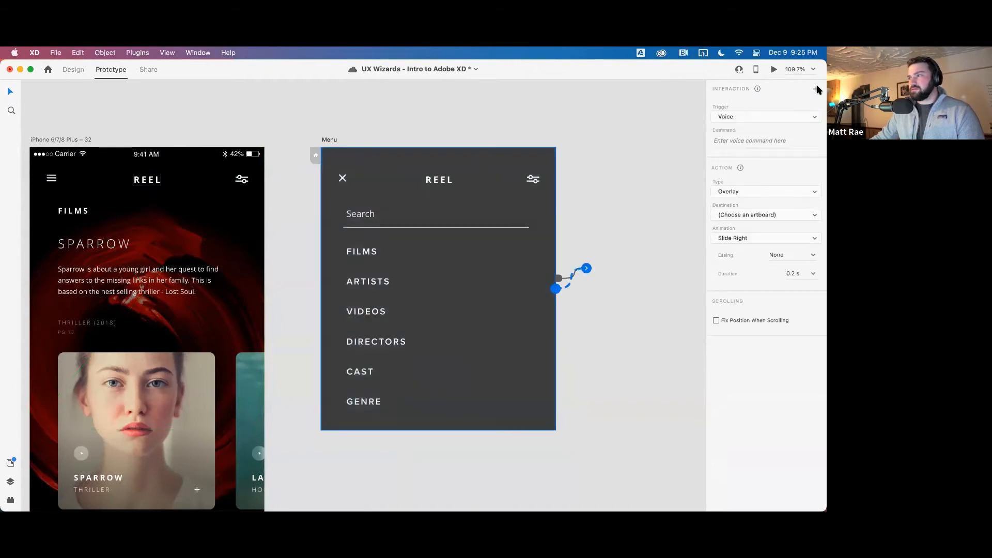
{"action": "left_click", "coordinate": [772, 115]}
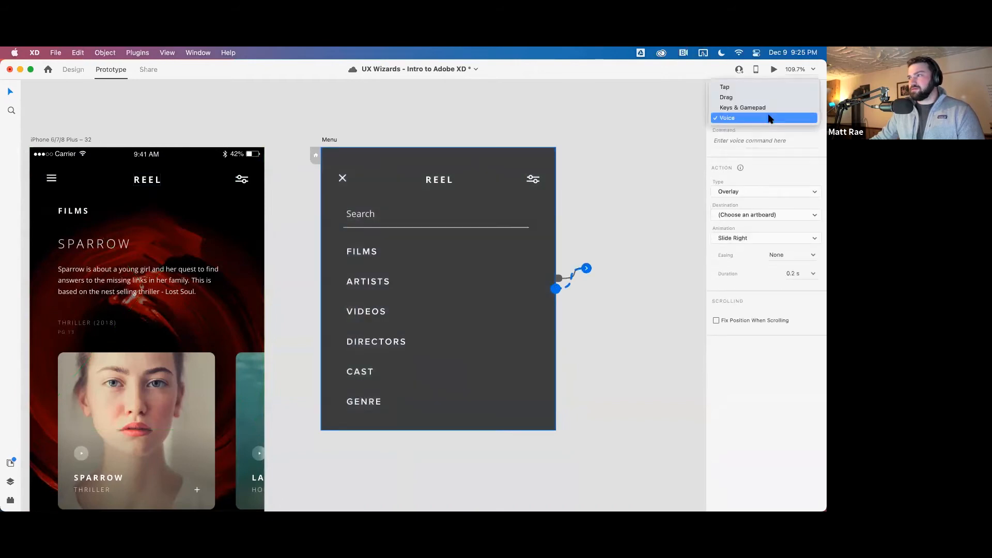
Change the Menu artboard's interaction to a Time trigger with a Speech Playback action
{"action": "left_click", "coordinate": [330, 140]}
{"action": "left_click", "coordinate": [743, 115]}
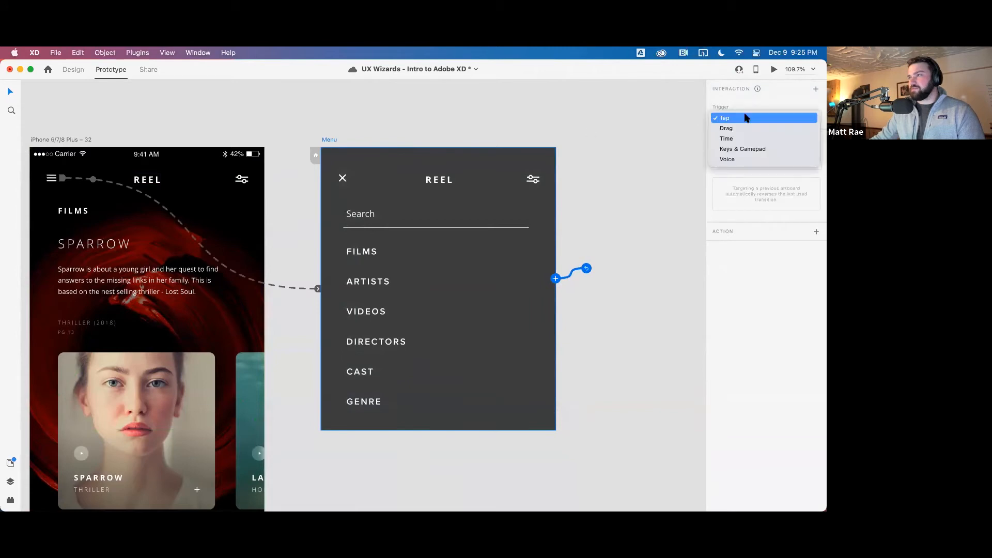
{"action": "left_click", "coordinate": [742, 138]}
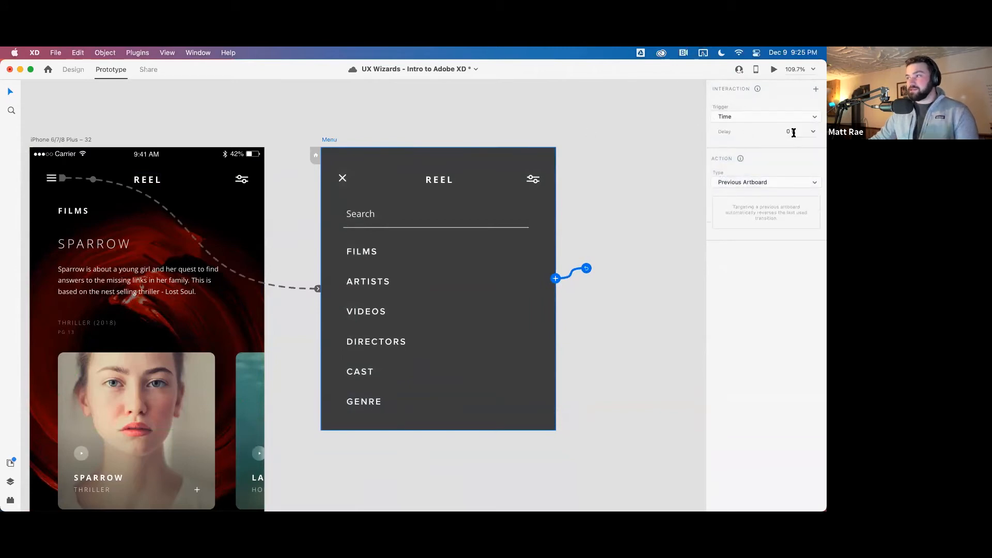
{"action": "left_click", "coordinate": [772, 183]}
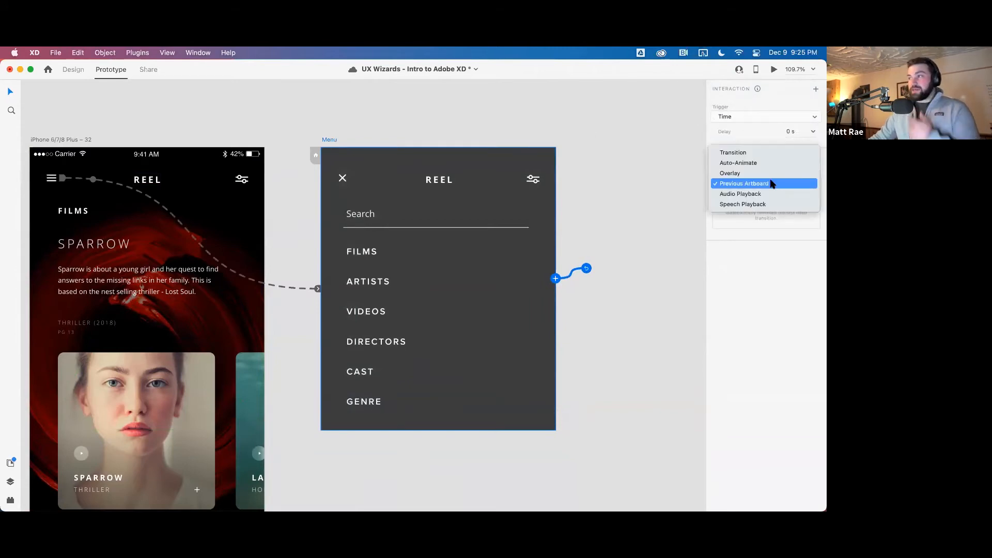
{"action": "left_click", "coordinate": [768, 204]}
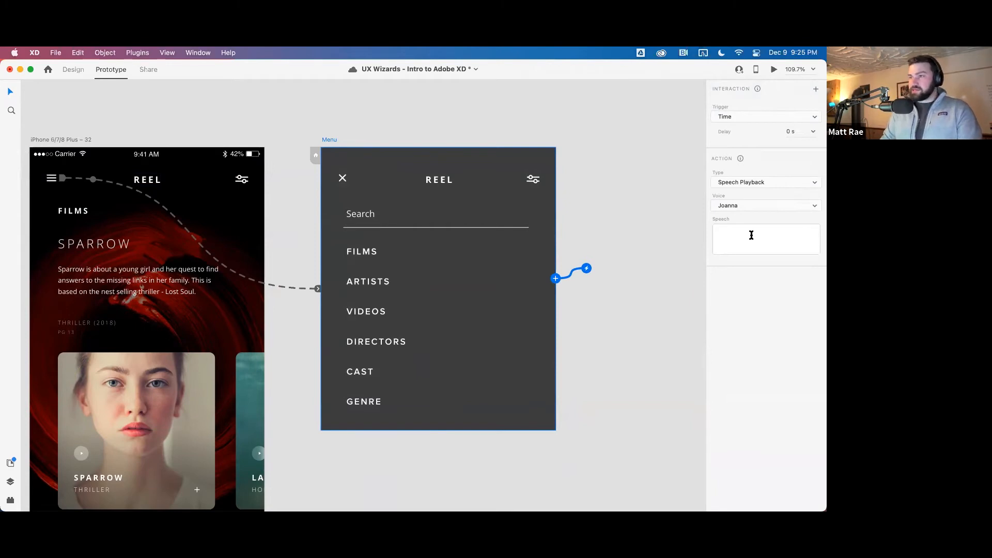
Enter "Welcome to Reel", "Films", "Artists" and "Videos" on separate lines as the speech for the Menu artboard, and review the text
{"action": "type", "text": "Welcome to Reel"}
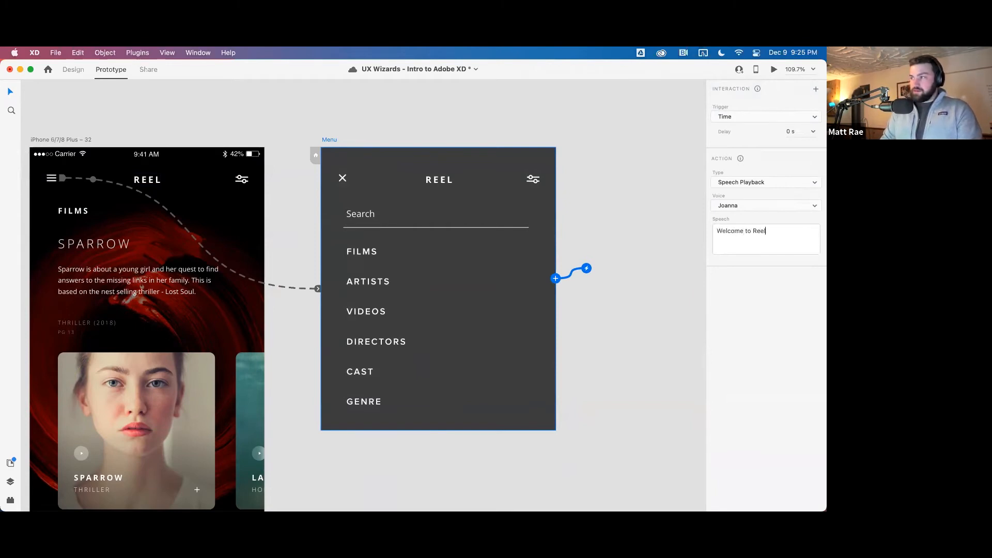
{"action": "key", "text": "Return"}
{"action": "type", "text": "Films"}
{"action": "key", "text": "Return"}
{"action": "key", "text": "Return"}
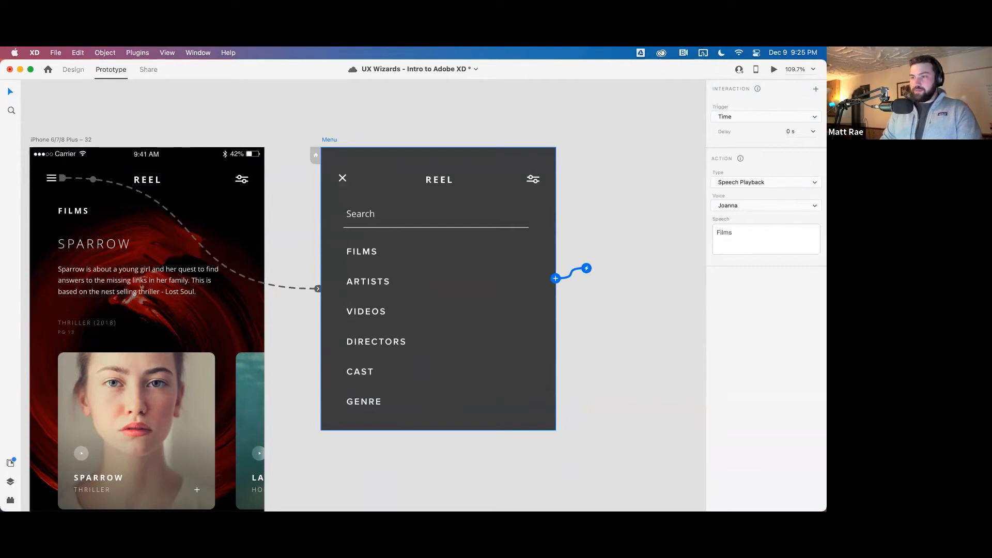
{"action": "type", "text": "Artists"}
{"action": "key", "text": "Return"}
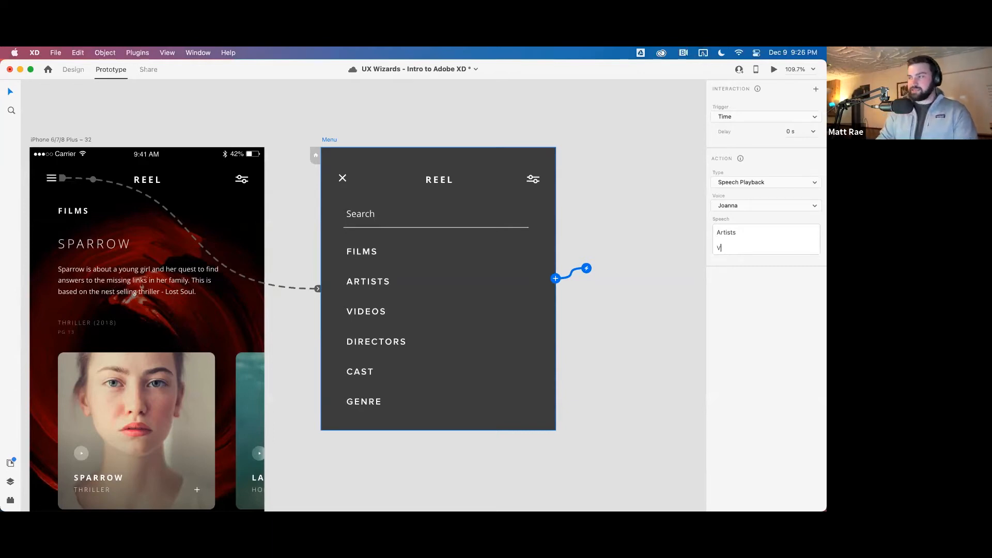
{"action": "type", "text": "Videos"}
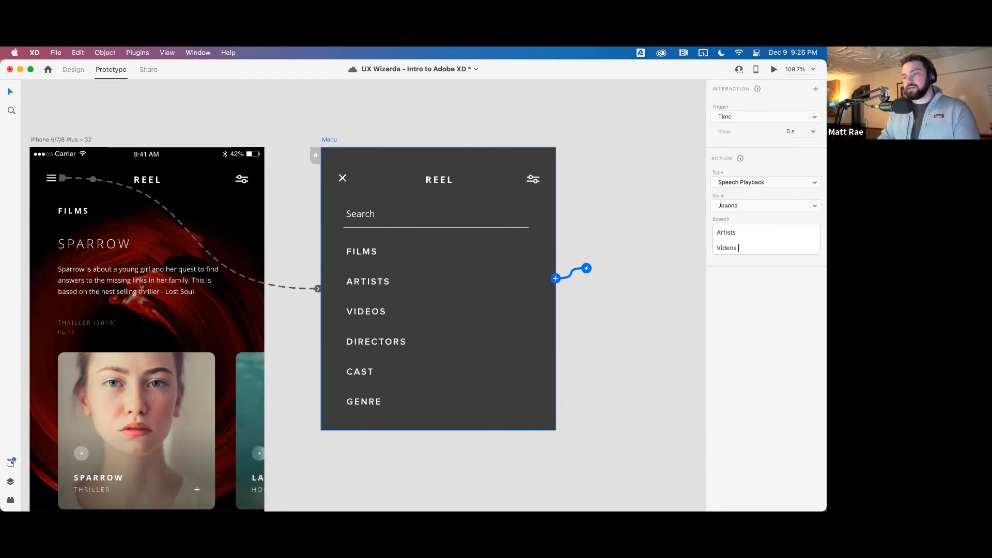
{"action": "scroll", "coordinate": [756, 240], "scroll_direction": "up", "scroll_amount": 3}
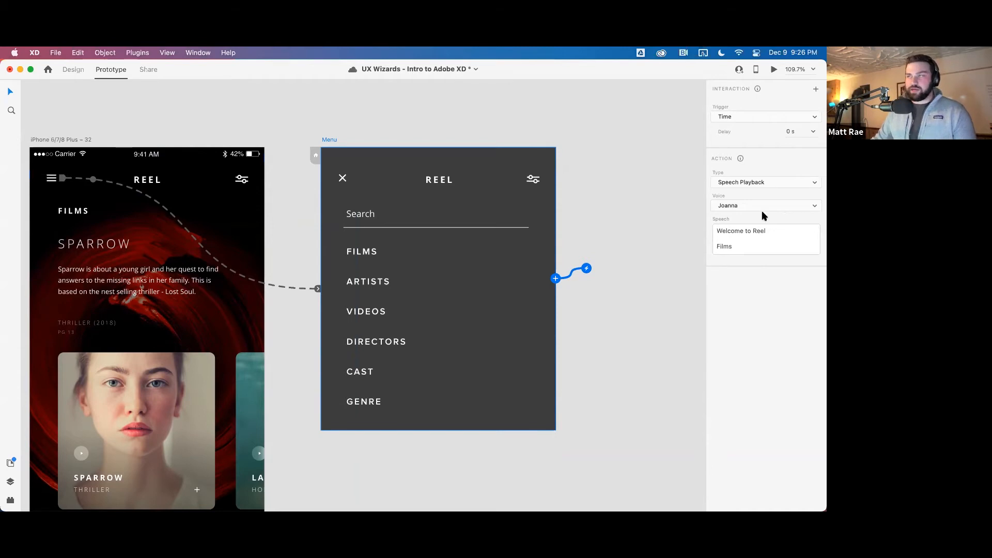
Test the menu's speech playback in a preview started from iPhone 6/7/8 Plus – 32, save the document, and close the preview
{"action": "left_click", "coordinate": [62, 138]}
{"action": "left_click", "coordinate": [775, 69]}
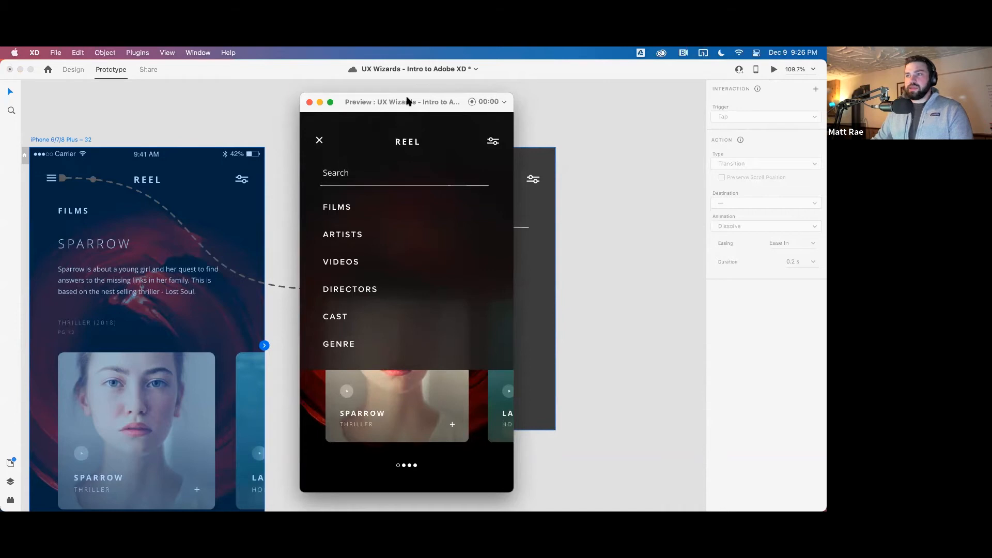
{"action": "key", "text": "super+s"}
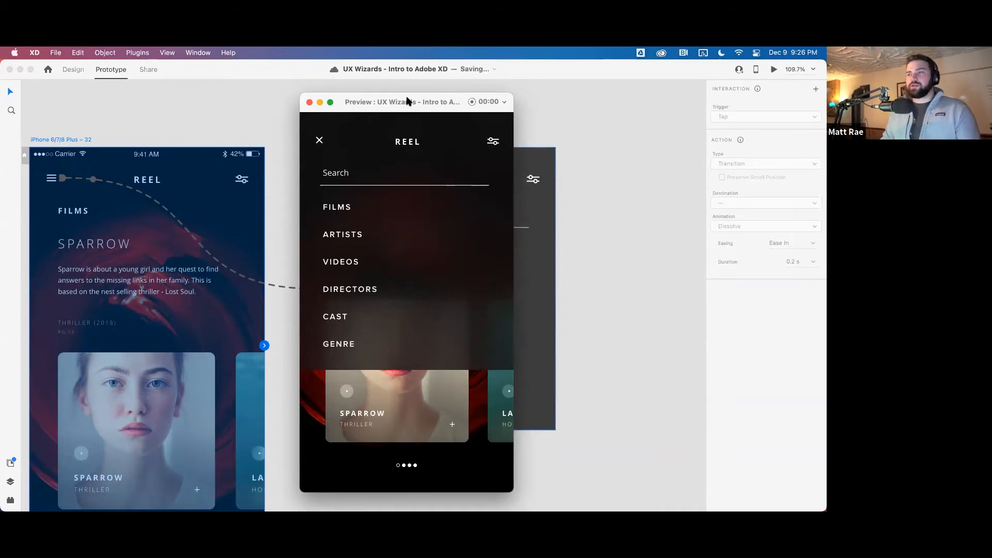
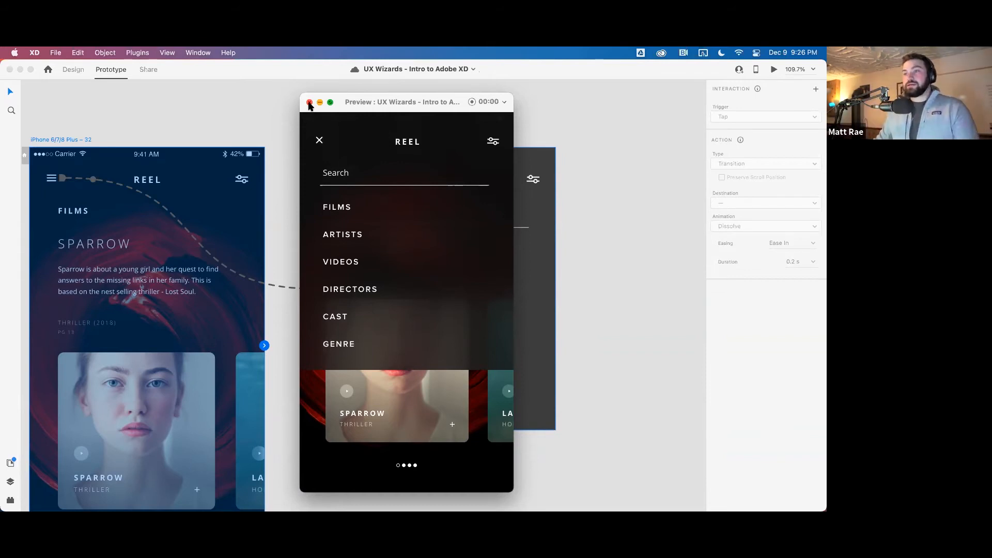
{"action": "left_click", "coordinate": [309, 103]}
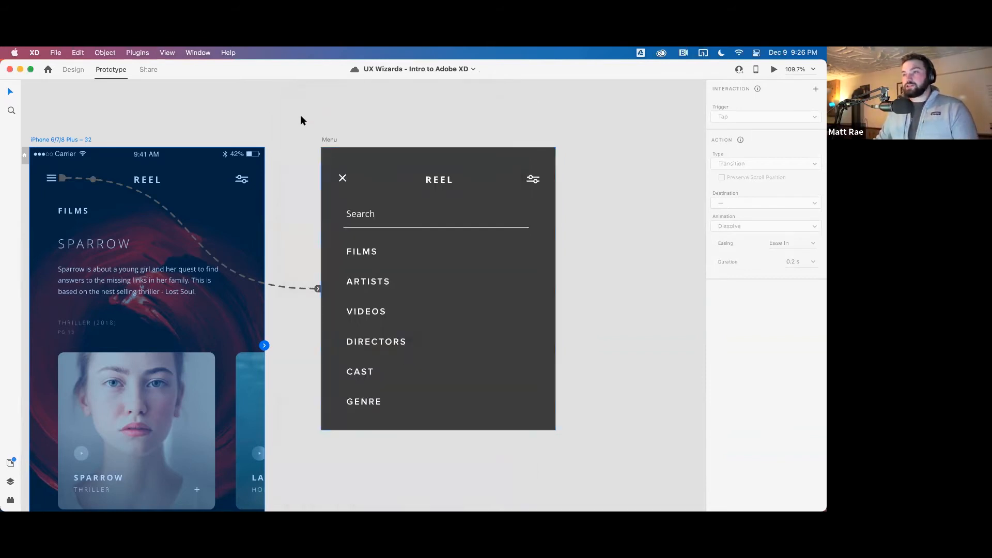
Locate the Android Mobile – 1 artboard beside Reel Home and select it
{"action": "left_click", "coordinate": [298, 129]}
{"action": "scroll", "coordinate": [296, 145], "scroll_direction": "down", "scroll_amount": 2}
{"action": "scroll", "coordinate": [298, 150], "scroll_direction": "down", "scroll_amount": 3}
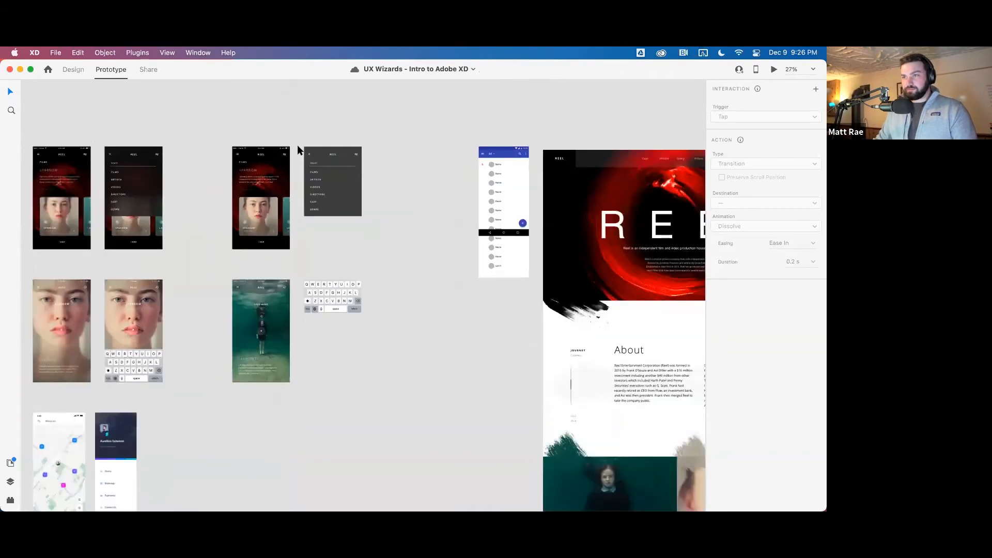
{"action": "scroll", "coordinate": [297, 150], "scroll_direction": "up", "scroll_amount": 3}
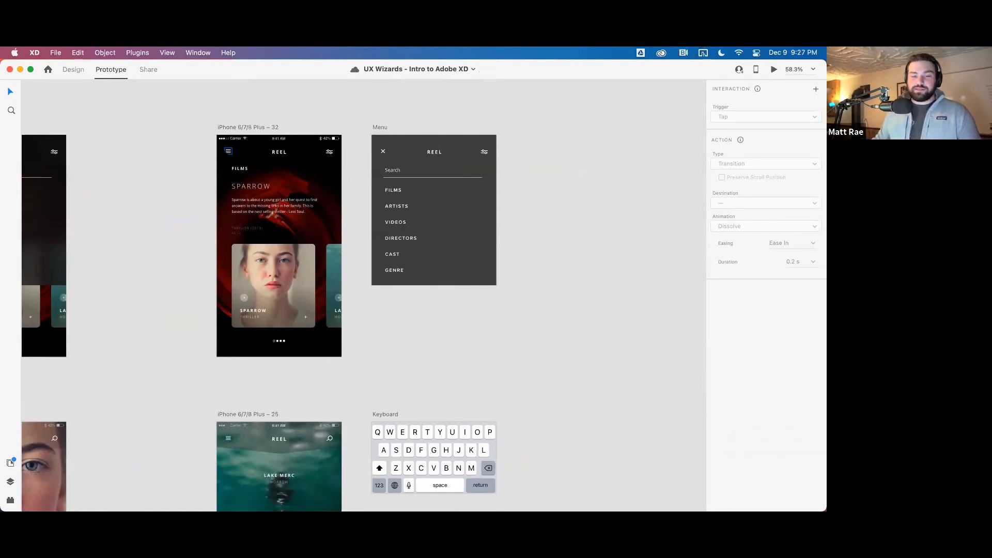
{"action": "scroll", "coordinate": [566, 272], "scroll_direction": "down", "scroll_amount": 5}
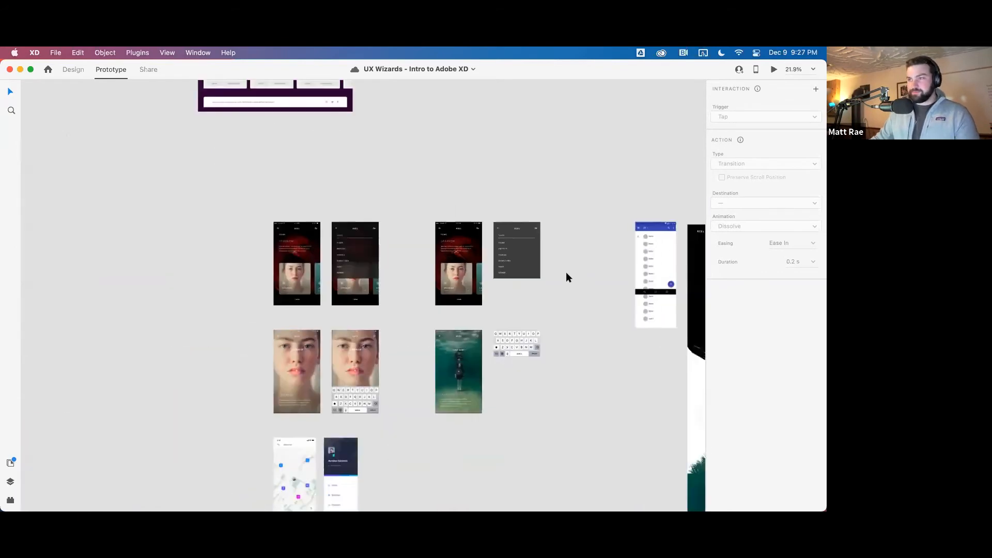
{"action": "scroll", "coordinate": [587, 307], "scroll_direction": "right", "scroll_amount": 10}
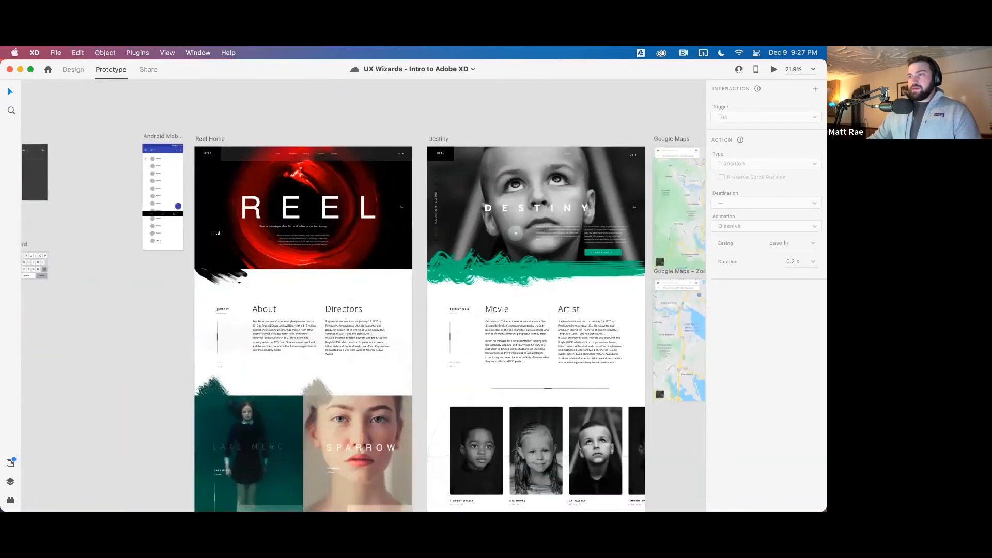
{"action": "scroll", "coordinate": [361, 310], "scroll_direction": "right", "scroll_amount": 5}
{"action": "left_click", "coordinate": [106, 122]}
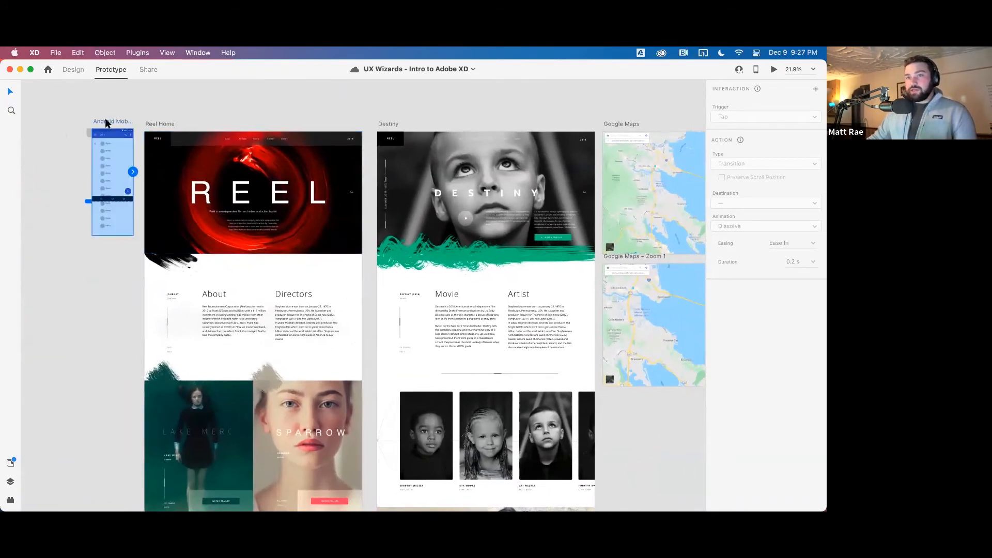
{"action": "scroll", "coordinate": [98, 138], "scroll_direction": "up", "scroll_amount": 8}
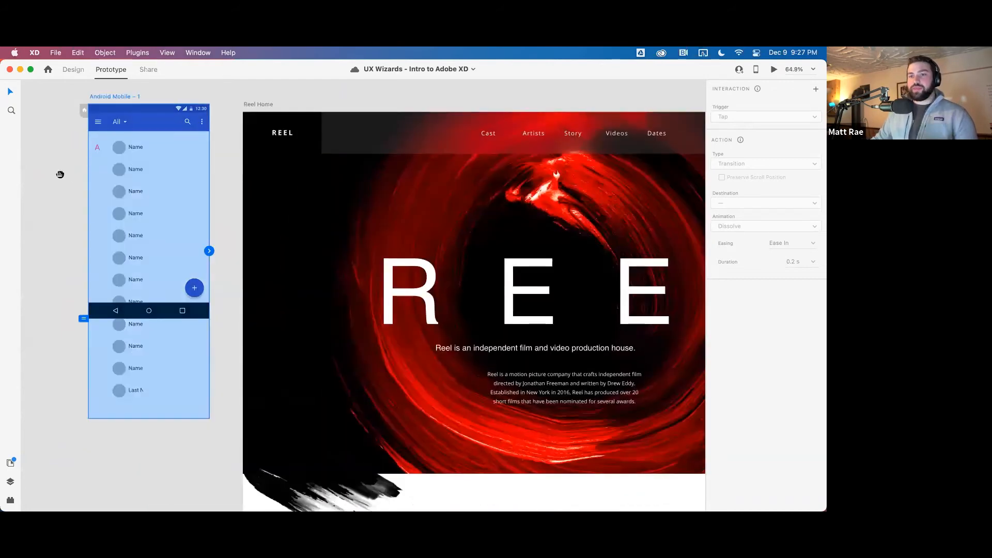
{"action": "left_click_drag", "start_coordinate": [60, 174], "coordinate": [90, 210]}
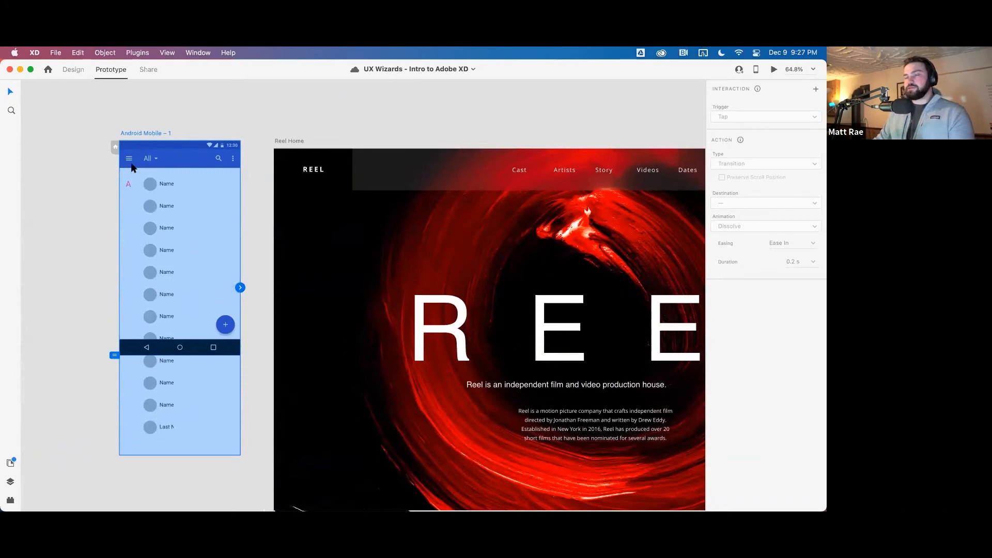
Switch to Design mode and review the artboard size presets for mobile, tablet, web and social media
{"action": "left_click", "coordinate": [73, 70]}
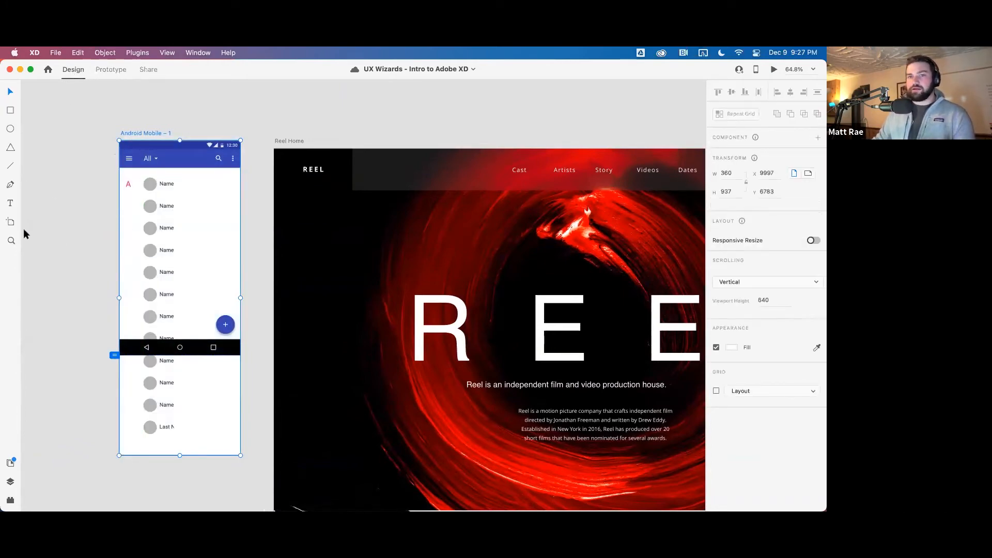
{"action": "left_click", "coordinate": [11, 221]}
{"action": "scroll", "coordinate": [799, 358], "scroll_direction": "down", "scroll_amount": 10}
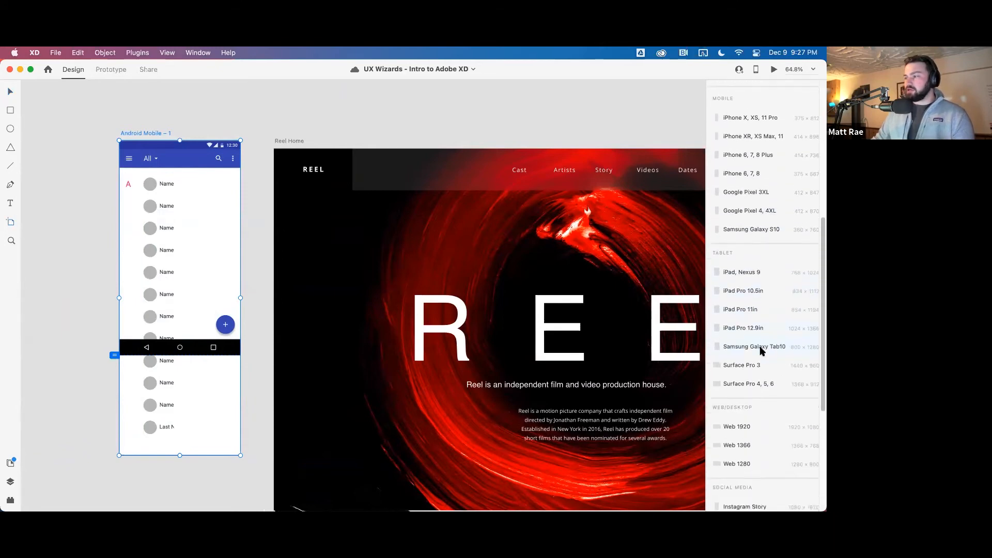
{"action": "scroll", "coordinate": [755, 307], "scroll_direction": "down", "scroll_amount": 3}
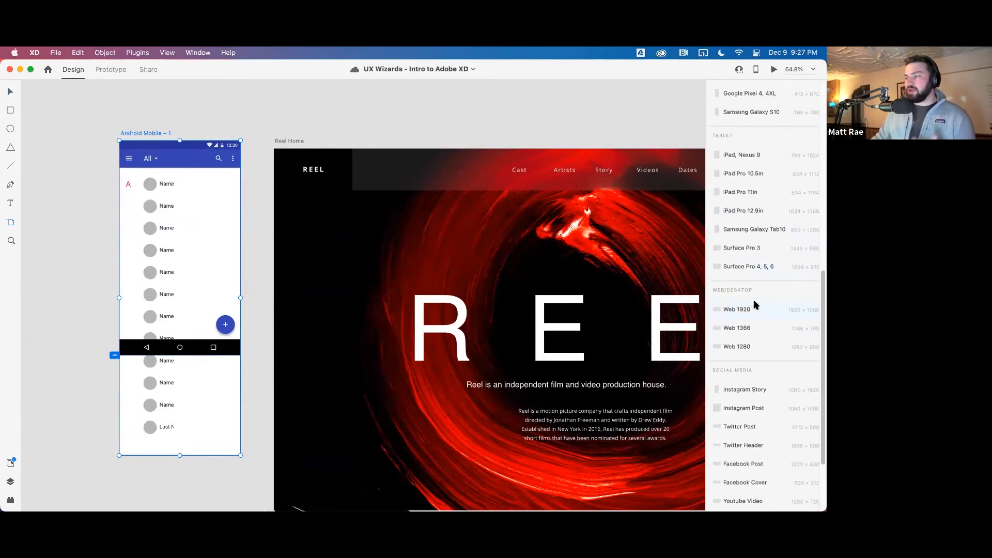
{"action": "left_click", "coordinate": [754, 307]}
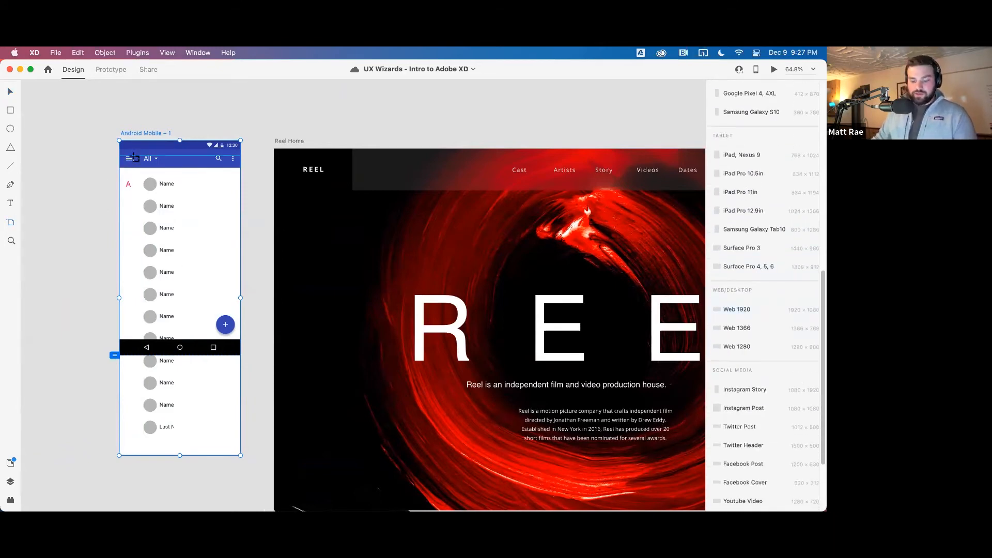
Shorten the Android Mobile – 1 artboard to a height of 898
{"action": "key", "text": "v"}
{"action": "left_click", "coordinate": [148, 135]}
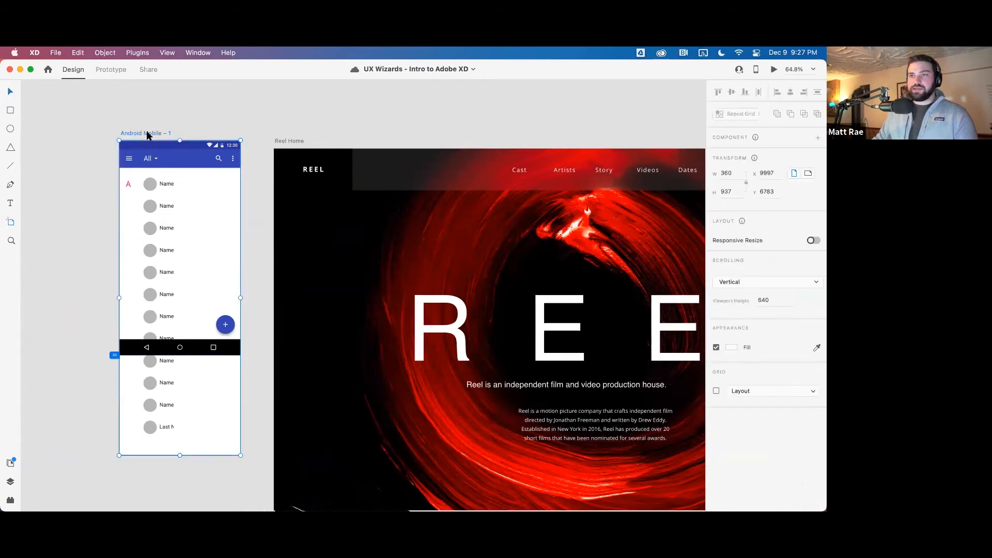
{"action": "mouse_move", "coordinate": [180, 456]}
{"action": "left_mouse_down"}
{"action": "mouse_move", "coordinate": [179, 471]}
{"action": "mouse_move", "coordinate": [189, 355]}
{"action": "mouse_move", "coordinate": [189, 442]}
{"action": "left_mouse_up"}
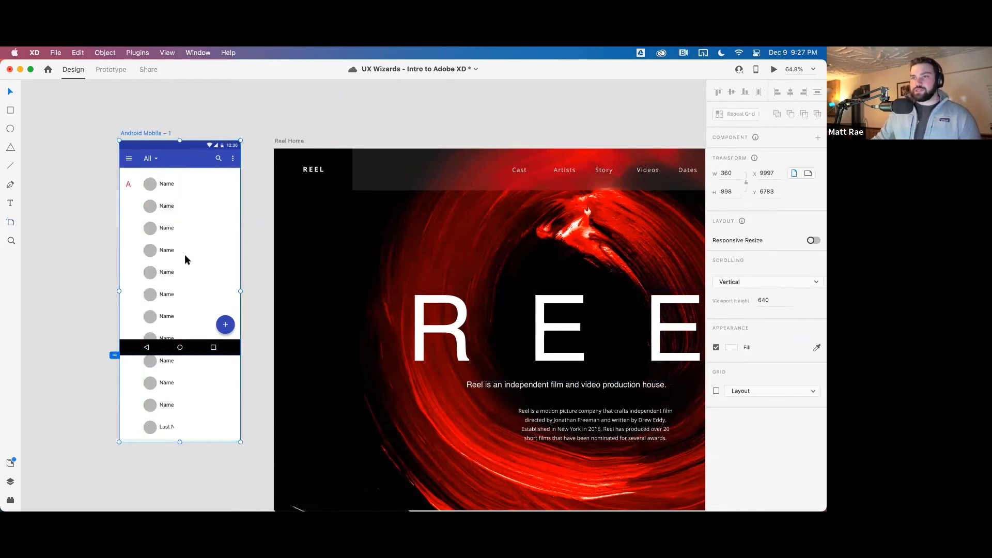
Check the Fix Position When Scrolling setting on the Android header, the round plus button and the navigation bar, returning to Prototype mode
{"action": "left_click", "coordinate": [178, 153]}
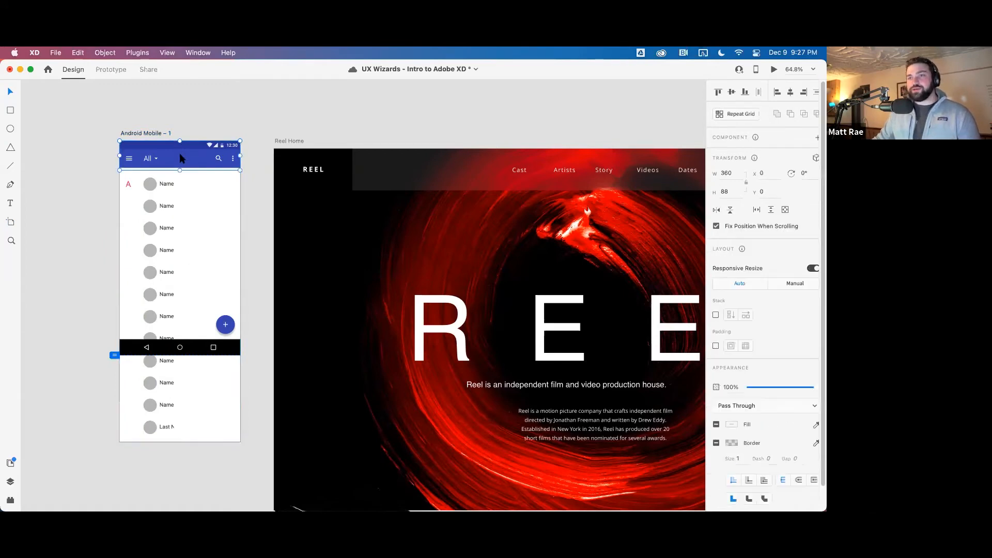
{"action": "left_click", "coordinate": [114, 71]}
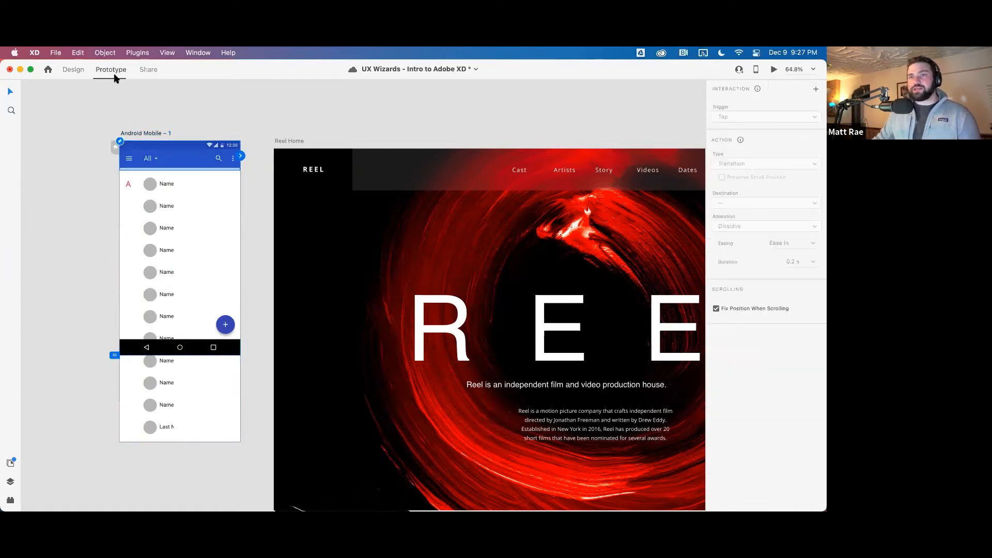
{"action": "left_click", "coordinate": [223, 324]}
{"action": "left_click", "coordinate": [190, 345]}
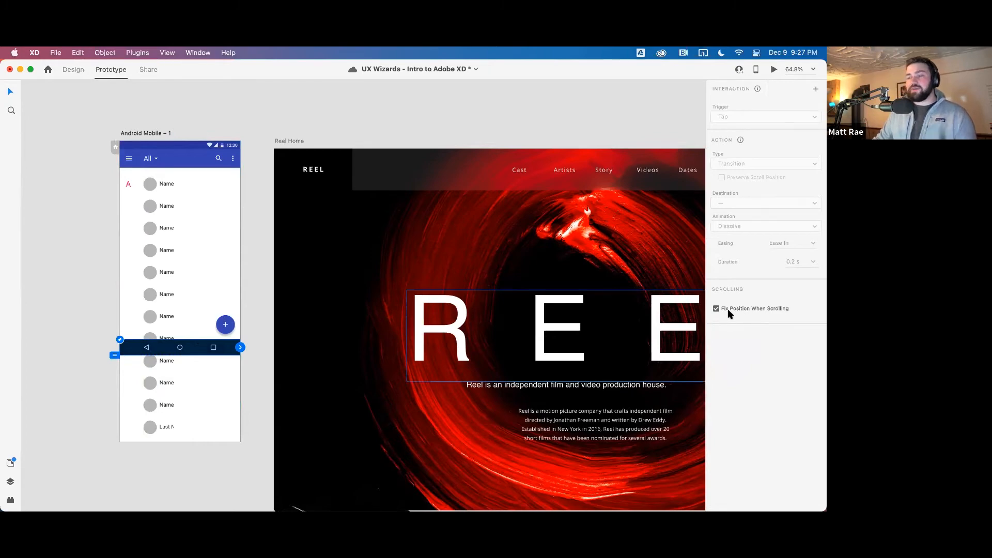
Preview the Android Mobile – 1 artboard, scroll its list of names down and up, and close the preview
{"action": "left_click", "coordinate": [175, 136]}
{"action": "key", "text": "super+Return"}
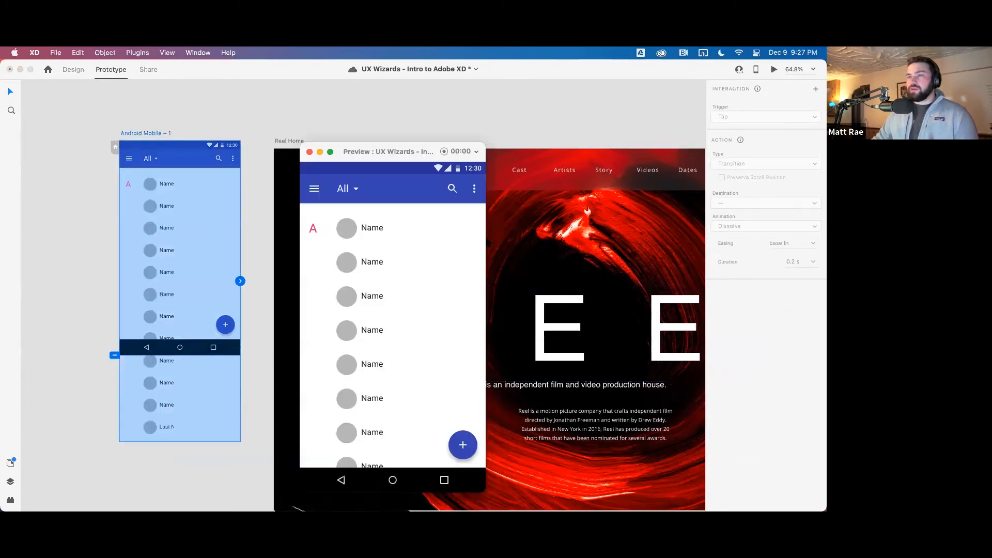
{"action": "scroll", "coordinate": [400, 326], "scroll_direction": "down", "scroll_amount": 2}
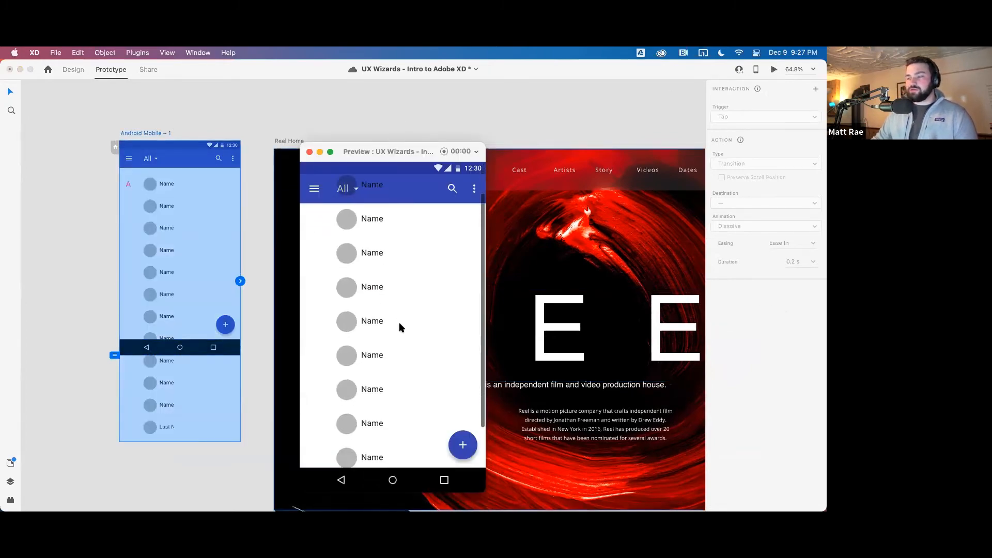
{"action": "scroll", "coordinate": [401, 326], "scroll_direction": "down", "scroll_amount": 2}
{"action": "scroll", "coordinate": [402, 325], "scroll_direction": "up", "scroll_amount": 3}
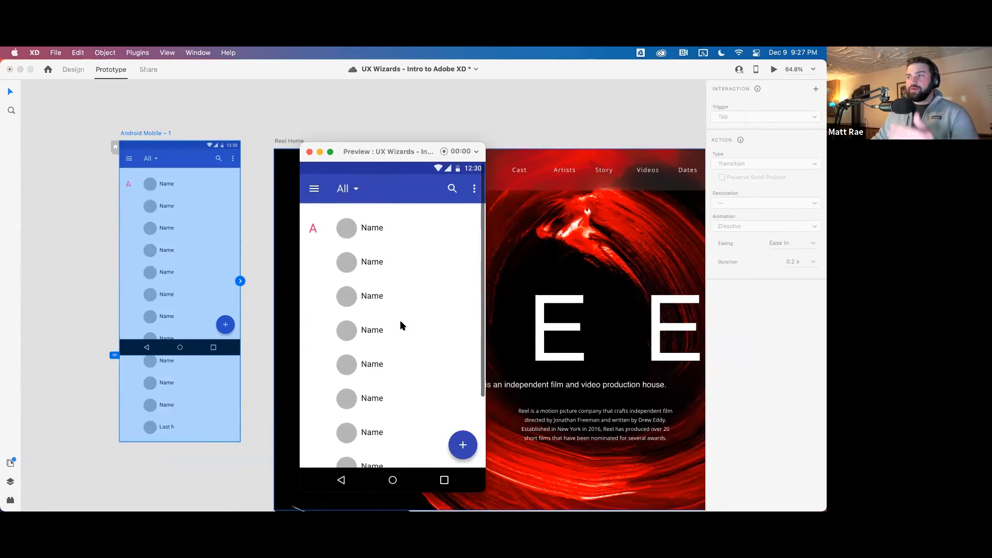
{"action": "scroll", "coordinate": [363, 253], "scroll_direction": "down", "scroll_amount": 3}
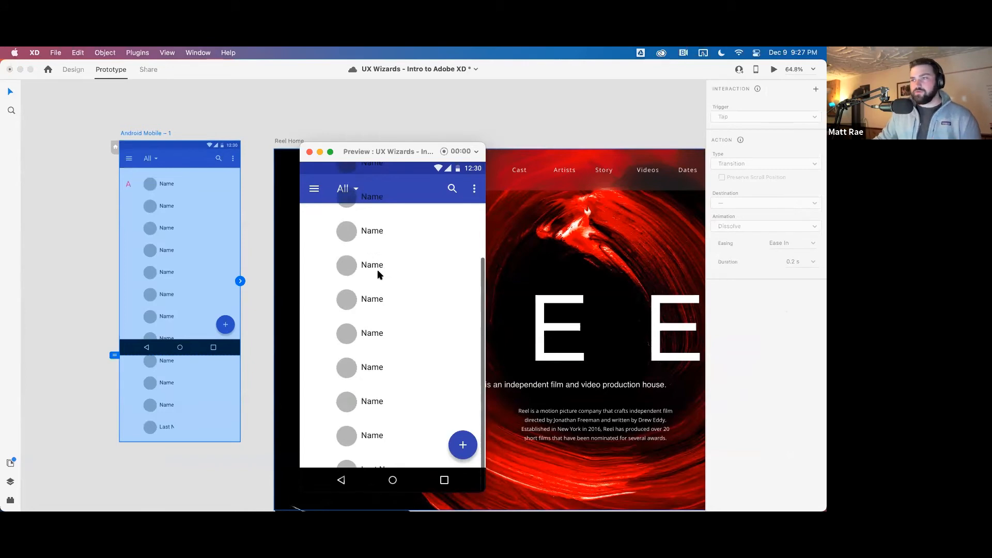
{"action": "left_click", "coordinate": [309, 154]}
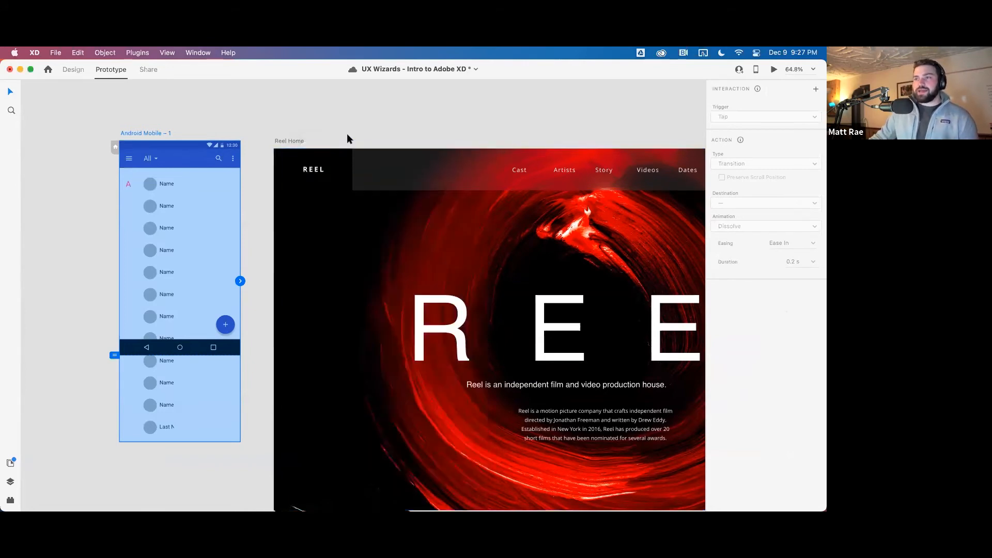
Look over the Reel Home artboard from hero to awards section and check its navigation bar's scrolling setting
{"action": "scroll", "coordinate": [489, 360], "scroll_direction": "down", "scroll_amount": 5}
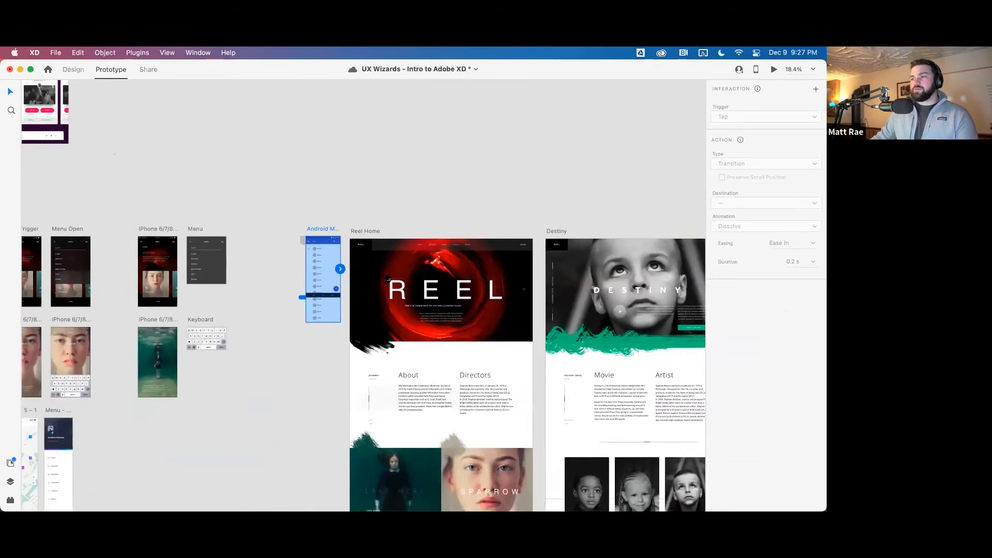
{"action": "scroll", "coordinate": [488, 360], "scroll_direction": "down", "scroll_amount": 5}
{"action": "scroll", "coordinate": [382, 282], "scroll_direction": "right", "scroll_amount": 5}
{"action": "scroll", "coordinate": [402, 279], "scroll_direction": "down", "scroll_amount": 10}
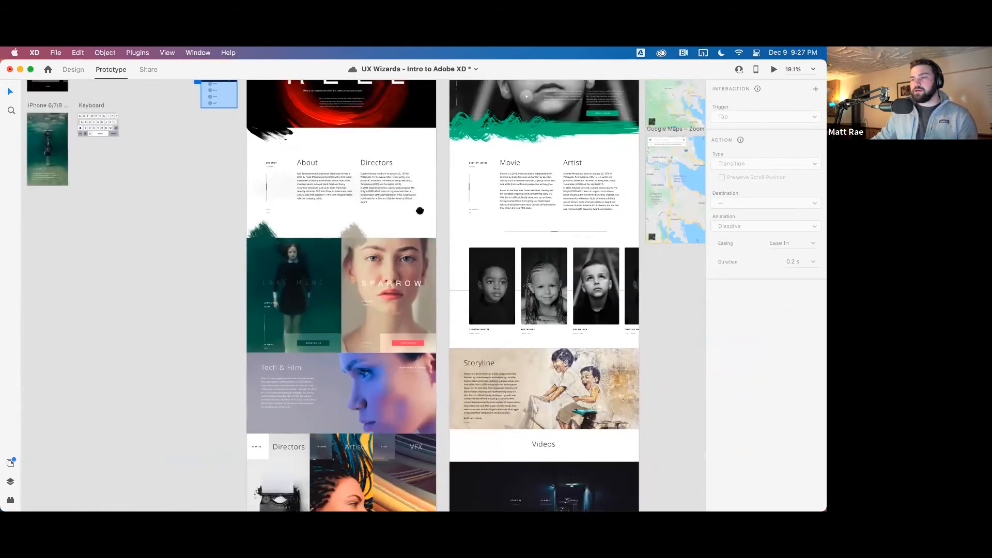
{"action": "scroll", "coordinate": [390, 385], "scroll_direction": "up", "scroll_amount": 6}
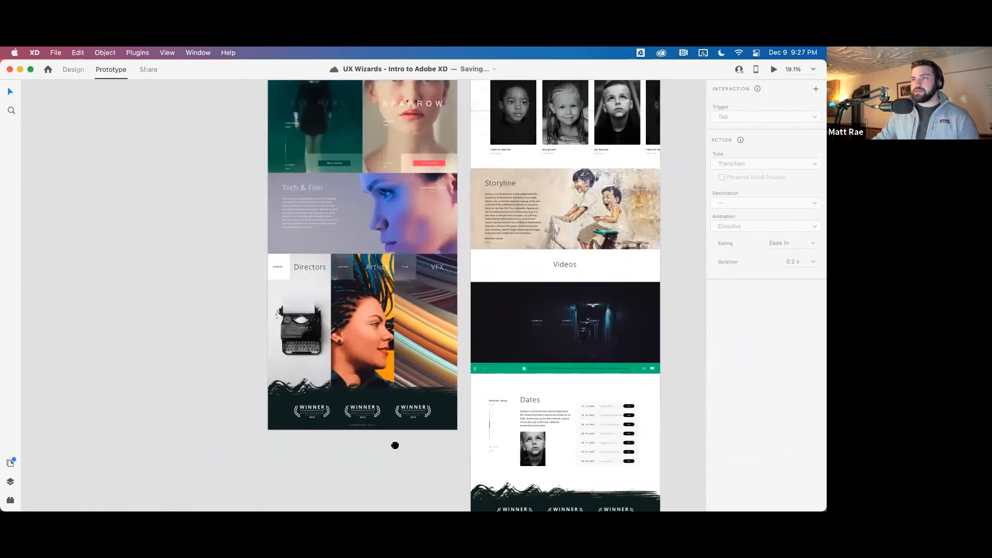
{"action": "scroll", "coordinate": [351, 237], "scroll_direction": "up", "scroll_amount": 4}
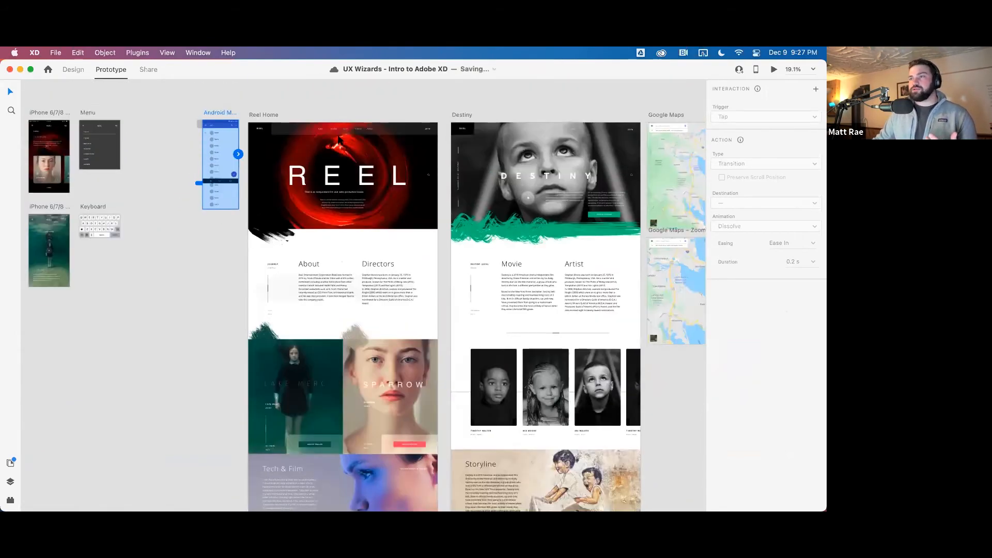
{"action": "left_click", "coordinate": [338, 137]}
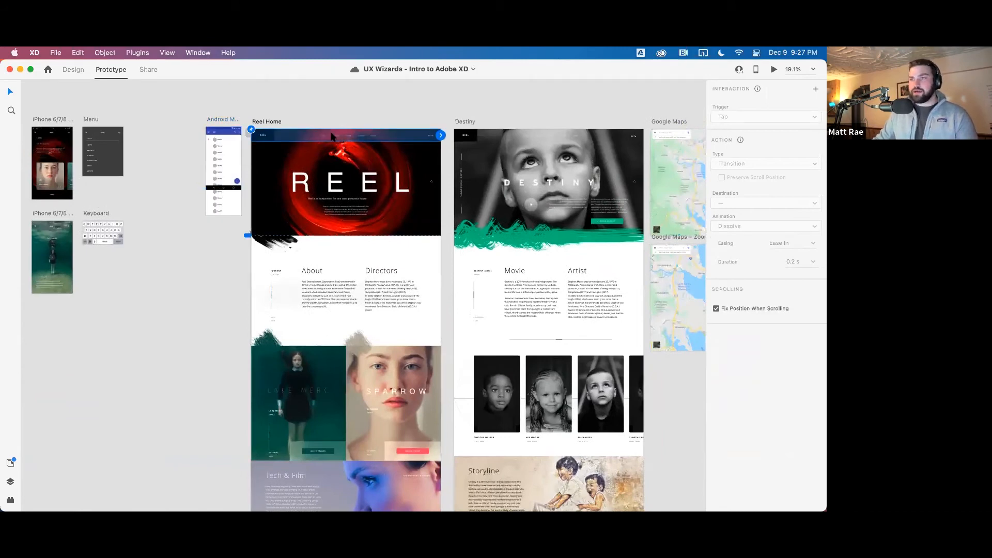
Link the Artists item in the Reel Home navigation bar to the SPARROW title with a Tap trigger and Scroll To action
{"action": "key", "text": "z"}
{"action": "left_click_drag", "start_coordinate": [316, 127], "coordinate": [385, 141]}
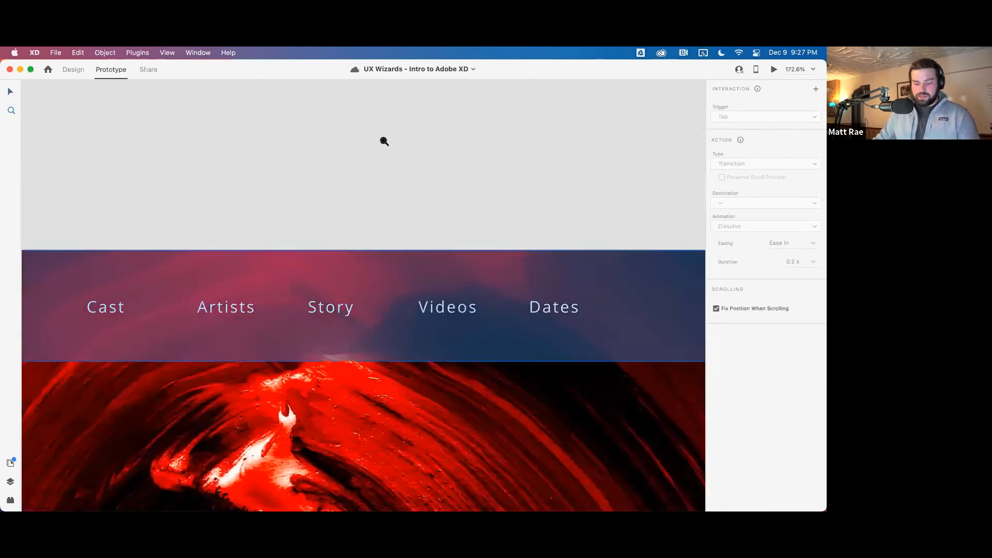
{"action": "scroll", "coordinate": [323, 290], "scroll_direction": "down", "scroll_amount": 1}
{"action": "scroll", "coordinate": [323, 290], "scroll_direction": "left", "scroll_amount": 1}
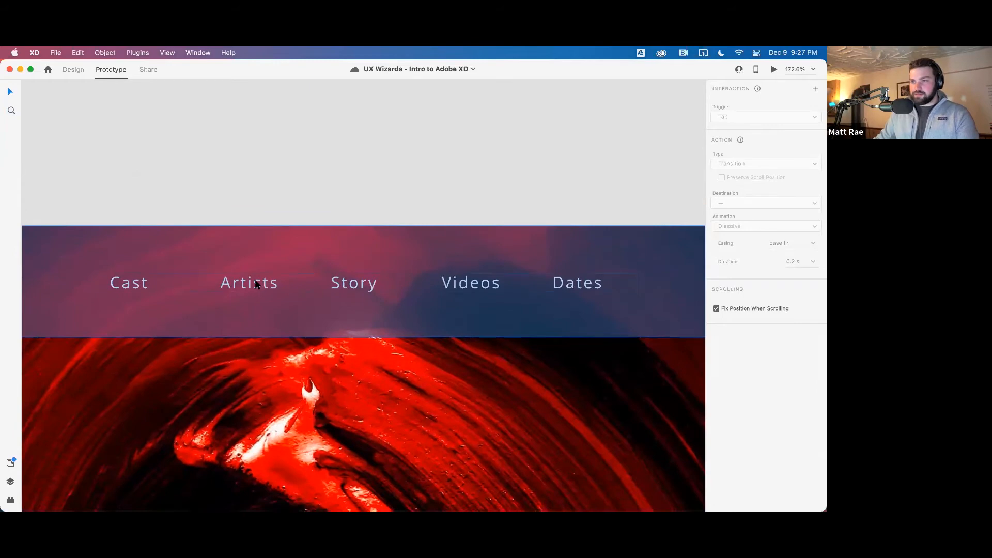
{"action": "double_click", "coordinate": [256, 284]}
{"action": "double_click", "coordinate": [257, 284]}
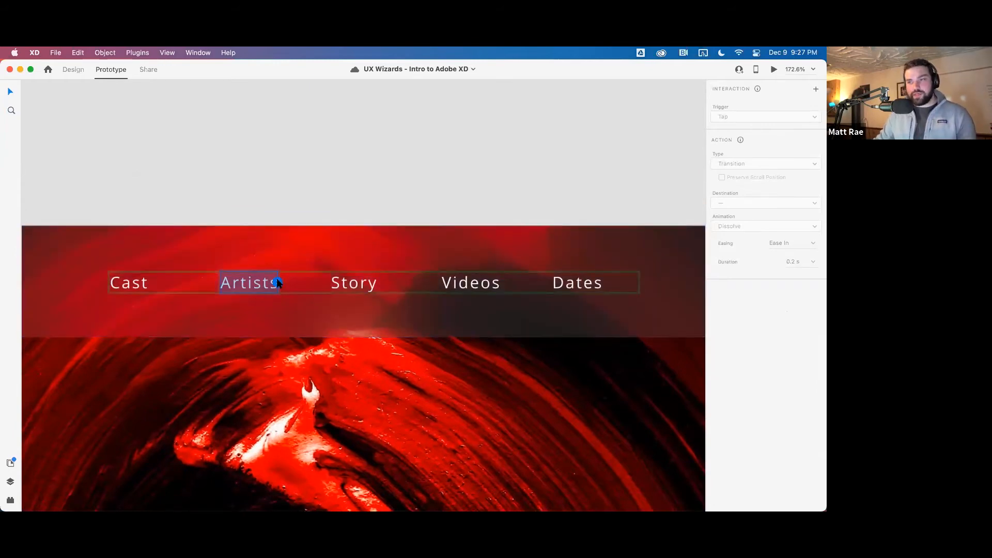
{"action": "scroll", "coordinate": [277, 283], "scroll_direction": "down", "scroll_amount": 5}
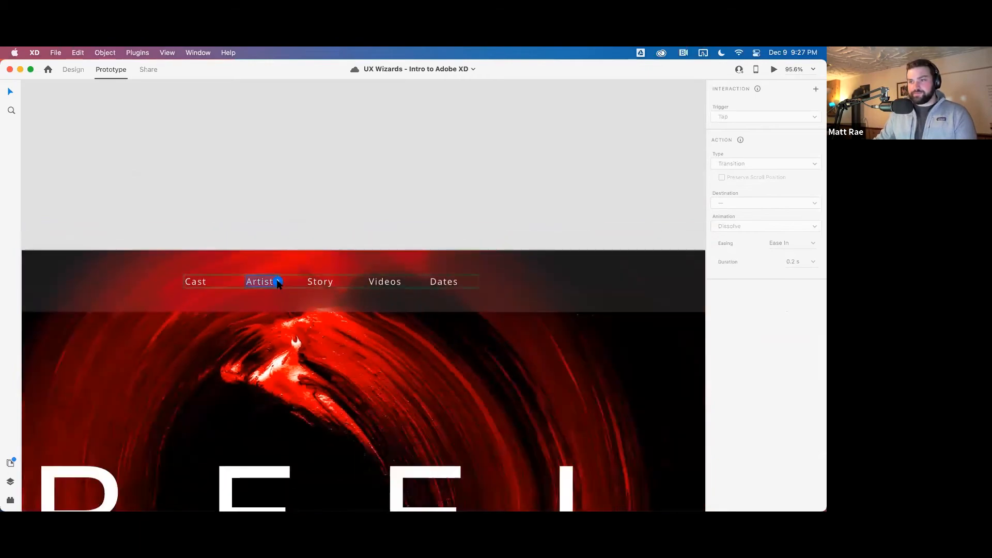
{"action": "mouse_move", "coordinate": [279, 282]}
{"action": "left_mouse_down"}
{"action": "mouse_move", "coordinate": [308, 376]}
{"action": "mouse_move", "coordinate": [305, 408]}
{"action": "mouse_move", "coordinate": [324, 339]}
{"action": "mouse_move", "coordinate": [413, 303]}
{"action": "left_mouse_up"}
{"action": "scroll", "coordinate": [308, 377], "scroll_direction": "down", "scroll_amount": 10}
{"action": "scroll", "coordinate": [311, 366], "scroll_direction": "down", "scroll_amount": 12}
{"action": "scroll", "coordinate": [312, 366], "scroll_direction": "down", "scroll_amount": 10}
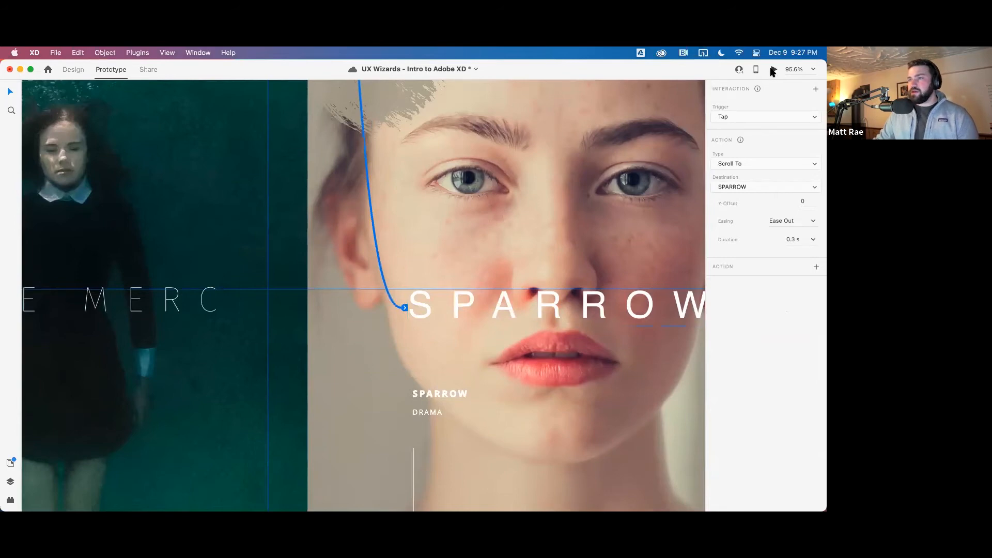
Preview Reel Home, test the Artists link's scroll to the SPARROW section, and close the preview
{"action": "key", "text": "super+Return"}
{"action": "left_click_drag", "start_coordinate": [536, 66], "coordinate": [496, 64]}
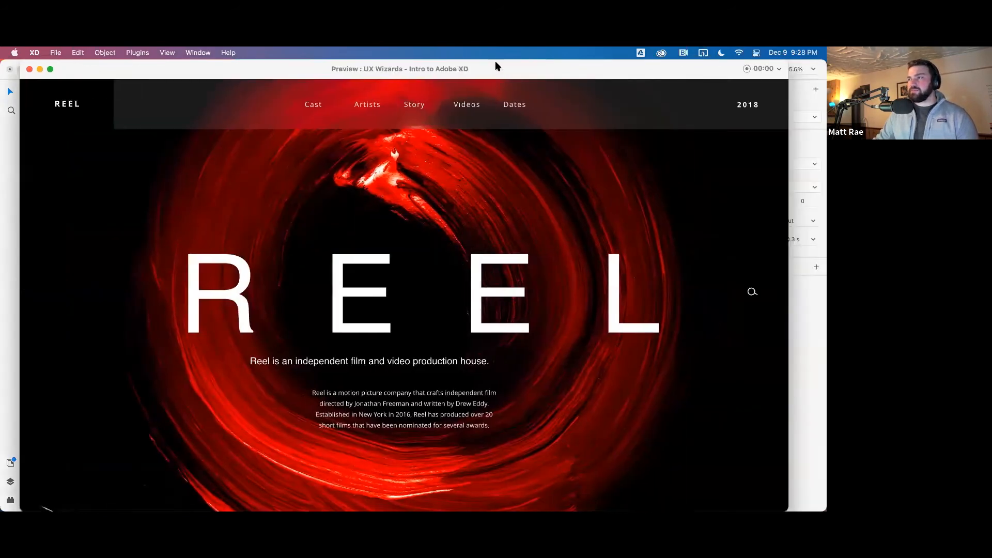
{"action": "left_click", "coordinate": [364, 107]}
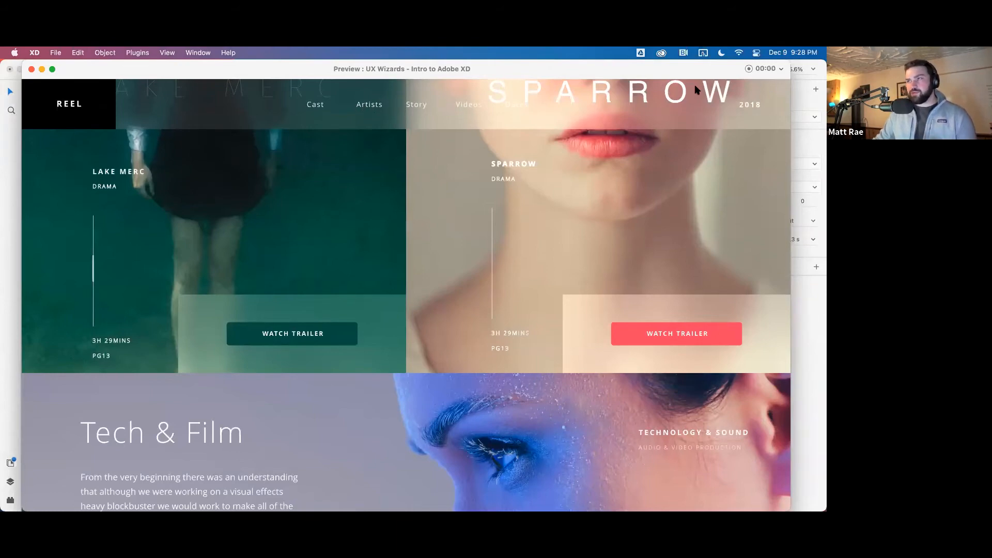
{"action": "left_click", "coordinate": [32, 70]}
Set the Artists link's Scroll To Y-offset to -427, stopping at the upper edge of the Lake Merc and Sparrow images
{"action": "scroll", "coordinate": [246, 252], "scroll_direction": "down", "scroll_amount": 5}
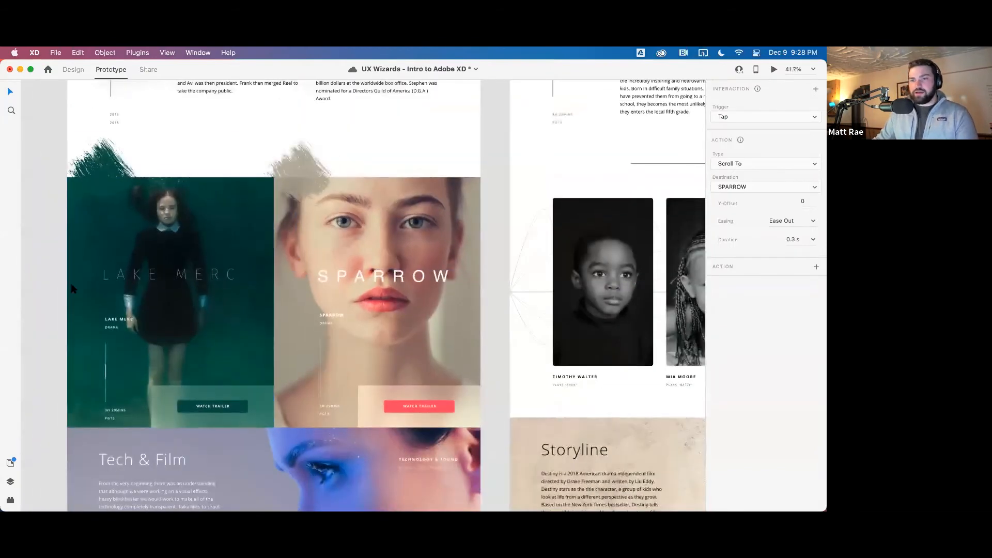
{"action": "left_click_drag", "start_coordinate": [58, 267], "coordinate": [56, 177]}
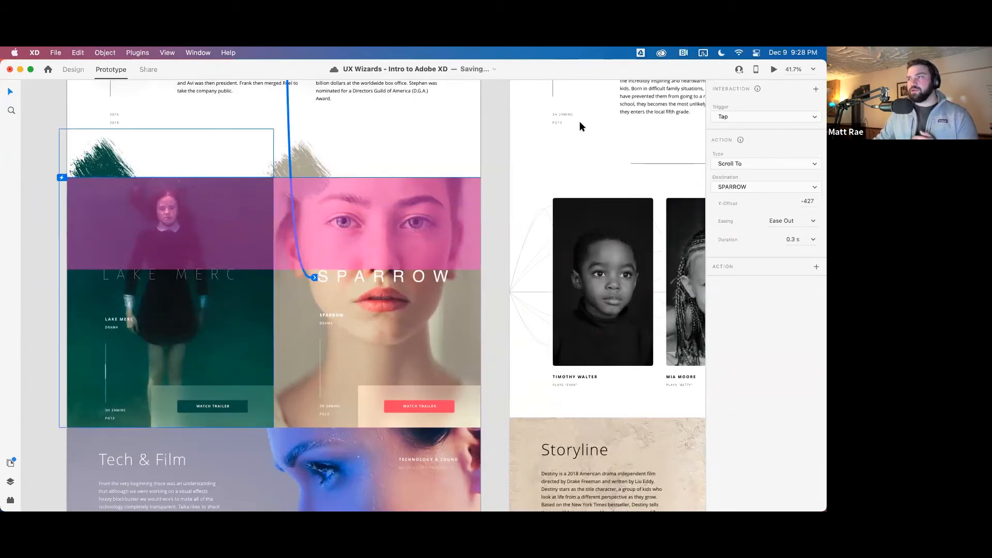
Preview Reel Home, test the Artists link's adjusted stopping point above the Lake Merc and Sparrow images, and close the preview
{"action": "left_click", "coordinate": [773, 69]}
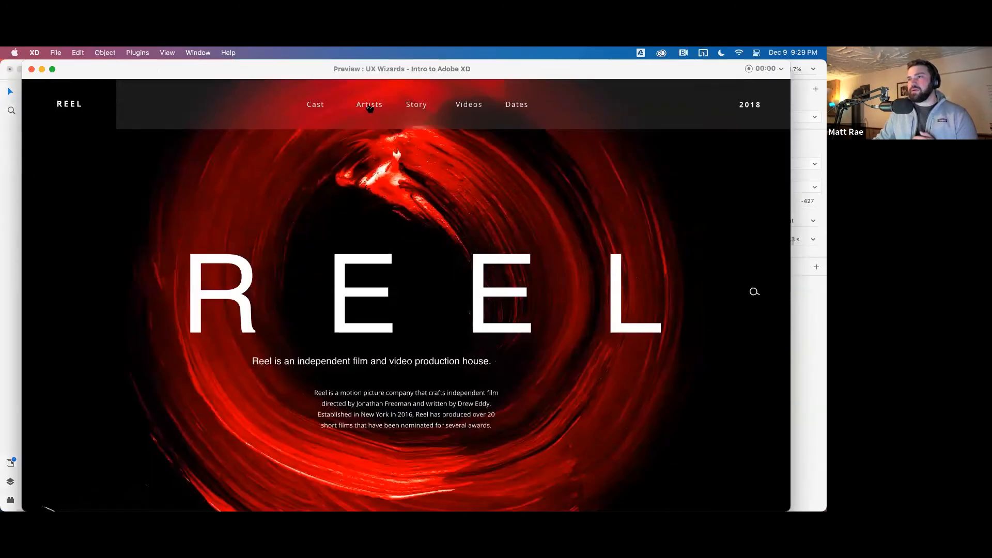
{"action": "left_click", "coordinate": [370, 105]}
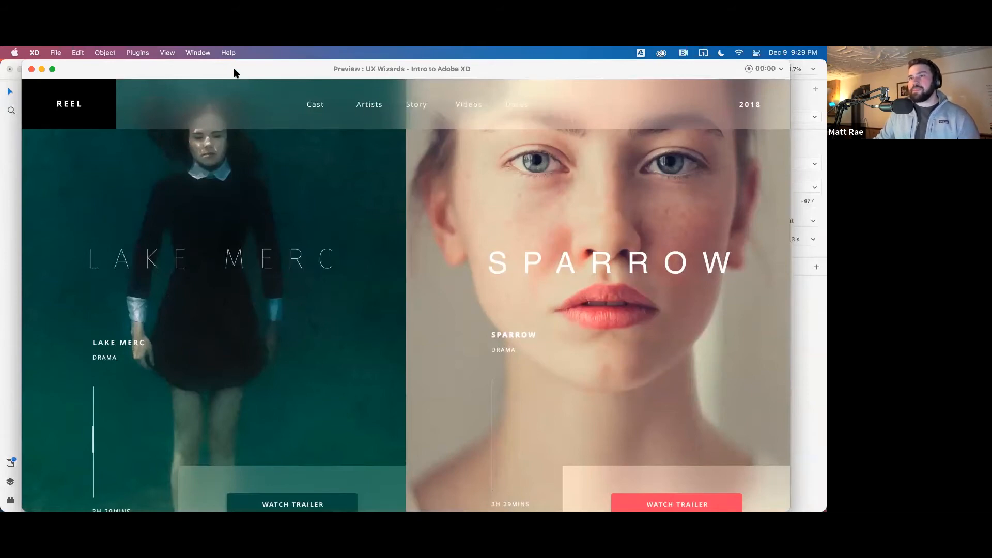
{"action": "scroll", "coordinate": [310, 313], "scroll_direction": "up", "scroll_amount": 5}
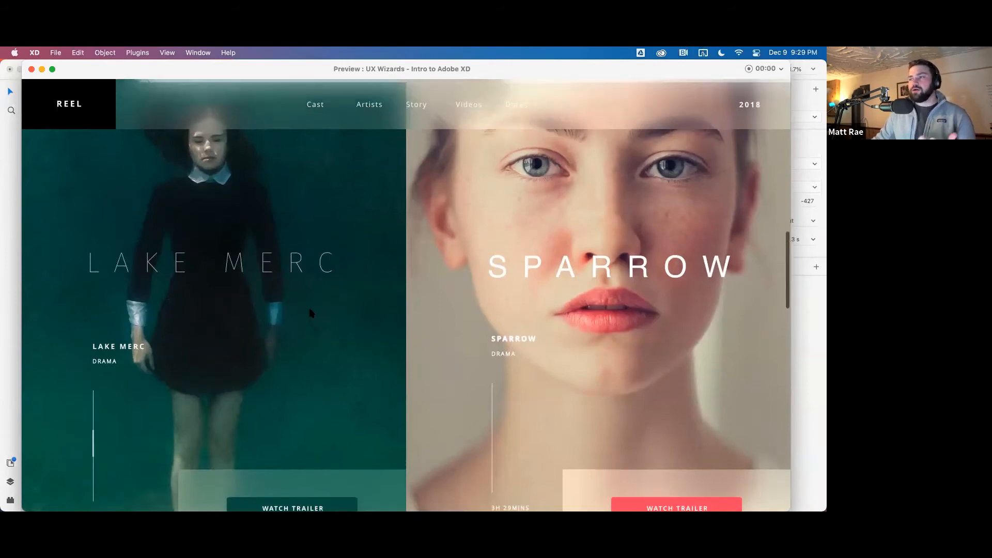
{"action": "scroll", "coordinate": [305, 297], "scroll_direction": "down", "scroll_amount": 5}
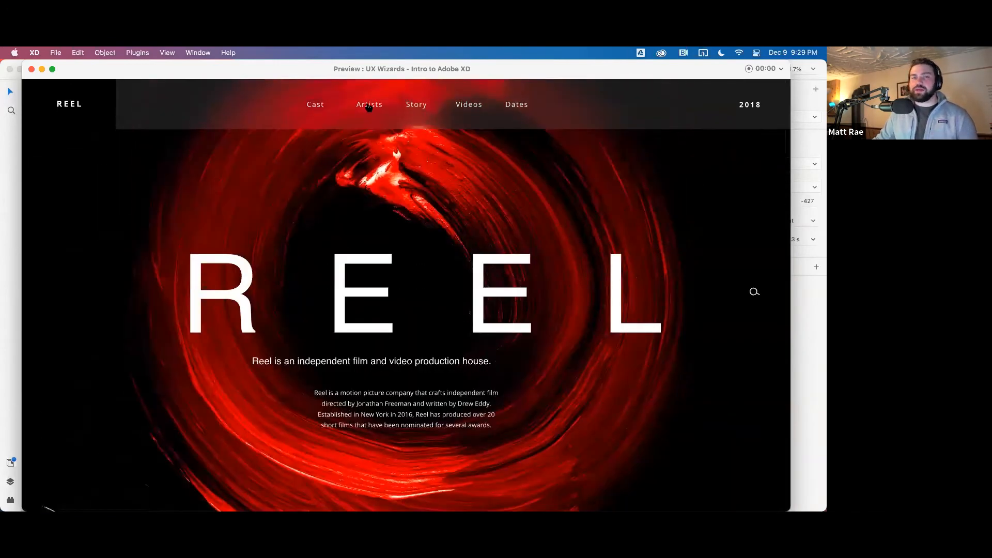
{"action": "left_click", "coordinate": [32, 69]}
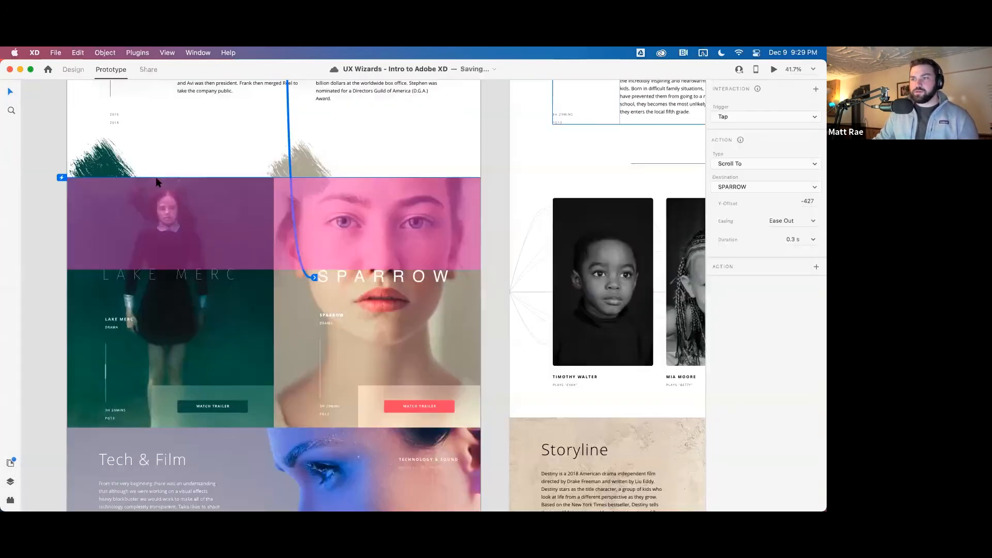
Extend the cast photo repeat grid on the Destiny artboard horizontally to a width of about 7874 with more repeated cast cards
{"action": "scroll", "coordinate": [325, 320], "scroll_direction": "down", "scroll_amount": 6}
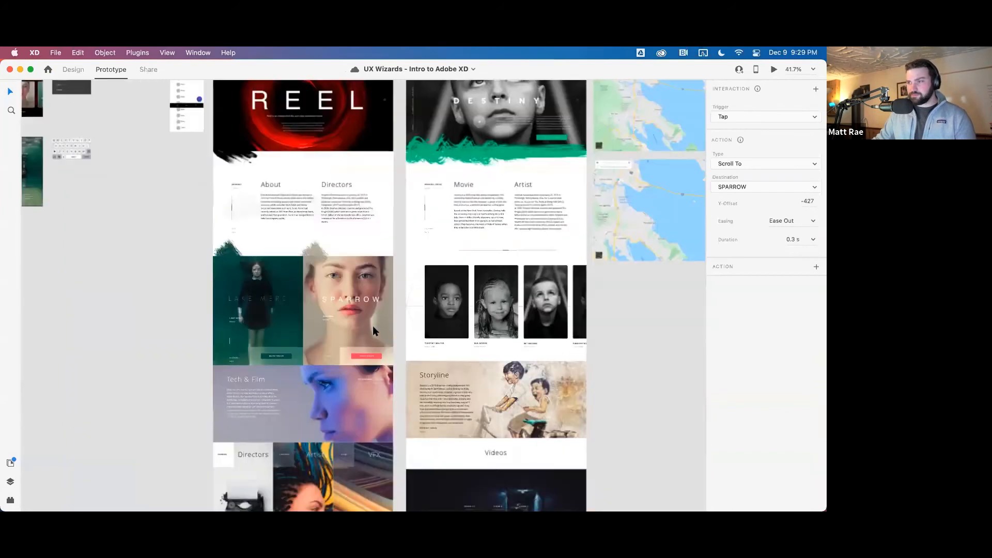
{"action": "scroll", "coordinate": [424, 271], "scroll_direction": "up", "scroll_amount": 5}
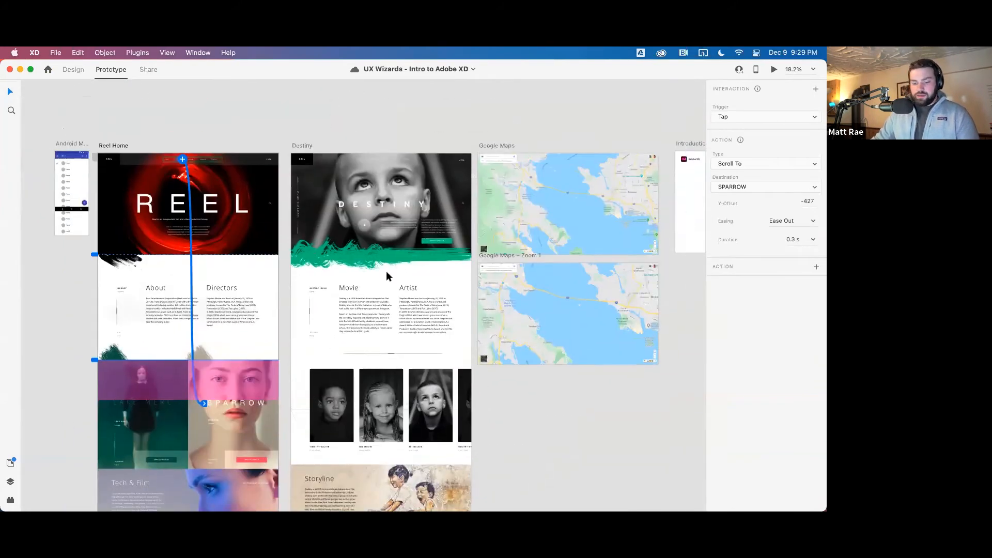
{"action": "scroll", "coordinate": [380, 294], "scroll_direction": "down", "scroll_amount": 5}
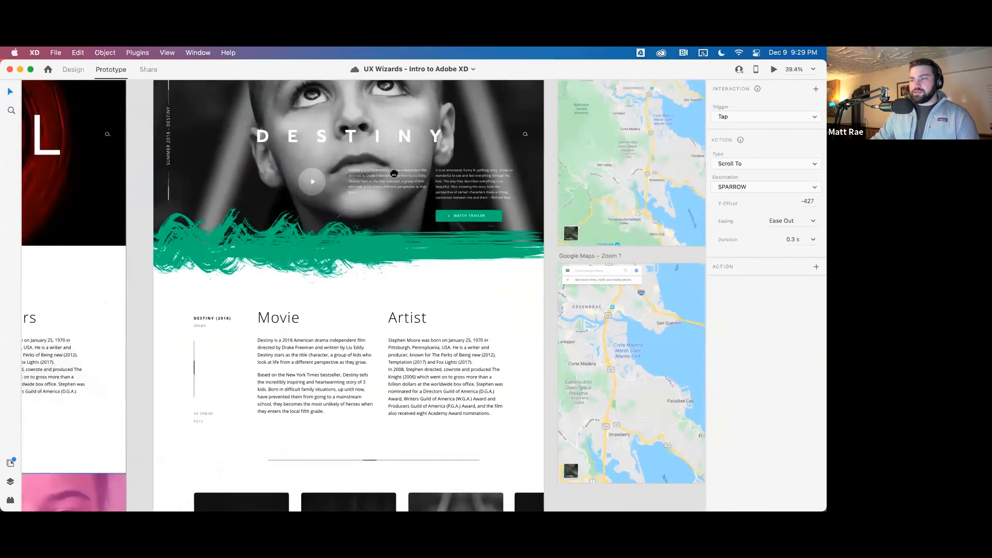
{"action": "scroll", "coordinate": [338, 187], "scroll_direction": "down", "scroll_amount": 5}
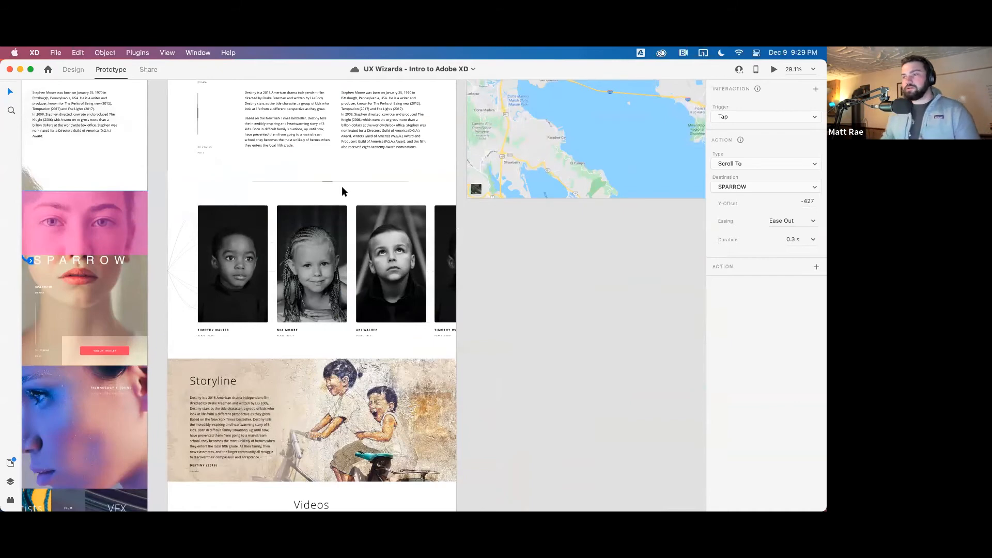
{"action": "left_click", "coordinate": [323, 242]}
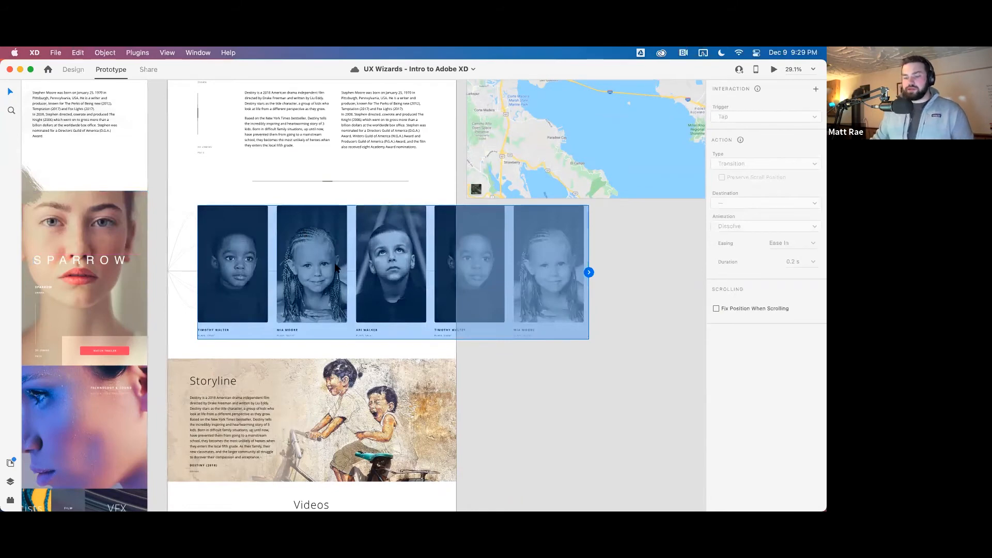
{"action": "left_click", "coordinate": [72, 70]}
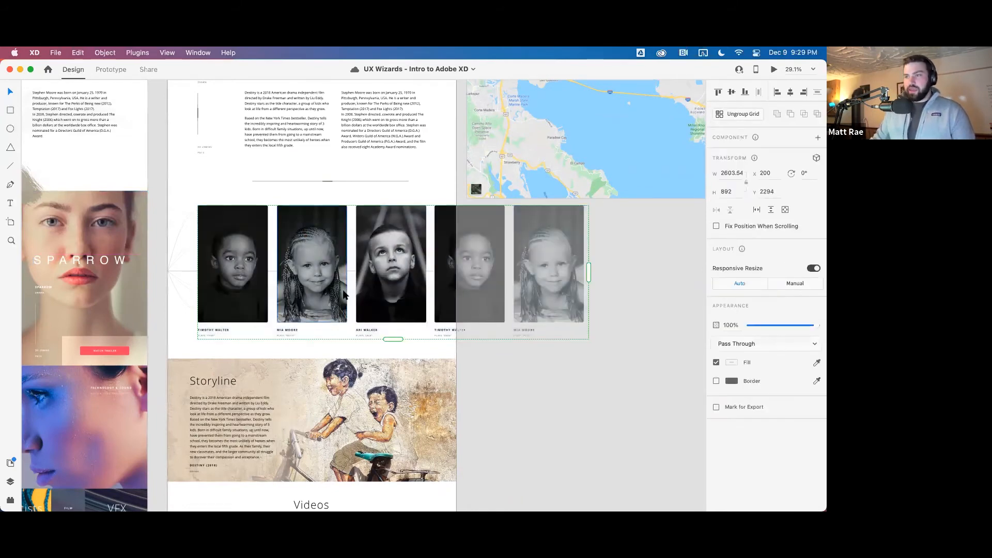
{"action": "scroll", "coordinate": [345, 295], "scroll_direction": "down", "scroll_amount": 3}
{"action": "scroll", "coordinate": [351, 329], "scroll_direction": "up", "scroll_amount": 3}
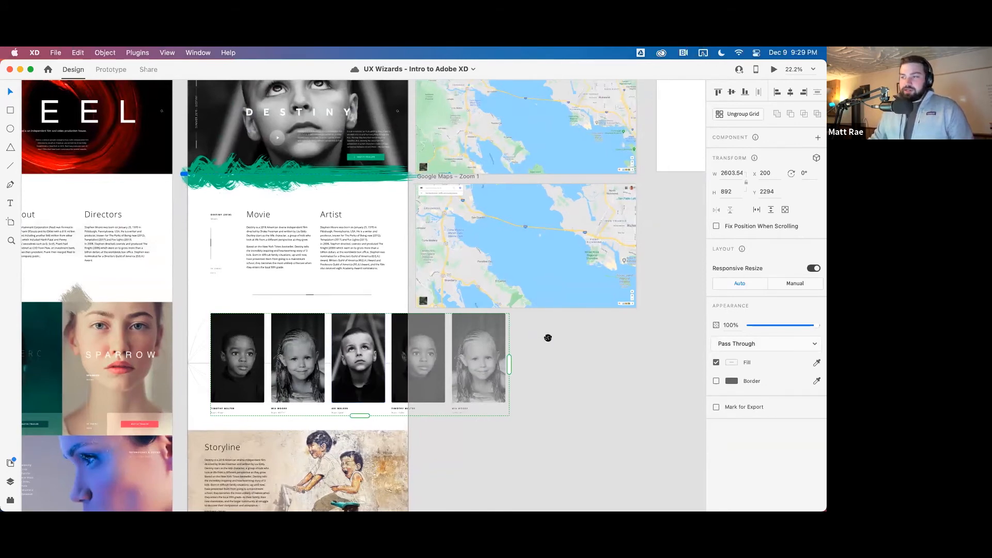
{"action": "scroll", "coordinate": [547, 339], "scroll_direction": "right", "scroll_amount": 5}
{"action": "left_click_drag", "start_coordinate": [437, 372], "coordinate": [656, 372]}
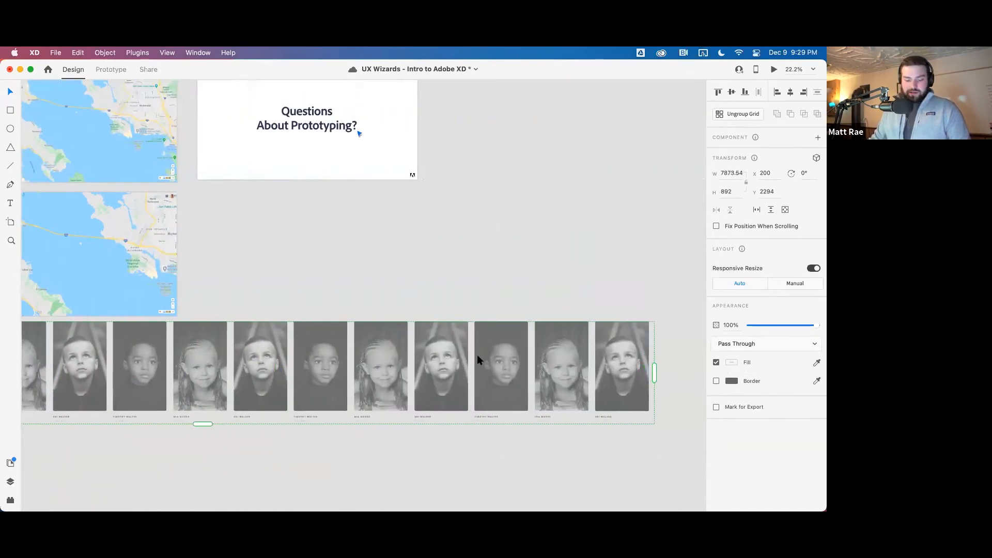
Make the Destiny cast grid a horizontal scroll group and extend its viewport to the artboard's left edge at X 0
{"action": "scroll", "coordinate": [451, 348], "scroll_direction": "left", "scroll_amount": 8}
{"action": "scroll", "coordinate": [451, 348], "scroll_direction": "left", "scroll_amount": 5}
{"action": "scroll", "coordinate": [452, 348], "scroll_direction": "down", "scroll_amount": 2}
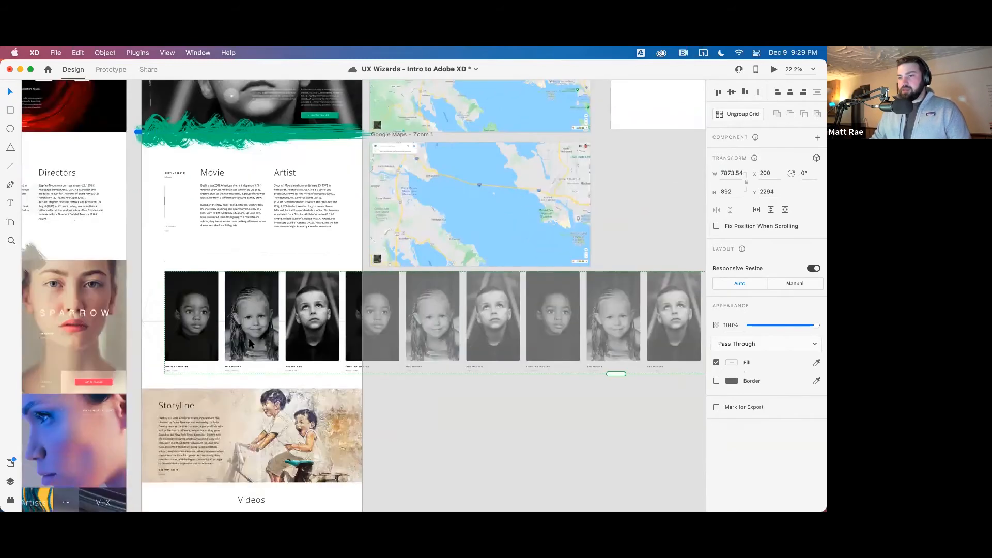
{"action": "left_click", "coordinate": [758, 210]}
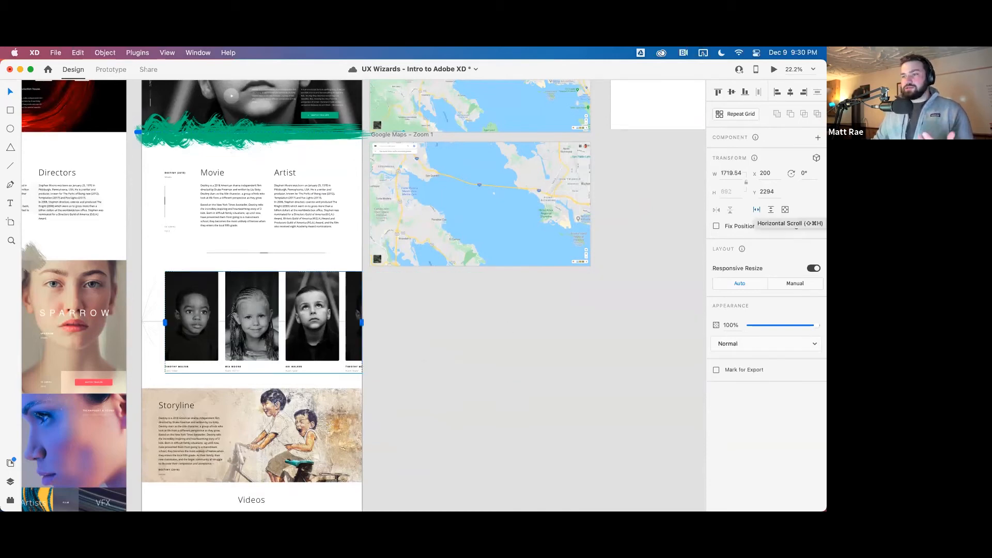
{"action": "scroll", "coordinate": [240, 308], "scroll_direction": "up", "scroll_amount": 5}
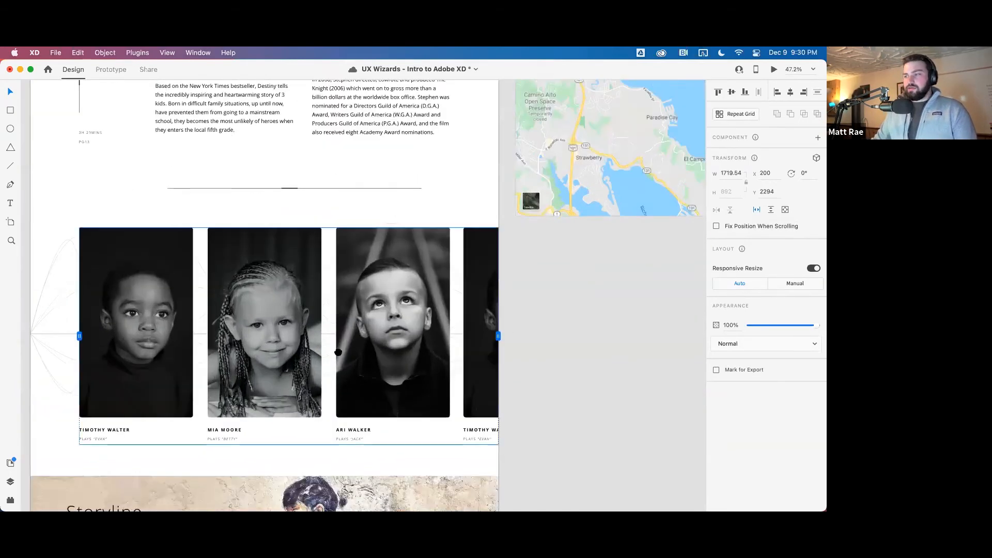
{"action": "scroll", "coordinate": [342, 343], "scroll_direction": "left", "scroll_amount": 2}
{"action": "scroll", "coordinate": [342, 343], "scroll_direction": "down", "scroll_amount": 1}
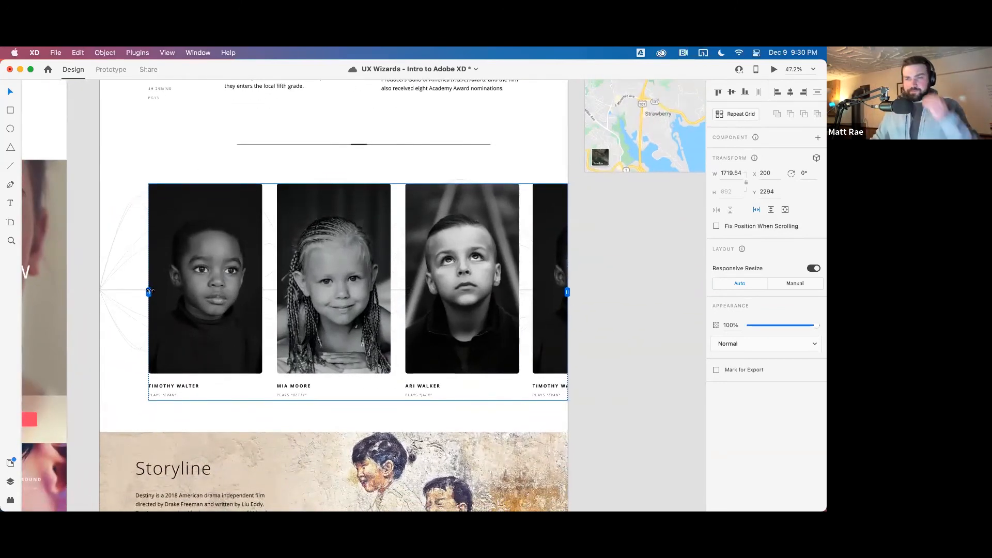
{"action": "left_click_drag", "start_coordinate": [148, 292], "coordinate": [100, 292]}
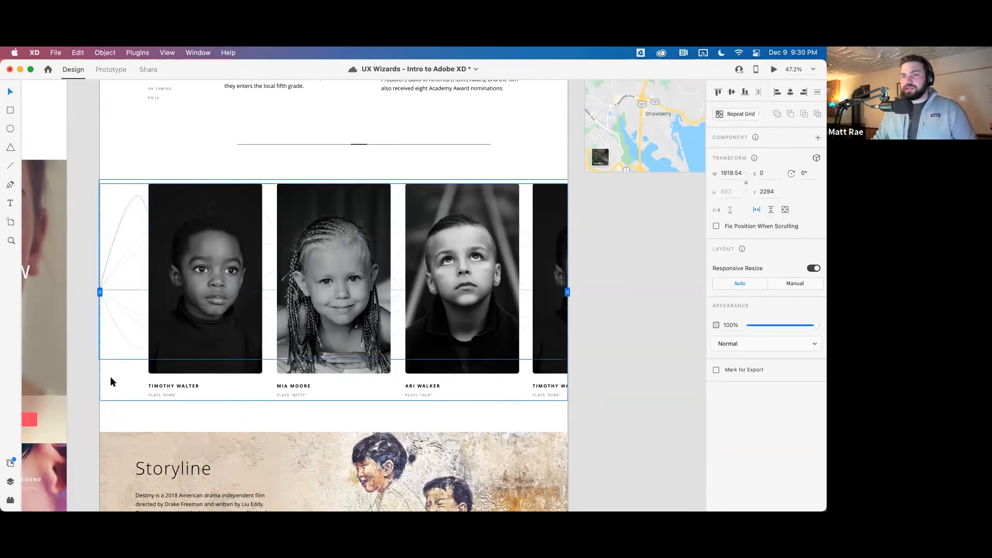
Preview the Destiny artboard and go down the page to the horizontally scrolling cast photo row
{"action": "left_click", "coordinate": [774, 69]}
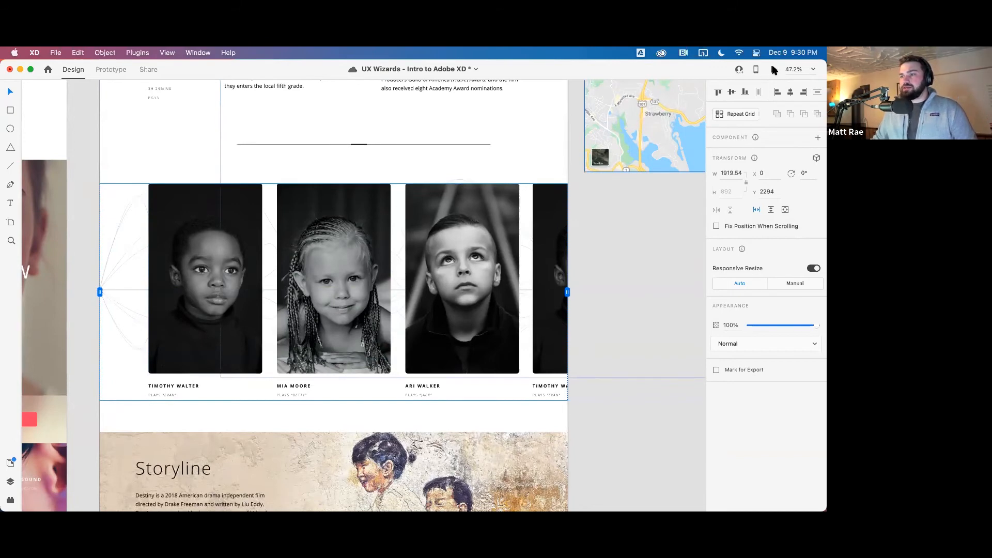
{"action": "scroll", "coordinate": [182, 311], "scroll_direction": "down", "scroll_amount": 5}
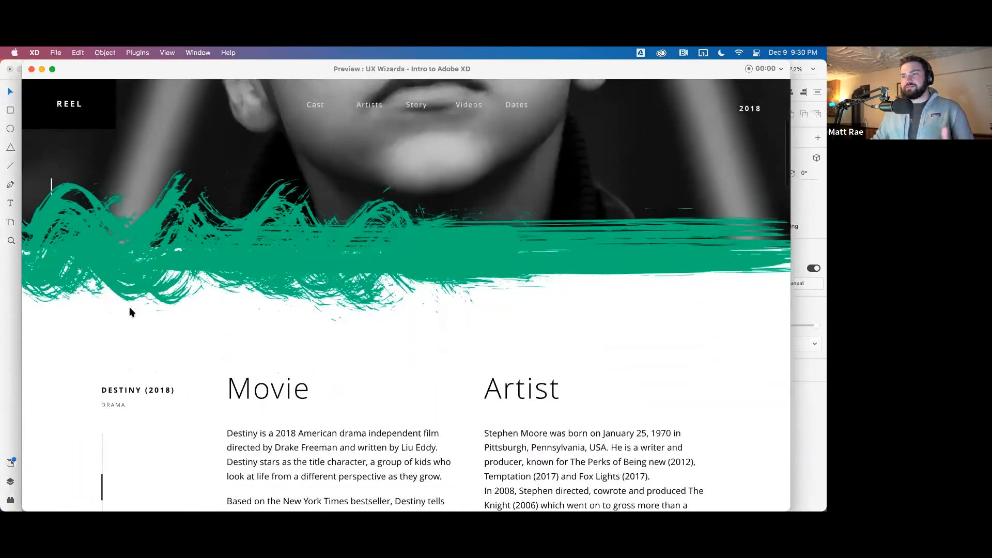
{"action": "scroll", "coordinate": [118, 320], "scroll_direction": "down", "scroll_amount": 5}
{"action": "scroll", "coordinate": [162, 338], "scroll_direction": "down", "scroll_amount": 8}
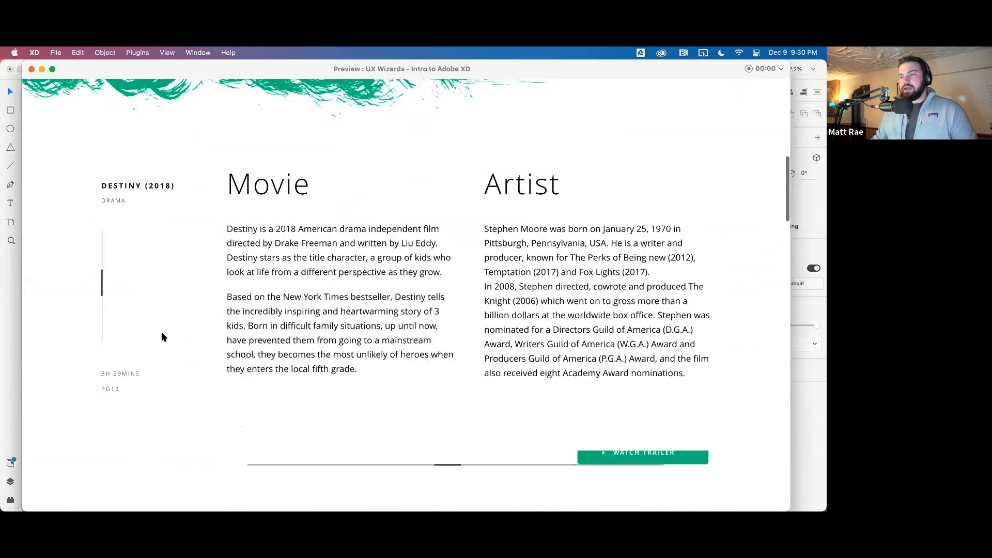
{"action": "scroll", "coordinate": [165, 345], "scroll_direction": "down", "scroll_amount": 4}
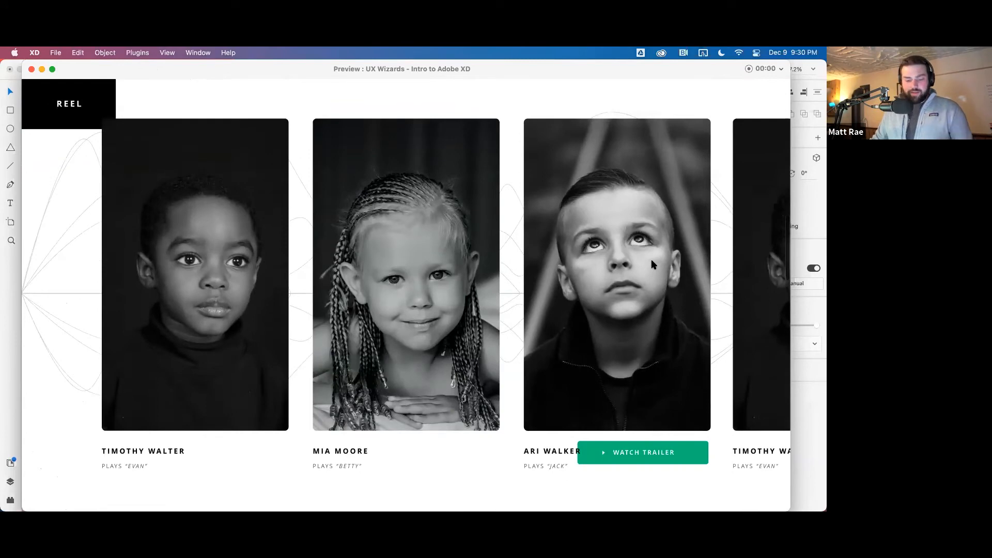
Test the sideways scrolling of the cast portraits in the Destiny preview, continue down to the Storyline section, and close the preview
{"action": "scroll", "coordinate": [605, 279], "scroll_direction": "right", "scroll_amount": 2}
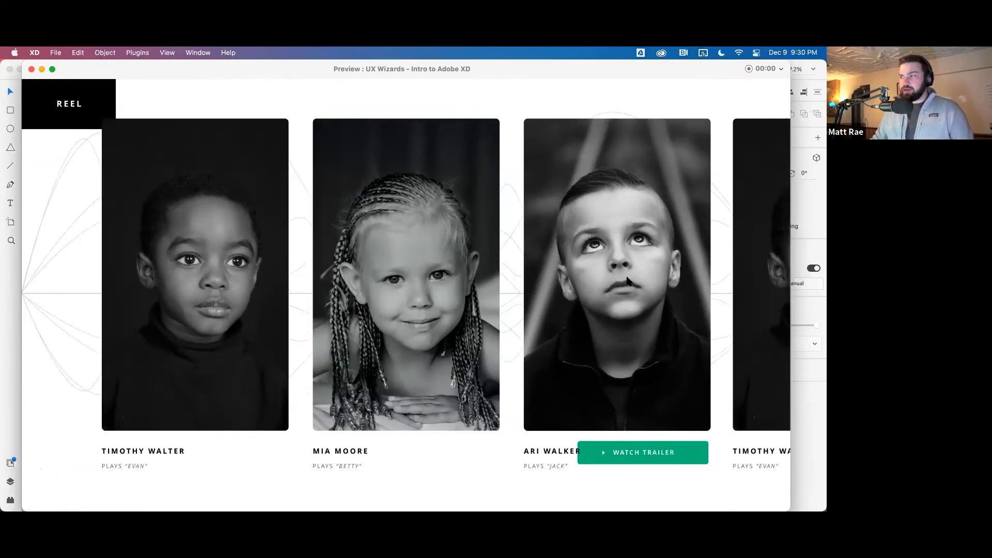
{"action": "left_click_drag", "start_coordinate": [628, 281], "coordinate": [289, 285]}
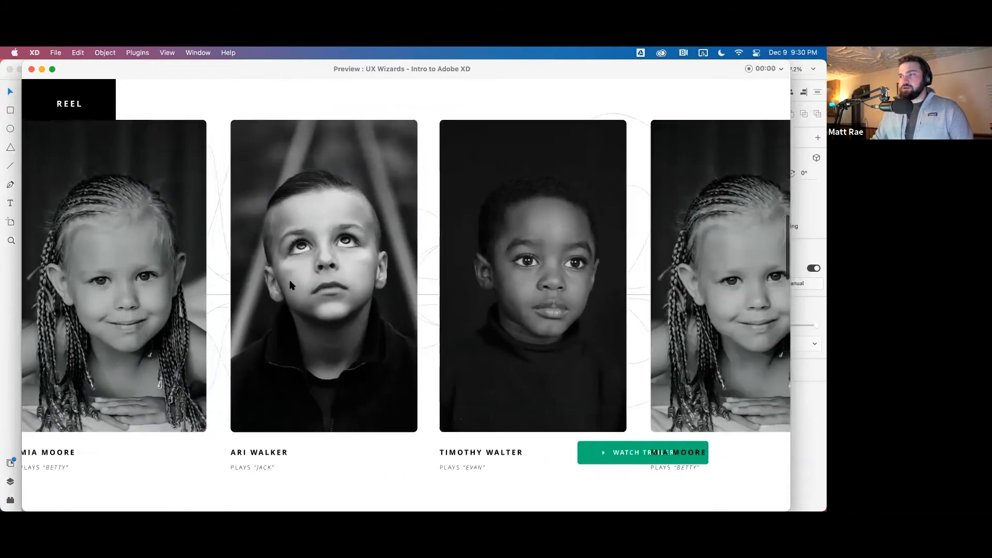
{"action": "scroll", "coordinate": [290, 285], "scroll_direction": "right", "scroll_amount": 10}
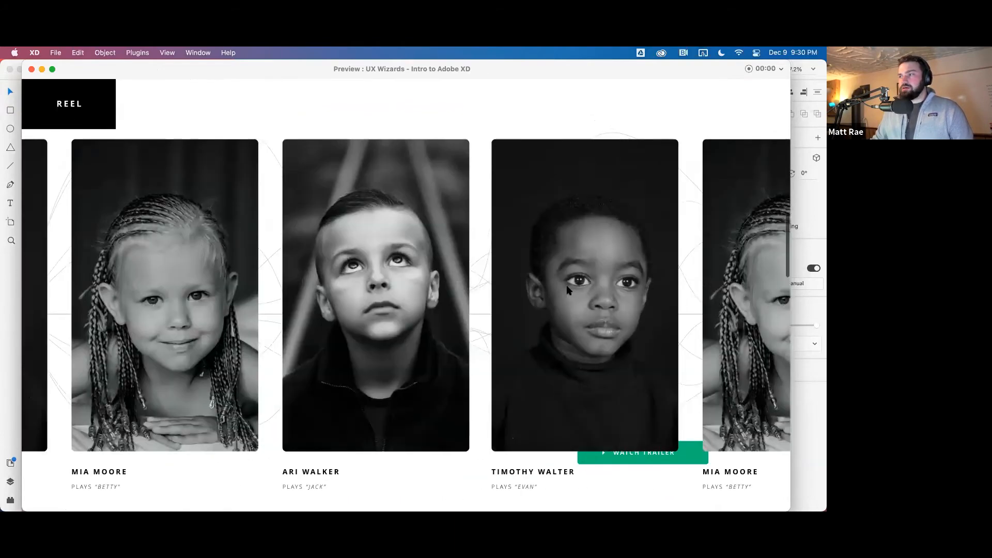
{"action": "scroll", "coordinate": [567, 290], "scroll_direction": "down", "scroll_amount": 5}
{"action": "scroll", "coordinate": [566, 288], "scroll_direction": "up", "scroll_amount": 3}
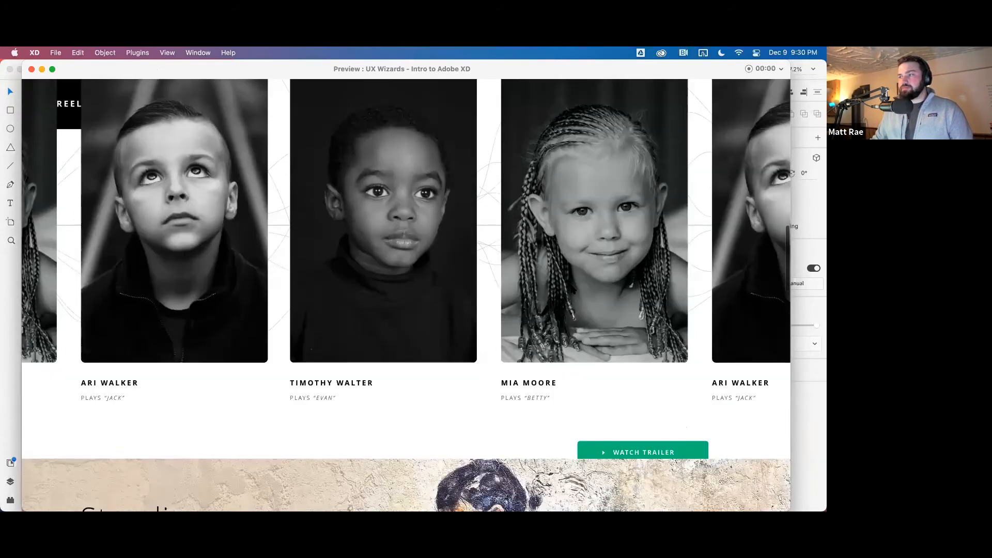
{"action": "scroll", "coordinate": [572, 289], "scroll_direction": "right", "scroll_amount": 5}
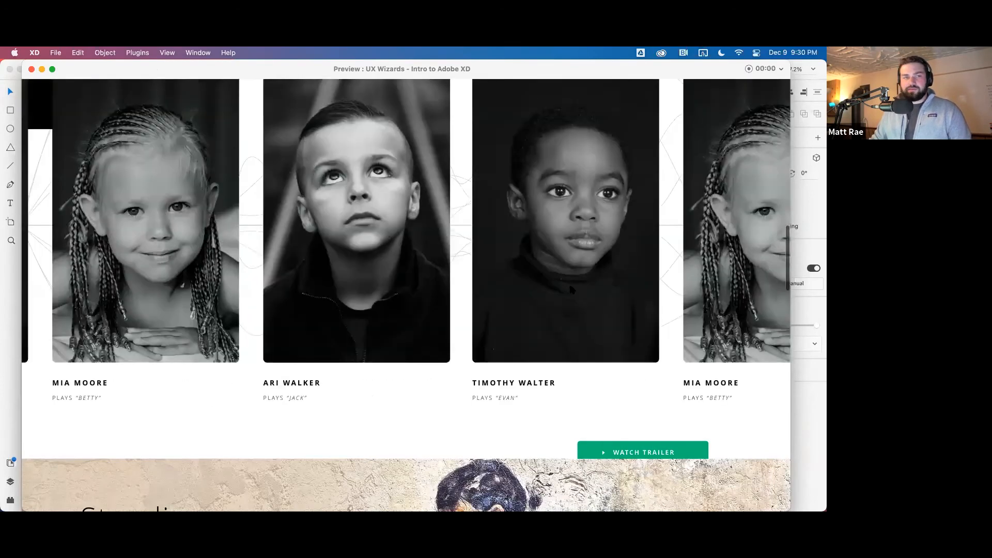
{"action": "scroll", "coordinate": [571, 289], "scroll_direction": "right", "scroll_amount": 3}
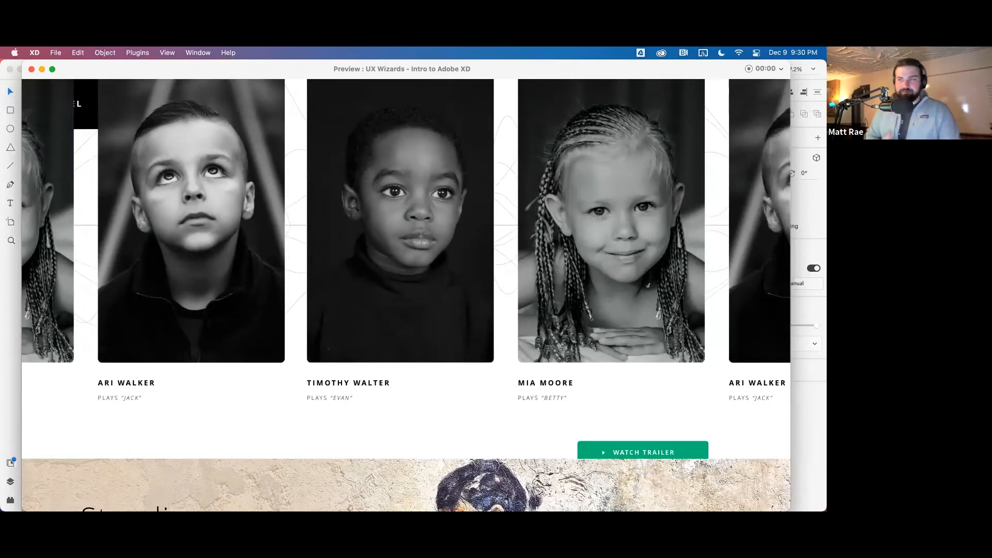
{"action": "scroll", "coordinate": [690, 334], "scroll_direction": "right", "scroll_amount": 2}
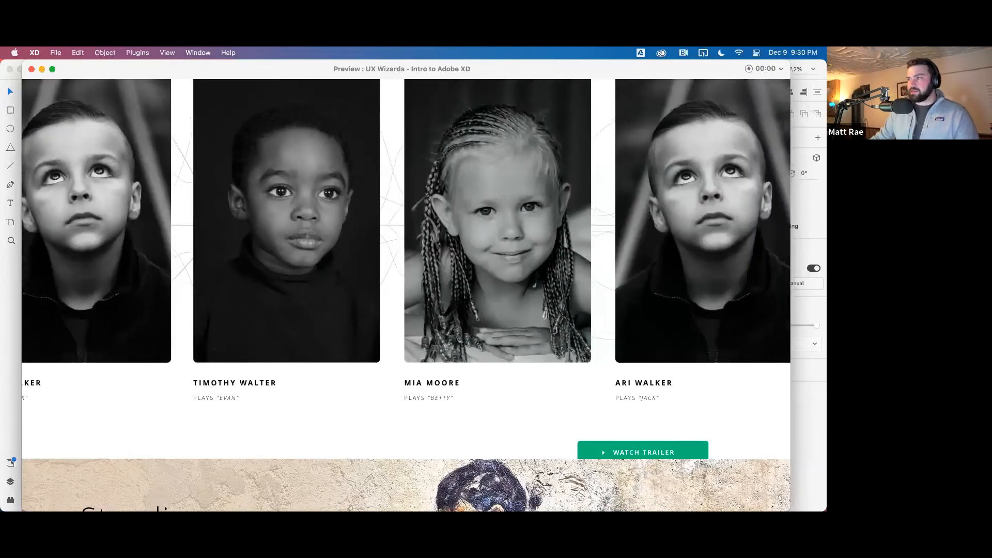
{"action": "scroll", "coordinate": [691, 335], "scroll_direction": "down", "scroll_amount": 1}
{"action": "scroll", "coordinate": [465, 255], "scroll_direction": "down", "scroll_amount": 5}
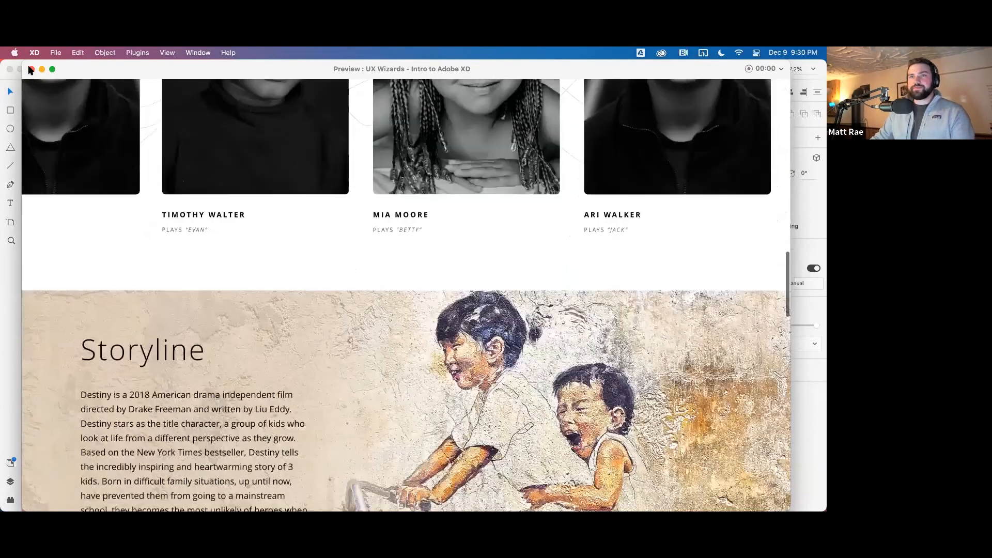
{"action": "key", "text": "super+w"}
Open the Dates section's scroll group and examine the full length of the repeat grid of screening dates inside it
{"action": "scroll", "coordinate": [463, 307], "scroll_direction": "down", "scroll_amount": 15}
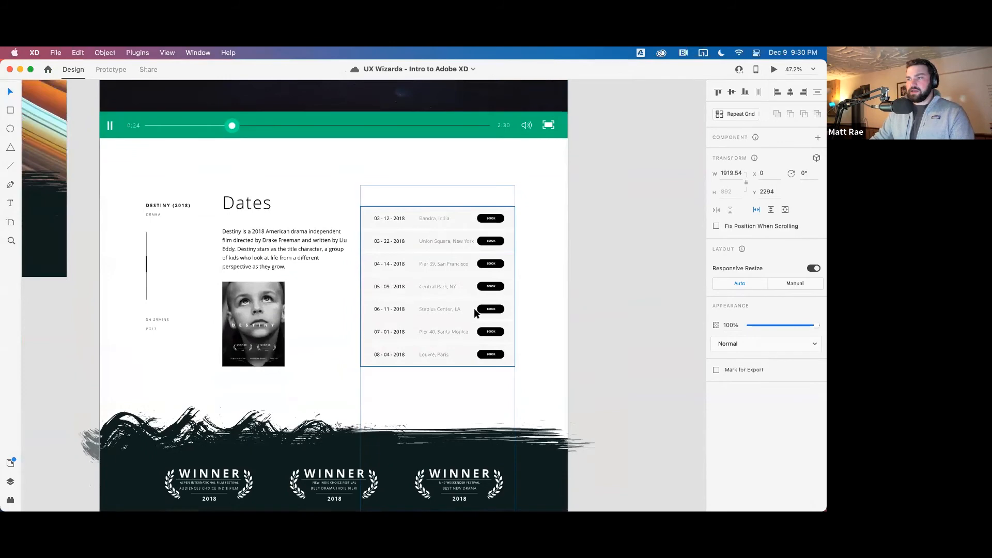
{"action": "left_click", "coordinate": [475, 310]}
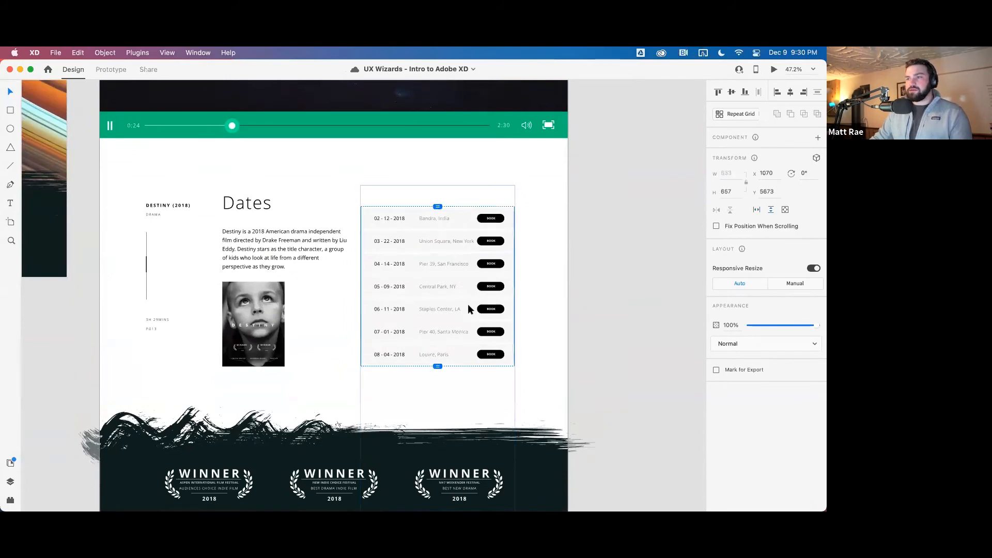
{"action": "double_click", "coordinate": [441, 292]}
{"action": "scroll", "coordinate": [520, 313], "scroll_direction": "down", "scroll_amount": 3}
{"action": "scroll", "coordinate": [520, 316], "scroll_direction": "down", "scroll_amount": 5}
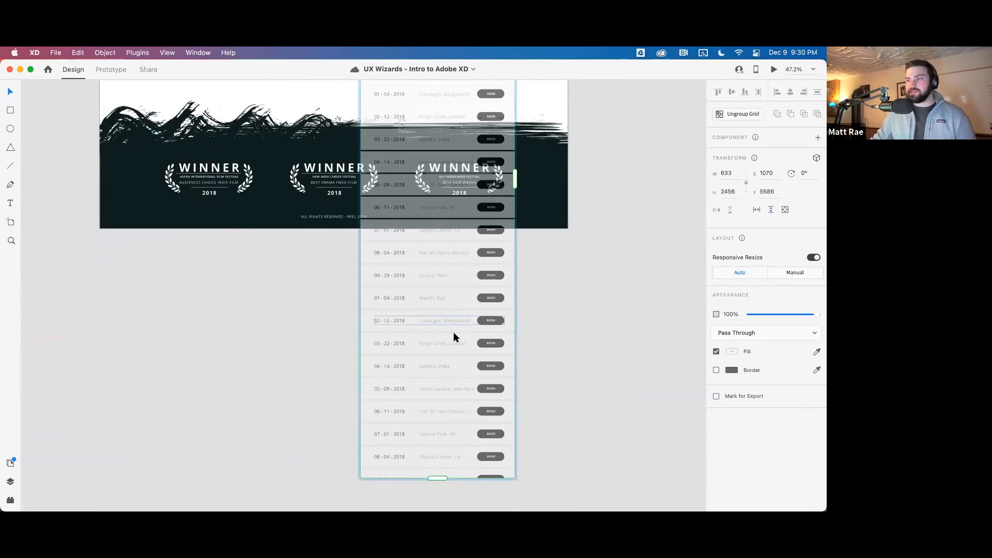
{"action": "scroll", "coordinate": [454, 333], "scroll_direction": "up", "scroll_amount": 6}
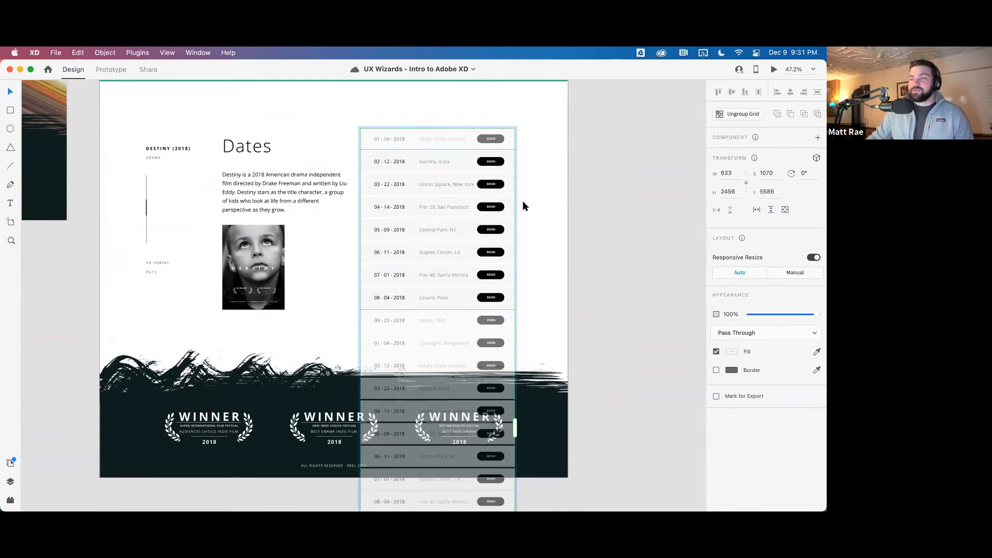
Preview the Destiny page and go to its Dates section
{"action": "left_click", "coordinate": [775, 70]}
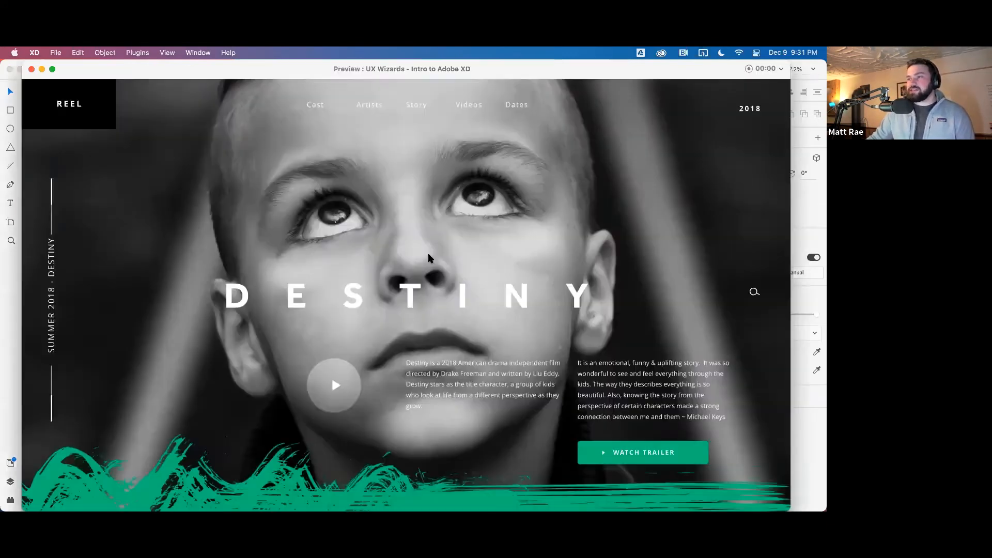
{"action": "scroll", "coordinate": [159, 332], "scroll_direction": "down", "scroll_amount": 10}
{"action": "scroll", "coordinate": [158, 335], "scroll_direction": "down", "scroll_amount": 5}
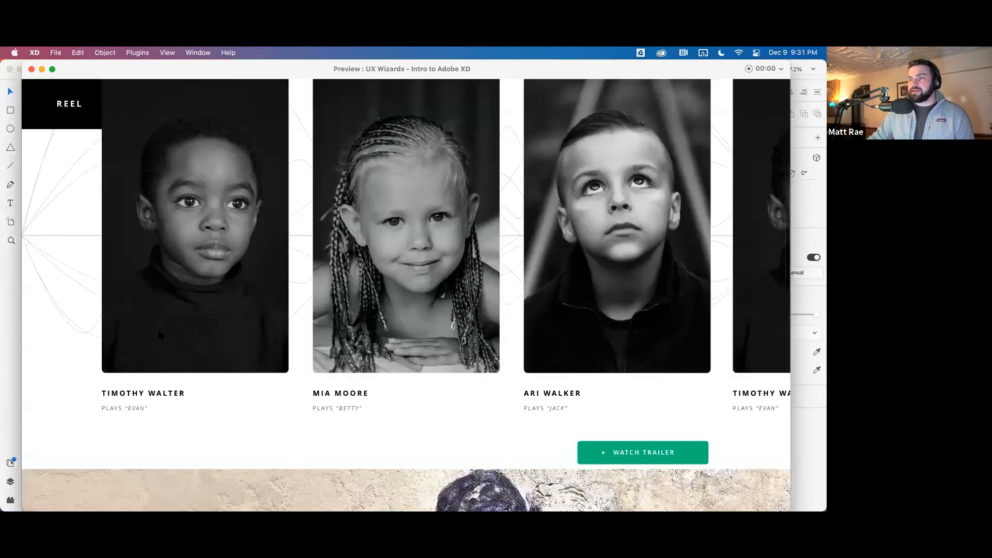
{"action": "scroll", "coordinate": [160, 330], "scroll_direction": "down", "scroll_amount": 10}
{"action": "left_click", "coordinate": [161, 329]}
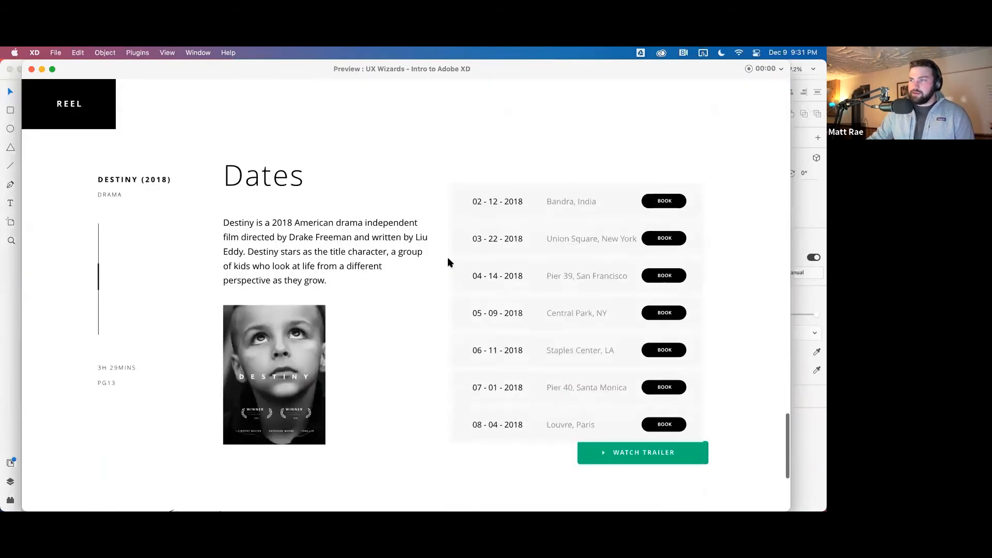
Test the vertical scrolling of the screening dates list up and down in the preview, and close the preview
{"action": "scroll", "coordinate": [571, 287], "scroll_direction": "down", "scroll_amount": 4}
{"action": "scroll", "coordinate": [571, 287], "scroll_direction": "down", "scroll_amount": 4}
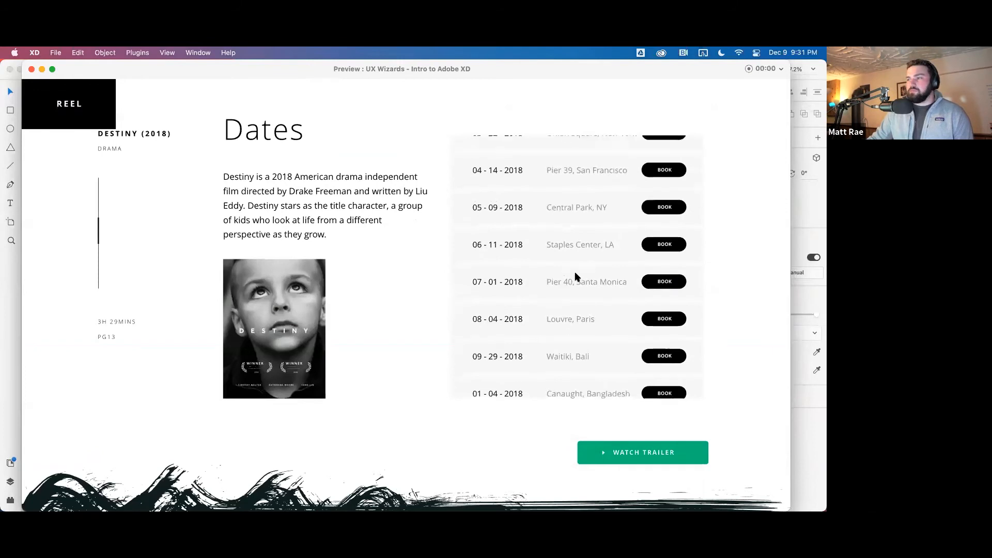
{"action": "scroll", "coordinate": [575, 279], "scroll_direction": "up", "scroll_amount": 5}
{"action": "scroll", "coordinate": [575, 277], "scroll_direction": "down", "scroll_amount": 5}
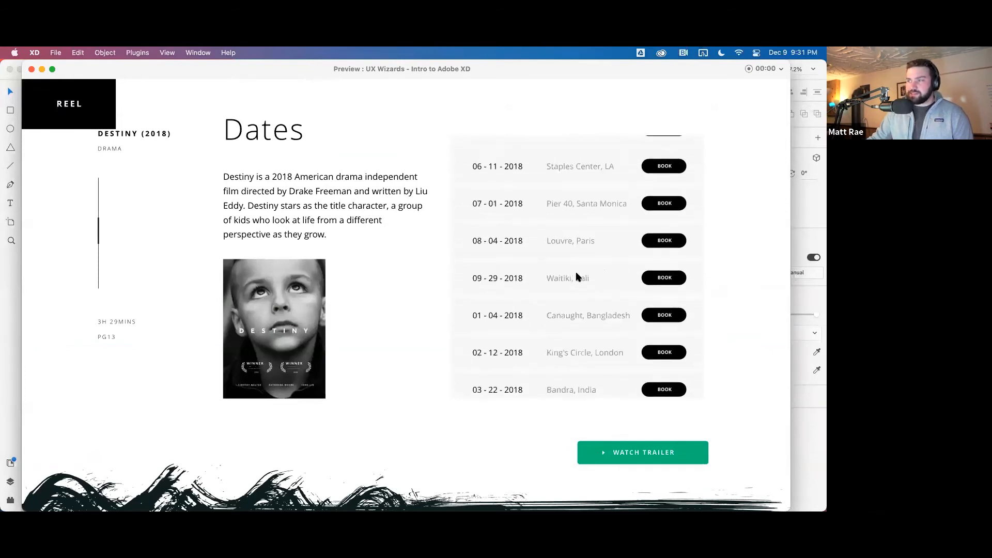
{"action": "scroll", "coordinate": [576, 278], "scroll_direction": "up", "scroll_amount": 3}
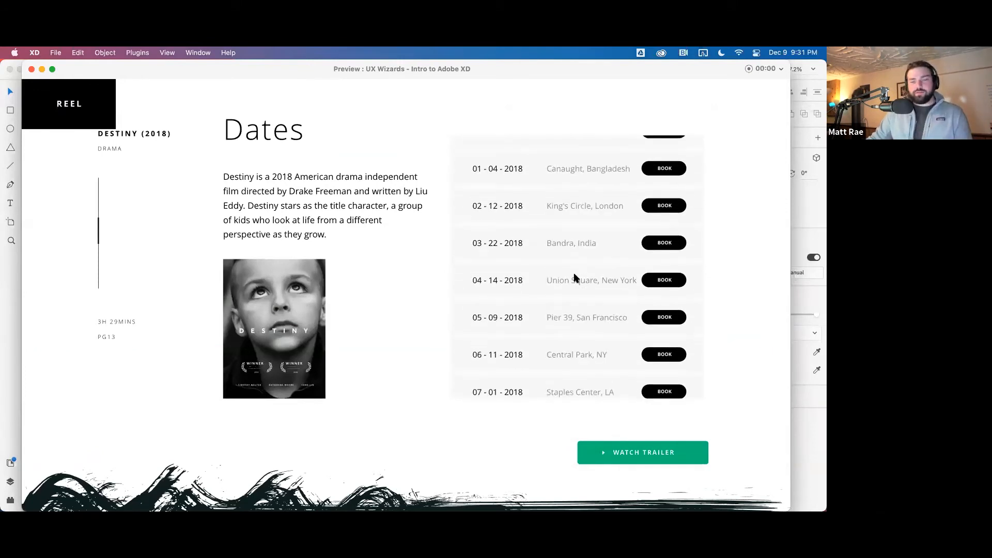
{"action": "scroll", "coordinate": [572, 263], "scroll_direction": "down", "scroll_amount": 2}
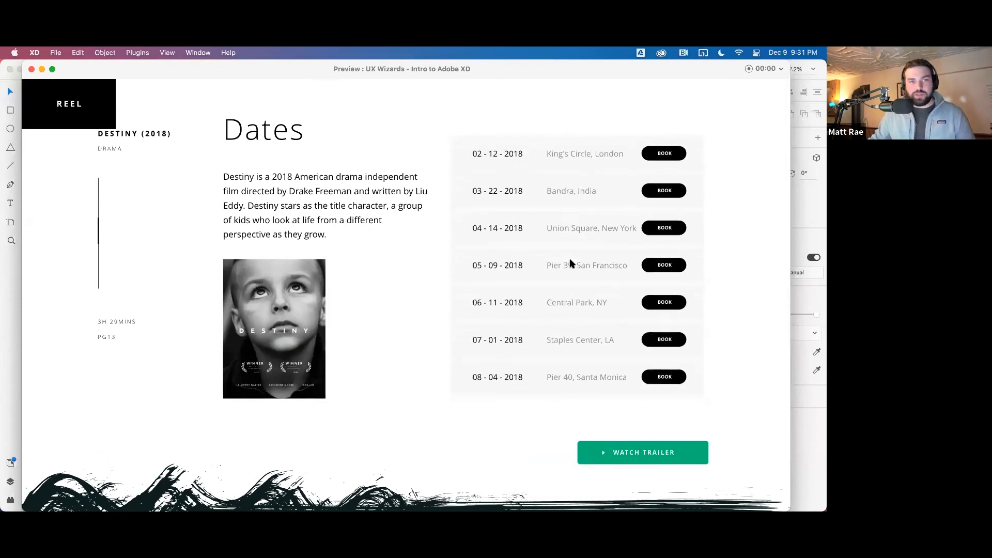
{"action": "scroll", "coordinate": [565, 266], "scroll_direction": "down", "scroll_amount": 3}
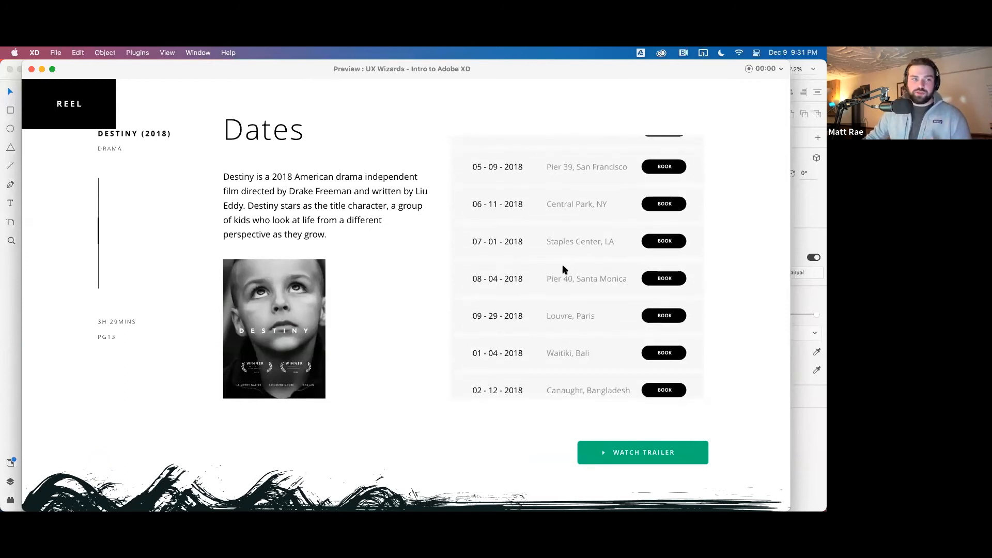
{"action": "scroll", "coordinate": [565, 269], "scroll_direction": "down", "scroll_amount": 8}
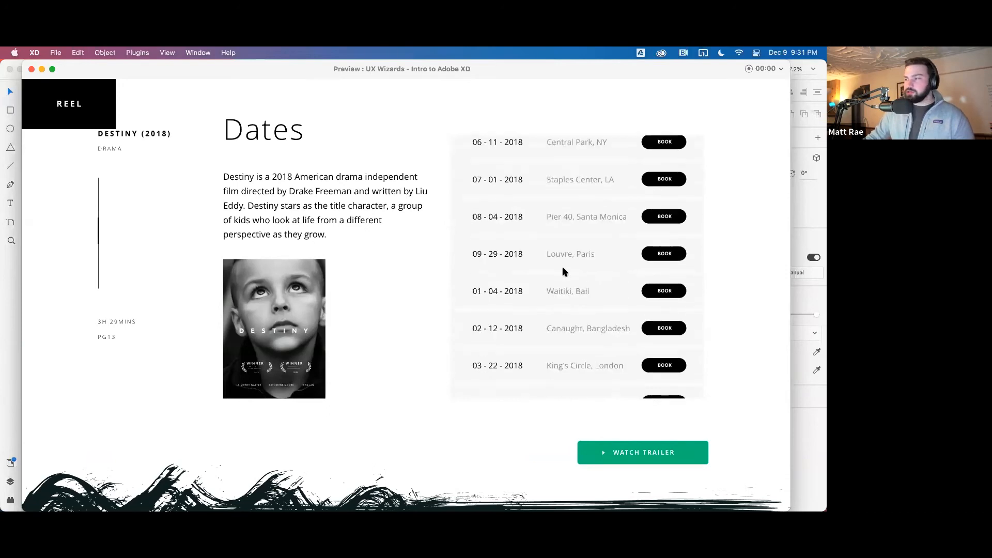
{"action": "left_click", "coordinate": [31, 69]}
Select the Google Maps artboard and preview it
{"action": "scroll", "coordinate": [441, 291], "scroll_direction": "down", "scroll_amount": 5}
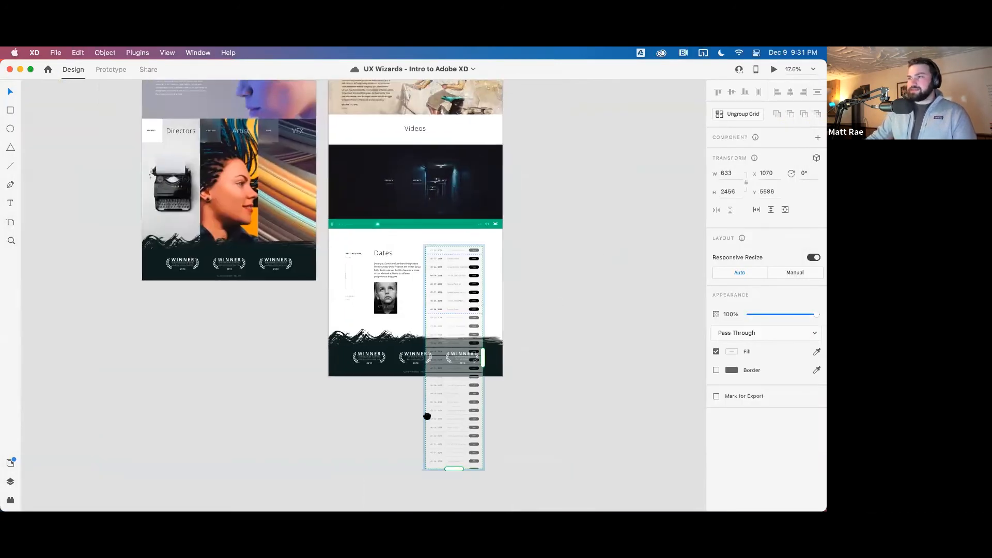
{"action": "scroll", "coordinate": [427, 416], "scroll_direction": "up", "scroll_amount": 10}
{"action": "scroll", "coordinate": [426, 416], "scroll_direction": "right", "scroll_amount": 4}
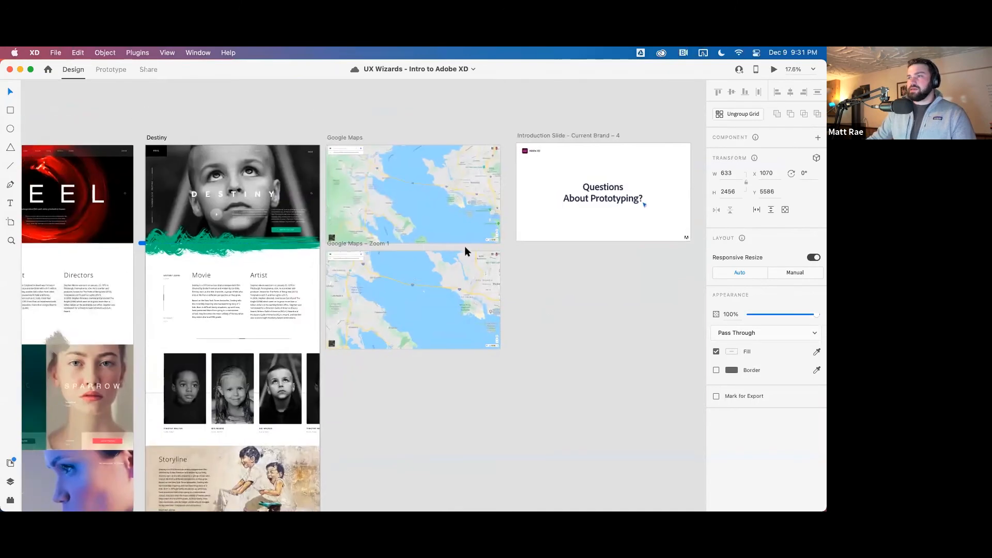
{"action": "scroll", "coordinate": [464, 246], "scroll_direction": "up", "scroll_amount": 2}
{"action": "scroll", "coordinate": [464, 246], "scroll_direction": "left", "scroll_amount": 1}
{"action": "left_click", "coordinate": [360, 158]}
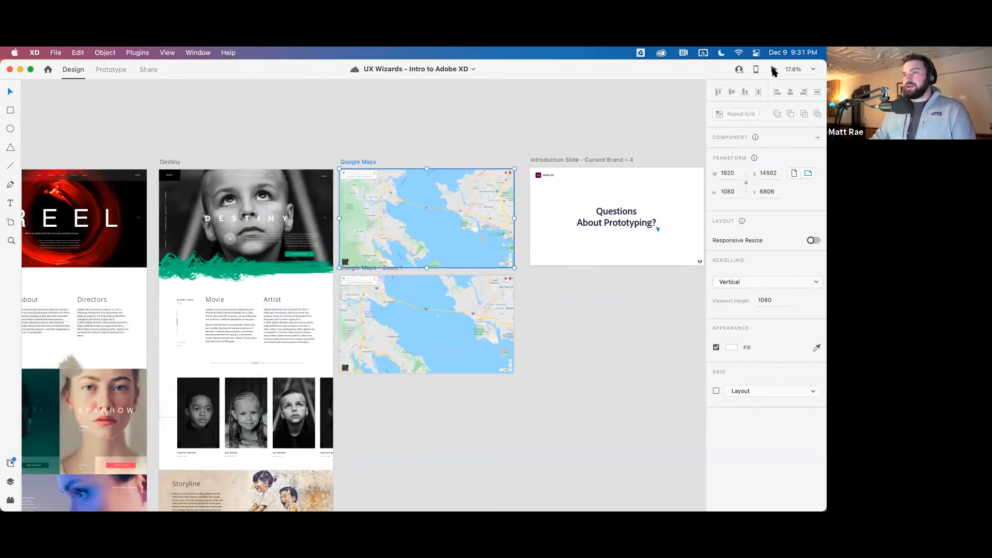
{"action": "key", "text": "super+Return"}
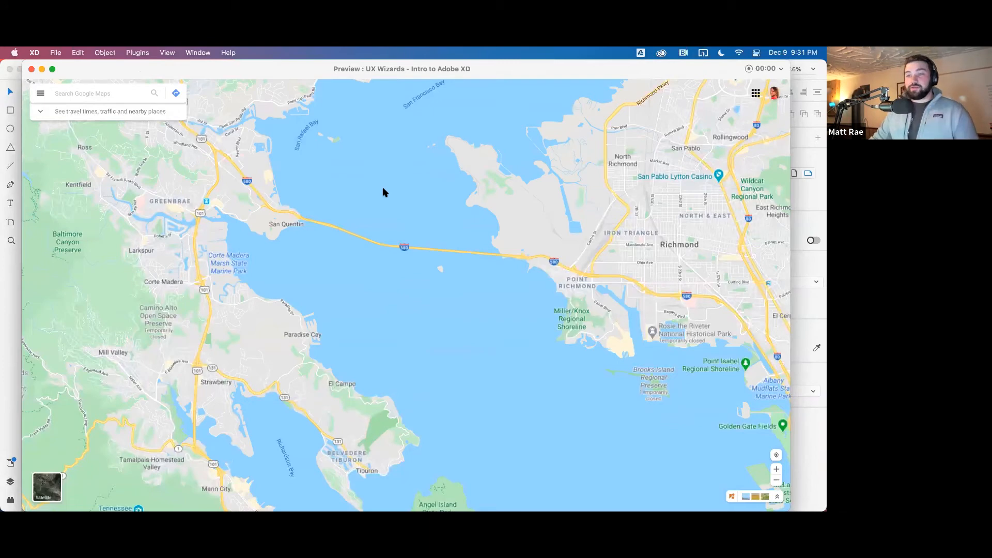
Pan the map horizontally and vertically in the preview to test its scrolling in all directions, and close the preview
{"action": "scroll", "coordinate": [449, 274], "scroll_direction": "right", "scroll_amount": 2}
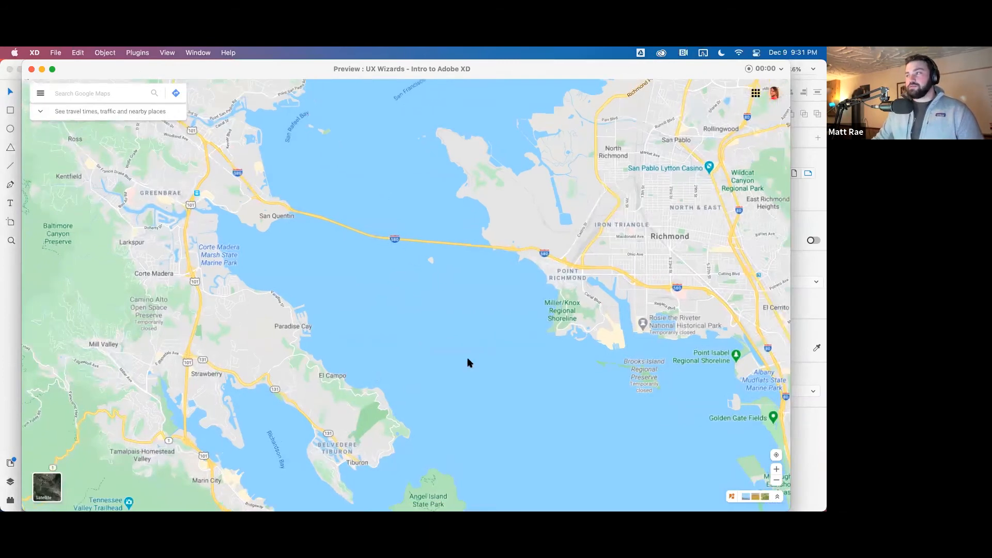
{"action": "scroll", "coordinate": [467, 361], "scroll_direction": "right", "scroll_amount": 6}
{"action": "scroll", "coordinate": [333, 279], "scroll_direction": "left", "scroll_amount": 5}
{"action": "scroll", "coordinate": [533, 290], "scroll_direction": "down", "scroll_amount": 1}
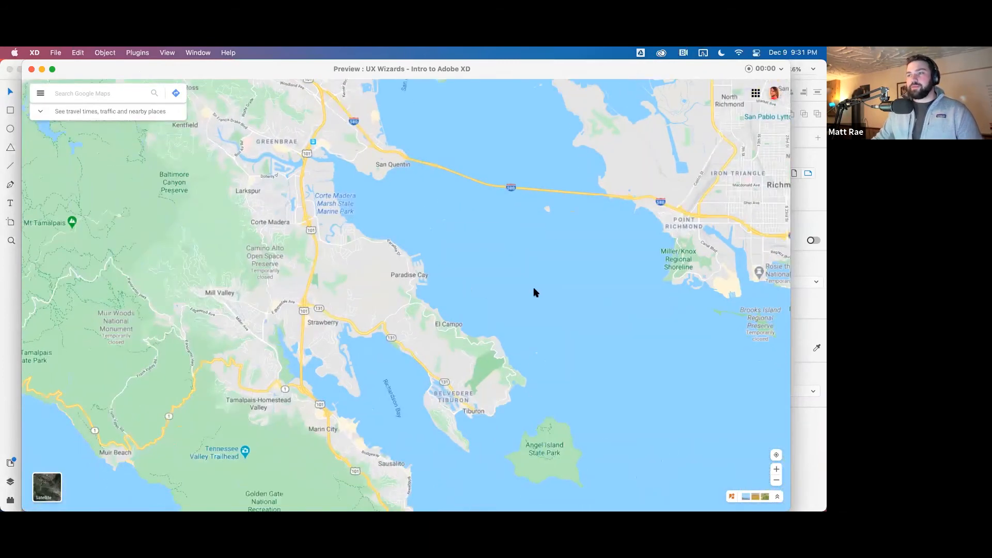
{"action": "scroll", "coordinate": [274, 279], "scroll_direction": "right", "scroll_amount": 6}
{"action": "scroll", "coordinate": [283, 185], "scroll_direction": "up", "scroll_amount": 4}
{"action": "scroll", "coordinate": [283, 185], "scroll_direction": "left", "scroll_amount": 10}
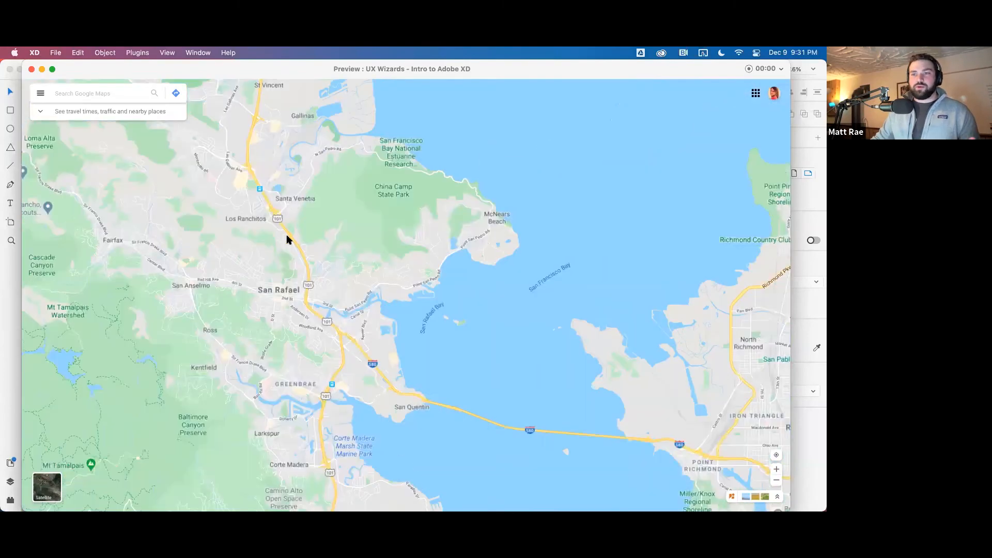
{"action": "scroll", "coordinate": [288, 281], "scroll_direction": "down", "scroll_amount": 5}
{"action": "scroll", "coordinate": [247, 195], "scroll_direction": "down", "scroll_amount": 8}
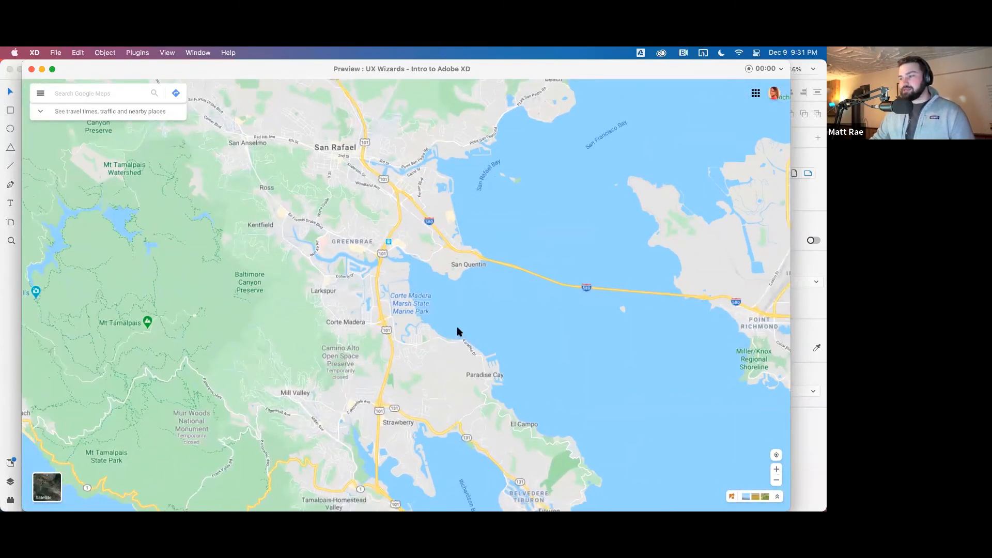
{"action": "scroll", "coordinate": [459, 332], "scroll_direction": "right", "scroll_amount": 3}
{"action": "scroll", "coordinate": [775, 470], "scroll_direction": "right", "scroll_amount": 4}
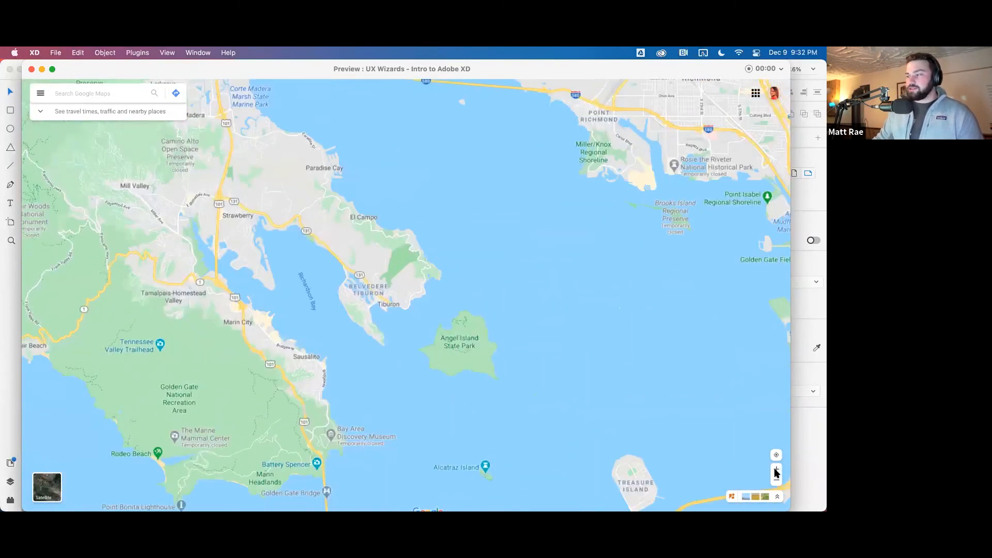
{"action": "key", "text": "super+w"}
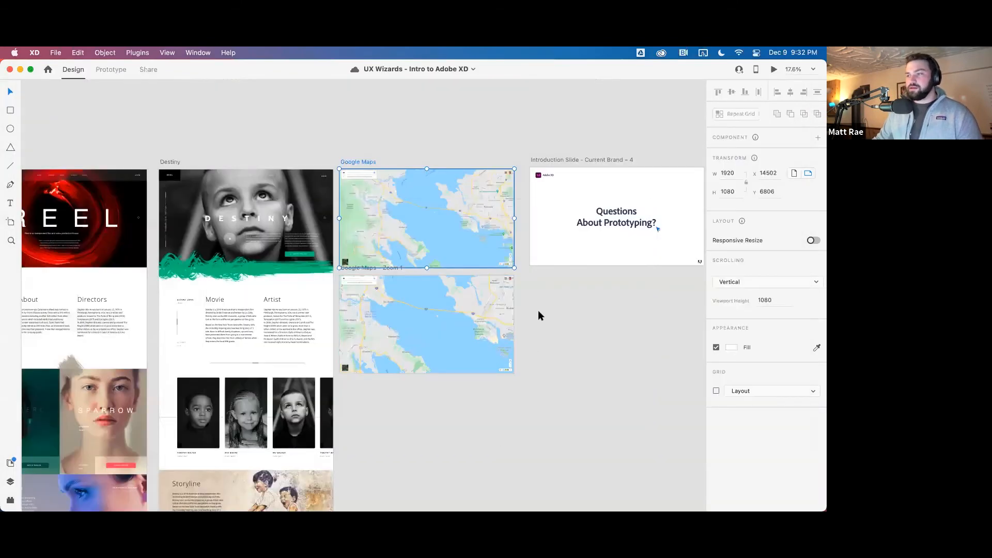
Link the plus button of the Google Maps artboard's zoom control to Google Maps – Zoom 1 with a Tap trigger and Auto-Animate
{"action": "scroll", "coordinate": [463, 314], "scroll_direction": "up", "scroll_amount": 5}
{"action": "scroll", "coordinate": [463, 310], "scroll_direction": "up", "scroll_amount": 4}
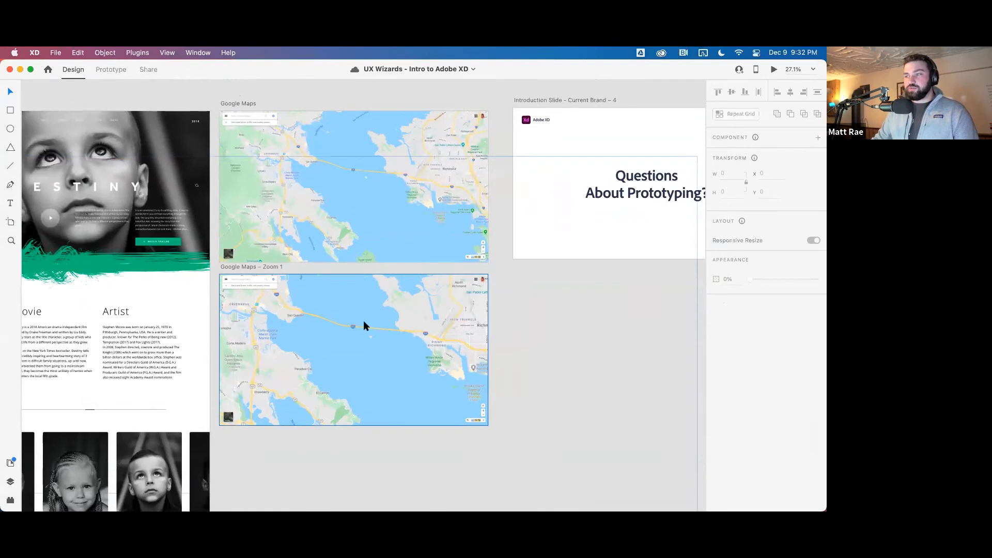
{"action": "left_click", "coordinate": [237, 101]}
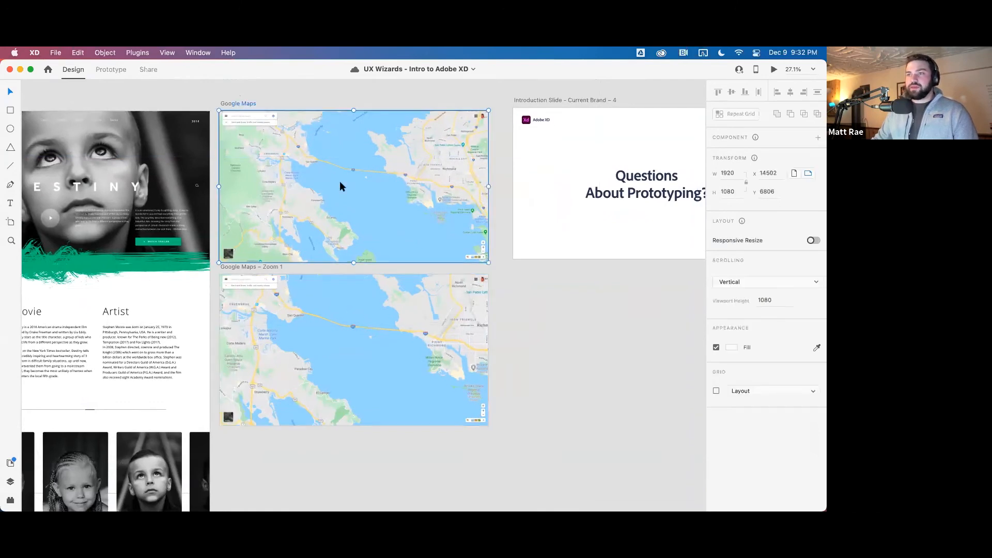
{"action": "left_click", "coordinate": [482, 246]}
{"action": "scroll", "coordinate": [482, 246], "scroll_direction": "up", "scroll_amount": 6}
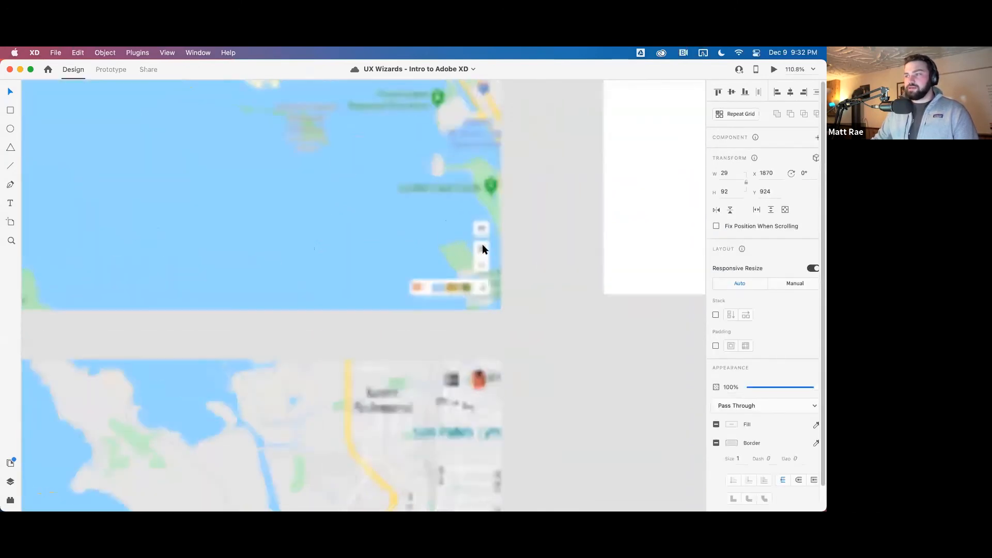
{"action": "double_click", "coordinate": [483, 248]}
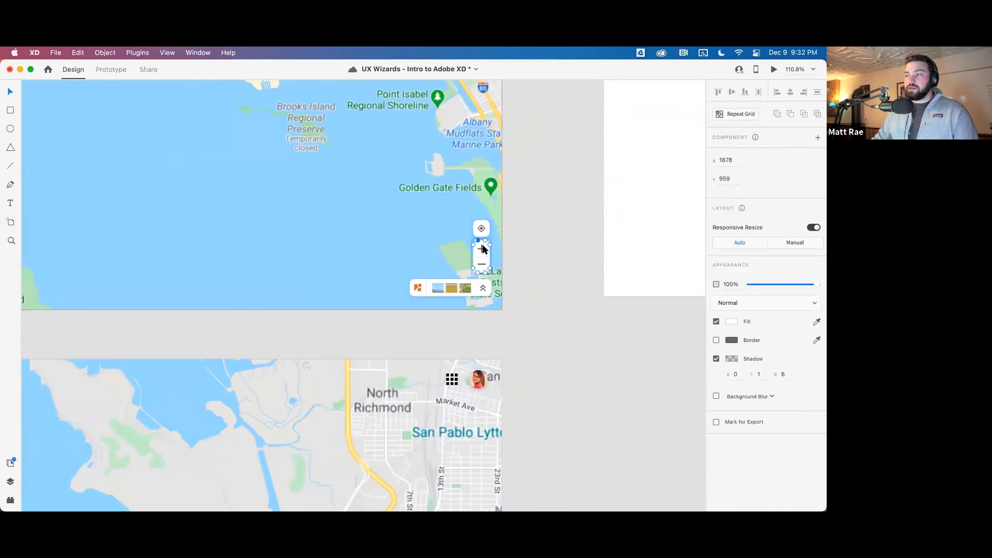
{"action": "double_click", "coordinate": [482, 248]}
{"action": "left_click", "coordinate": [110, 72]}
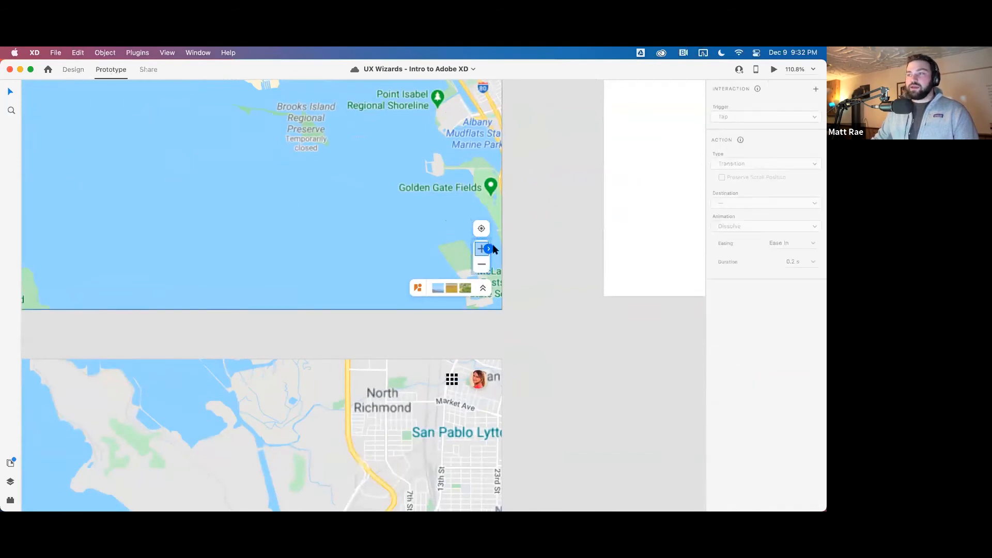
{"action": "left_click_drag", "start_coordinate": [488, 248], "coordinate": [450, 382]}
{"action": "left_click", "coordinate": [718, 168]}
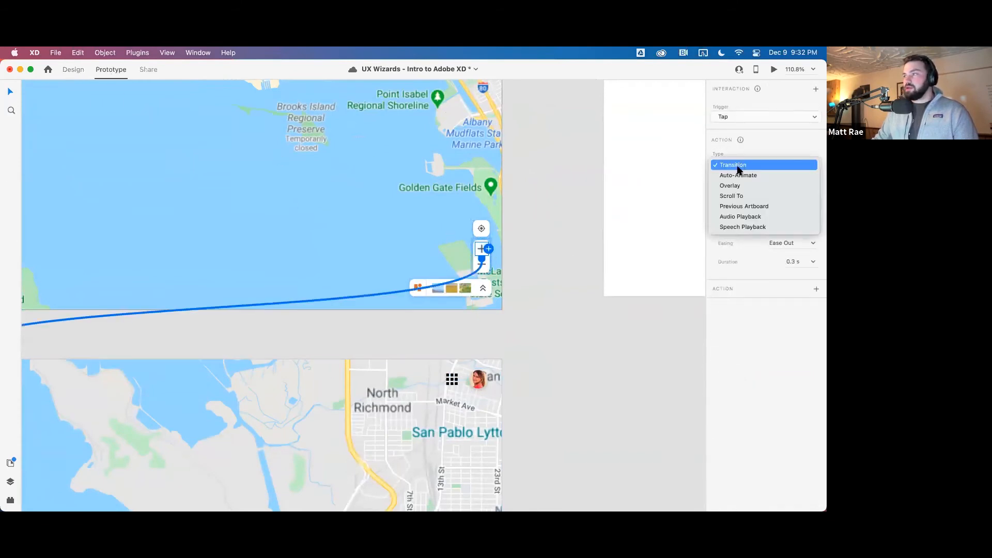
{"action": "left_click", "coordinate": [737, 177]}
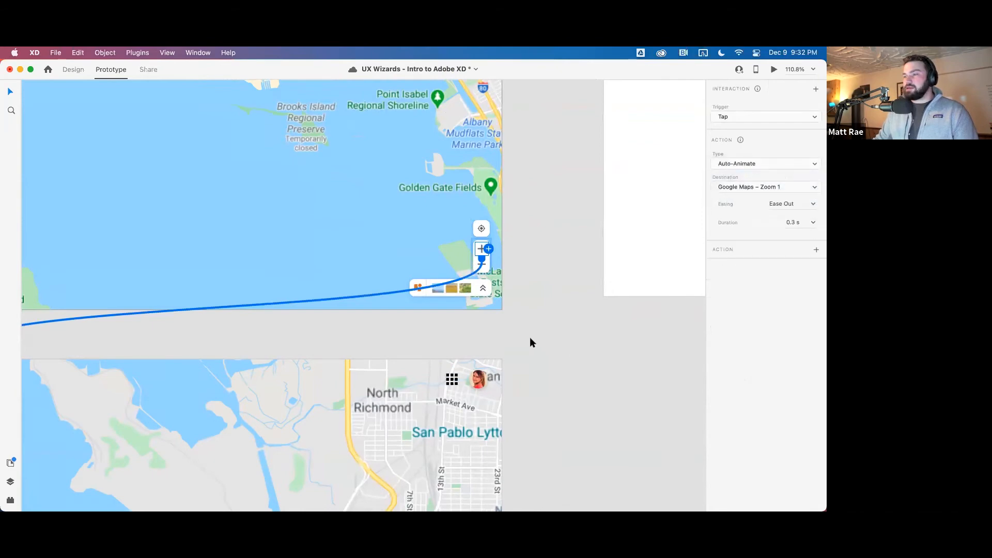
Link the zoom control on the Google Maps – Zoom 1 artboard back to the Google Maps artboard
{"action": "scroll", "coordinate": [524, 351], "scroll_direction": "down", "scroll_amount": 15}
{"action": "left_click", "coordinate": [482, 466]}
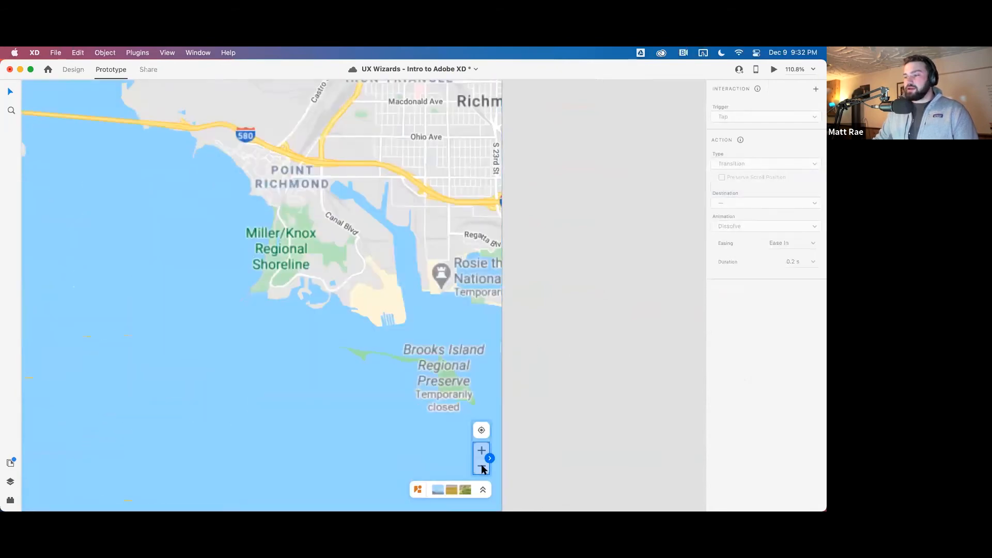
{"action": "left_click_drag", "start_coordinate": [485, 465], "coordinate": [494, 102]}
{"action": "scroll", "coordinate": [538, 193], "scroll_direction": "up", "scroll_amount": 5}
Preview the map prototype, test switching between its zoom levels with the zoom control, and close the preview
{"action": "key", "text": "super+Return"}
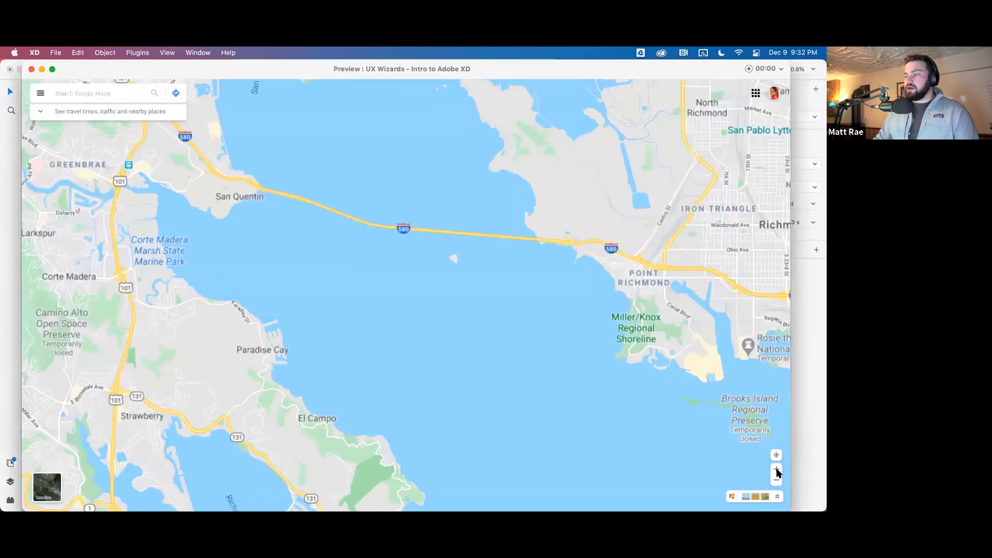
{"action": "left_click", "coordinate": [777, 472]}
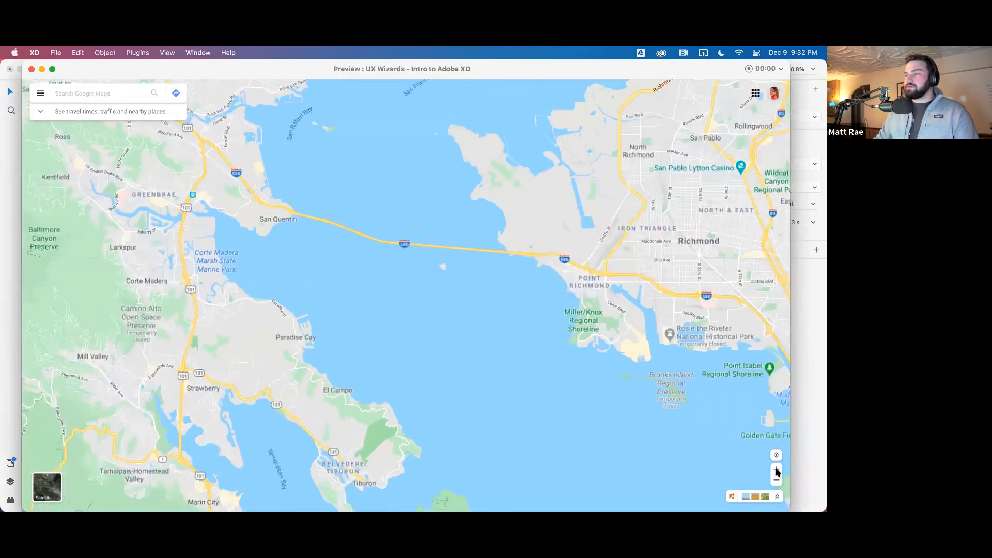
{"action": "left_click", "coordinate": [777, 471]}
{"action": "left_click", "coordinate": [778, 471]}
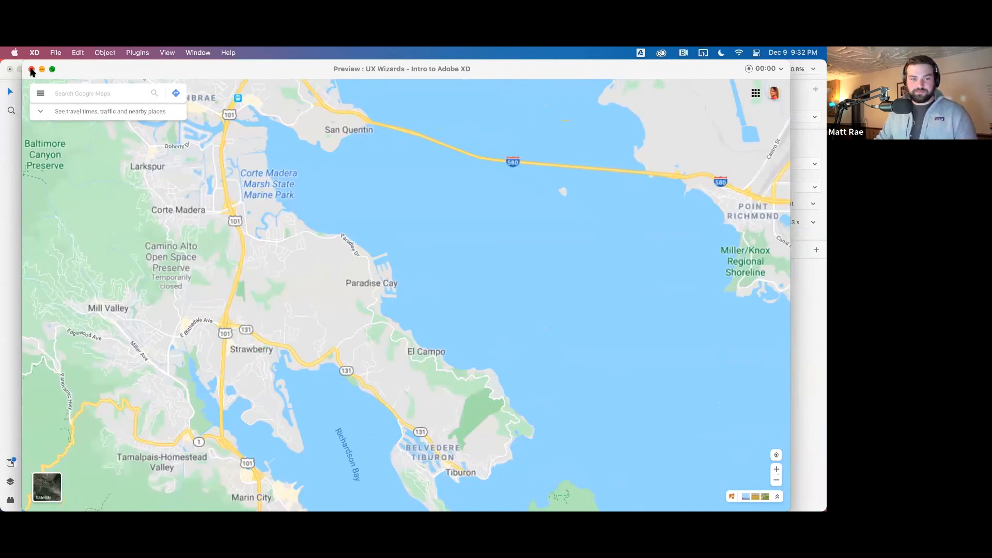
{"action": "left_click", "coordinate": [31, 69]}
Show the "Questions About Prototyping?" slide and the top of the letsxd.com home page
{"action": "scroll", "coordinate": [569, 261], "scroll_direction": "down", "scroll_amount": 5}
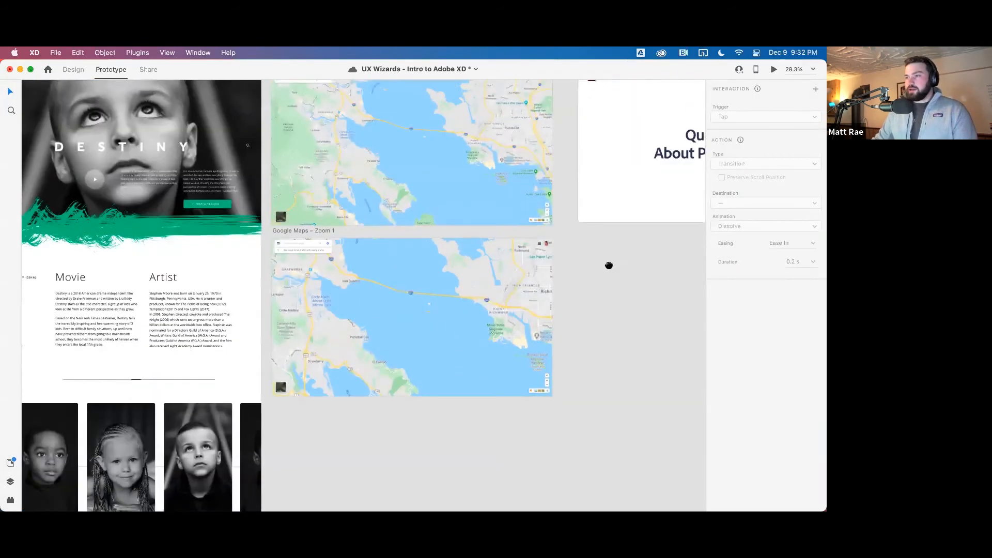
{"action": "scroll", "coordinate": [244, 437], "scroll_direction": "right", "scroll_amount": 10}
{"action": "scroll", "coordinate": [345, 349], "scroll_direction": "up", "scroll_amount": 3}
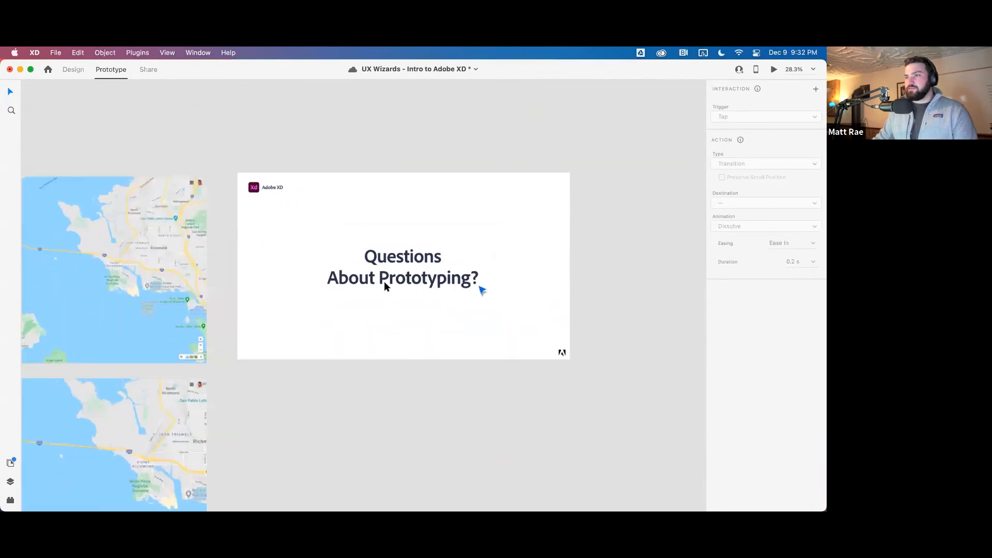
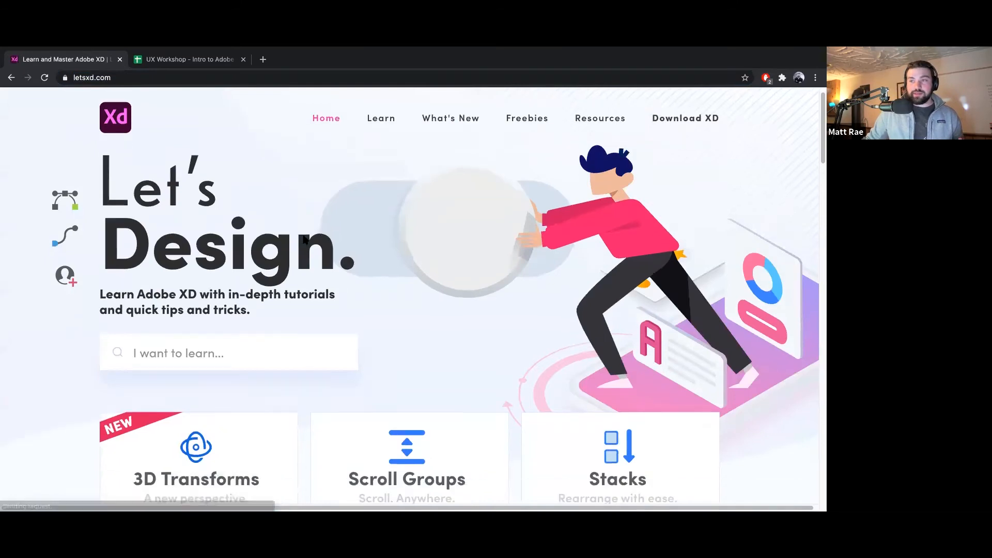
{"action": "scroll", "coordinate": [299, 235], "scroll_direction": "up", "scroll_amount": 8}
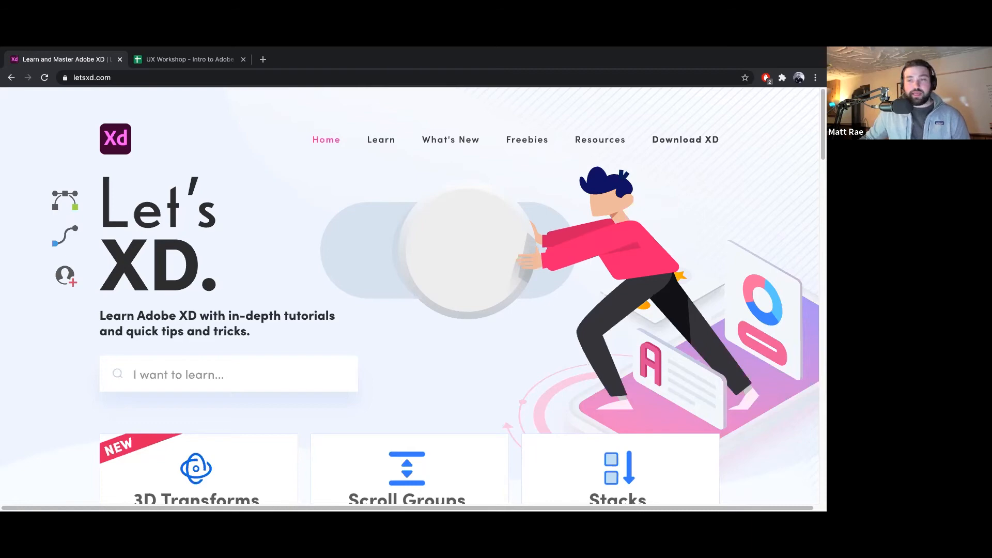
Switch back to Adobe XD and move the name list on the Android Mobile – 1 artboard directly below the app bar in the layer order
{"action": "key", "text": "super+Tab"}
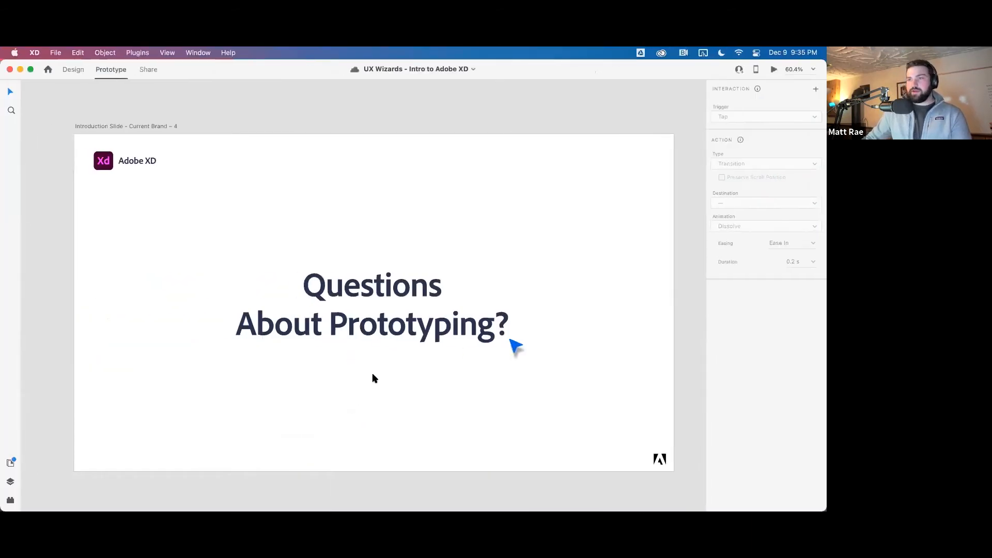
{"action": "key", "text": "super+0"}
{"action": "scroll", "coordinate": [481, 418], "scroll_direction": "up", "scroll_amount": 3}
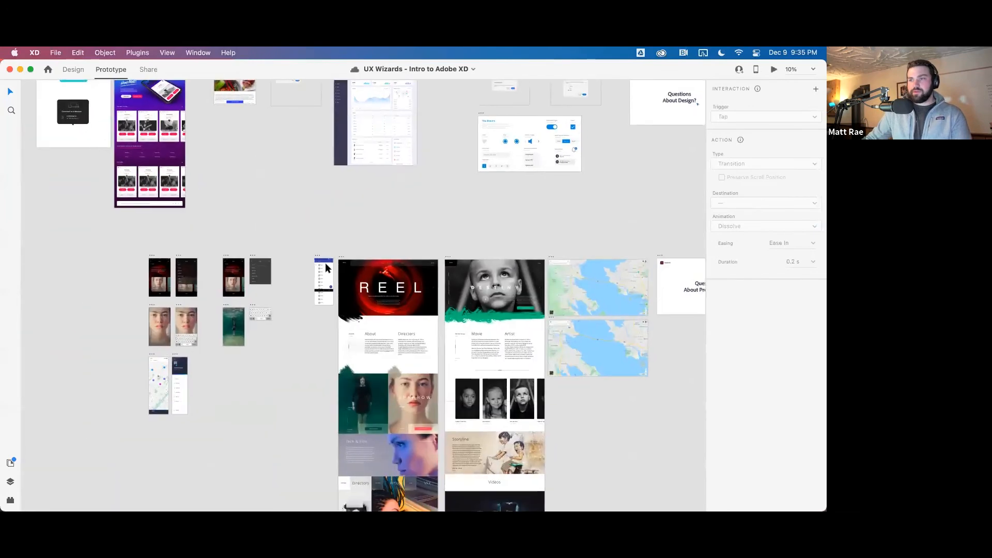
{"action": "scroll", "coordinate": [325, 261], "scroll_direction": "up", "scroll_amount": 10}
{"action": "left_click", "coordinate": [273, 230]}
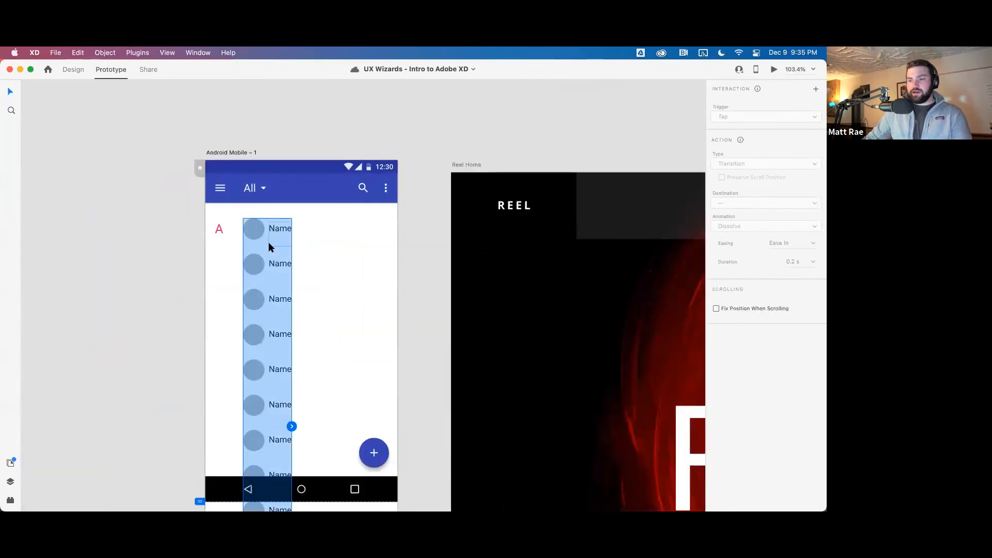
{"action": "key", "text": "super+y"}
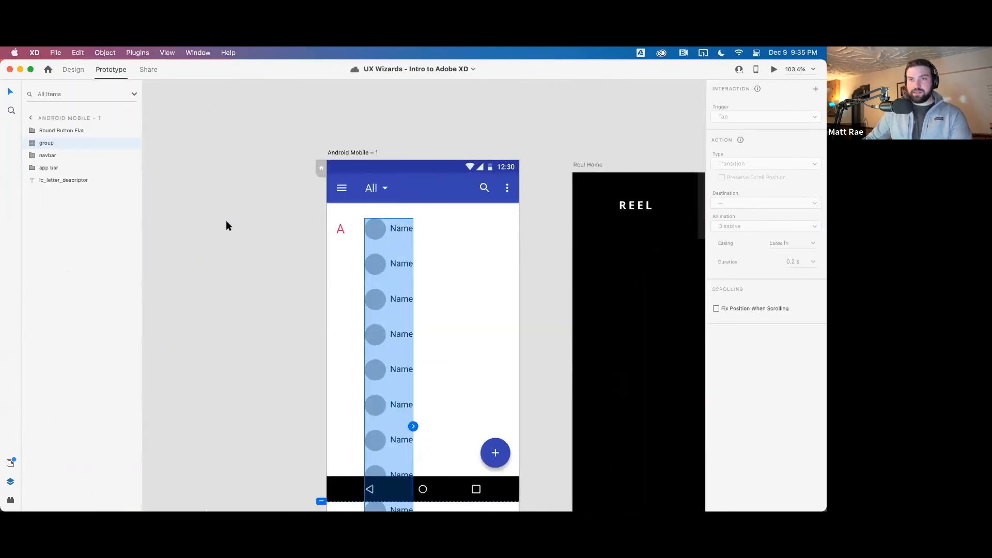
{"action": "left_click_drag", "start_coordinate": [59, 145], "coordinate": [62, 172]}
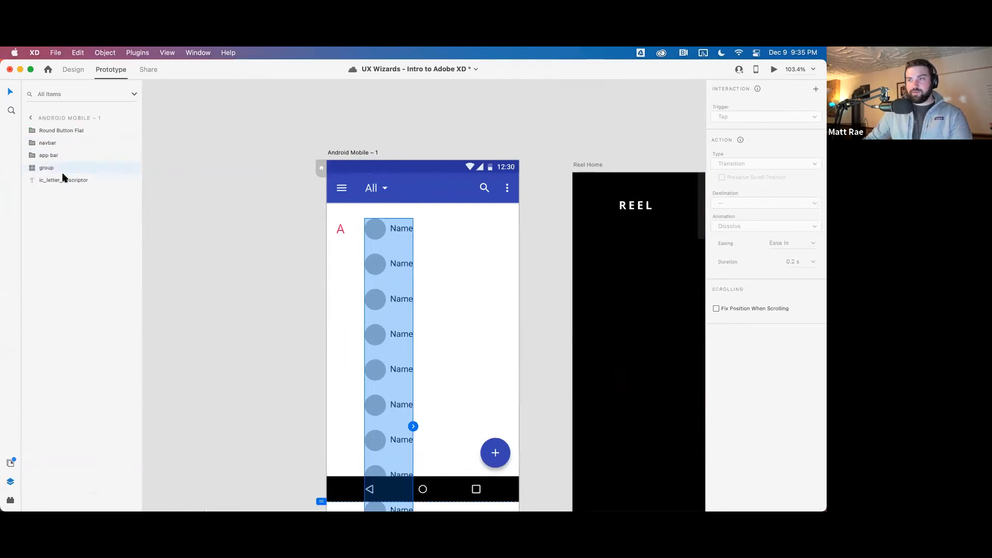
In Design mode, enable Background Blur on the rectangle inside the app bar's mask group
{"action": "left_click", "coordinate": [426, 189]}
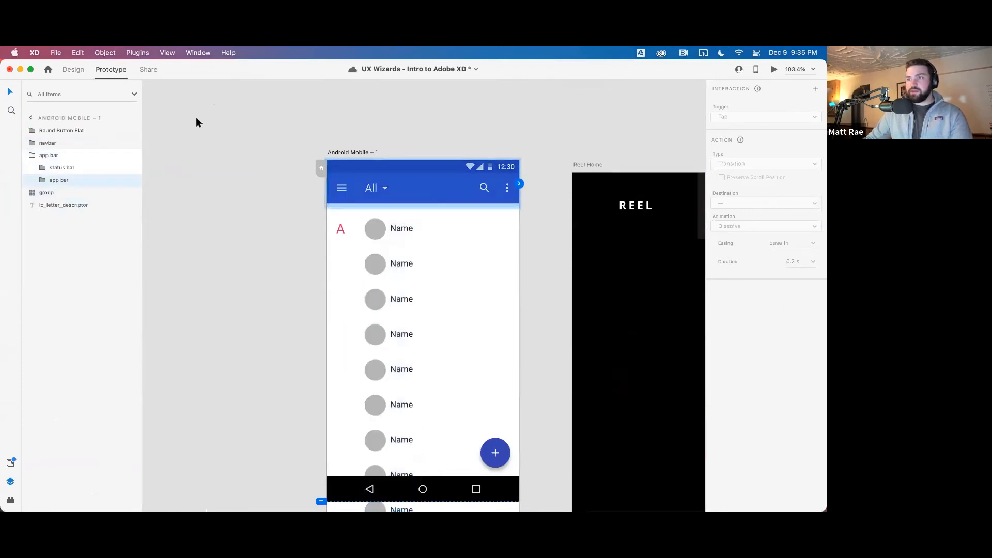
{"action": "left_click", "coordinate": [73, 69]}
{"action": "left_click", "coordinate": [430, 187], "text": "super"}
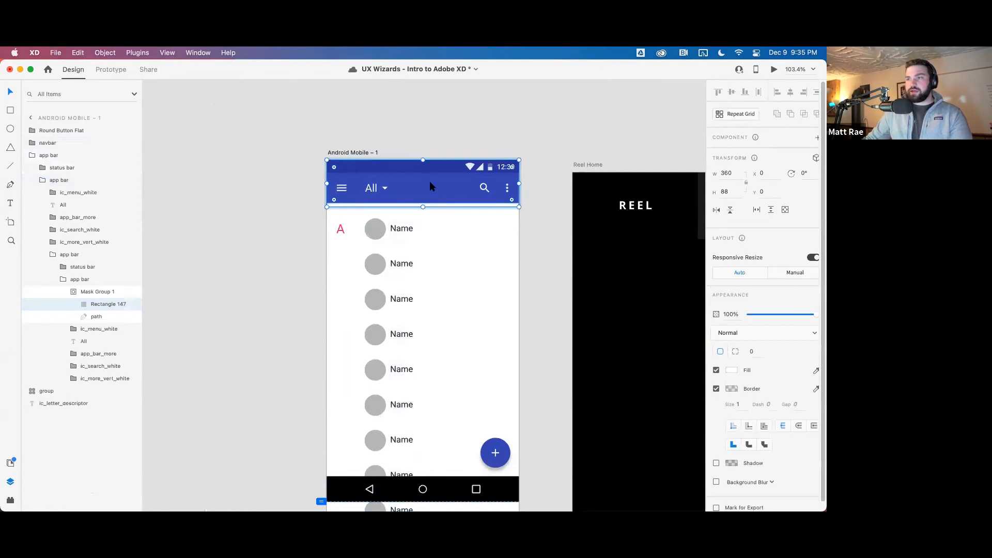
{"action": "scroll", "coordinate": [770, 375], "scroll_direction": "down", "scroll_amount": 1}
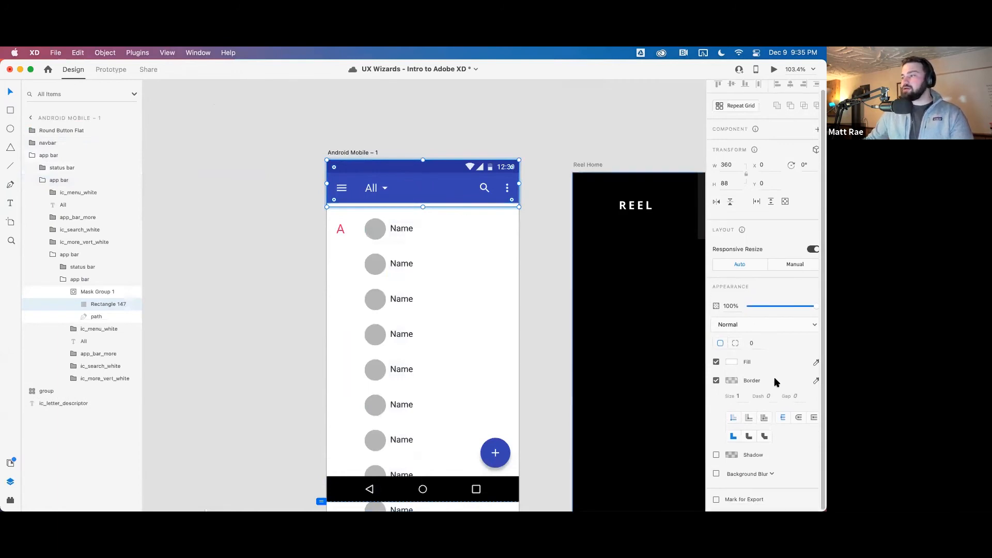
{"action": "left_click", "coordinate": [716, 474]}
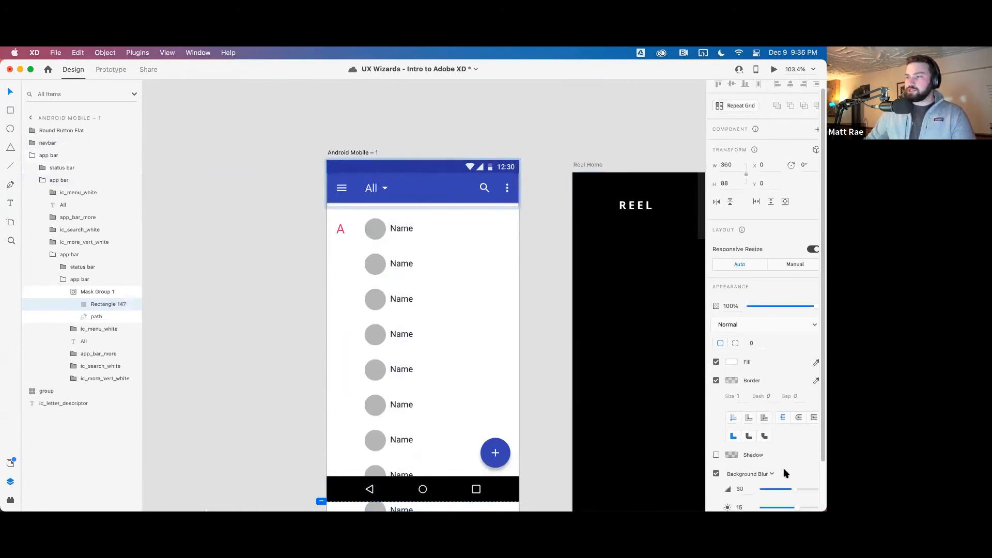
{"action": "scroll", "coordinate": [792, 450], "scroll_direction": "down", "scroll_amount": 2}
{"action": "key", "text": "Escape"}
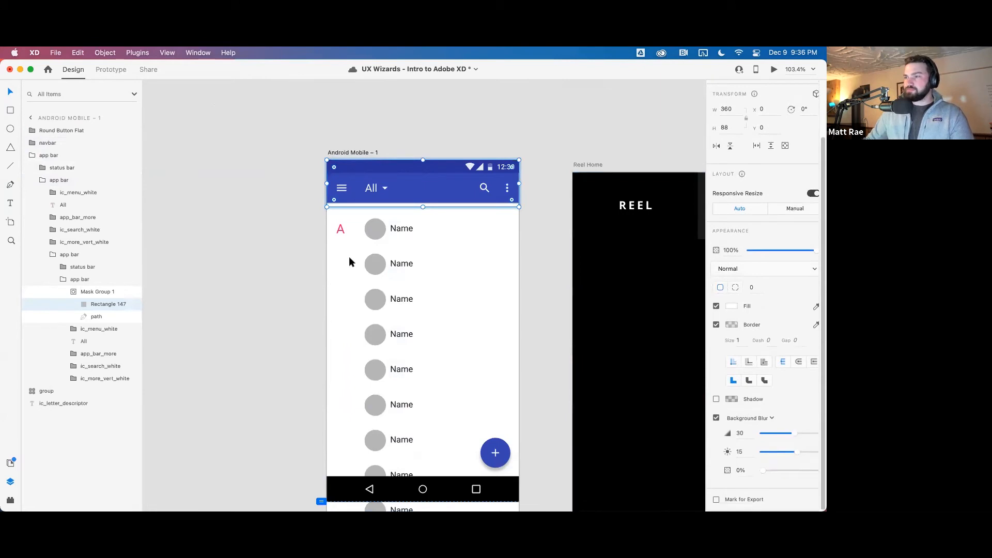
Nudge the name list up toward the app bar and back down to test the background blur
{"action": "left_click", "coordinate": [377, 227]}
{"action": "key", "text": "shift+Up"}
{"action": "key", "text": "shift+Up"}
{"action": "key", "text": "shift+Up"}
{"action": "key", "text": "shift+Up"}
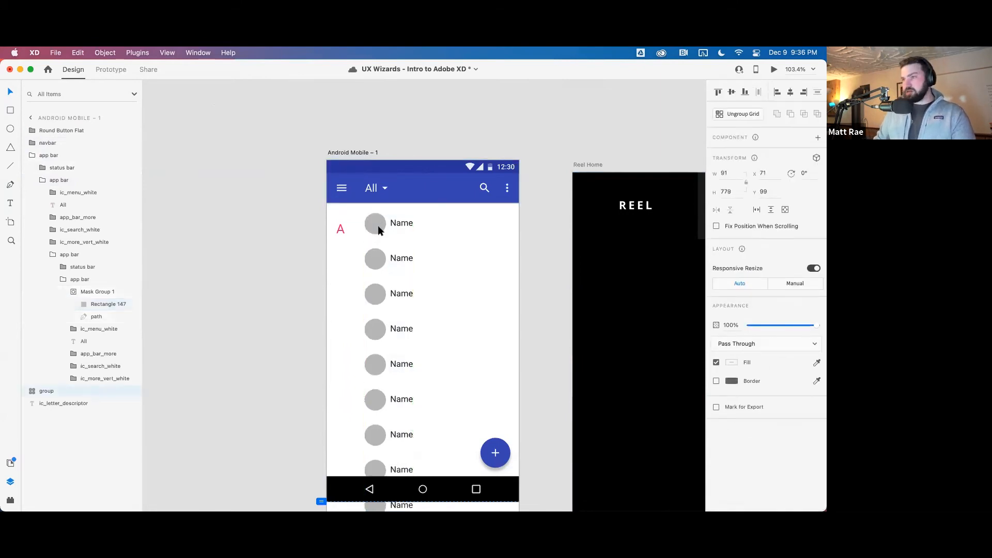
{"action": "key", "text": "shift+Down"}
{"action": "key", "text": "shift+Down"}
{"action": "key", "text": "shift+Down"}
{"action": "key", "text": "shift+Down"}
Reduce the opacity of the rectangle inside the app bar's mask group to 91%
{"action": "left_click", "coordinate": [414, 187]}
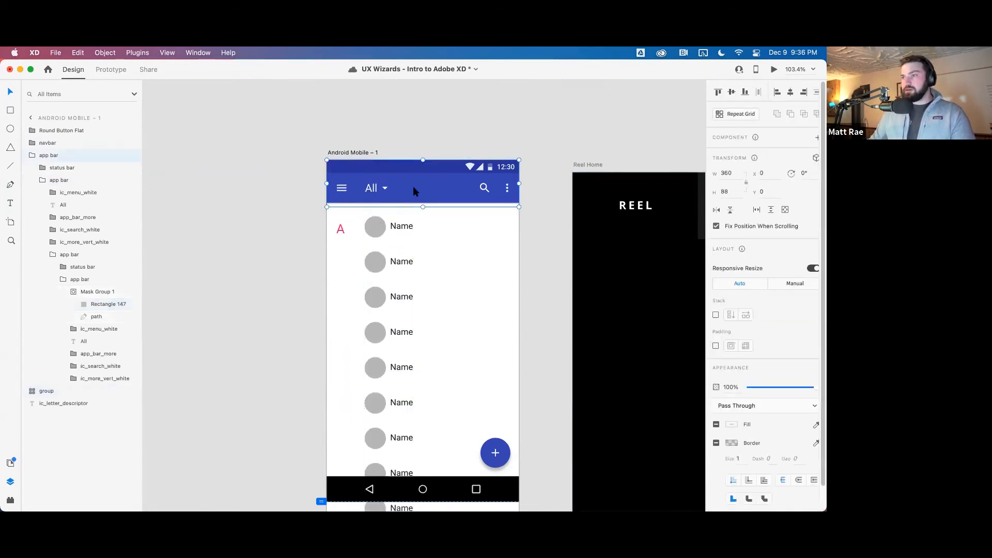
{"action": "left_click", "coordinate": [441, 186]}
{"action": "left_click", "coordinate": [443, 189]}
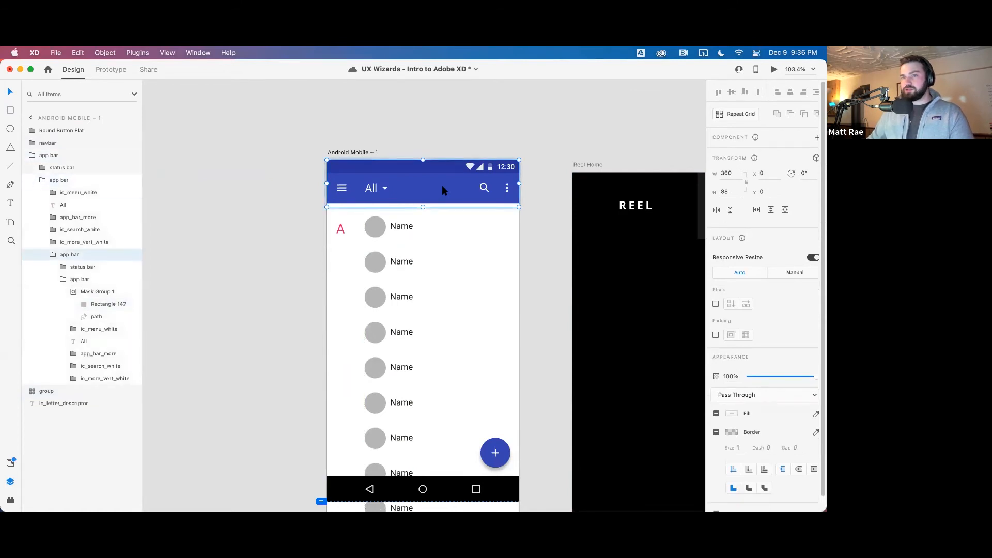
{"action": "left_click", "coordinate": [441, 185]}
{"action": "left_click", "coordinate": [441, 185]}
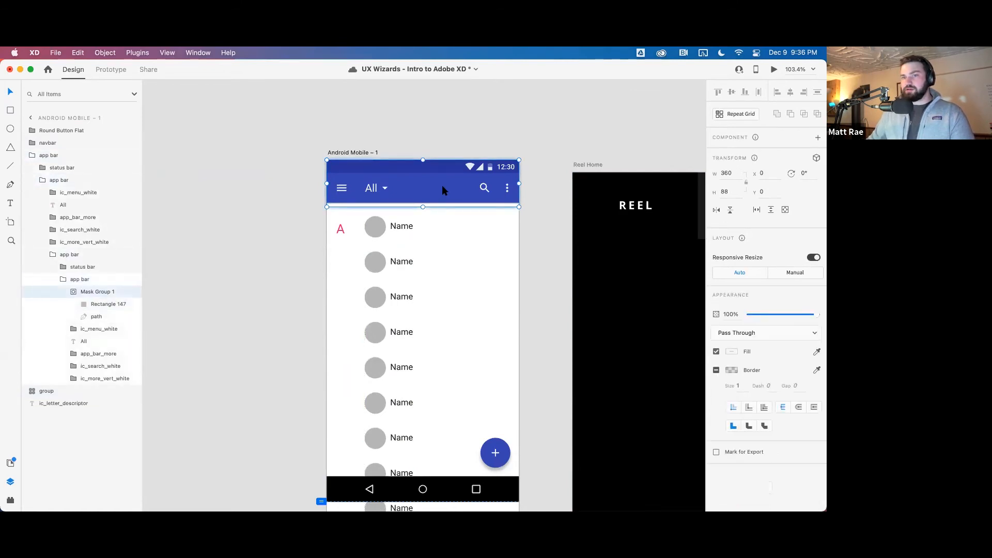
{"action": "left_click", "coordinate": [442, 185]}
{"action": "mouse_move", "coordinate": [797, 314]}
{"action": "left_mouse_down"}
{"action": "mouse_move", "coordinate": [753, 314]}
{"action": "mouse_move", "coordinate": [790, 314]}
{"action": "left_mouse_up"}
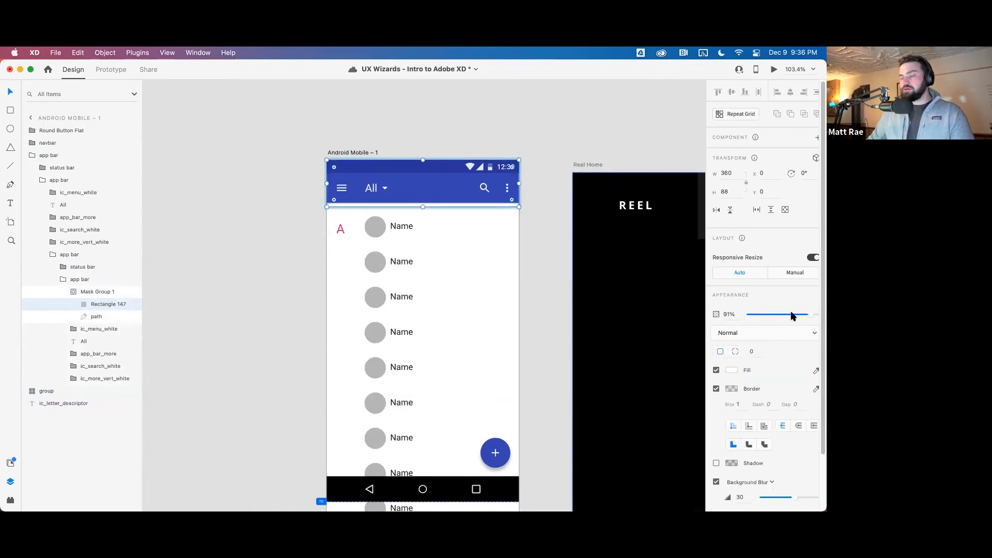
On the Reel Home artboard, set the navbar background shape's blur amount to 49 and its blur opacity to 4%
{"action": "left_click", "coordinate": [538, 277]}
{"action": "scroll", "coordinate": [542, 284], "scroll_direction": "right", "scroll_amount": 10}
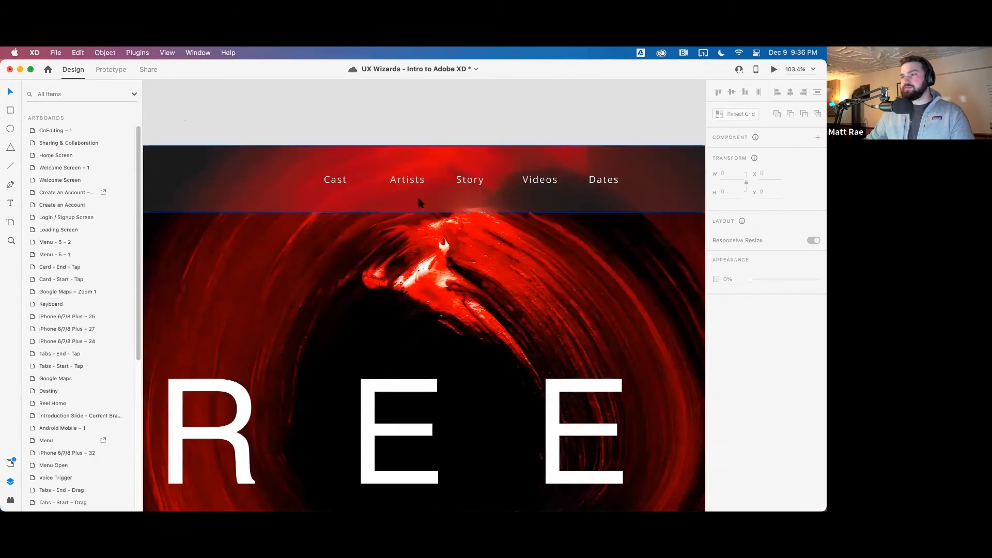
{"action": "double_click", "coordinate": [418, 197]}
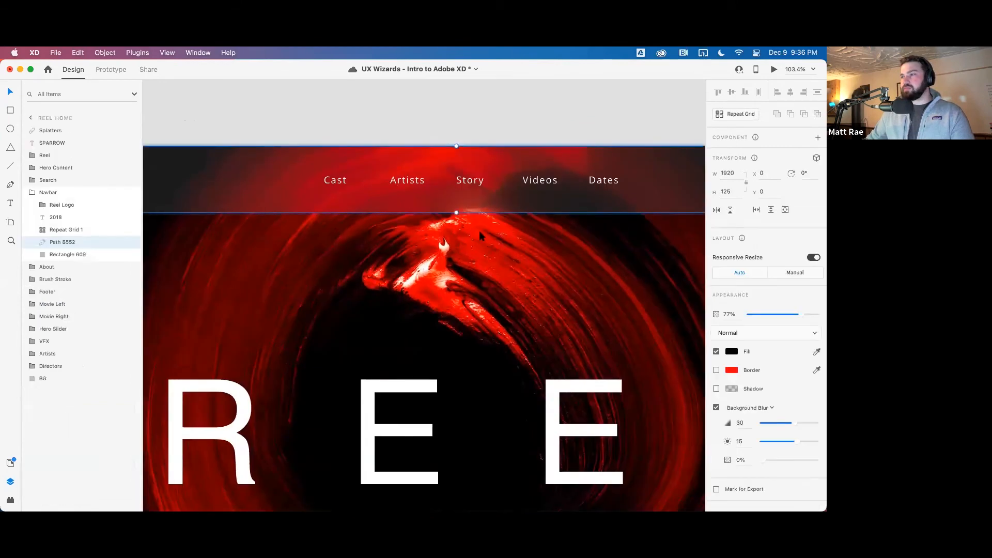
{"action": "scroll", "coordinate": [479, 231], "scroll_direction": "down", "scroll_amount": 4}
{"action": "scroll", "coordinate": [525, 235], "scroll_direction": "down", "scroll_amount": 3}
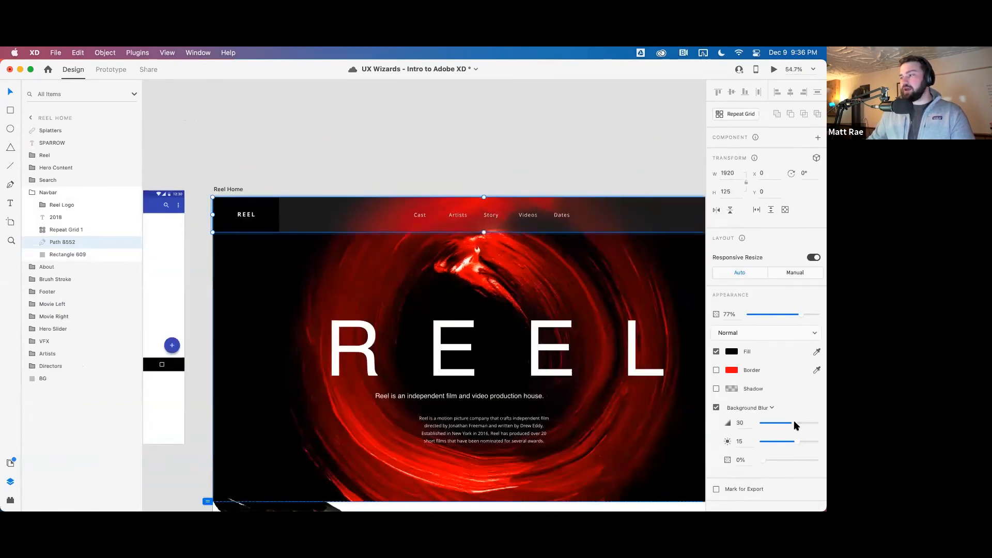
{"action": "mouse_move", "coordinate": [763, 460]}
{"action": "left_mouse_down"}
{"action": "mouse_move", "coordinate": [803, 458]}
{"action": "mouse_move", "coordinate": [761, 460]}
{"action": "left_mouse_up"}
{"action": "mouse_move", "coordinate": [796, 422]}
{"action": "left_mouse_down"}
{"action": "mouse_move", "coordinate": [820, 421]}
{"action": "mouse_move", "coordinate": [749, 422]}
{"action": "mouse_move", "coordinate": [815, 421]}
{"action": "left_mouse_up"}
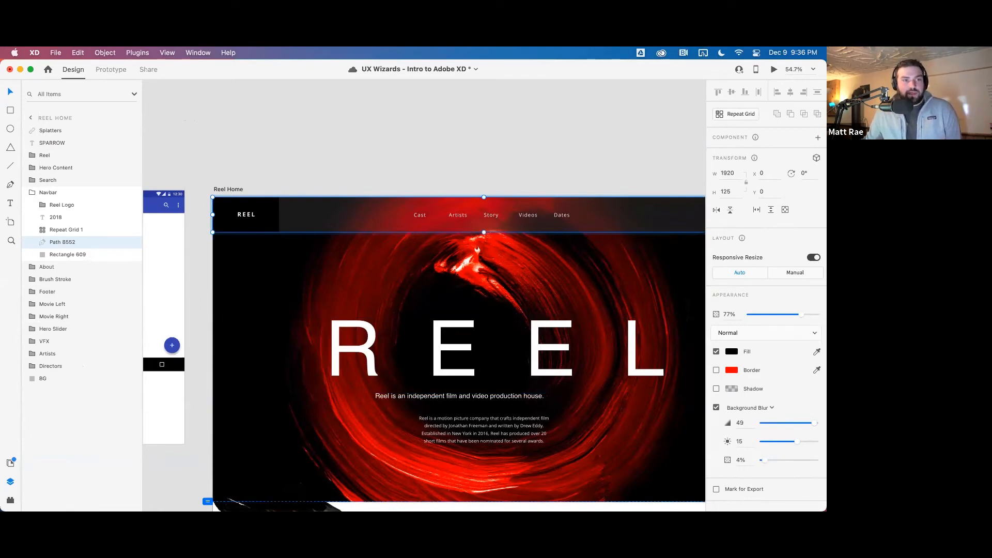
Open the Preview on Device information
{"action": "left_click", "coordinate": [755, 69]}
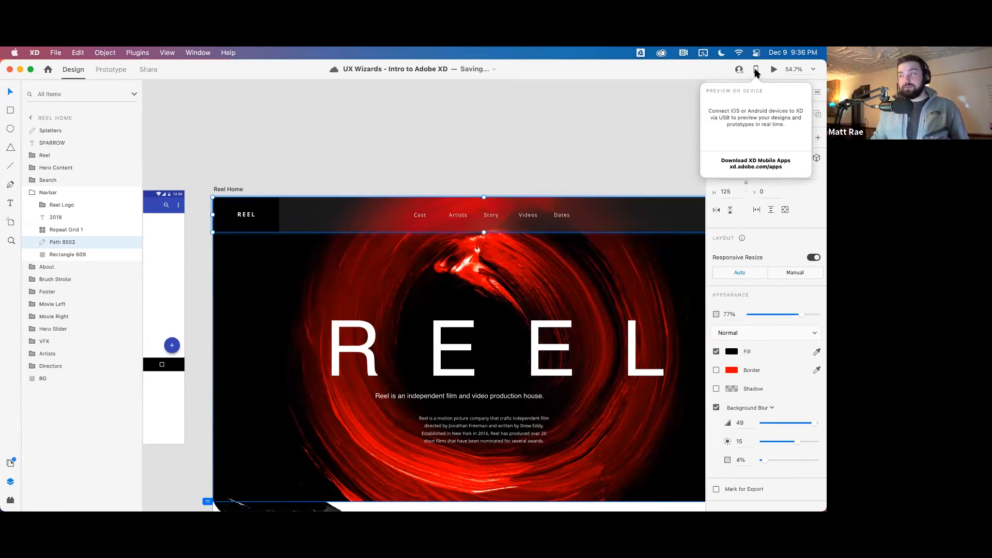
Preview the Reel Home artboard in the desktop preview window and close the preview
{"action": "left_click", "coordinate": [774, 69]}
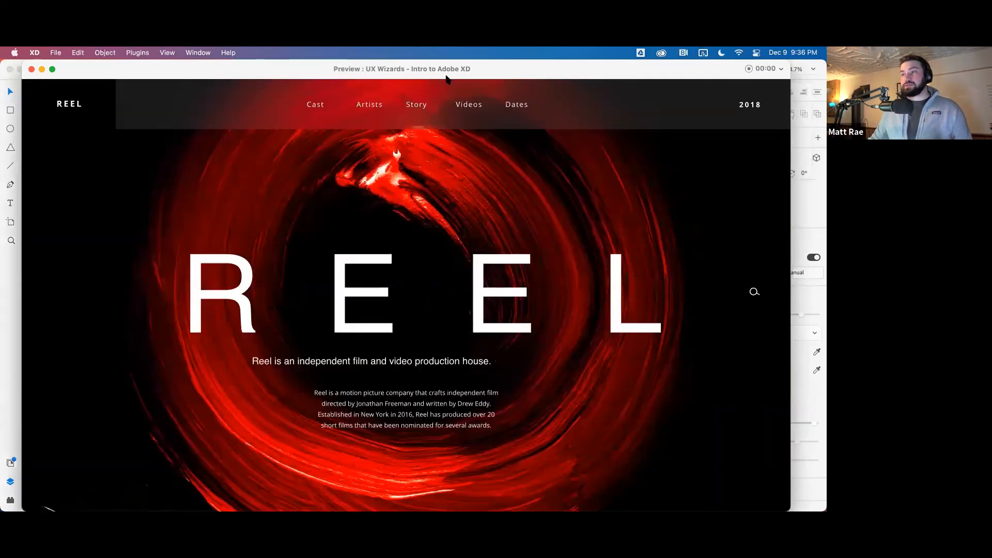
{"action": "left_click", "coordinate": [32, 69]}
{"action": "mouse_move", "coordinate": [30, 71]}
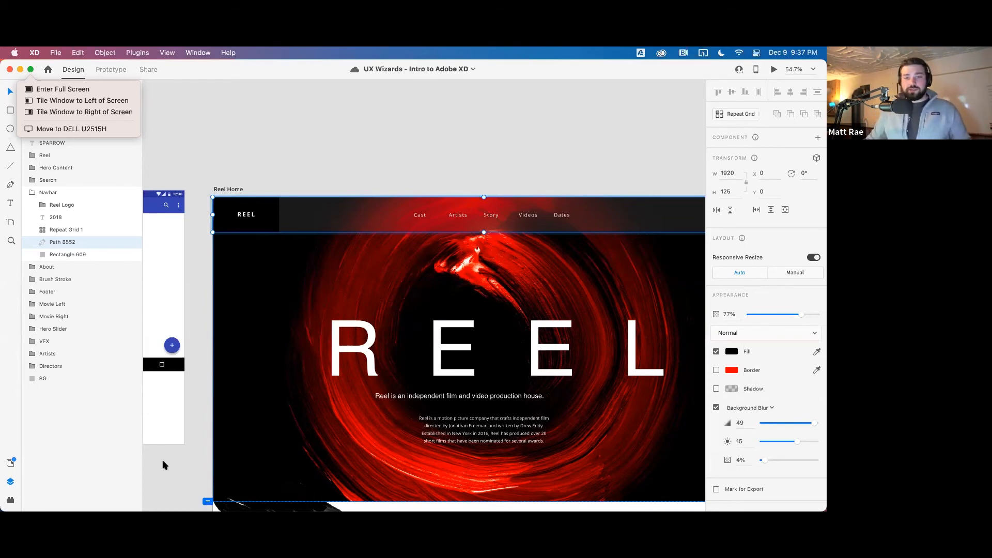
Open the plugin browser and search for the protopie plugin
{"action": "left_click", "coordinate": [10, 500]}
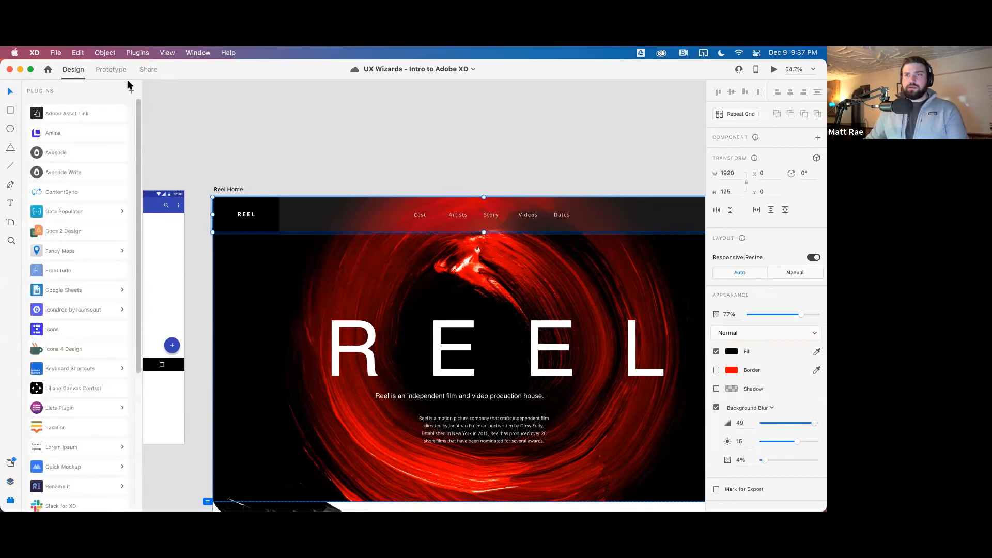
{"action": "left_click", "coordinate": [131, 90]}
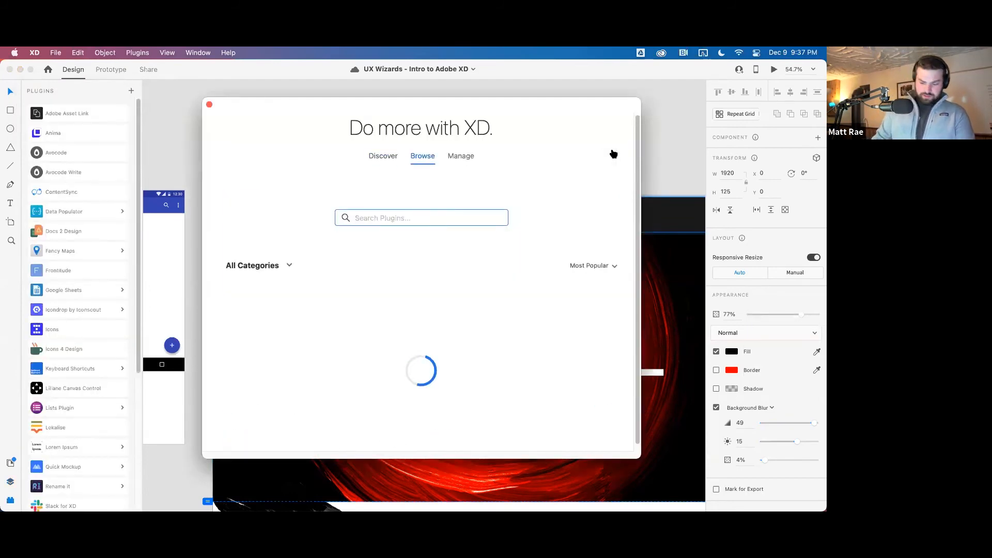
{"action": "type", "text": "protopie"}
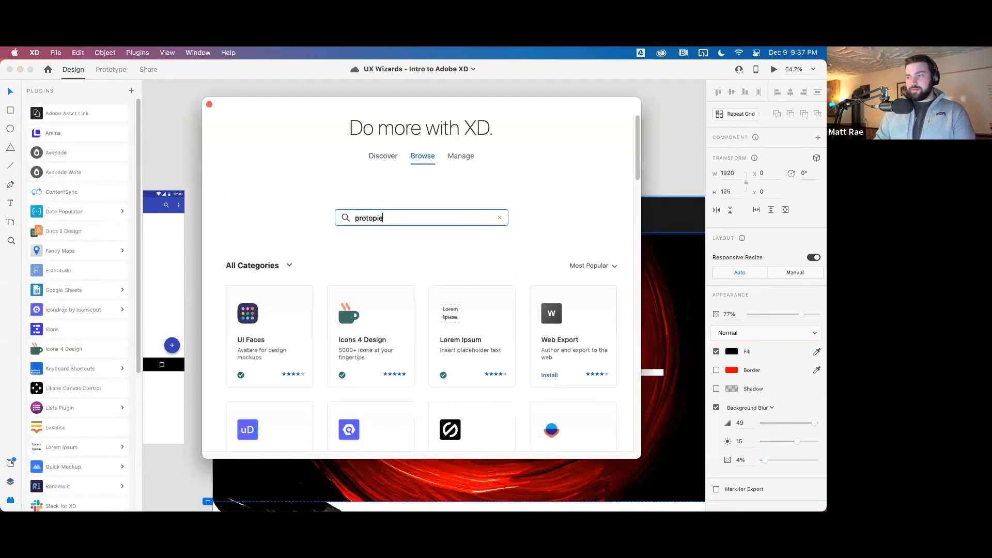
{"action": "key", "text": "Return"}
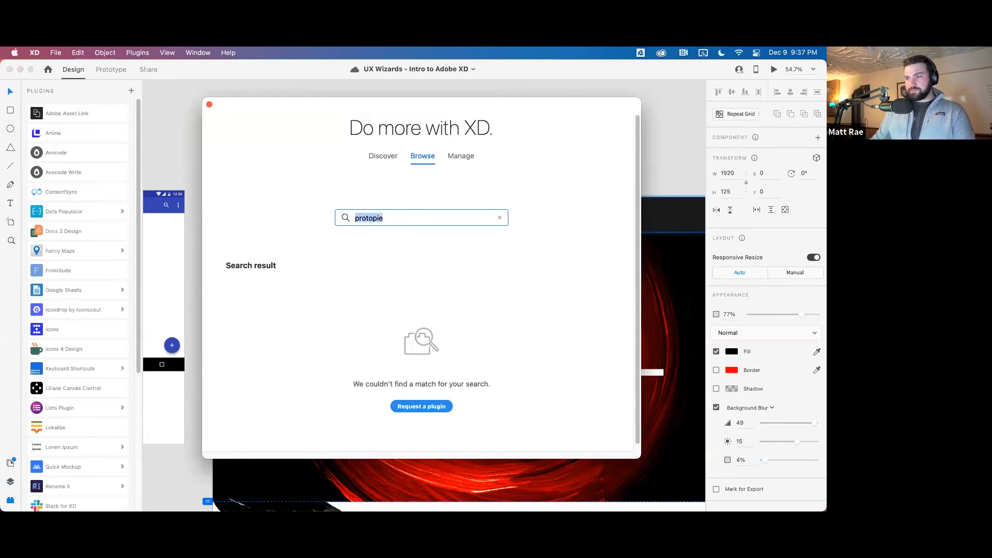
Clear the plugin search and look for the anima plugin instead
{"action": "left_click", "coordinate": [499, 220]}
{"action": "scroll", "coordinate": [350, 253], "scroll_direction": "down", "scroll_amount": 2}
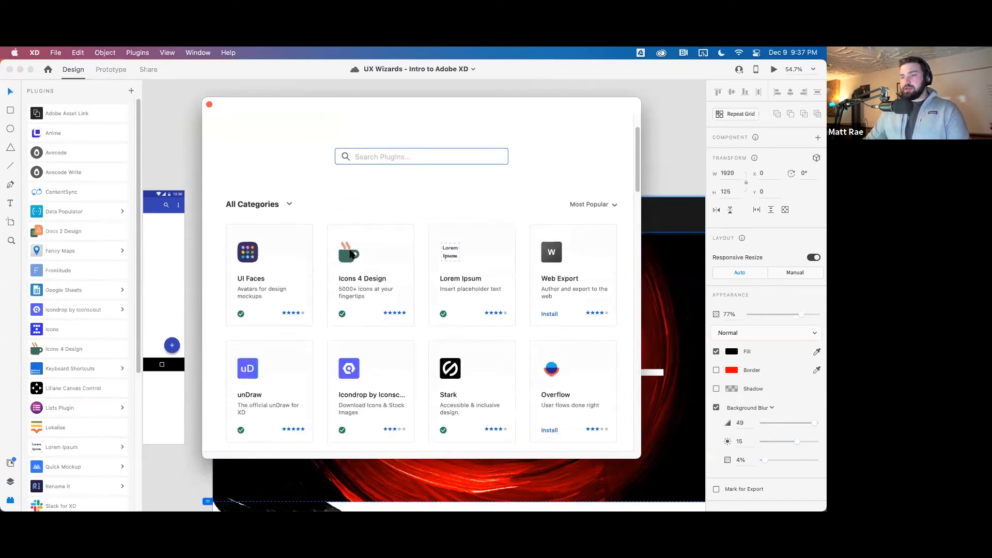
{"action": "scroll", "coordinate": [345, 289], "scroll_direction": "up", "scroll_amount": 2}
{"action": "type", "text": "ui"}
{"action": "key", "text": "Return"}
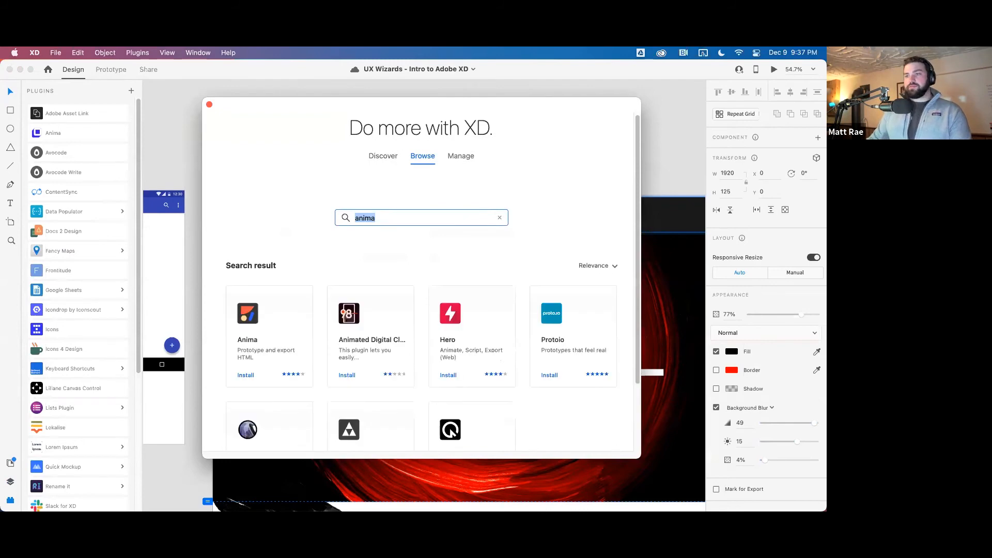
Examine the Anima plugin's description and features, and close the plugin browser
{"action": "left_click", "coordinate": [262, 352]}
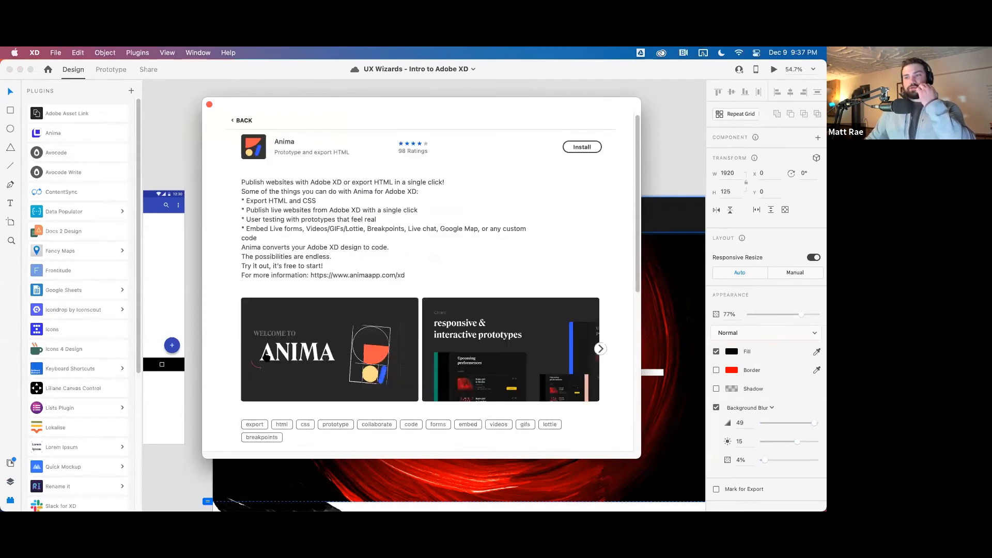
{"action": "scroll", "coordinate": [427, 348], "scroll_direction": "down", "scroll_amount": 3}
{"action": "scroll", "coordinate": [427, 347], "scroll_direction": "up", "scroll_amount": 3}
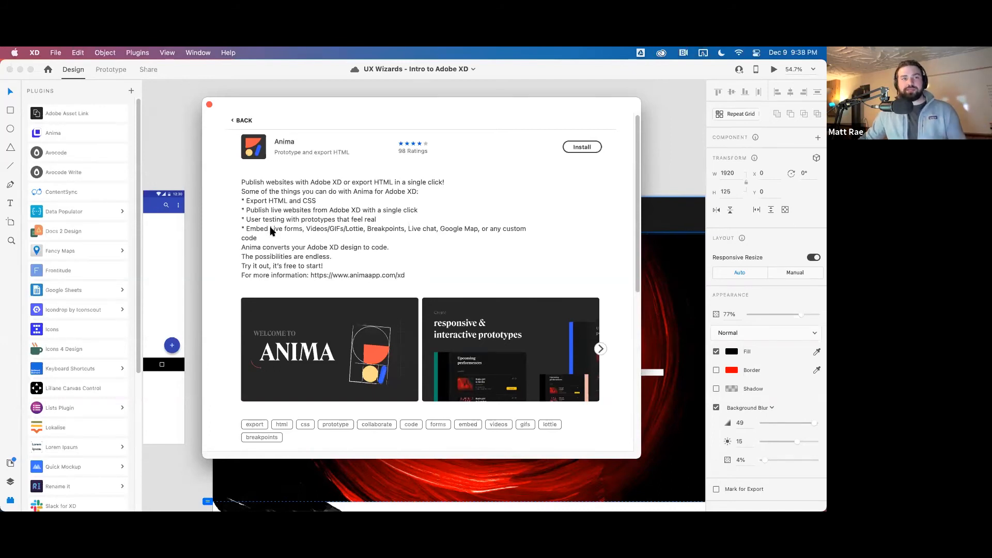
{"action": "left_click", "coordinate": [210, 106]}
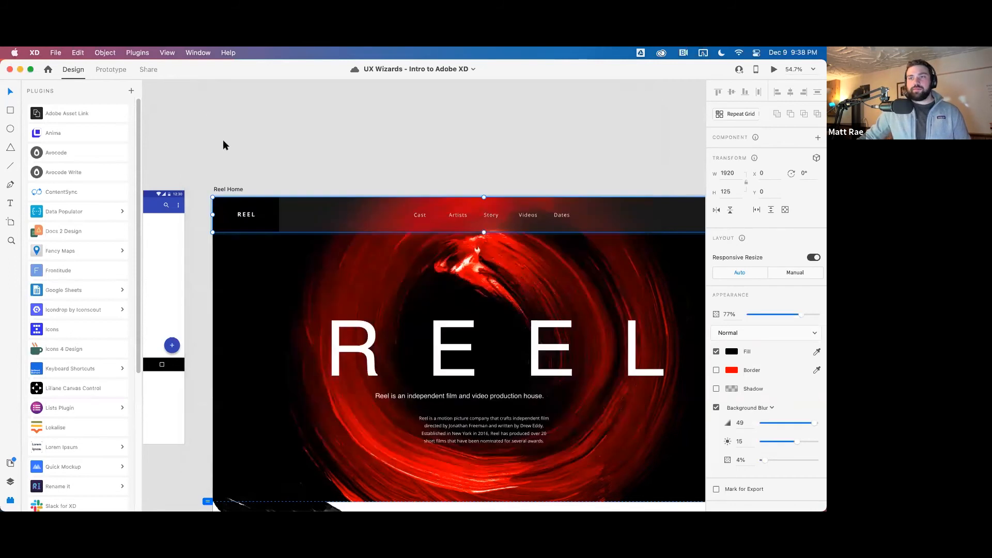
Deselect the navbar shape and look over the canvas to find the NAVIGTOR mobile screens below the Auto-Animate slide
{"action": "left_click", "coordinate": [228, 138]}
{"action": "scroll", "coordinate": [397, 186], "scroll_direction": "up", "scroll_amount": 3}
{"action": "scroll", "coordinate": [373, 115], "scroll_direction": "down", "scroll_amount": 2}
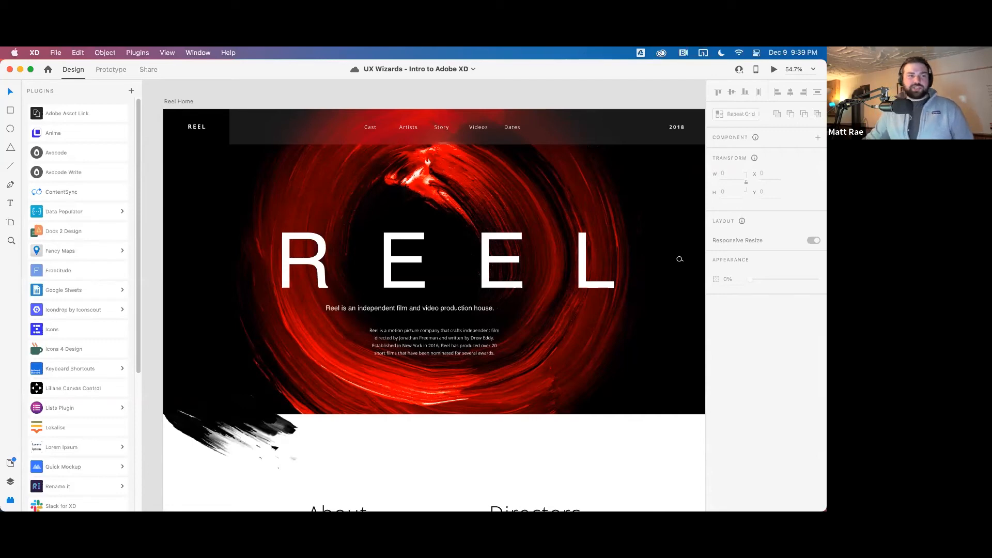
{"action": "scroll", "coordinate": [513, 266], "scroll_direction": "down", "scroll_amount": 10}
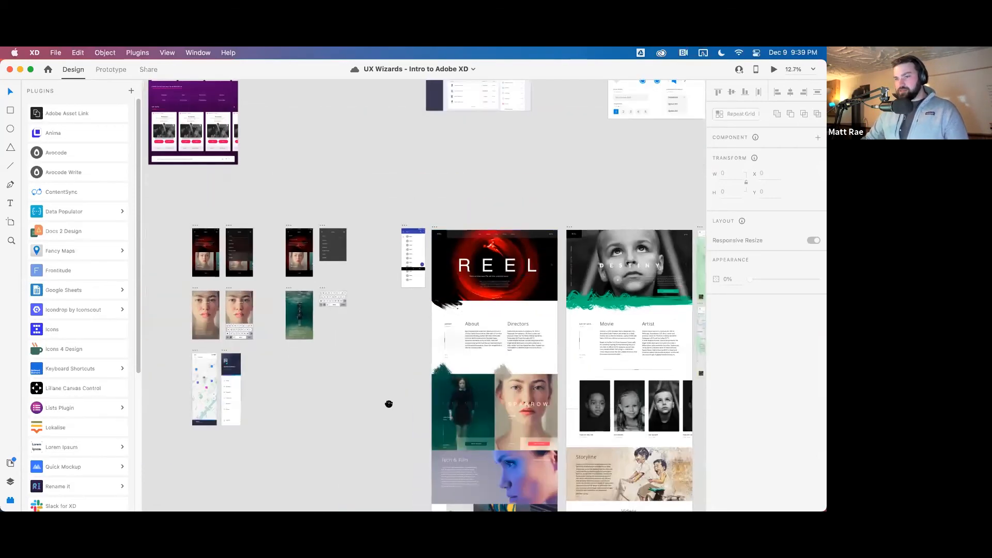
{"action": "scroll", "coordinate": [388, 403], "scroll_direction": "down", "scroll_amount": 5}
{"action": "scroll", "coordinate": [354, 241], "scroll_direction": "right", "scroll_amount": 3}
{"action": "scroll", "coordinate": [547, 340], "scroll_direction": "down", "scroll_amount": 2}
{"action": "scroll", "coordinate": [547, 340], "scroll_direction": "right", "scroll_amount": 3}
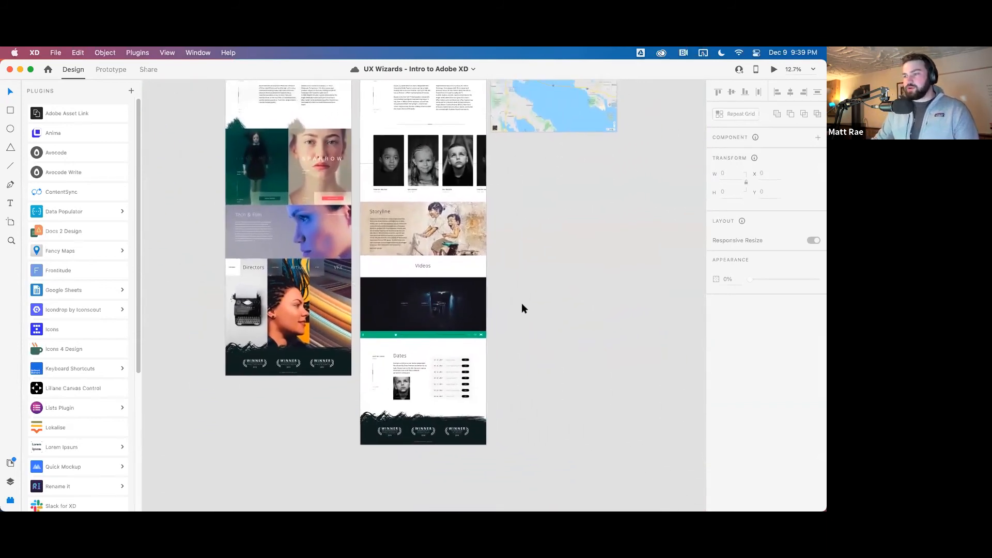
{"action": "scroll", "coordinate": [519, 297], "scroll_direction": "down", "scroll_amount": 5}
{"action": "scroll", "coordinate": [332, 384], "scroll_direction": "down", "scroll_amount": 2}
{"action": "scroll", "coordinate": [332, 385], "scroll_direction": "left", "scroll_amount": 3}
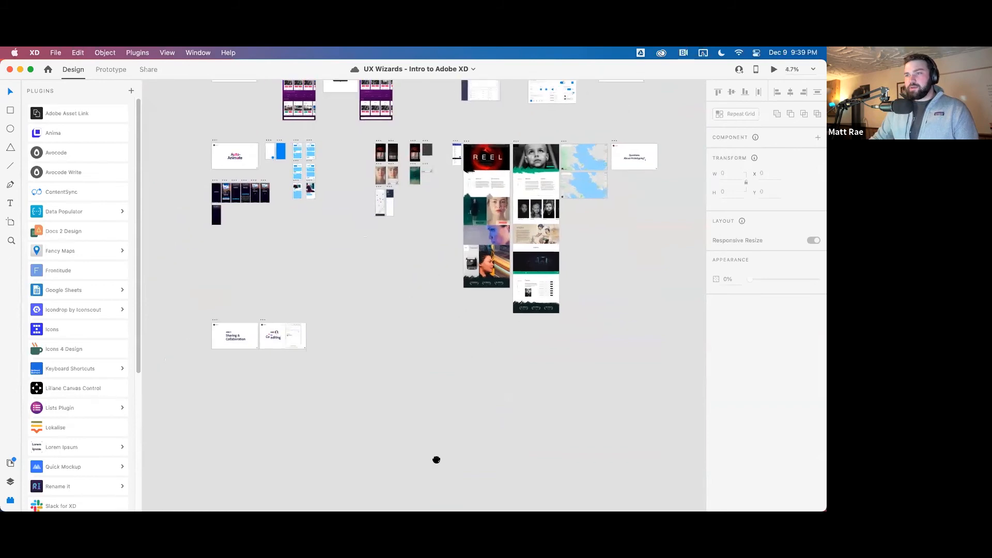
{"action": "scroll", "coordinate": [381, 418], "scroll_direction": "up", "scroll_amount": 1}
{"action": "scroll", "coordinate": [279, 320], "scroll_direction": "up", "scroll_amount": 5}
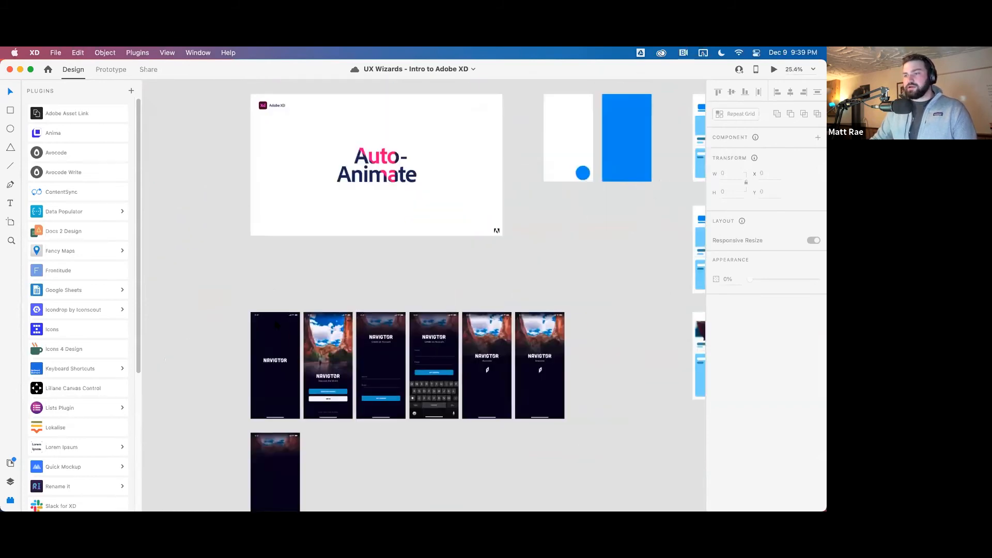
{"action": "scroll", "coordinate": [398, 451], "scroll_direction": "down", "scroll_amount": 3}
In Prototype mode, make the Loading Screen artboard the starting point of a new flow
{"action": "left_click", "coordinate": [275, 171]}
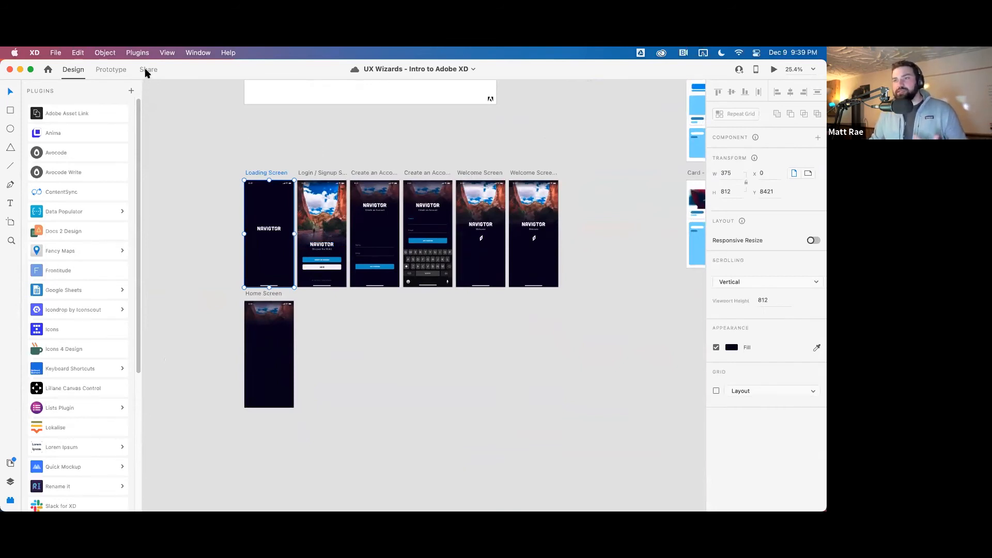
{"action": "left_click", "coordinate": [110, 70]}
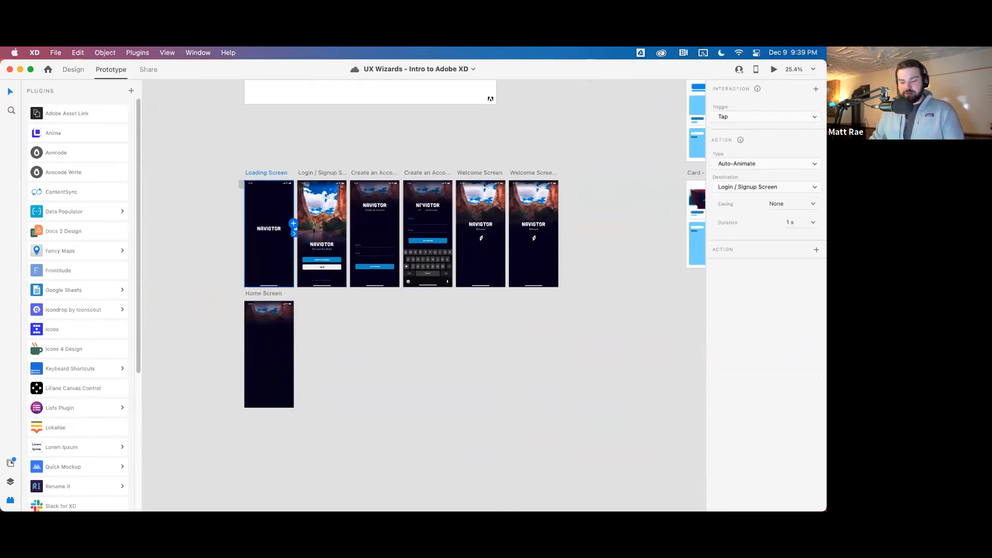
{"action": "scroll", "coordinate": [398, 346], "scroll_direction": "up", "scroll_amount": 5}
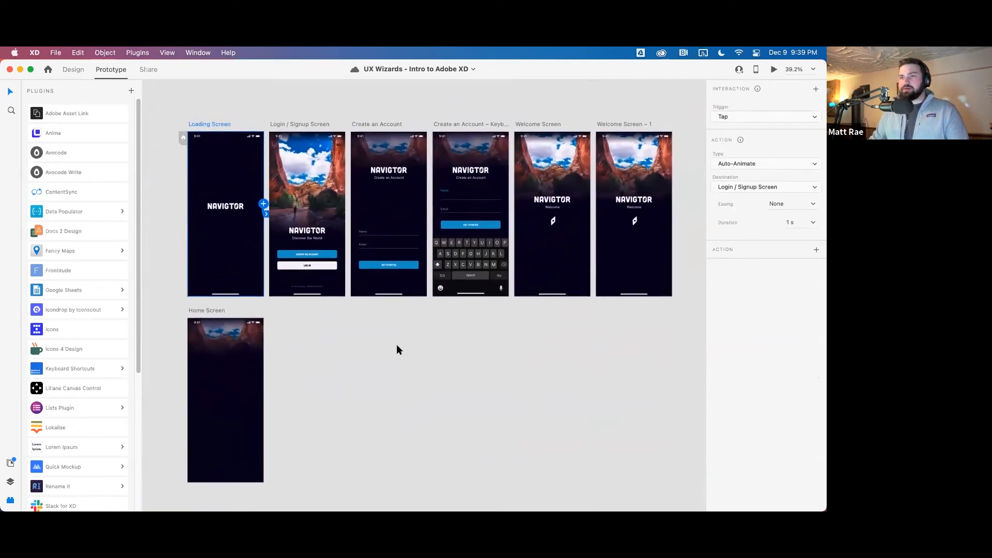
{"action": "left_click", "coordinate": [179, 137]}
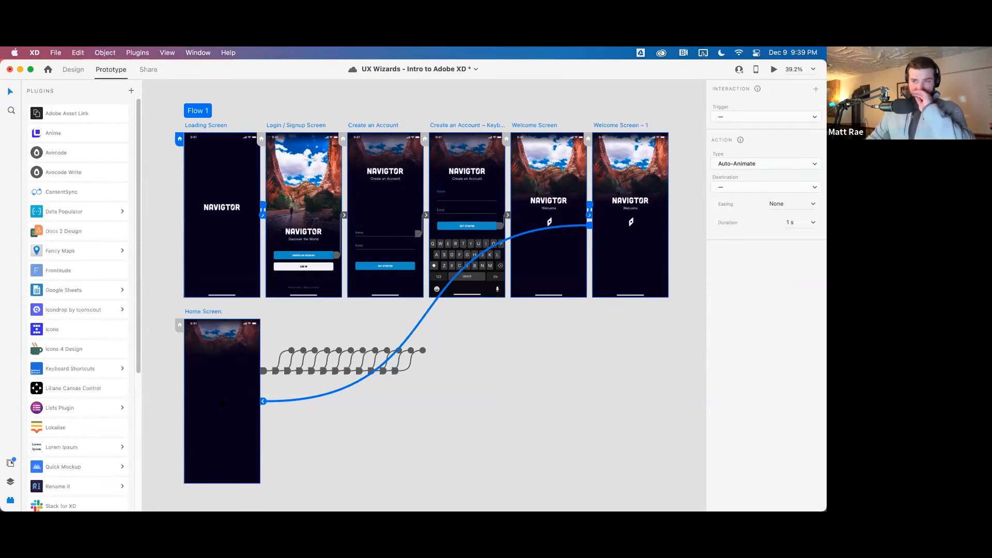
Rename the flow that starts at the Loading Screen as Mobile Flow
{"action": "double_click", "coordinate": [203, 111]}
{"action": "type", "text": "Mo"}
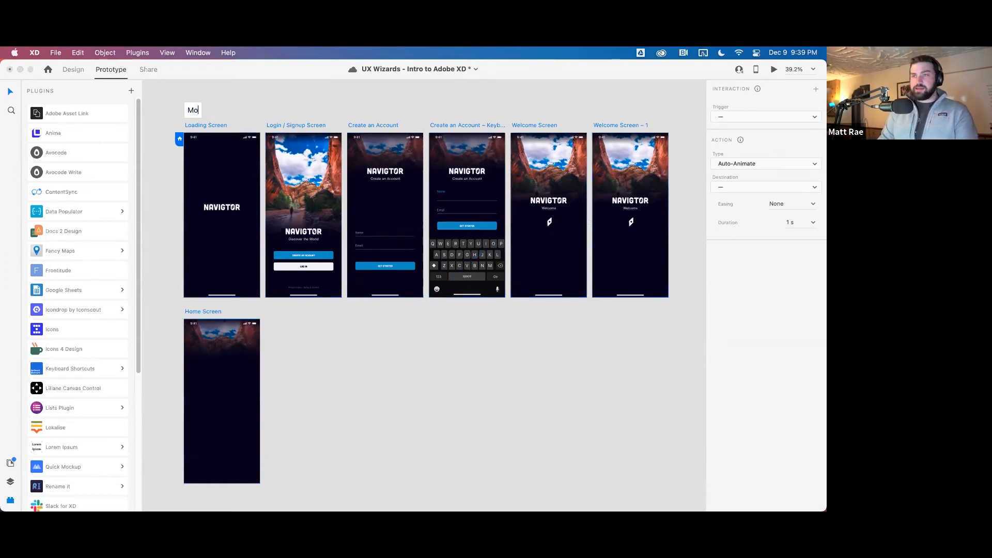
{"action": "type", "text": "bile Flow"}
{"action": "key", "text": "Return"}
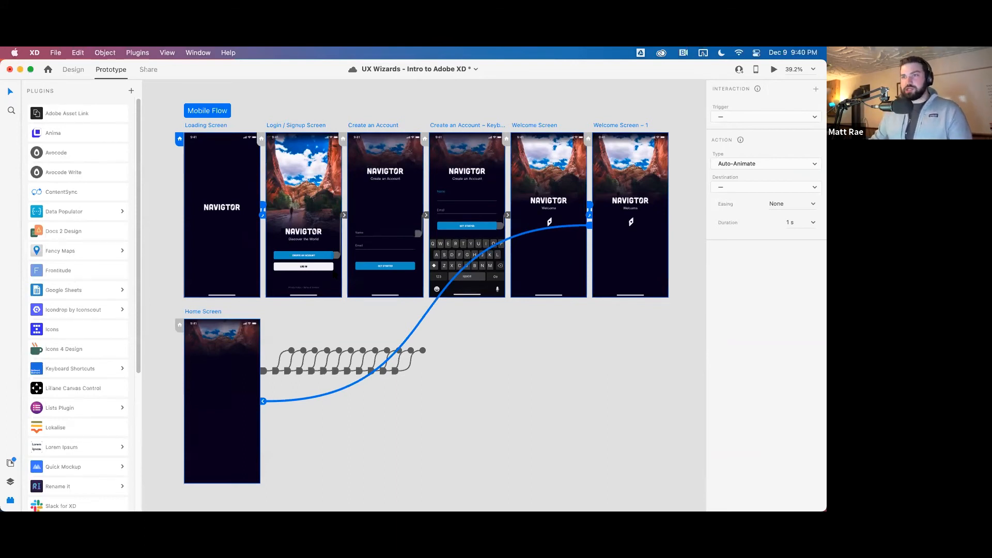
Switch to Share mode and examine the artboards and link settings of Mobile Flow
{"action": "scroll", "coordinate": [412, 209], "scroll_direction": "down", "scroll_amount": 3}
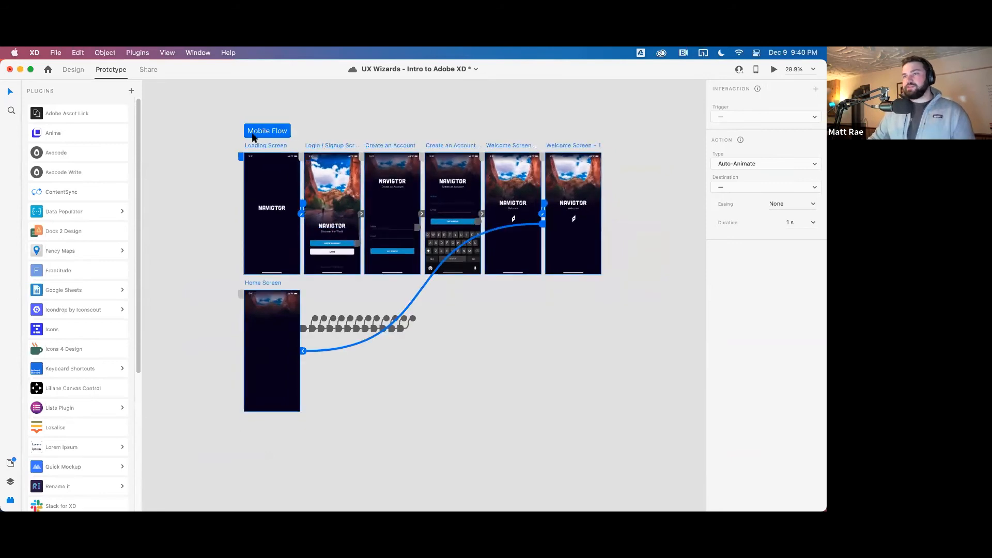
{"action": "scroll", "coordinate": [264, 132], "scroll_direction": "left", "scroll_amount": 2}
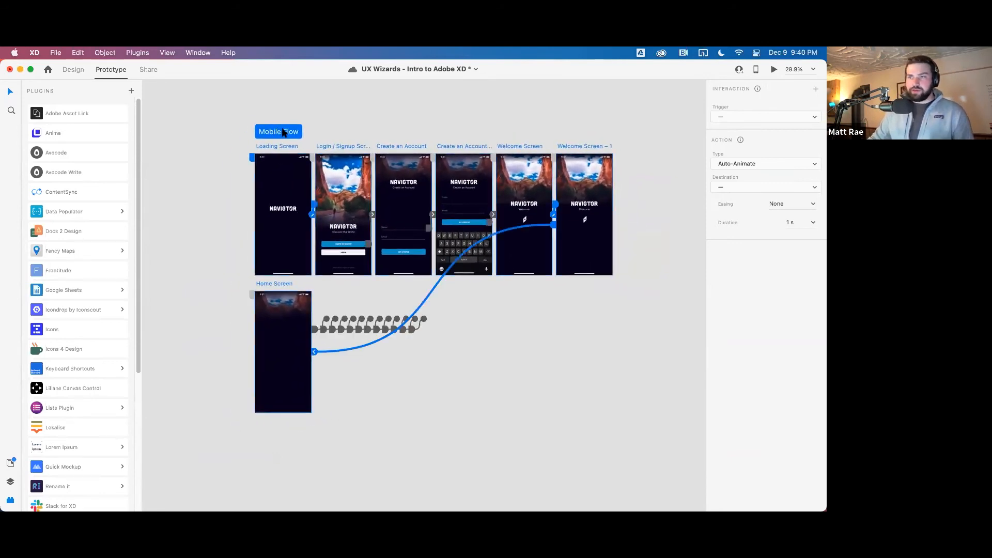
{"action": "scroll", "coordinate": [284, 133], "scroll_direction": "down", "scroll_amount": 3}
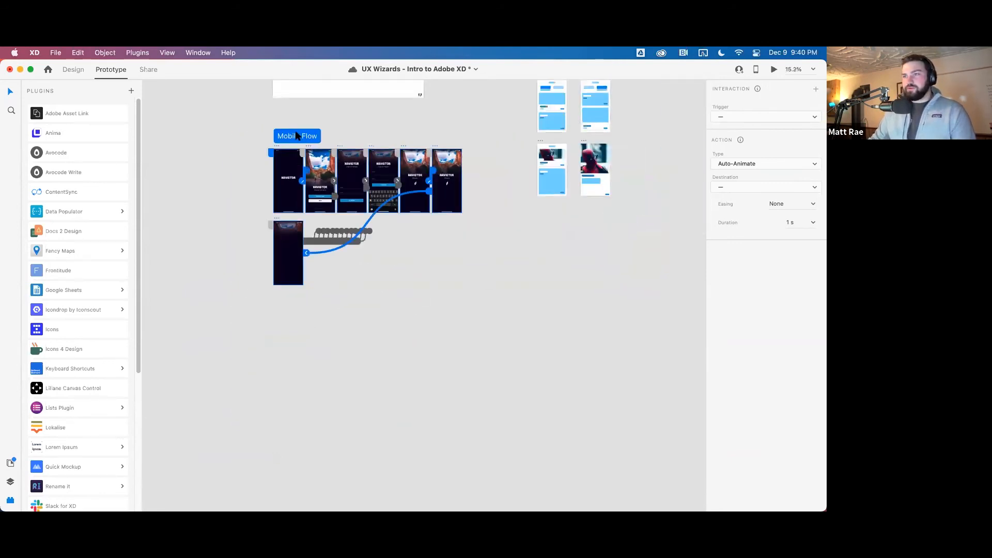
{"action": "scroll", "coordinate": [293, 127], "scroll_direction": "down", "scroll_amount": 1}
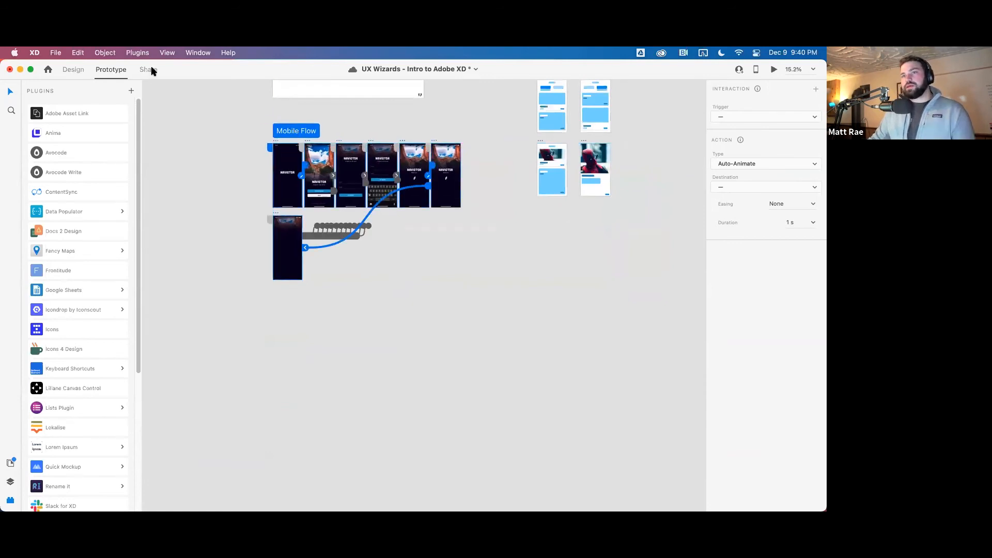
{"action": "left_click", "coordinate": [148, 70]}
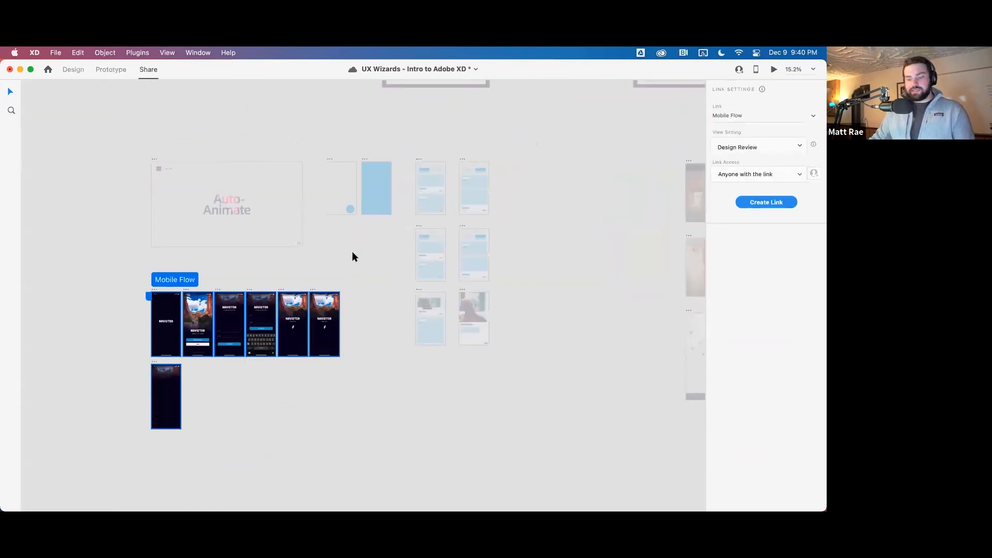
{"action": "scroll", "coordinate": [353, 250], "scroll_direction": "down", "scroll_amount": 3}
{"action": "scroll", "coordinate": [355, 249], "scroll_direction": "up", "scroll_amount": 5}
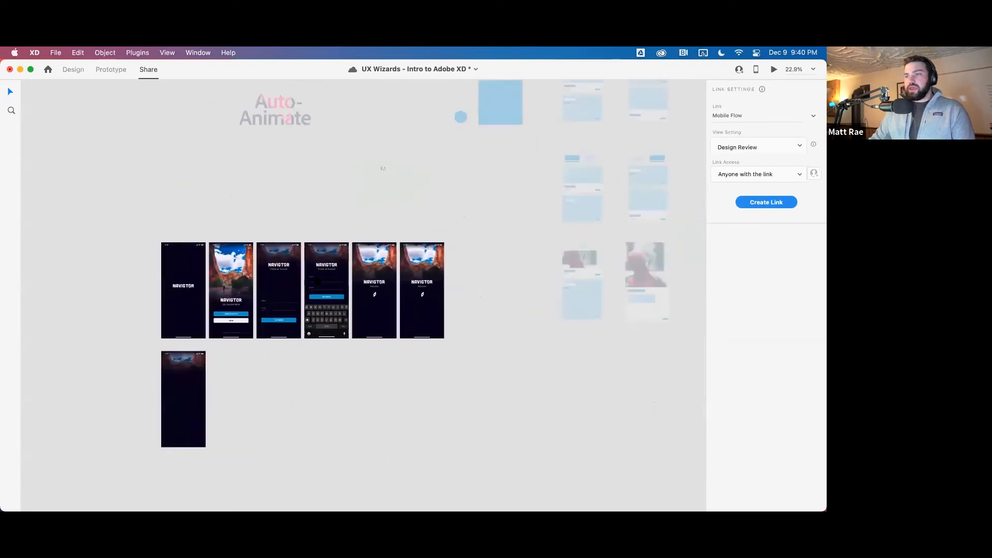
{"action": "scroll", "coordinate": [500, 325], "scroll_direction": "down", "scroll_amount": 1}
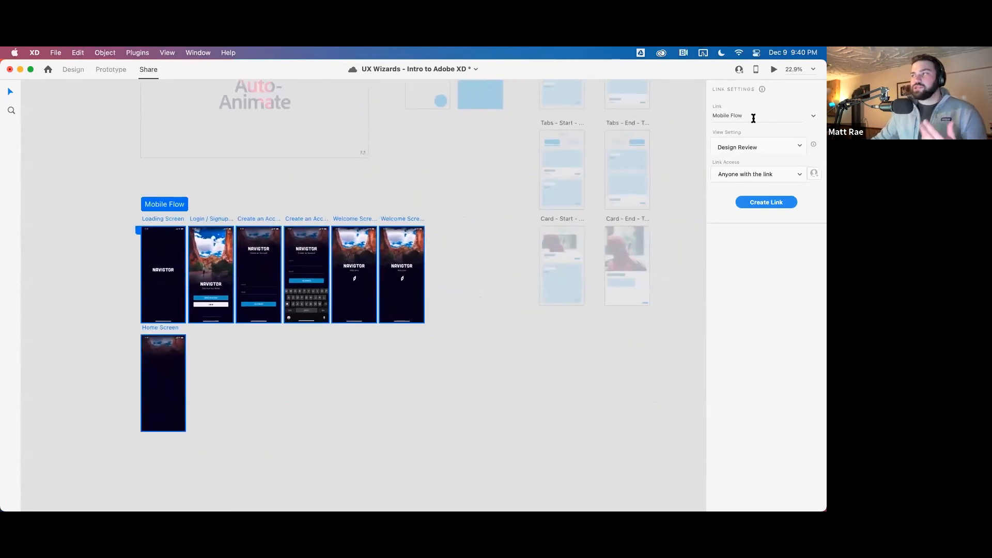
Try the Custom view setting for the Mobile Flow link and change it to Development
{"action": "left_click", "coordinate": [760, 149]}
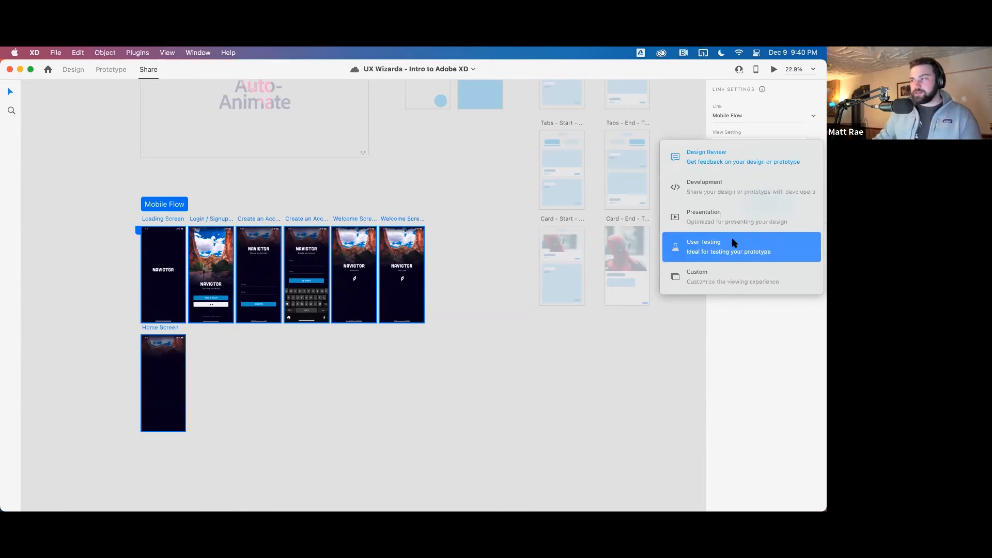
{"action": "left_click", "coordinate": [729, 276]}
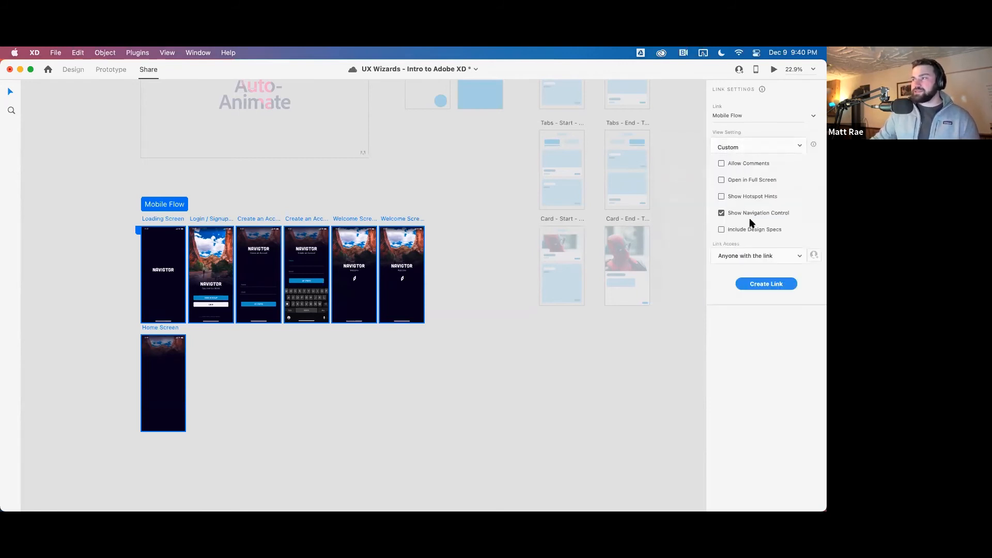
{"action": "left_click", "coordinate": [757, 146]}
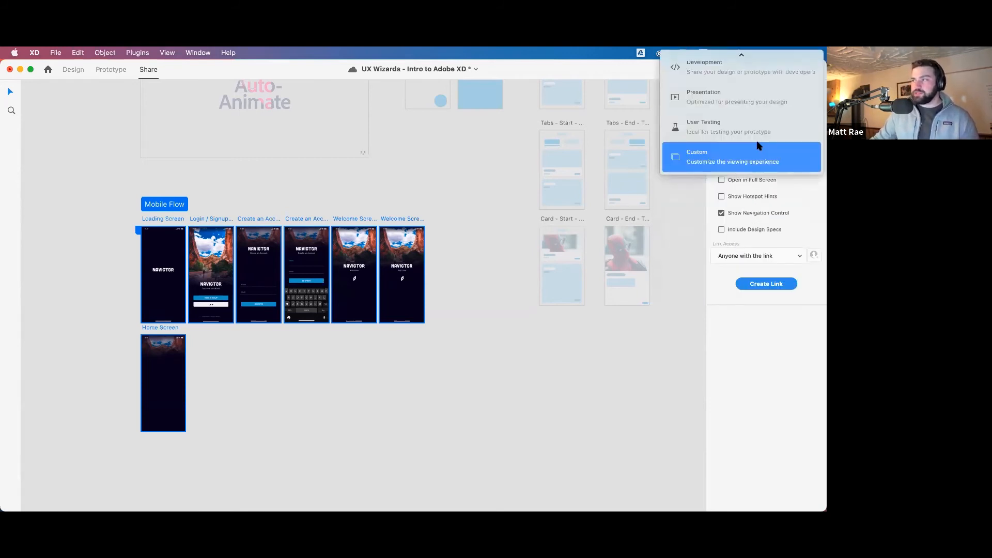
{"action": "scroll", "coordinate": [739, 88], "scroll_direction": "up", "scroll_amount": 1}
{"action": "left_click", "coordinate": [742, 98]}
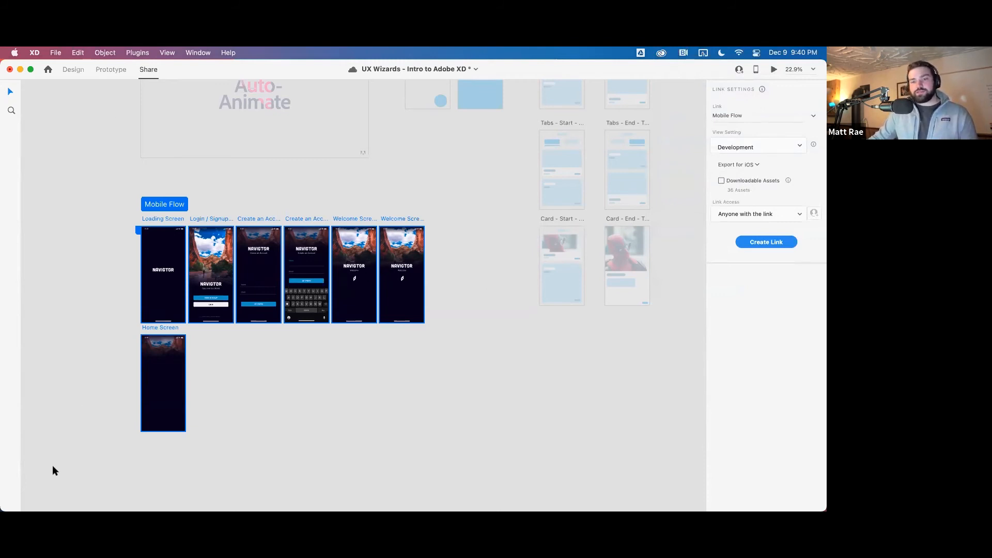
Back in Design mode, mark the Home Screen, Welcome Screen – 1, Welcome Screen and Create an Account artboards for export
{"action": "left_click", "coordinate": [73, 69]}
{"action": "left_click", "coordinate": [10, 481]}
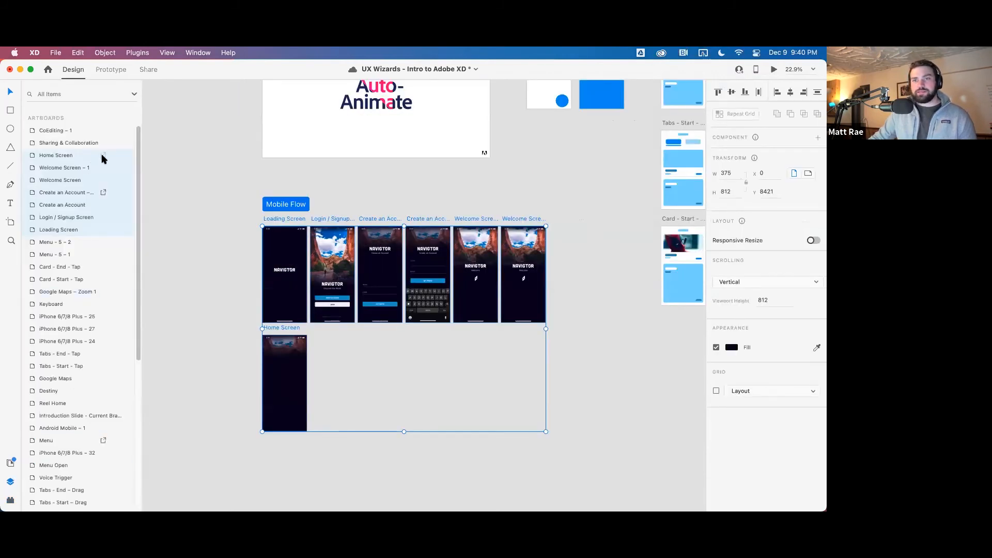
{"action": "left_click", "coordinate": [102, 180]}
{"action": "left_click", "coordinate": [103, 205]}
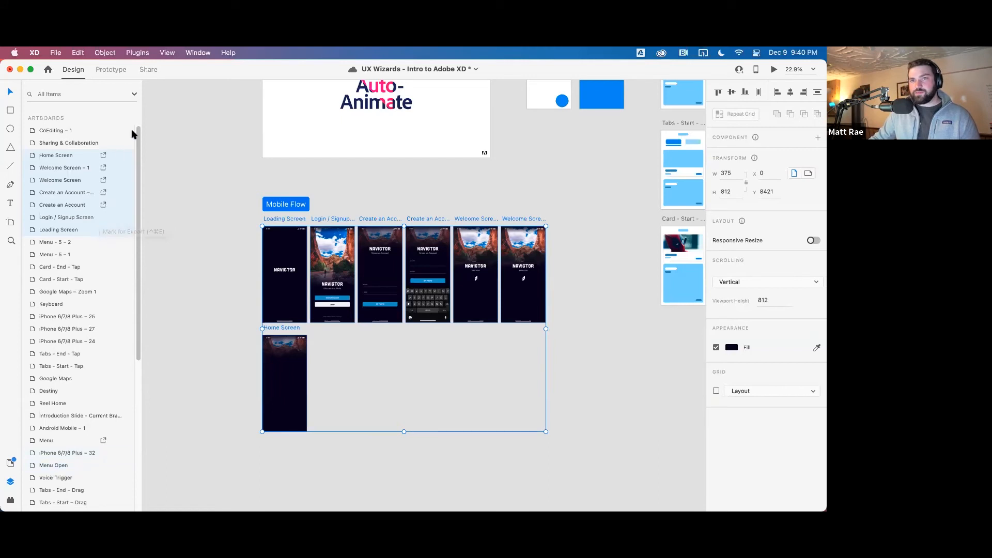
Return to Share mode, set the Mobile Flow Development link to export for Web, and create the link
{"action": "left_click", "coordinate": [149, 69]}
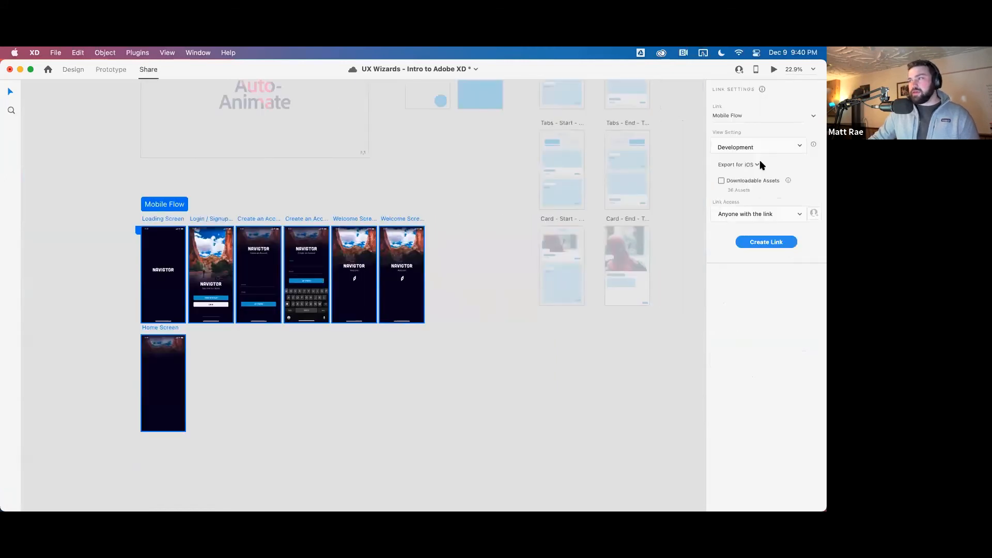
{"action": "left_click", "coordinate": [757, 165]}
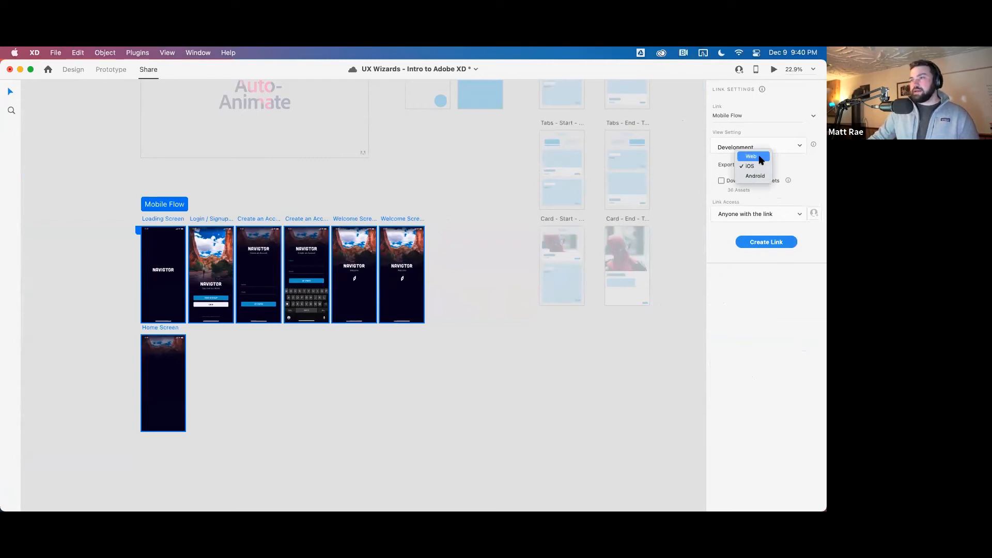
{"action": "left_click", "coordinate": [761, 159]}
{"action": "left_click", "coordinate": [766, 241]}
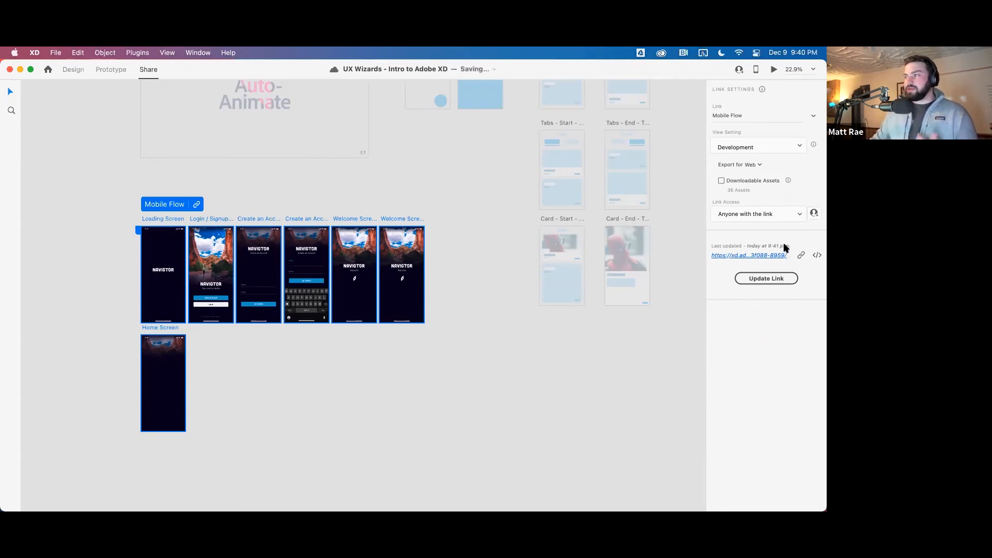
Open the Mobile Flow link in the browser and play the prototype through Create an Account to the Home Screen
{"action": "left_click", "coordinate": [745, 255]}
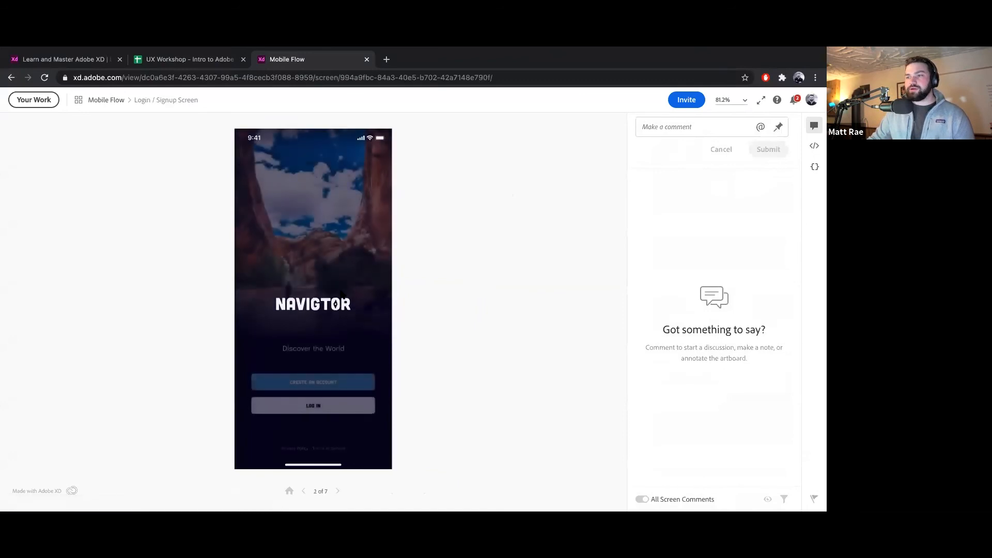
{"action": "left_click", "coordinate": [315, 384]}
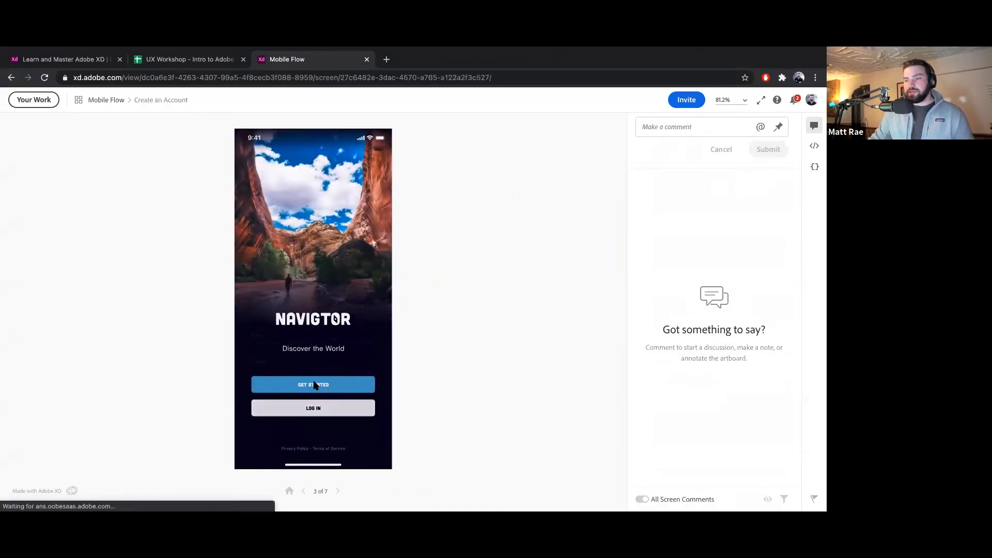
{"action": "left_click", "coordinate": [304, 338]}
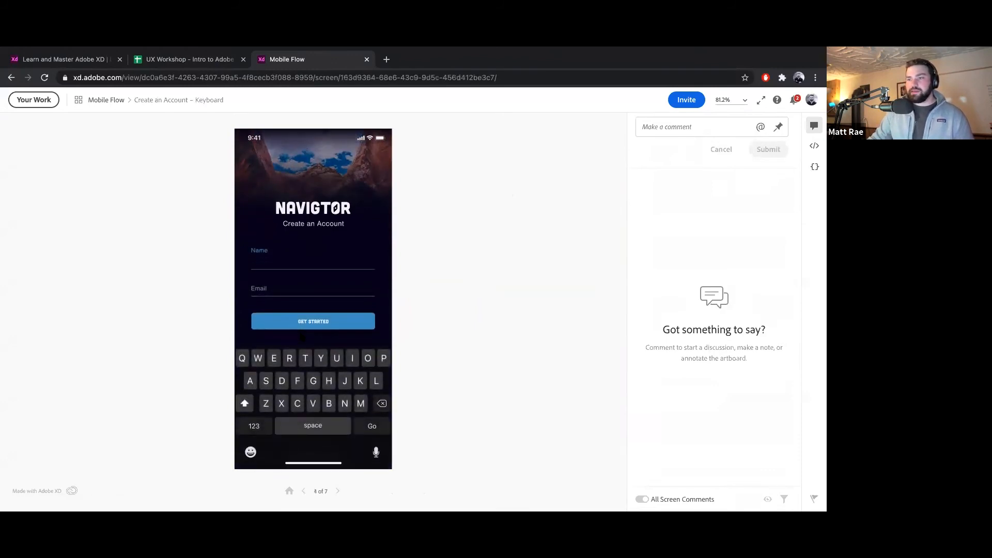
{"action": "left_click", "coordinate": [335, 321]}
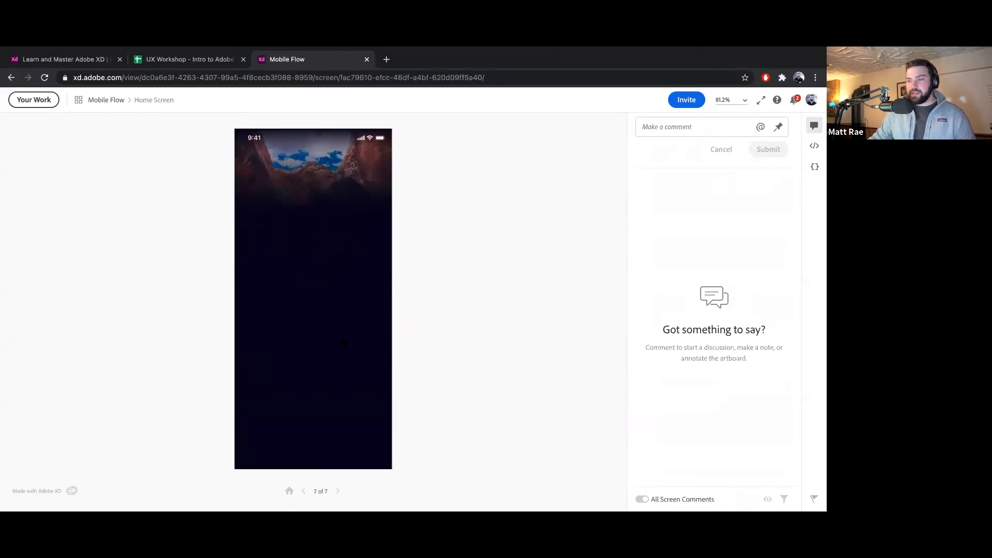
Restart the prototype and submit a comment pinned at the Login / Signup Screen logo reading "Let's make this bigger." with a colleague mentioned
{"action": "left_click", "coordinate": [698, 127]}
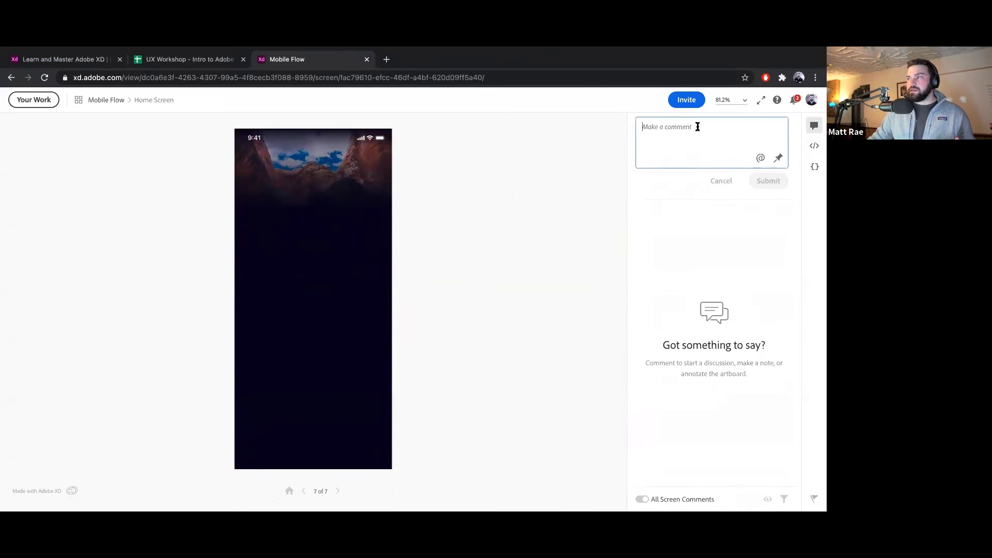
{"action": "left_click", "coordinate": [289, 491]}
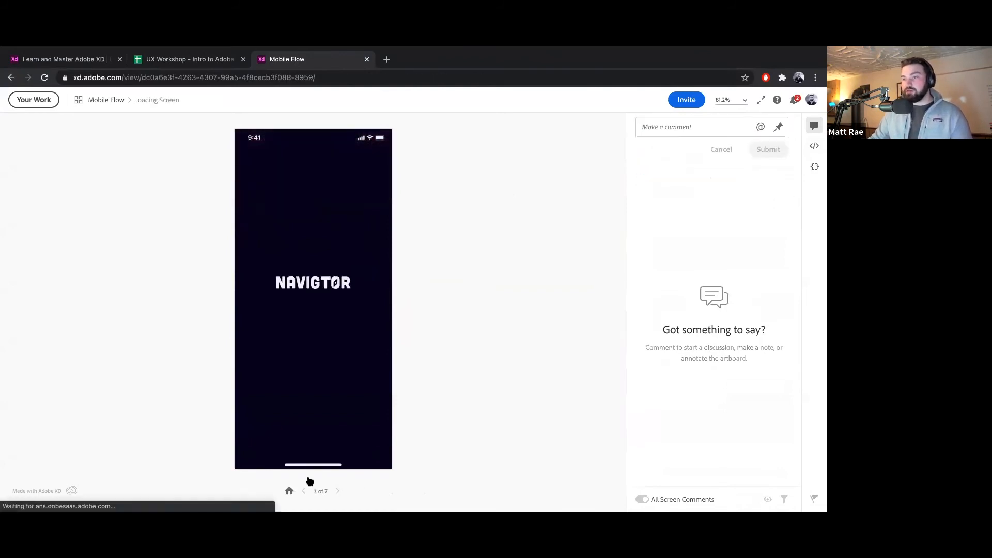
{"action": "left_click", "coordinate": [778, 126]}
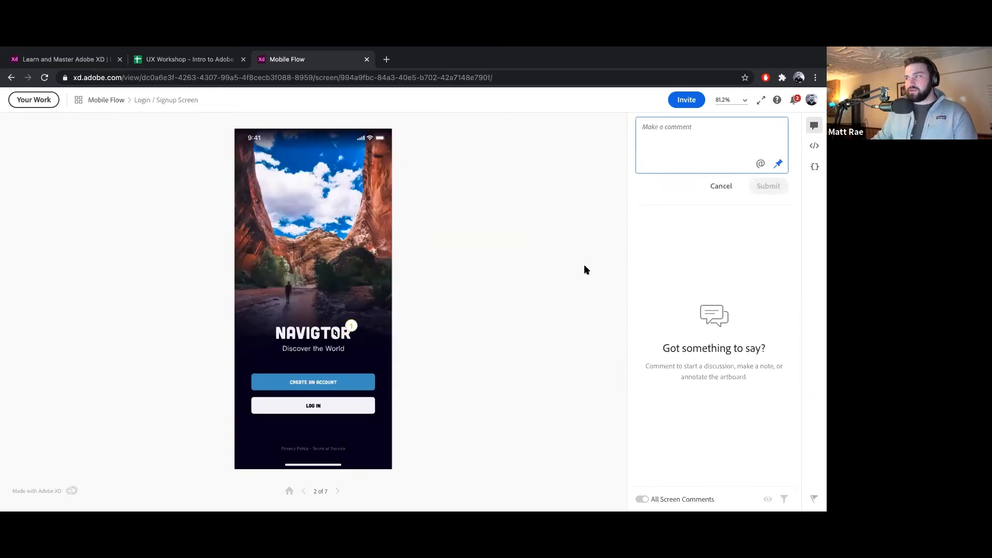
{"action": "type", "text": "Let'"}
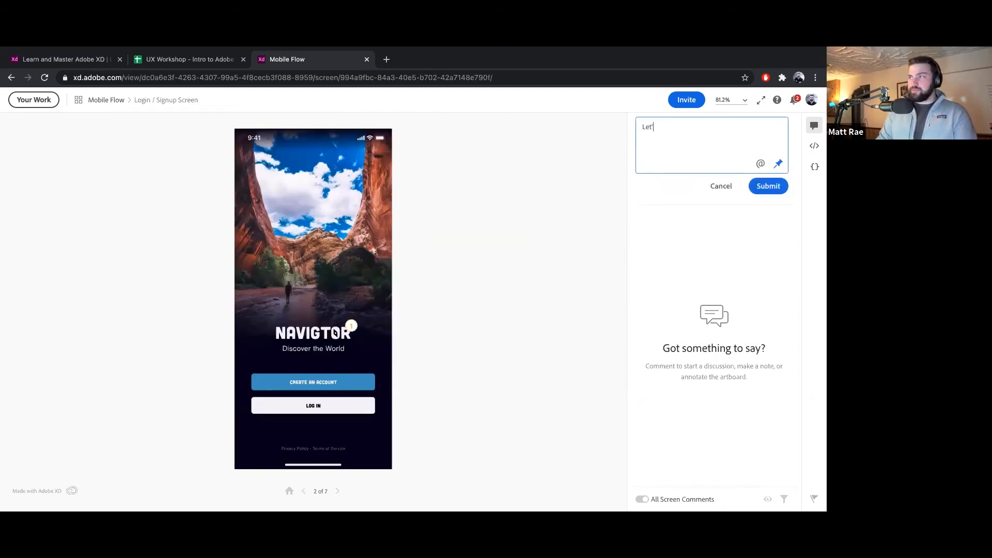
{"action": "type", "text": "s make this bigger."}
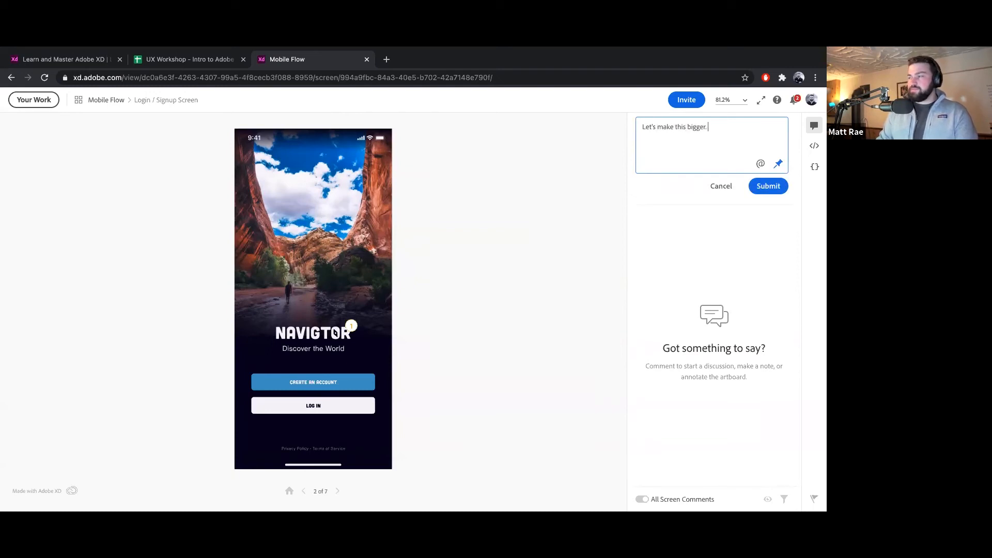
{"action": "left_click", "coordinate": [760, 163]}
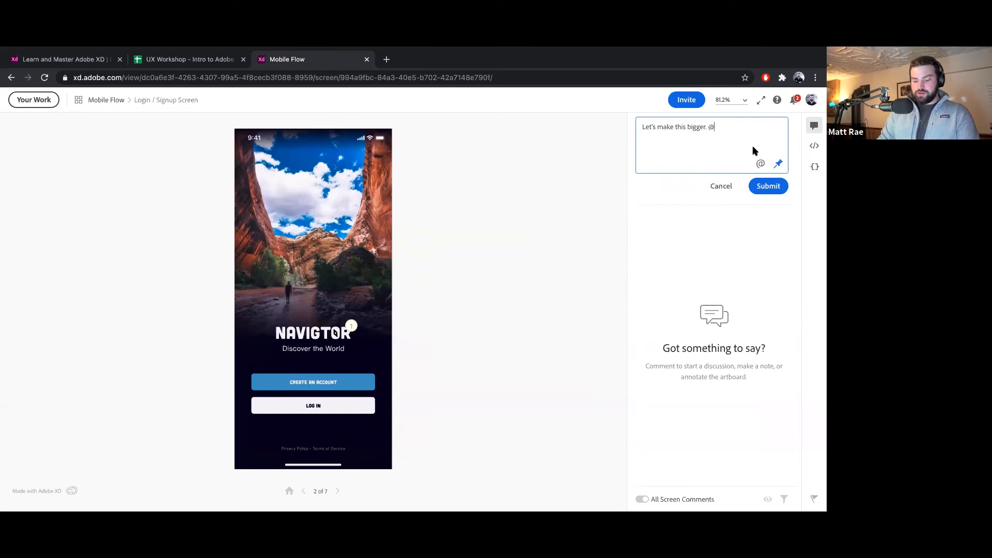
{"action": "type", "text": "pinsky"}
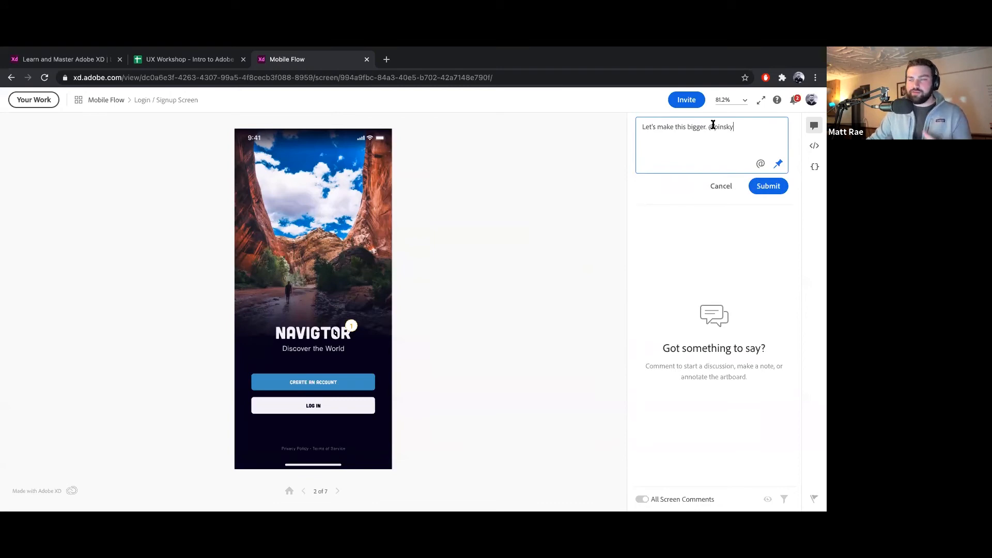
{"action": "left_click", "coordinate": [759, 186]}
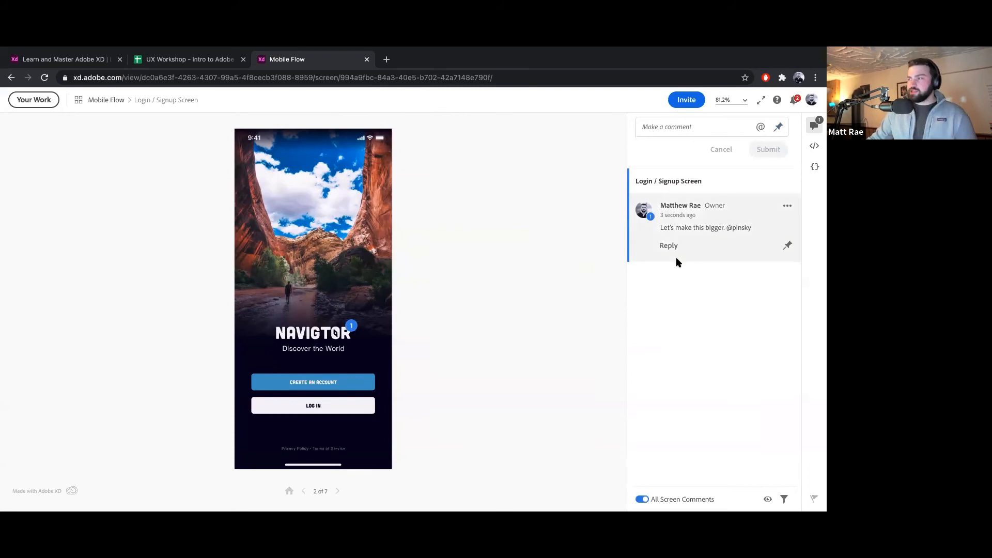
{"action": "left_click", "coordinate": [787, 205]}
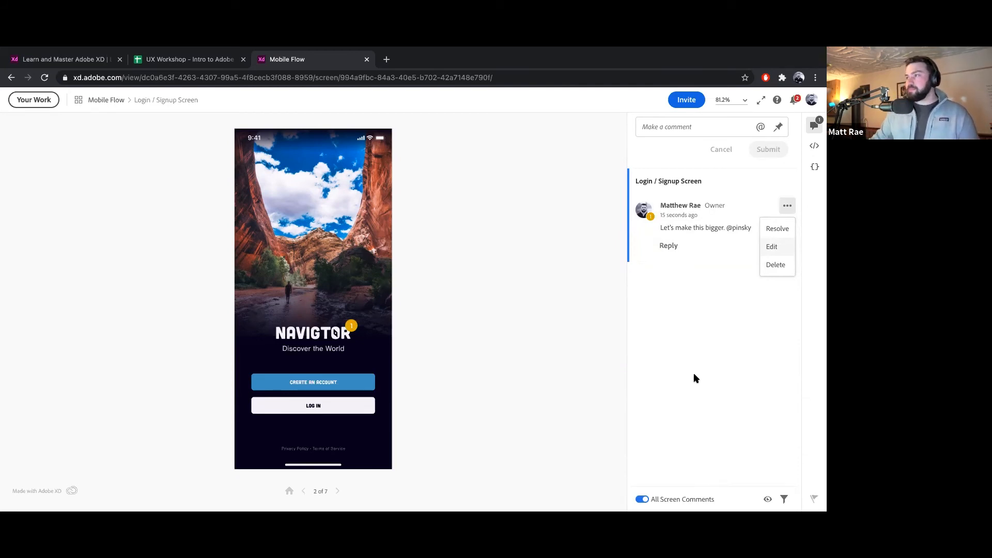
View the Login / Signup Screen specs and inspect the gradient rectangle, hero image, blue button and its CREATE AN ACCOUNT text
{"action": "left_click", "coordinate": [814, 147]}
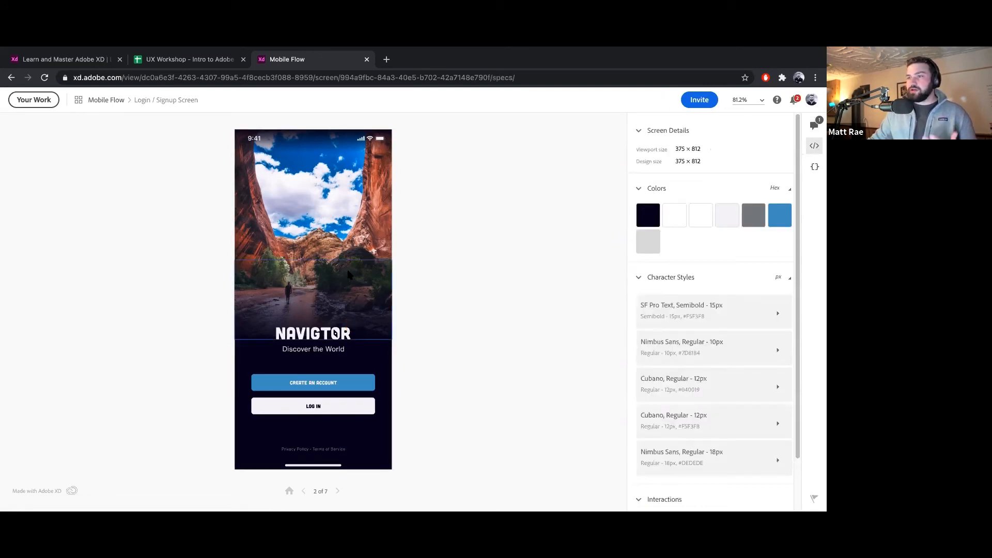
{"action": "left_click", "coordinate": [349, 275]}
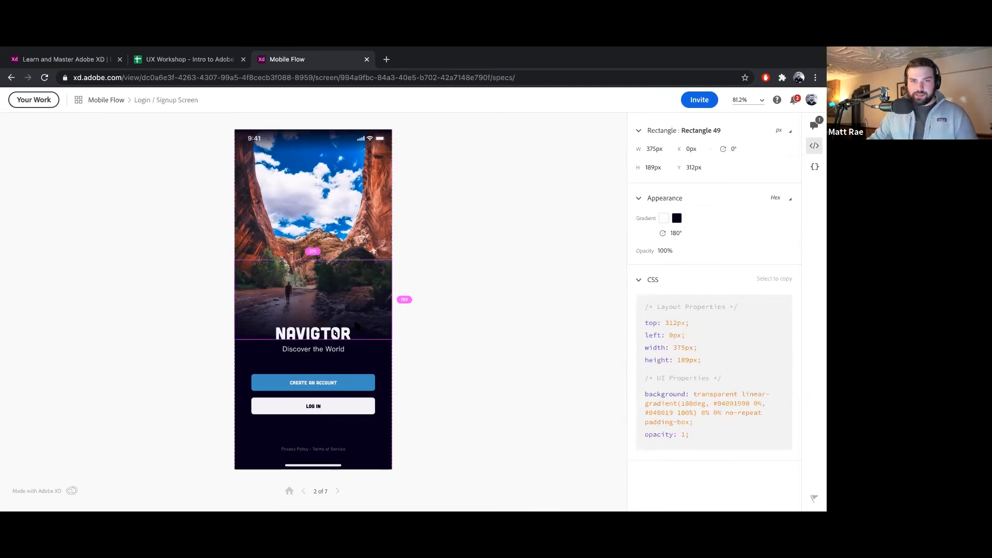
{"action": "left_click", "coordinate": [337, 247]}
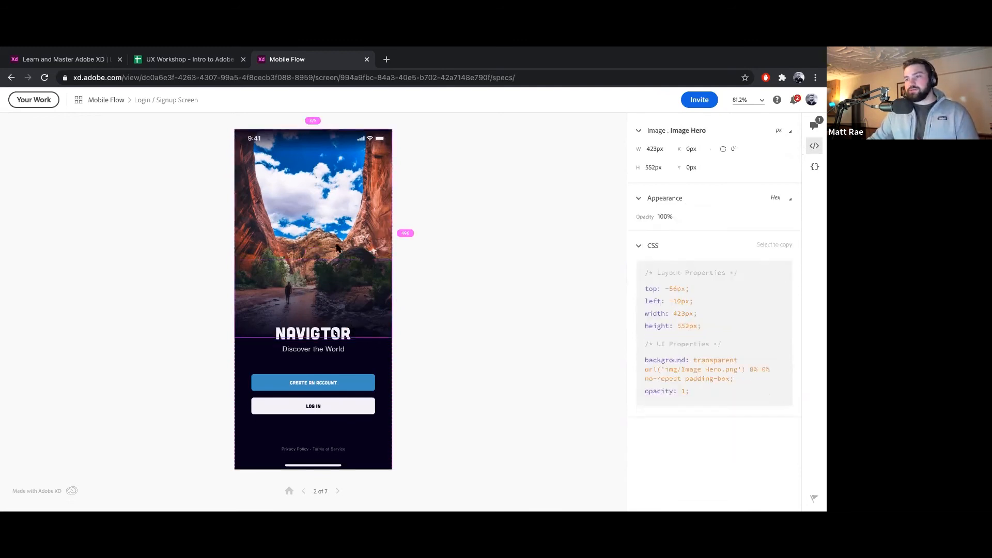
{"action": "left_click", "coordinate": [358, 381]}
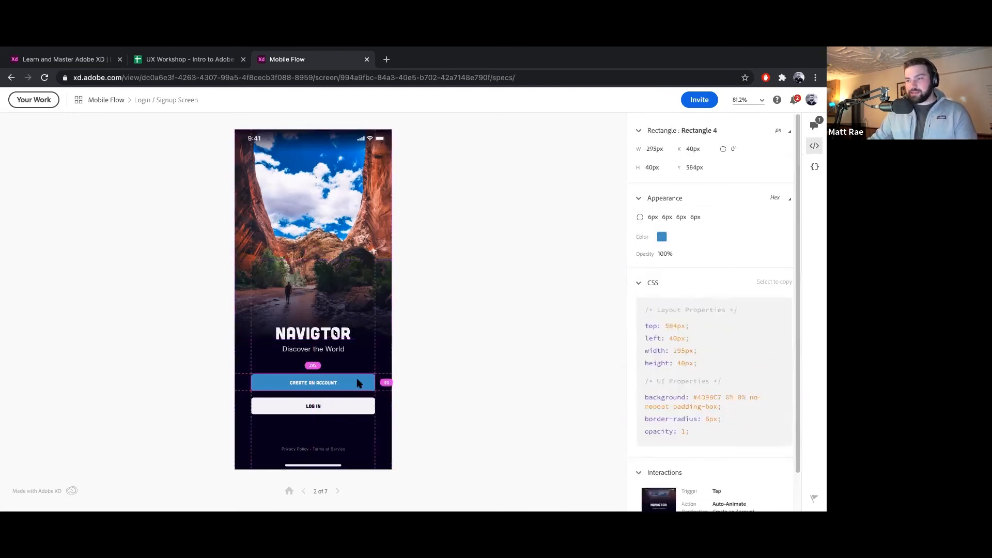
{"action": "left_click", "coordinate": [305, 385]}
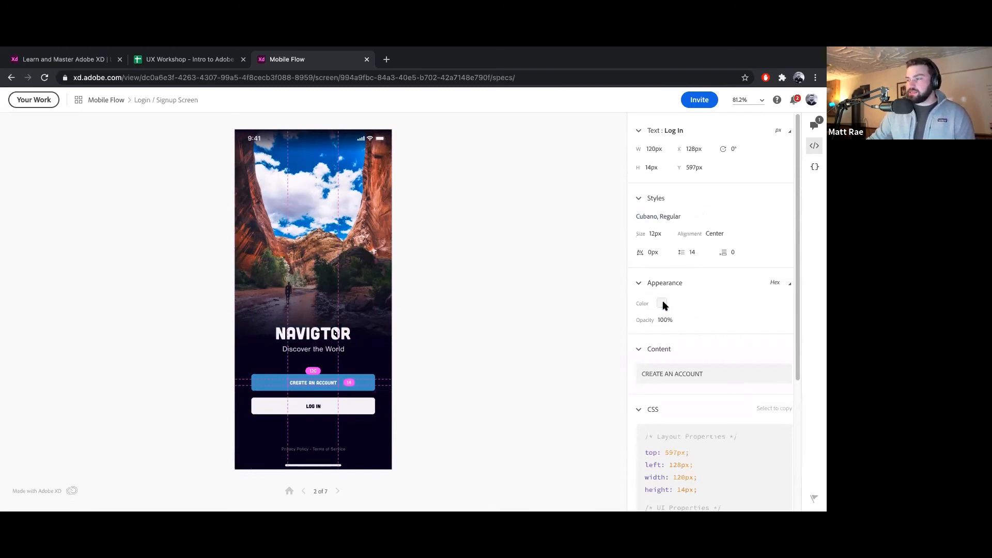
{"action": "scroll", "coordinate": [666, 302], "scroll_direction": "down", "scroll_amount": 4}
{"action": "scroll", "coordinate": [672, 207], "scroll_direction": "up", "scroll_amount": 2}
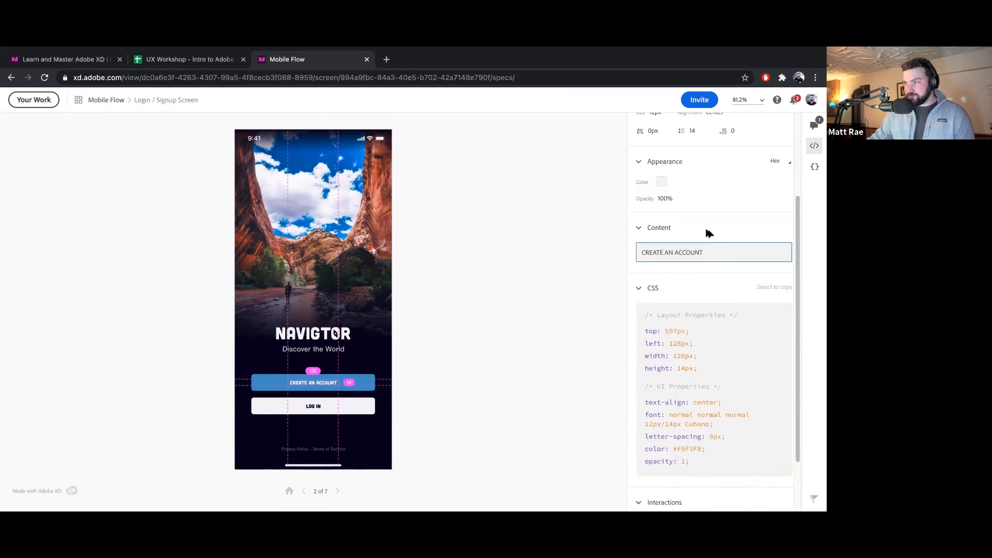
Copy the CREATE AN ACCOUNT text content and the CSS layout properties from top to height
{"action": "left_click", "coordinate": [675, 253]}
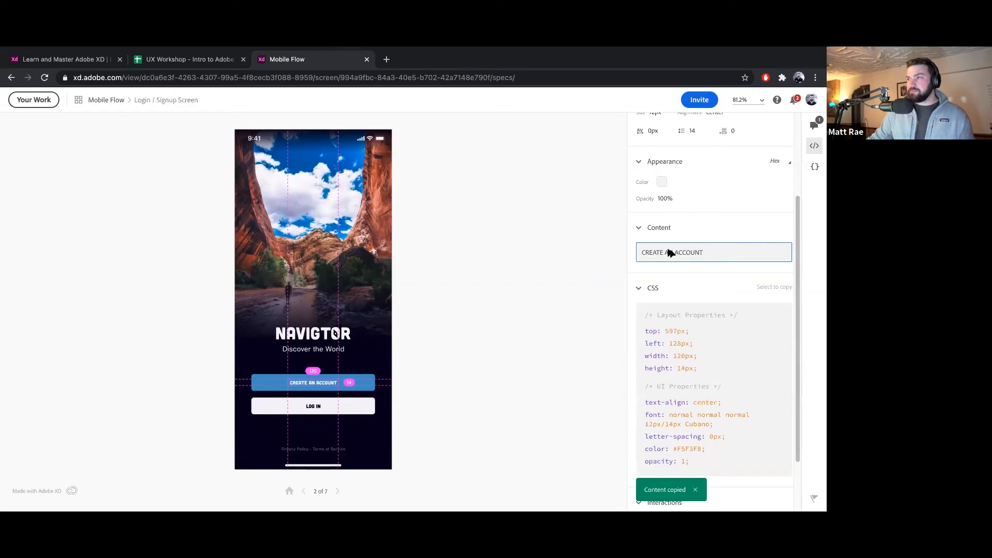
{"action": "scroll", "coordinate": [670, 253], "scroll_direction": "down", "scroll_amount": 2}
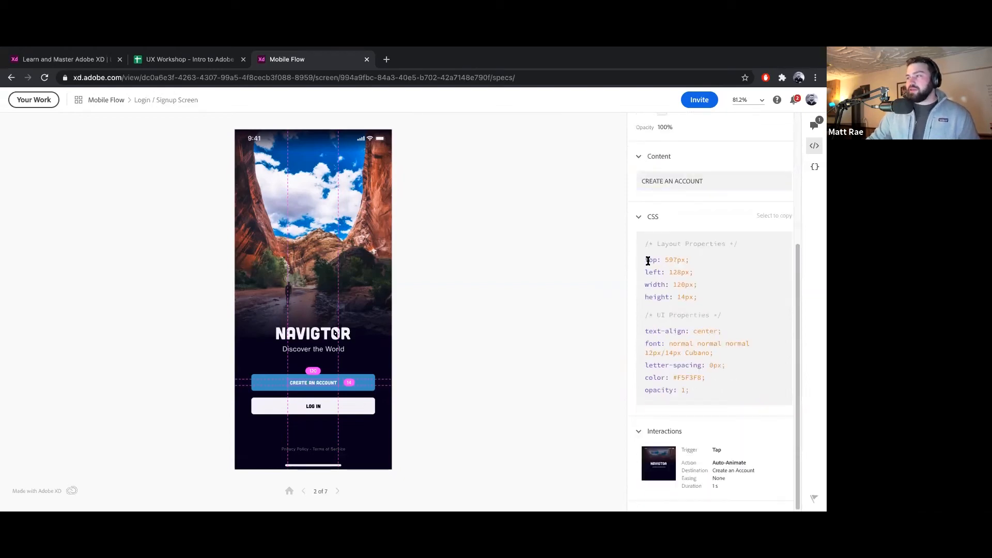
{"action": "left_click_drag", "start_coordinate": [645, 259], "coordinate": [704, 295]}
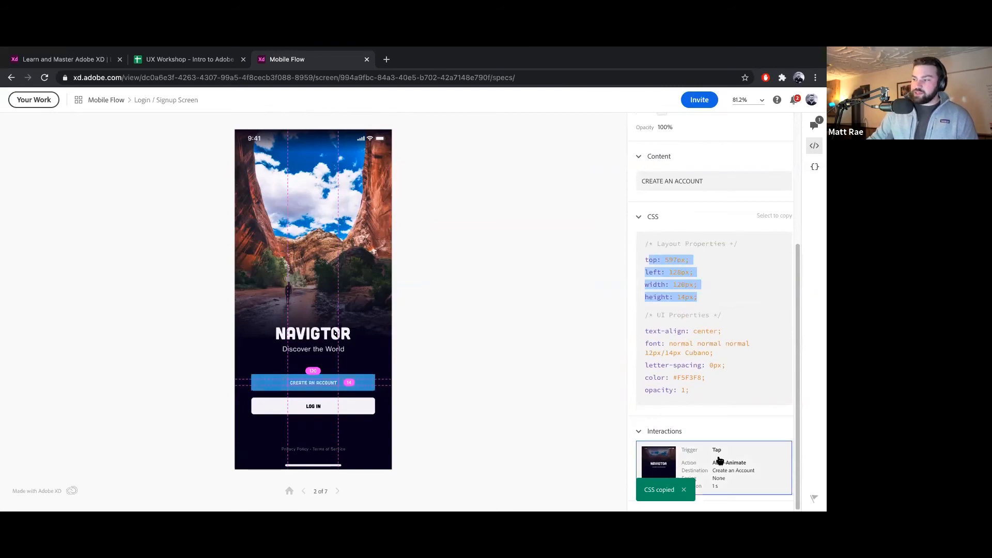
Follow the Tap interaction to the Create an Account specs, and go back to the Login / Signup Screen specs
{"action": "left_click", "coordinate": [736, 465]}
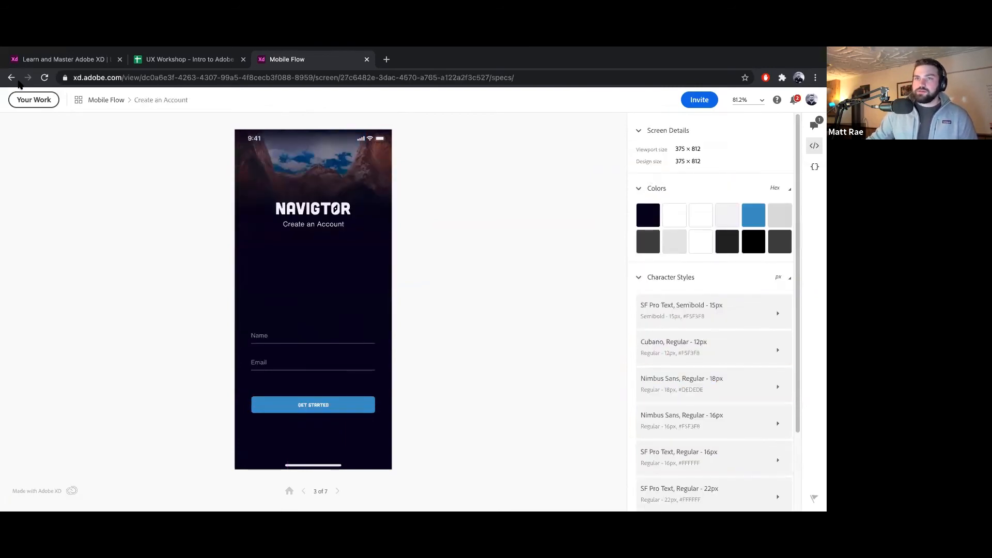
{"action": "left_click", "coordinate": [11, 78]}
{"action": "scroll", "coordinate": [723, 424], "scroll_direction": "down", "scroll_amount": 2}
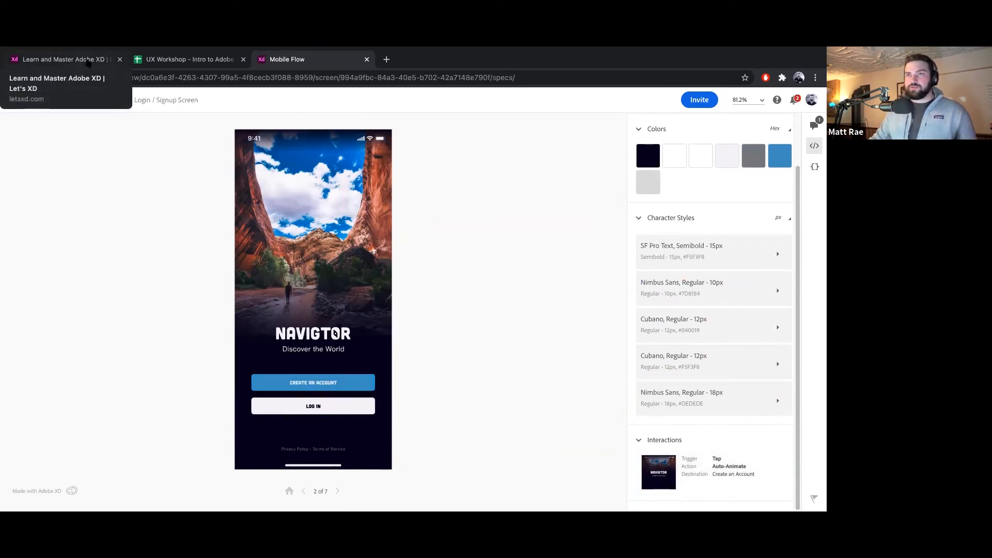
Open the Adobe XD for Visual Studio Code page at letsxd.com/vscode in the Let's XD browser tab
{"action": "left_click", "coordinate": [88, 60]}
{"action": "left_click", "coordinate": [145, 78]}
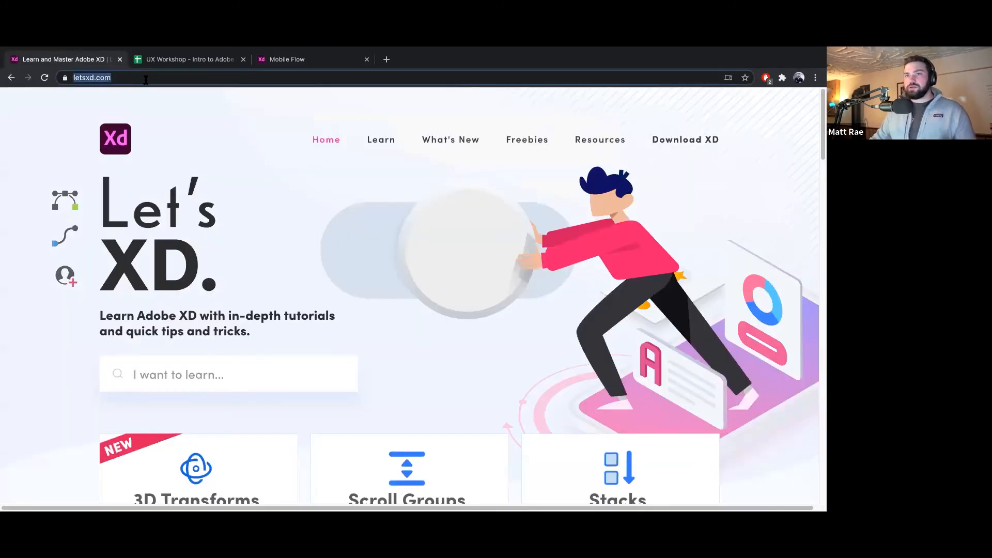
{"action": "key", "text": "Right"}
{"action": "type", "text": "v"}
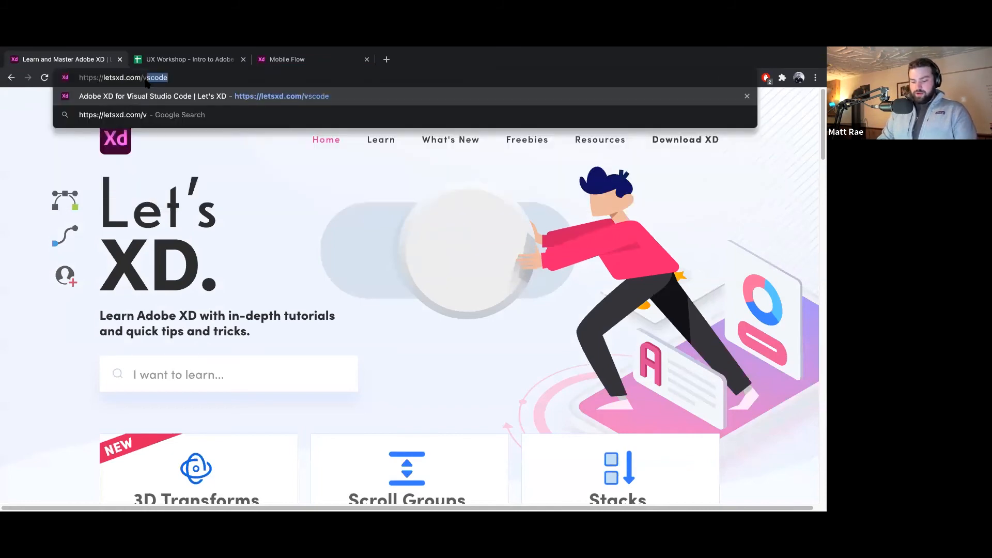
{"action": "type", "text": "scode"}
{"action": "key", "text": "Return"}
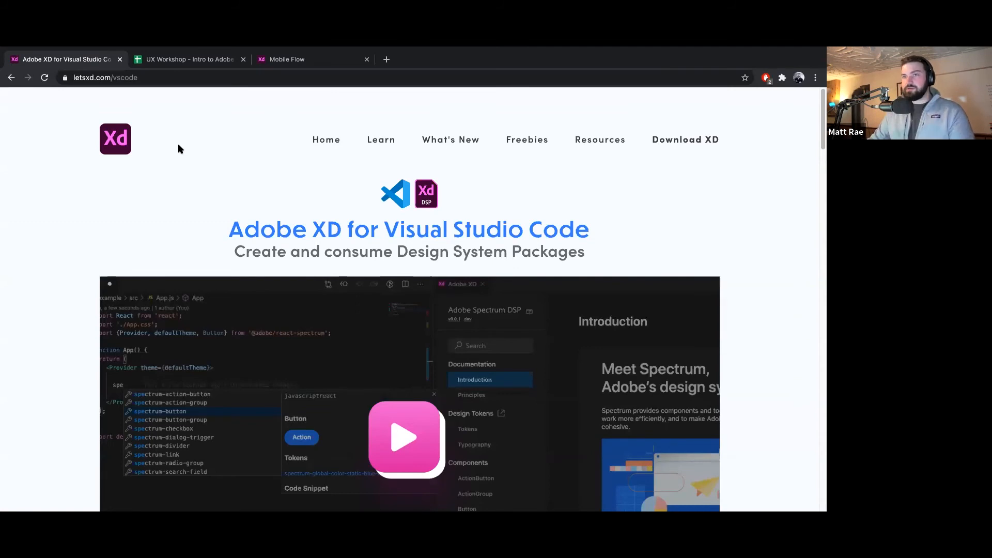
Return to the Mobile Flow specs and examine the hex values of the Login / Signup Screen's color swatches
{"action": "left_click", "coordinate": [294, 60]}
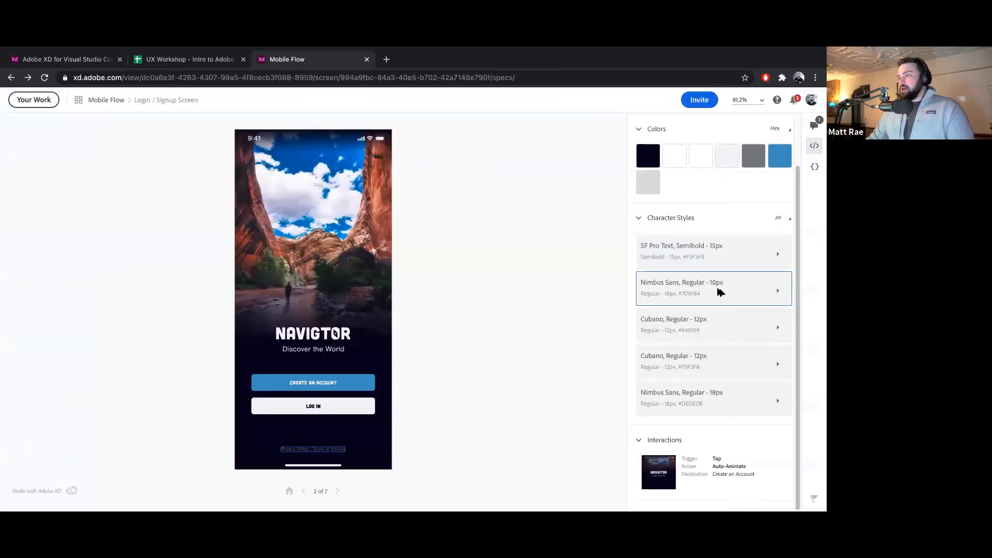
{"action": "scroll", "coordinate": [740, 253], "scroll_direction": "up", "scroll_amount": 2}
{"action": "mouse_move", "coordinate": [757, 220]}
{"action": "mouse_move", "coordinate": [651, 217]}
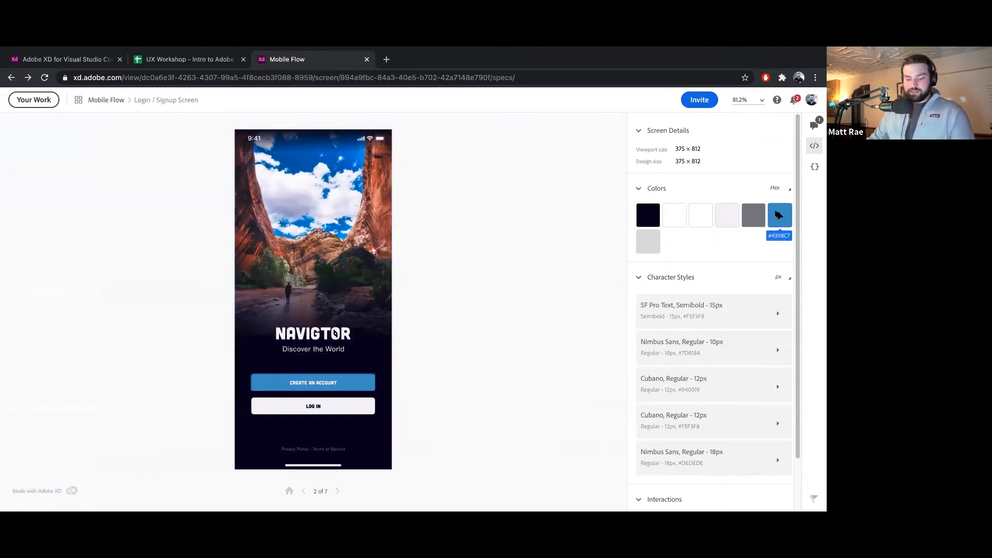
Switch back to Adobe XD's Design mode and browse the document assets up to Colors and Character Styles
{"action": "key", "text": "super+Tab"}
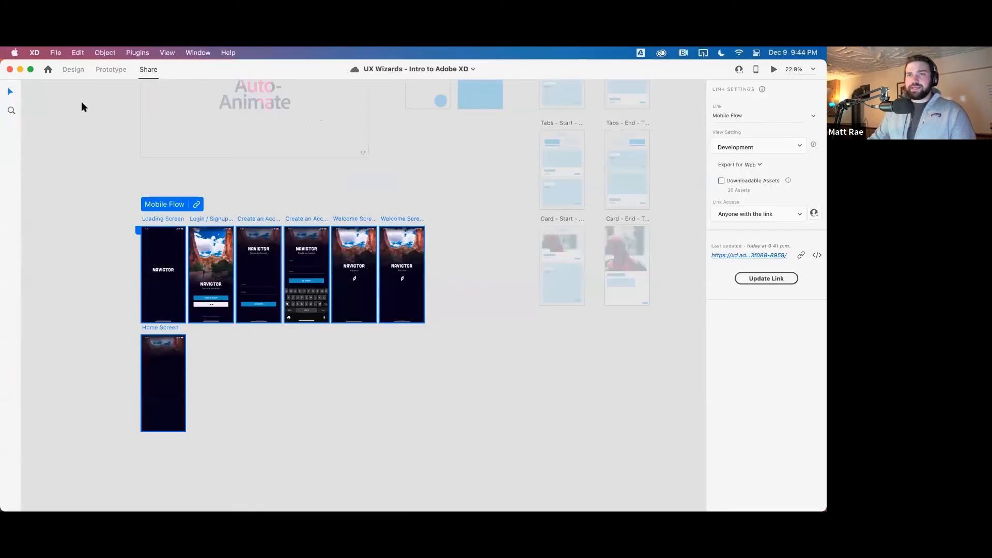
{"action": "left_click", "coordinate": [73, 69]}
{"action": "left_click", "coordinate": [10, 463]}
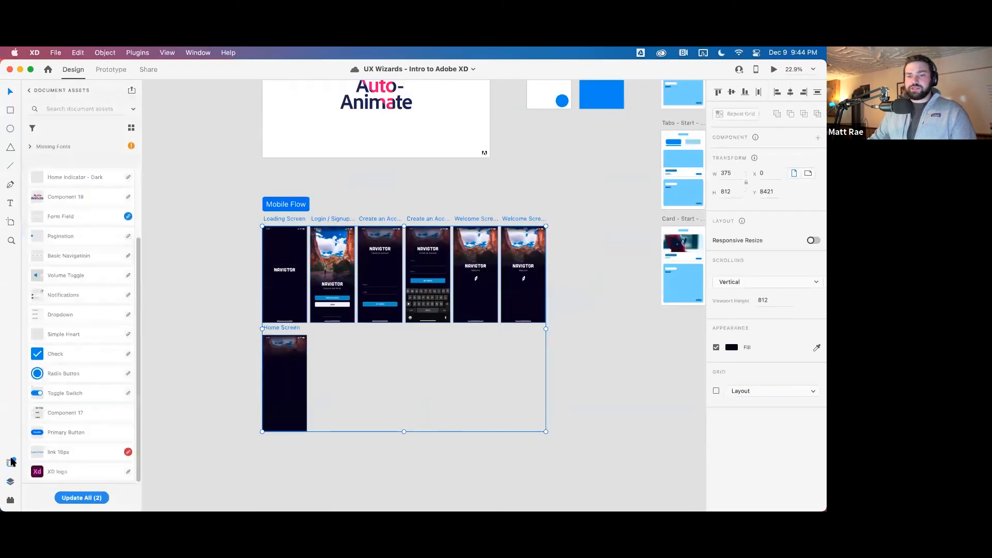
{"action": "scroll", "coordinate": [111, 194], "scroll_direction": "up", "scroll_amount": 4}
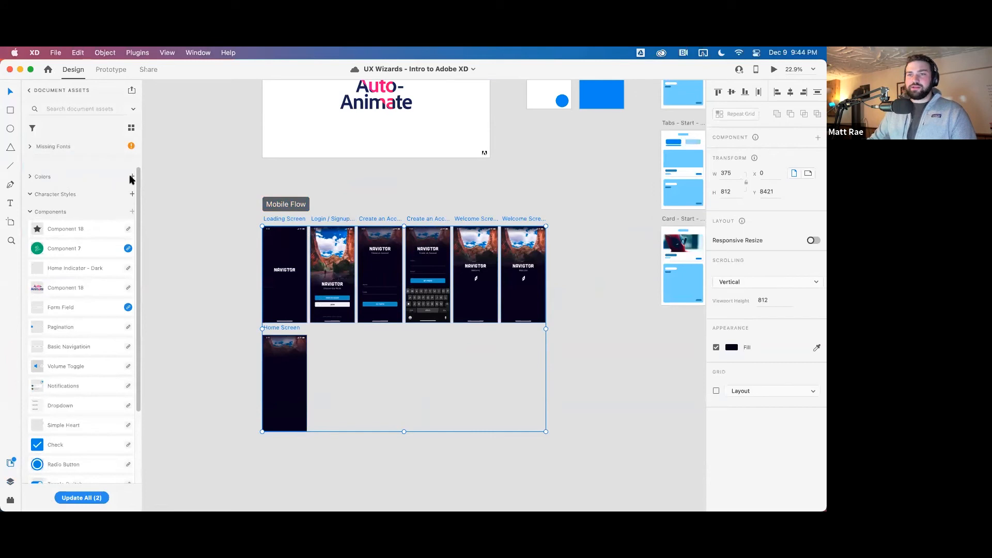
Add the Create an Account button's blue fill to the document's color assets and name it Primary Blue
{"action": "scroll", "coordinate": [320, 299], "scroll_direction": "up", "scroll_amount": 6}
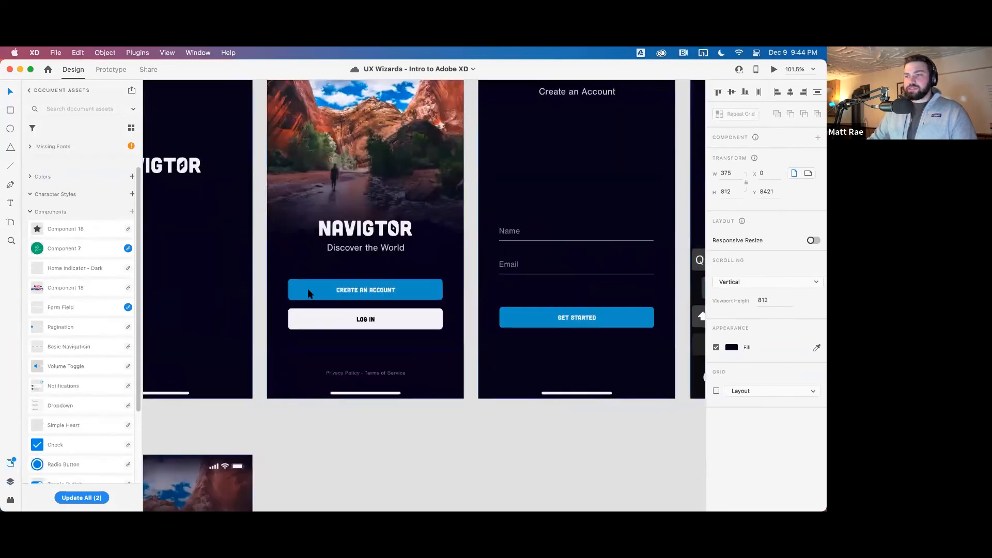
{"action": "left_click", "coordinate": [307, 292]}
{"action": "left_click", "coordinate": [132, 177]}
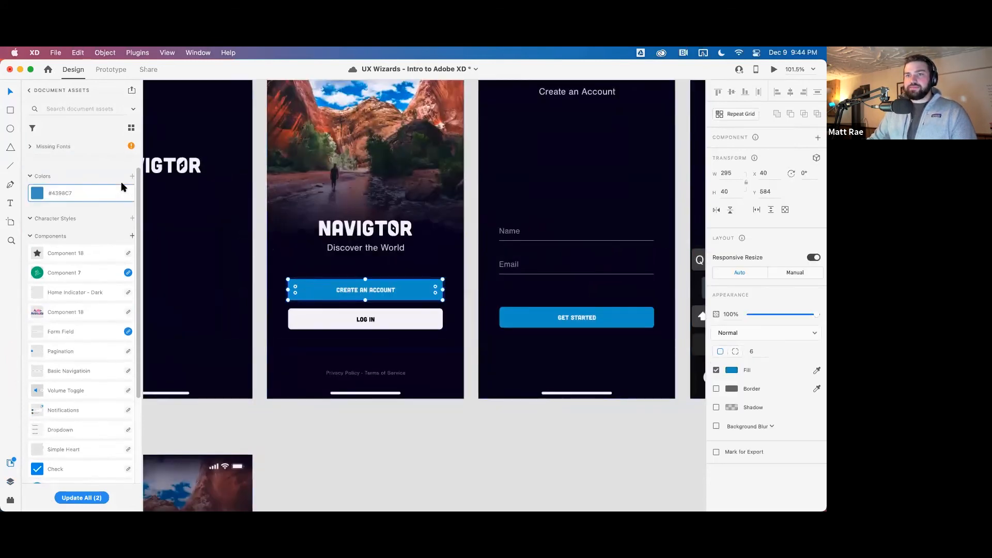
{"action": "double_click", "coordinate": [60, 195]}
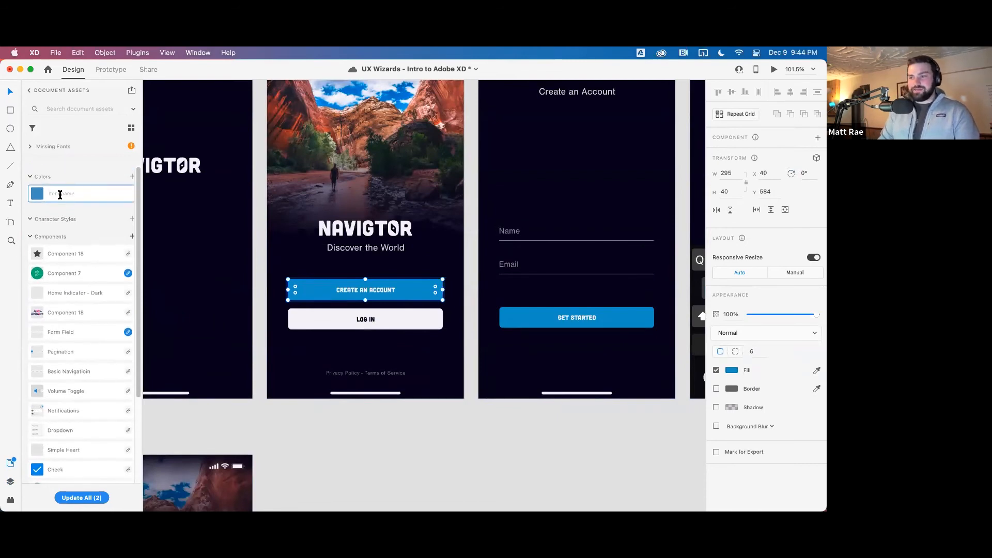
{"action": "type", "text": "Primary Blue"}
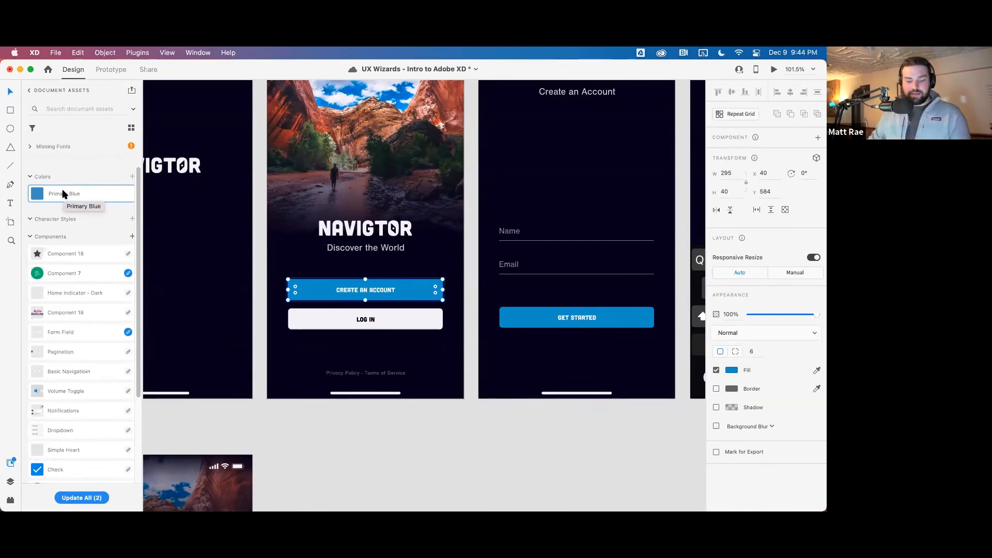
Switch to the Mobile Flow link in the browser and view the Login / Signup Screen's design variables
{"action": "key", "text": "super+Tab"}
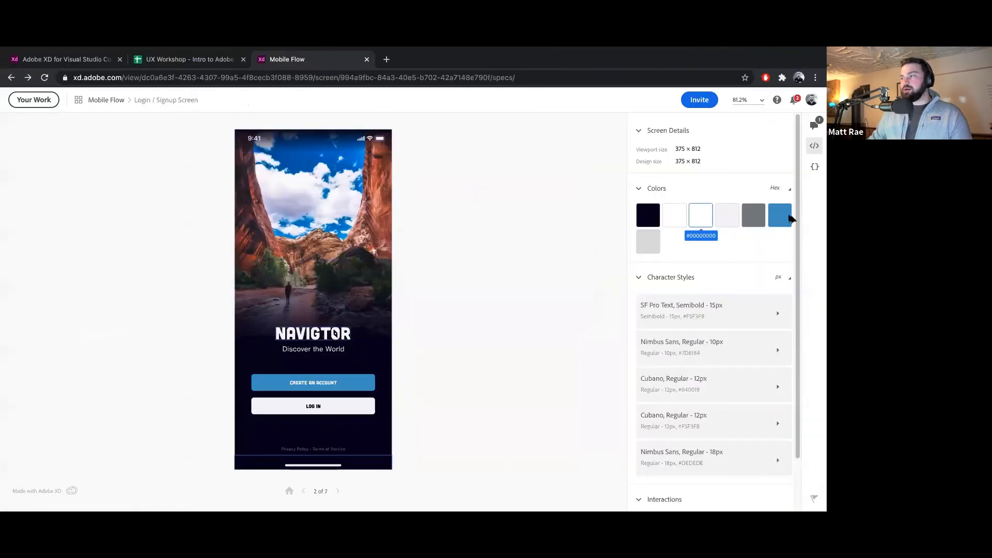
{"action": "left_click", "coordinate": [815, 166]}
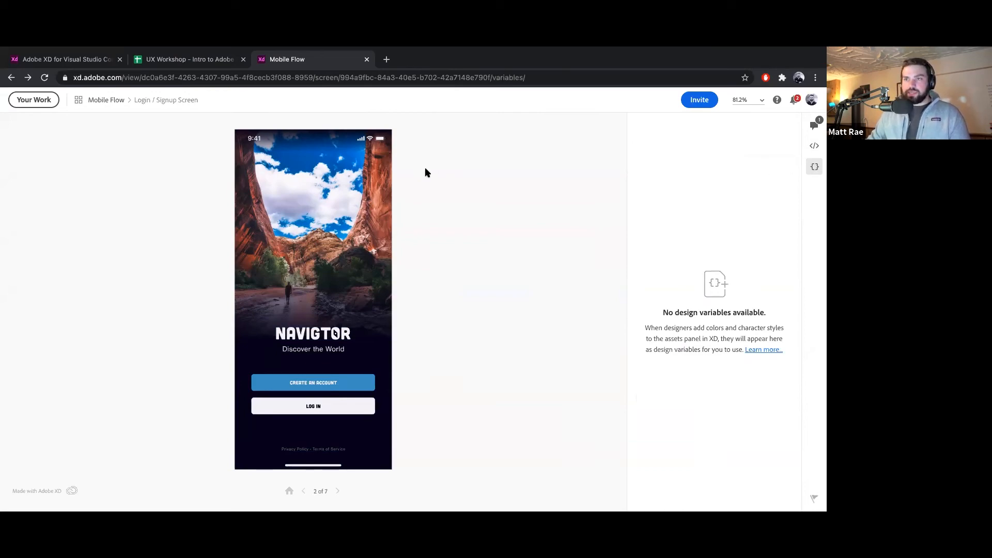
Return to the UX Wizards document in Adobe XD and open its coediting invitation options
{"action": "key", "text": "super+Tab"}
{"action": "scroll", "coordinate": [282, 272], "scroll_direction": "up", "scroll_amount": 3}
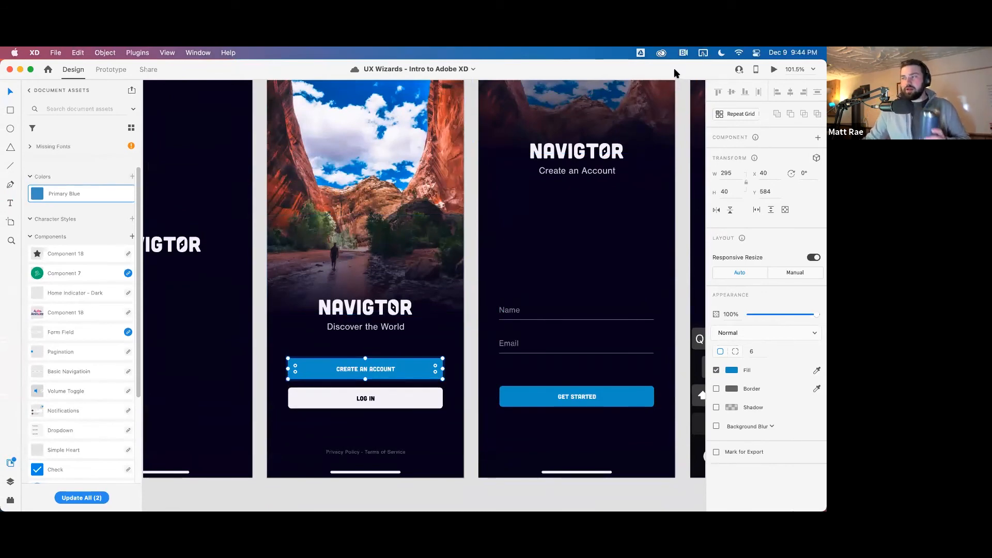
{"action": "left_click", "coordinate": [738, 71]}
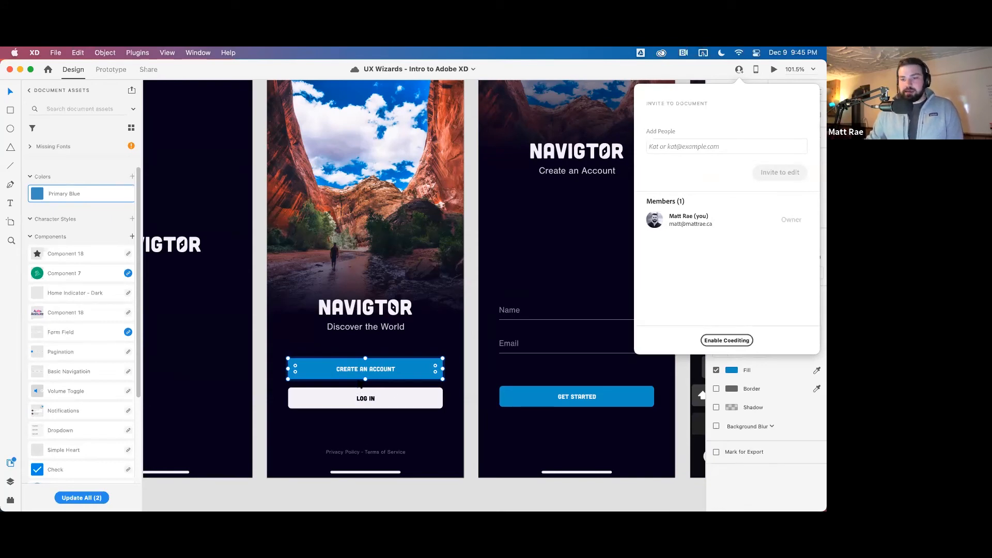
Browse the installed plugins, open Icons 4 Design and look up icons matching "search"
{"action": "left_click", "coordinate": [10, 500]}
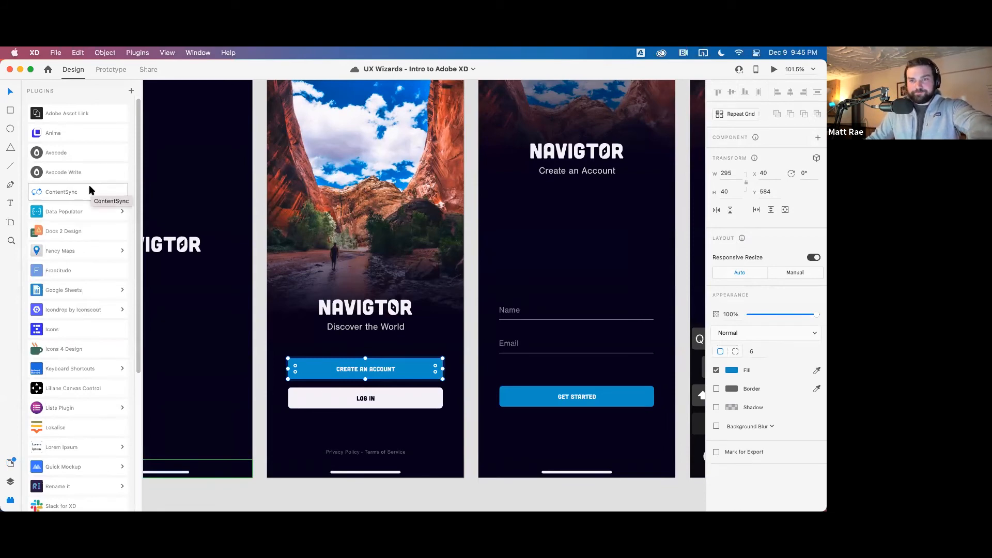
{"action": "left_click", "coordinate": [85, 253]}
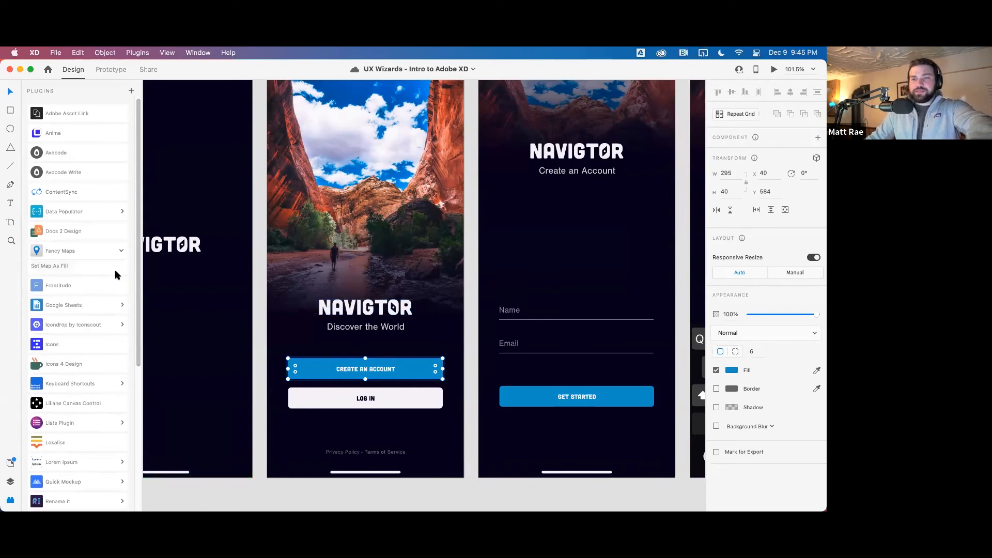
{"action": "scroll", "coordinate": [88, 255], "scroll_direction": "down", "scroll_amount": 5}
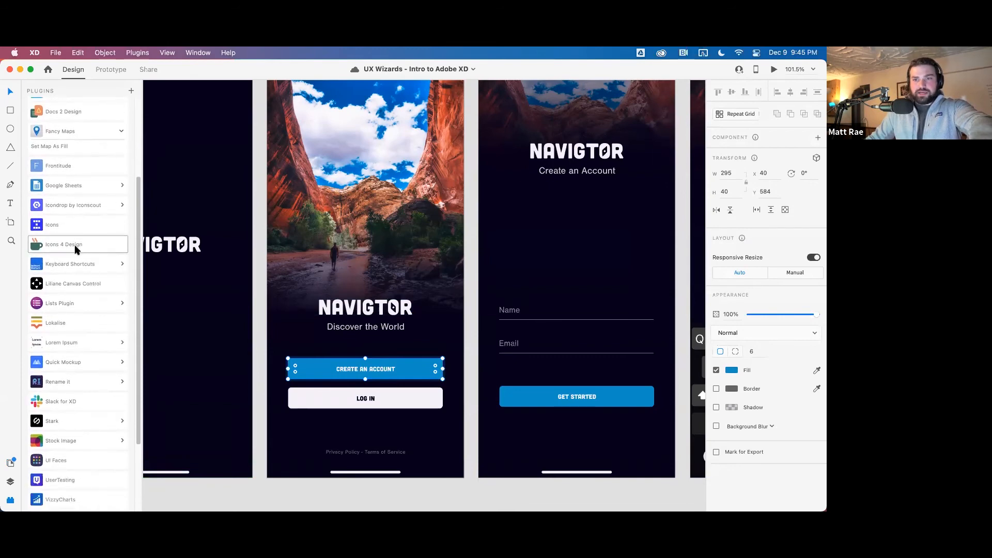
{"action": "left_click", "coordinate": [75, 250]}
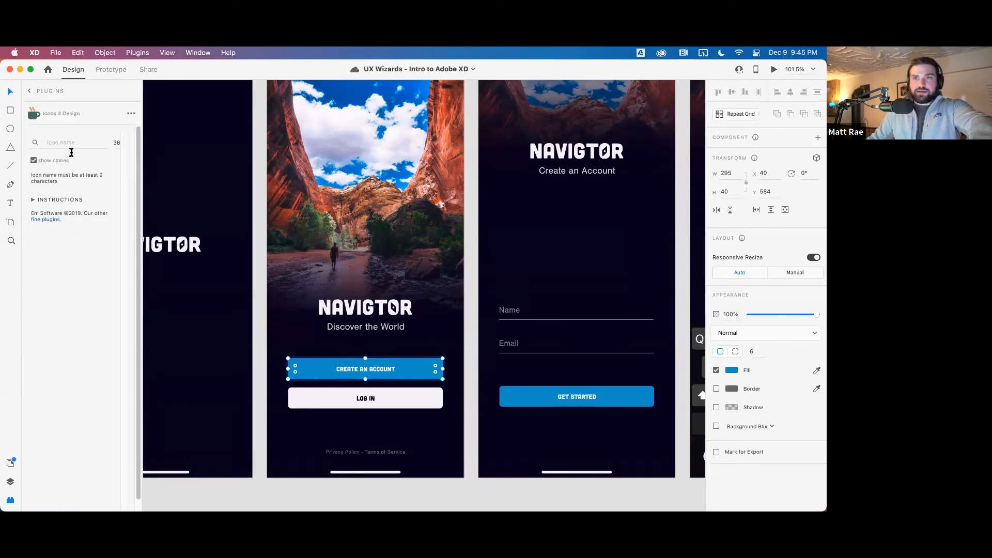
{"action": "type", "text": "se"}
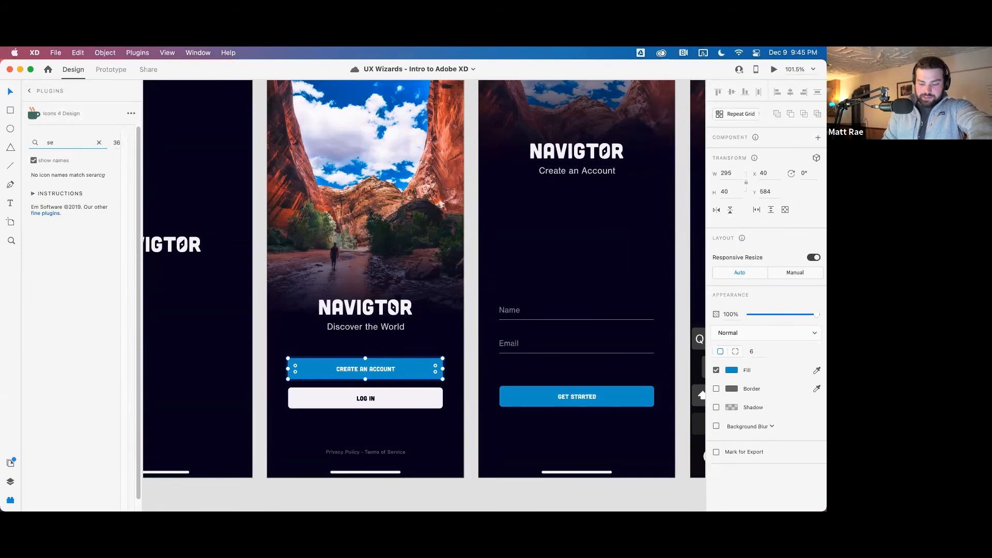
{"action": "type", "text": "rarcarch"}
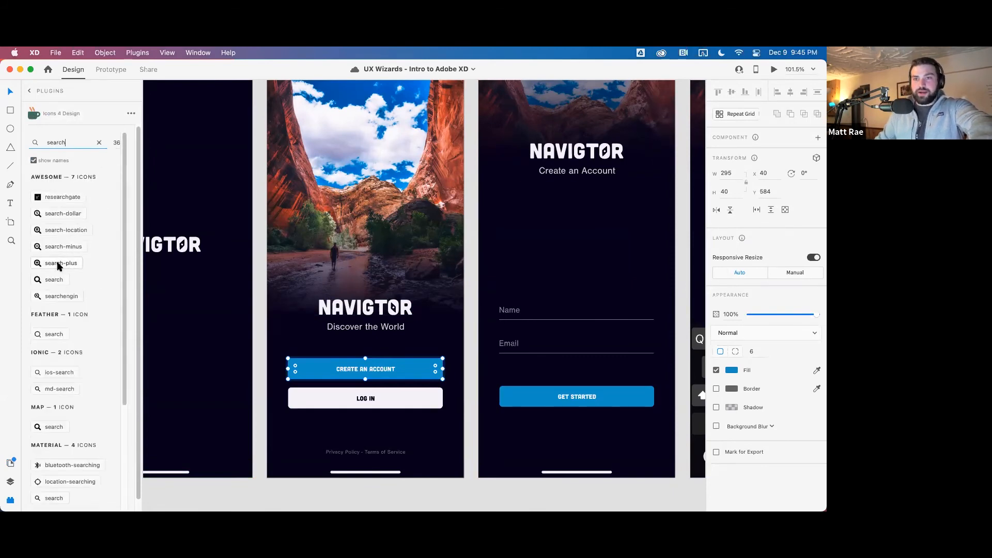
{"action": "mouse_move", "coordinate": [124, 277]}
{"action": "left_mouse_down"}
{"action": "mouse_move", "coordinate": [124, 372]}
{"action": "mouse_move", "coordinate": [124, 268]}
{"action": "left_mouse_up"}
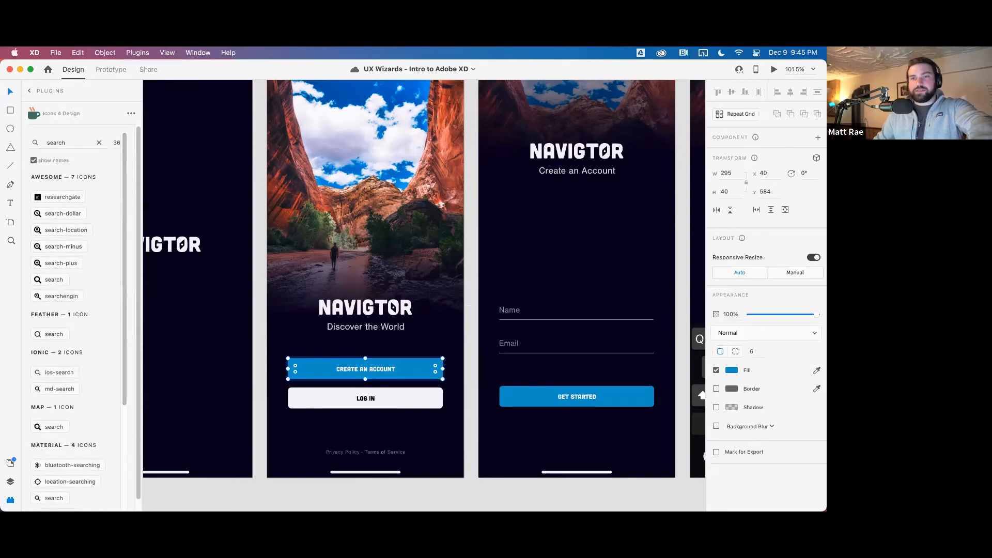
Open the Quick Mockup plugin and browse the elements of its Minimal theme
{"action": "left_click", "coordinate": [30, 90]}
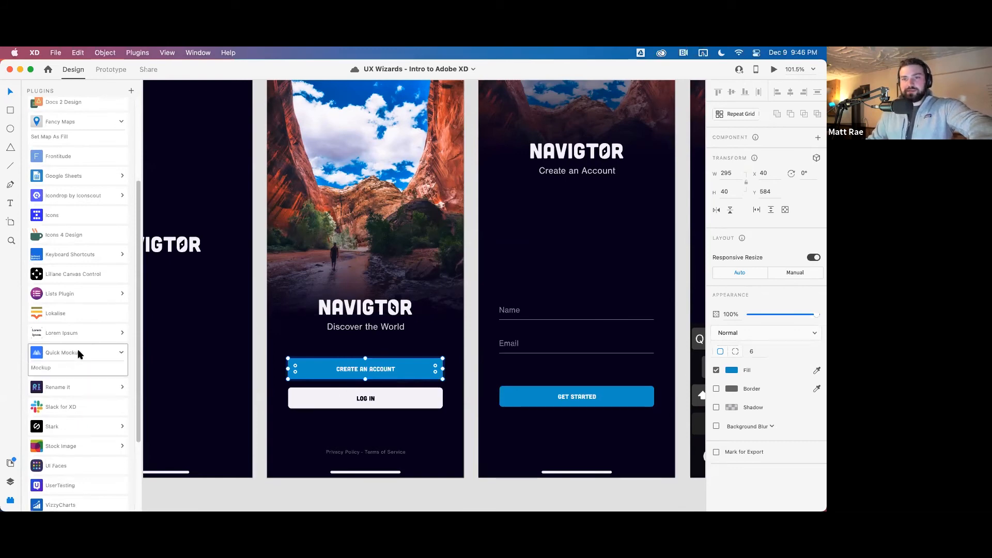
{"action": "left_click", "coordinate": [78, 353]}
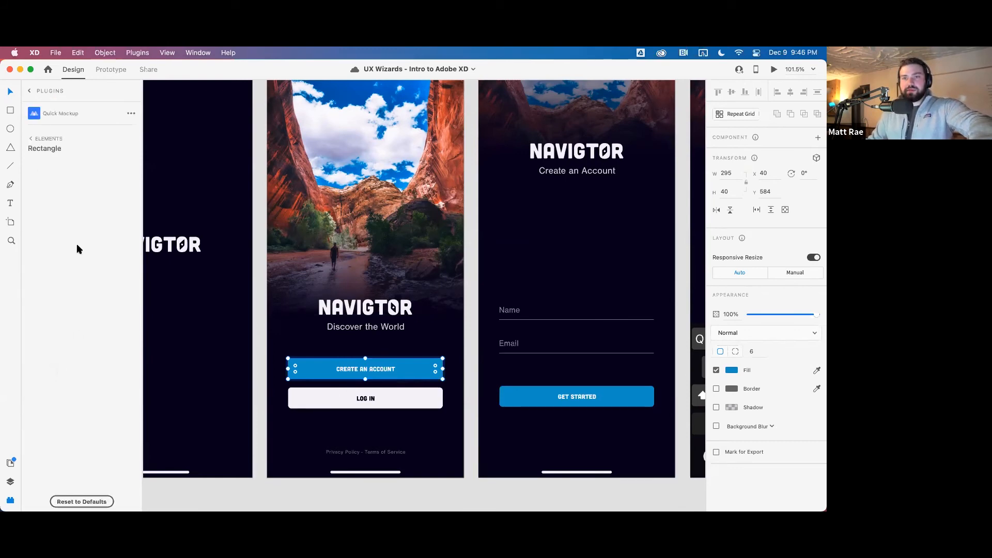
{"action": "left_click", "coordinate": [31, 139]}
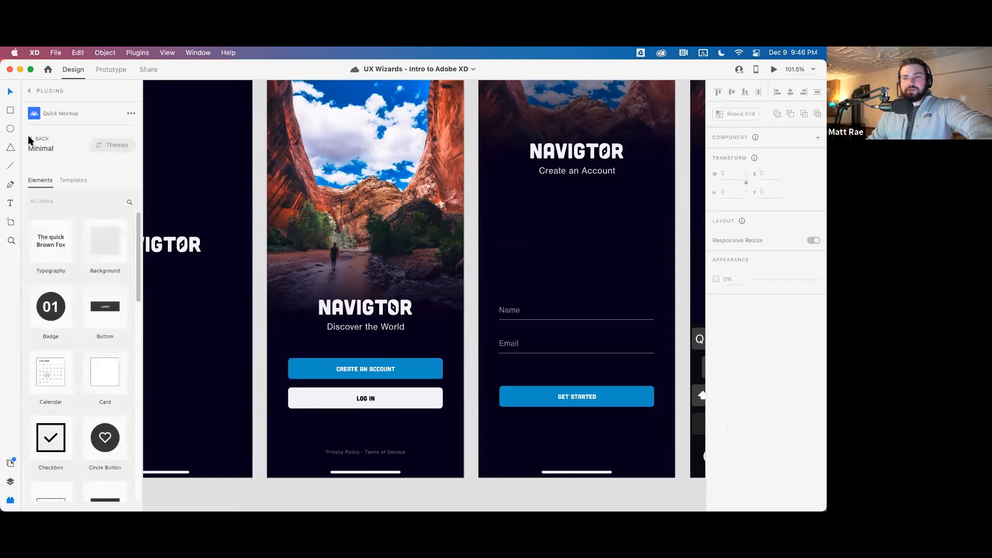
{"action": "scroll", "coordinate": [135, 355], "scroll_direction": "down", "scroll_amount": 10}
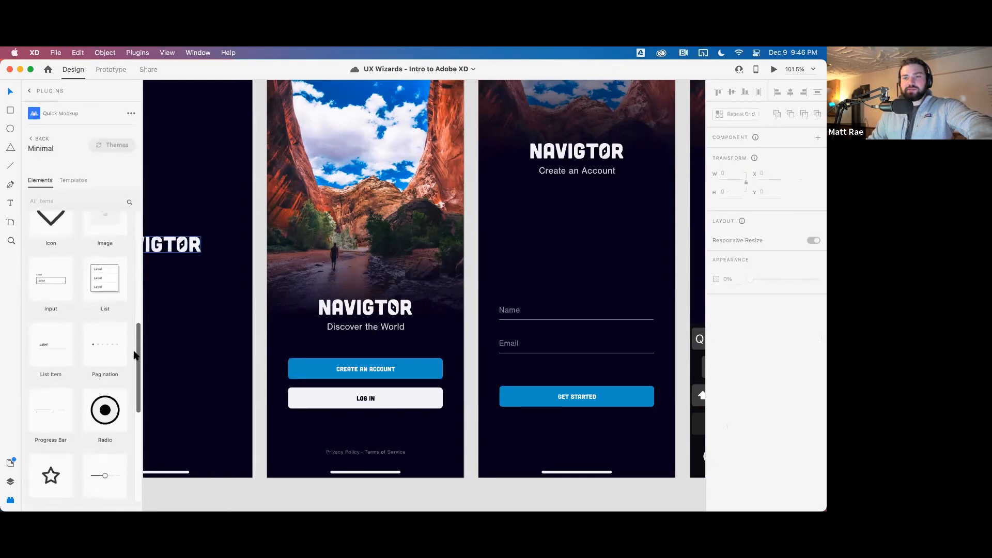
{"action": "scroll", "coordinate": [109, 284], "scroll_direction": "up", "scroll_amount": 10}
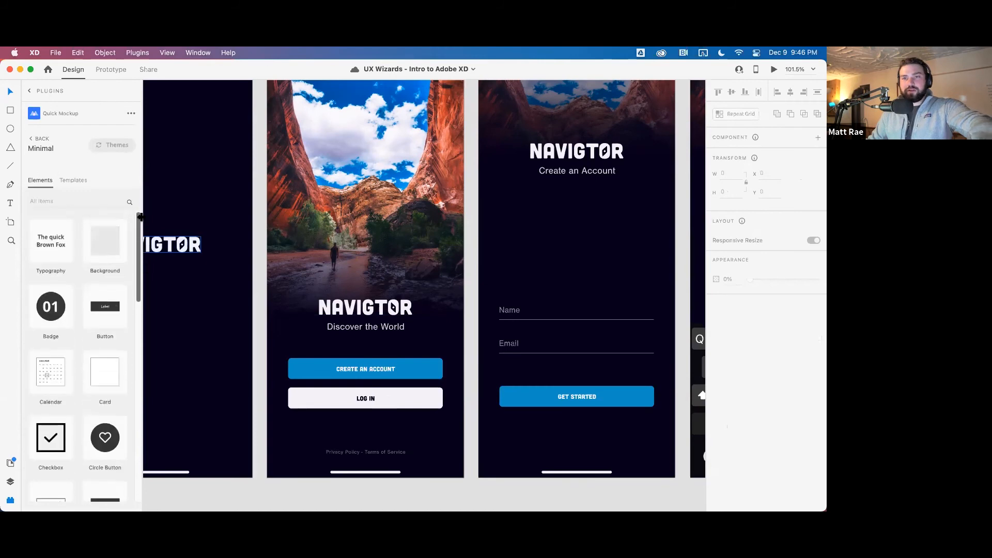
Add Quick Mockup's Portfolio Home desktop template to the canvas, look over the other templates, and delete the added artboard
{"action": "left_click", "coordinate": [74, 183]}
{"action": "scroll", "coordinate": [83, 279], "scroll_direction": "down", "scroll_amount": 2}
{"action": "scroll", "coordinate": [86, 283], "scroll_direction": "up", "scroll_amount": 2}
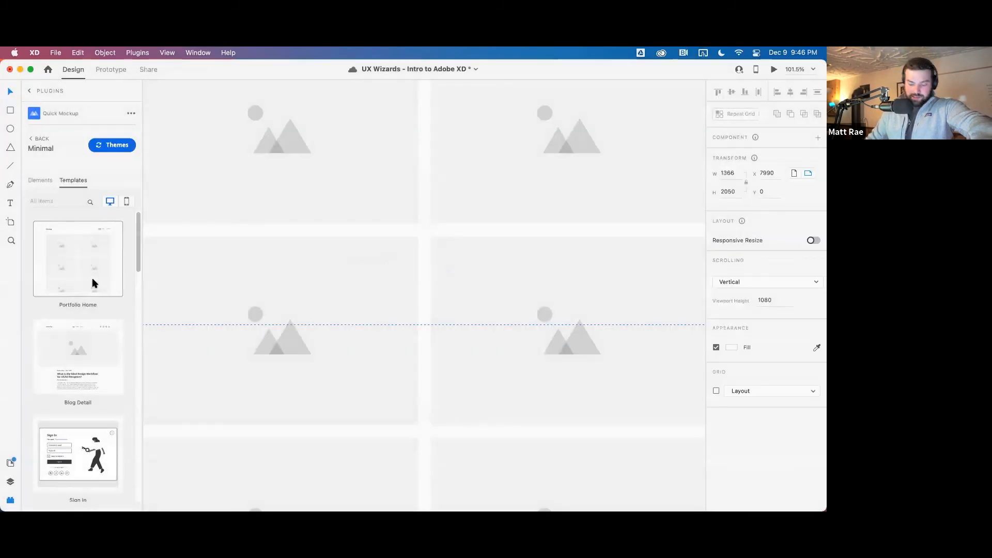
{"action": "key", "text": "super+minus"}
{"action": "key", "text": "super+minus"}
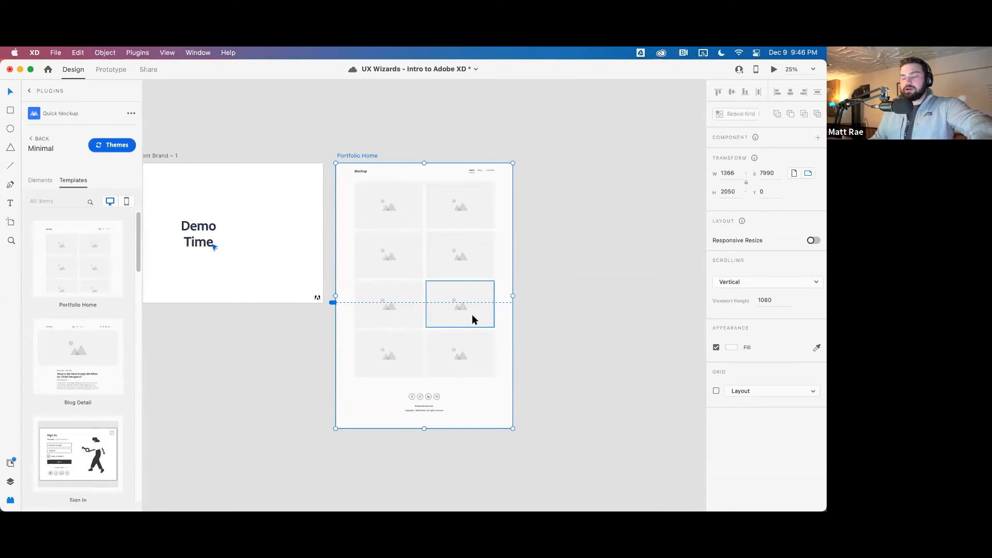
{"action": "scroll", "coordinate": [91, 424], "scroll_direction": "down", "scroll_amount": 3}
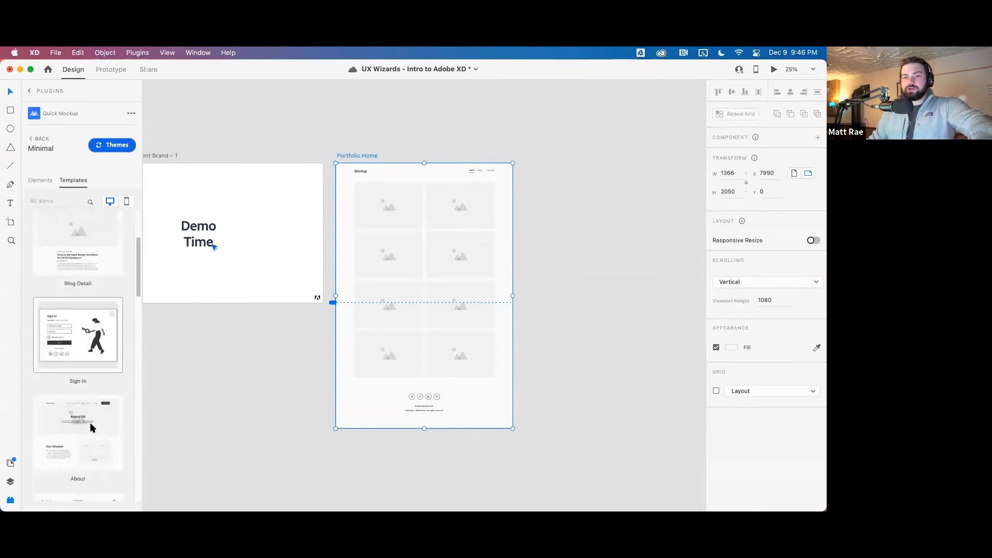
{"action": "key", "text": "Delete"}
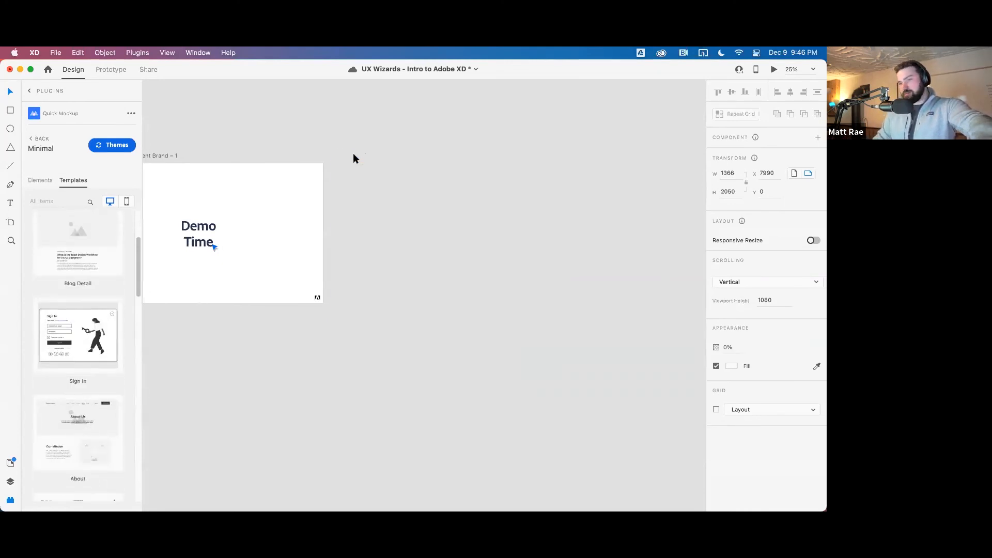
Open the Whiteboard plugin, browse its templates and add the Empathy Map template to the canvas
{"action": "left_click", "coordinate": [30, 91]}
{"action": "scroll", "coordinate": [90, 324], "scroll_direction": "down", "scroll_amount": 4}
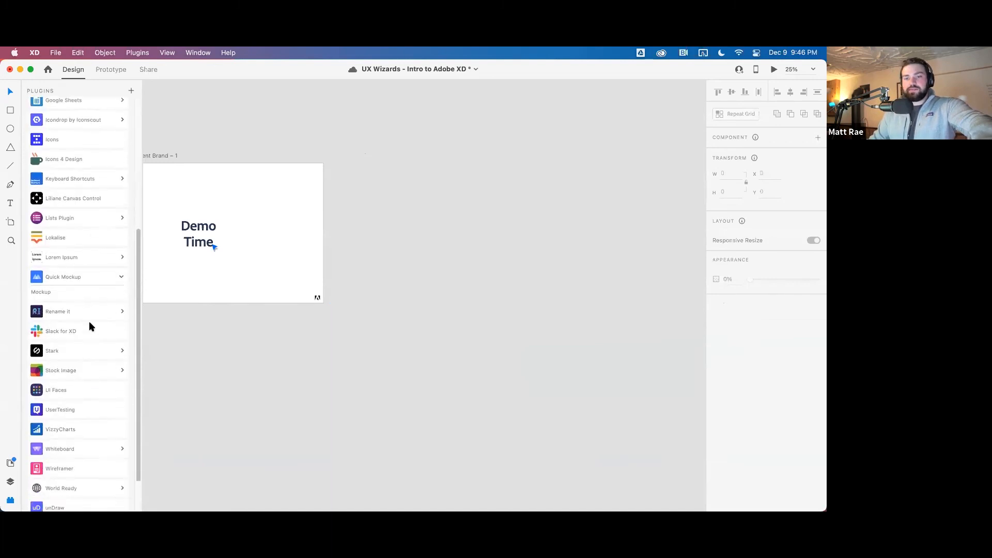
{"action": "left_click", "coordinate": [75, 426]}
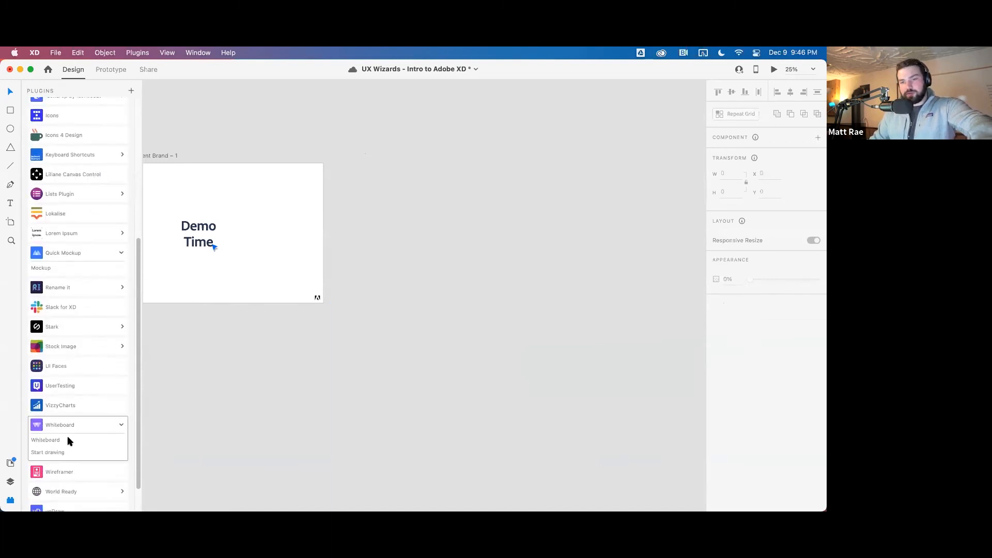
{"action": "left_click", "coordinate": [62, 442]}
{"action": "left_click_drag", "start_coordinate": [138, 156], "coordinate": [139, 244]}
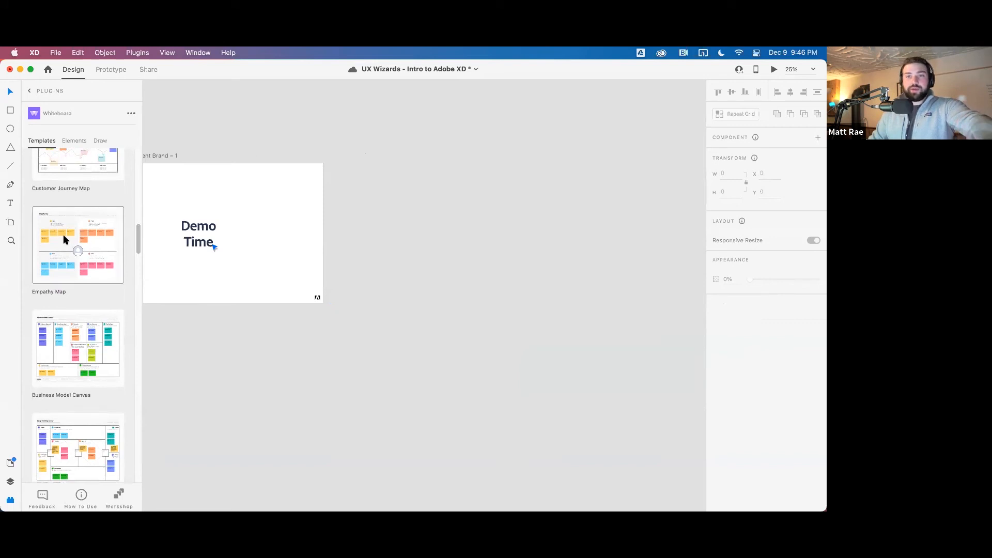
{"action": "scroll", "coordinate": [101, 310], "scroll_direction": "down", "scroll_amount": 3}
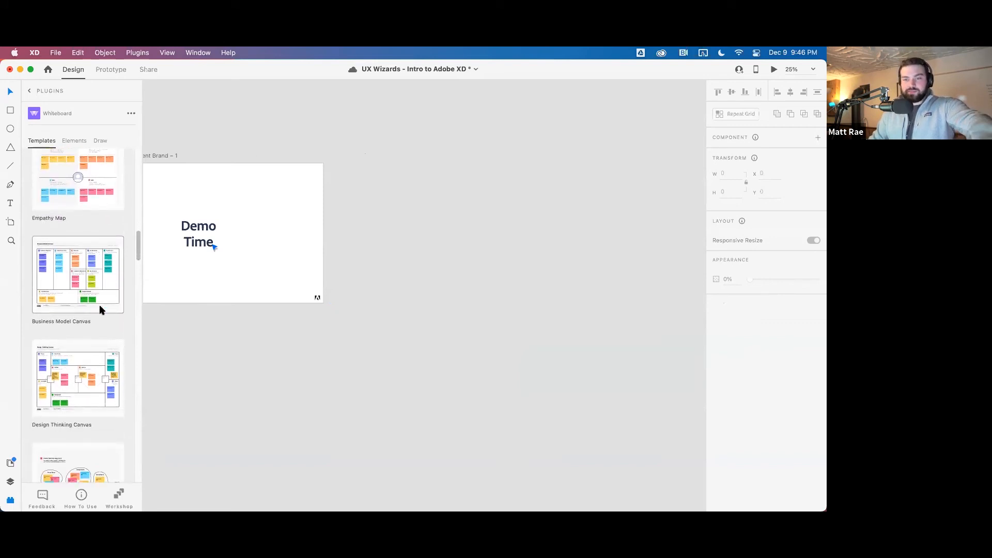
{"action": "left_click_drag", "start_coordinate": [314, 308], "coordinate": [314, 308]}
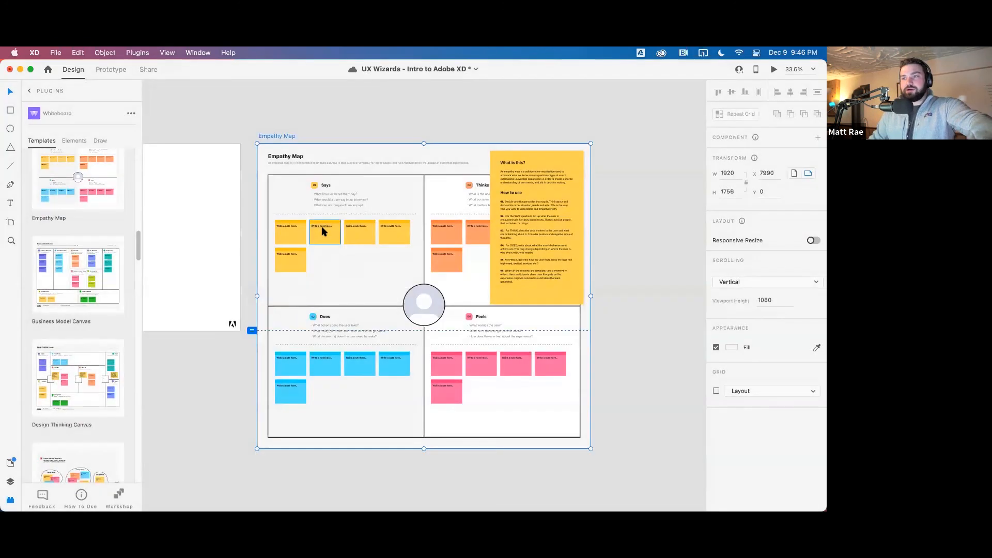
Recolor the second sticky note in the Says quadrant green and move it below the third note
{"action": "left_click", "coordinate": [323, 232]}
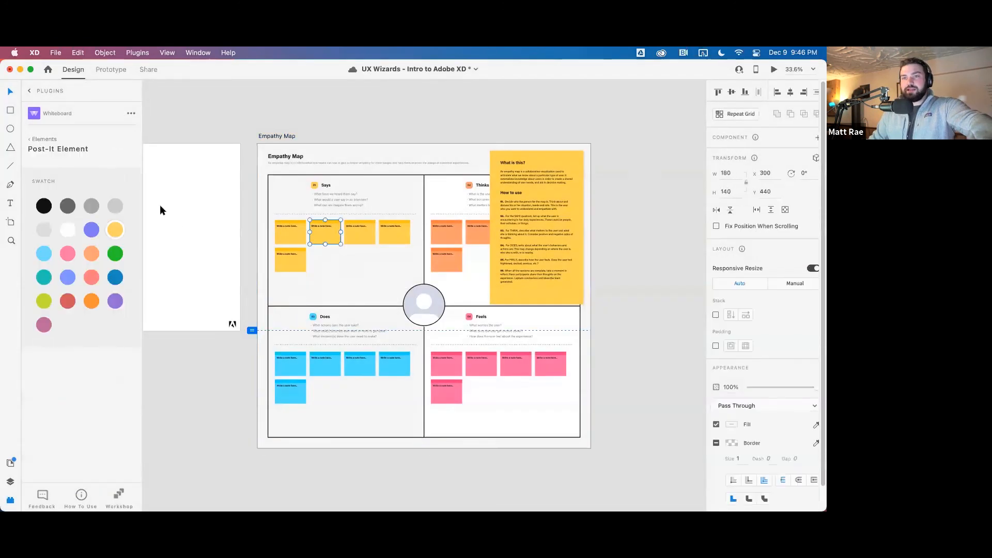
{"action": "left_click", "coordinate": [93, 230]}
{"action": "left_click", "coordinate": [115, 254]}
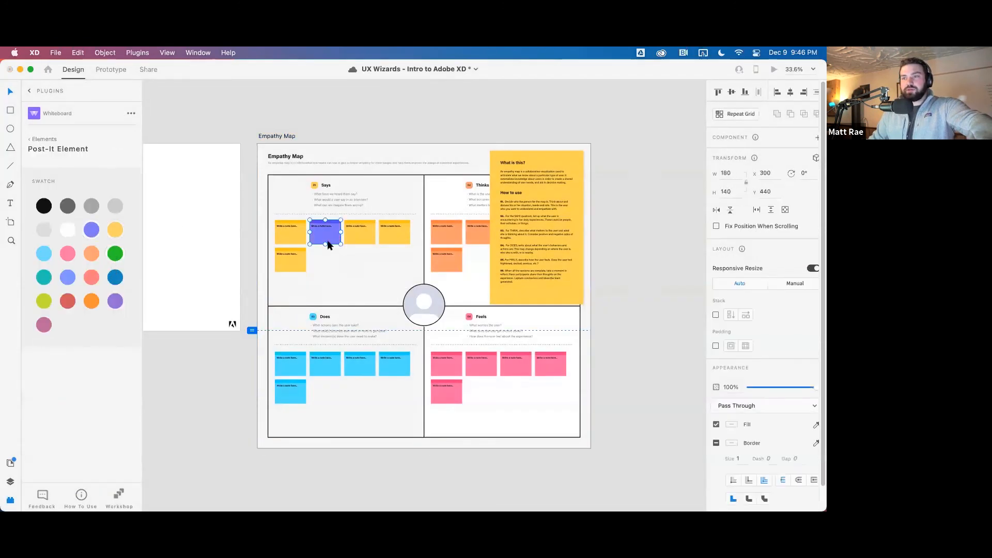
{"action": "left_click_drag", "start_coordinate": [324, 230], "coordinate": [359, 263]}
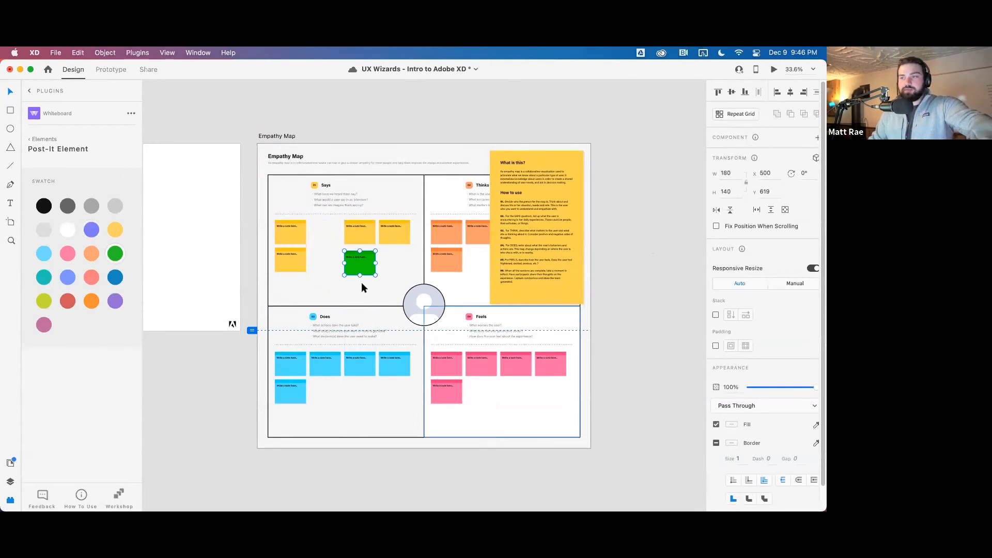
Open the Stock Image plugin and search it for "moountains"
{"action": "left_click", "coordinate": [30, 92]}
{"action": "scroll", "coordinate": [86, 315], "scroll_direction": "down", "scroll_amount": 2}
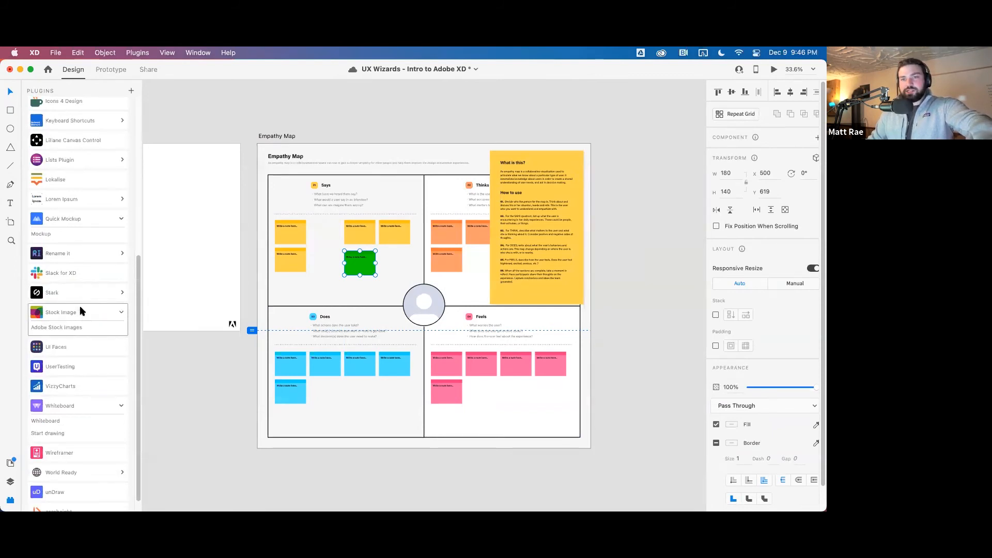
{"action": "left_click", "coordinate": [80, 310]}
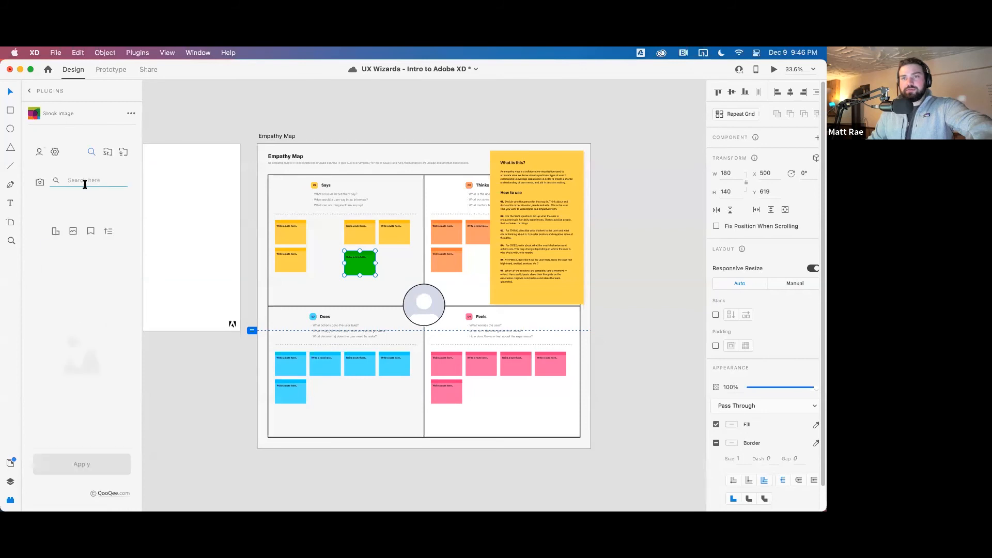
{"action": "type", "text": "moountains"}
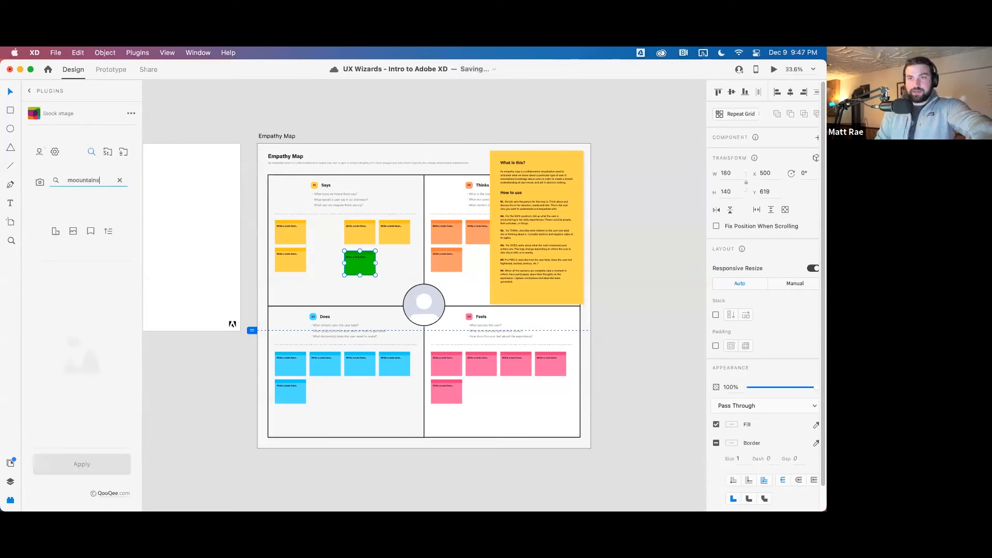
{"action": "key", "text": "Return"}
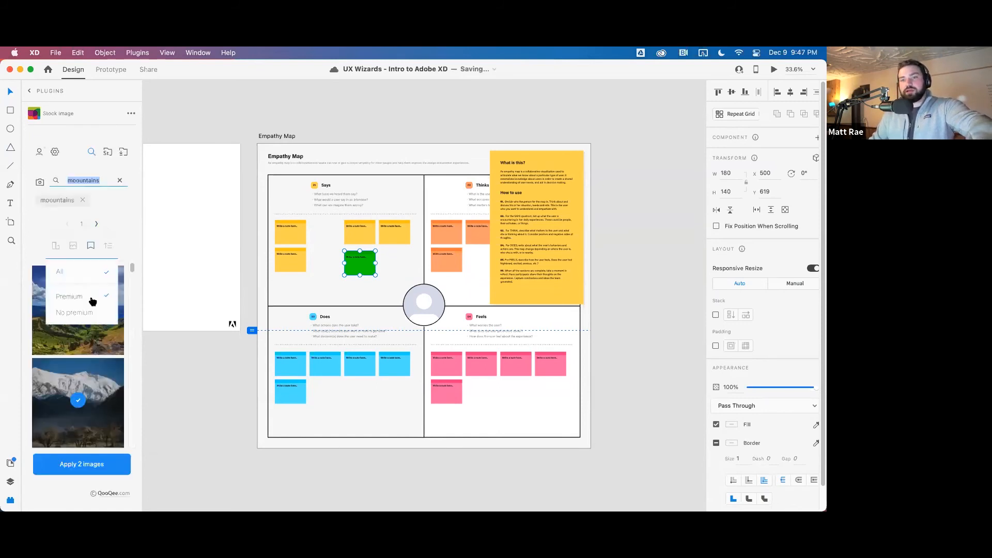
Fill the avatar circle at the center of the Empathy Map with the green mountain valley photo
{"action": "left_click", "coordinate": [424, 304]}
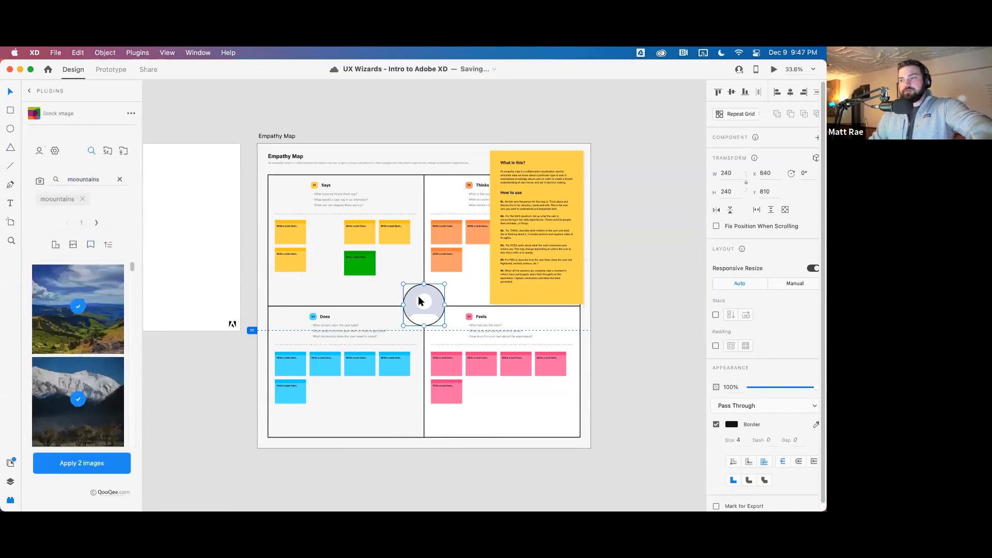
{"action": "left_click", "coordinate": [104, 359]}
{"action": "left_click", "coordinate": [96, 464]}
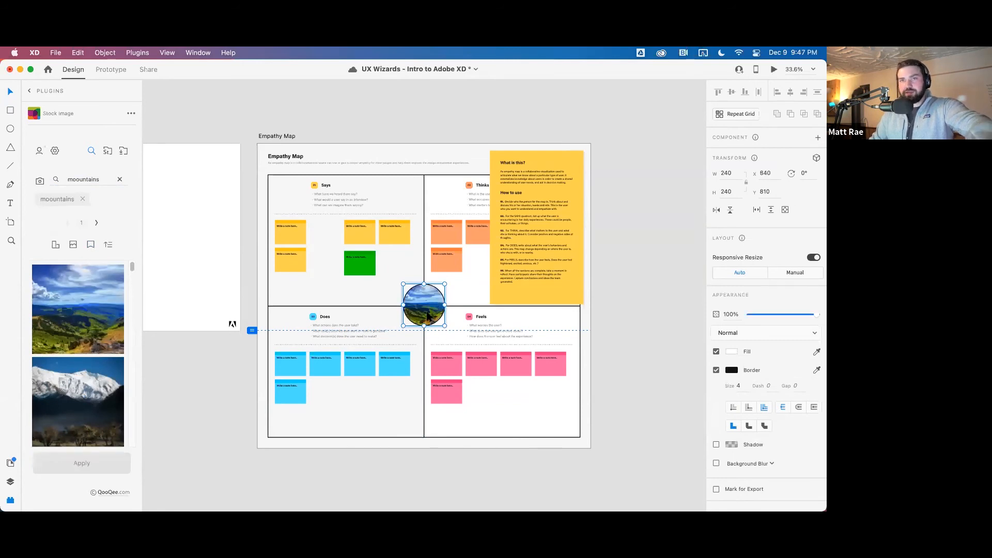
Return to the plugin list and look through the installed plugins
{"action": "left_click", "coordinate": [30, 92]}
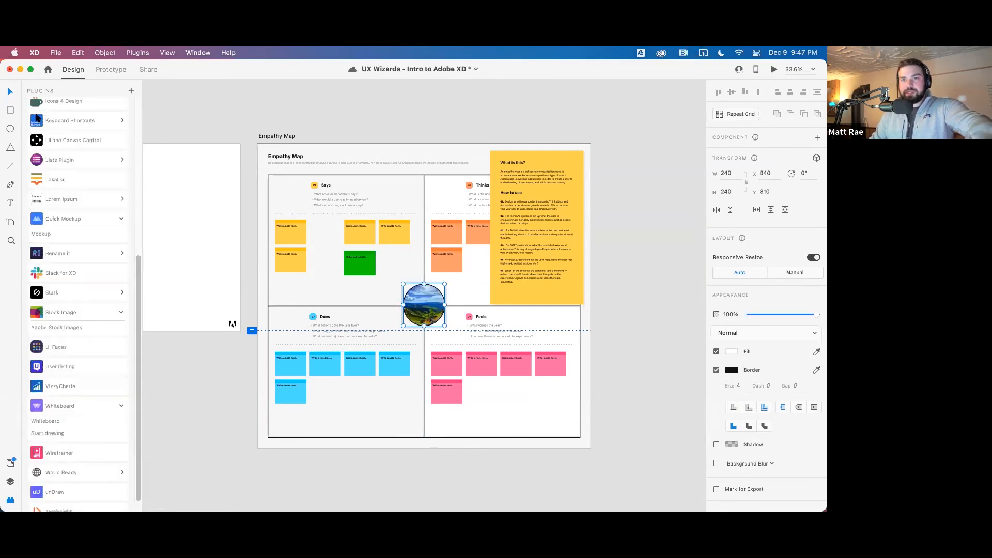
{"action": "scroll", "coordinate": [90, 202], "scroll_direction": "up", "scroll_amount": 5}
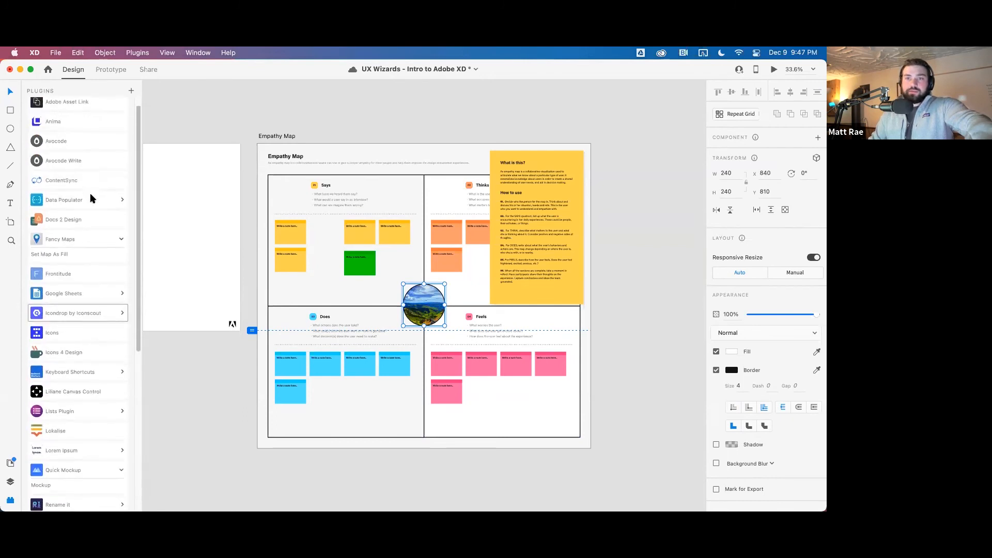
{"action": "scroll", "coordinate": [90, 196], "scroll_direction": "down", "scroll_amount": 1}
{"action": "scroll", "coordinate": [91, 196], "scroll_direction": "down", "scroll_amount": 5}
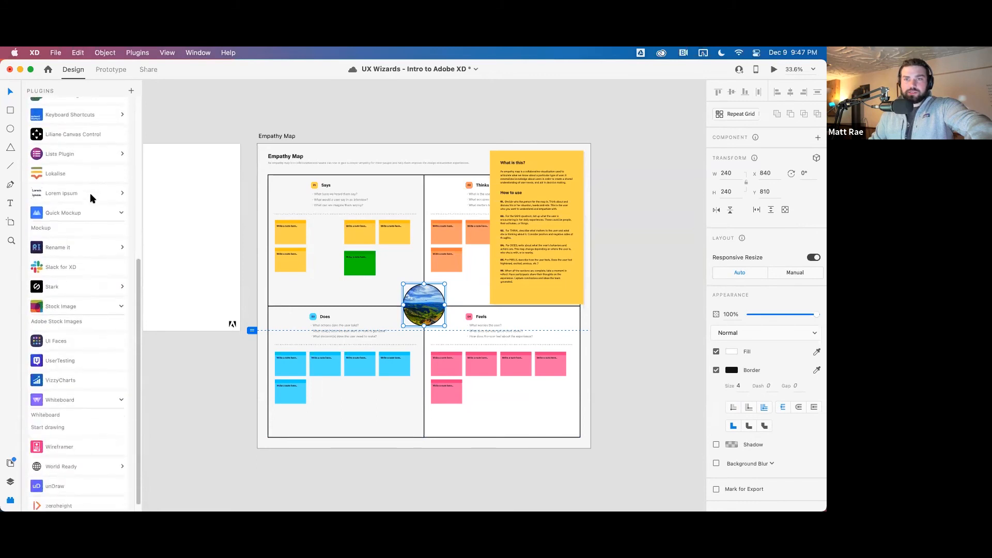
{"action": "scroll", "coordinate": [90, 198], "scroll_direction": "down", "scroll_amount": 1}
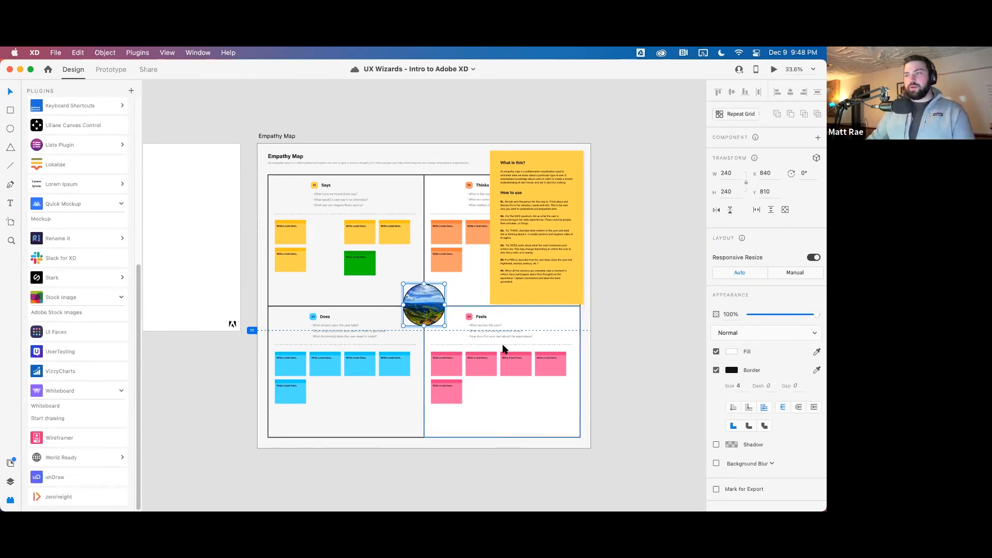
Extend the "What is Adobe XD?" artboard downward to a height of about 1831
{"action": "scroll", "coordinate": [505, 348], "scroll_direction": "down", "scroll_amount": 5}
{"action": "left_click", "coordinate": [366, 381]}
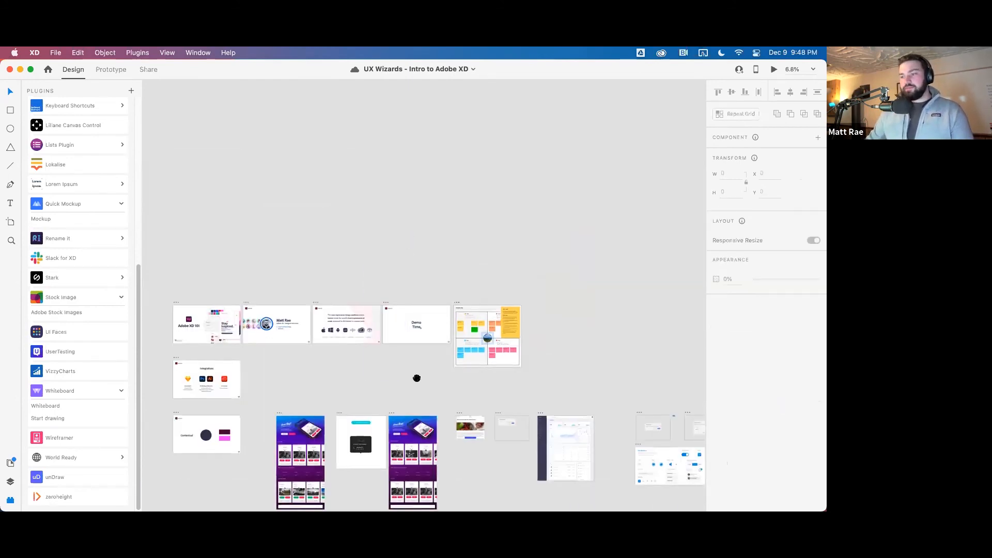
{"action": "scroll", "coordinate": [413, 395], "scroll_direction": "down", "scroll_amount": 5}
{"action": "scroll", "coordinate": [345, 113], "scroll_direction": "up", "scroll_amount": 5}
{"action": "scroll", "coordinate": [345, 113], "scroll_direction": "up", "scroll_amount": 2}
{"action": "left_click", "coordinate": [317, 122]}
{"action": "scroll", "coordinate": [482, 143], "scroll_direction": "up", "scroll_amount": 2}
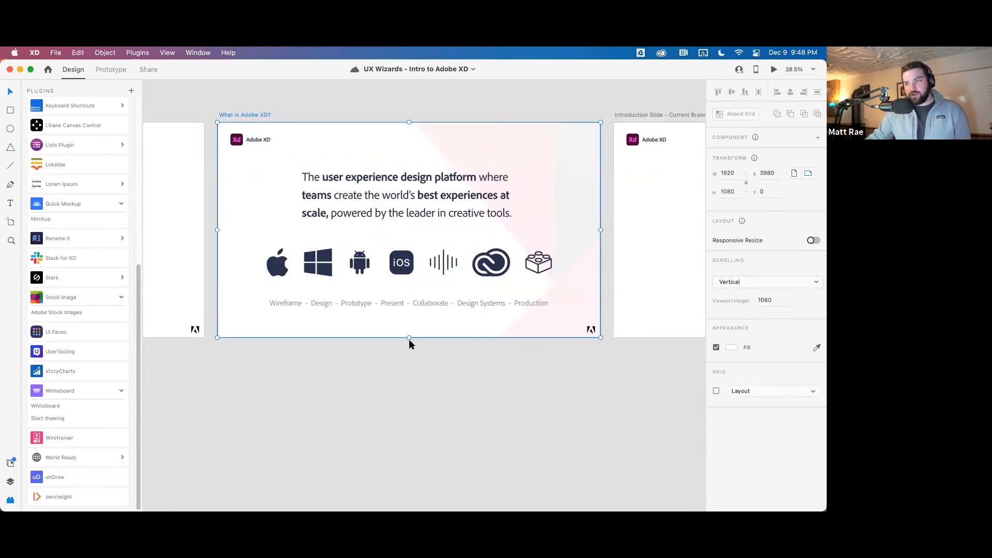
{"action": "left_click_drag", "start_coordinate": [409, 337], "coordinate": [413, 486]}
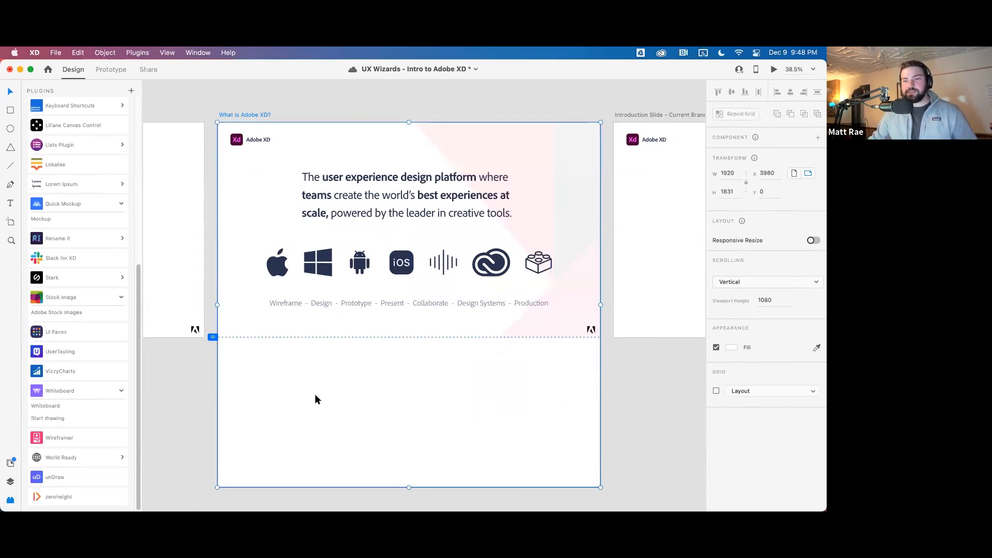
Set the artboard's viewport height to about 1084 and preview it
{"action": "left_click_drag", "start_coordinate": [212, 337], "coordinate": [214, 338]}
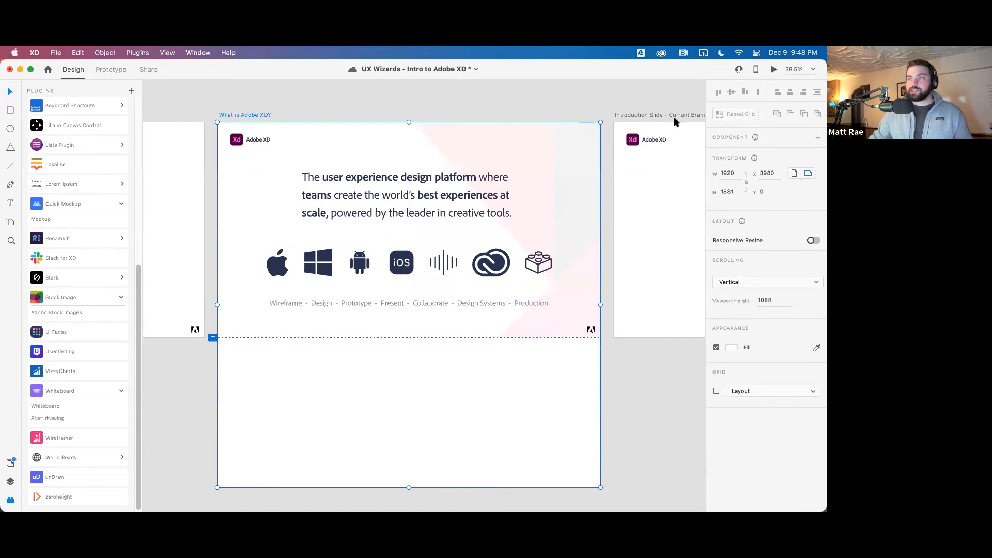
{"action": "left_click", "coordinate": [774, 70]}
{"action": "left_click_drag", "start_coordinate": [264, 77], "coordinate": [278, 70]}
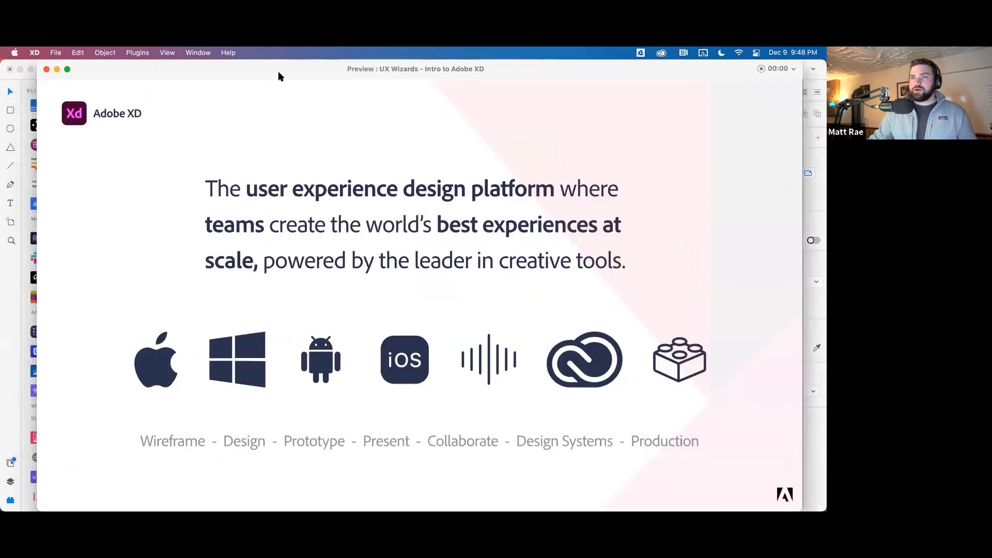
{"action": "left_click", "coordinate": [46, 70]}
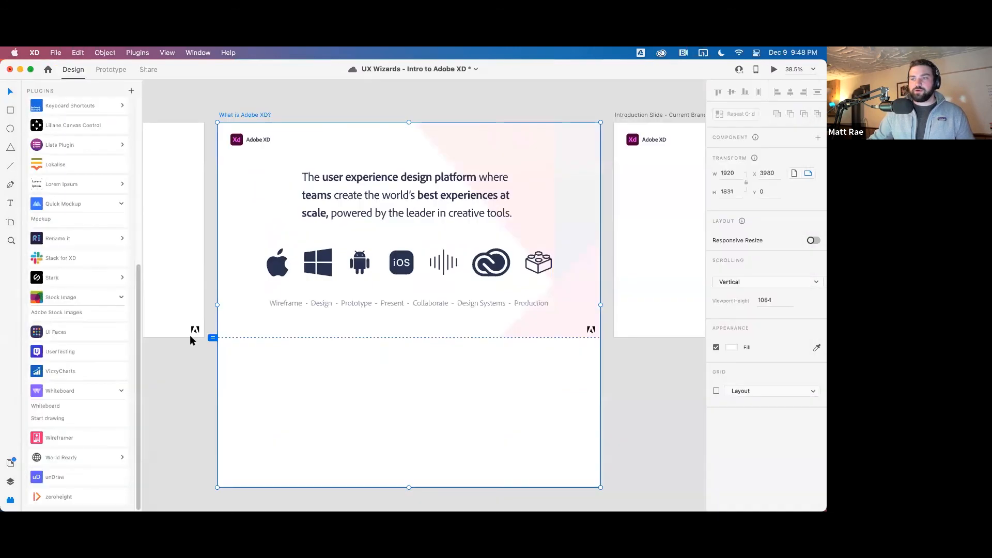
Extend the artboard's viewport height to about 1714 and preview the result
{"action": "left_click_drag", "start_coordinate": [212, 337], "coordinate": [212, 462]}
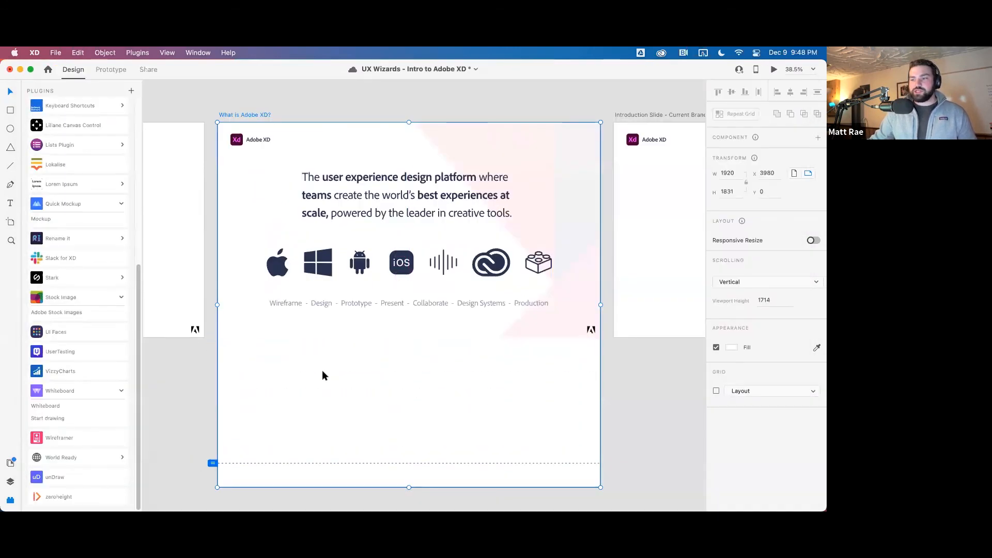
{"action": "left_click", "coordinate": [774, 69]}
{"action": "left_click", "coordinate": [46, 69]}
Set the viewport height back to about 1084 with vertical scrolling and save the document
{"action": "left_click_drag", "start_coordinate": [213, 465], "coordinate": [215, 339]}
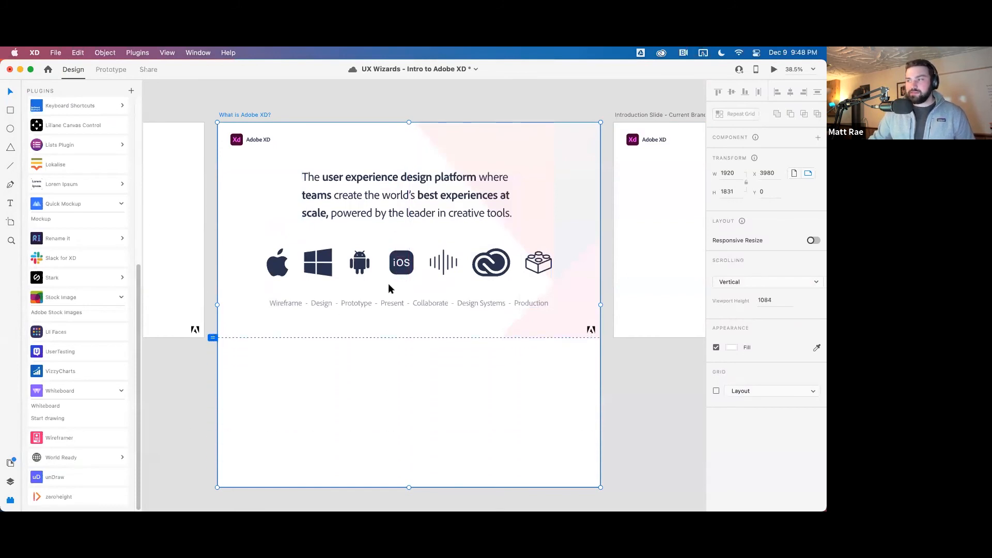
{"action": "scroll", "coordinate": [385, 287], "scroll_direction": "down", "scroll_amount": 3}
{"action": "left_click", "coordinate": [753, 283]}
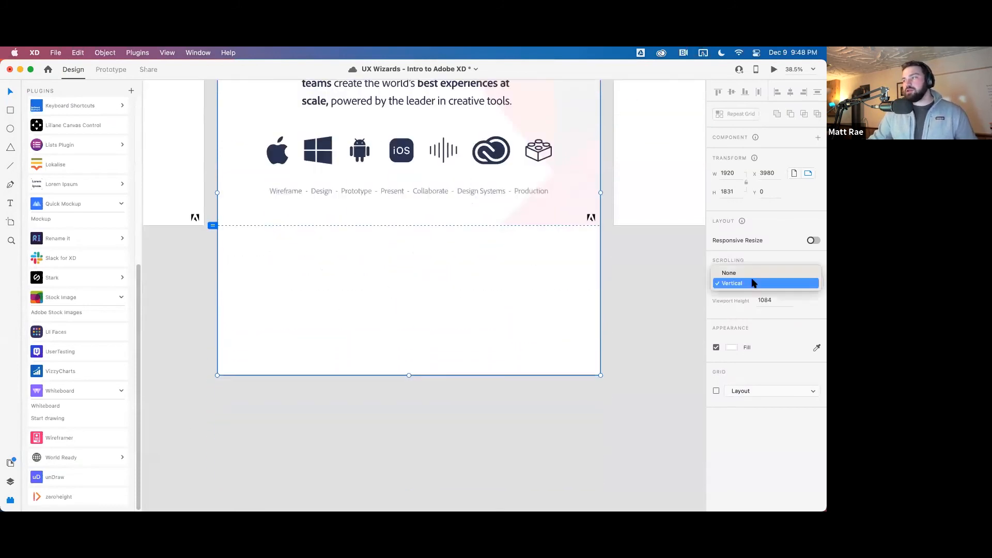
{"action": "left_click", "coordinate": [755, 257]}
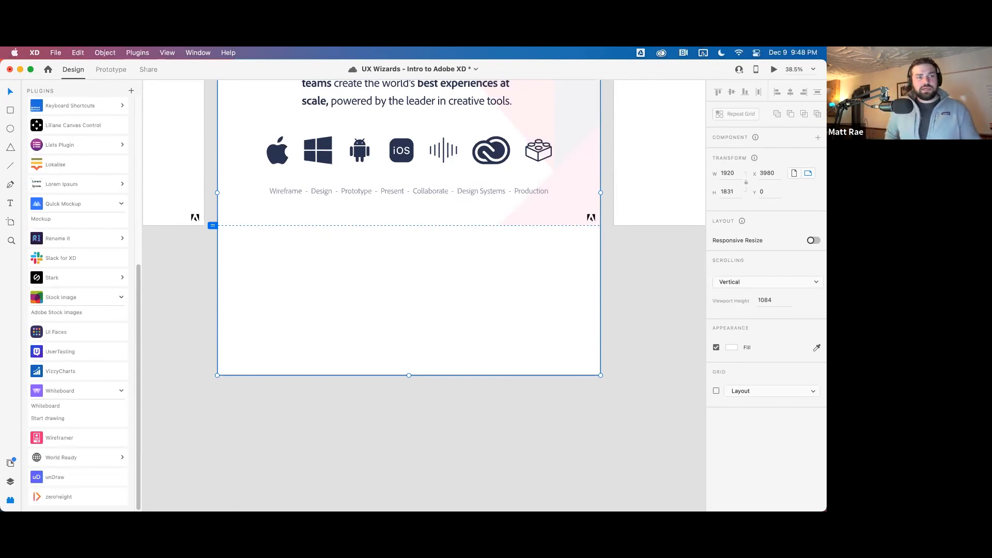
{"action": "key", "text": "super+s"}
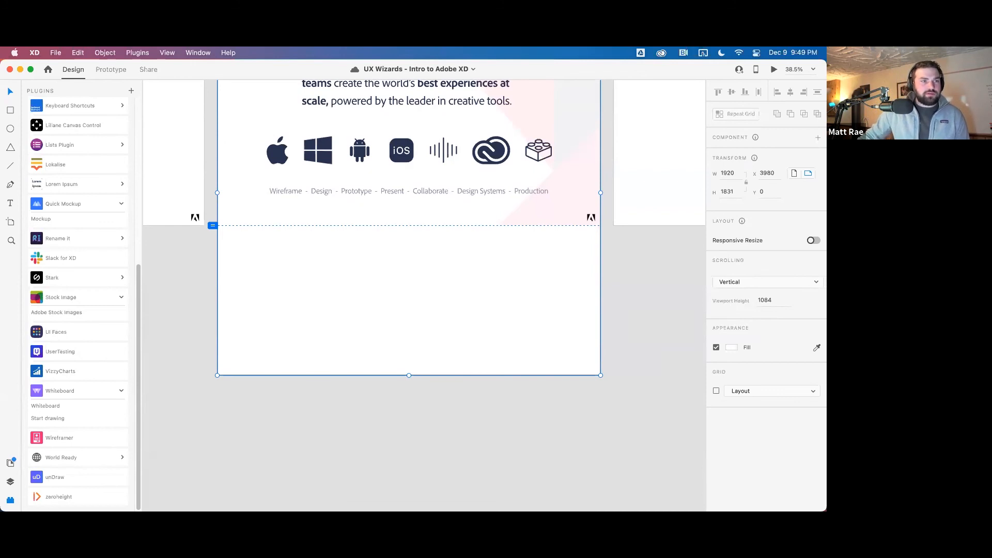
Select the first three artboards of the top row and start exporting the selection
{"action": "left_click", "coordinate": [391, 410]}
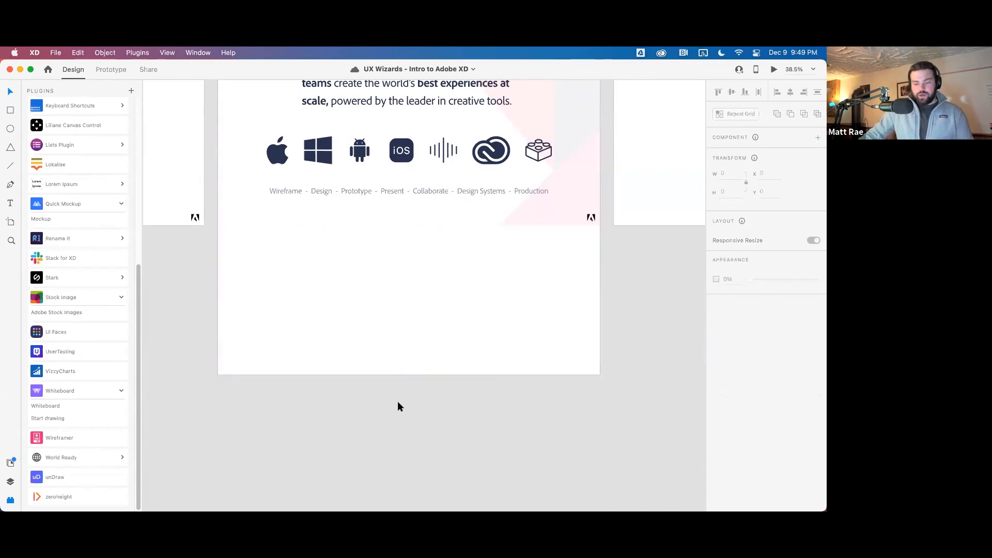
{"action": "scroll", "coordinate": [411, 378], "scroll_direction": "down", "scroll_amount": 5}
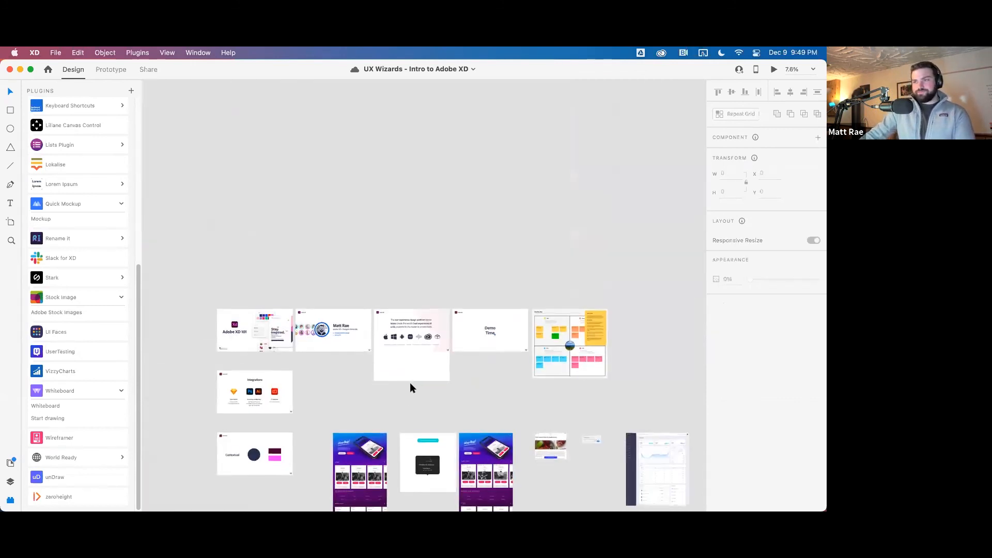
{"action": "left_click", "coordinate": [401, 345]}
{"action": "scroll", "coordinate": [279, 293], "scroll_direction": "down", "scroll_amount": 2}
{"action": "left_click", "coordinate": [217, 241]}
{"action": "left_click", "coordinate": [297, 240], "text": "shift"}
{"action": "left_click", "coordinate": [376, 242], "text": "shift"}
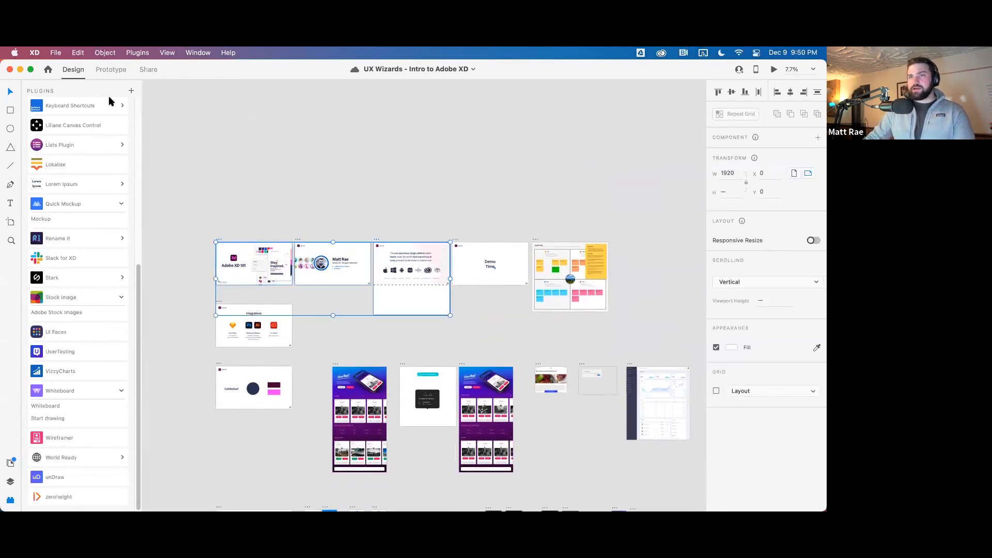
{"action": "left_click", "coordinate": [55, 53]}
{"action": "mouse_move", "coordinate": [79, 228]}
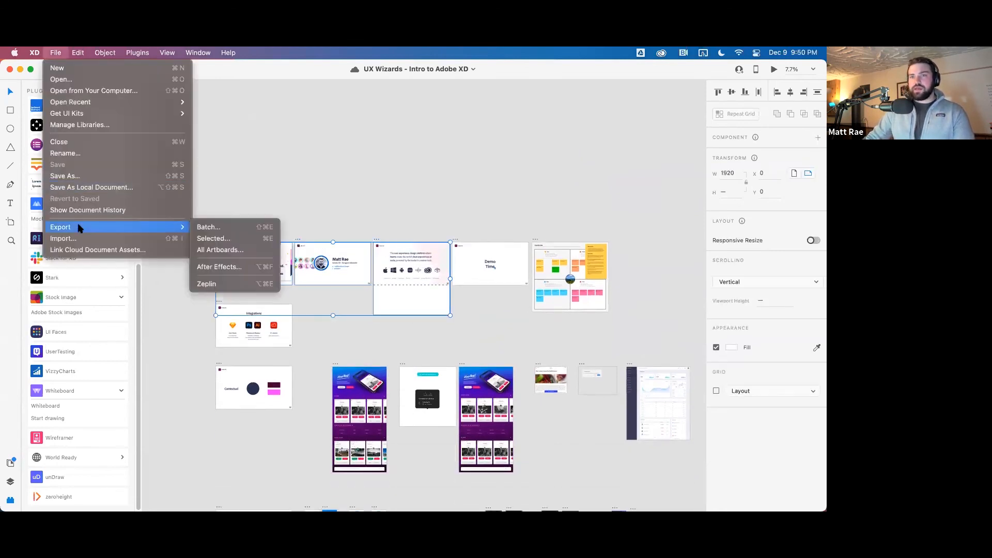
{"action": "left_click", "coordinate": [231, 240]}
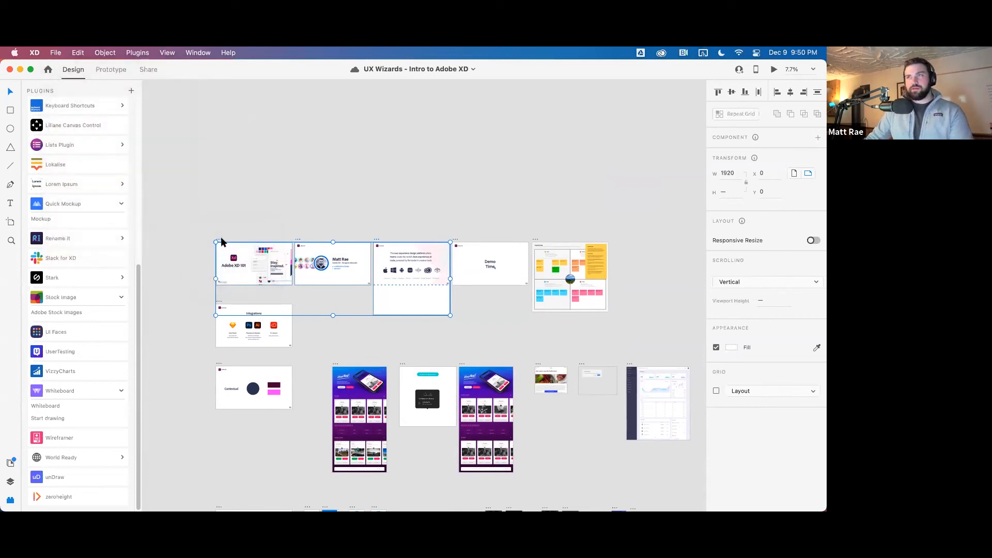
Rename the Adobe XD 101 title artboard as "Introduction / 1"
{"action": "scroll", "coordinate": [222, 242], "scroll_direction": "up", "scroll_amount": 6}
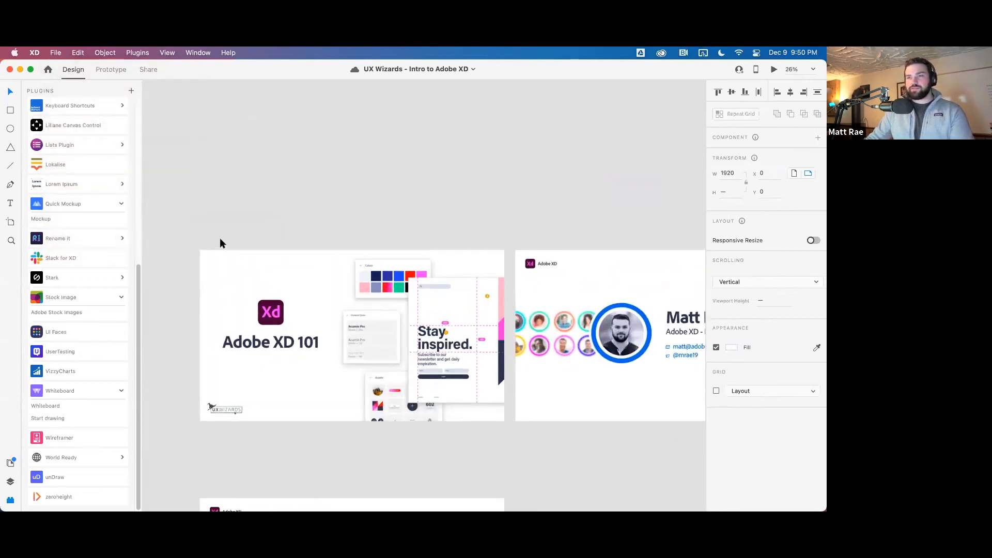
{"action": "double_click", "coordinate": [230, 243]}
{"action": "key", "text": "Right"}
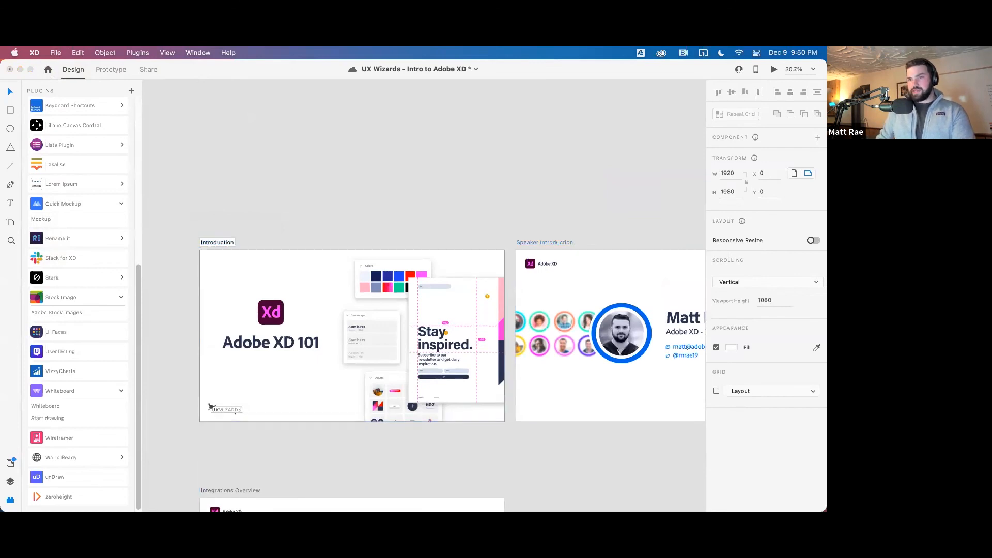
{"action": "type", "text": "/"}
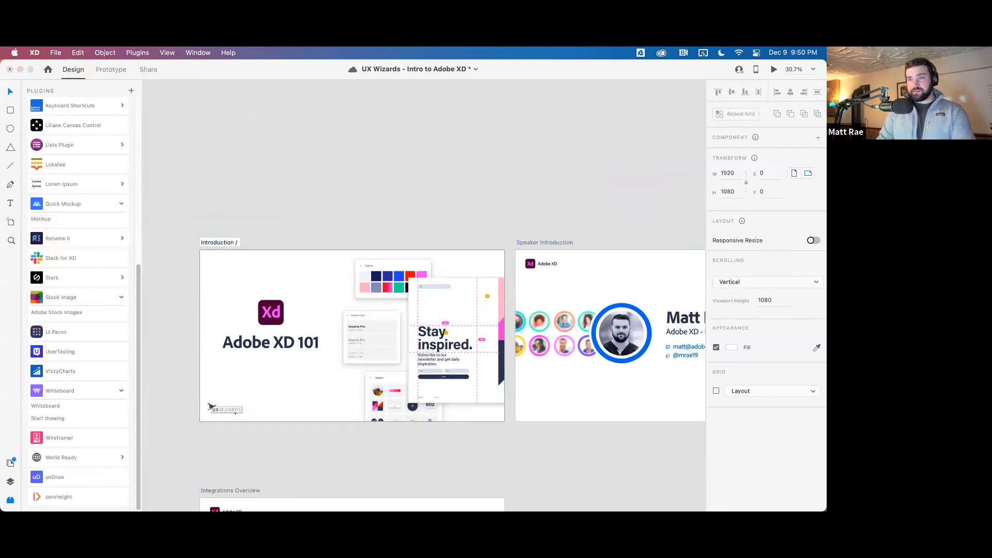
{"action": "type", "text": " 1"}
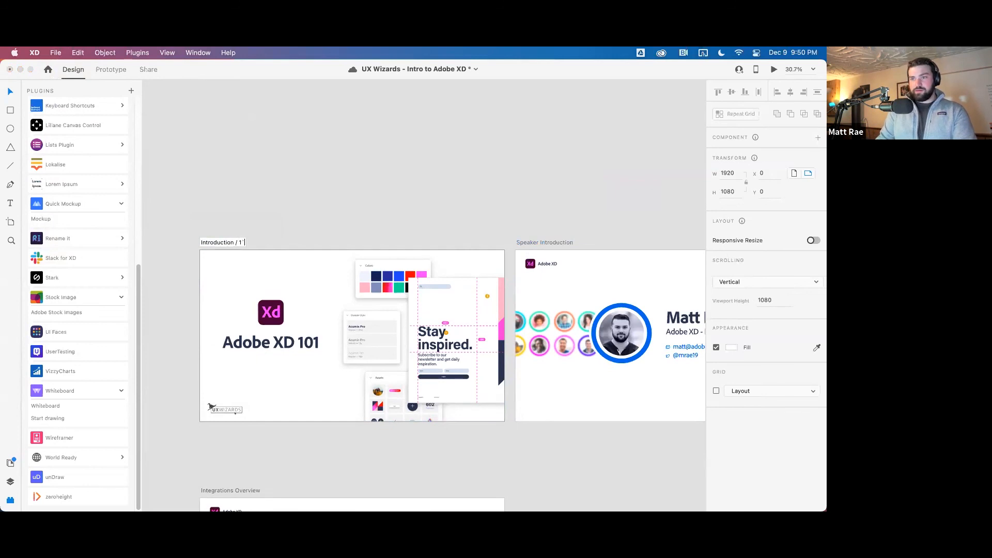
Rename the Speaker Introduction artboard as "Introduction / 3"
{"action": "double_click", "coordinate": [530, 242]}
{"action": "type", "text": "Introduction / 3"}
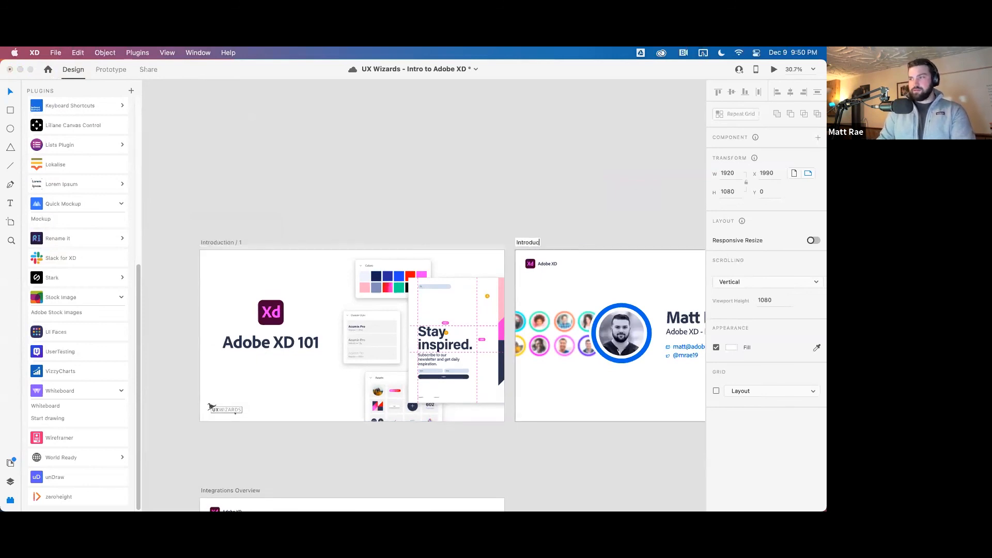
{"action": "key", "text": "Return"}
Export the two Introduction artboards together as PNG files for Design to the Downloads folder
{"action": "left_click", "coordinate": [233, 243]}
{"action": "left_click", "coordinate": [56, 52]}
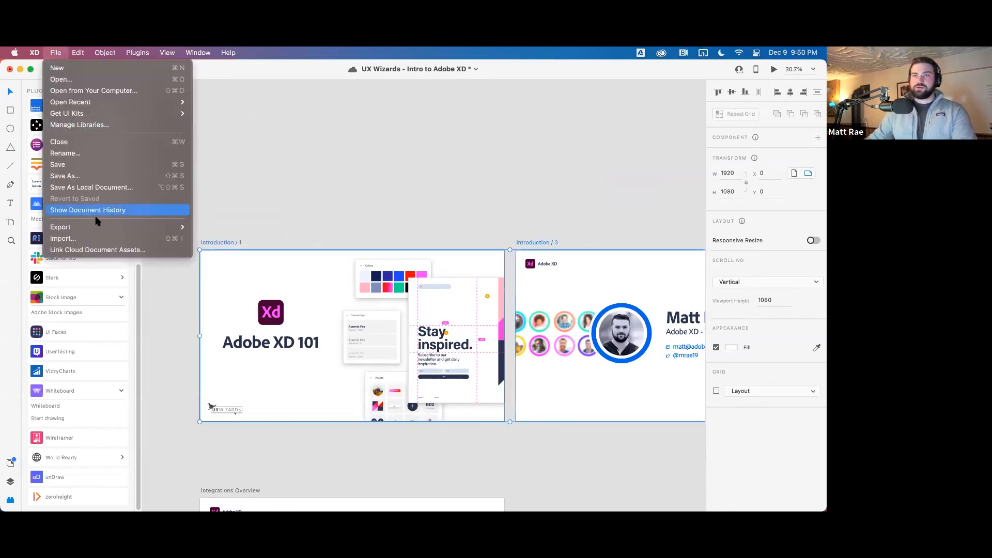
{"action": "mouse_move", "coordinate": [87, 224]}
{"action": "left_click", "coordinate": [233, 236]}
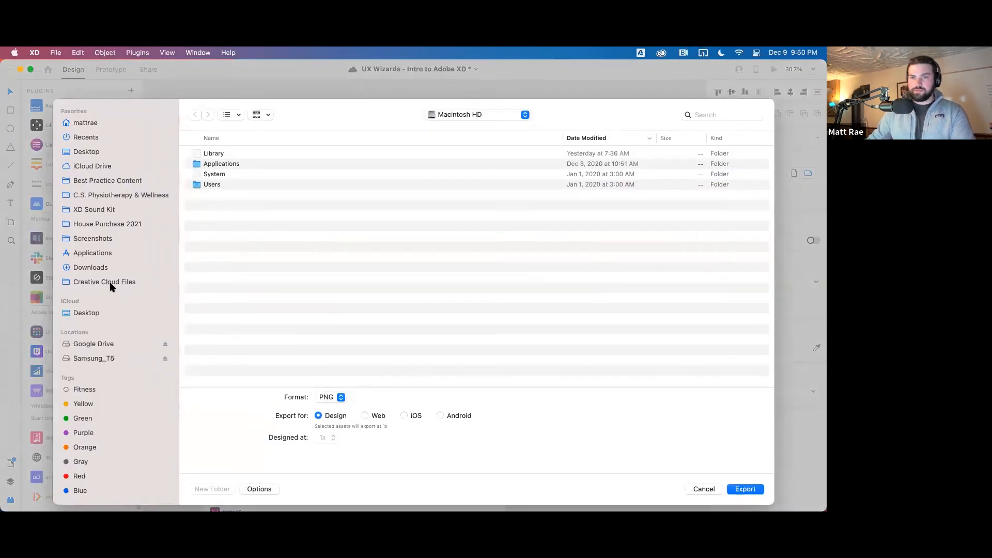
{"action": "left_click", "coordinate": [104, 267]}
{"action": "left_click", "coordinate": [747, 490]}
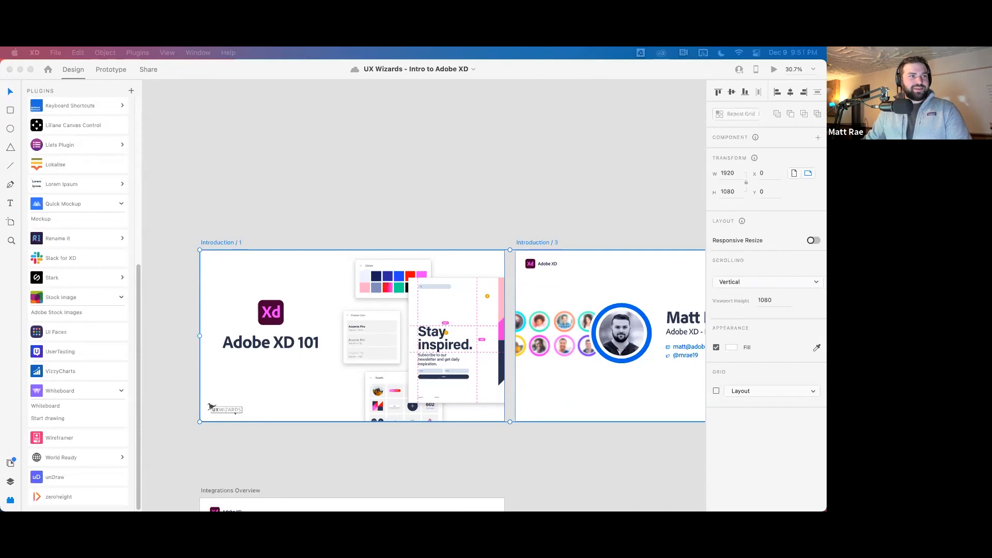
{"action": "left_click", "coordinate": [228, 242]}
{"action": "left_click_drag", "start_coordinate": [224, 240], "coordinate": [221, 239]}
{"action": "left_click", "coordinate": [268, 210]}
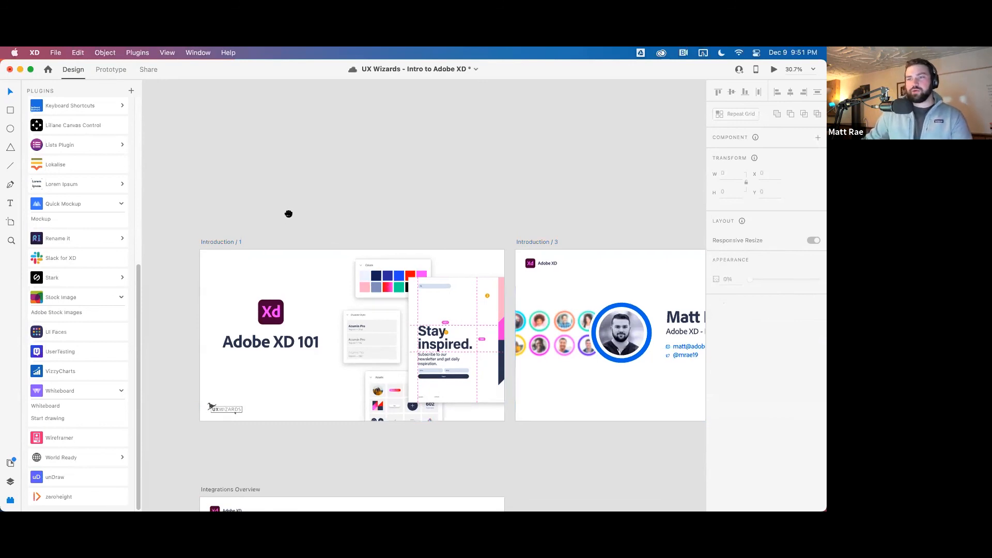
Save the document with the renamed Introduction artboards
{"action": "scroll", "coordinate": [288, 217], "scroll_direction": "down", "scroll_amount": 1}
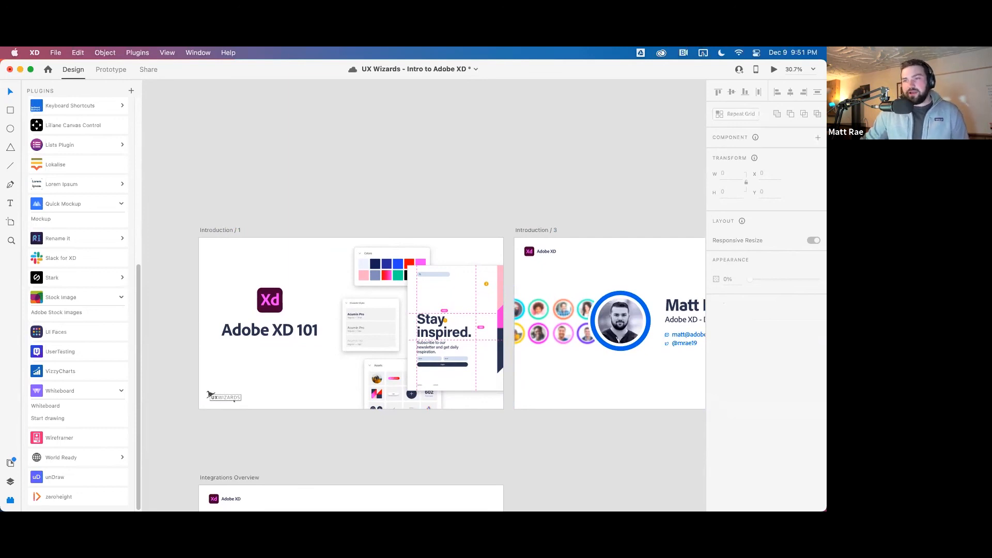
{"action": "key", "text": "super+s"}
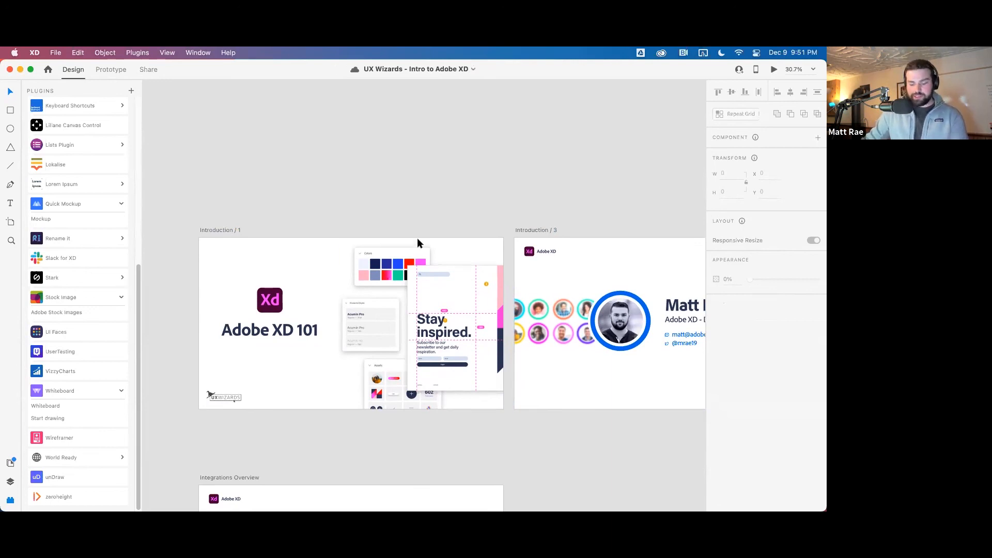
View the Integrations Overview artboard up close to review the Sketch, Photoshop, Illustrator and CC Libraries integrations
{"action": "scroll", "coordinate": [417, 238], "scroll_direction": "down", "scroll_amount": 5}
{"action": "left_click_drag", "start_coordinate": [535, 328], "coordinate": [401, 231]}
{"action": "left_click", "coordinate": [357, 177]}
{"action": "left_click", "coordinate": [351, 243]}
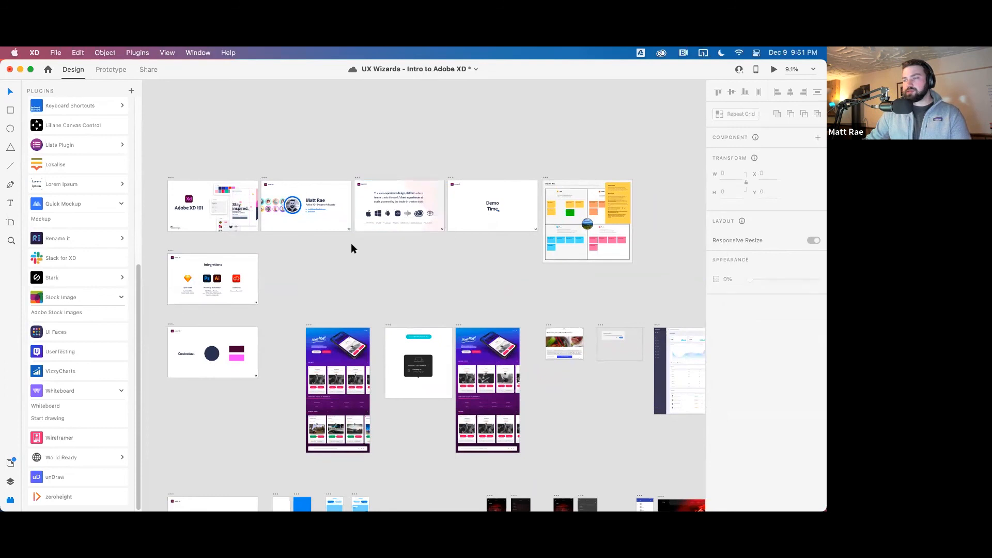
{"action": "scroll", "coordinate": [351, 243], "scroll_direction": "down", "scroll_amount": 3}
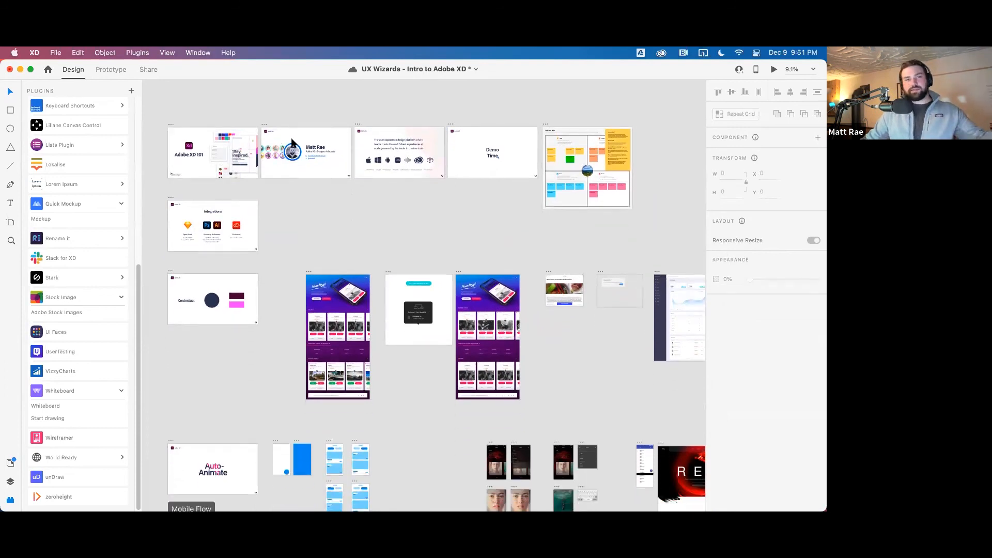
{"action": "scroll", "coordinate": [288, 191], "scroll_direction": "left", "scroll_amount": 3}
{"action": "scroll", "coordinate": [288, 191], "scroll_direction": "up", "scroll_amount": 2}
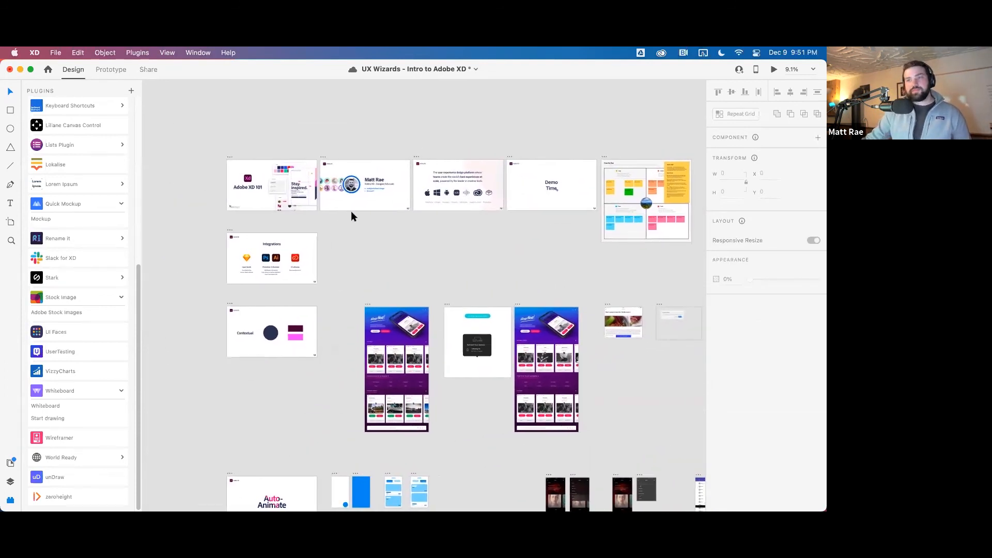
{"action": "key", "text": "z"}
{"action": "left_click_drag", "start_coordinate": [221, 224], "coordinate": [328, 294]}
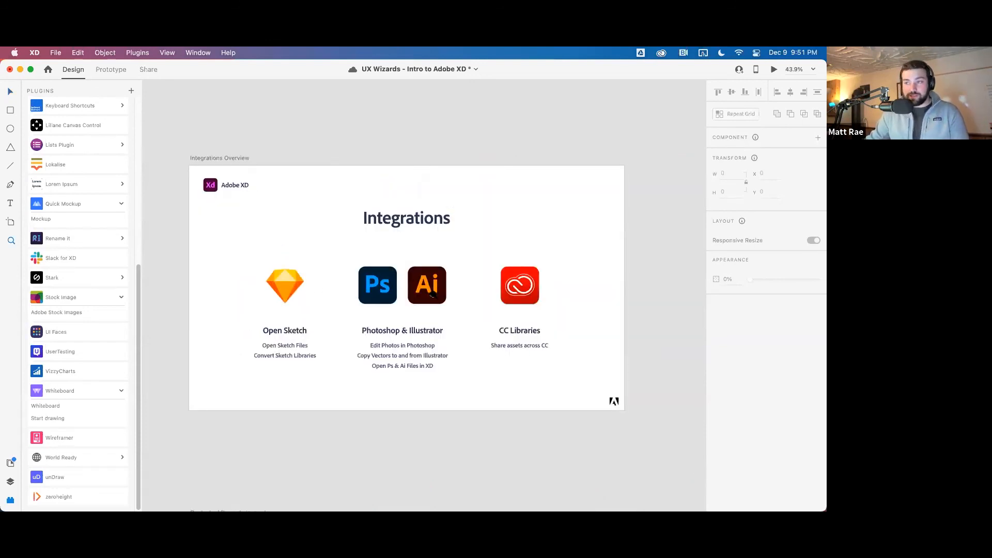
Look over the design-section artboards from the Contextual Property Inspector slide across to the dashboard interface
{"action": "scroll", "coordinate": [398, 255], "scroll_direction": "down", "scroll_amount": 1}
{"action": "scroll", "coordinate": [398, 255], "scroll_direction": "down", "scroll_amount": 3}
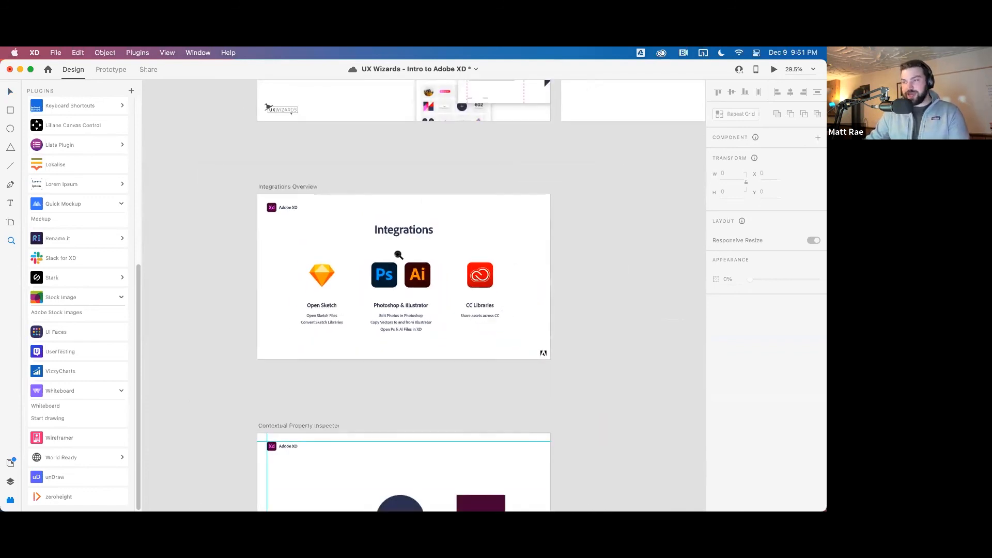
{"action": "scroll", "coordinate": [398, 255], "scroll_direction": "down", "scroll_amount": 3}
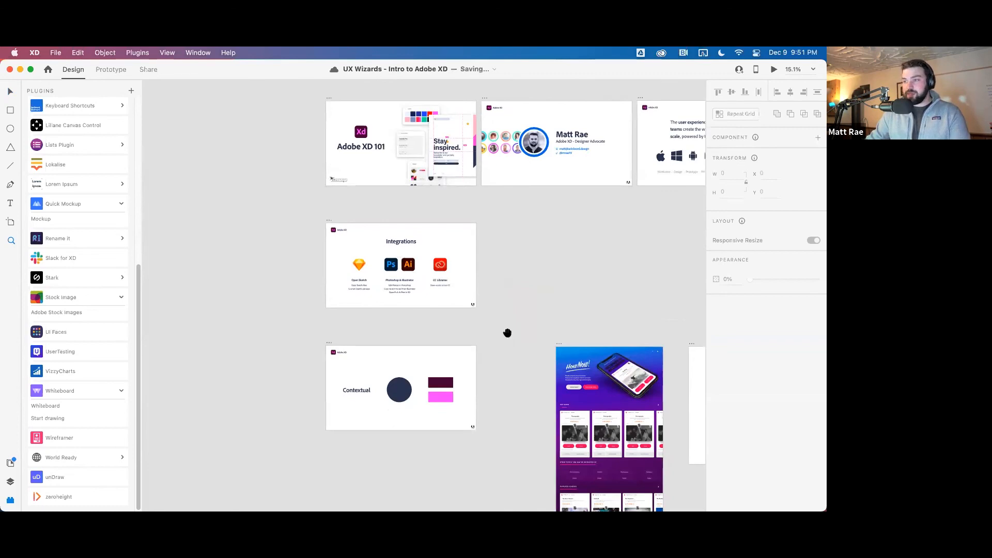
{"action": "scroll", "coordinate": [508, 335], "scroll_direction": "down", "scroll_amount": 3}
{"action": "scroll", "coordinate": [465, 310], "scroll_direction": "right", "scroll_amount": 5}
{"action": "scroll", "coordinate": [418, 289], "scroll_direction": "down", "scroll_amount": 2}
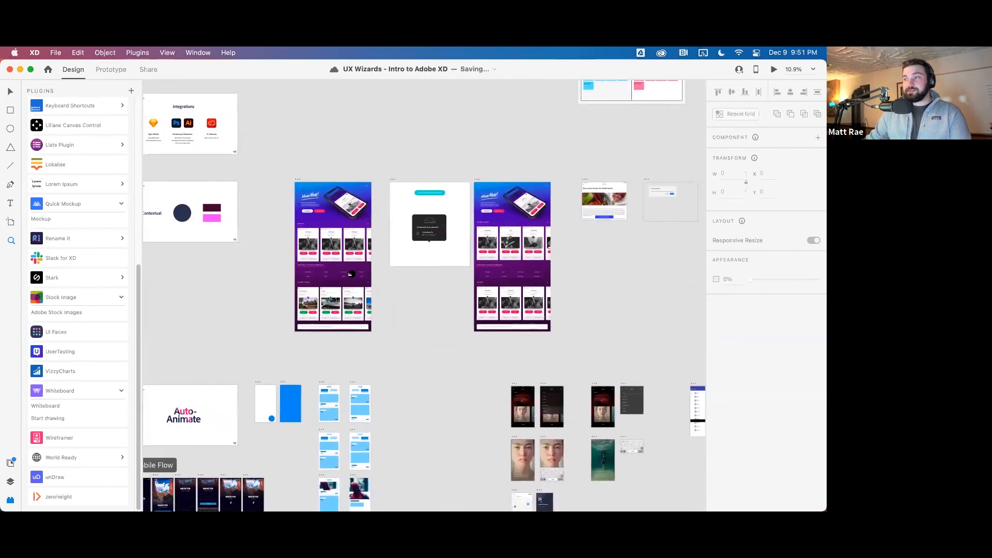
{"action": "scroll", "coordinate": [365, 274], "scroll_direction": "right", "scroll_amount": 5}
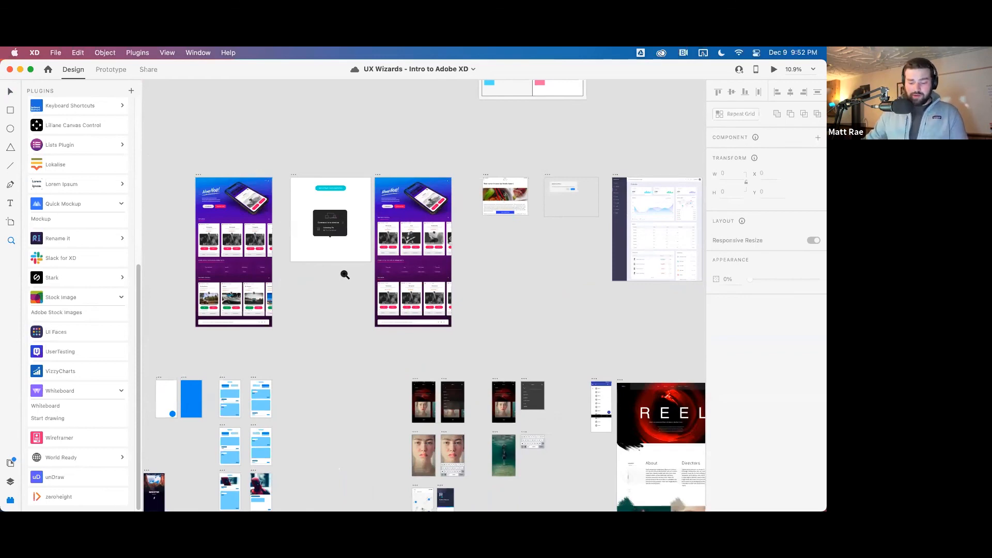
{"action": "scroll", "coordinate": [452, 253], "scroll_direction": "right", "scroll_amount": 10}
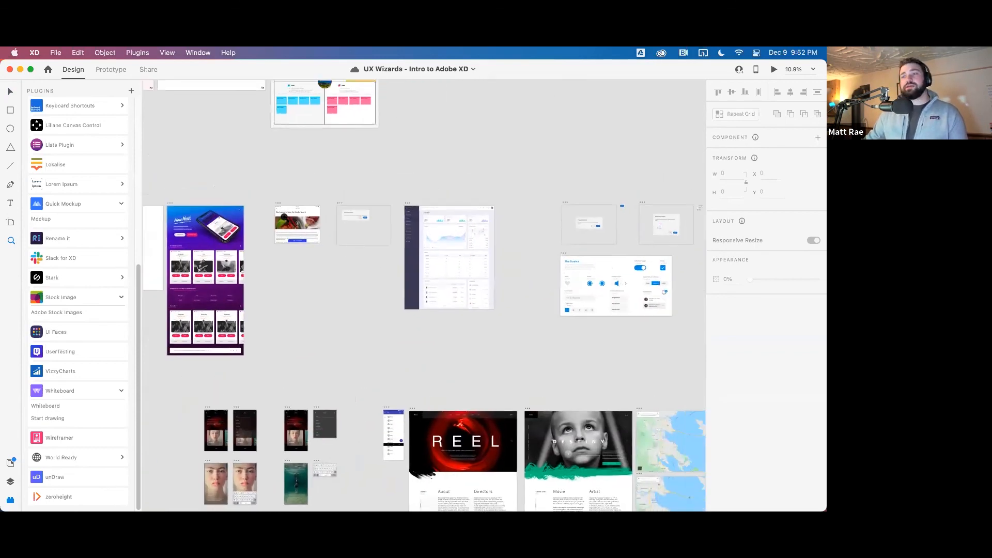
Examine the multi-state components on the Basic States artboard up close
{"action": "left_click", "coordinate": [347, 226]}
{"action": "left_click", "coordinate": [354, 228]}
{"action": "scroll", "coordinate": [642, 275], "scroll_direction": "right", "scroll_amount": 10}
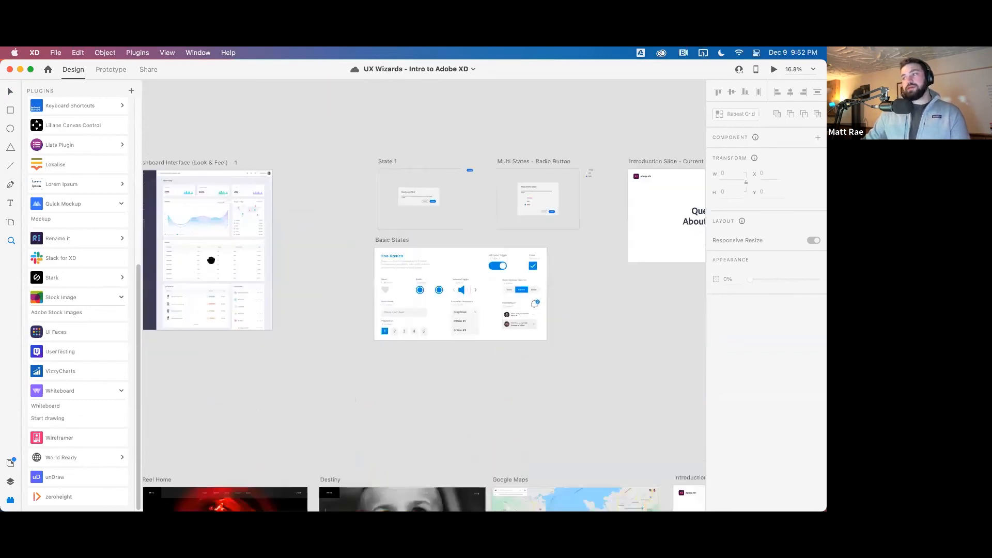
{"action": "scroll", "coordinate": [469, 257], "scroll_direction": "right", "scroll_amount": 2}
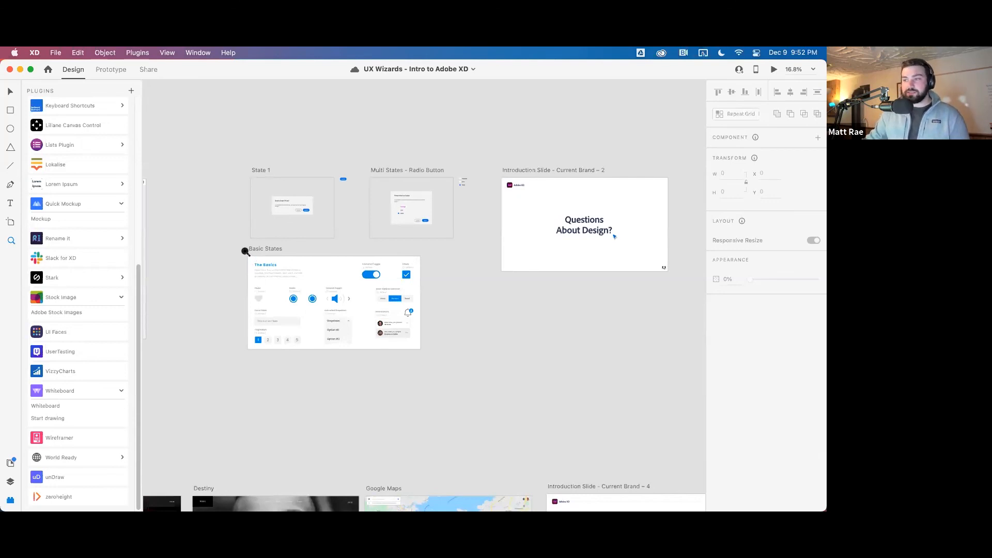
{"action": "left_click_drag", "start_coordinate": [247, 258], "coordinate": [421, 344]}
{"action": "key", "text": "v"}
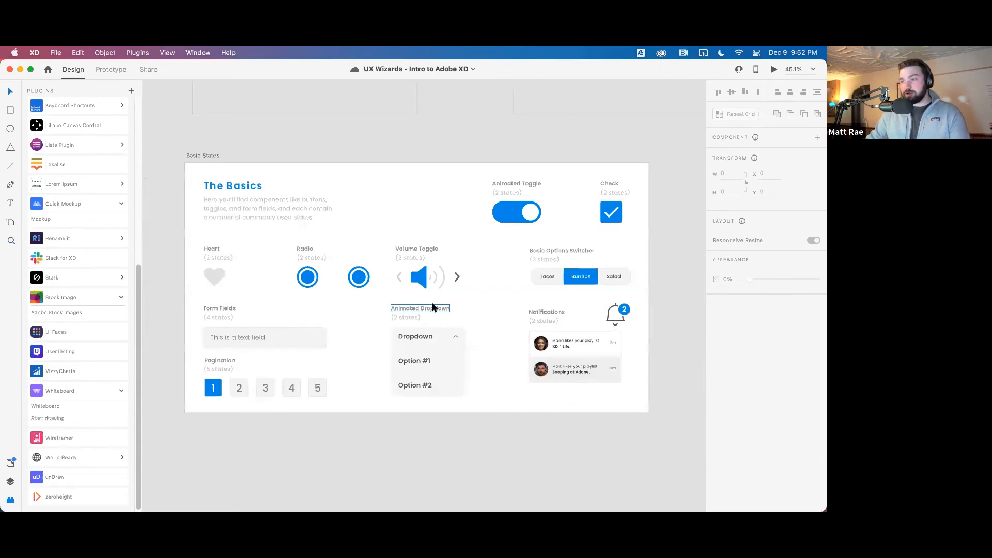
Return to the Auto-Animate section and select the blue circle on its first small example artboard
{"action": "scroll", "coordinate": [432, 302], "scroll_direction": "down", "scroll_amount": 5}
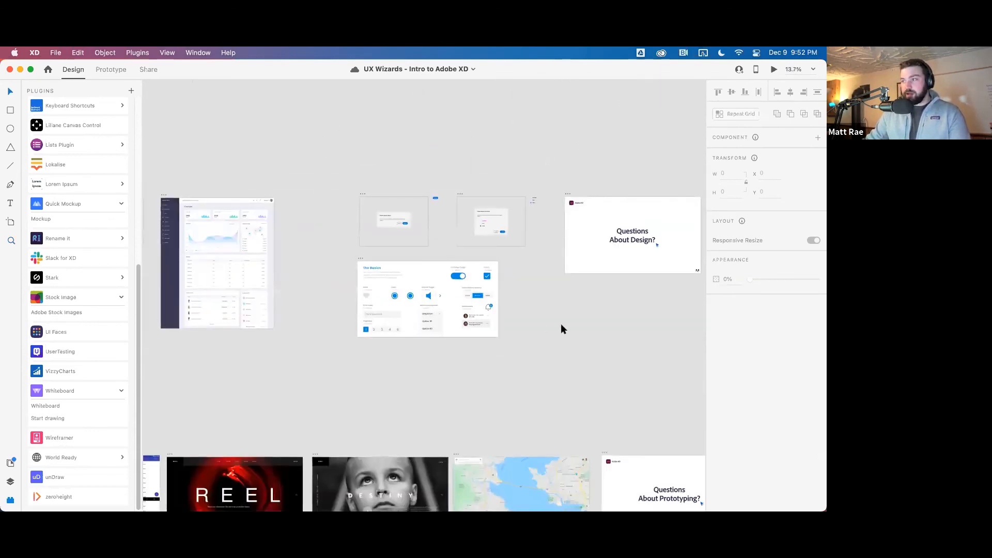
{"action": "scroll", "coordinate": [400, 314], "scroll_direction": "down", "scroll_amount": 5}
{"action": "scroll", "coordinate": [401, 314], "scroll_direction": "down", "scroll_amount": 5}
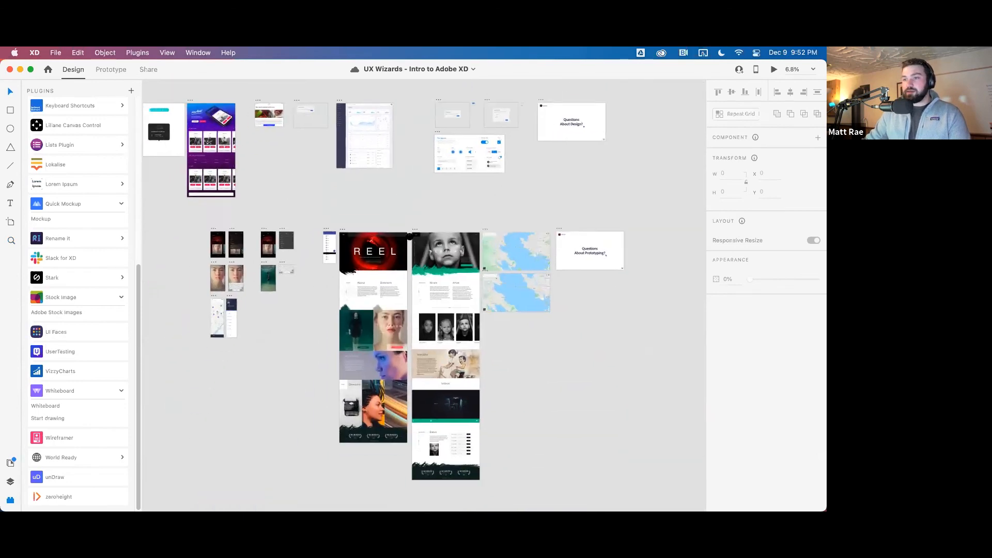
{"action": "scroll", "coordinate": [380, 269], "scroll_direction": "up", "scroll_amount": 3}
{"action": "scroll", "coordinate": [379, 270], "scroll_direction": "left", "scroll_amount": 5}
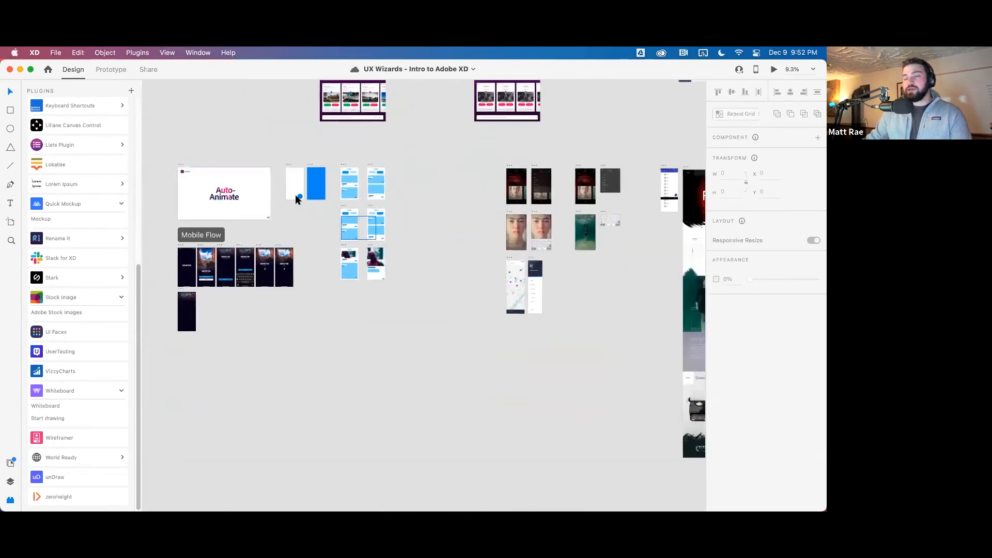
{"action": "left_click", "coordinate": [299, 196]}
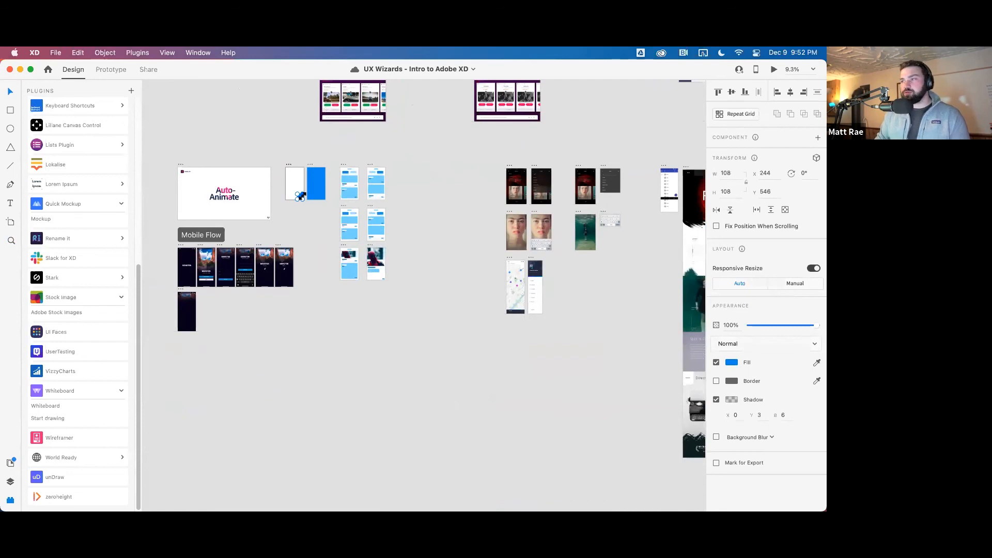
Hide the plugins list and view the Reel mobile app's Menu overlay artboard up close
{"action": "scroll", "coordinate": [593, 274], "scroll_direction": "right", "scroll_amount": 5}
{"action": "scroll", "coordinate": [593, 274], "scroll_direction": "up", "scroll_amount": 1}
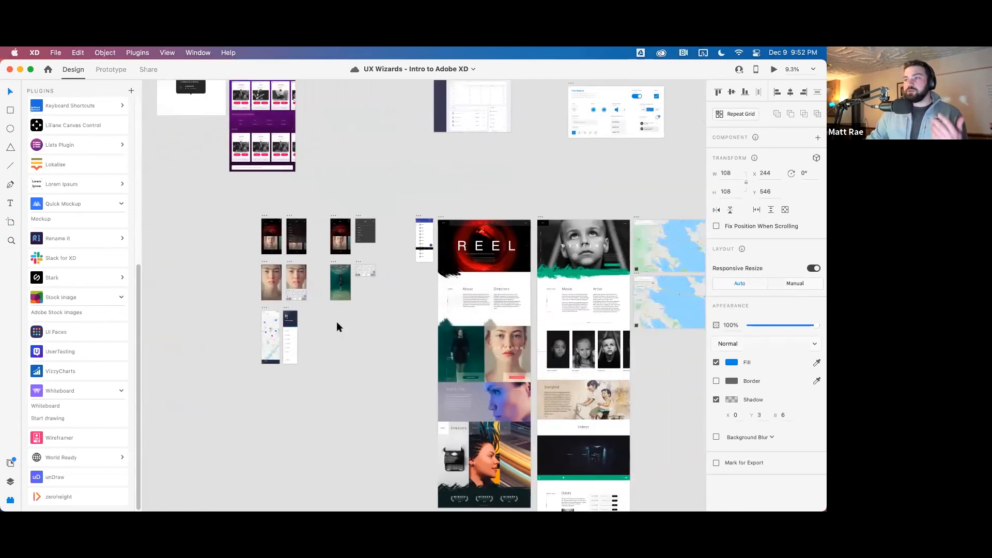
{"action": "scroll", "coordinate": [349, 244], "scroll_direction": "up", "scroll_amount": 10}
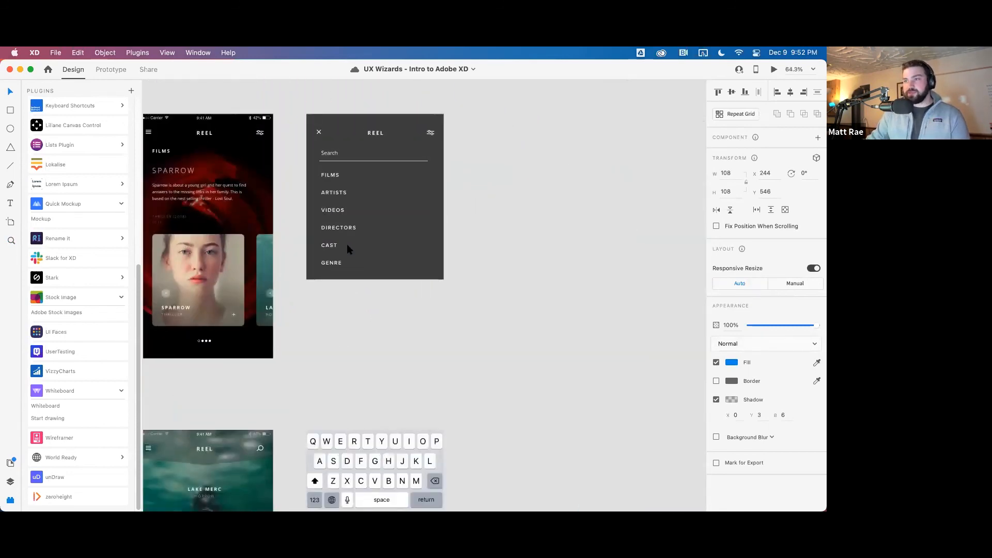
{"action": "left_click", "coordinate": [10, 500]}
{"action": "left_click_drag", "start_coordinate": [281, 329], "coordinate": [407, 351]}
{"action": "scroll", "coordinate": [406, 351], "scroll_direction": "left", "scroll_amount": 2}
{"action": "scroll", "coordinate": [407, 351], "scroll_direction": "up", "scroll_amount": 1}
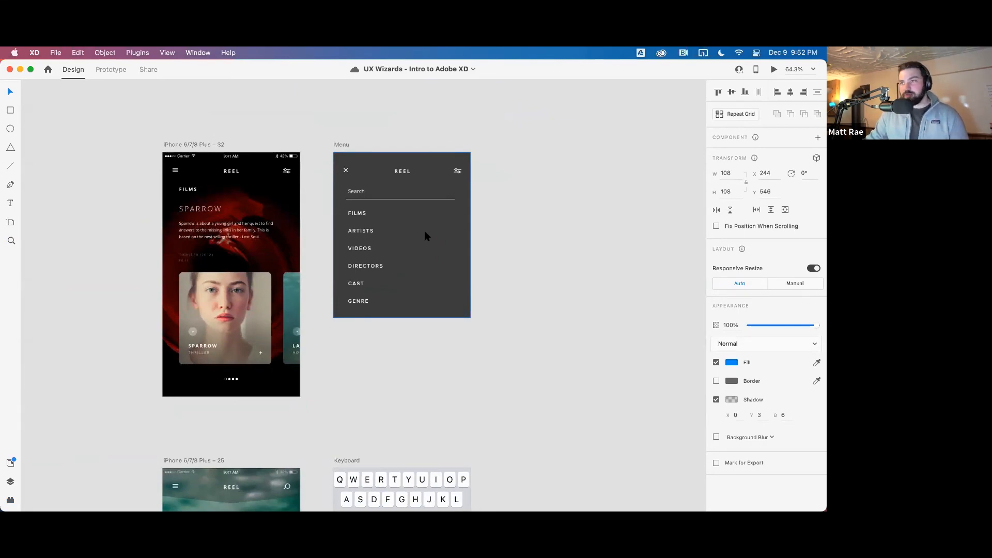
Inspect the scrolling settings of the Android mobile header, the Reel Home artboard and its navigation links
{"action": "scroll", "coordinate": [482, 240], "scroll_direction": "down", "scroll_amount": 5}
{"action": "scroll", "coordinate": [500, 256], "scroll_direction": "right", "scroll_amount": 2}
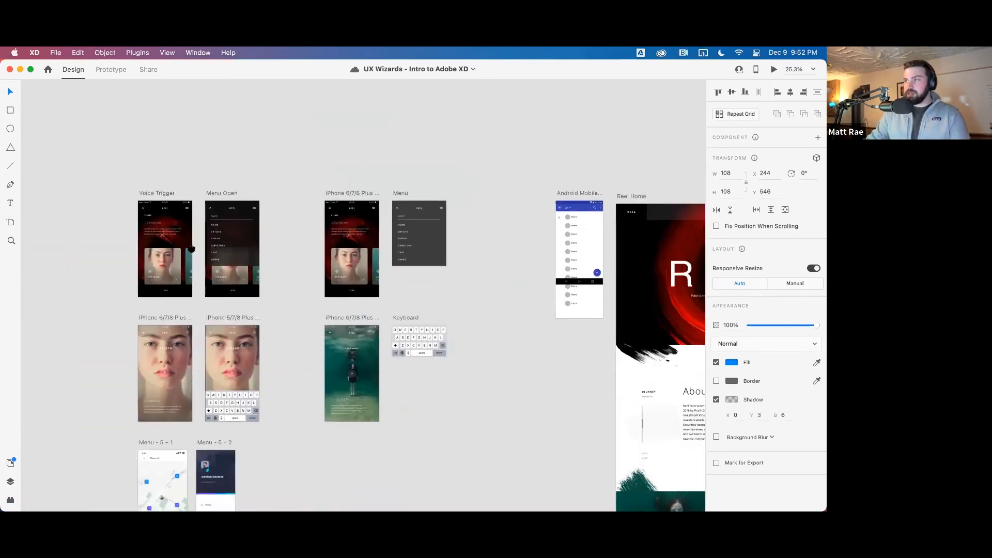
{"action": "scroll", "coordinate": [212, 250], "scroll_direction": "right", "scroll_amount": 10}
{"action": "left_click", "coordinate": [147, 170]}
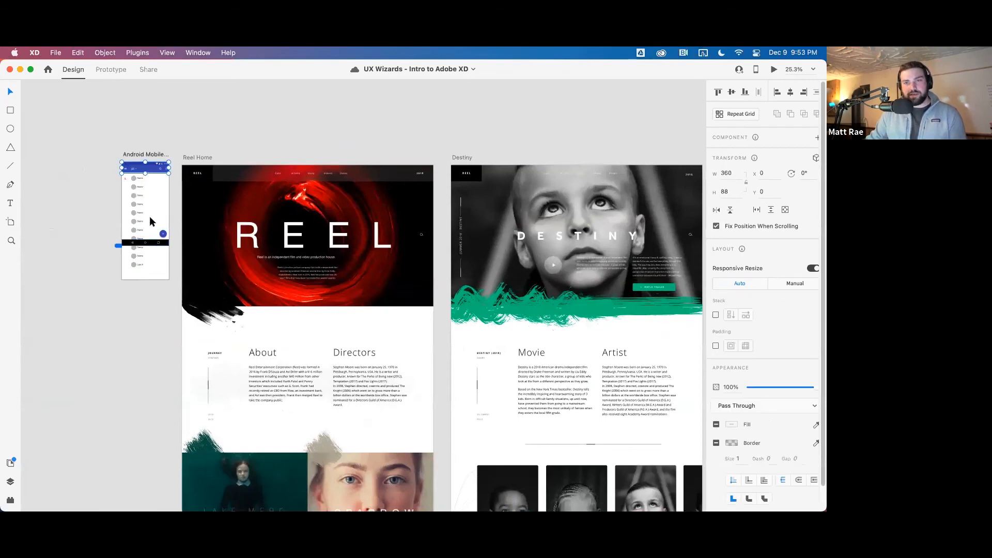
{"action": "left_click", "coordinate": [197, 157]}
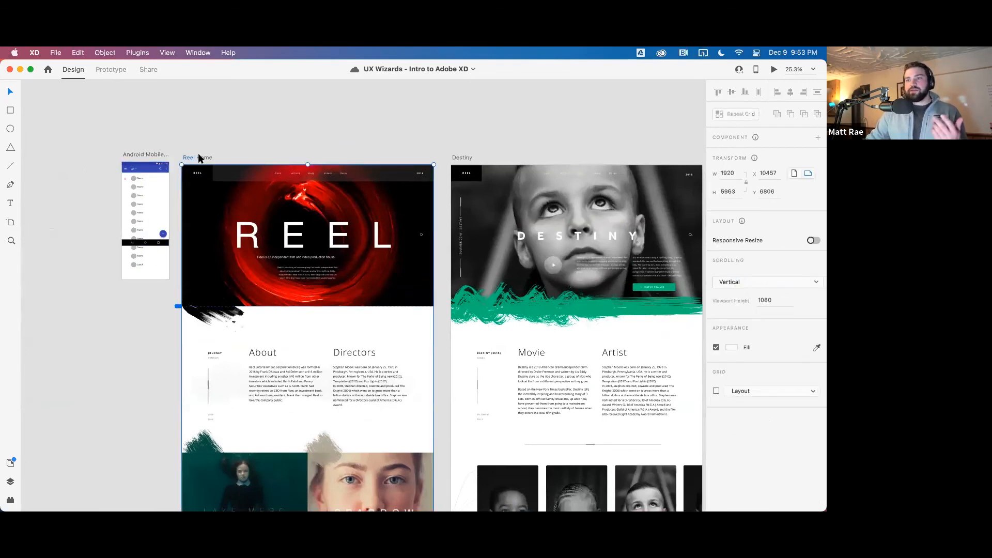
{"action": "left_click", "coordinate": [298, 175]}
{"action": "scroll", "coordinate": [339, 347], "scroll_direction": "down", "scroll_amount": 5}
{"action": "scroll", "coordinate": [314, 336], "scroll_direction": "up", "scroll_amount": 2}
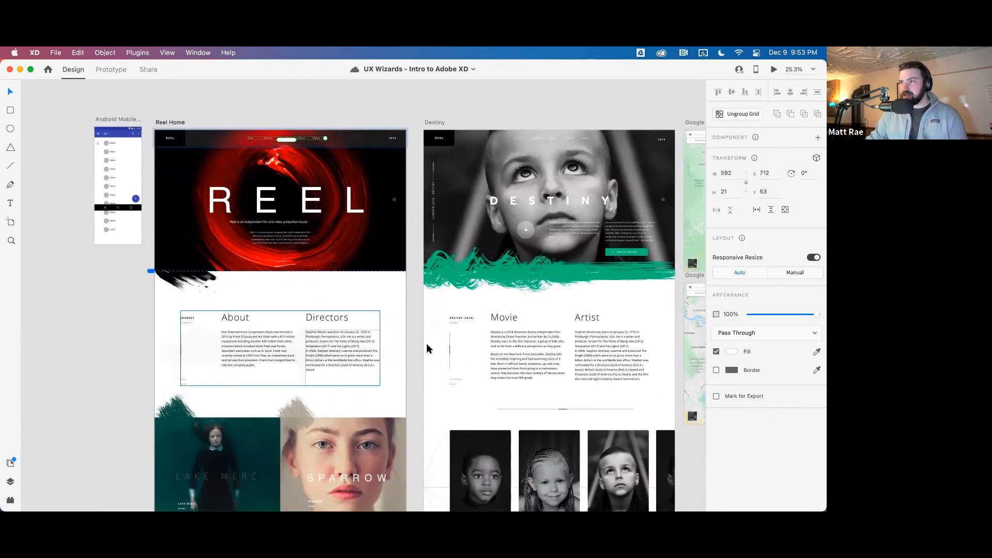
Review the Destiny artboard from the cast portraits down through Storyline and Videos to the Dates list
{"action": "scroll", "coordinate": [362, 289], "scroll_direction": "right", "scroll_amount": 6}
{"action": "scroll", "coordinate": [361, 290], "scroll_direction": "down", "scroll_amount": 3}
{"action": "scroll", "coordinate": [314, 247], "scroll_direction": "right", "scroll_amount": 2}
{"action": "scroll", "coordinate": [315, 247], "scroll_direction": "down", "scroll_amount": 9}
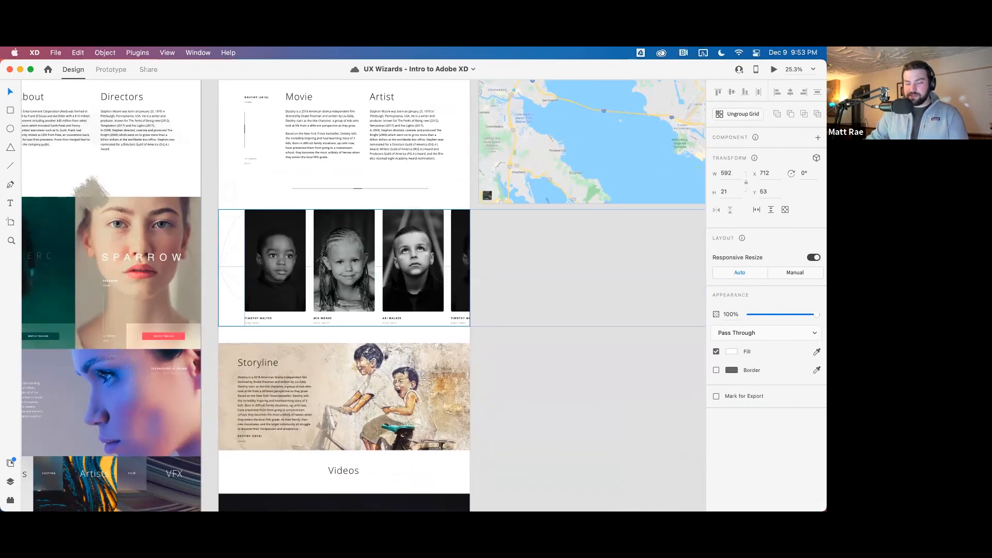
{"action": "scroll", "coordinate": [435, 199], "scroll_direction": "down", "scroll_amount": 5}
{"action": "scroll", "coordinate": [349, 348], "scroll_direction": "down", "scroll_amount": 3}
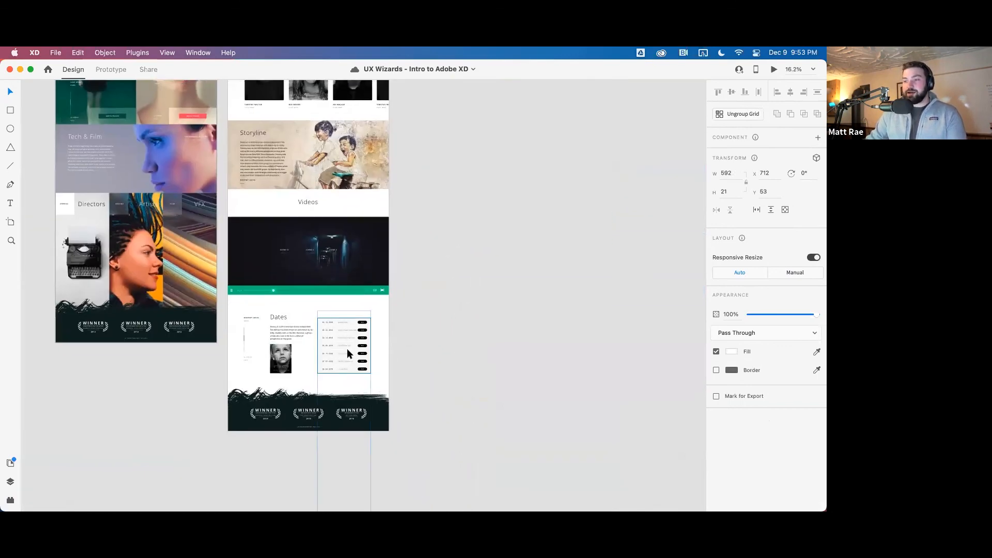
{"action": "scroll", "coordinate": [343, 342], "scroll_direction": "up", "scroll_amount": 5}
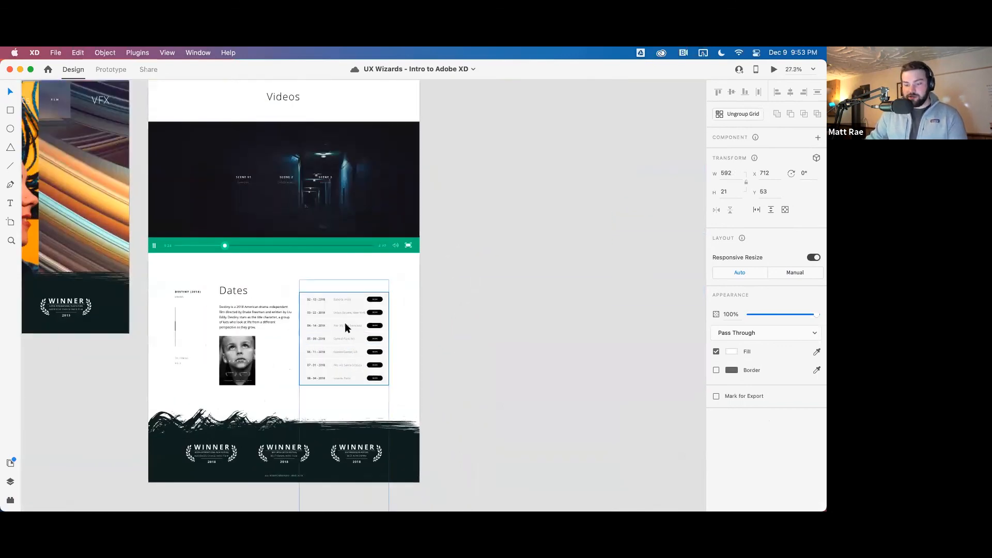
{"action": "scroll", "coordinate": [349, 317], "scroll_direction": "down", "scroll_amount": 6}
Examine the Google Maps and Google Maps – Zoom 1 artboards beside the prototyping questions slide
{"action": "scroll", "coordinate": [398, 253], "scroll_direction": "up", "scroll_amount": 2}
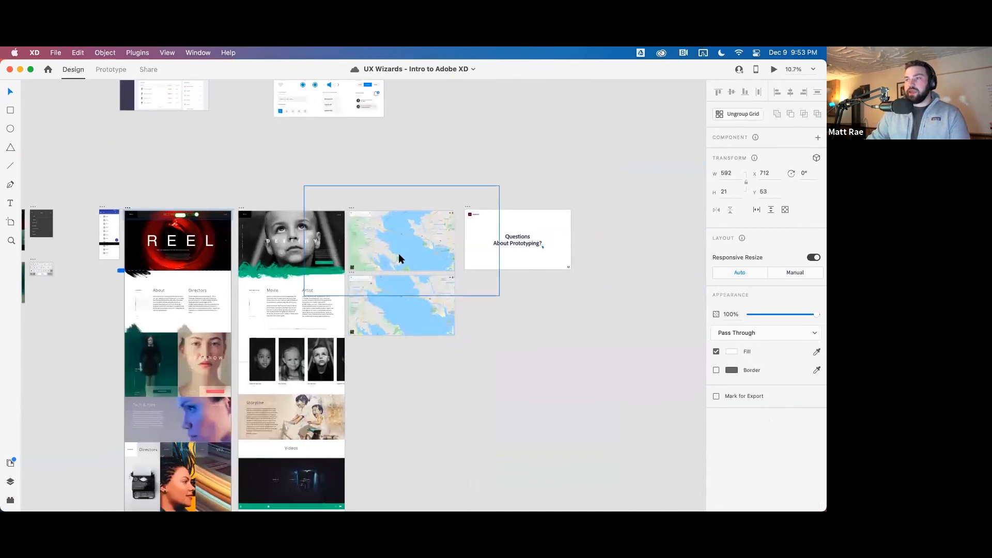
{"action": "scroll", "coordinate": [398, 253], "scroll_direction": "up", "scroll_amount": 4}
{"action": "left_click_drag", "start_coordinate": [527, 318], "coordinate": [454, 301]}
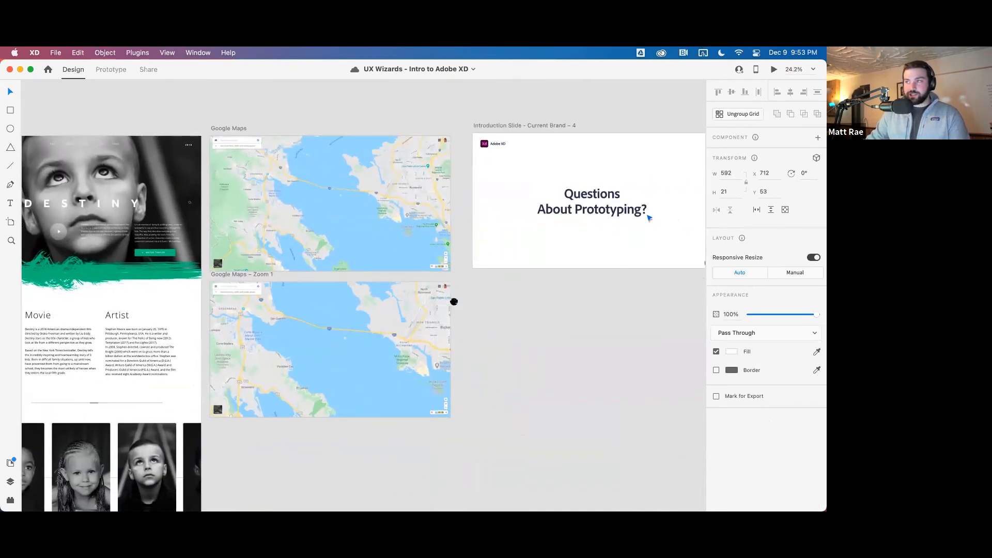
{"action": "scroll", "coordinate": [416, 305], "scroll_direction": "down", "scroll_amount": 6}
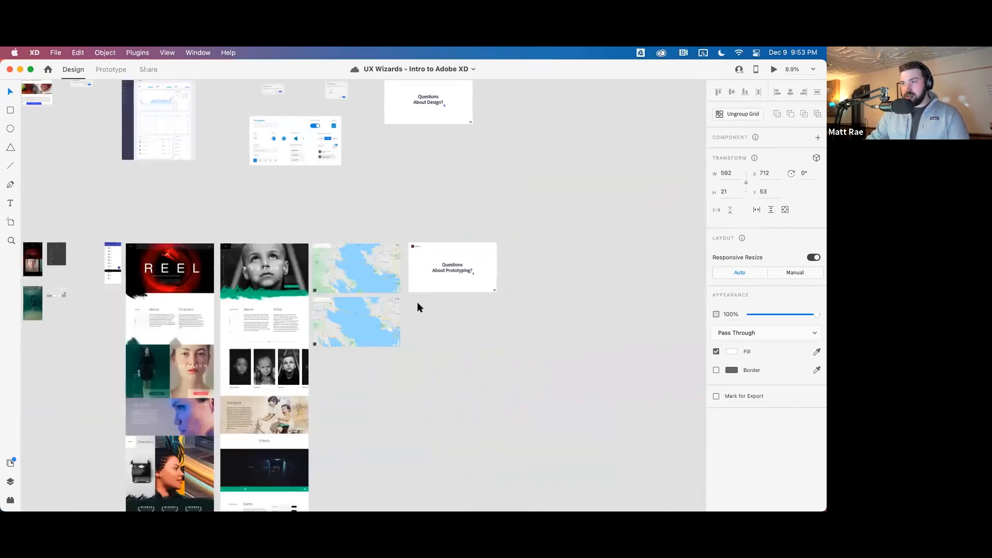
View the whole canvas, select the Mobile Flow artboards, check the Invite to document feature, and clear the selection
{"action": "scroll", "coordinate": [429, 341], "scroll_direction": "left", "scroll_amount": 4}
{"action": "scroll", "coordinate": [446, 337], "scroll_direction": "down", "scroll_amount": 3}
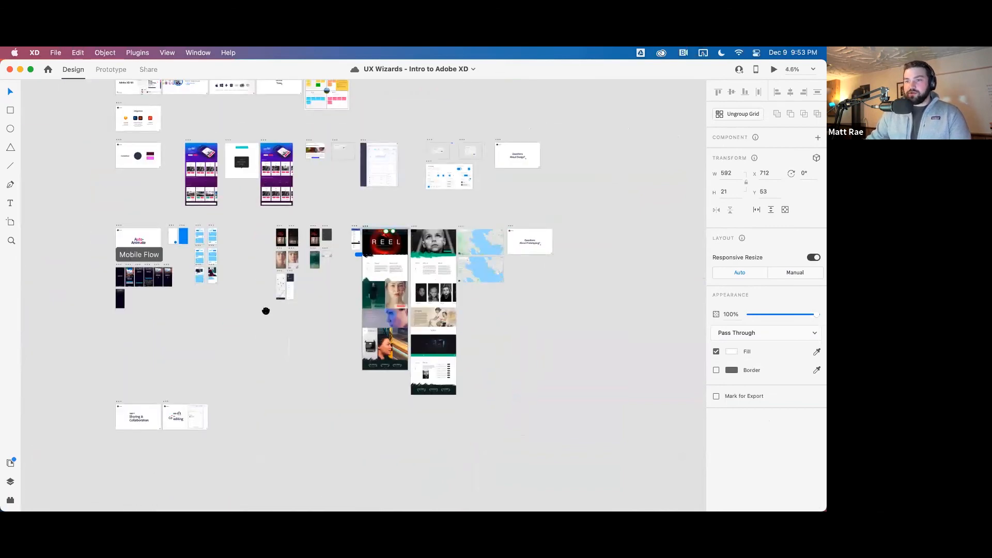
{"action": "scroll", "coordinate": [265, 310], "scroll_direction": "up", "scroll_amount": 3}
{"action": "scroll", "coordinate": [265, 310], "scroll_direction": "left", "scroll_amount": 1}
{"action": "left_click", "coordinate": [178, 331]}
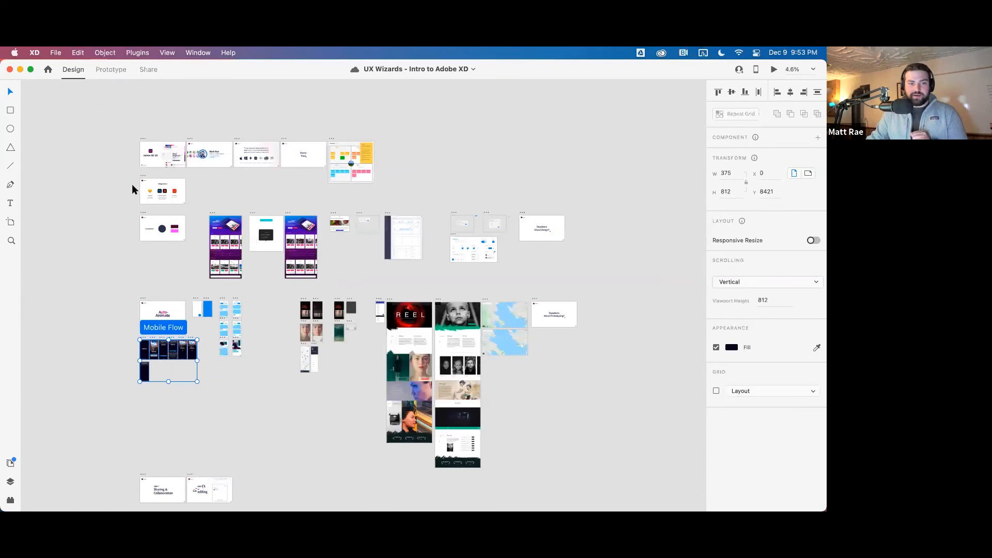
{"action": "left_click_drag", "start_coordinate": [281, 436], "coordinate": [264, 407]}
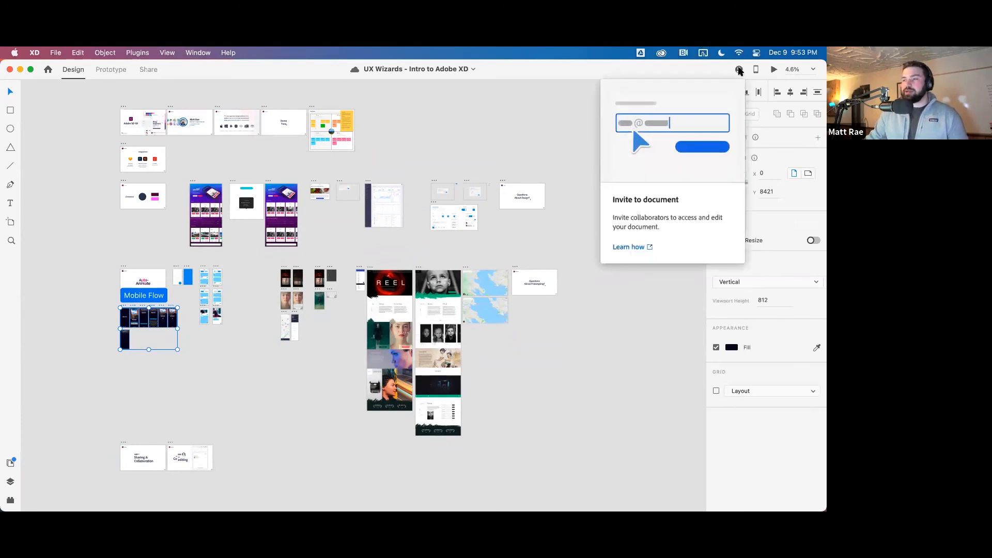
{"action": "left_click", "coordinate": [528, 368]}
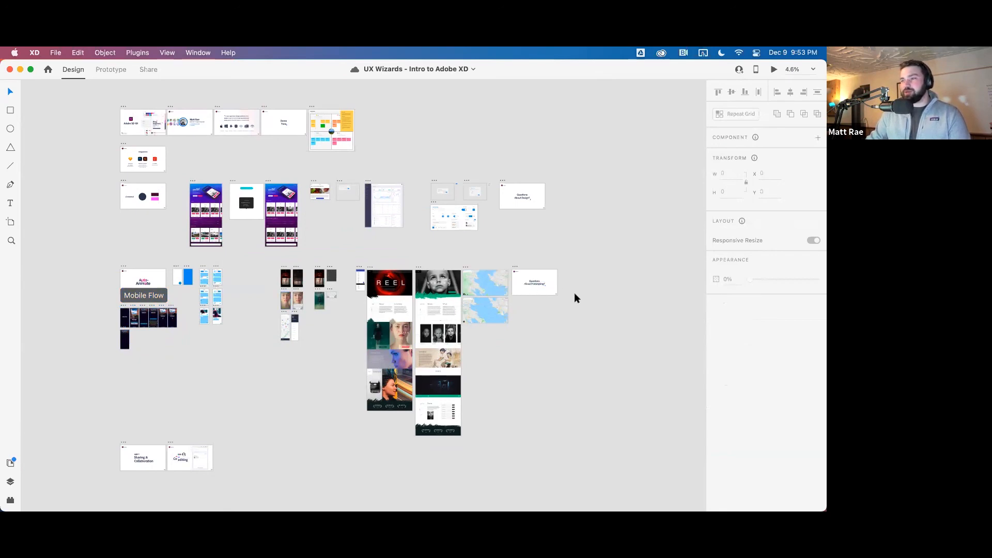
Turn on 3D transforms for the "Questions About Prototyping?" heading group, tilt it and move it to the left half of the slide
{"action": "scroll", "coordinate": [541, 286], "scroll_direction": "up", "scroll_amount": 10}
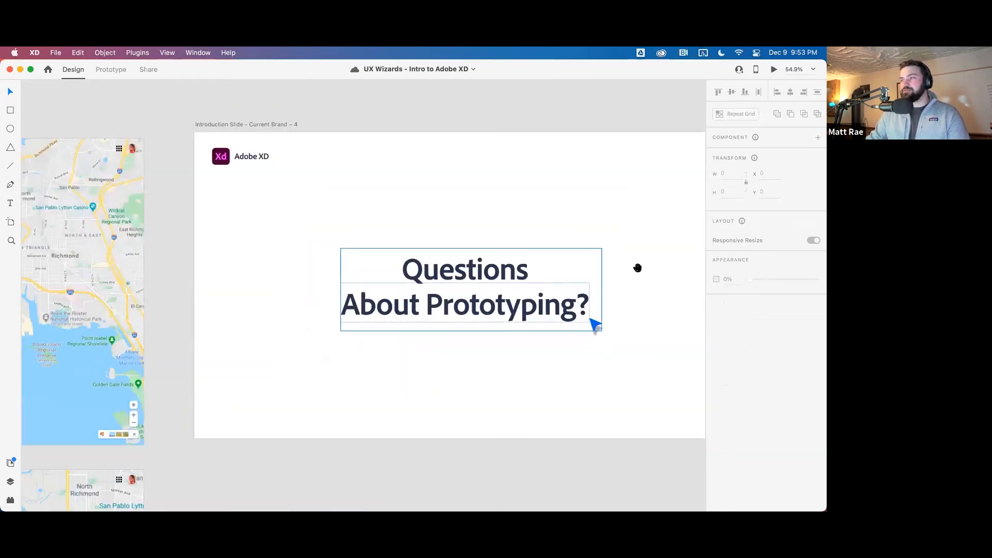
{"action": "scroll", "coordinate": [508, 260], "scroll_direction": "right", "scroll_amount": 1}
{"action": "left_click", "coordinate": [374, 267]}
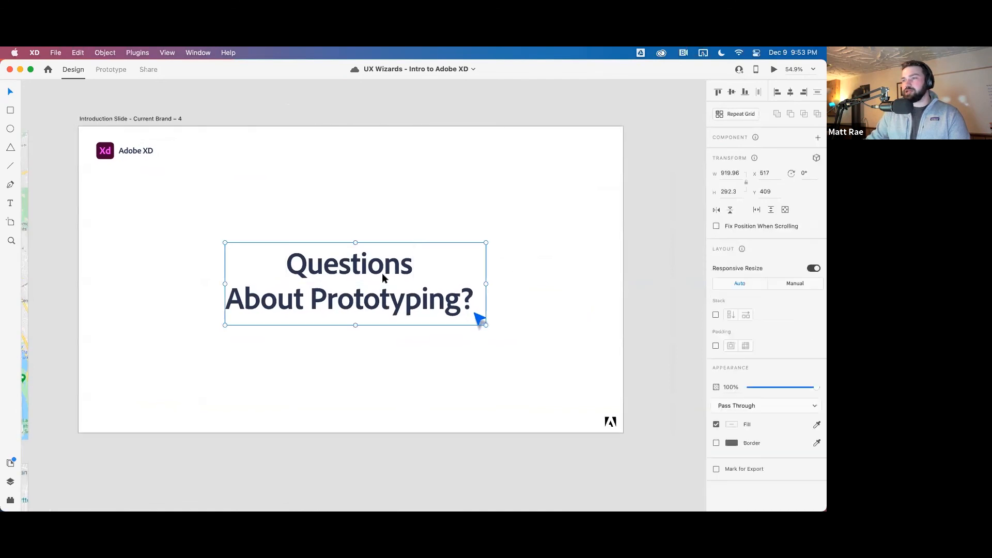
{"action": "left_click", "coordinate": [816, 158]}
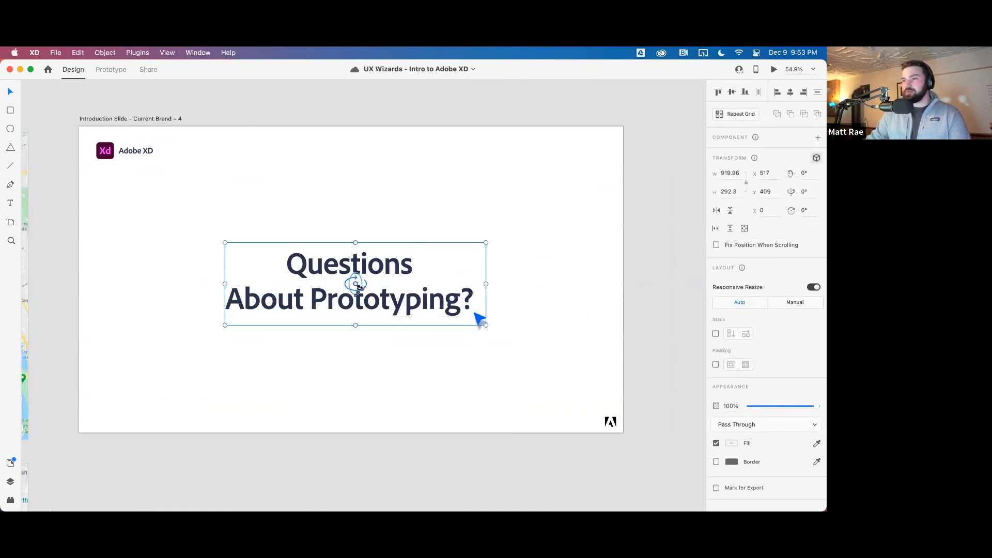
{"action": "left_click_drag", "start_coordinate": [480, 319], "coordinate": [370, 309]}
{"action": "left_click", "coordinate": [369, 309]}
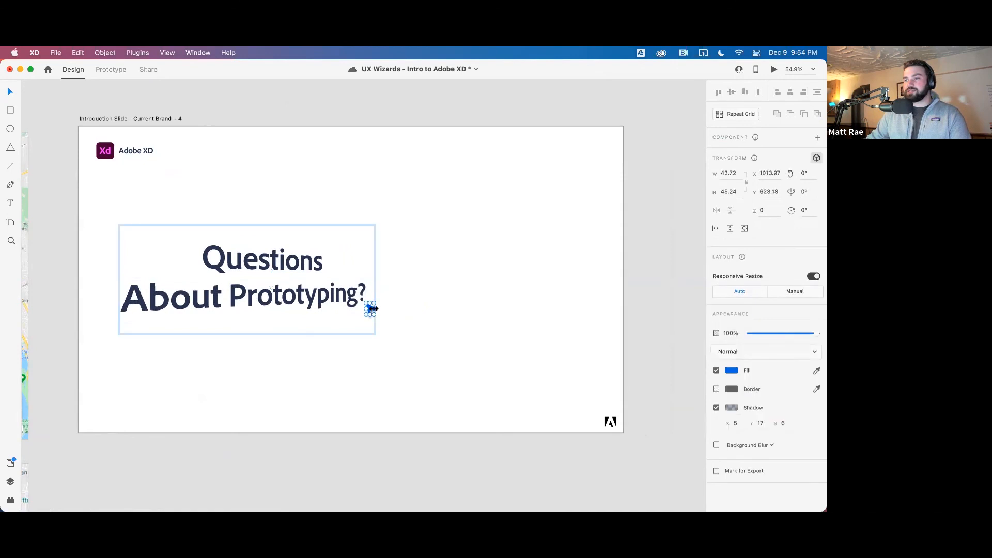
Adjust the heading group's 3D transform to 23° on X and 22° on Y, with a Z depth of about -41
{"action": "left_click", "coordinate": [815, 158]}
{"action": "left_click", "coordinate": [264, 298]}
{"action": "key", "text": "Escape"}
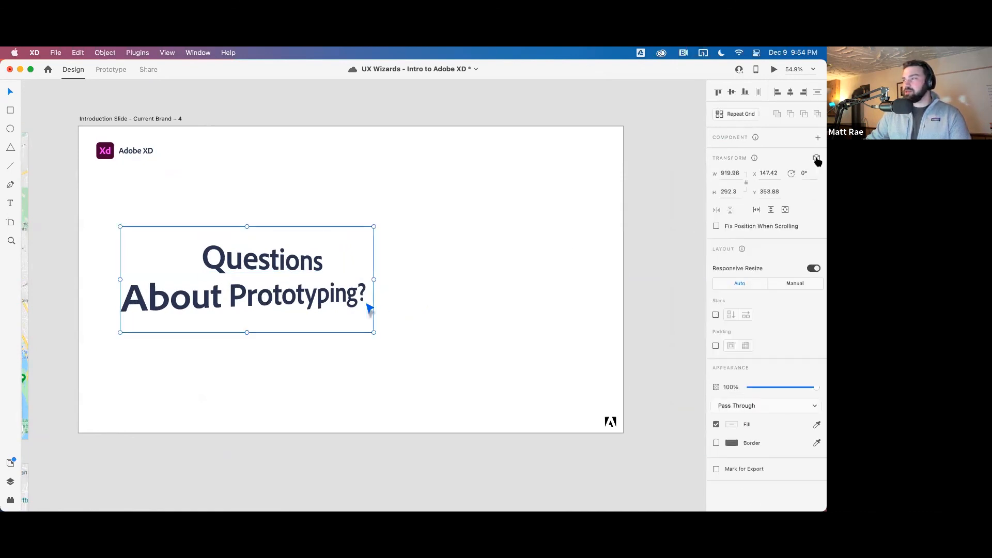
{"action": "left_click", "coordinate": [817, 158]}
{"action": "mouse_move", "coordinate": [265, 281]}
{"action": "left_mouse_down"}
{"action": "mouse_move", "coordinate": [267, 265]}
{"action": "mouse_move", "coordinate": [272, 284]}
{"action": "left_mouse_up"}
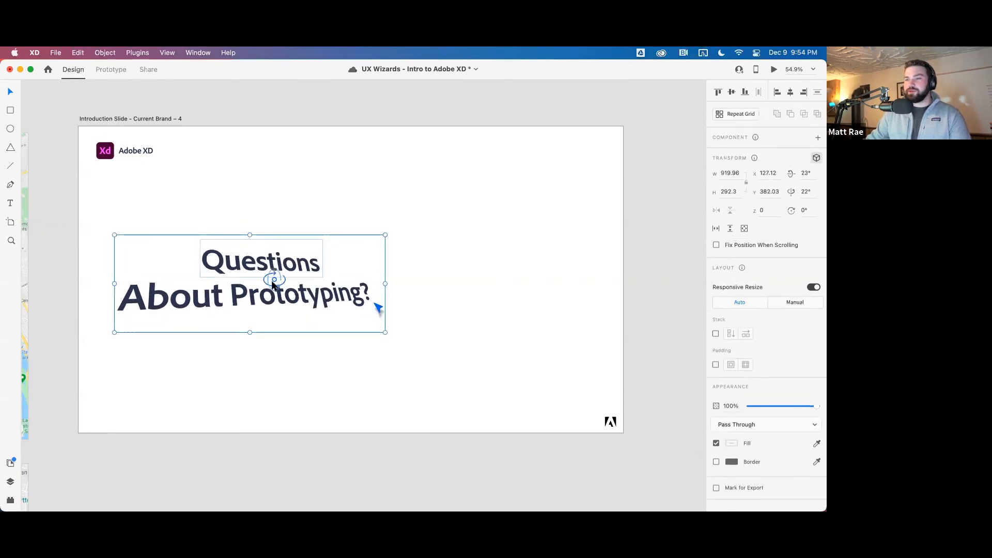
{"action": "left_click_drag", "start_coordinate": [378, 306], "coordinate": [349, 310]}
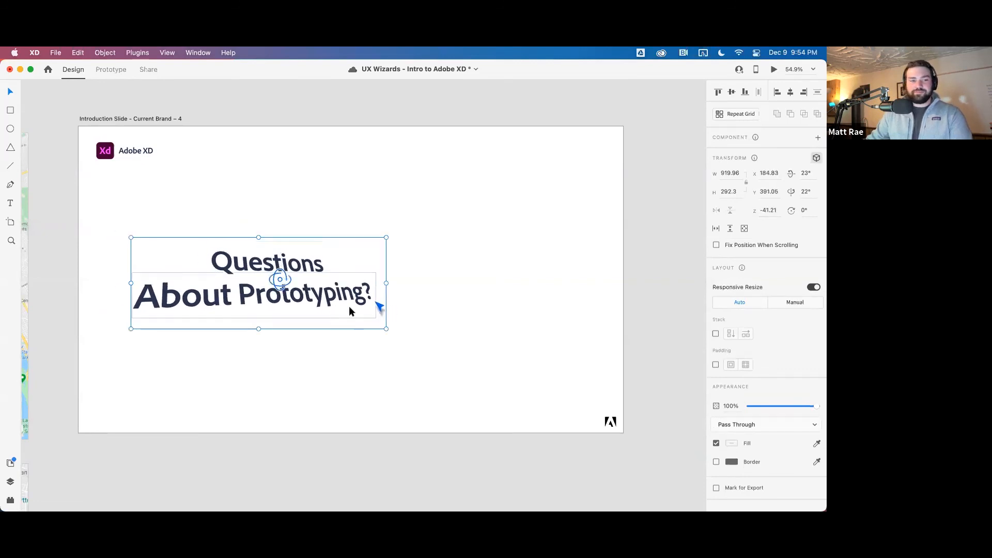
{"action": "left_click", "coordinate": [426, 282]}
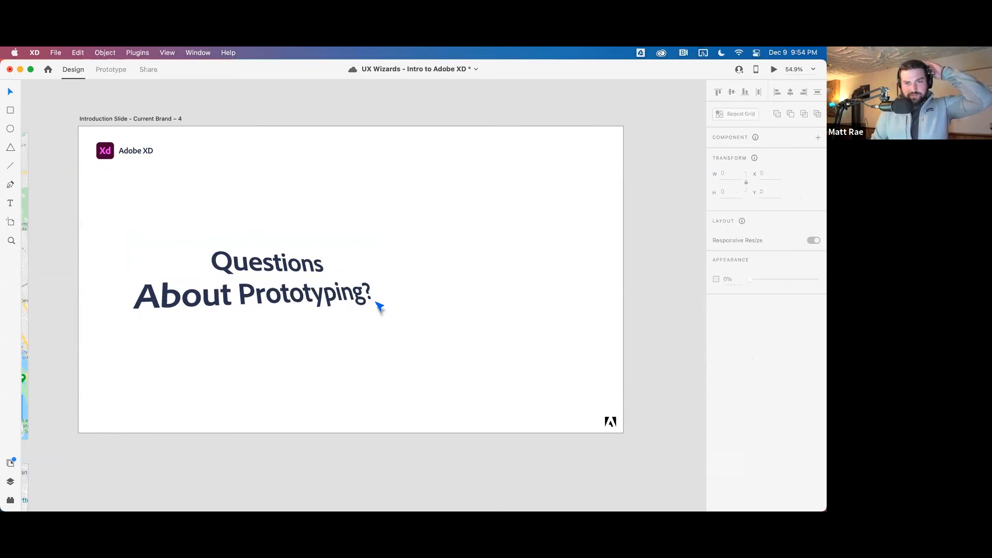
Save the document and move the tilted heading to the upper middle of the slide
{"action": "key", "text": "super+s"}
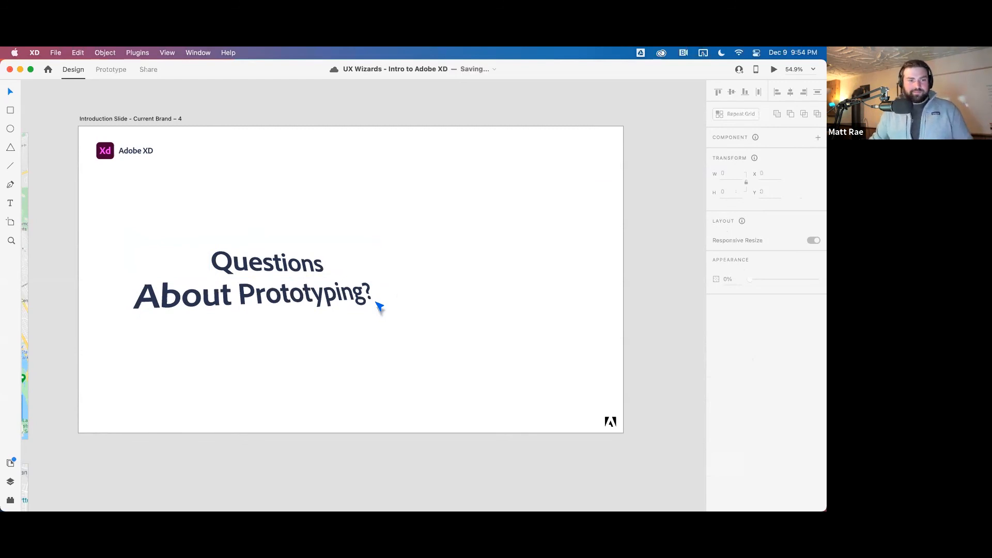
{"action": "left_click_drag", "start_coordinate": [226, 226], "coordinate": [359, 358]}
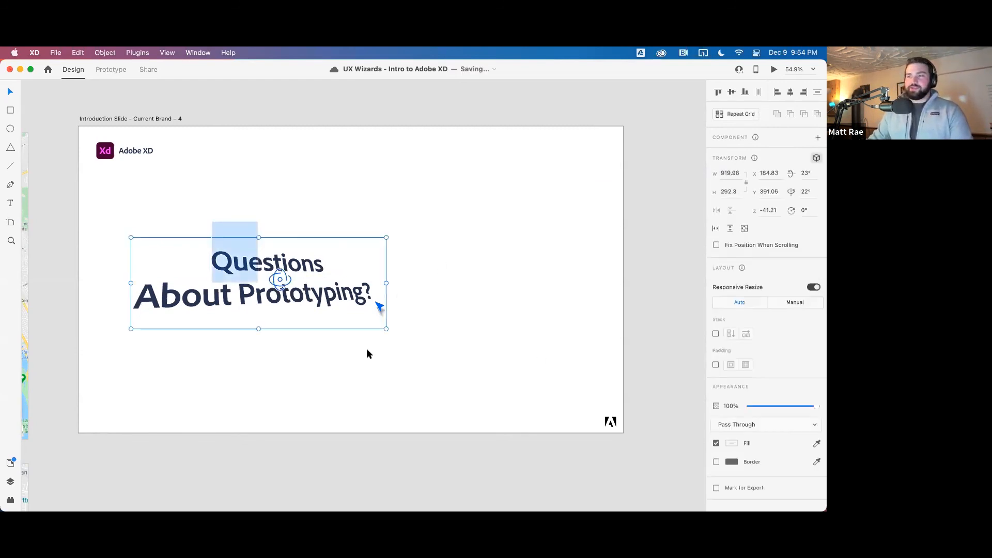
{"action": "left_click_drag", "start_coordinate": [316, 295], "coordinate": [400, 288]}
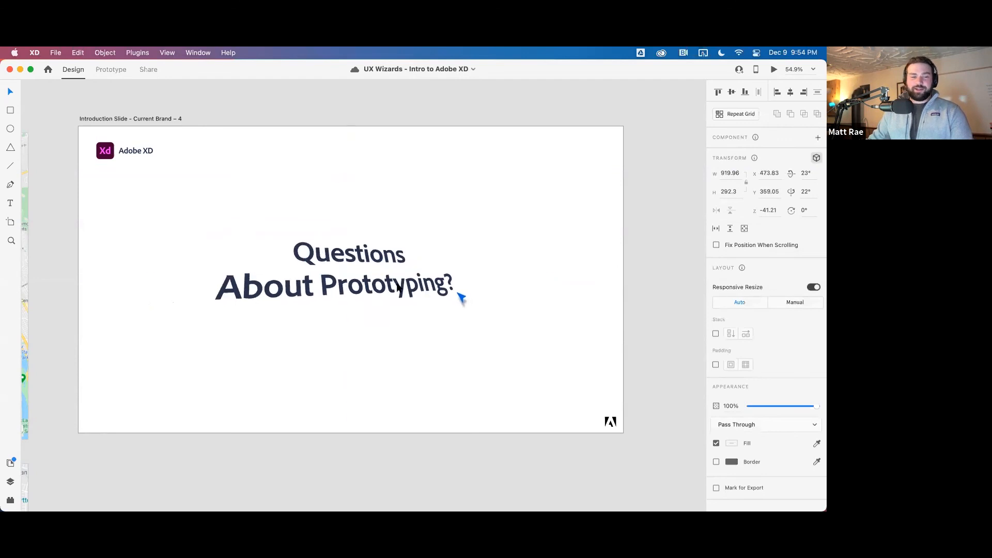
{"action": "left_click_drag", "start_coordinate": [368, 287], "coordinate": [375, 238]}
Draw a 376 × 376 square below the heading and round its corners to 54
{"action": "left_click", "coordinate": [349, 328]}
{"action": "left_click_drag", "start_coordinate": [326, 292], "coordinate": [432, 438]}
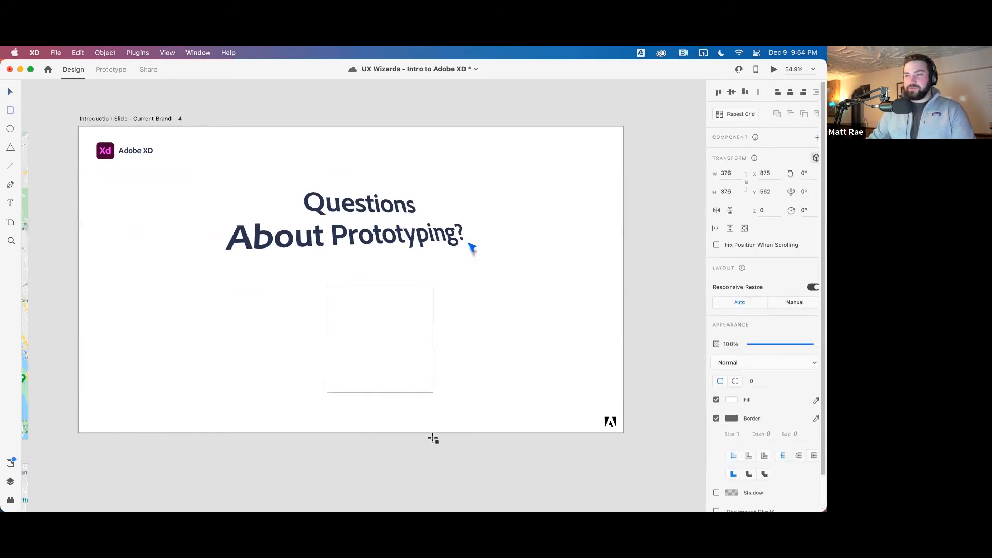
{"action": "left_click_drag", "start_coordinate": [427, 290], "coordinate": [415, 302]}
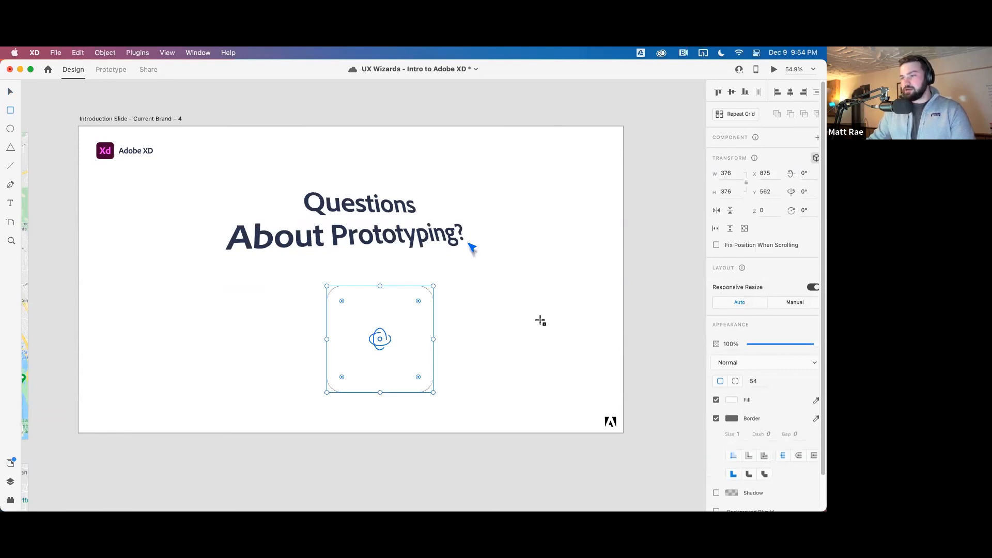
Fill the rounded square with bright red
{"action": "left_click", "coordinate": [732, 399]}
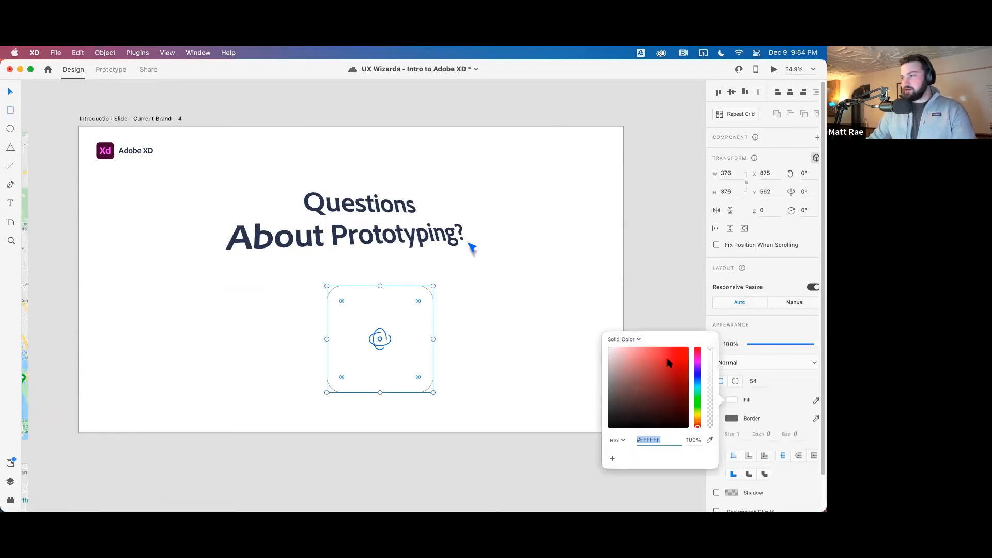
{"action": "left_click", "coordinate": [670, 363]}
{"action": "left_click", "coordinate": [495, 313]}
{"action": "left_click", "coordinate": [491, 319]}
Duplicate the red square into three overlapping copies, rotated 43° about the Y axis, on the lower left of the slide
{"action": "left_click", "coordinate": [388, 322]}
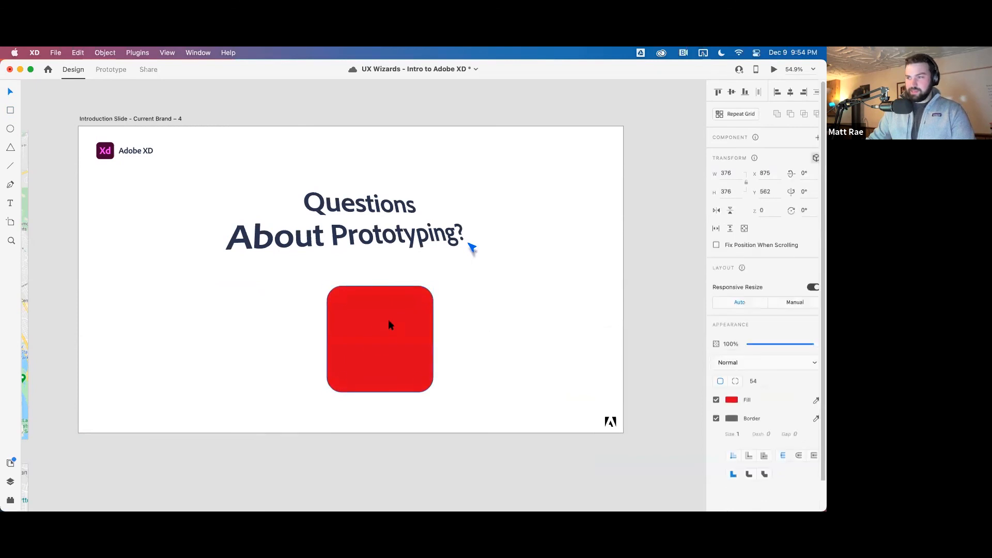
{"action": "left_click_drag", "start_coordinate": [387, 324], "coordinate": [392, 290]}
{"action": "left_click", "coordinate": [409, 339]}
{"action": "left_click_drag", "start_coordinate": [409, 342], "coordinate": [259, 350]}
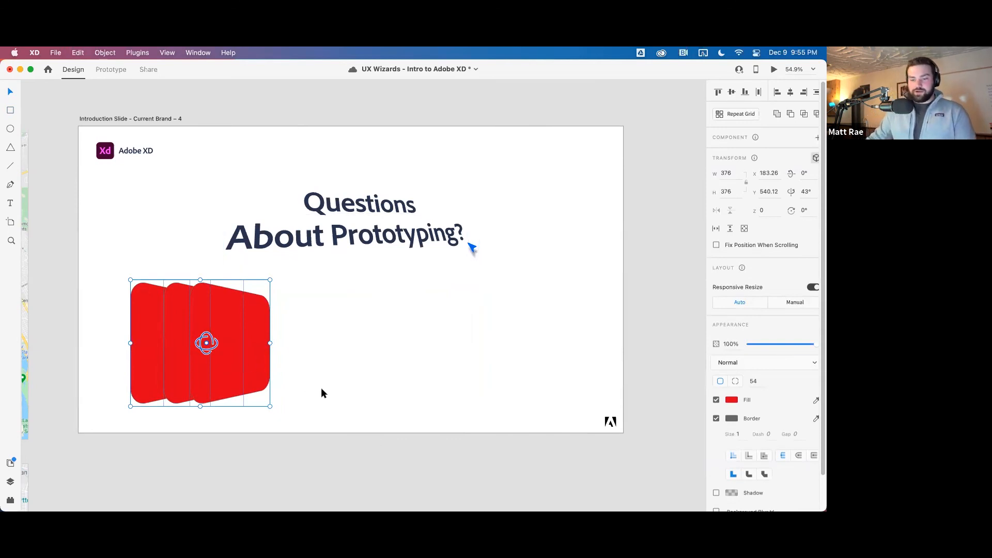
Delete the heading and stack the three red squares unrotated in the middle of the slide, aligned on their horizontal centers
{"action": "left_click", "coordinate": [302, 203]}
{"action": "key", "text": "Delete"}
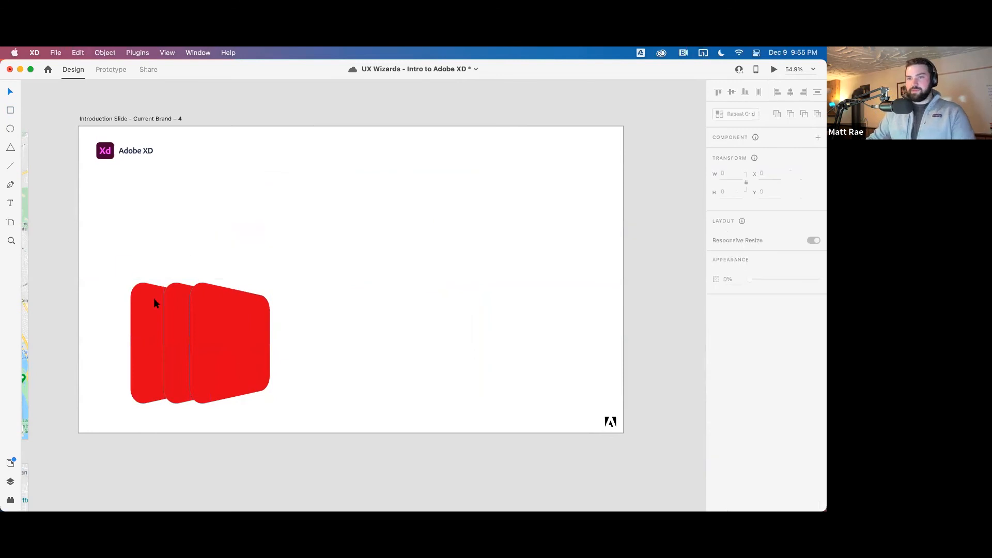
{"action": "left_click_drag", "start_coordinate": [261, 369], "coordinate": [408, 310]}
{"action": "left_click_drag", "start_coordinate": [356, 281], "coordinate": [339, 283]}
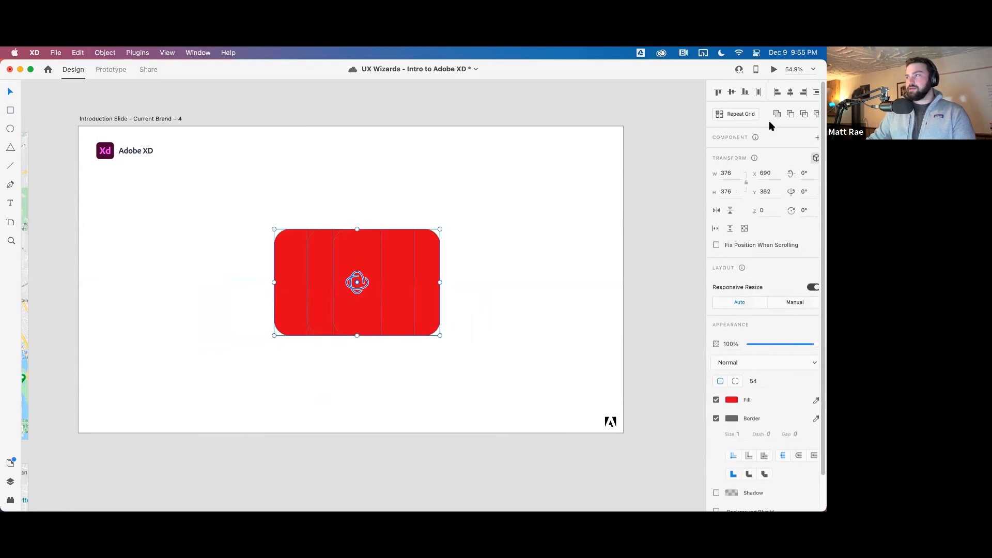
{"action": "left_click", "coordinate": [790, 92]}
Duplicate the artboard with the red squares and place the copy directly beside the original
{"action": "left_click", "coordinate": [116, 123]}
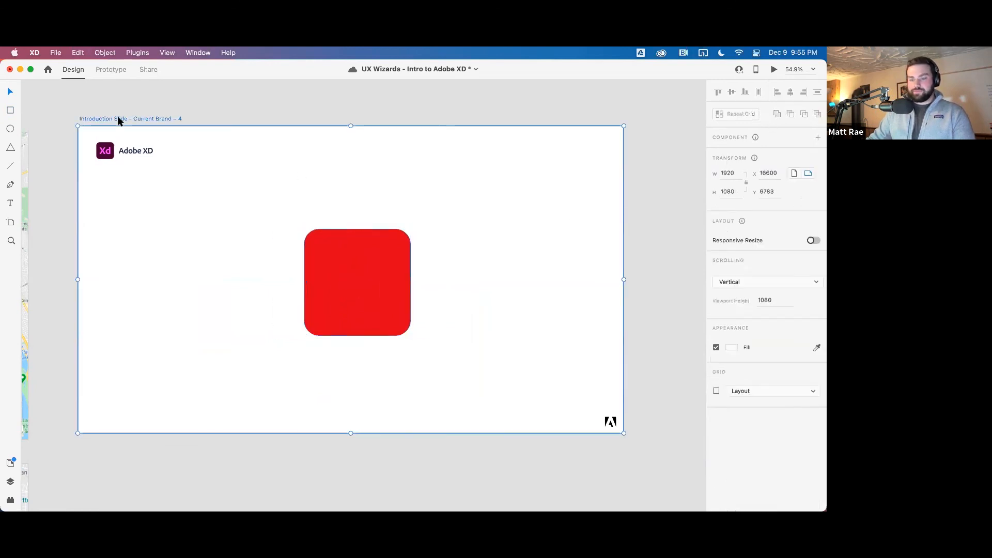
{"action": "scroll", "coordinate": [288, 244], "scroll_direction": "down", "scroll_amount": 3}
{"action": "scroll", "coordinate": [320, 277], "scroll_direction": "right", "scroll_amount": 3}
{"action": "left_click_drag", "start_coordinate": [129, 171], "coordinate": [424, 171]}
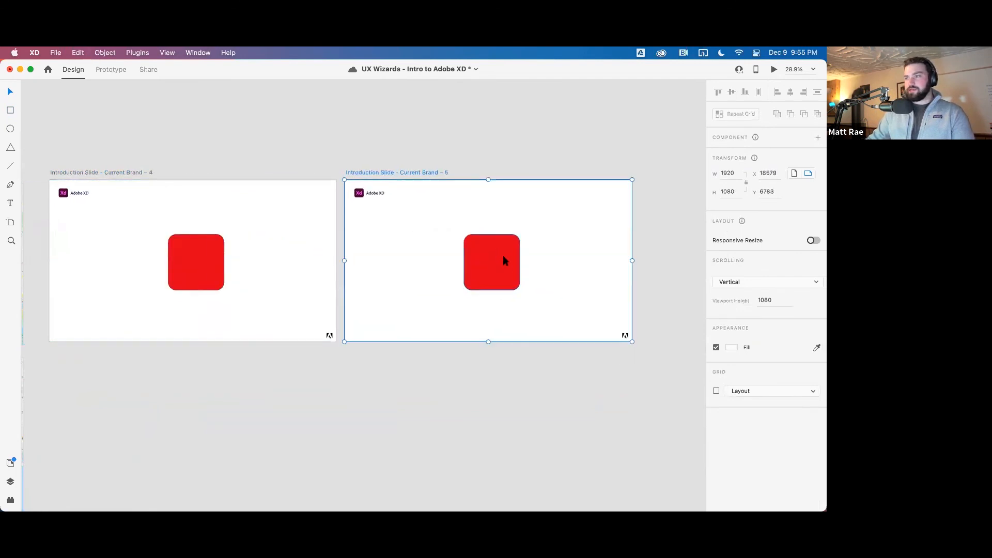
On the copied artboard, rotate the three red squares 60° about the Y axis and spread them apart in an even row
{"action": "scroll", "coordinate": [526, 261], "scroll_direction": "up", "scroll_amount": 5}
{"action": "left_click", "coordinate": [476, 262]}
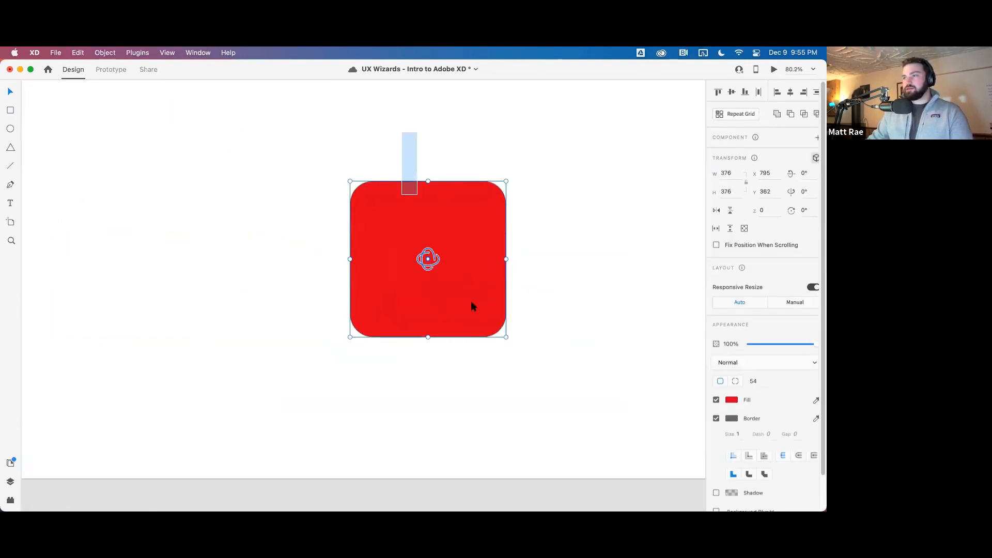
{"action": "left_click_drag", "start_coordinate": [486, 270], "coordinate": [305, 265]}
{"action": "left_click", "coordinate": [473, 263]}
{"action": "left_click", "coordinate": [365, 176]}
{"action": "scroll", "coordinate": [368, 175], "scroll_direction": "down", "scroll_amount": 3}
{"action": "scroll", "coordinate": [423, 148], "scroll_direction": "right", "scroll_amount": 2}
{"action": "left_click_drag", "start_coordinate": [248, 203], "coordinate": [486, 299]}
{"action": "left_click_drag", "start_coordinate": [368, 279], "coordinate": [398, 279]}
Link the stacked square to the copied artboard with a tap-triggered Auto-Animate, Ease Out, 0.3 s, and link the copy's rightmost shape back to the original
{"action": "scroll", "coordinate": [503, 190], "scroll_direction": "down", "scroll_amount": 5}
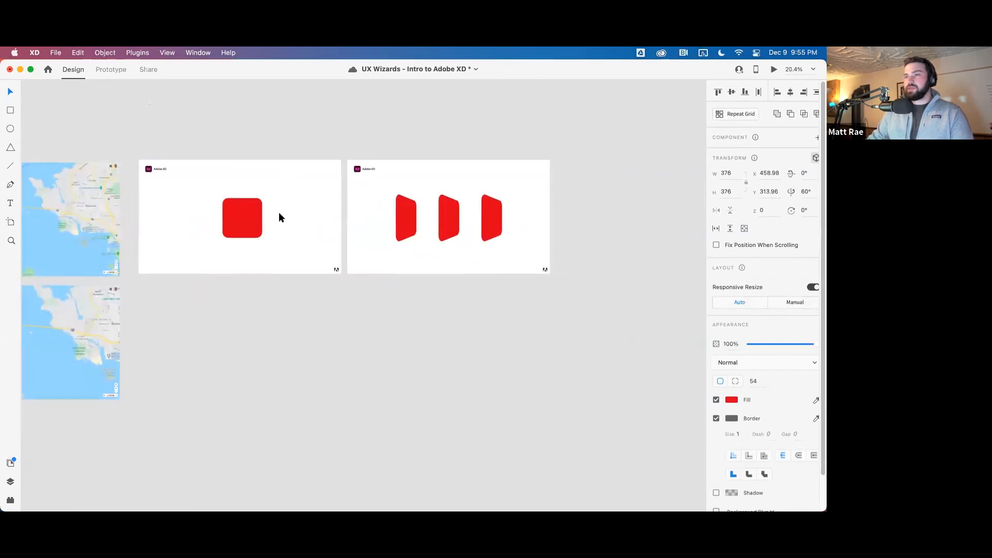
{"action": "left_click", "coordinate": [256, 216]}
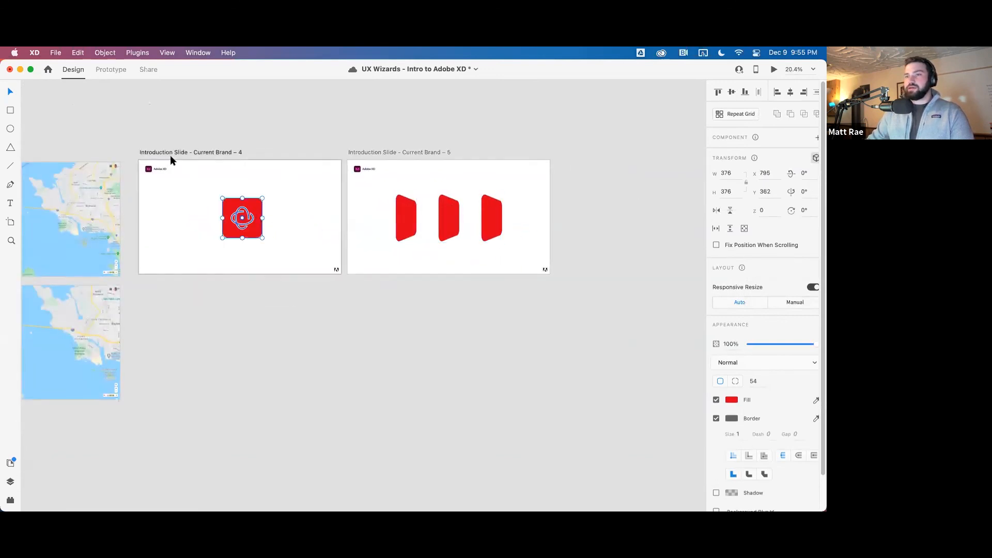
{"action": "left_click", "coordinate": [110, 70]}
{"action": "left_click_drag", "start_coordinate": [350, 209], "coordinate": [411, 206]}
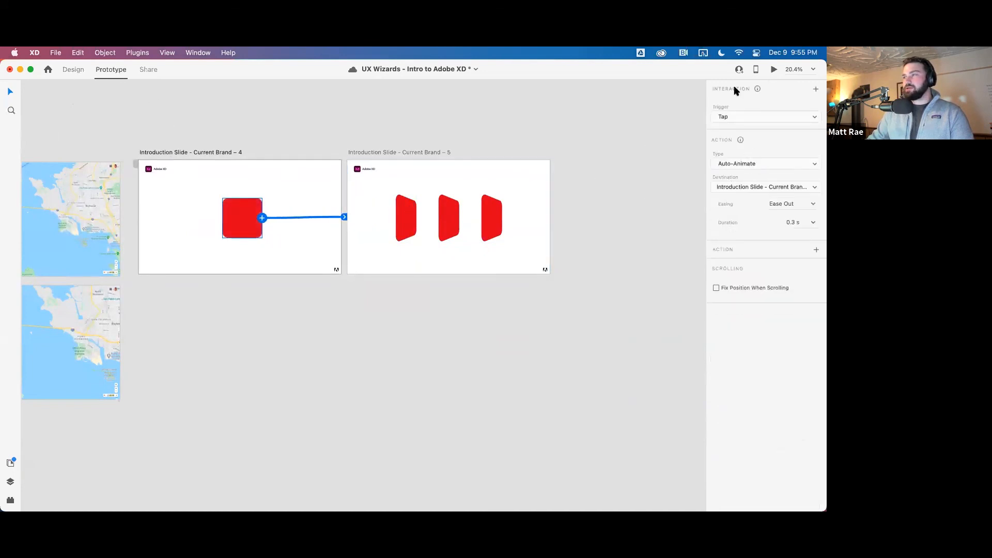
{"action": "left_click", "coordinate": [486, 217]}
{"action": "left_click_drag", "start_coordinate": [502, 217], "coordinate": [219, 152]}
Preview the prototype from the stacked-square artboard and play the spread and return animation several times
{"action": "left_click", "coordinate": [219, 152]}
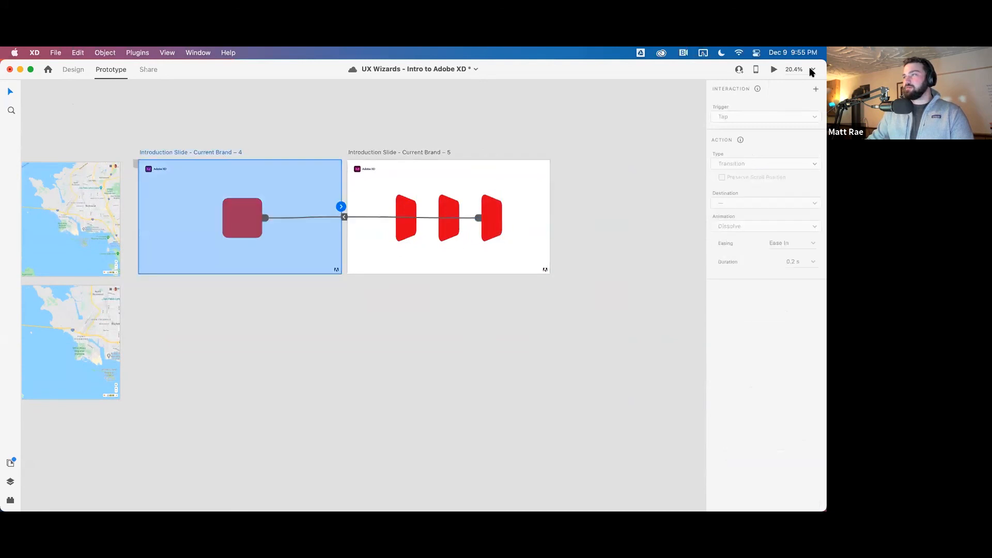
{"action": "left_click", "coordinate": [774, 70]}
{"action": "left_click", "coordinate": [452, 308]}
{"action": "left_click", "coordinate": [573, 309]}
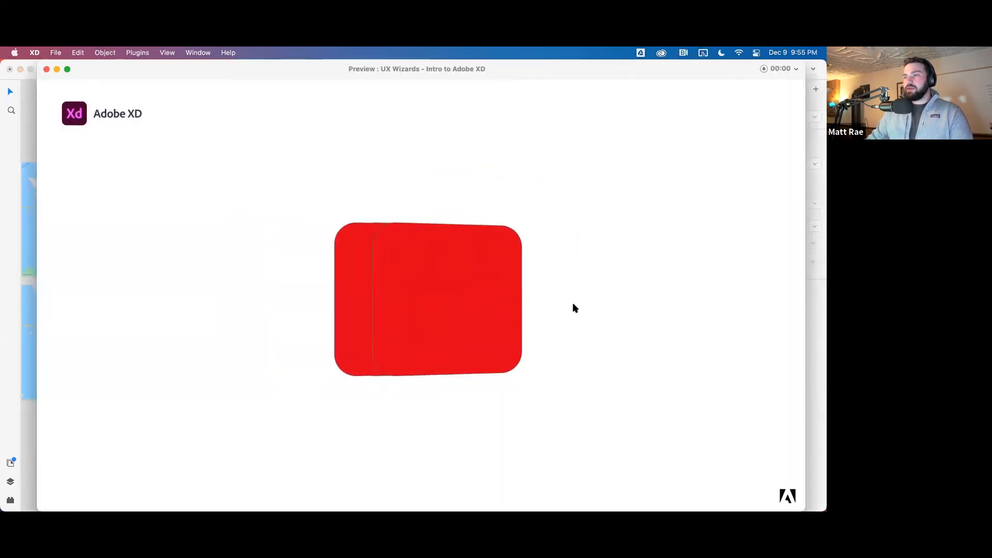
{"action": "left_click", "coordinate": [451, 308]}
{"action": "left_click", "coordinate": [564, 312]}
{"action": "left_click", "coordinate": [479, 301]}
{"action": "left_click", "coordinate": [585, 299]}
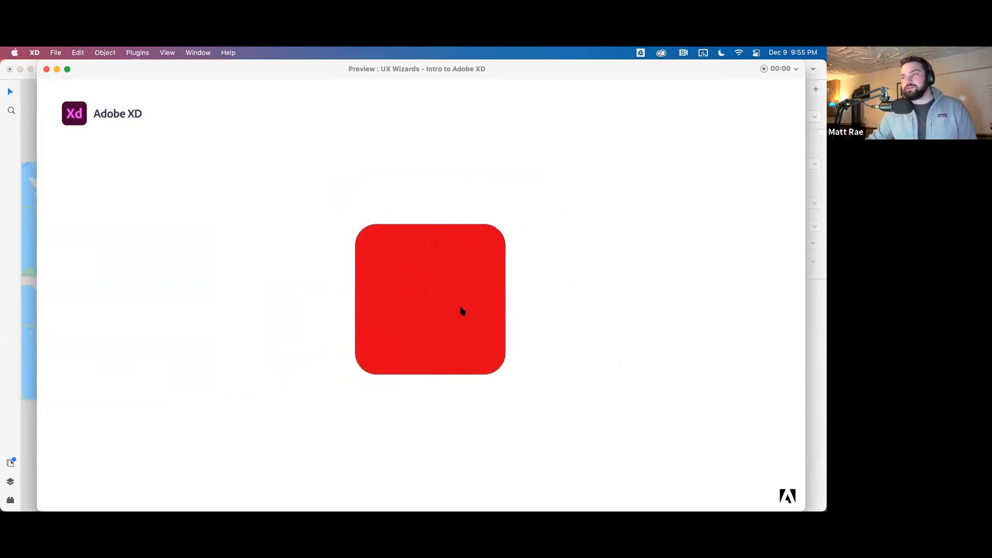
{"action": "left_click", "coordinate": [462, 310]}
{"action": "left_click", "coordinate": [572, 315]}
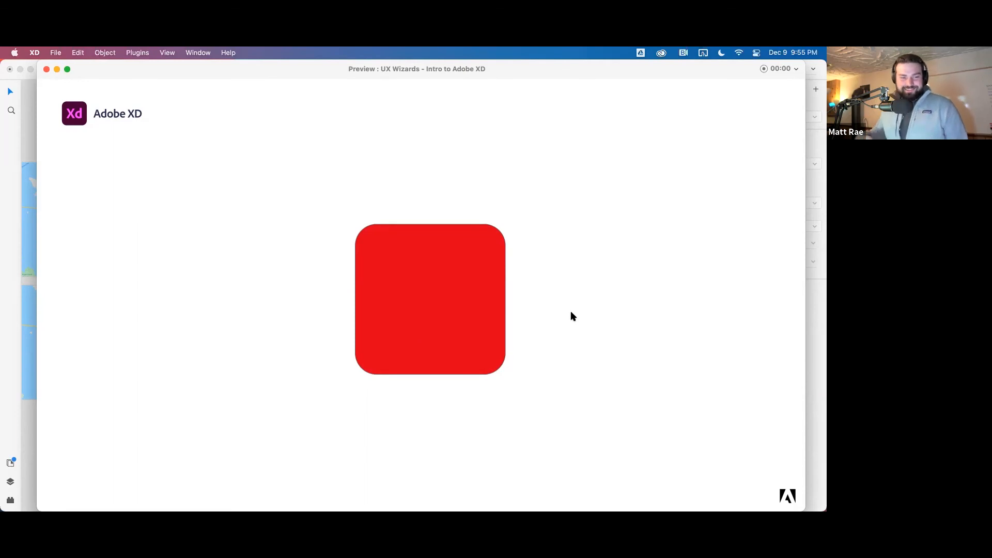
{"action": "left_click", "coordinate": [434, 292]}
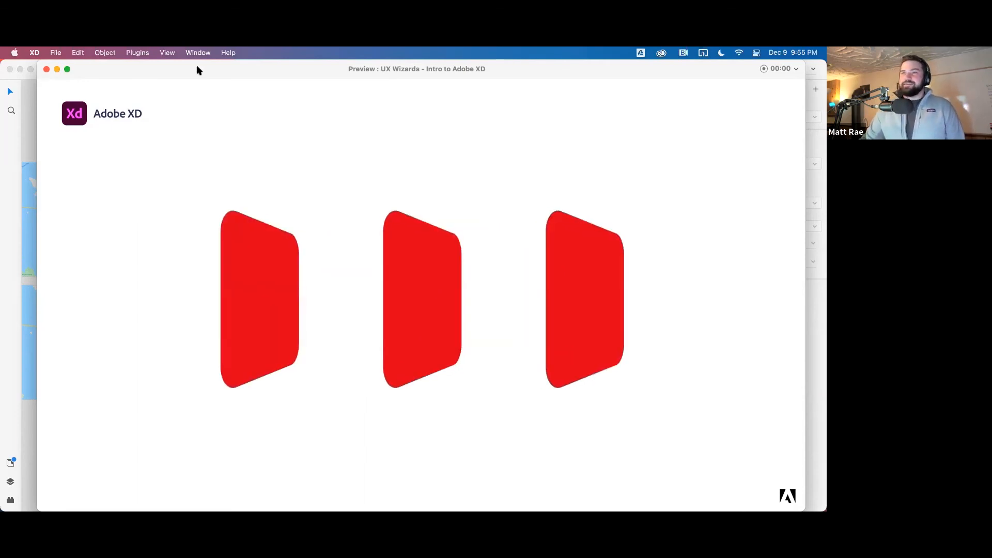
Close the prototype preview and return to the two linked artboards on the canvas
{"action": "left_click_drag", "start_coordinate": [194, 69], "coordinate": [181, 70]}
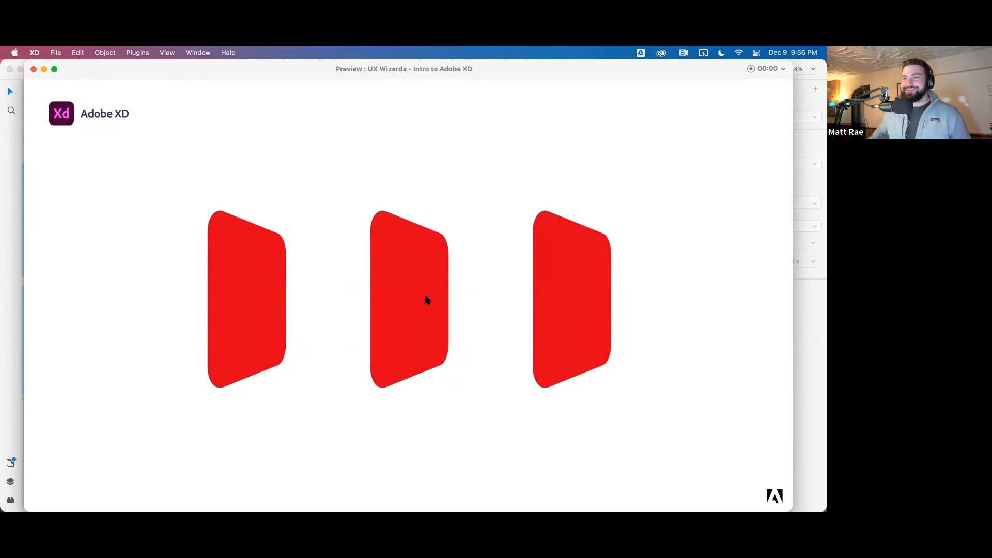
{"action": "left_click", "coordinate": [33, 70]}
{"action": "left_click", "coordinate": [289, 287]}
{"action": "scroll", "coordinate": [312, 310], "scroll_direction": "up", "scroll_amount": 2}
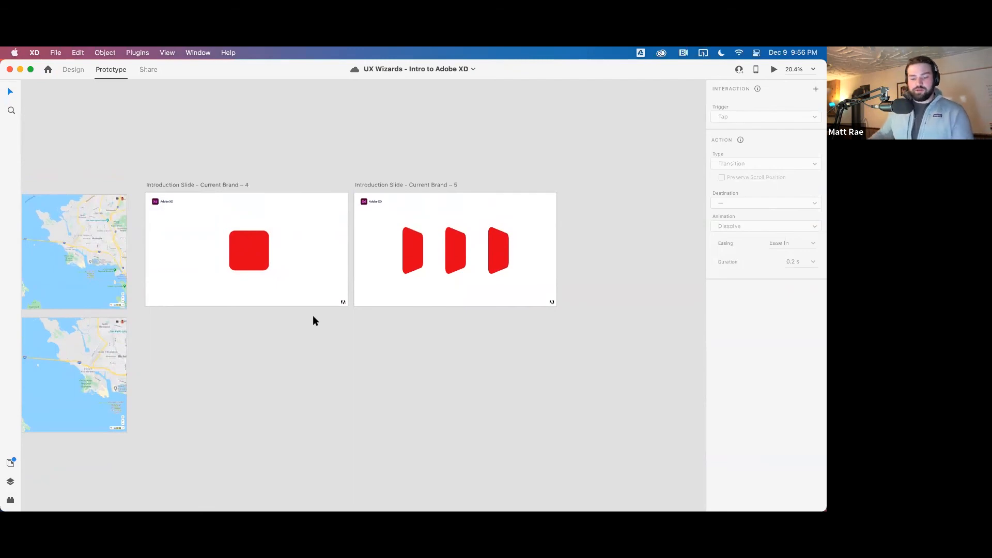
Switch to the browser and go from the Adobe XD for Visual Studio Code page to the letsxd.com home page
{"action": "key", "text": "super+Tab"}
{"action": "key", "text": "super+Tab"}
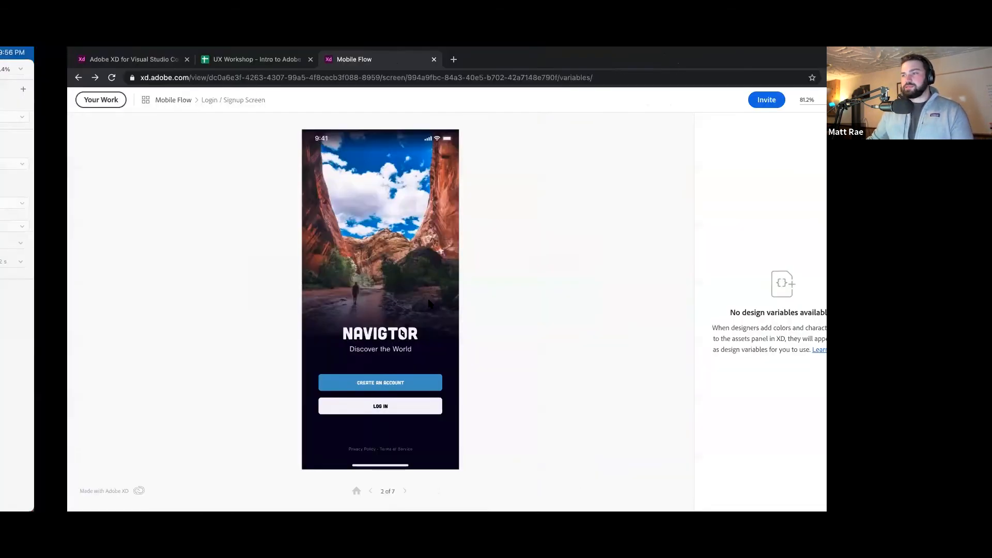
{"action": "left_click", "coordinate": [72, 58]}
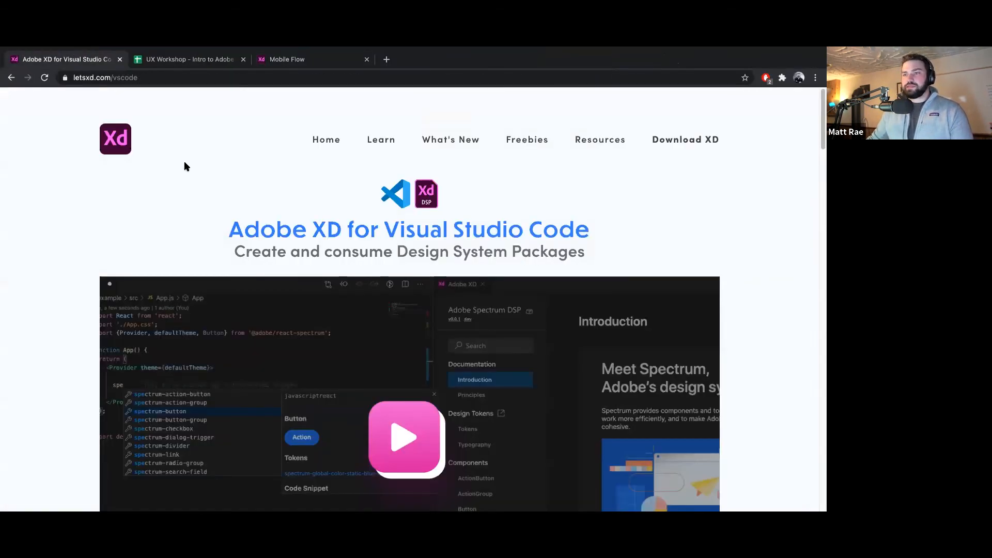
{"action": "left_click", "coordinate": [125, 155]}
Open the 3D Transforms tutorial from the home page and view its video and description
{"action": "scroll", "coordinate": [318, 254], "scroll_direction": "down", "scroll_amount": 10}
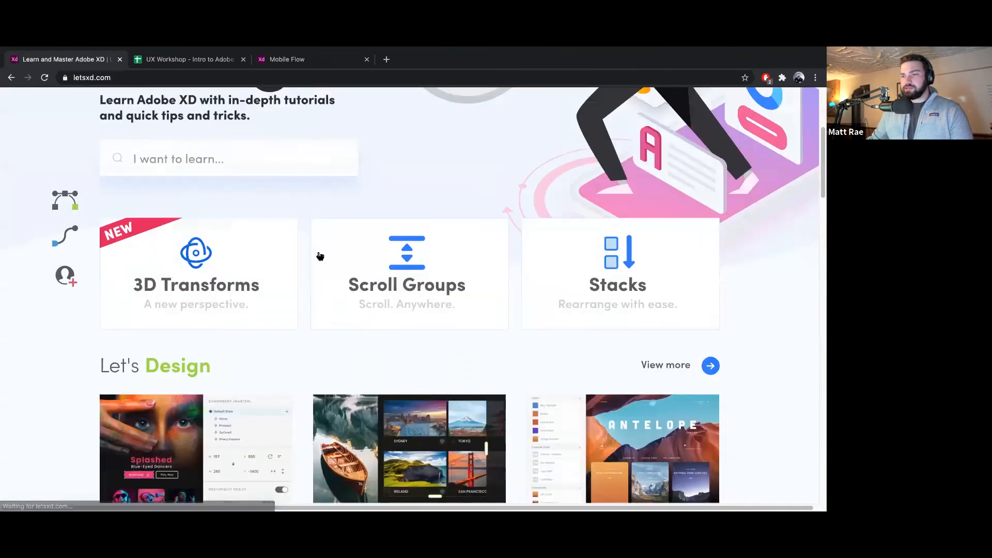
{"action": "scroll", "coordinate": [319, 257], "scroll_direction": "up", "scroll_amount": 5}
{"action": "left_click", "coordinate": [194, 282]}
{"action": "scroll", "coordinate": [496, 258], "scroll_direction": "down", "scroll_amount": 7}
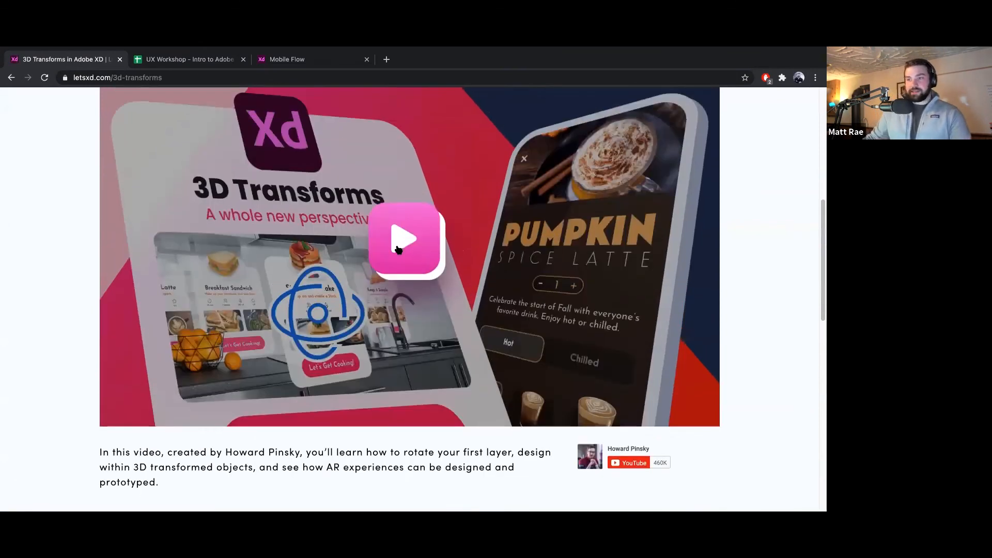
Look over the card flip sample file on the tutorial page and open the Let's XD blog guide on 3D Transforms
{"action": "scroll", "coordinate": [401, 246], "scroll_direction": "down", "scroll_amount": 10}
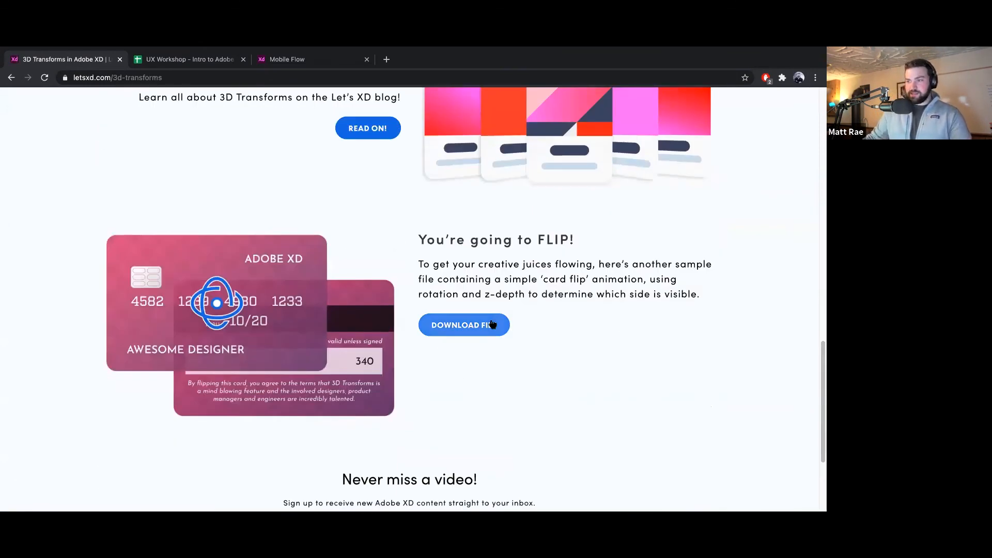
{"action": "scroll", "coordinate": [491, 325], "scroll_direction": "down", "scroll_amount": 3}
{"action": "scroll", "coordinate": [266, 187], "scroll_direction": "up", "scroll_amount": 4}
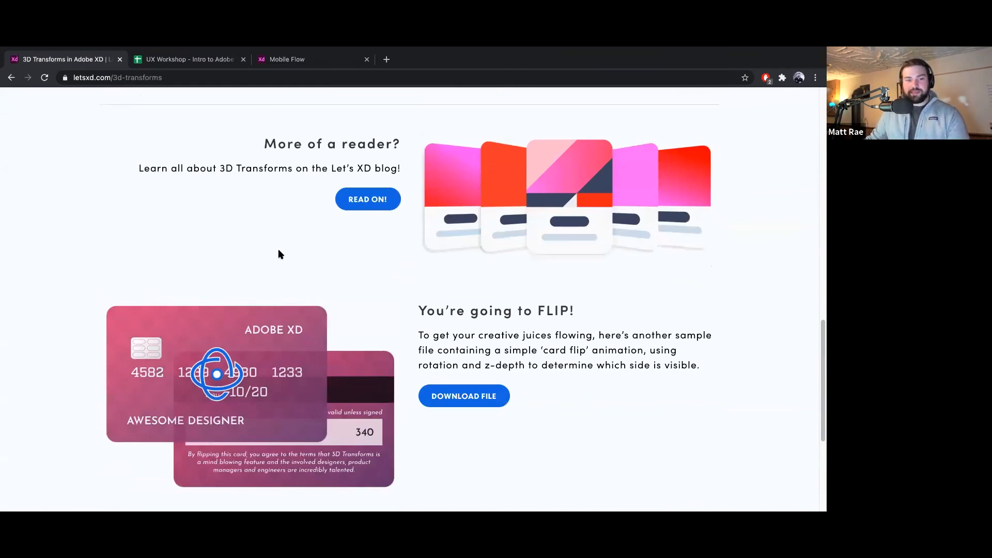
{"action": "scroll", "coordinate": [279, 252], "scroll_direction": "up", "scroll_amount": 3}
{"action": "left_click", "coordinate": [385, 350]}
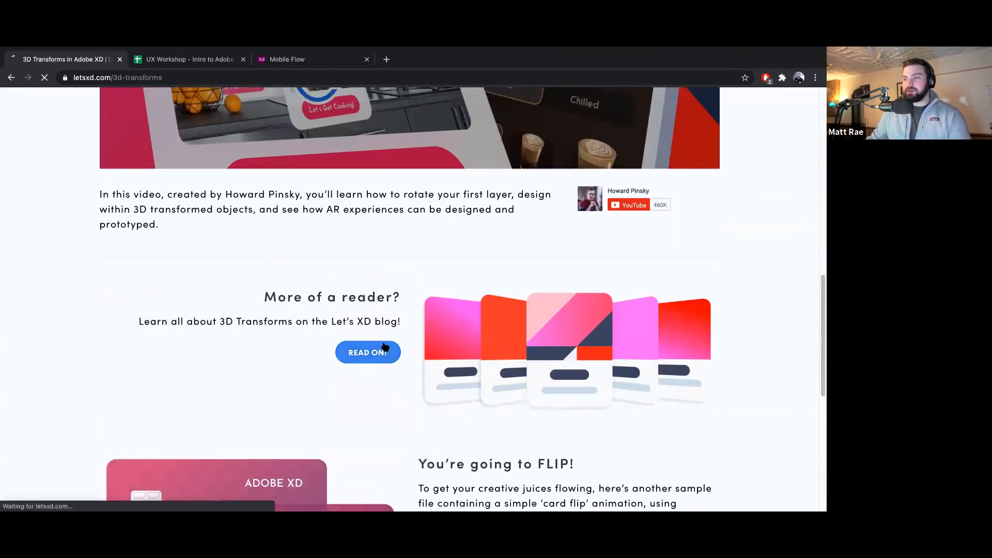
Go through the 3D Transforms guide to the device mockups and presentations section and examine its animated phone examples
{"action": "scroll", "coordinate": [575, 293], "scroll_direction": "down", "scroll_amount": 10}
{"action": "scroll", "coordinate": [560, 282], "scroll_direction": "down", "scroll_amount": 15}
{"action": "scroll", "coordinate": [561, 283], "scroll_direction": "down", "scroll_amount": 20}
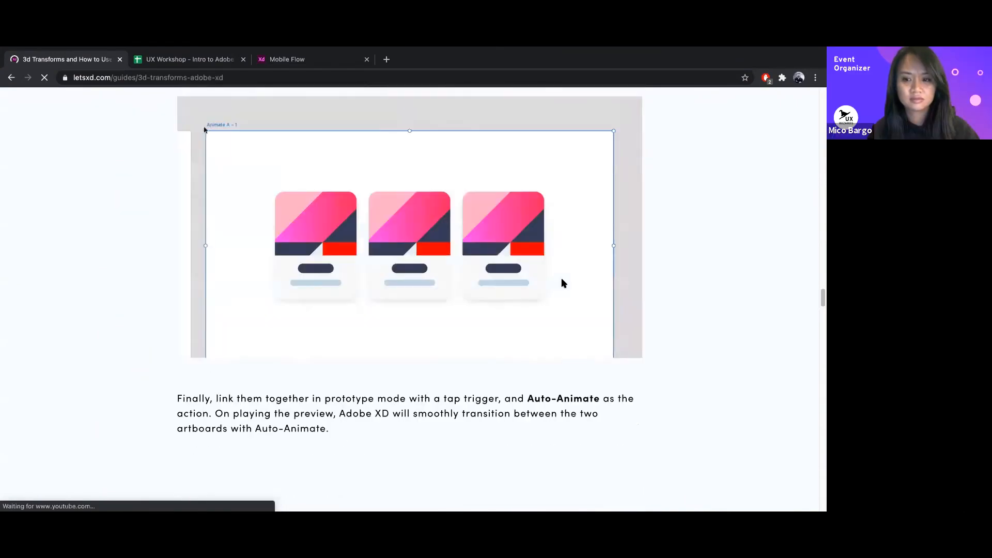
{"action": "scroll", "coordinate": [561, 283], "scroll_direction": "down", "scroll_amount": 15}
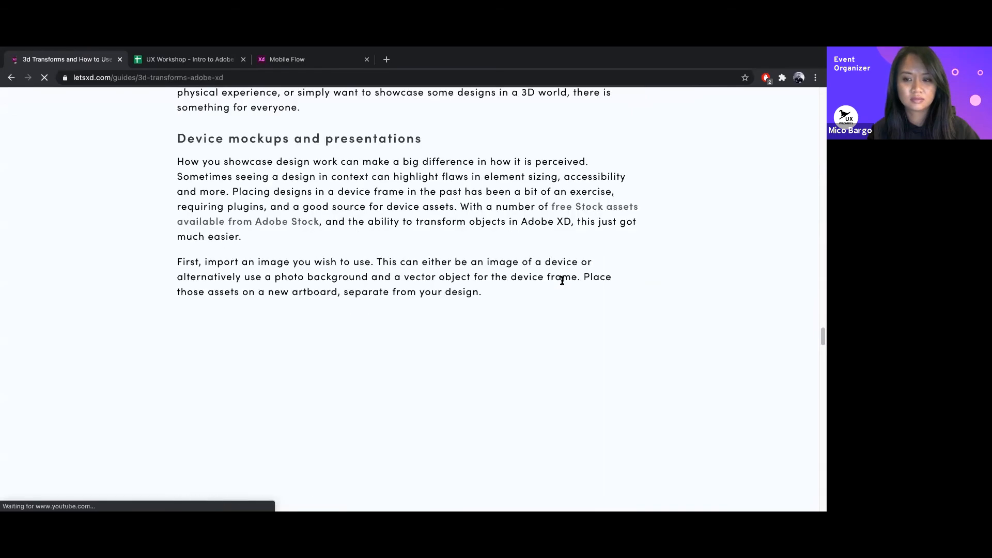
{"action": "scroll", "coordinate": [562, 281], "scroll_direction": "down", "scroll_amount": 3}
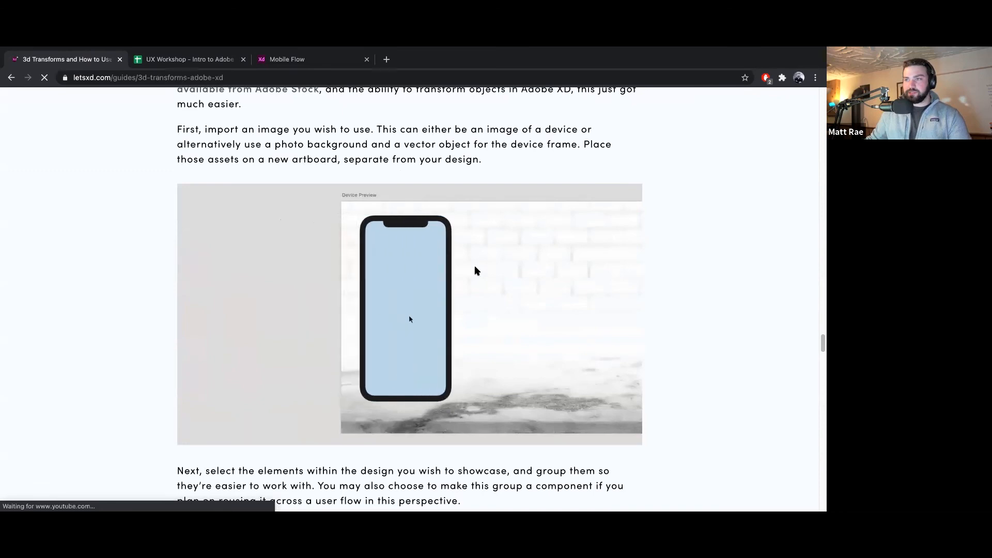
{"action": "scroll", "coordinate": [449, 283], "scroll_direction": "down", "scroll_amount": 5}
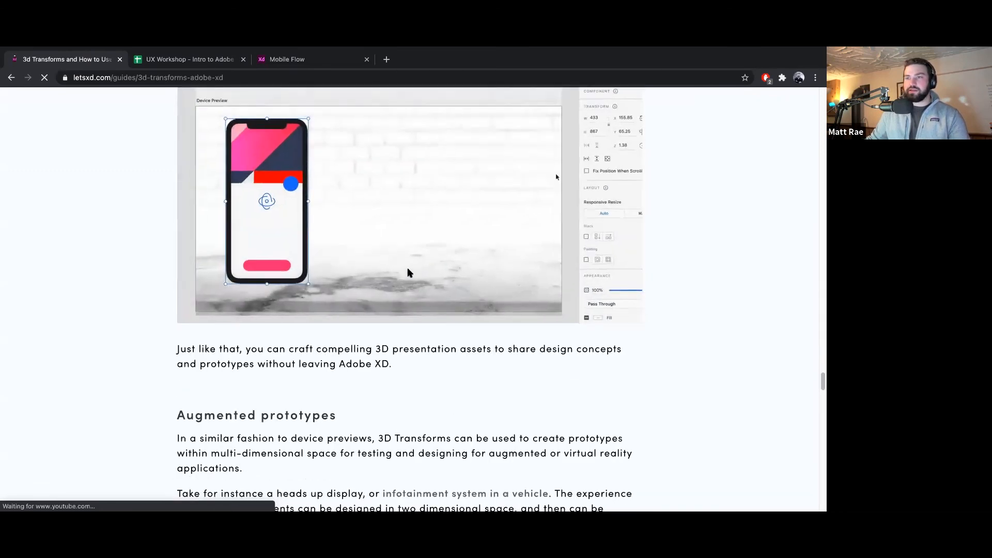
{"action": "scroll", "coordinate": [408, 270], "scroll_direction": "up", "scroll_amount": 2}
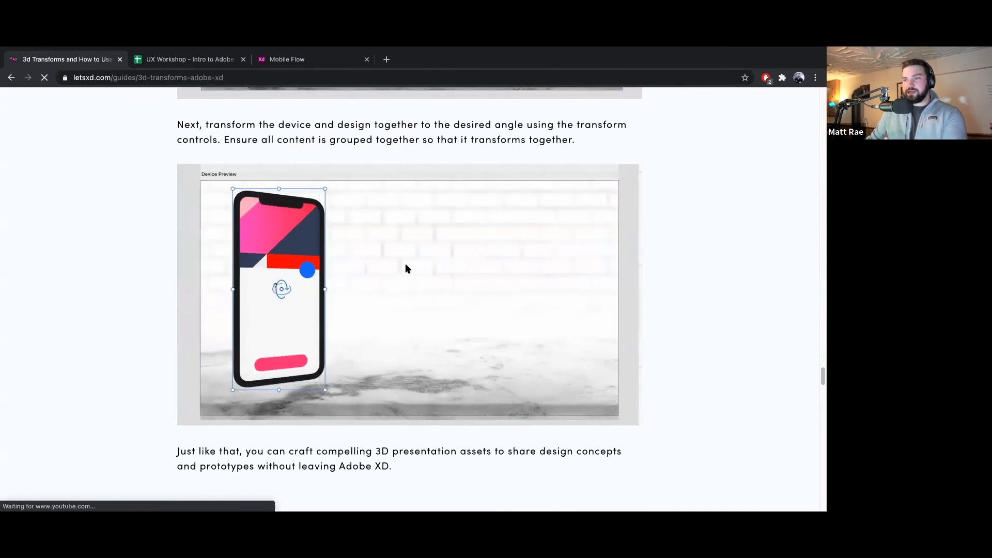
Examine the Augmented prototypes section and its vehicle dashboard heads-up display example
{"action": "scroll", "coordinate": [408, 269], "scroll_direction": "down", "scroll_amount": 2}
{"action": "scroll", "coordinate": [407, 269], "scroll_direction": "down", "scroll_amount": 2}
{"action": "scroll", "coordinate": [405, 269], "scroll_direction": "down", "scroll_amount": 10}
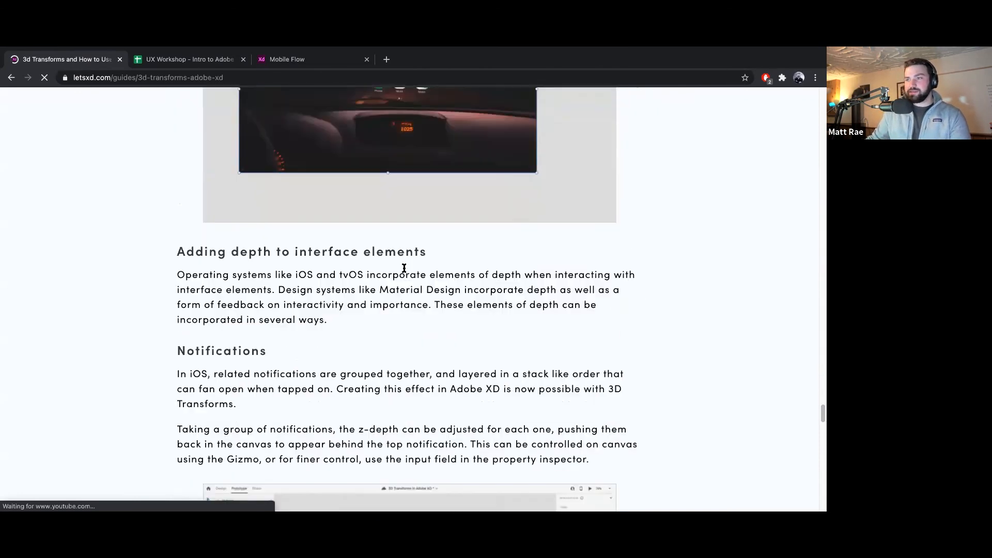
{"action": "scroll", "coordinate": [403, 273], "scroll_direction": "up", "scroll_amount": 5}
{"action": "scroll", "coordinate": [565, 345], "scroll_direction": "down", "scroll_amount": 1}
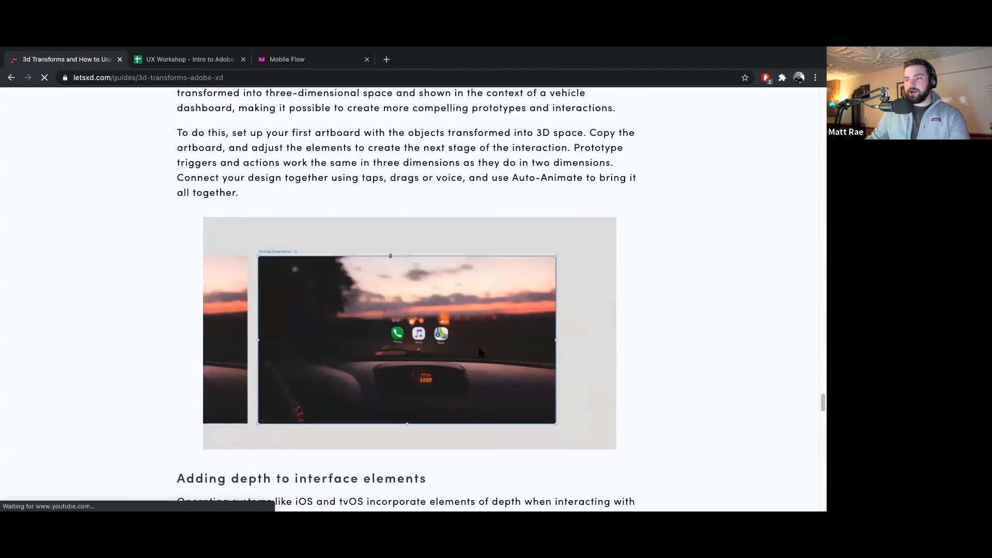
{"action": "scroll", "coordinate": [480, 352], "scroll_direction": "down", "scroll_amount": 1}
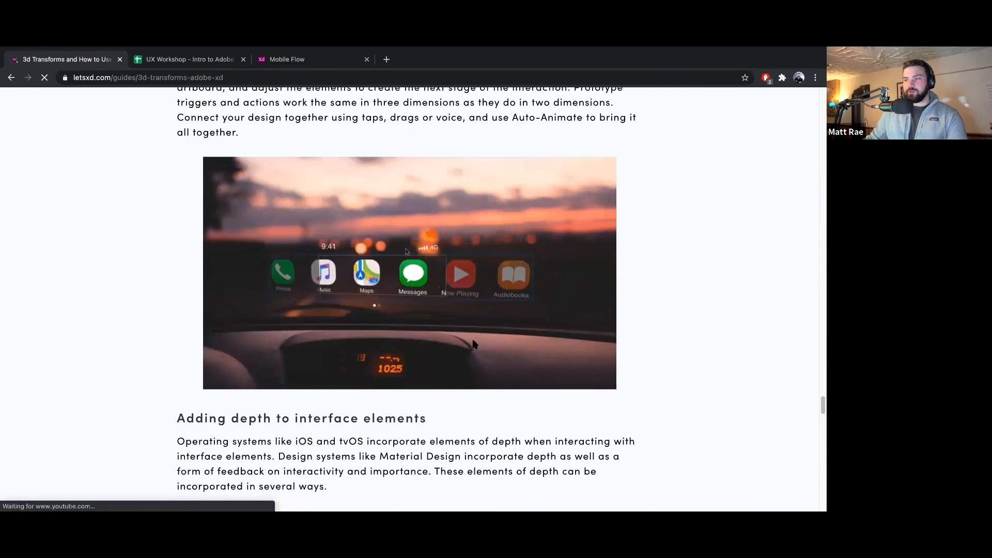
Examine the Notifications section and its examples of stacked iOS notifications fanning open
{"action": "scroll", "coordinate": [472, 342], "scroll_direction": "down", "scroll_amount": 8}
{"action": "scroll", "coordinate": [470, 341], "scroll_direction": "down", "scroll_amount": 2}
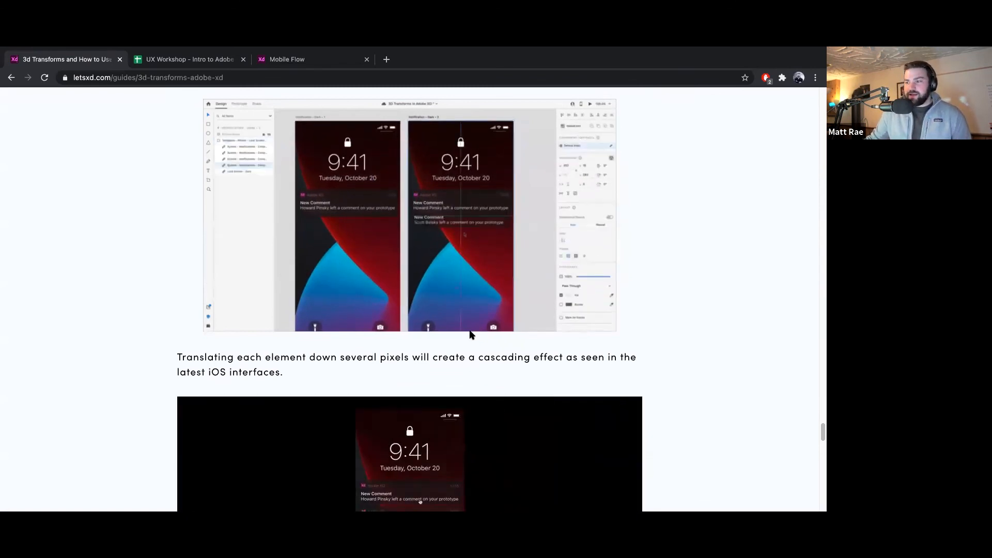
{"action": "scroll", "coordinate": [471, 336], "scroll_direction": "down", "scroll_amount": 6}
{"action": "scroll", "coordinate": [471, 336], "scroll_direction": "up", "scroll_amount": 4}
{"action": "scroll", "coordinate": [472, 336], "scroll_direction": "down", "scroll_amount": 3}
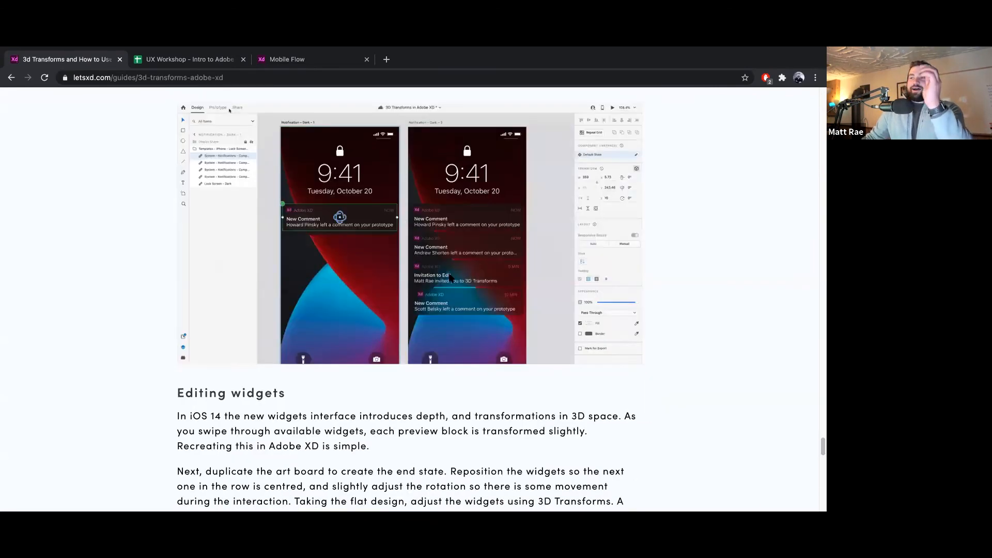
Examine the Editing widgets section and its drag Auto-Animate example, continuing to the end of the guide
{"action": "scroll", "coordinate": [440, 280], "scroll_direction": "down", "scroll_amount": 8}
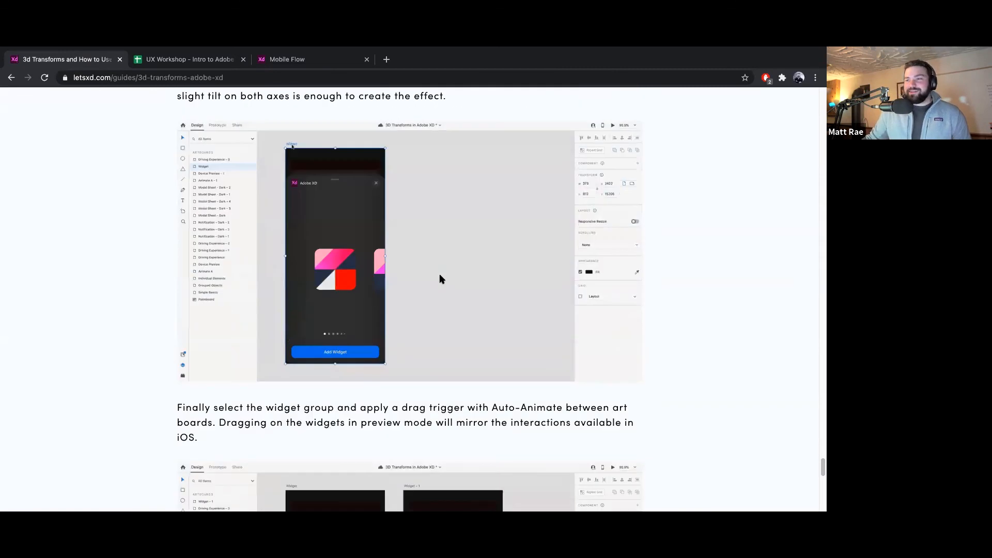
{"action": "scroll", "coordinate": [440, 280], "scroll_direction": "down", "scroll_amount": 2}
{"action": "scroll", "coordinate": [440, 280], "scroll_direction": "up", "scroll_amount": 4}
{"action": "scroll", "coordinate": [440, 279], "scroll_direction": "down", "scroll_amount": 9}
{"action": "scroll", "coordinate": [440, 279], "scroll_direction": "down", "scroll_amount": 6}
{"action": "scroll", "coordinate": [440, 279], "scroll_direction": "up", "scroll_amount": 4}
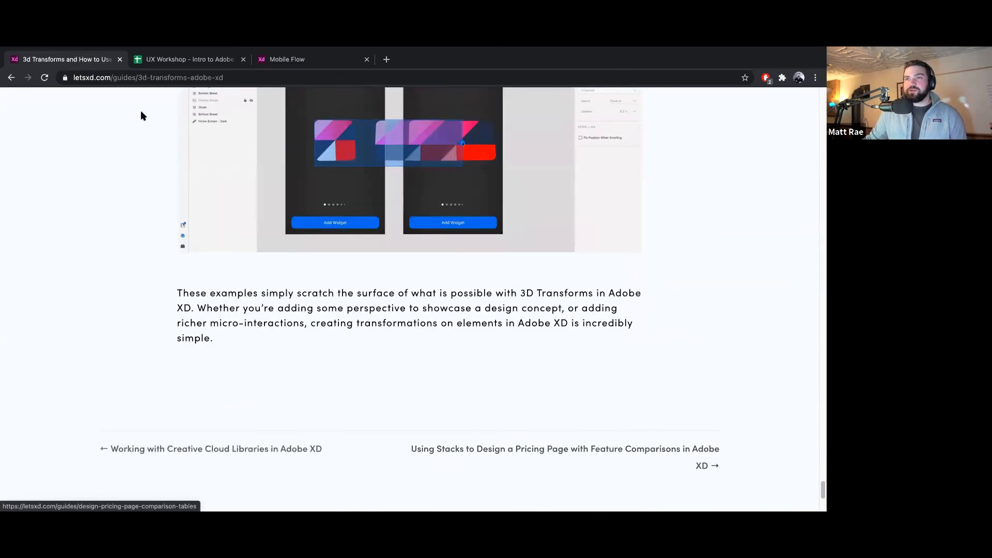
Select the full web address of the 3D Transforms guide
{"action": "left_click", "coordinate": [190, 77]}
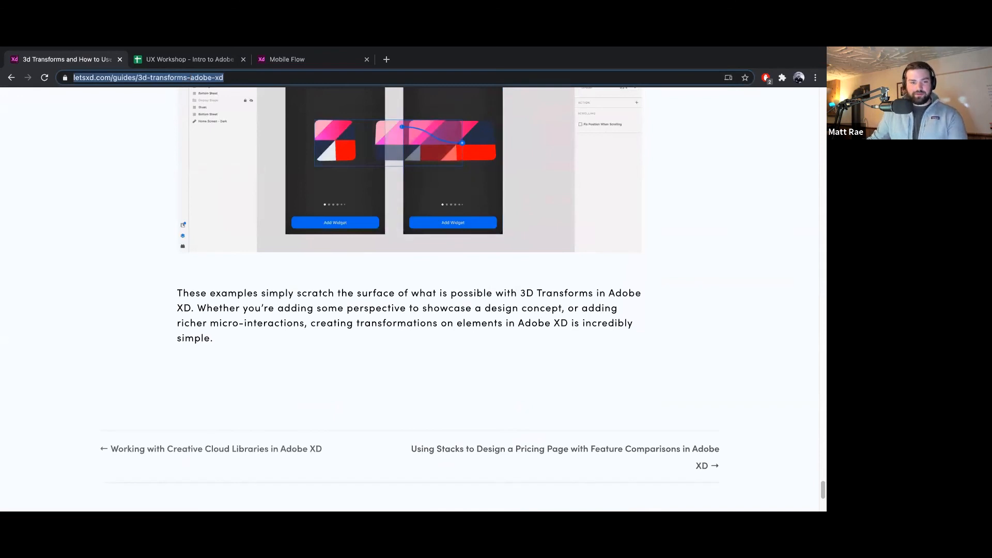